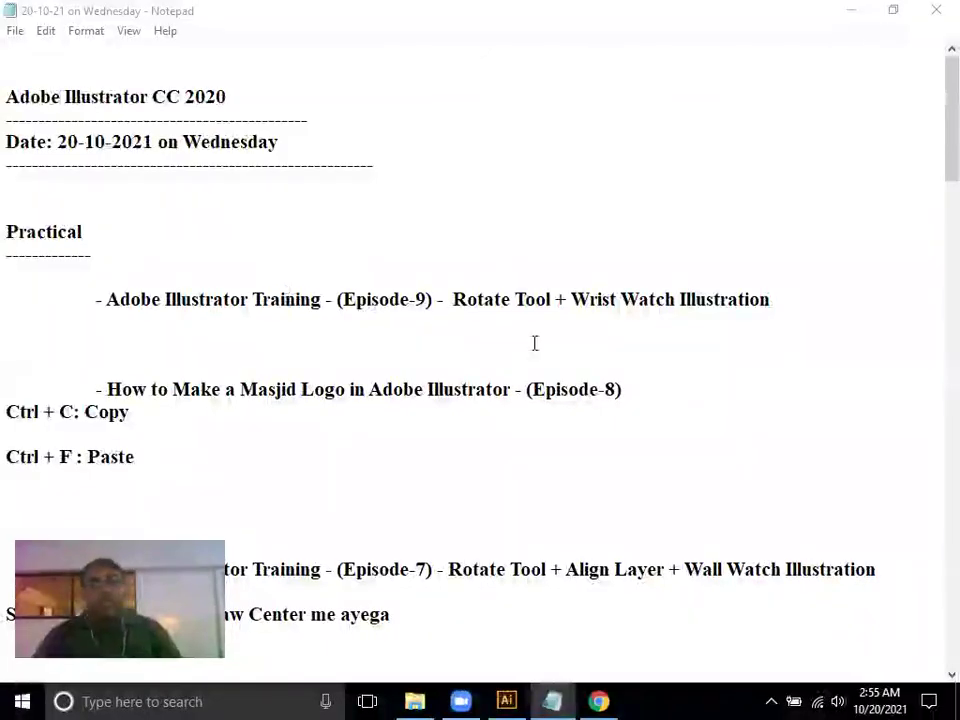
# Highlight 'Episode-9' and 'Wrist Watch Illustration' in the notes, then show the Downloads folder
pyautogui.moveTo(343, 300); pyautogui.dragTo(432, 299)
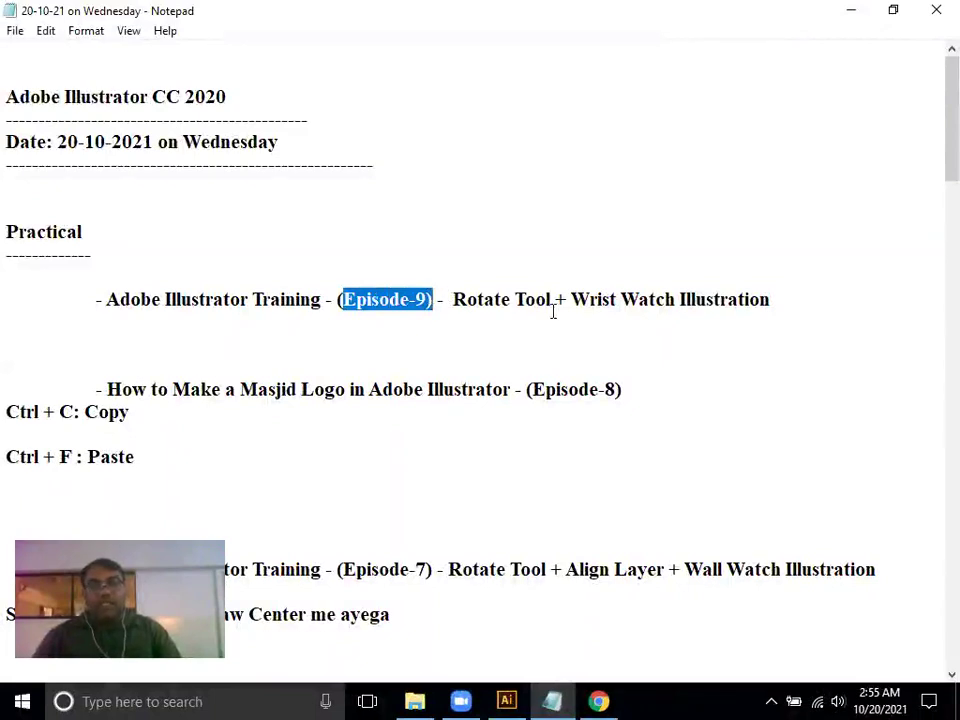
pyautogui.moveTo(571, 300); pyautogui.dragTo(753, 297)
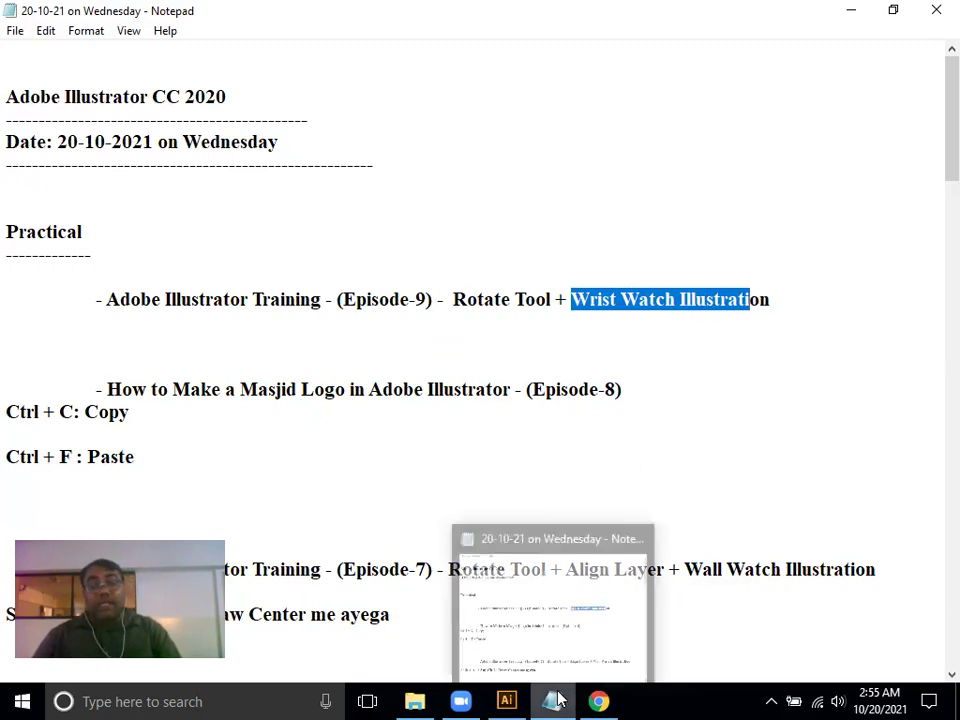
pyautogui.click(418, 700)
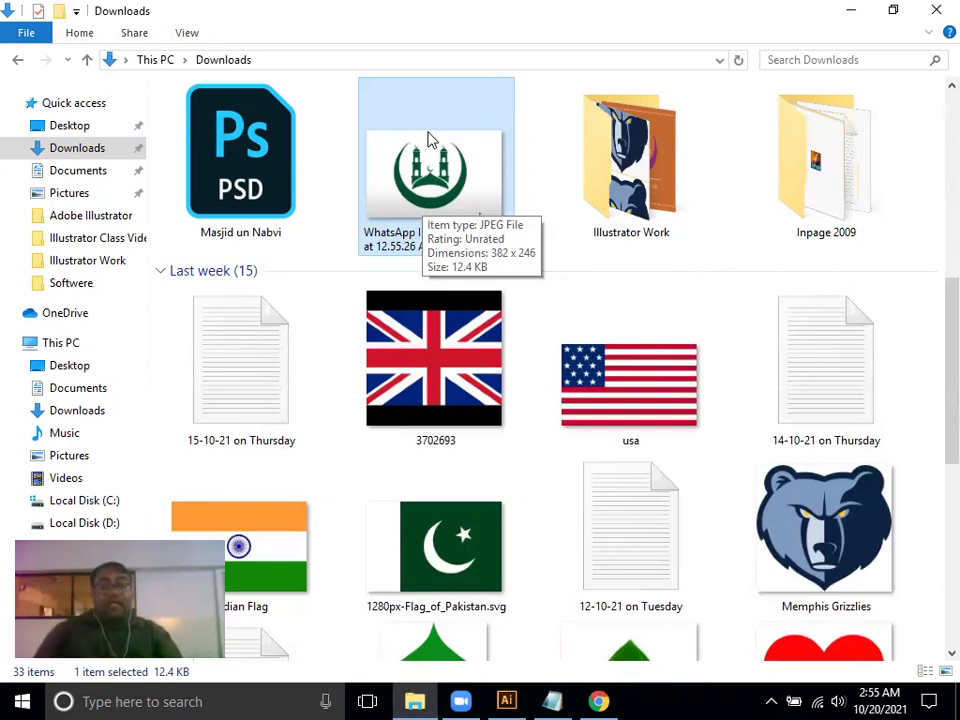
# Bring the Chrome wrist watch image results to the front after briefly revisiting Downloads
pyautogui.click(598, 701)
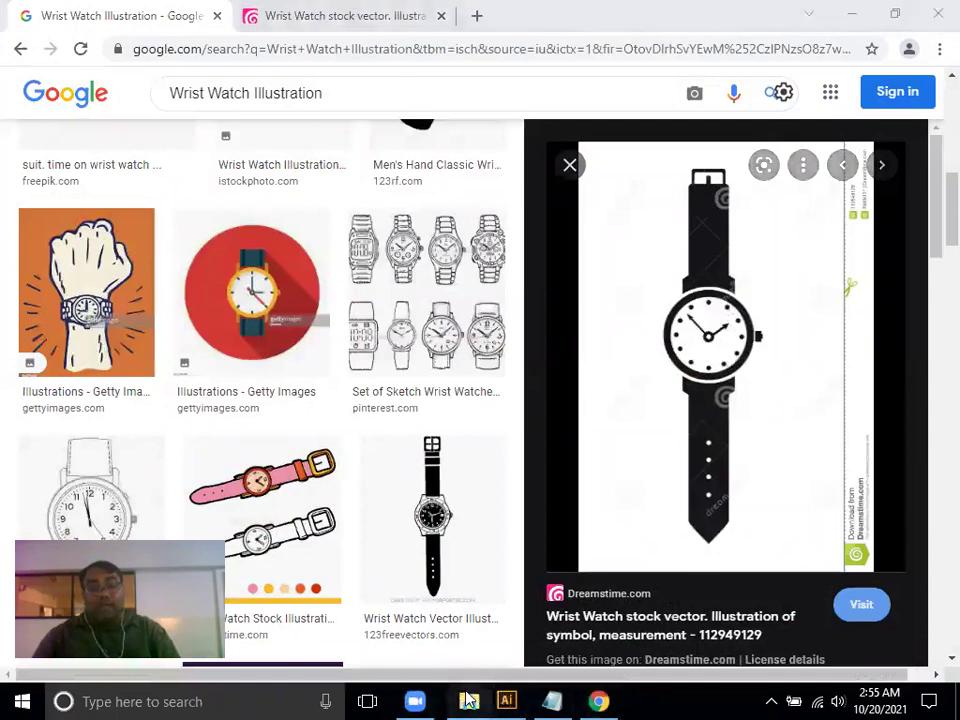
pyautogui.moveTo(414, 701); pyautogui.dragTo(460, 701)
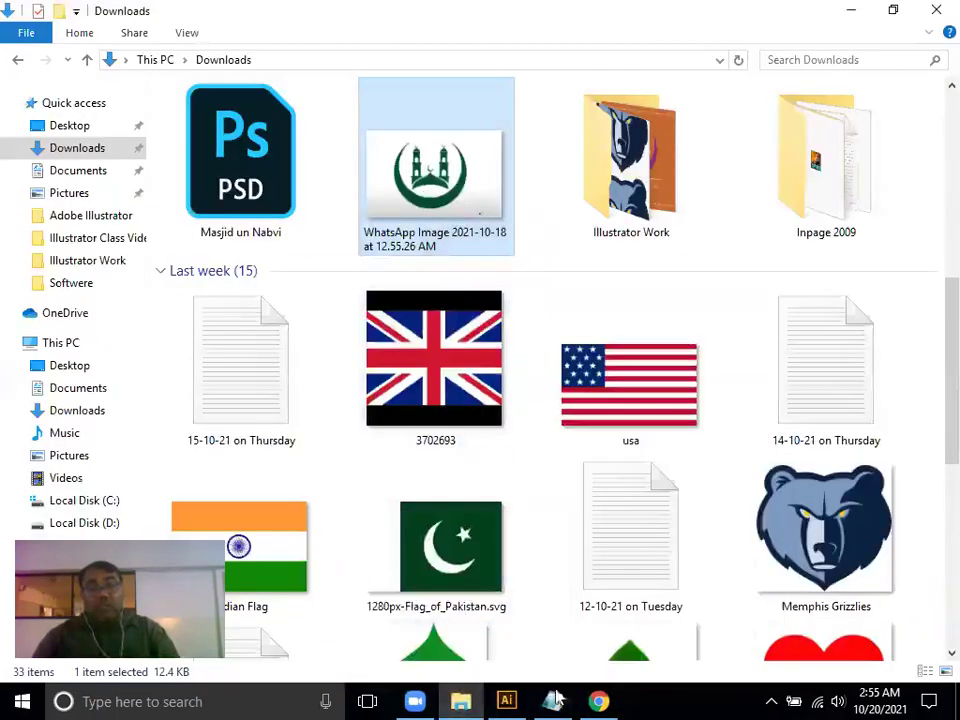
pyautogui.click(598, 701)
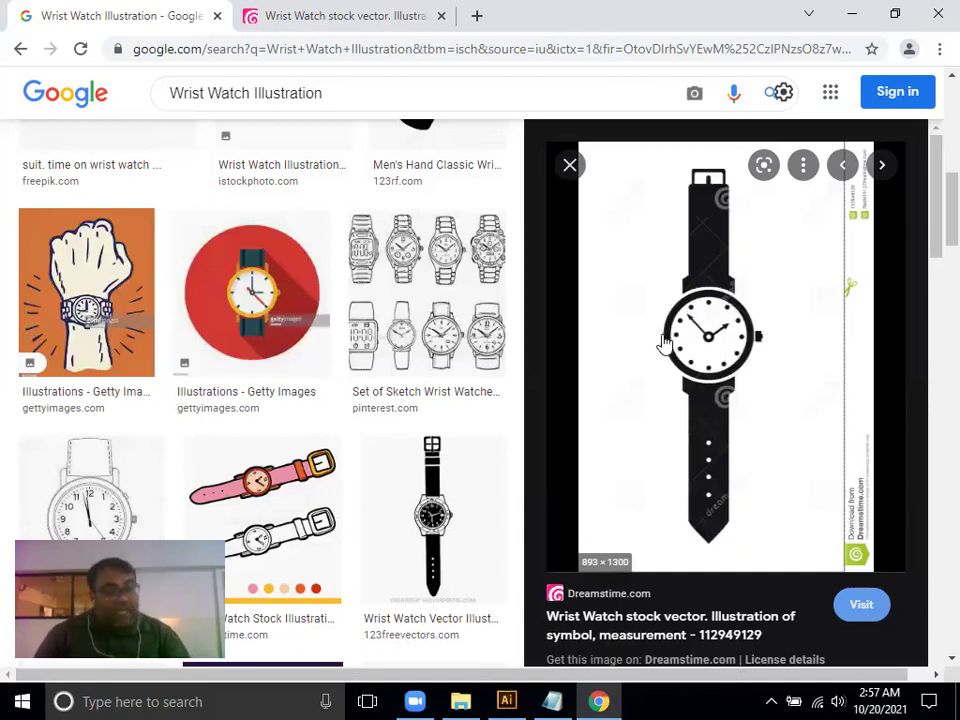
# Switch from the Chrome watch reference to Adobe Illustrator
pyautogui.click(510, 700)
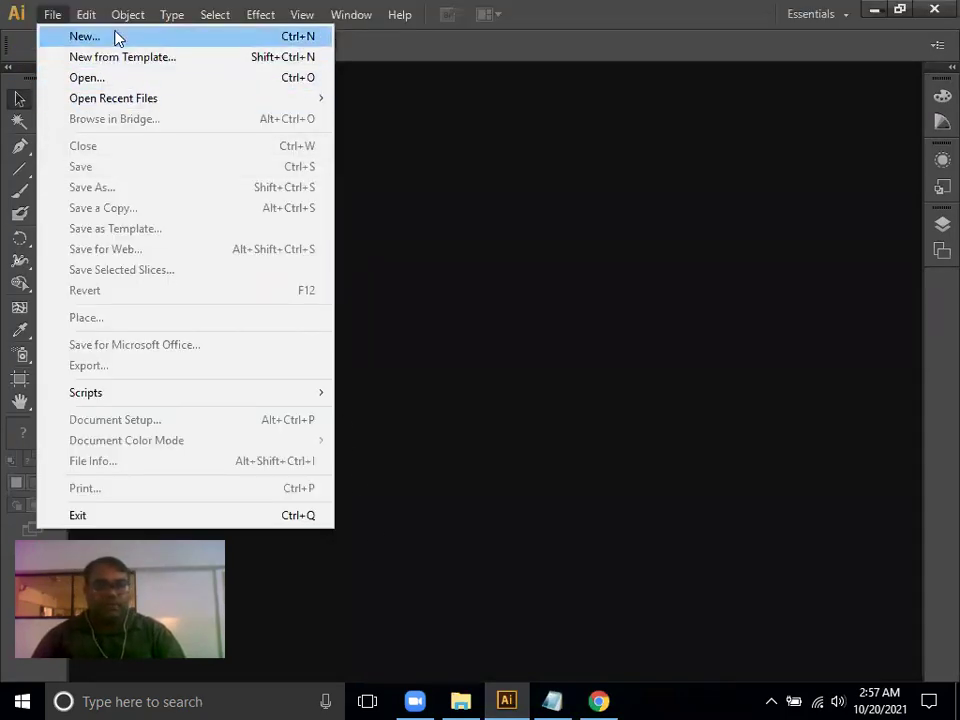
# Create Untitled-1 with the [Custom] profile, Letter 8.5 x 11 in, CMYK
pyautogui.click(116, 38)
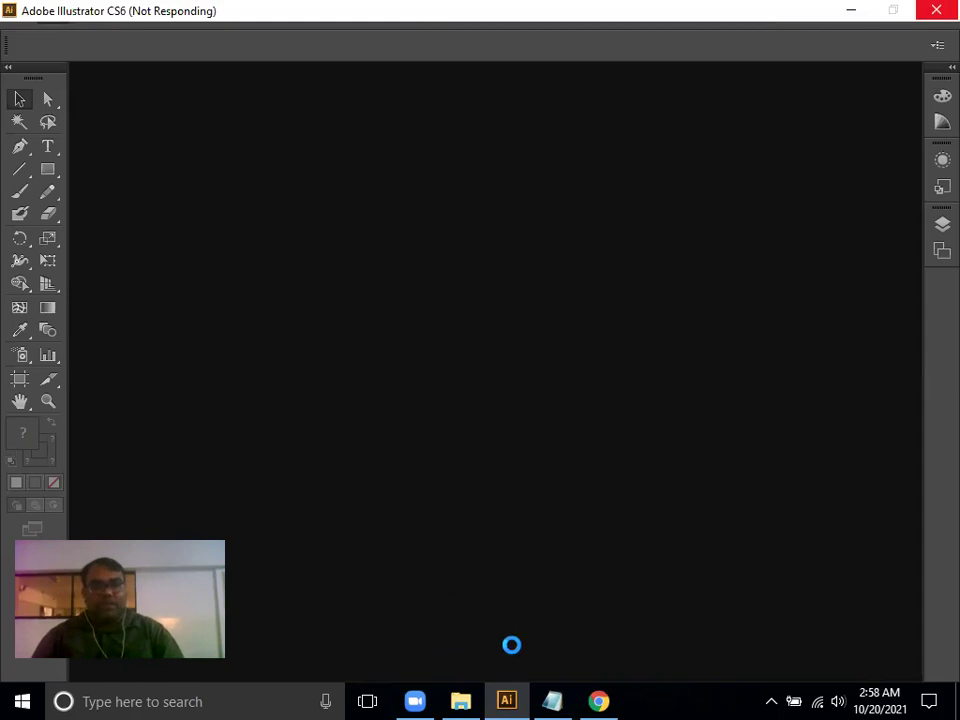
pyautogui.click(553, 700)
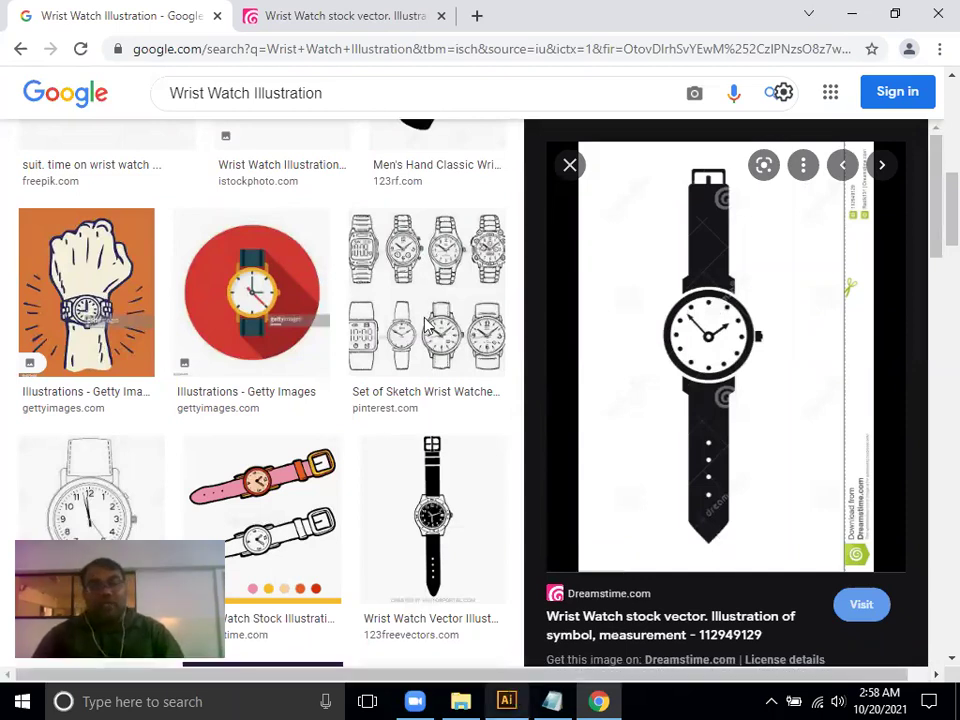
pyautogui.click(507, 700)
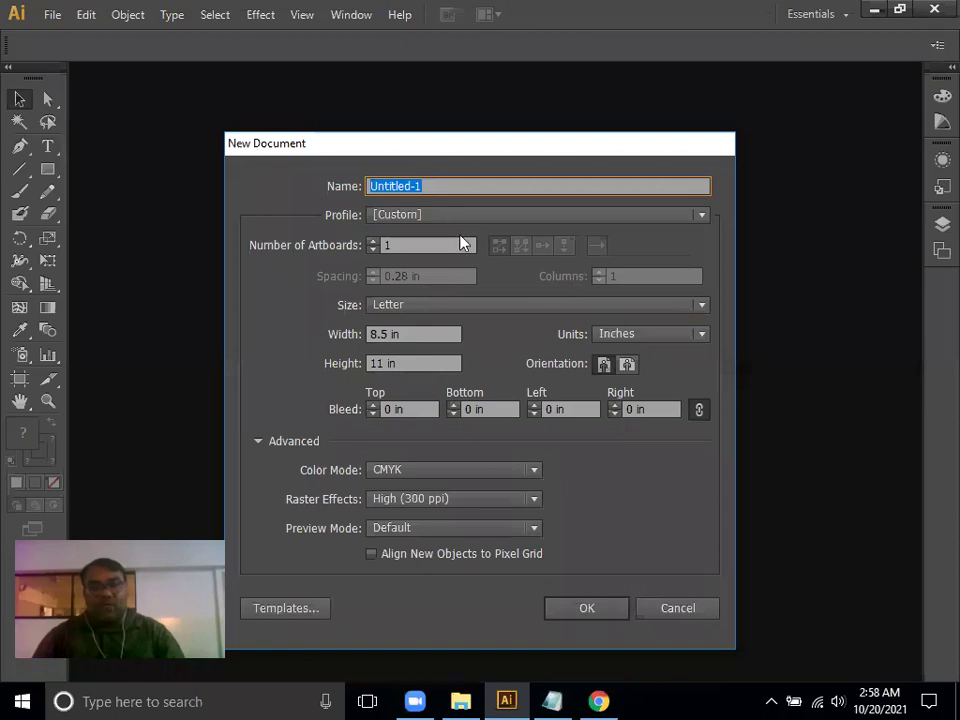
pyautogui.click(703, 216)
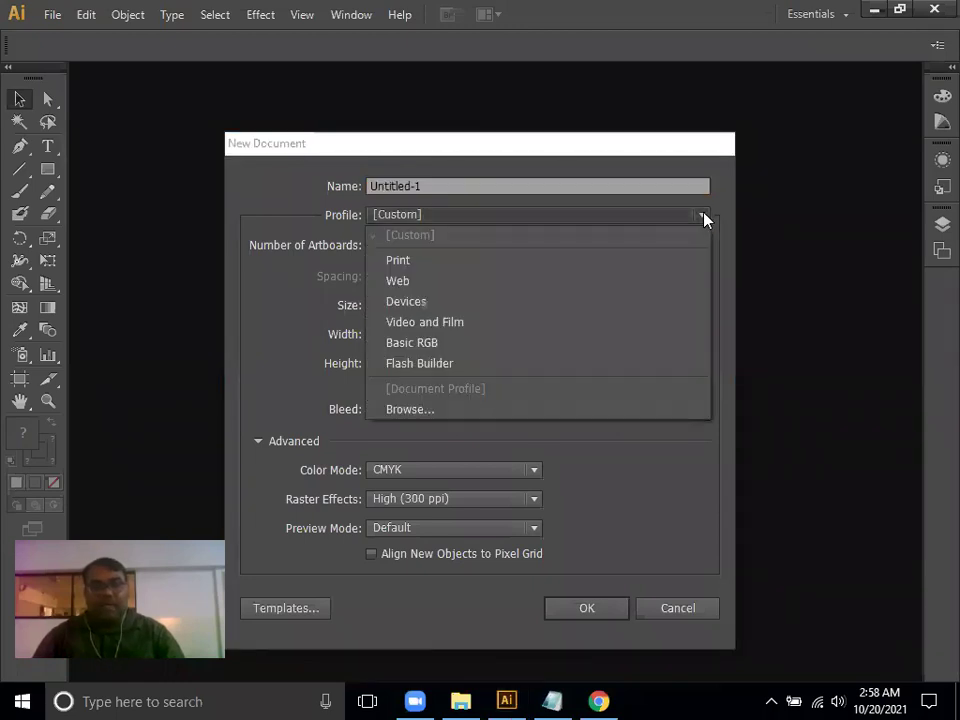
pyautogui.click(586, 603)
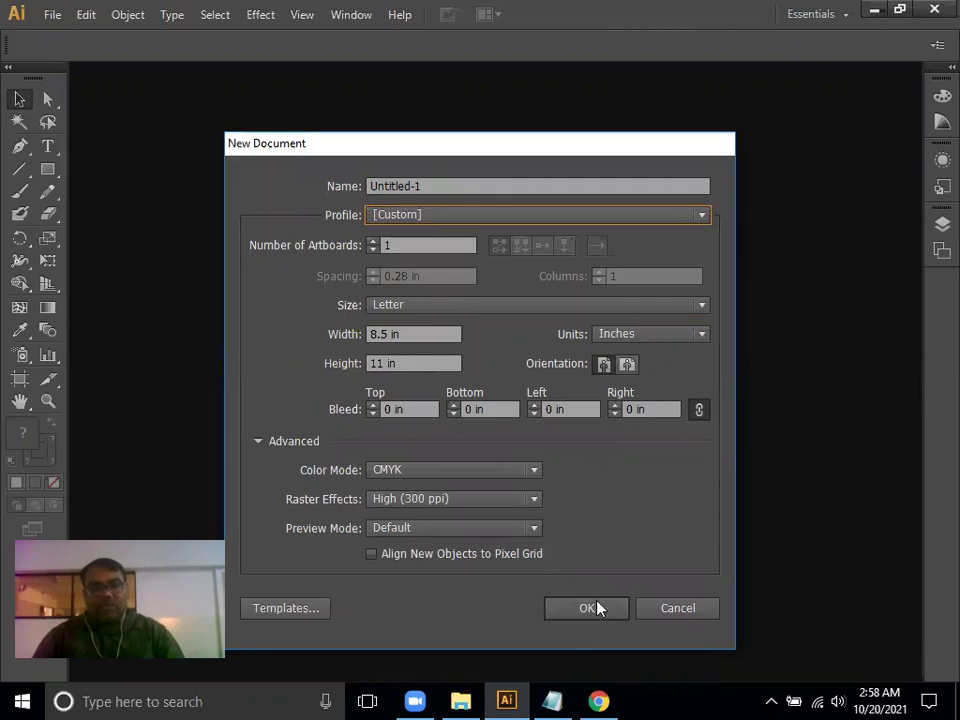
pyautogui.click(586, 608)
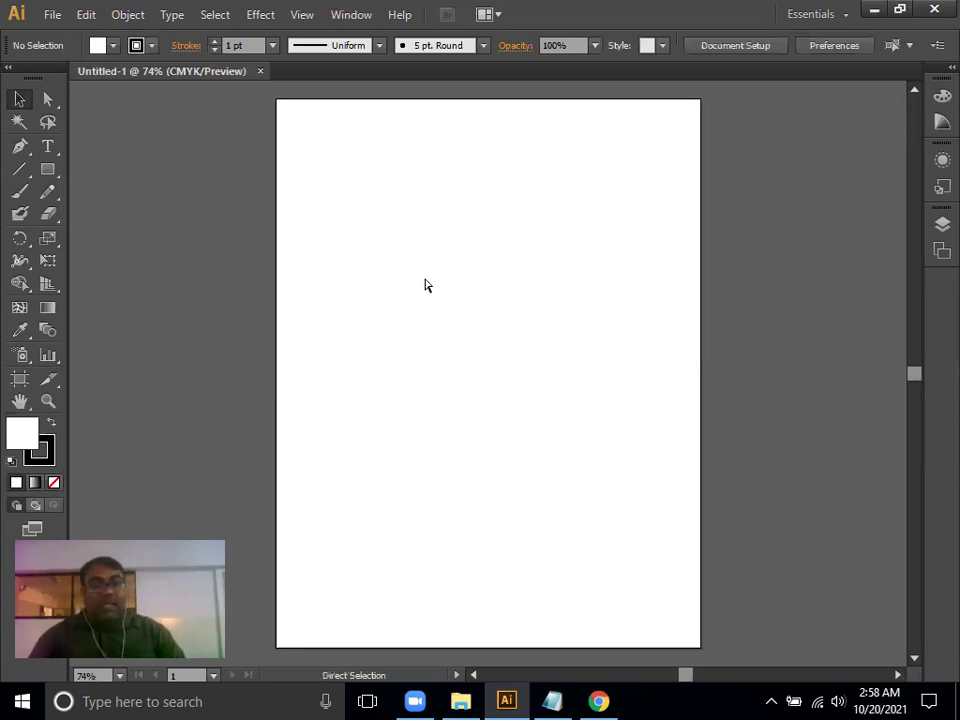
# Turn on rulers and pick the Ellipse Tool from the shape flyout
pyautogui.hotkey('ctrl', 'r')
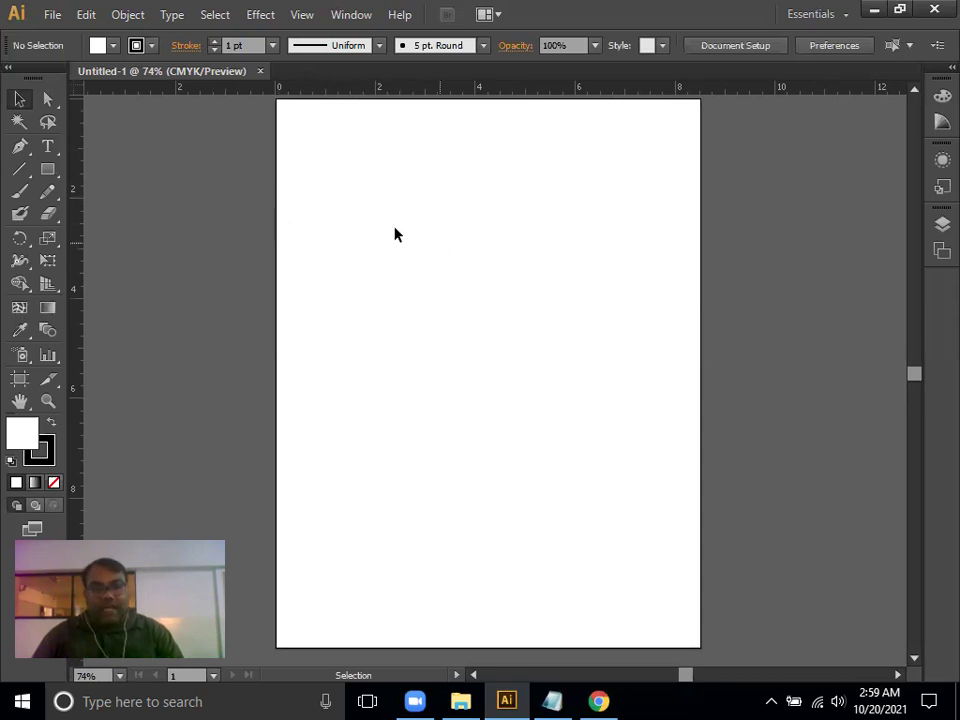
pyautogui.click(47, 169)
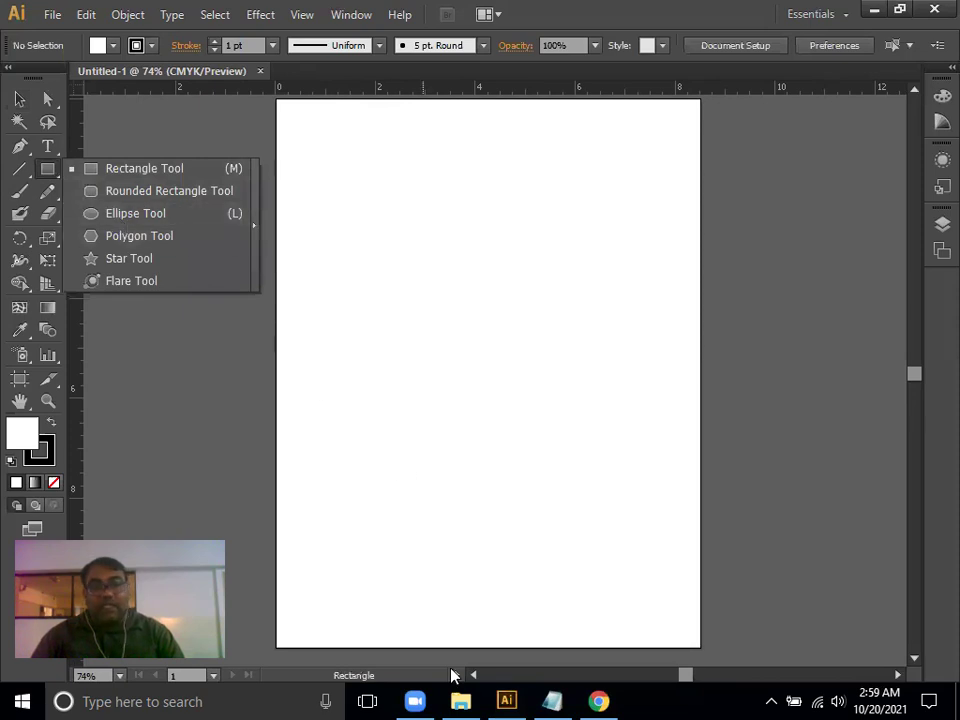
pyautogui.moveTo(599, 701)
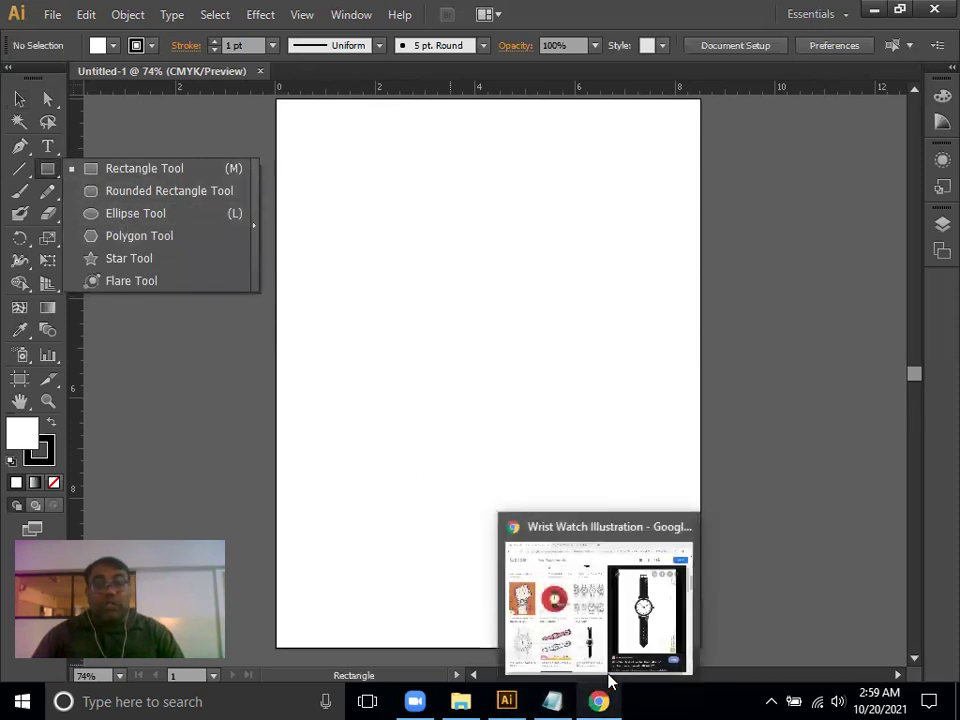
pyautogui.click(642, 522)
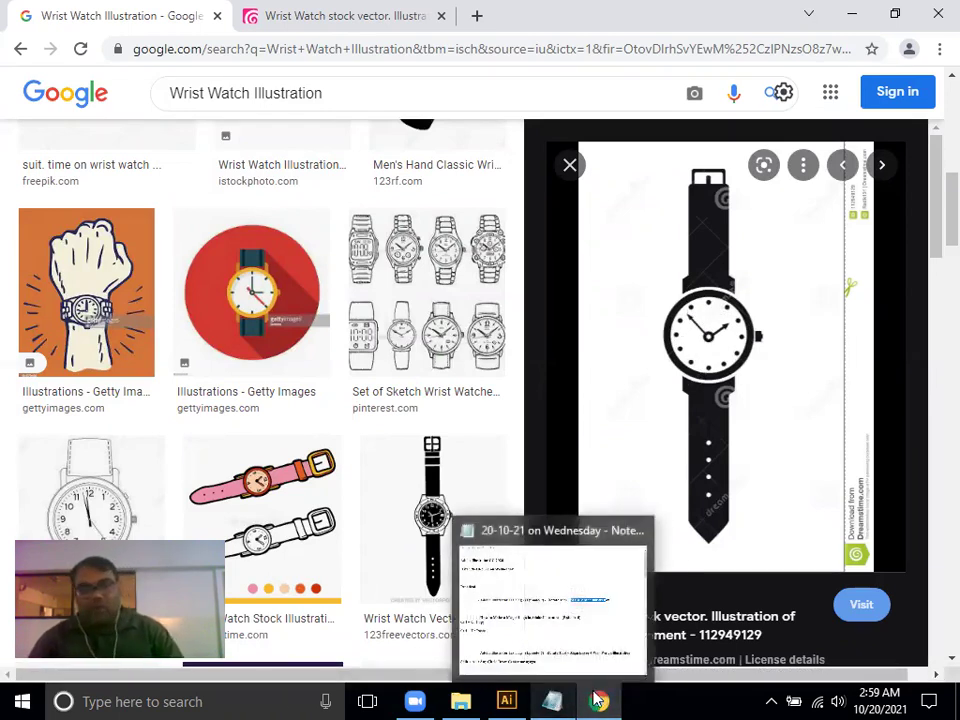
pyautogui.click(519, 699)
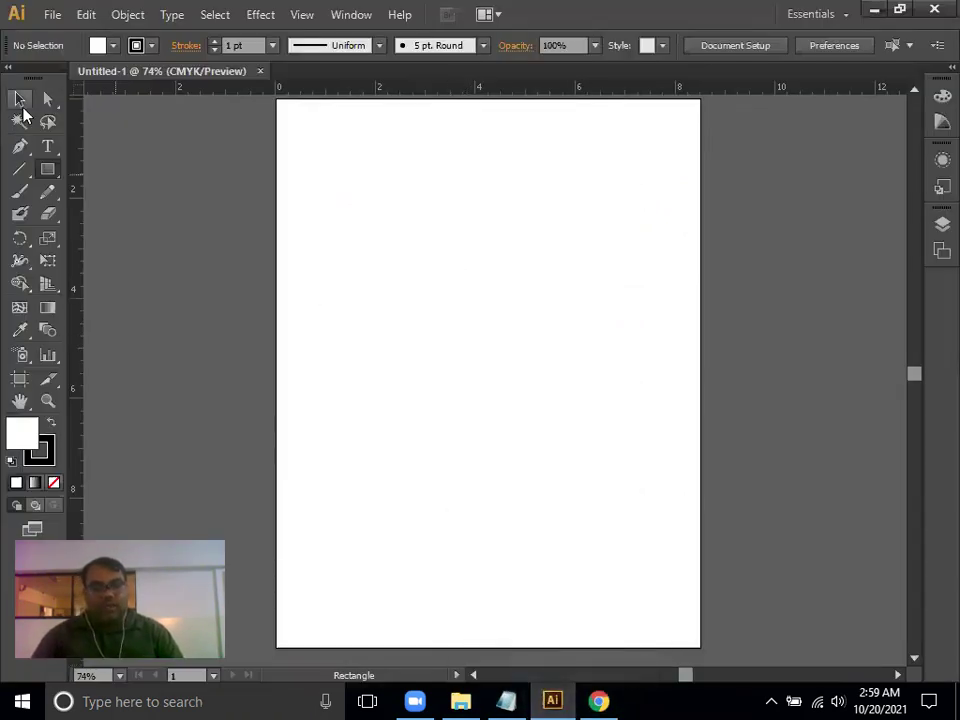
pyautogui.click(20, 100)
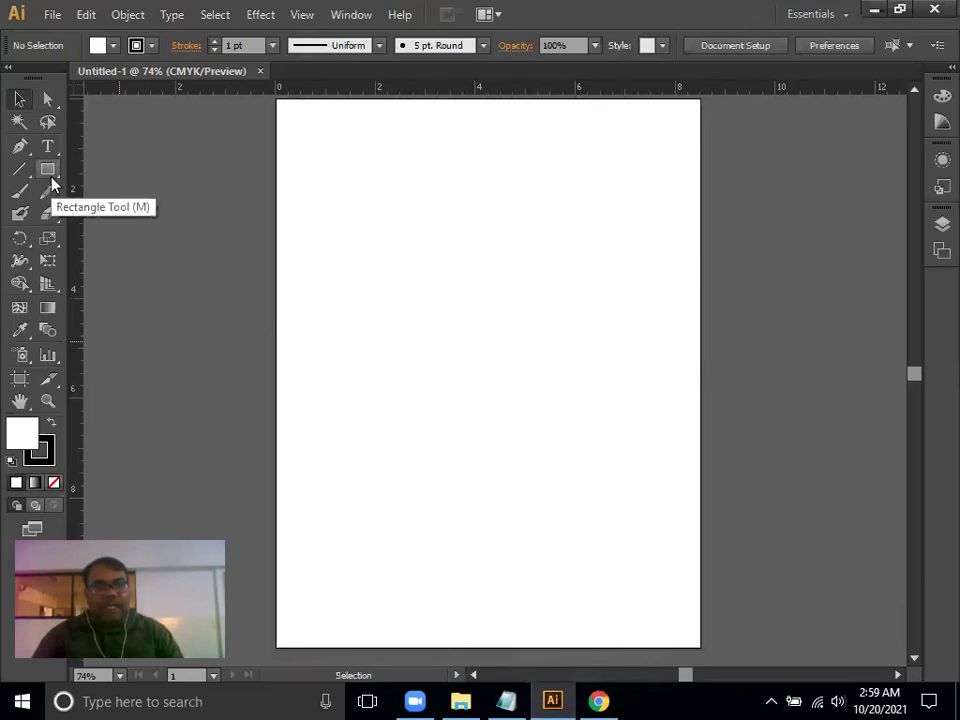
pyautogui.moveTo(47, 169); pyautogui.dragTo(91, 213)
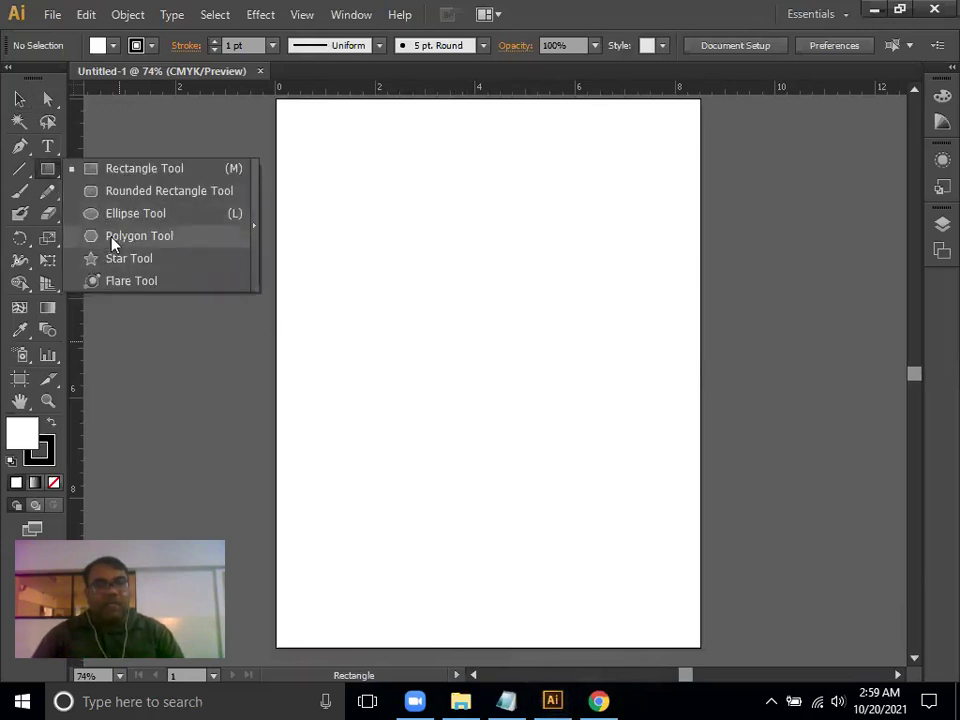
pyautogui.click(118, 214)
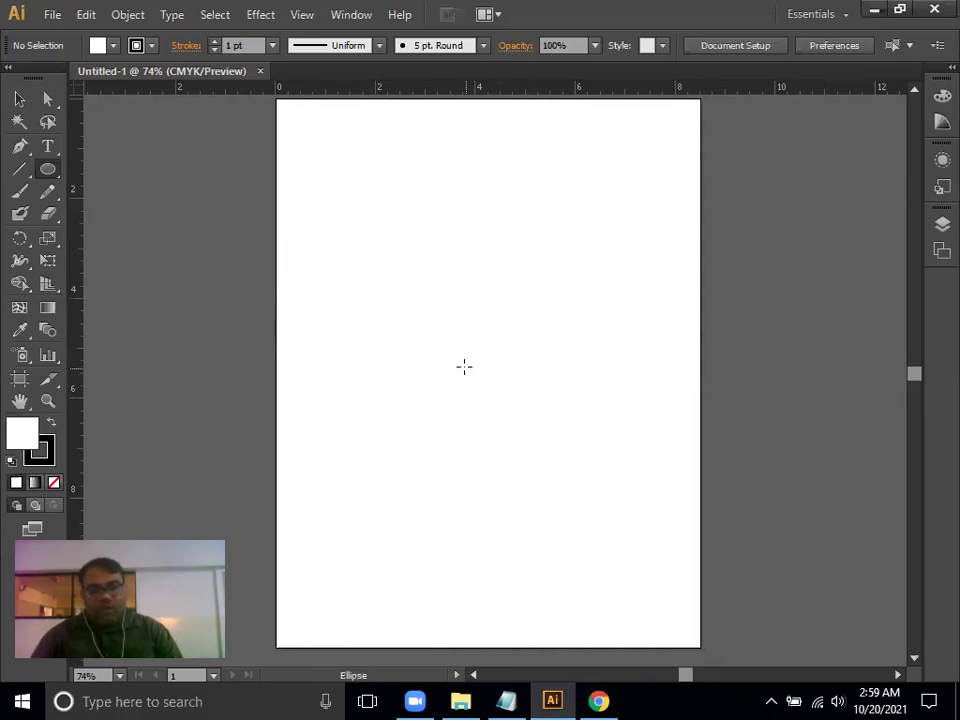
# Draw a circle about 3.87 in wide and fill it with mid grey 878787
pyautogui.moveTo(477, 347); pyautogui.dragTo(537, 443)
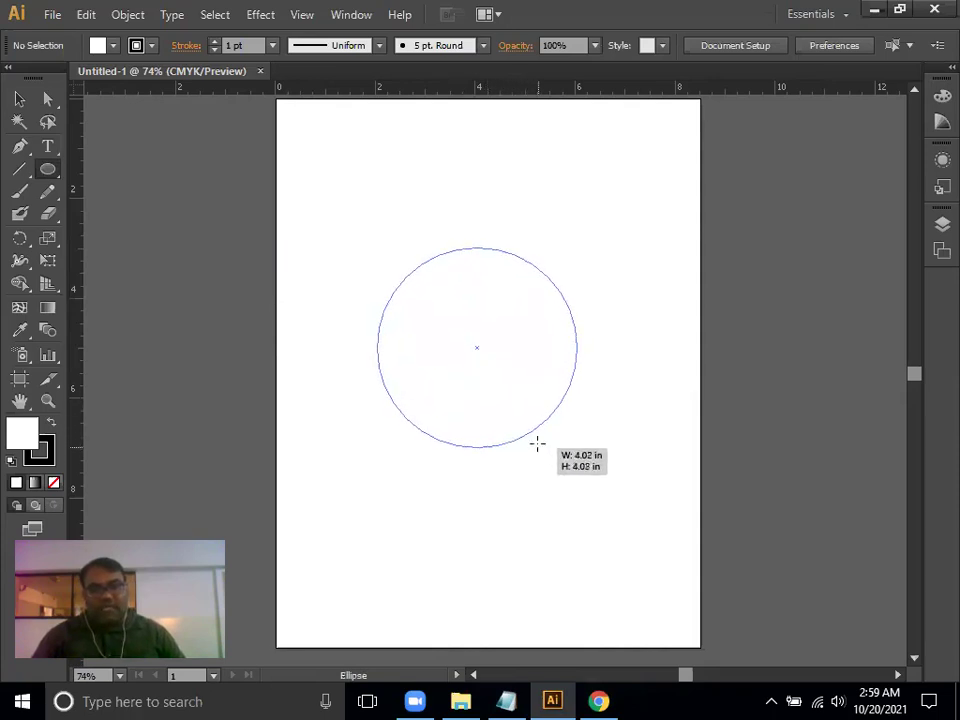
pyautogui.moveTo(537, 443); pyautogui.dragTo(542, 446)
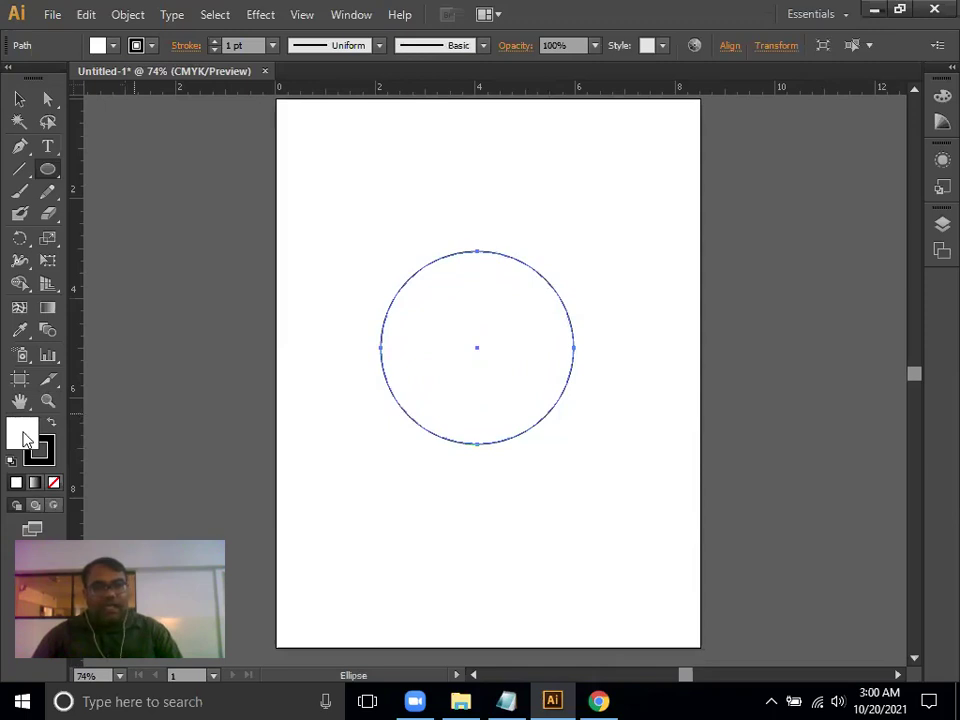
pyautogui.doubleClick(27, 440)
pyautogui.moveTo(240, 381); pyautogui.dragTo(232, 341)
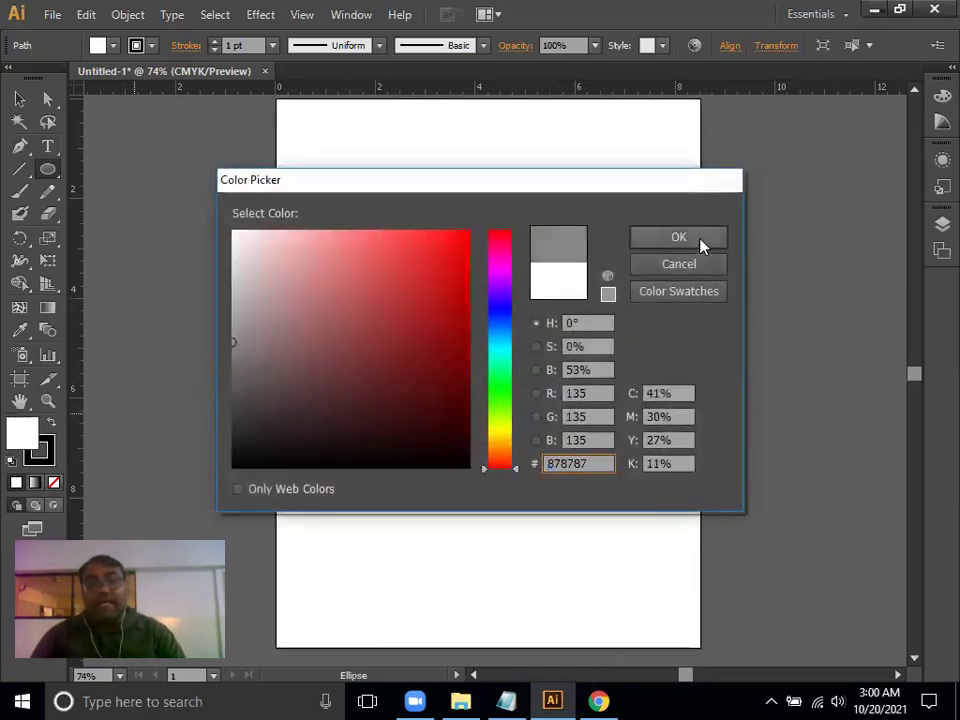
pyautogui.click(693, 239)
# Remove the circle's stroke and nudge it slightly to the right
pyautogui.click(19, 100)
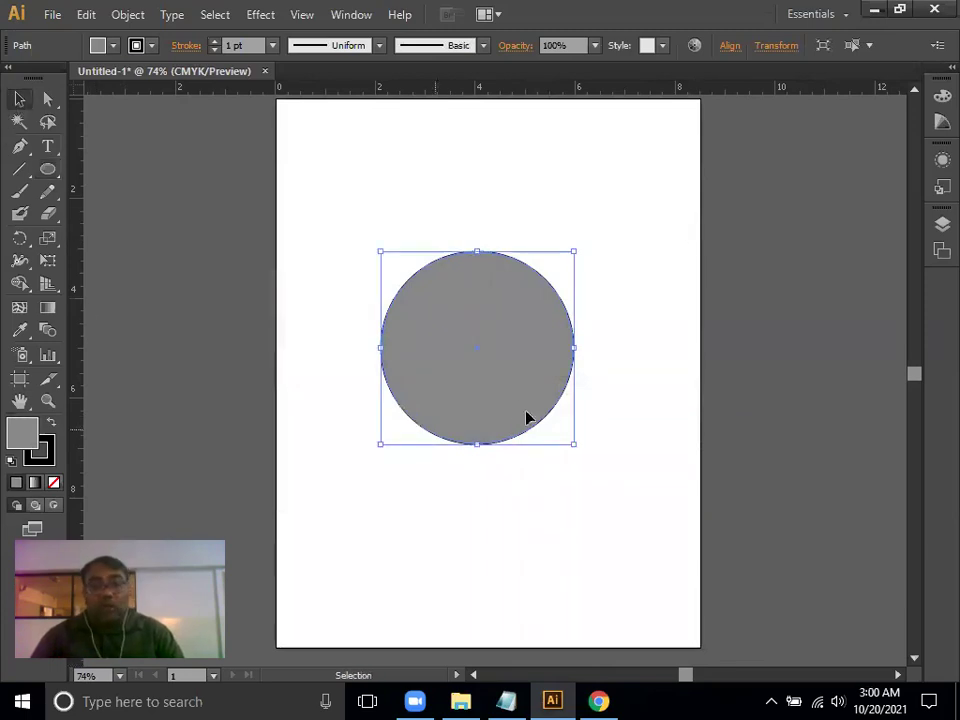
pyautogui.click(40, 452)
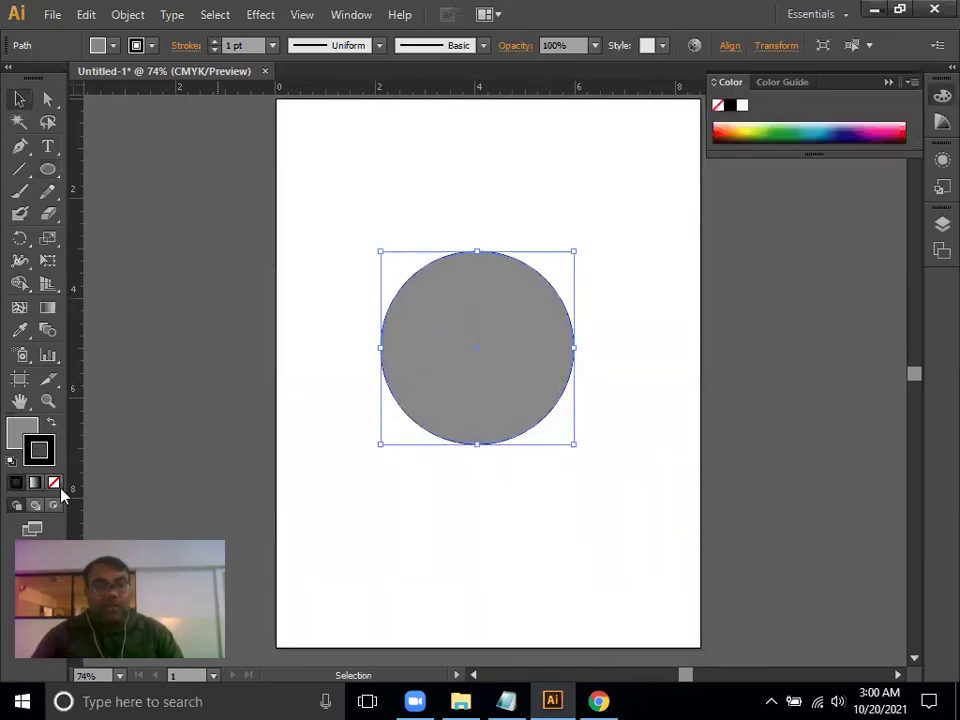
pyautogui.click(54, 483)
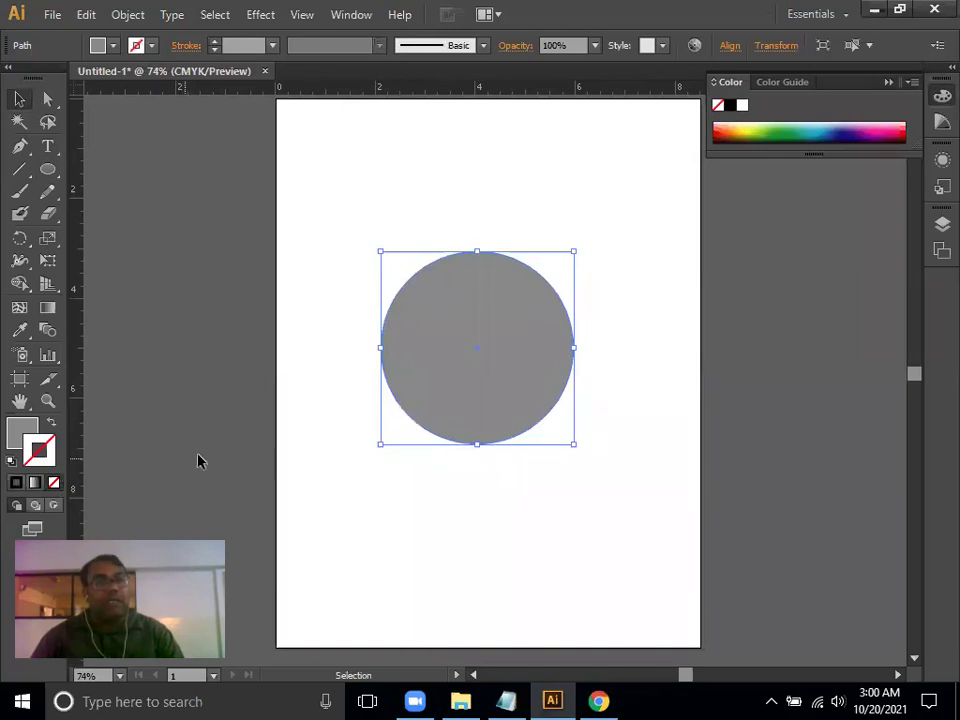
pyautogui.moveTo(472, 371); pyautogui.dragTo(483, 375)
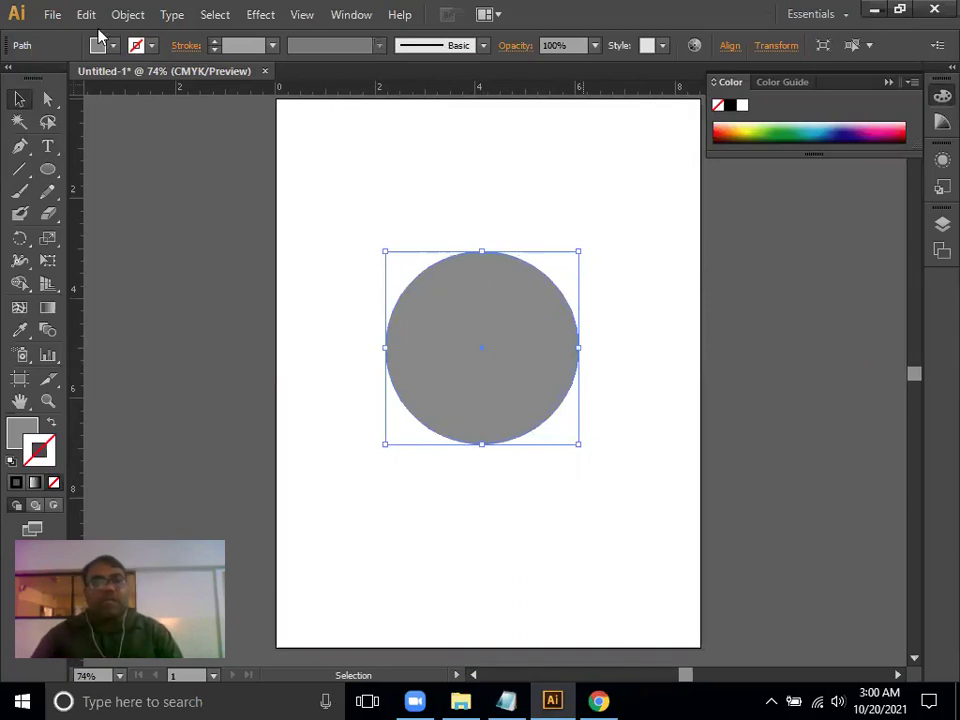
# Deselect, zoom in and pan until the whole grey circle is centred
pyautogui.hotkey('ctrl', 'shift', 'a')
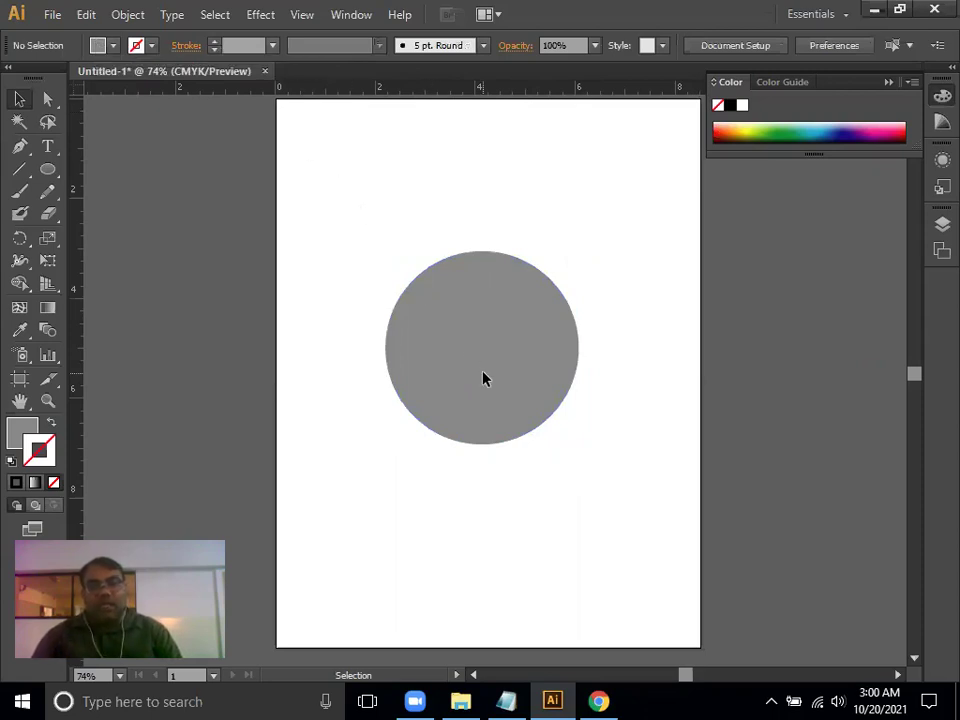
pyautogui.hotkey('ctrl', '+')
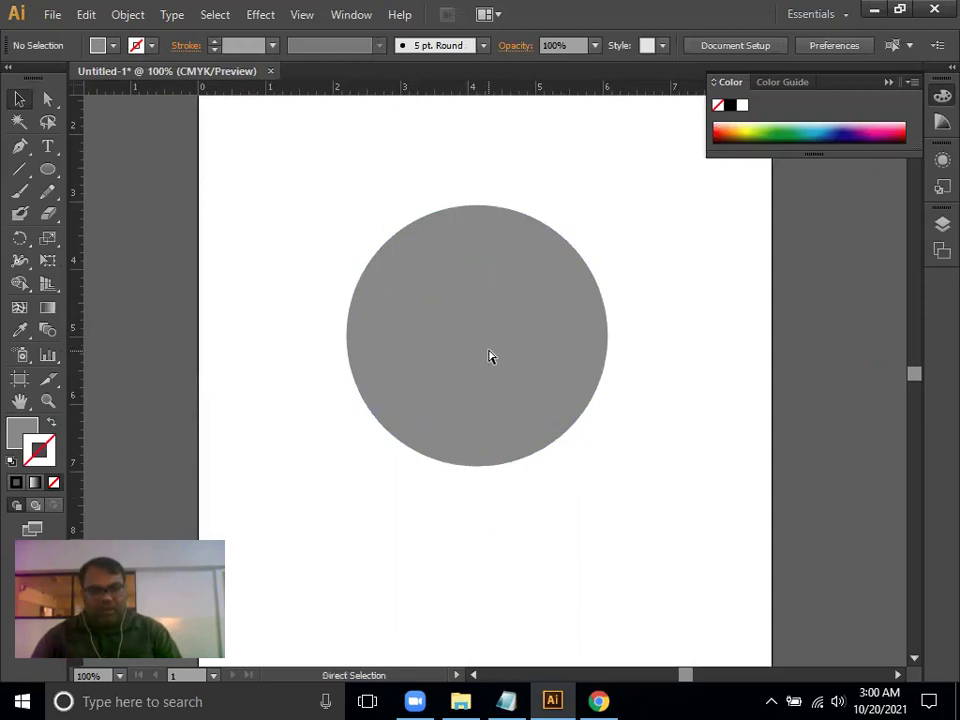
pyautogui.hotkey('ctrl', '+')
pyautogui.moveTo(490, 310)
pyautogui.mouseDown()
pyautogui.moveTo(521, 413)
pyautogui.moveTo(520, 403)
pyautogui.mouseUp()
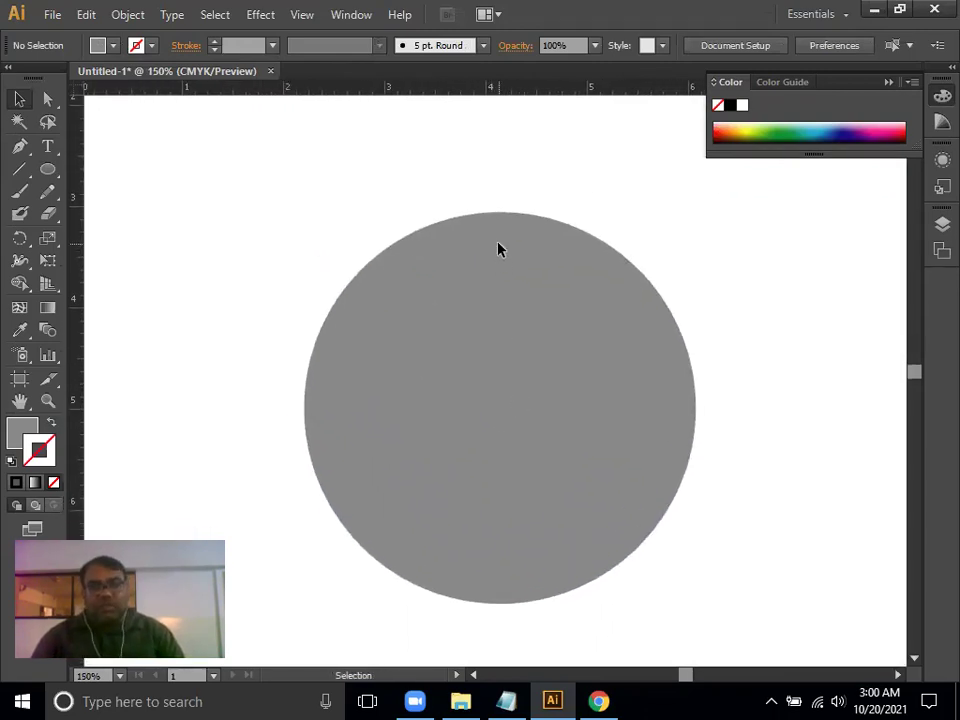
pyautogui.moveTo(521, 403); pyautogui.dragTo(516, 360)
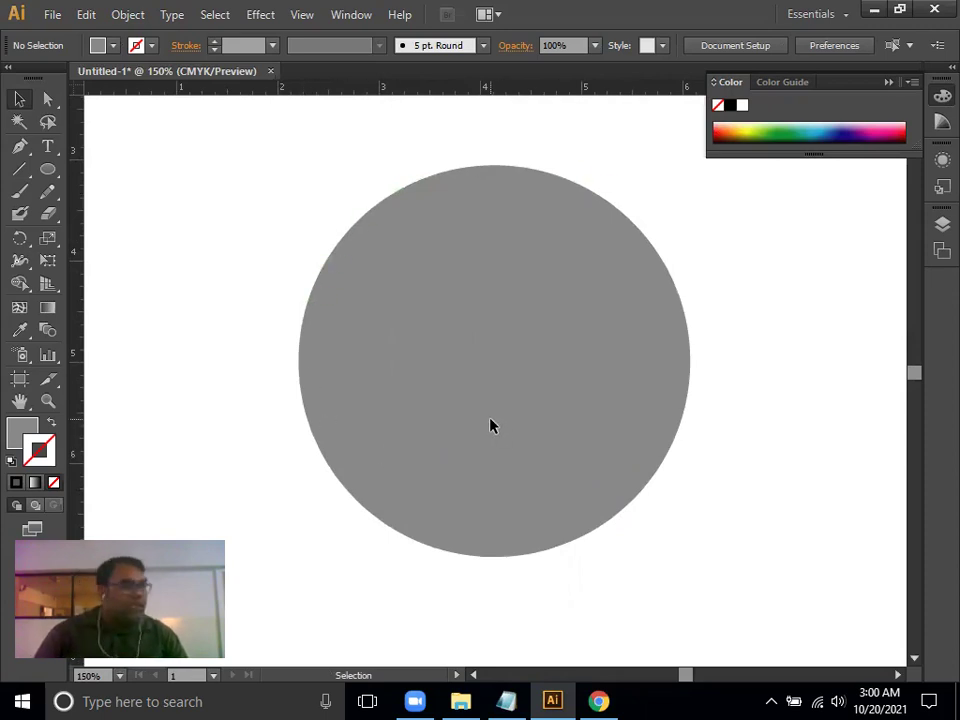
# Launch Calculator from the Run box, then minimise it
pyautogui.press('super+r')
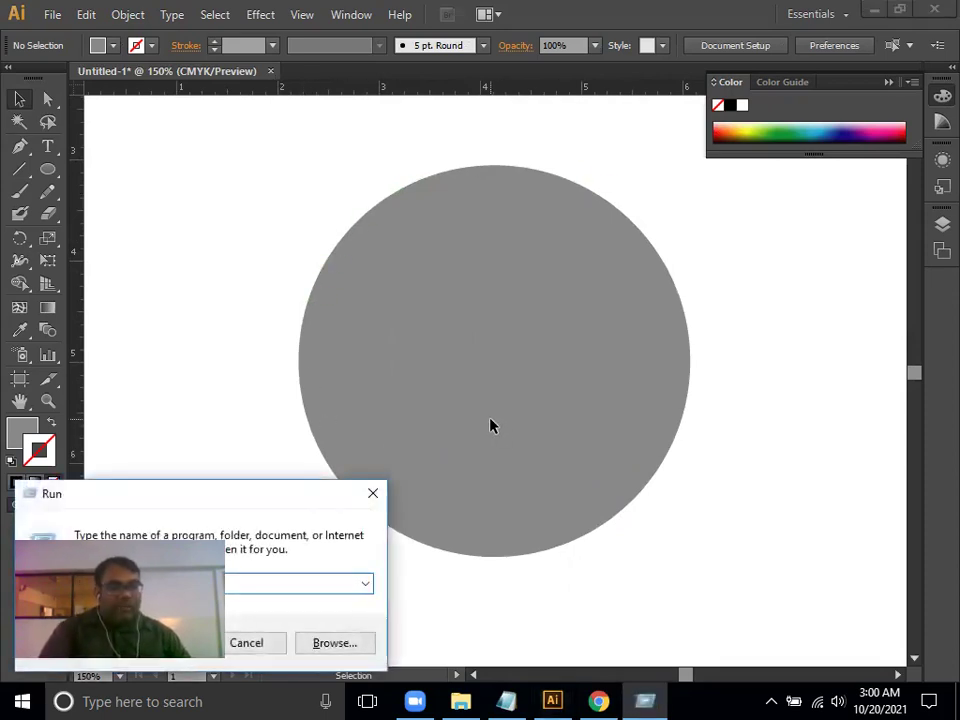
pyautogui.press('Escape')
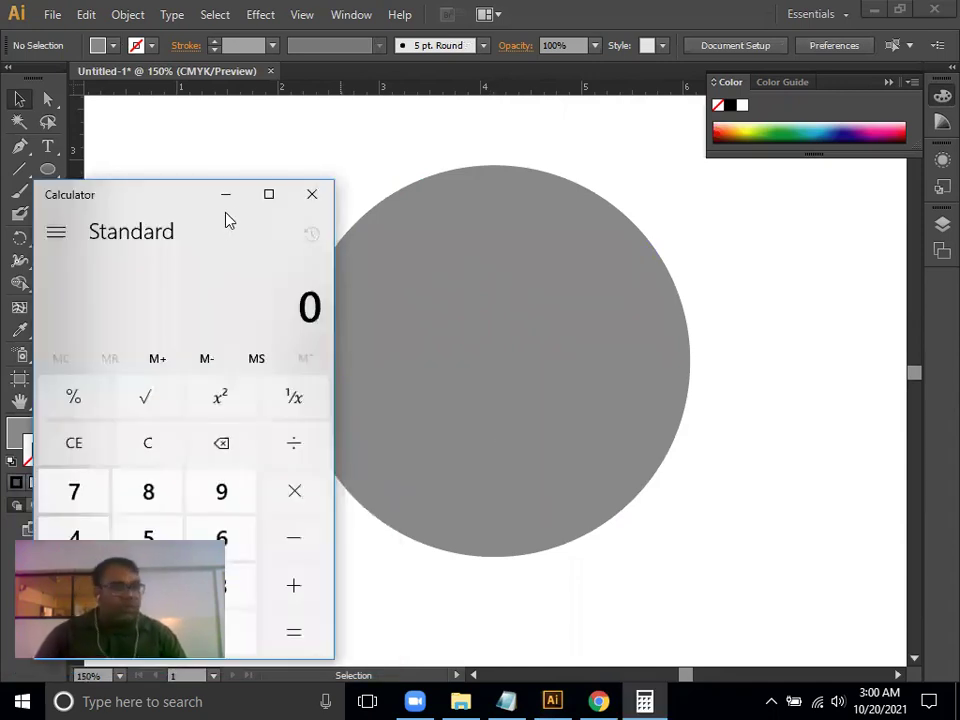
pyautogui.click(229, 200)
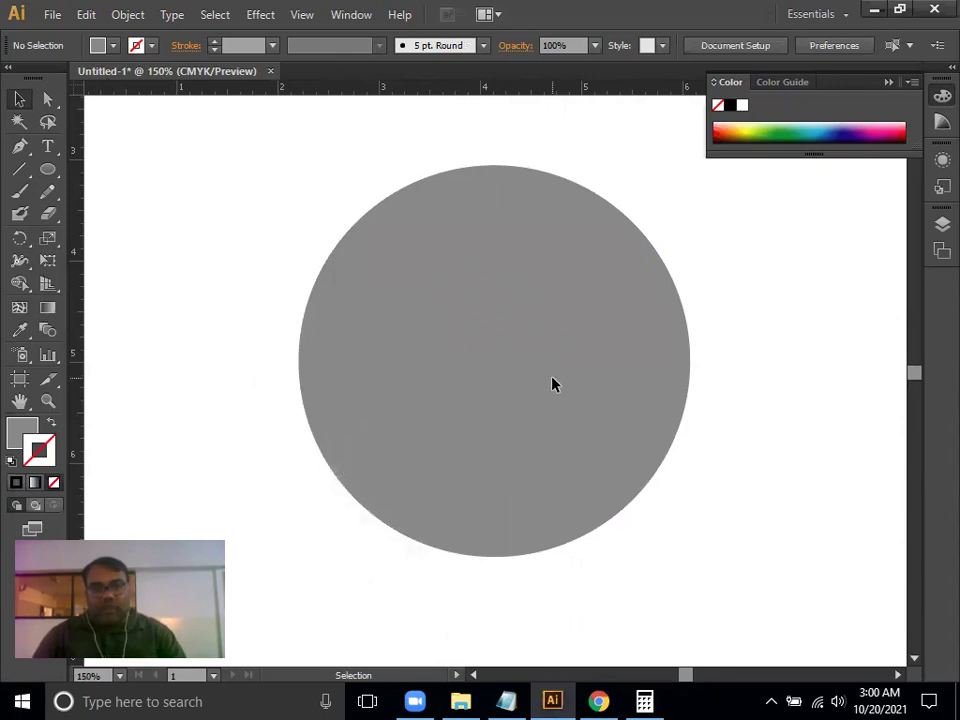
# Choose a dark green 197503 in the fill Color Picker and confirm it
pyautogui.click(26, 430)
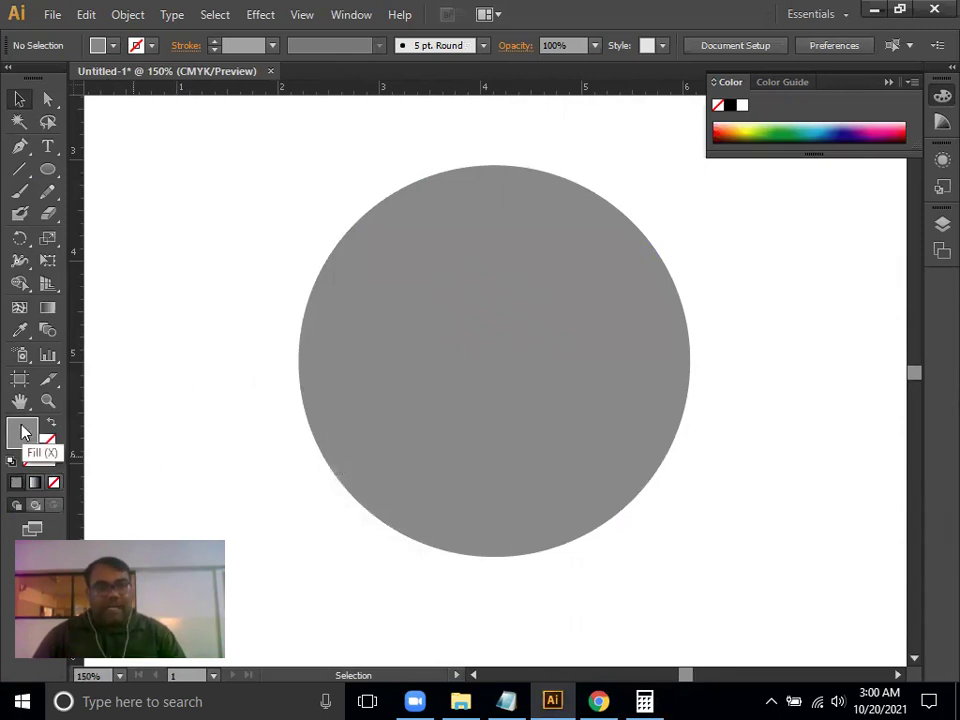
pyautogui.doubleClick(26, 430)
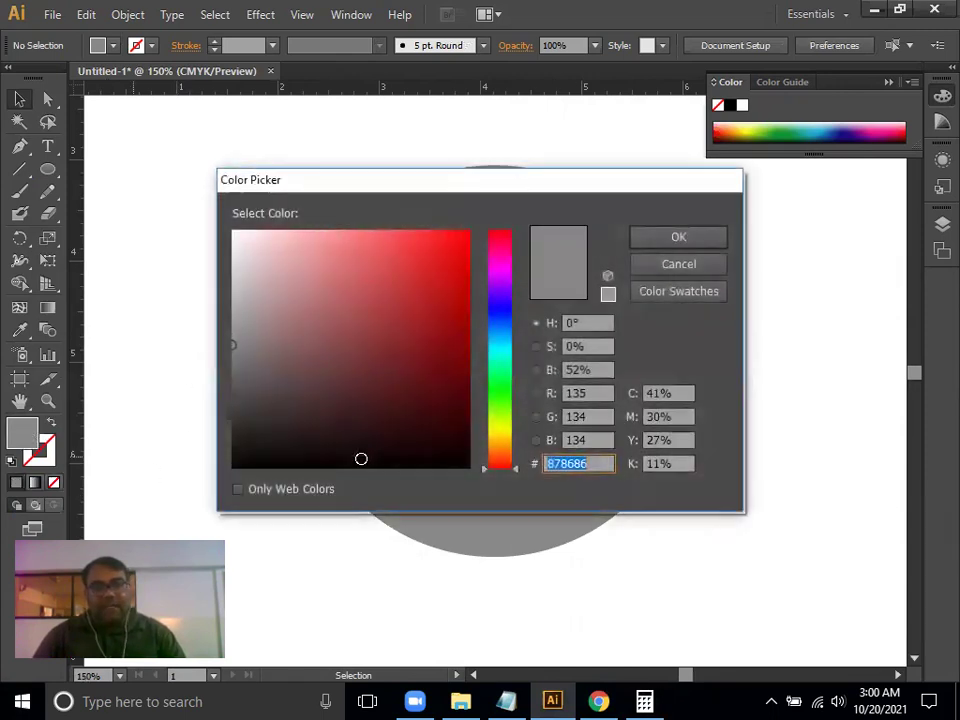
pyautogui.click(500, 397)
pyautogui.click(464, 359)
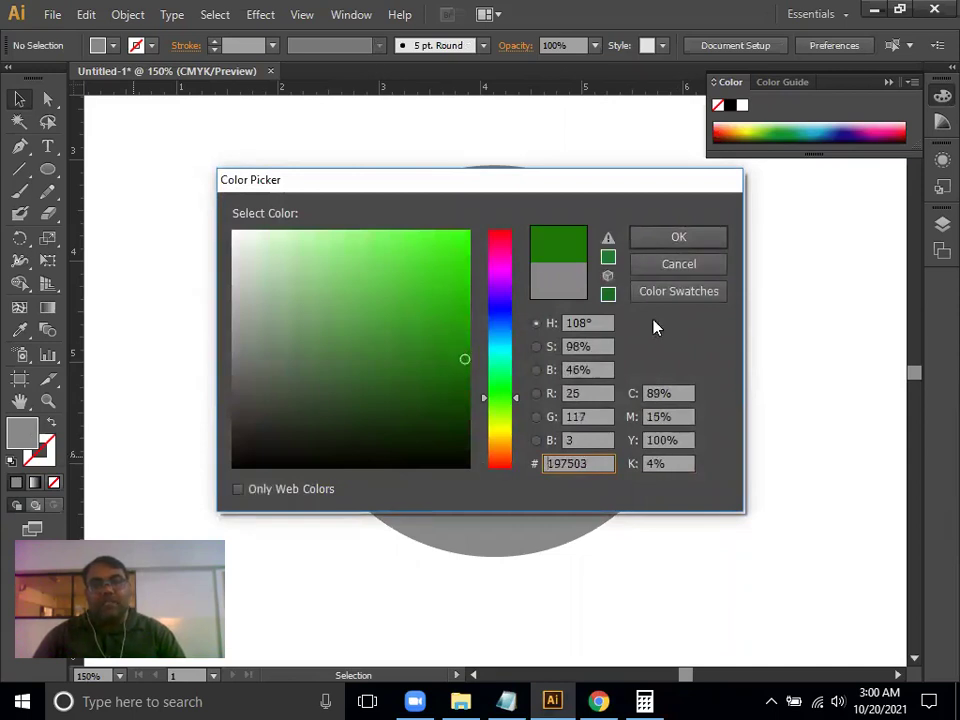
pyautogui.click(703, 243)
# Zoom in on the top of the grey circle
pyautogui.hotkey('ctrl', '+')
pyautogui.hotkey('ctrl', '+')
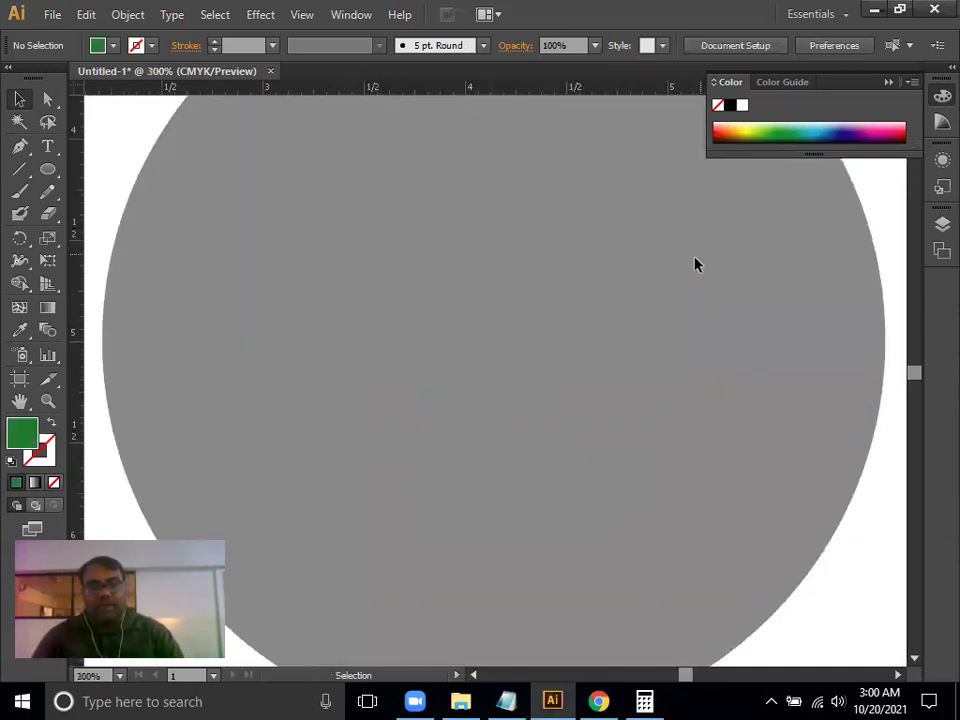
pyautogui.moveTo(580, 315); pyautogui.dragTo(609, 480)
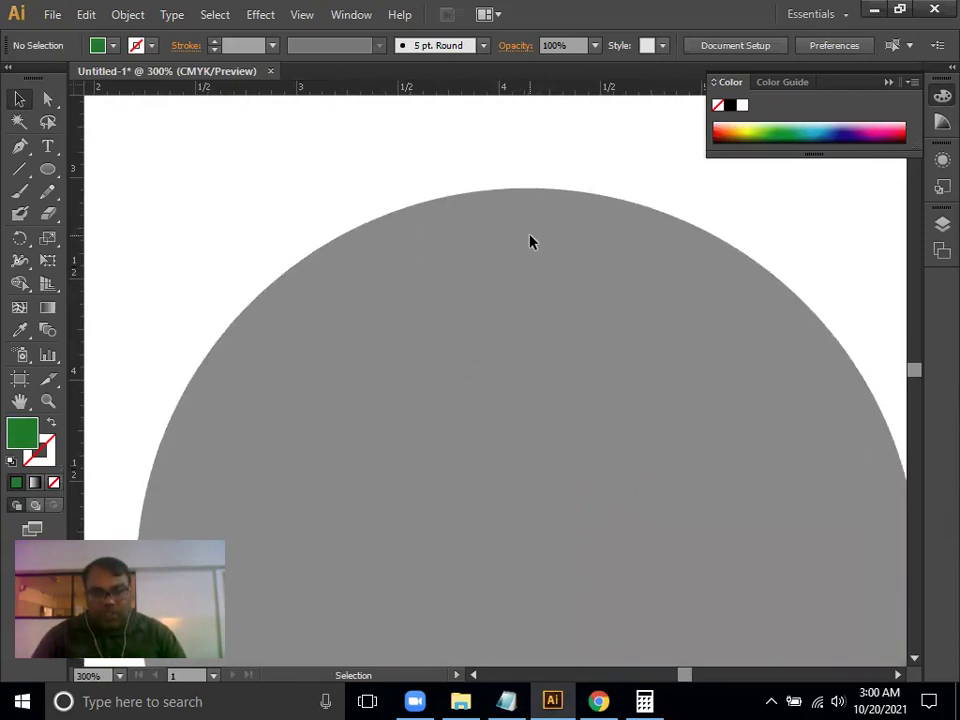
pyautogui.moveTo(47, 170); pyautogui.dragTo(92, 175)
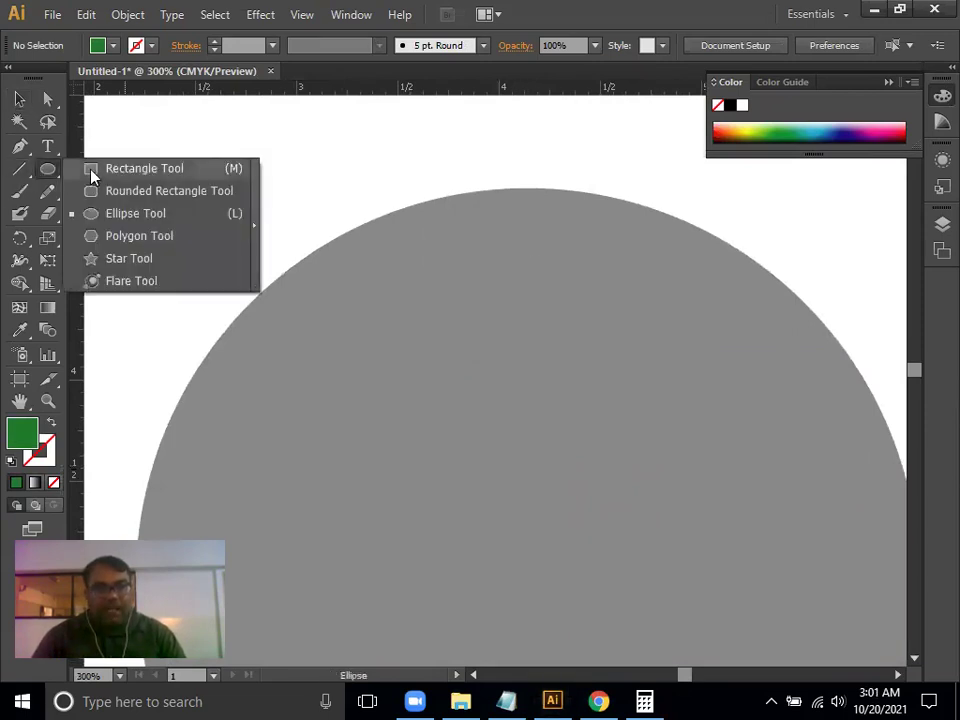
# Draw a 0.11 × 0.39 in green rectangle at the circle's top, then zoom out
pyautogui.moveTo(514, 219); pyautogui.dragTo(535, 297)
pyautogui.click(20, 98)
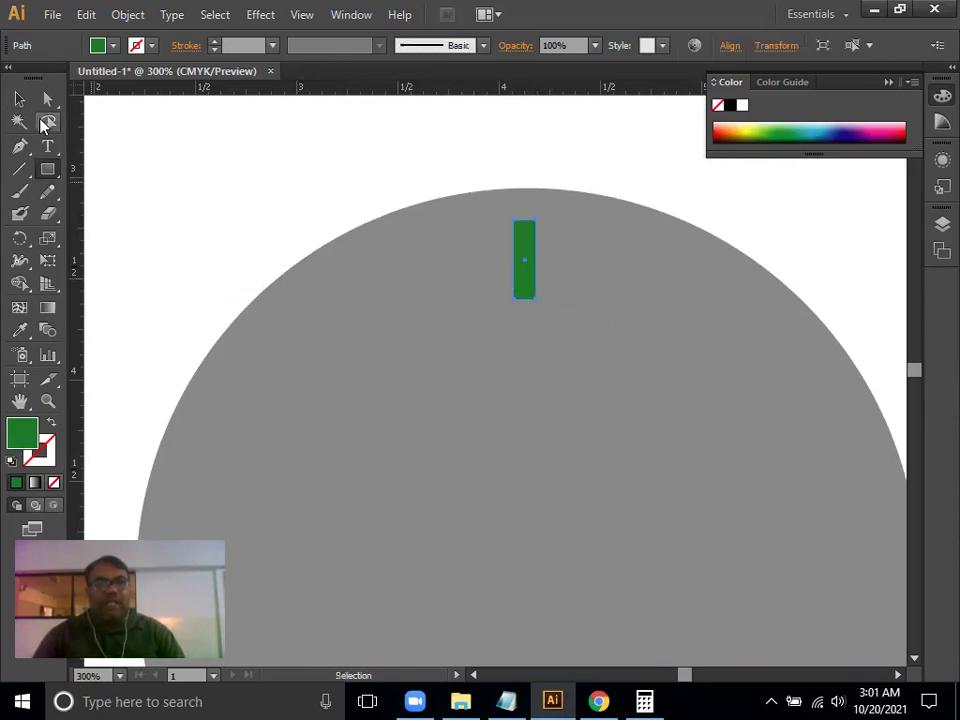
pyautogui.moveTo(510, 431); pyautogui.dragTo(486, 279)
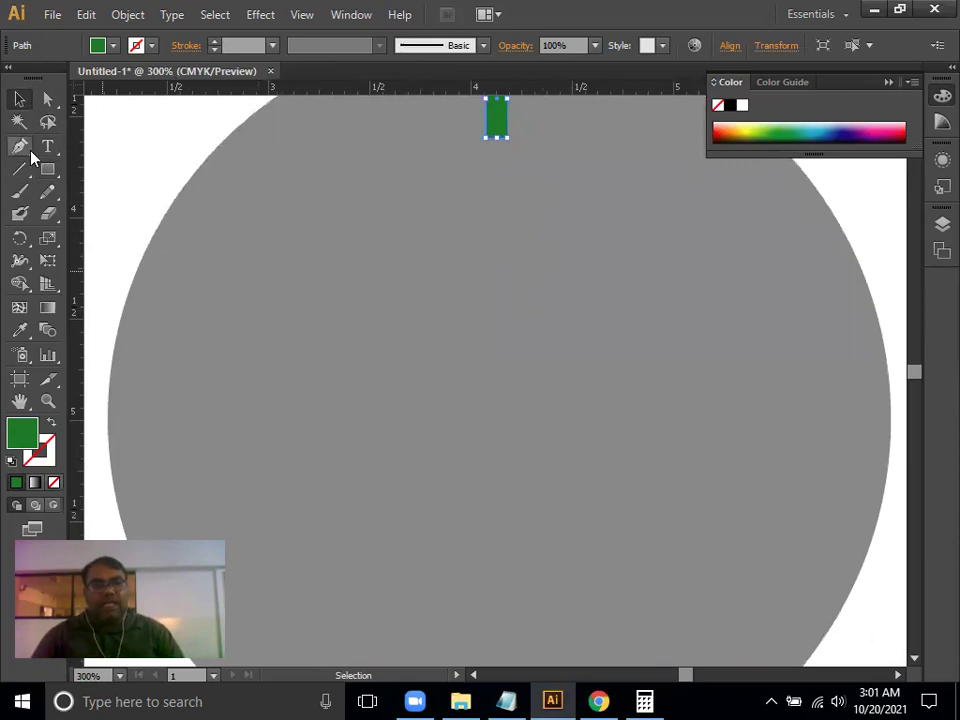
pyautogui.hotkey('ctrl', '-')
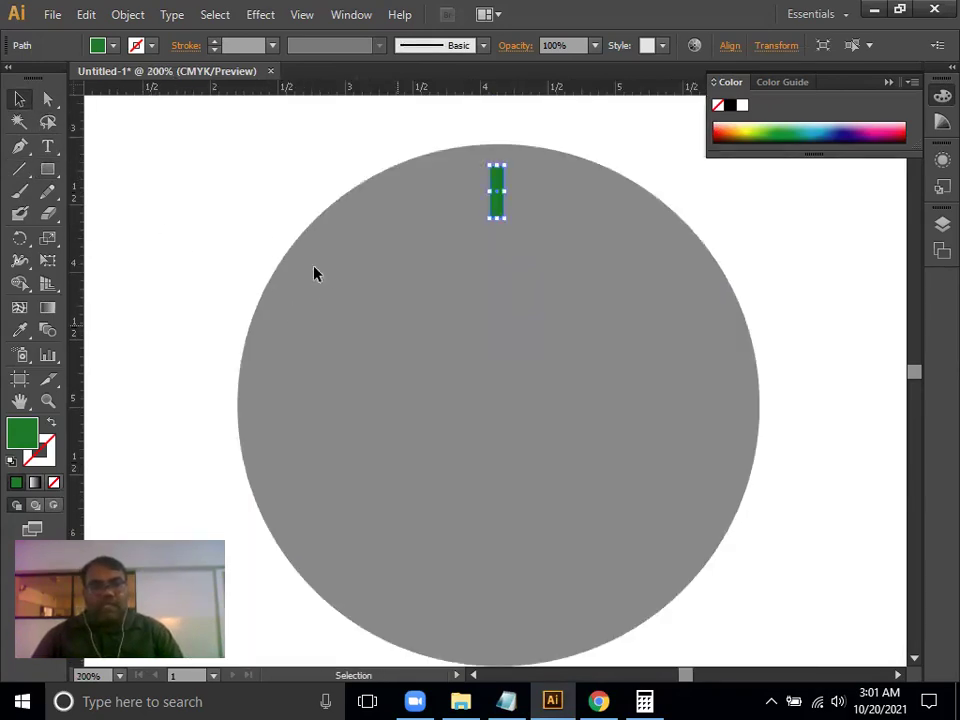
# Unlock all objects and select the green rectangle
pyautogui.click(86, 15)
pyautogui.moveTo(128, 15)
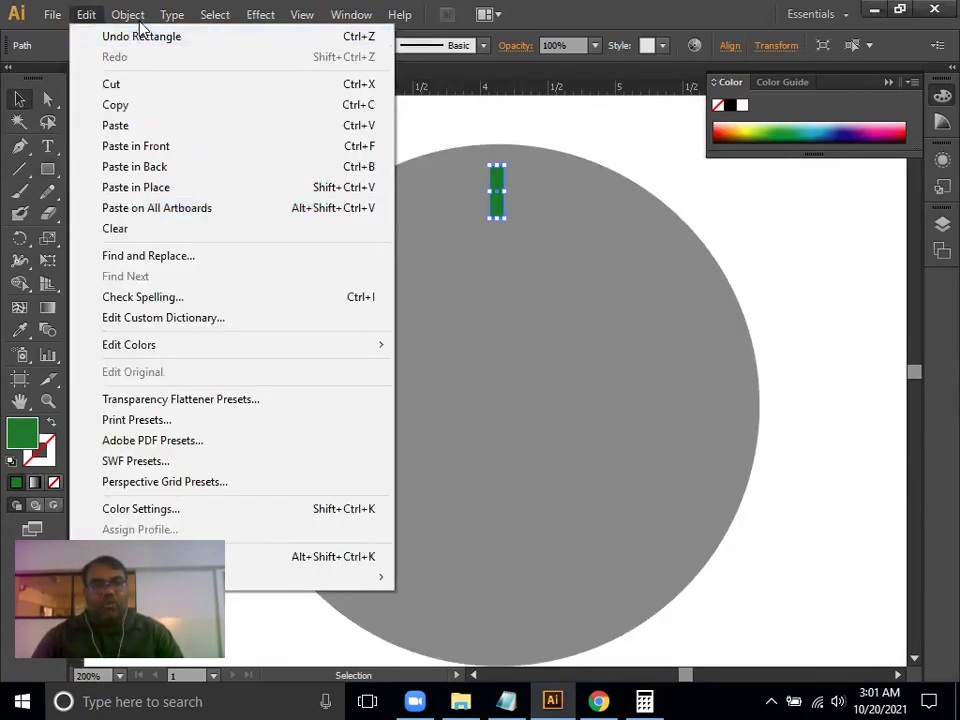
pyautogui.click(200, 150)
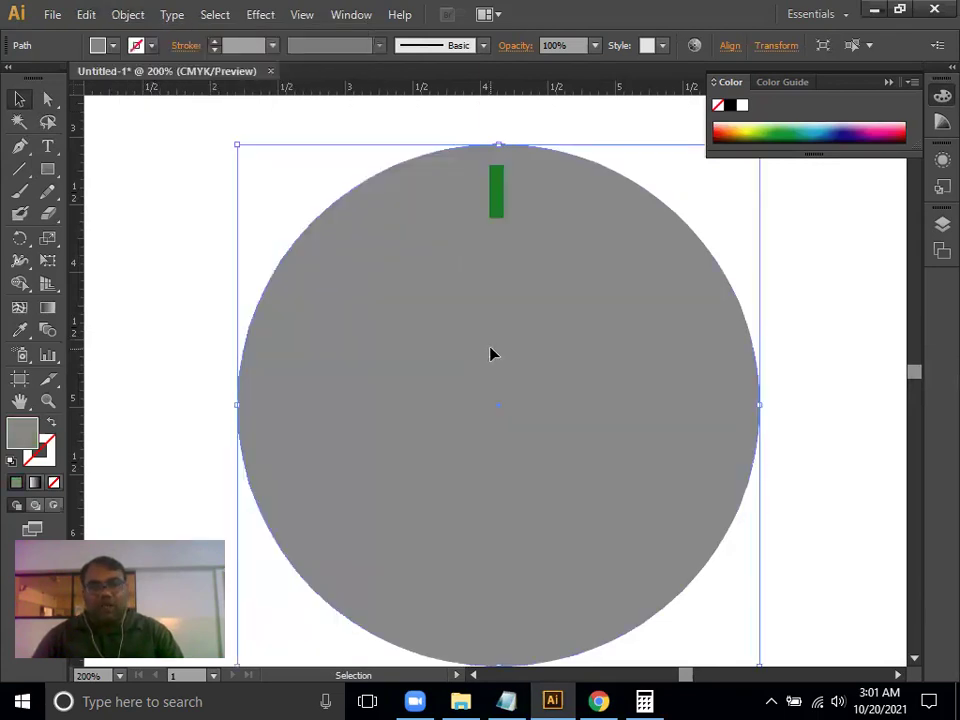
pyautogui.click(828, 450)
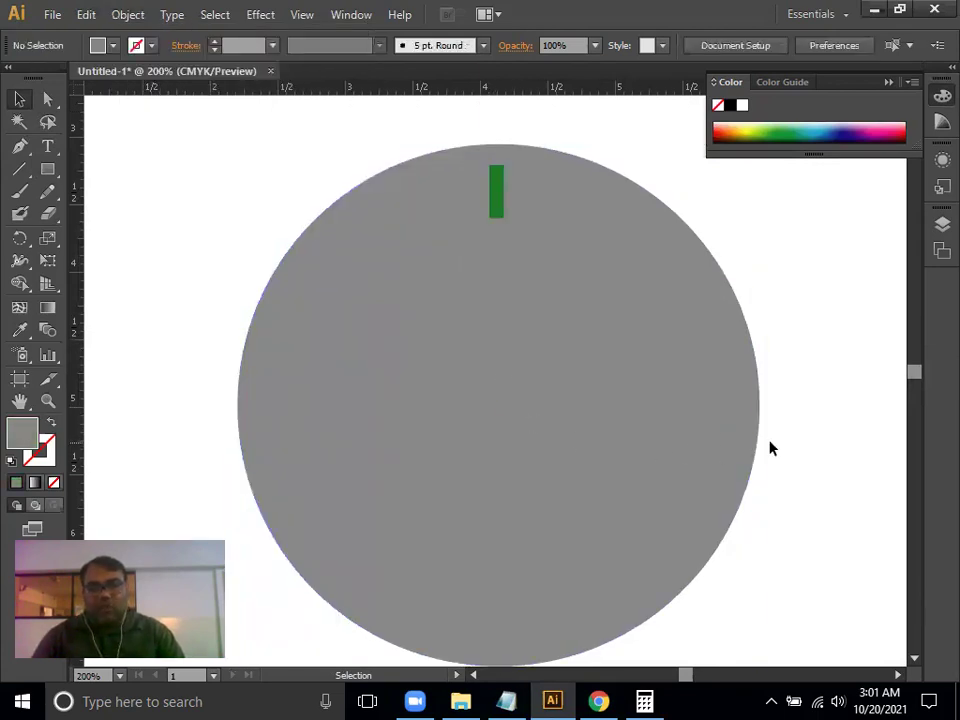
pyautogui.click(655, 429)
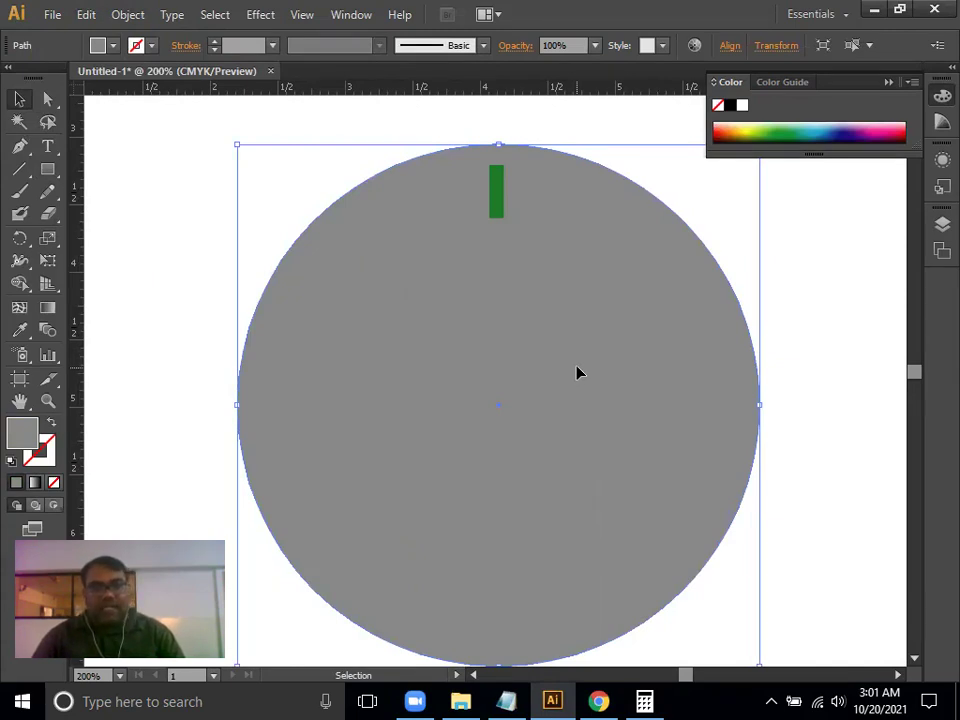
pyautogui.click(501, 193)
pyautogui.click(501, 193)
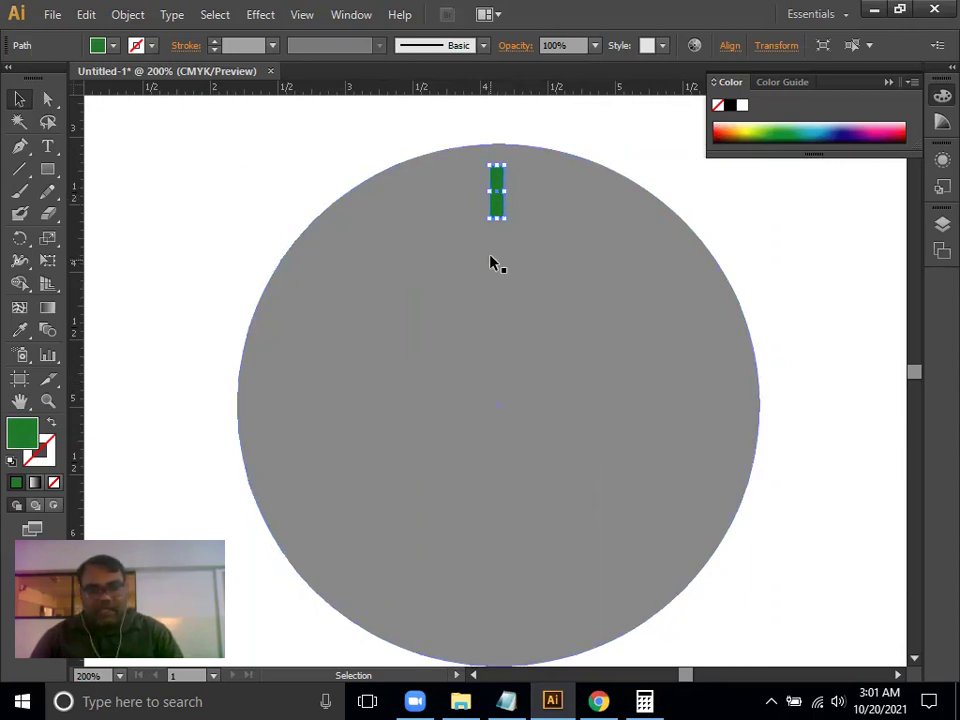
# Make the green rectangle narrower and shorter, then zoom out to the artboard
pyautogui.hotkey('ctrl', '=')
pyautogui.moveTo(492, 268); pyautogui.dragTo(516, 516)
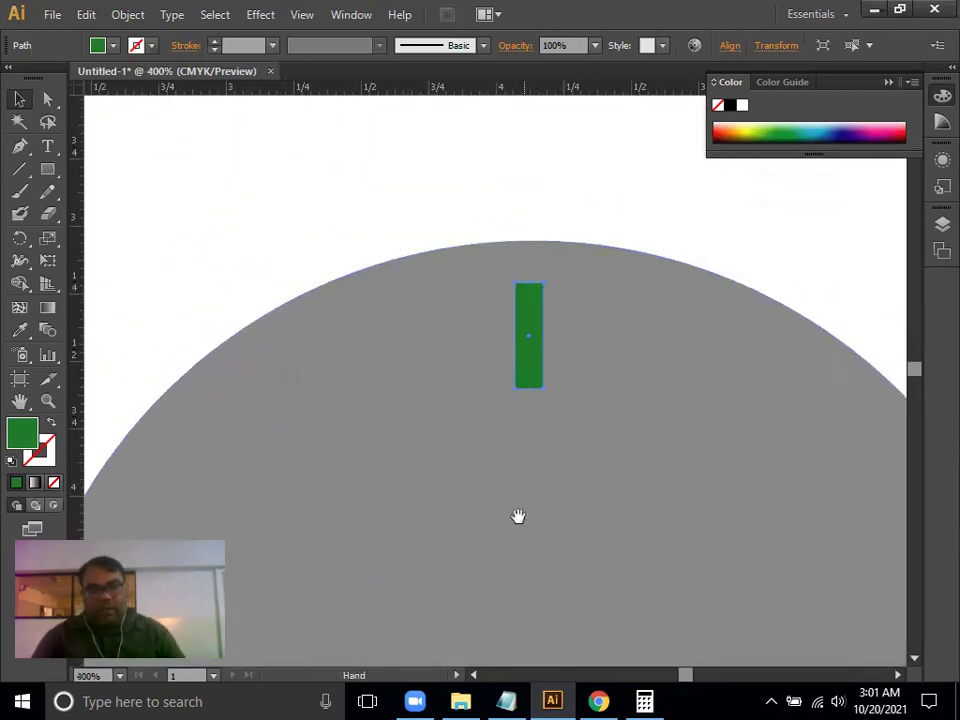
pyautogui.moveTo(515, 336); pyautogui.dragTo(533, 338)
pyautogui.moveTo(538, 387); pyautogui.dragTo(543, 357)
pyautogui.press('space')
pyautogui.moveTo(587, 422); pyautogui.dragTo(582, 354)
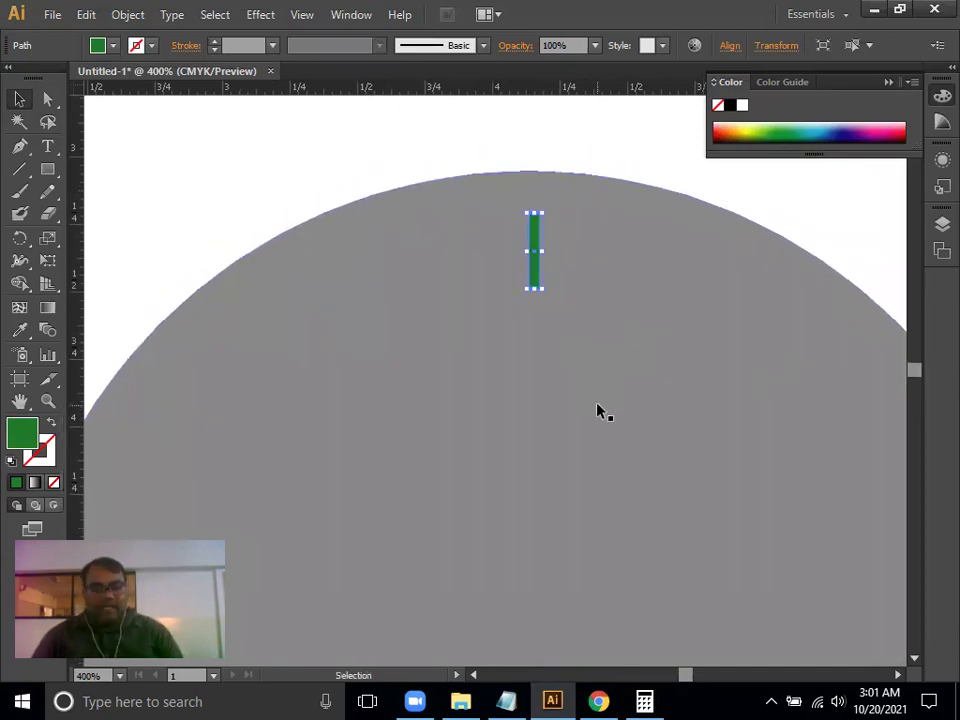
pyautogui.hotkey('ctrl', '0')
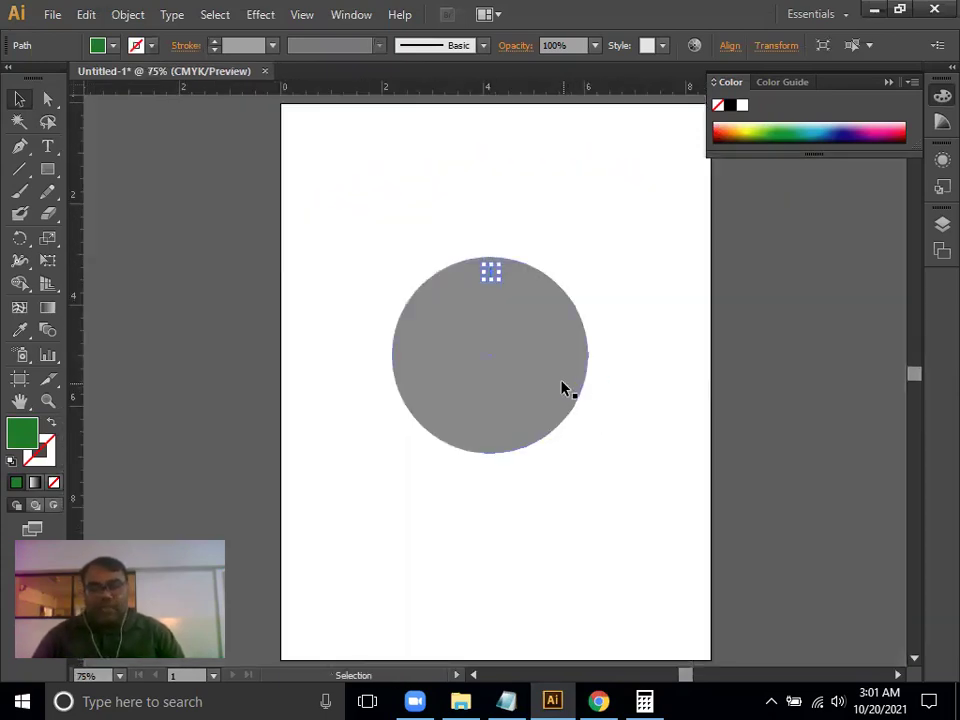
pyautogui.click(552, 365)
pyautogui.press('a')
pyautogui.press('v')
pyautogui.hotkey('ctrl', '1')
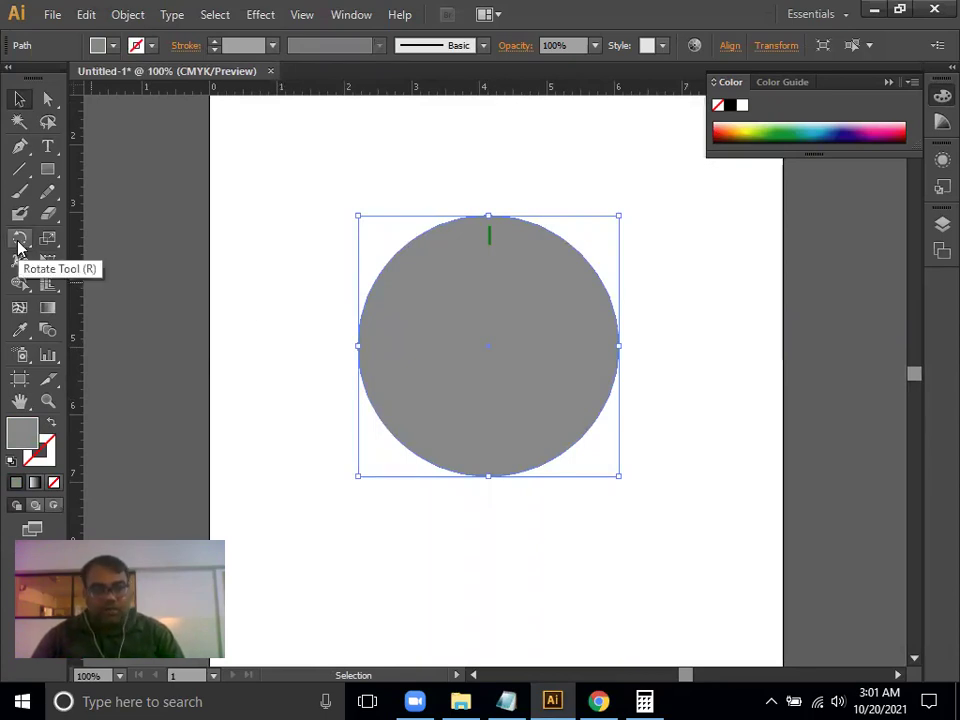
pyautogui.hotkey('ctrl', '=')
pyautogui.moveTo(409, 379); pyautogui.dragTo(409, 407)
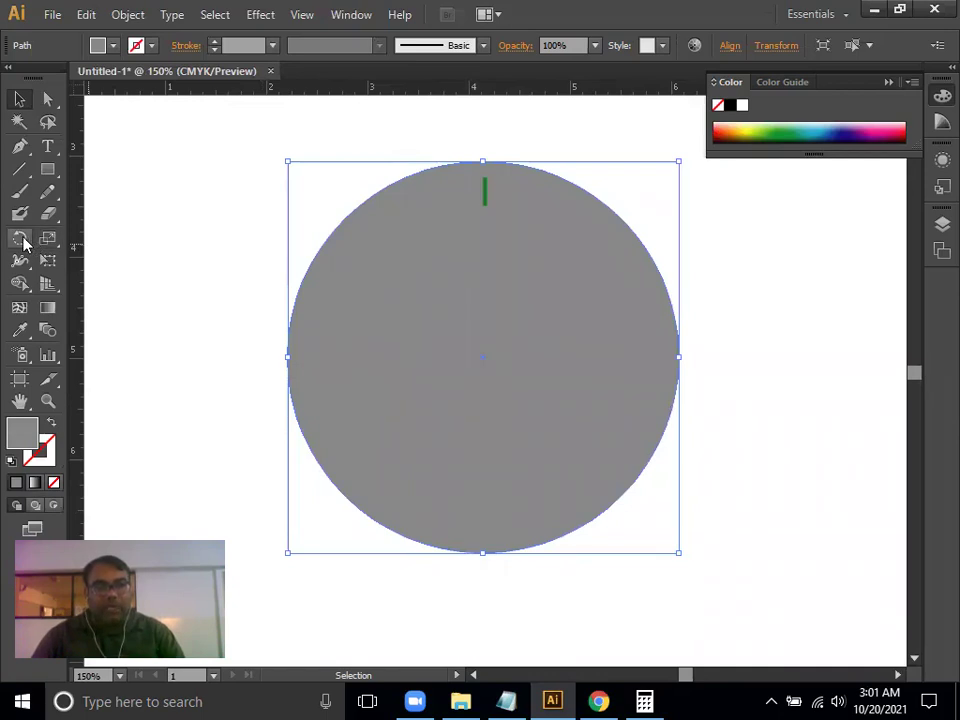
pyautogui.click(21, 240)
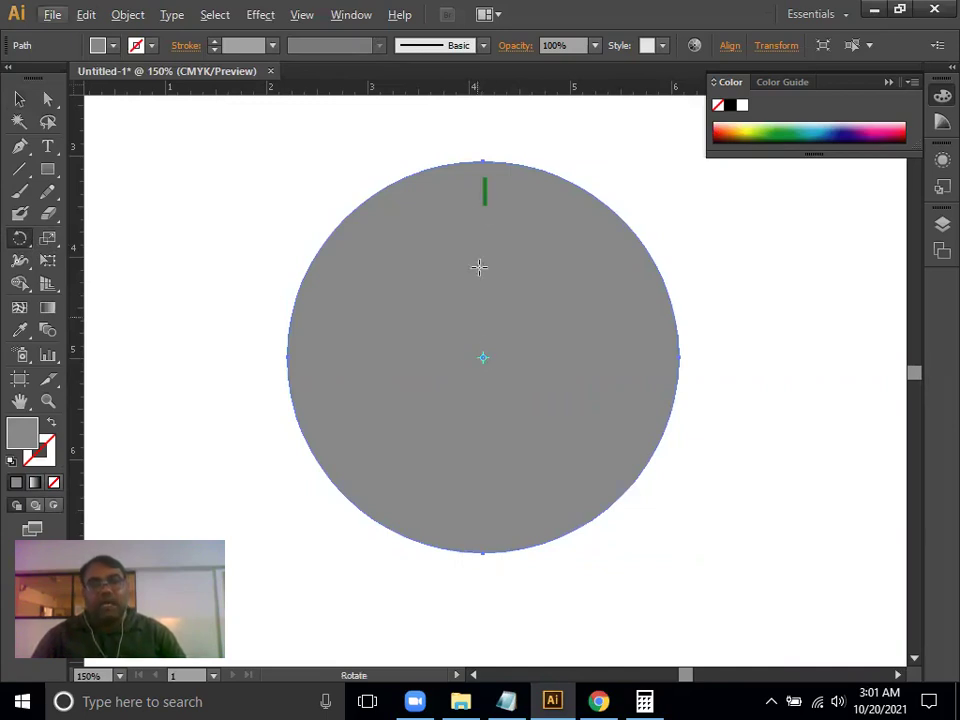
pyautogui.click(19, 97)
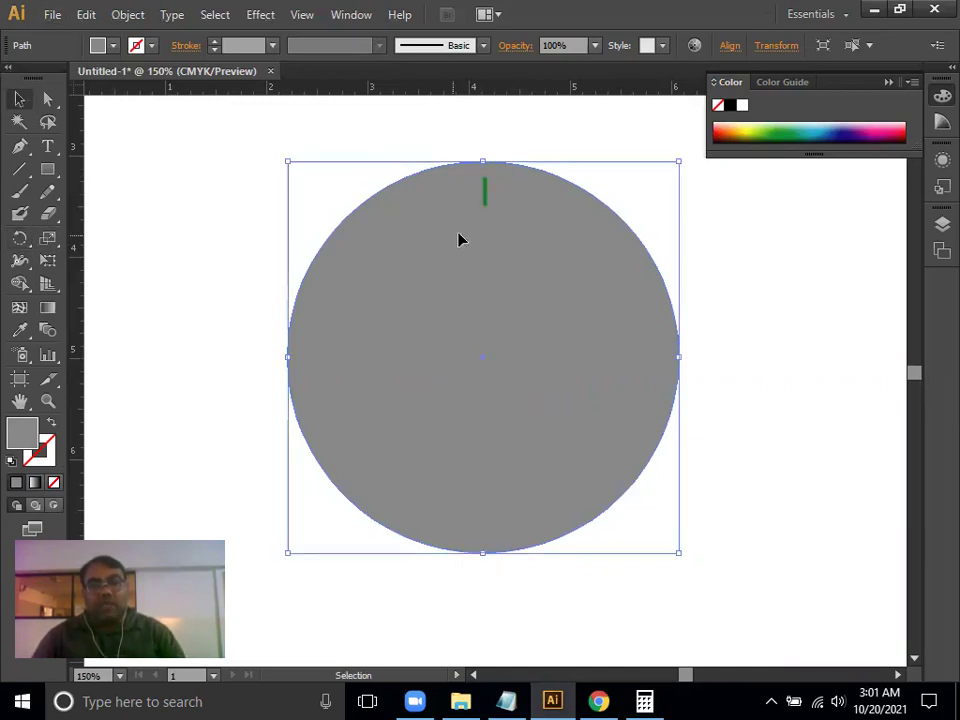
pyautogui.click(486, 202)
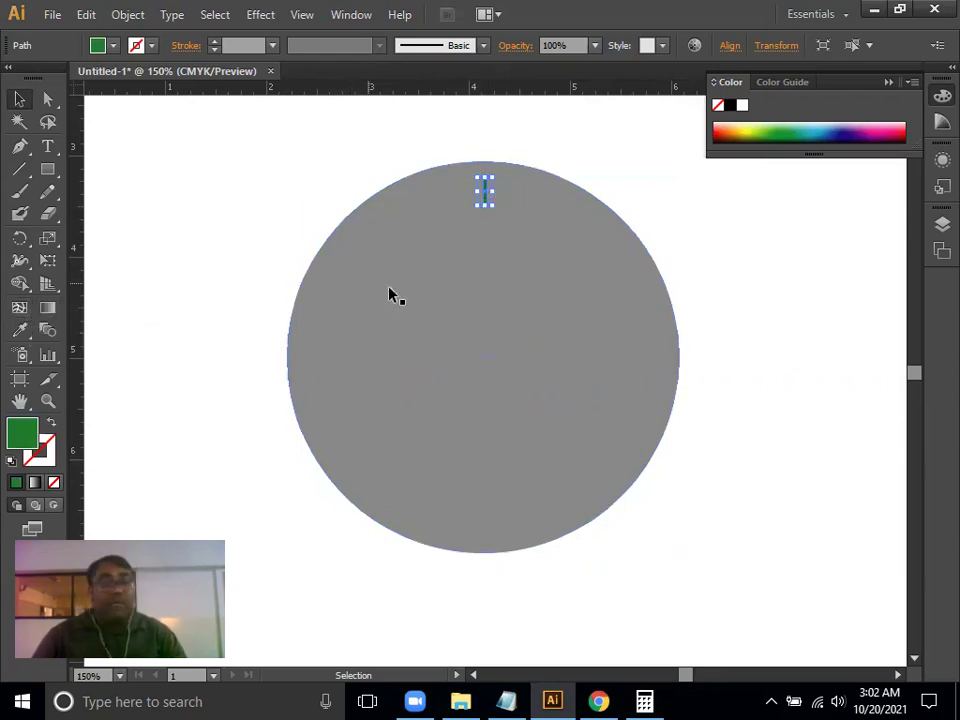
pyautogui.click(484, 310)
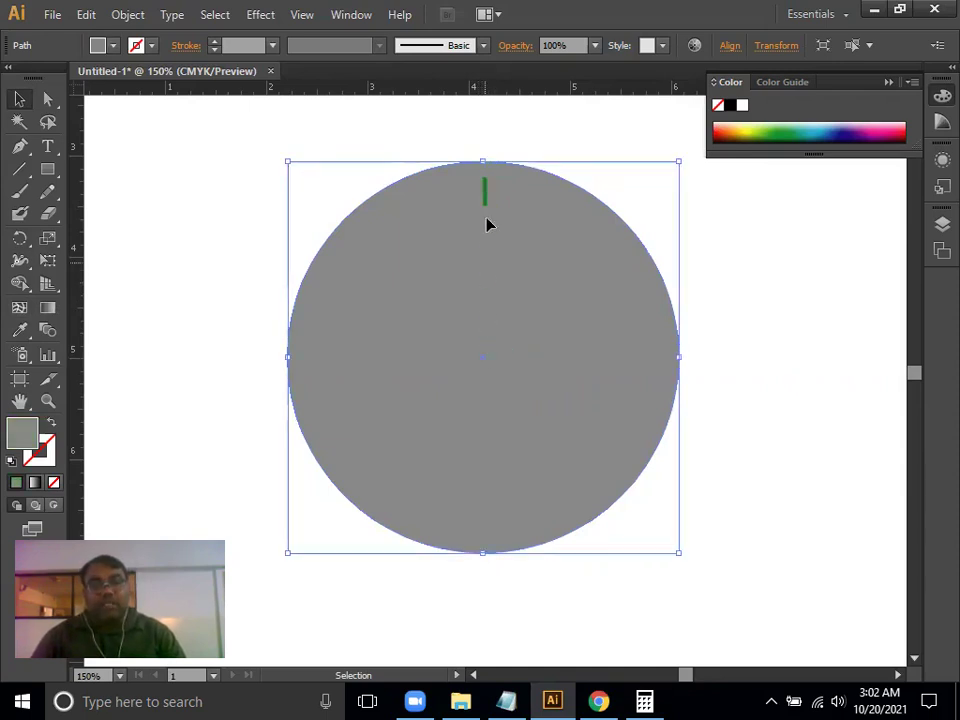
# Place horizontal and vertical ruler guides crossing at the grey circle's centre
pyautogui.moveTo(515, 90); pyautogui.dragTo(551, 362)
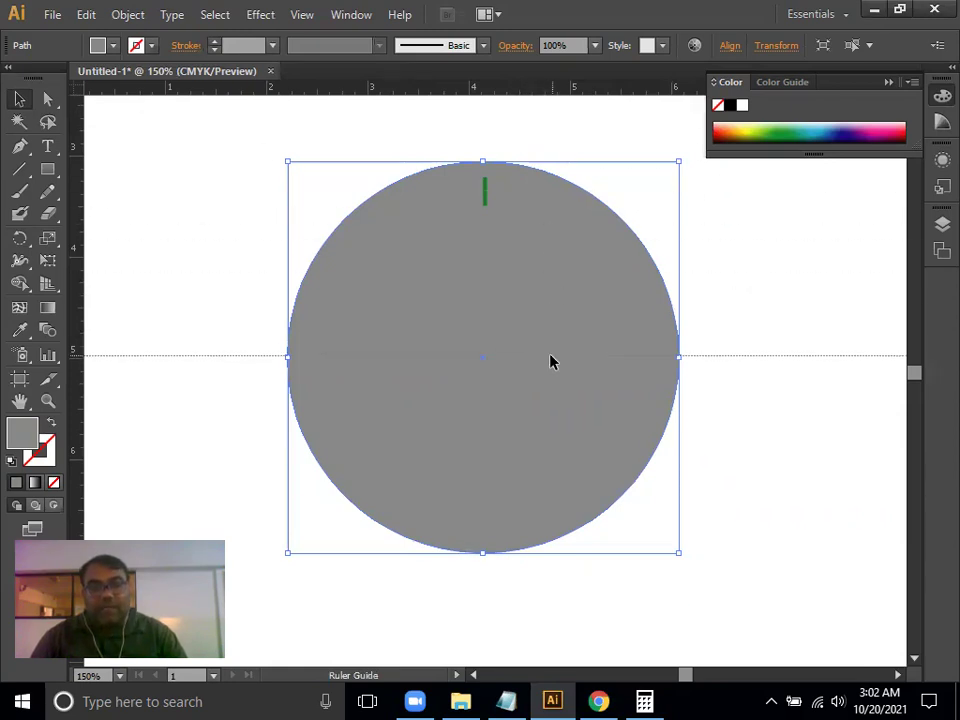
pyautogui.moveTo(551, 361); pyautogui.dragTo(553, 364)
pyautogui.moveTo(80, 398); pyautogui.dragTo(486, 428)
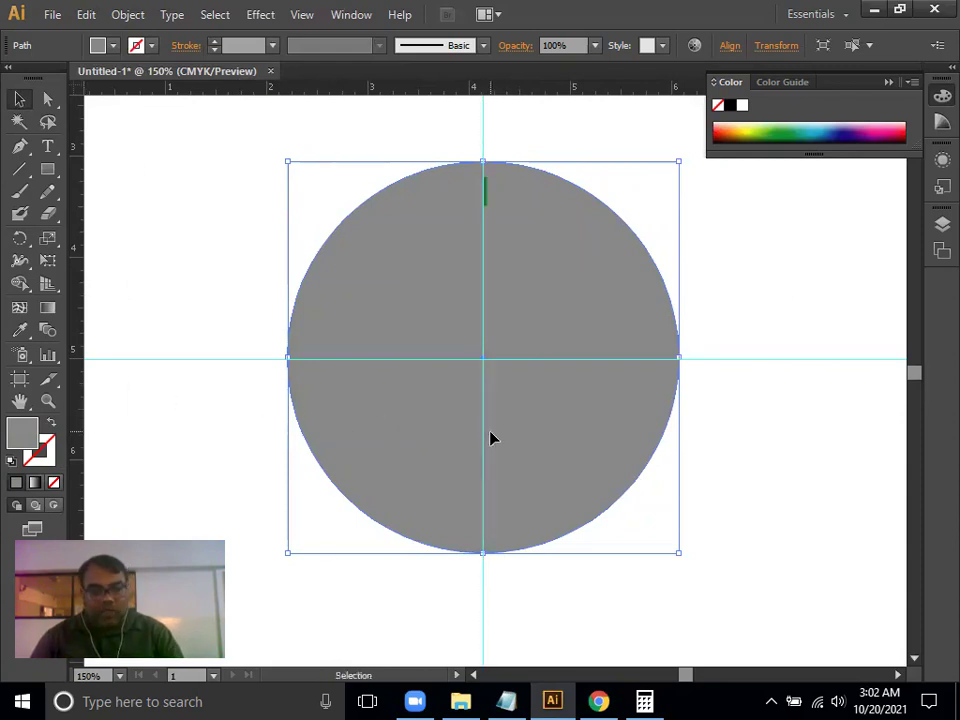
# Zoom in on the top of the circle and select the green marker, then the grey circle
pyautogui.press('a')
pyautogui.hotkey('ctrl', '+')
pyautogui.hotkey('ctrl', '+')
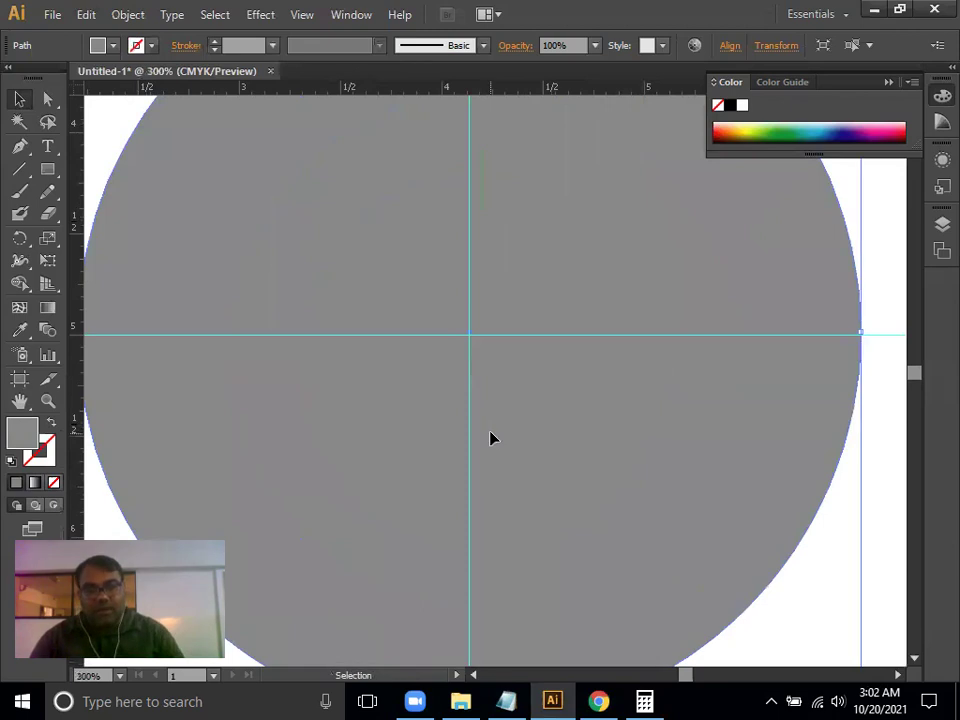
pyautogui.moveTo(503, 429); pyautogui.dragTo(515, 557)
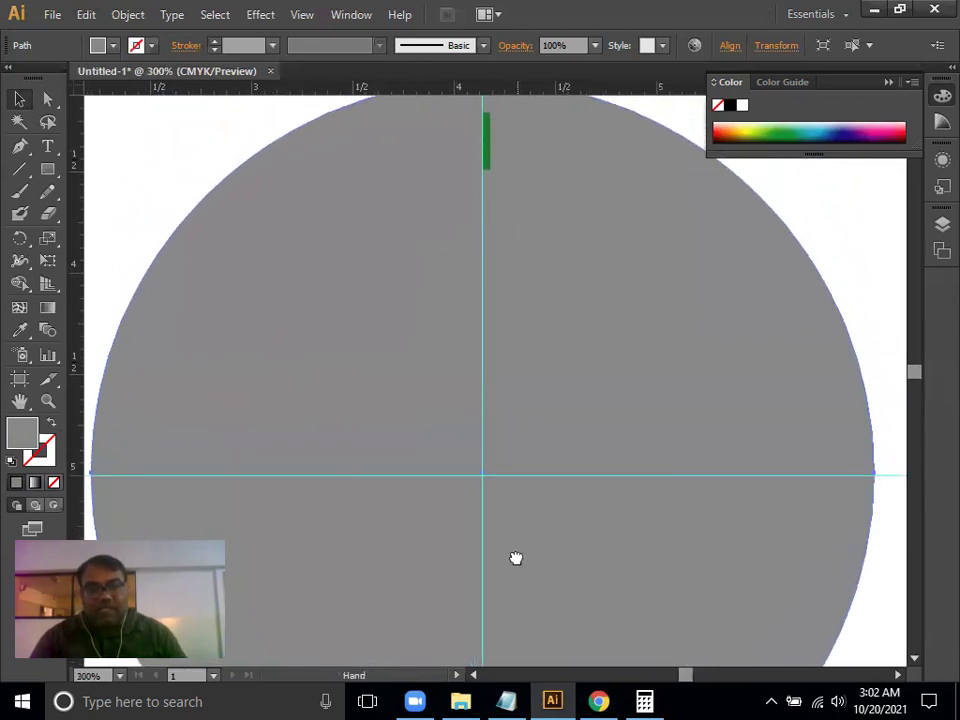
pyautogui.click(486, 159)
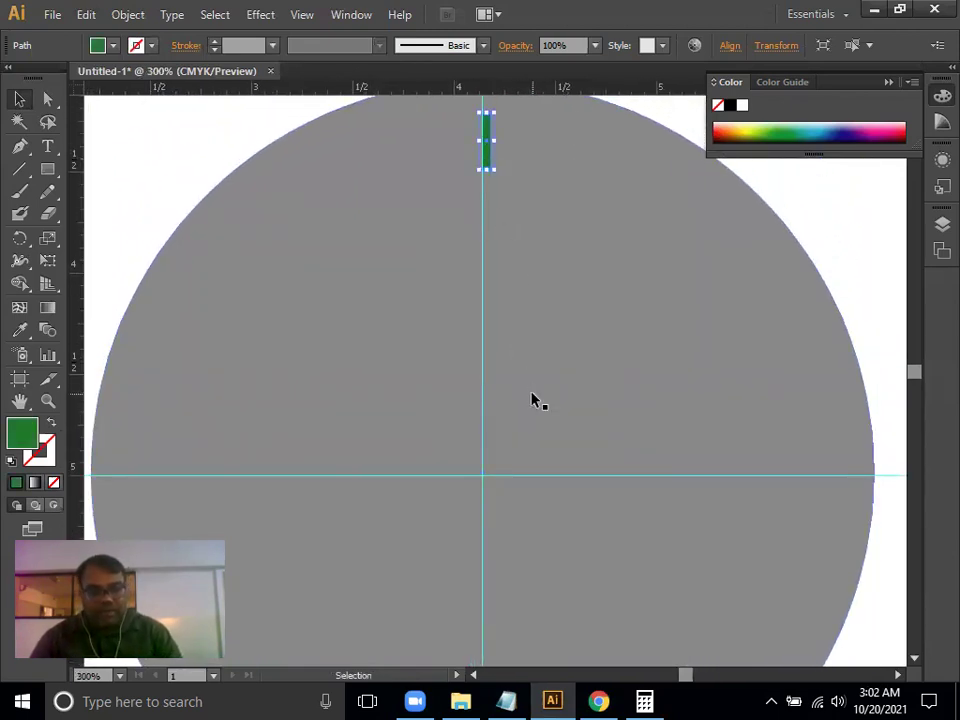
pyautogui.hotkey('ctrl', '+')
pyautogui.click(502, 512)
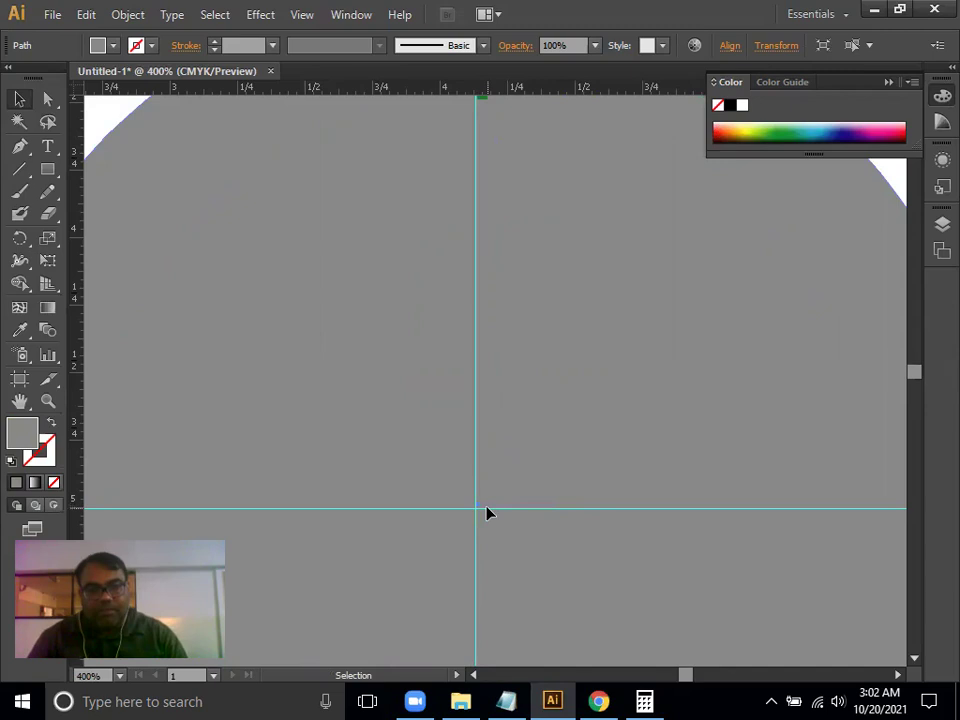
# Move the grey circle onto the guide crossing and nudge the green marker left onto the vertical guide
pyautogui.moveTo(490, 510); pyautogui.dragTo(499, 510)
pyautogui.moveTo(508, 459)
pyautogui.mouseDown()
pyautogui.moveTo(505, 469)
pyautogui.moveTo(523, 461)
pyautogui.moveTo(525, 529)
pyautogui.mouseUp()
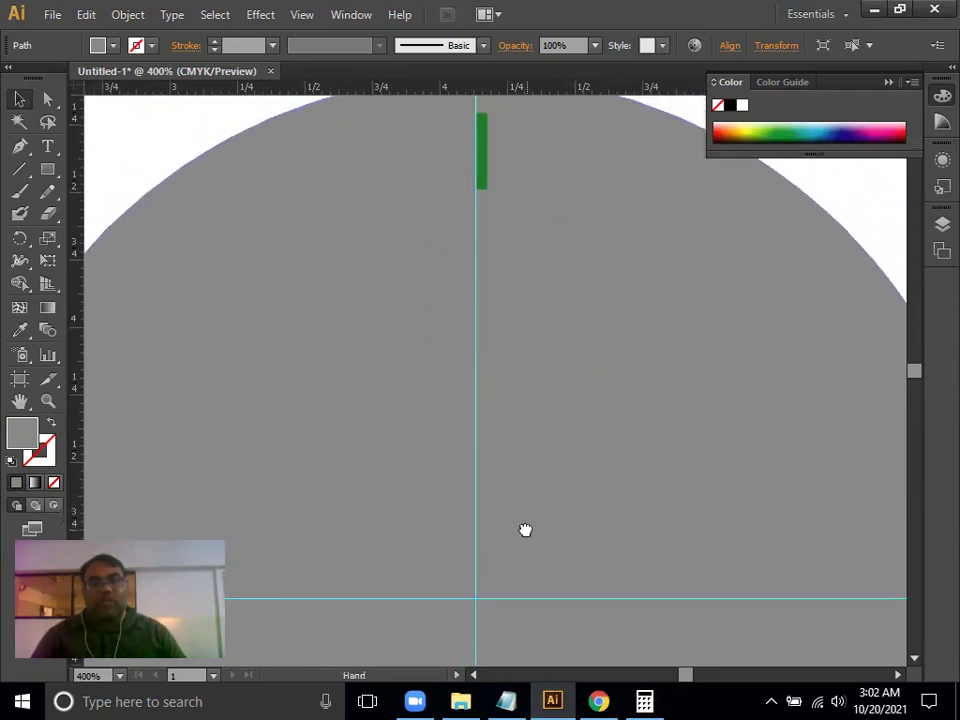
pyautogui.moveTo(508, 288); pyautogui.dragTo(536, 309)
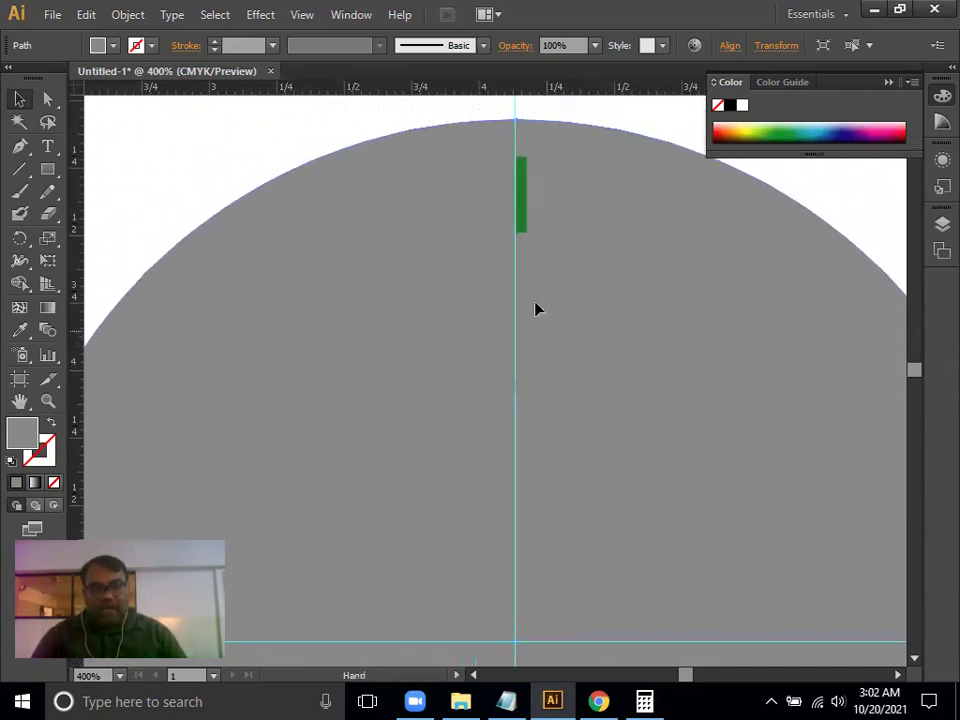
pyautogui.click(522, 222)
pyautogui.press('Left')
pyautogui.press('Left')
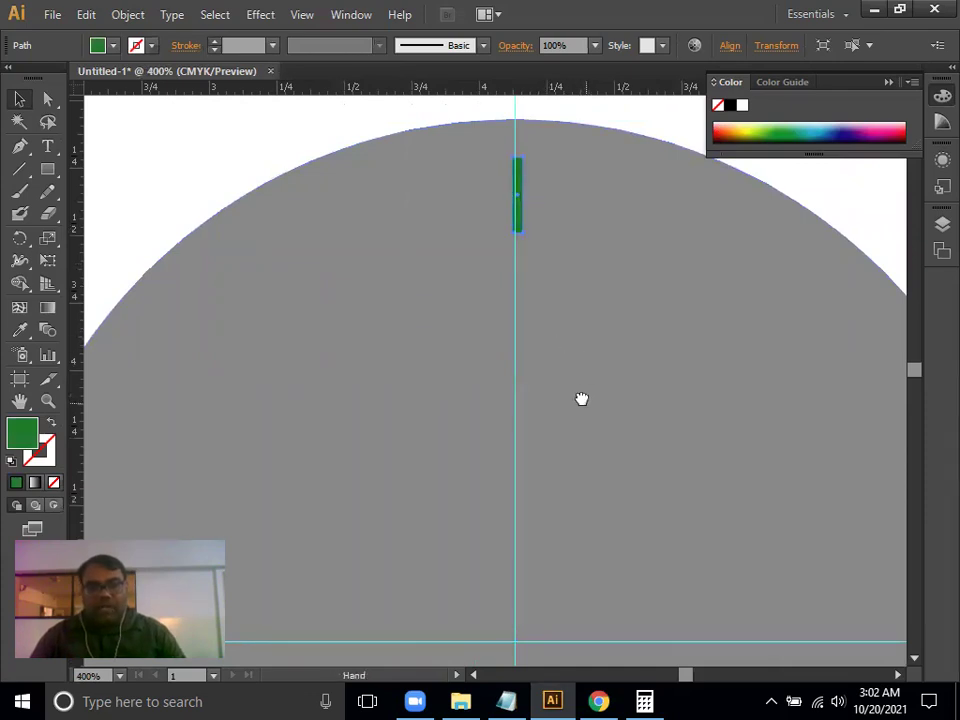
pyautogui.moveTo(580, 398); pyautogui.dragTo(585, 365)
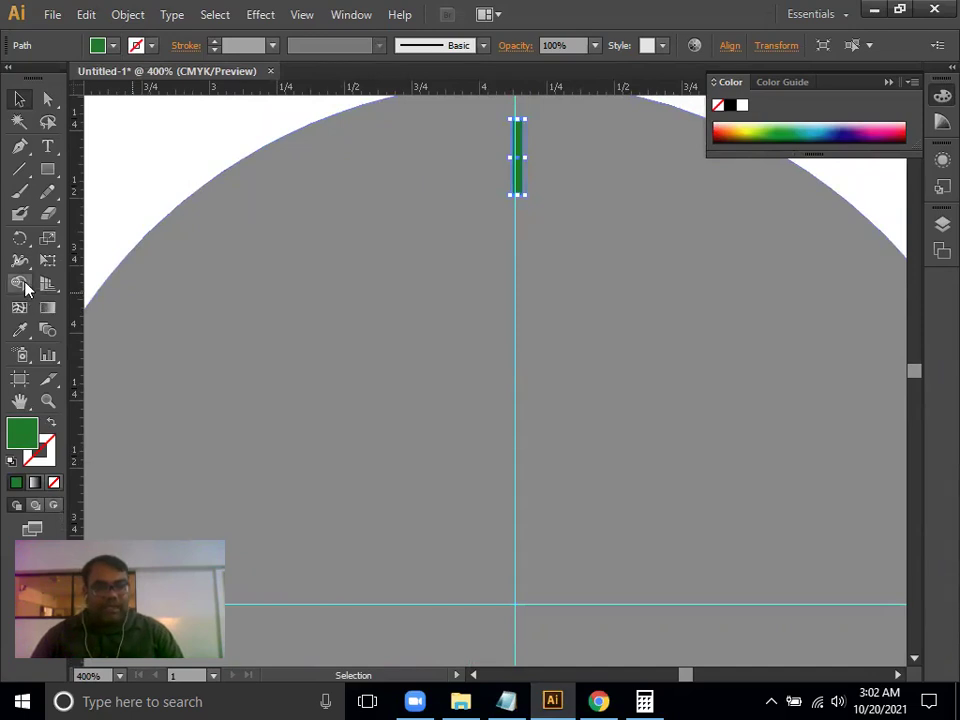
# Open the Rotate dialog with its pivot on the guide crossing at the circle's centre
pyautogui.click(19, 284)
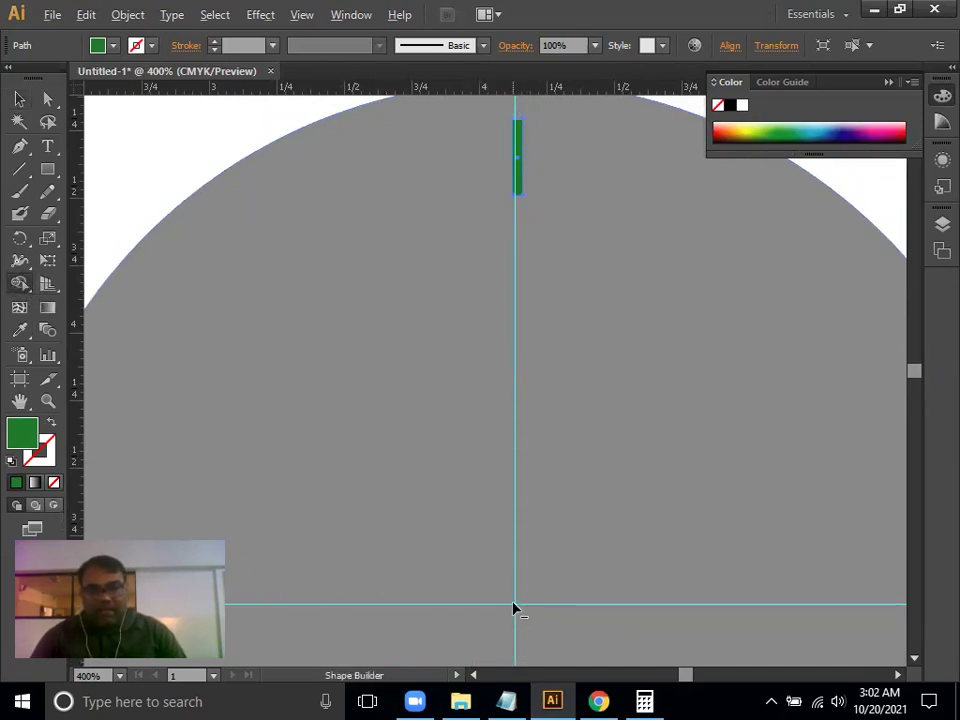
pyautogui.press('alt')
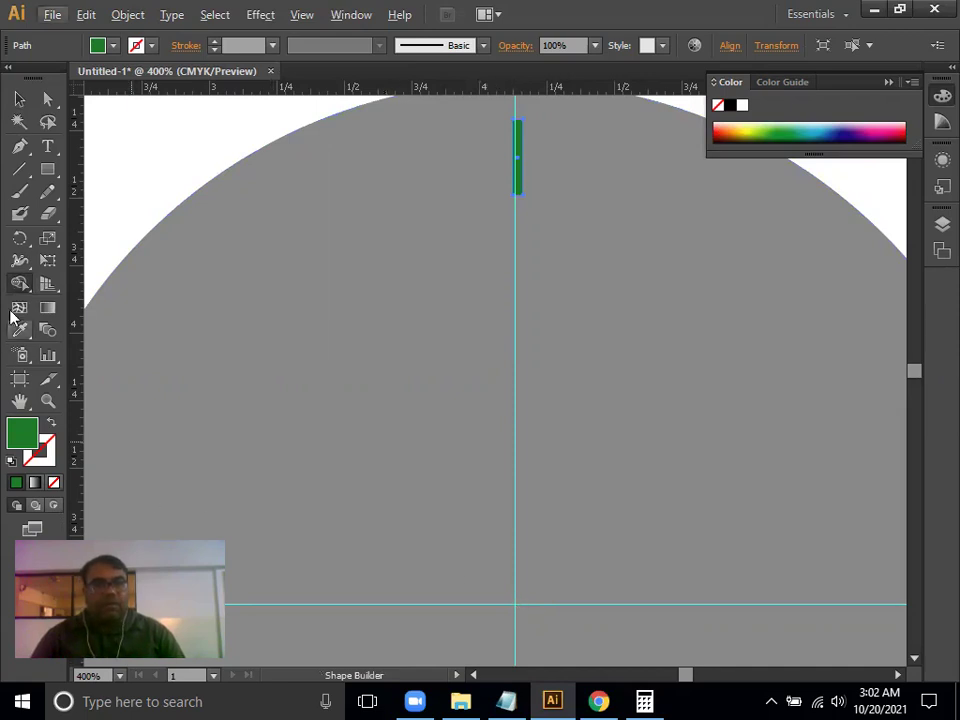
pyautogui.click(20, 240)
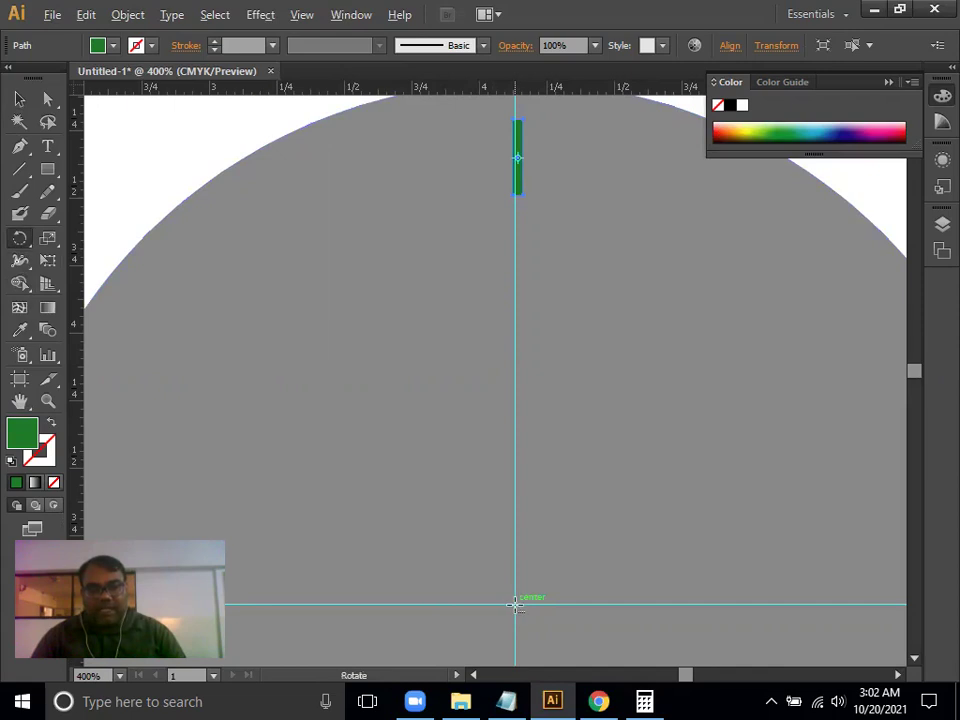
pyautogui.keyDown('alt'); pyautogui.click(515, 604); pyautogui.keyUp('alt')
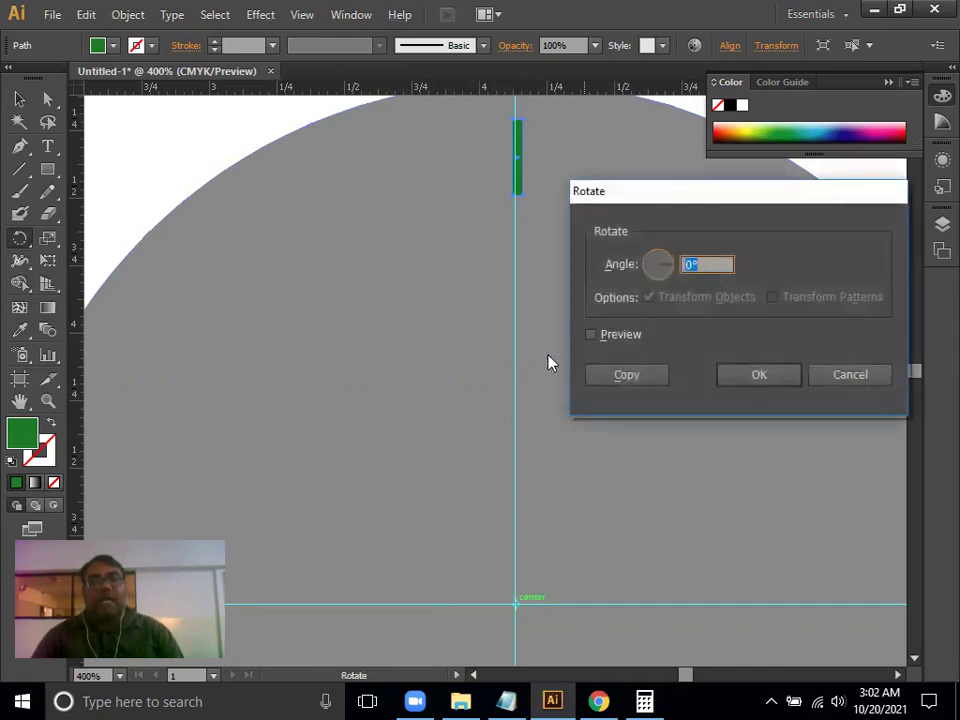
pyautogui.moveTo(675, 197); pyautogui.dragTo(502, 266)
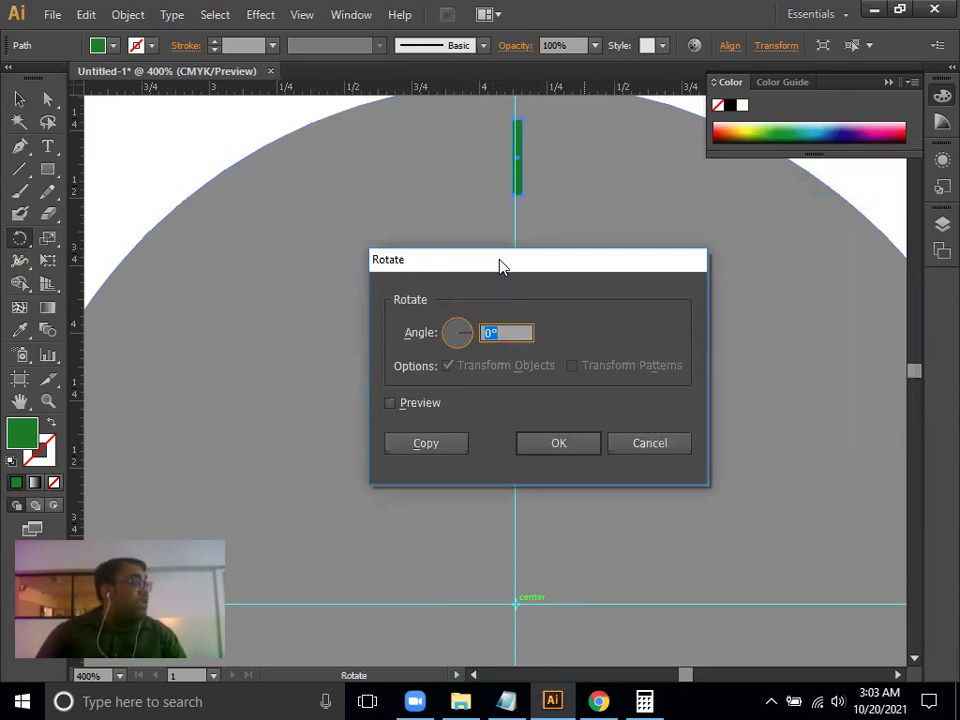
# Compute 360 ÷ 12 = 30 in Calculator, then close it
pyautogui.click(646, 702)
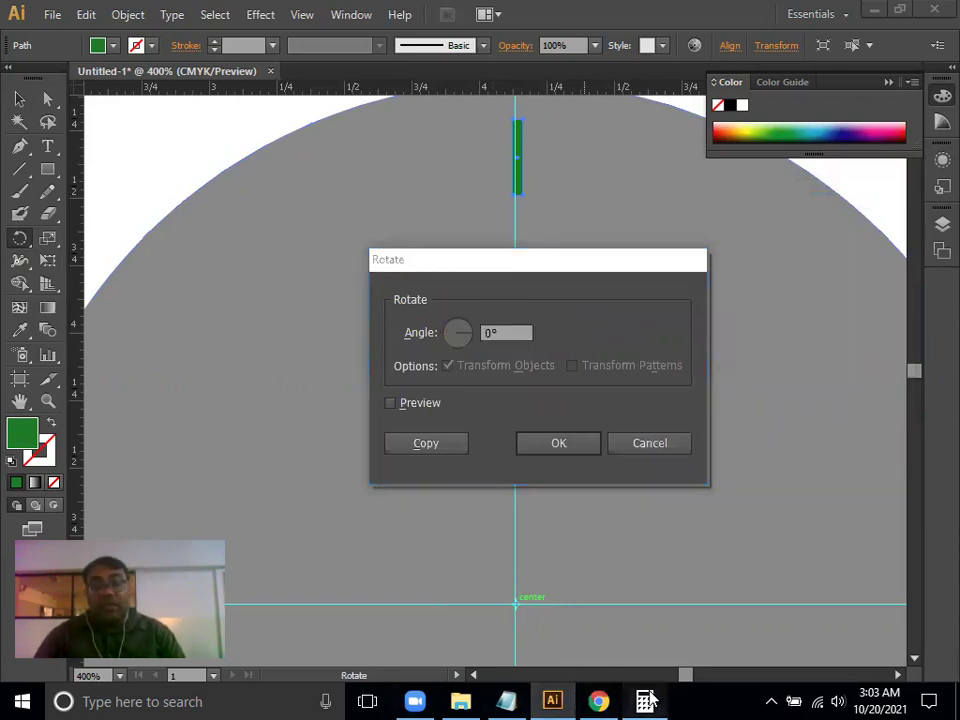
pyautogui.moveTo(177, 200); pyautogui.dragTo(549, 186)
pyautogui.click(593, 571)
pyautogui.click(593, 524)
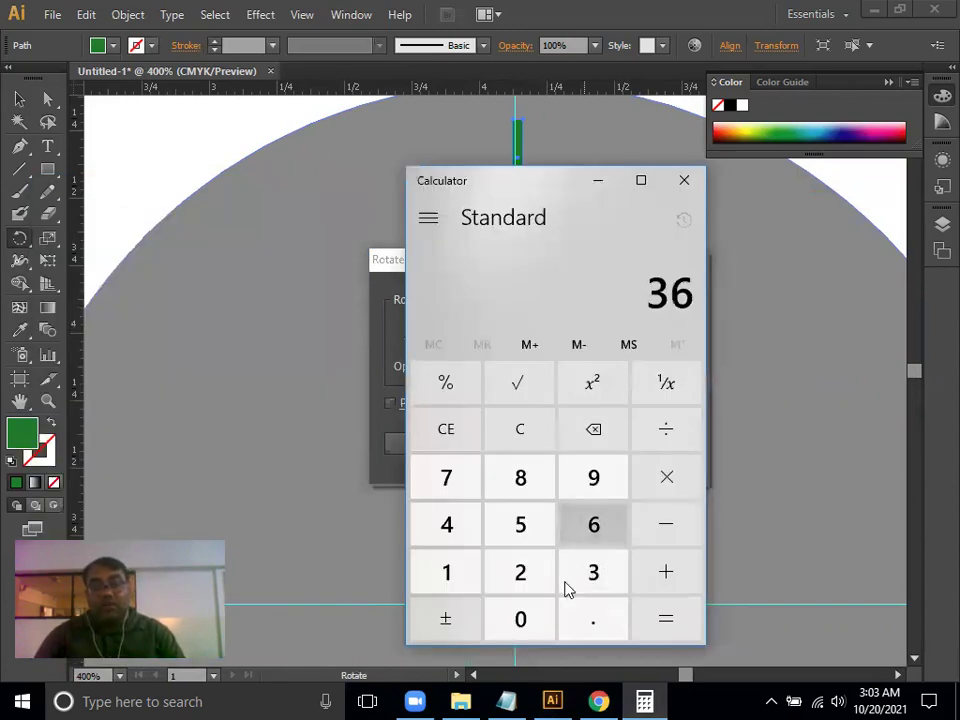
pyautogui.click(520, 619)
pyautogui.click(666, 432)
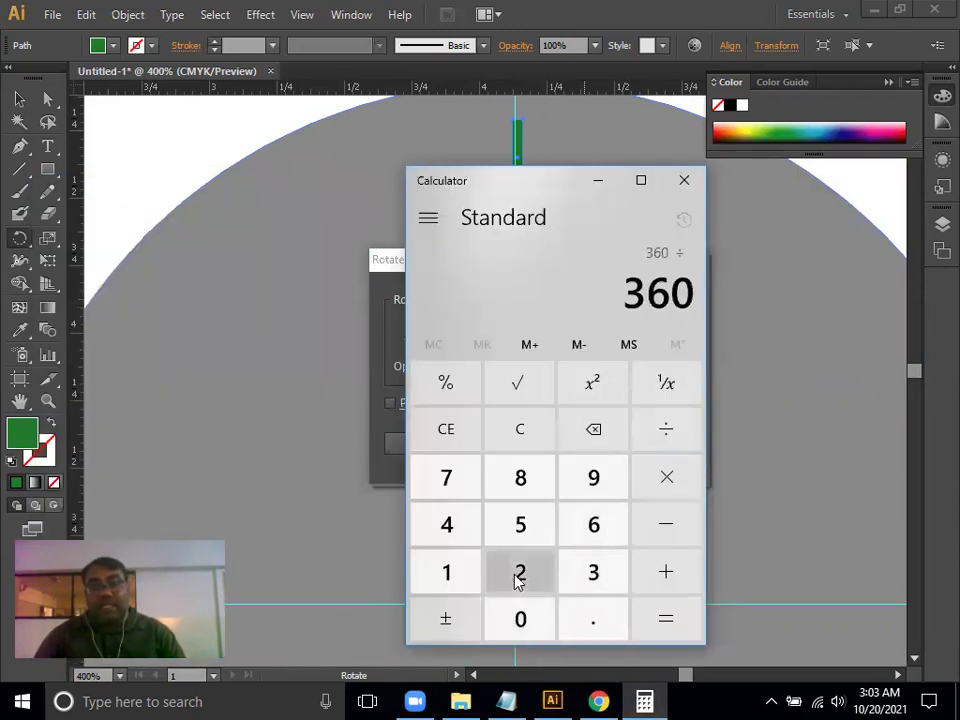
pyautogui.click(447, 572)
pyautogui.click(520, 572)
pyautogui.click(662, 618)
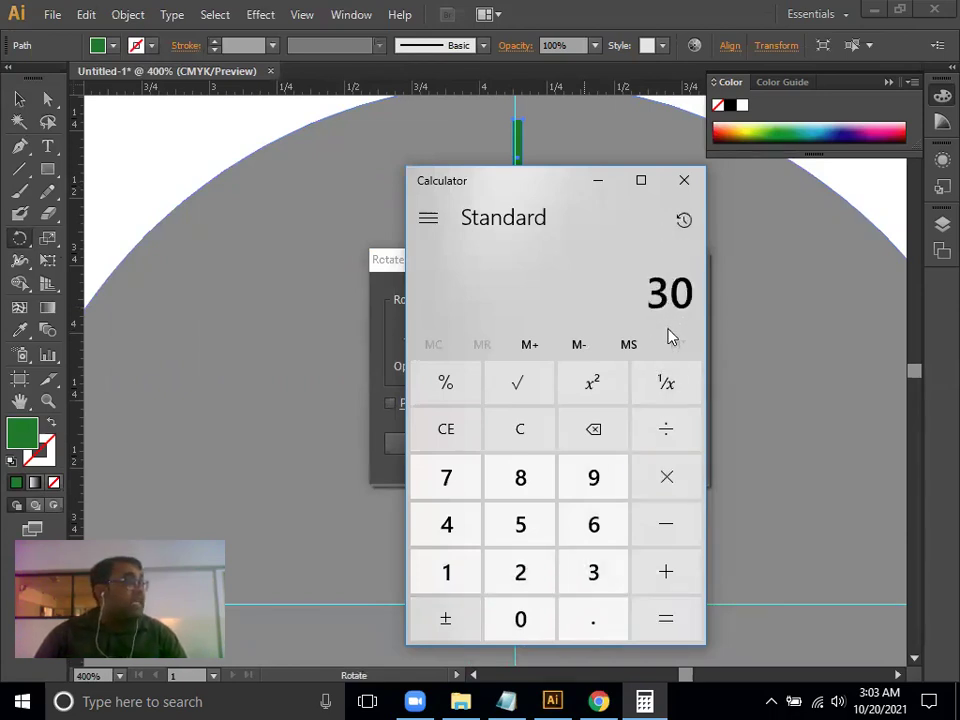
pyautogui.click(684, 180)
pyautogui.click(490, 333)
pyautogui.write('30')
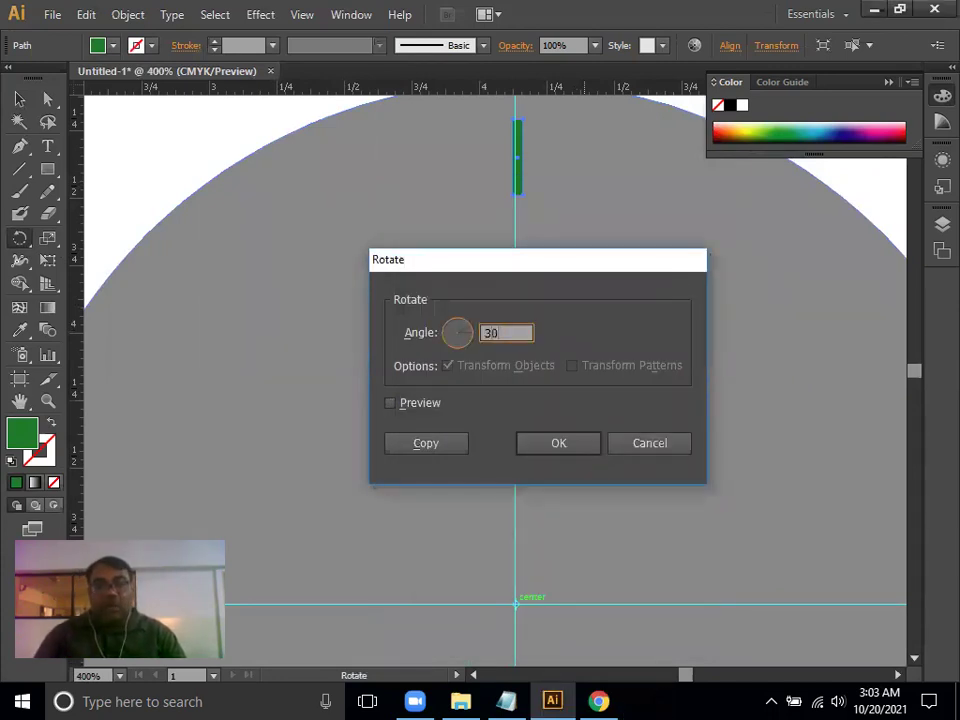
# Copy the marker rotated 30°, repeat it with Ctrl+D around the circle, and undo the extra copy
pyautogui.click(428, 443)
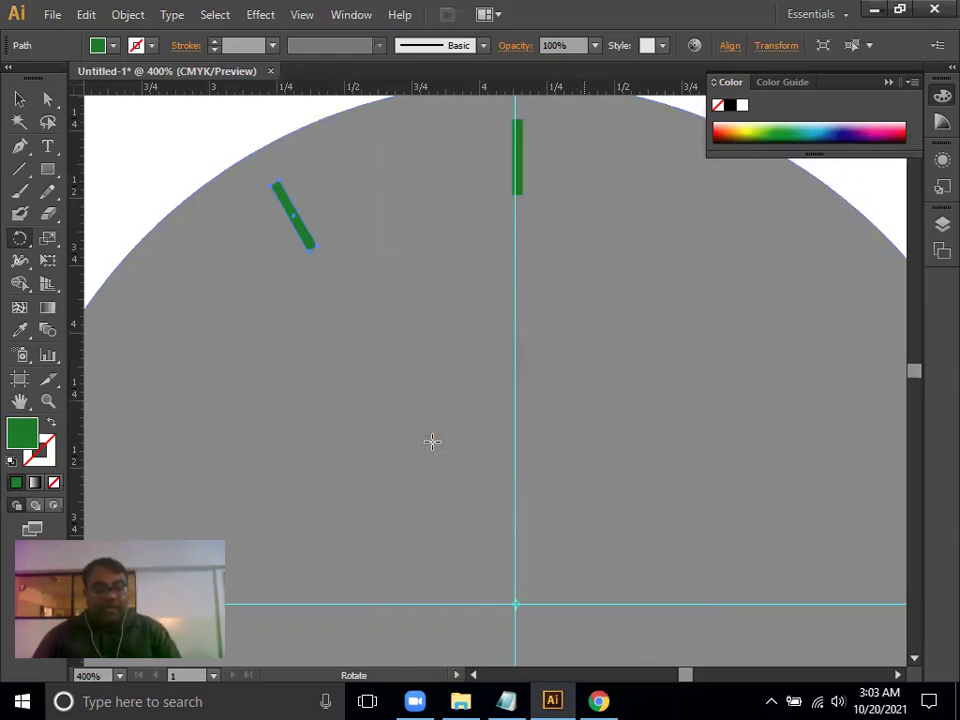
pyautogui.hotkey('ctrl', '0')
pyautogui.hotkey('ctrl', 'd')
pyautogui.hotkey('ctrl', 'd')
pyautogui.hotkey('ctrl', 'd')
pyautogui.hotkey('ctrl', 'd')
pyautogui.hotkey('ctrl', 'd')
pyautogui.hotkey('ctrl', 'd')
pyautogui.hotkey('ctrl', 'd')
pyautogui.hotkey('ctrl', 'd')
pyautogui.hotkey('ctrl', 'd')
pyautogui.hotkey('ctrl', 'd')
pyautogui.hotkey('ctrl', 'd')
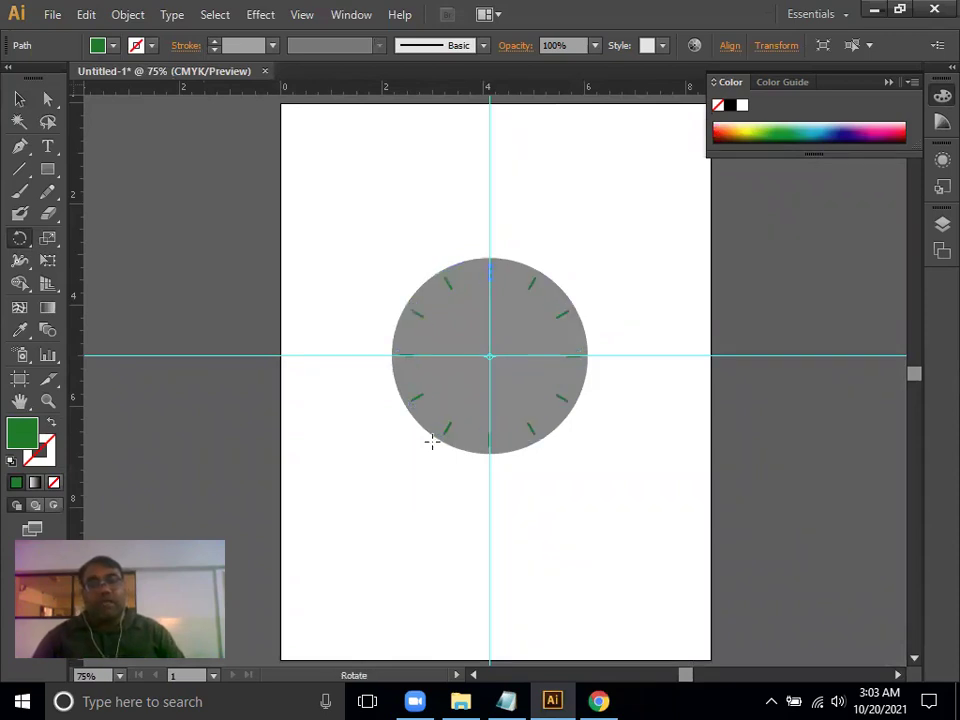
pyautogui.press('v')
pyautogui.hotkey('ctrl', 'z')
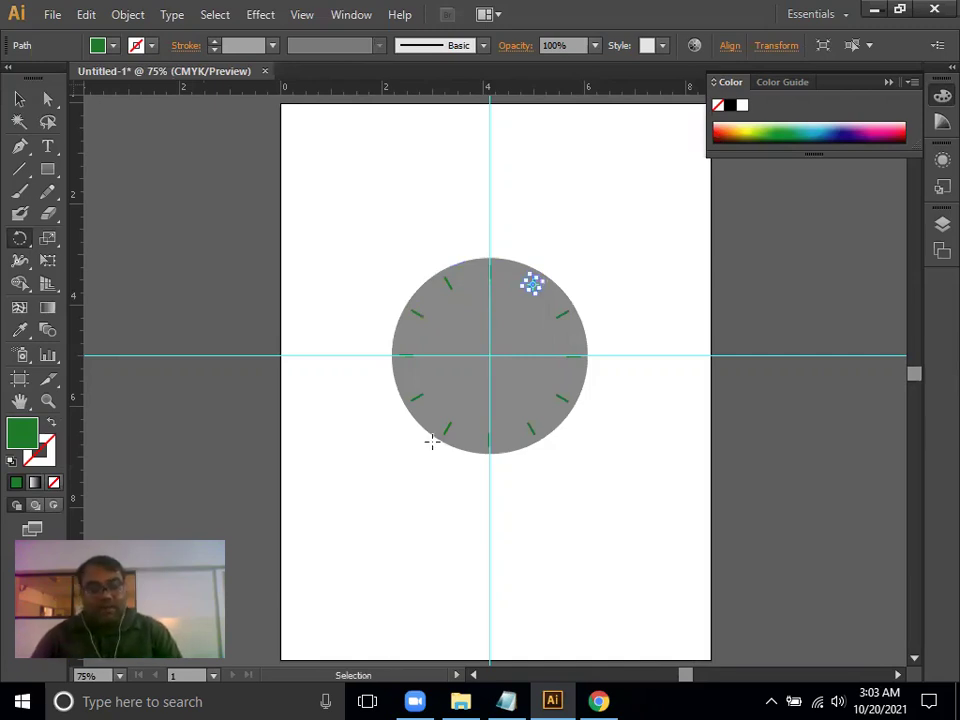
# Undo the rotated copies until only the 12 o'clock green marker remains, zoomed in on it
pyautogui.hotkey('ctrl', '=')
pyautogui.hotkey('ctrl', '=')
pyautogui.hotkey('ctrl', '=')
pyautogui.moveTo(503, 392)
pyautogui.mouseDown()
pyautogui.moveTo(544, 523)
pyautogui.moveTo(552, 505)
pyautogui.mouseUp()
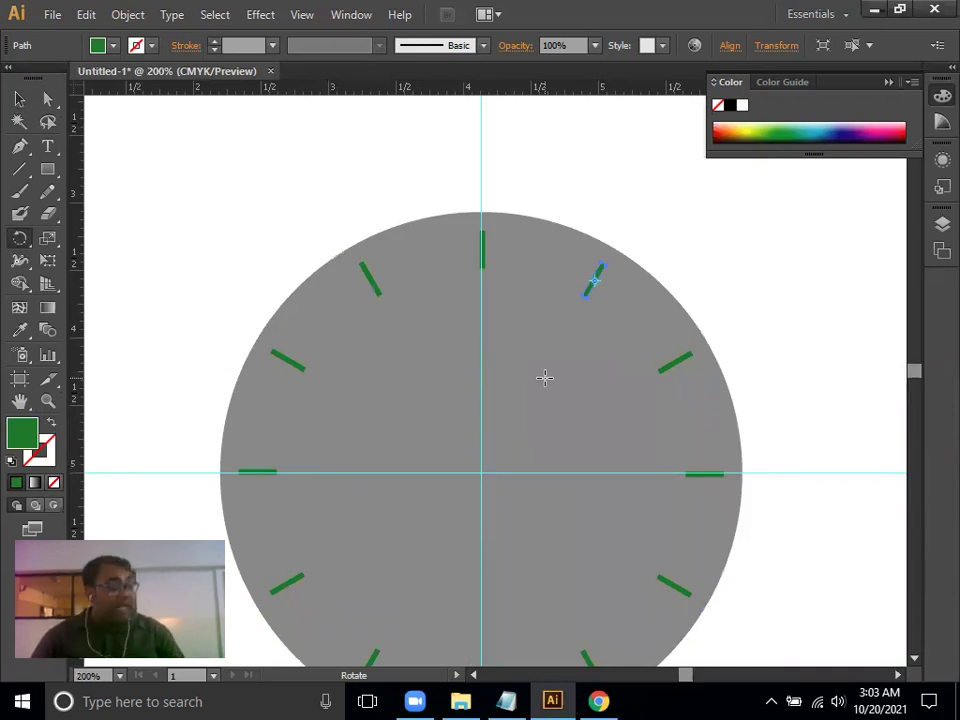
pyautogui.press('v')
pyautogui.hotkey('ctrl', 'z')
pyautogui.hotkey('ctrl', 'z')
pyautogui.hotkey('ctrl', 'z')
pyautogui.hotkey('ctrl', 'z')
pyautogui.hotkey('ctrl', 'z')
pyautogui.hotkey('ctrl', 'z')
pyautogui.hotkey('ctrl', 'z')
pyautogui.hotkey('ctrl', 'z')
pyautogui.hotkey('ctrl', 'z')
pyautogui.hotkey('ctrl', 'z')
pyautogui.press('r')
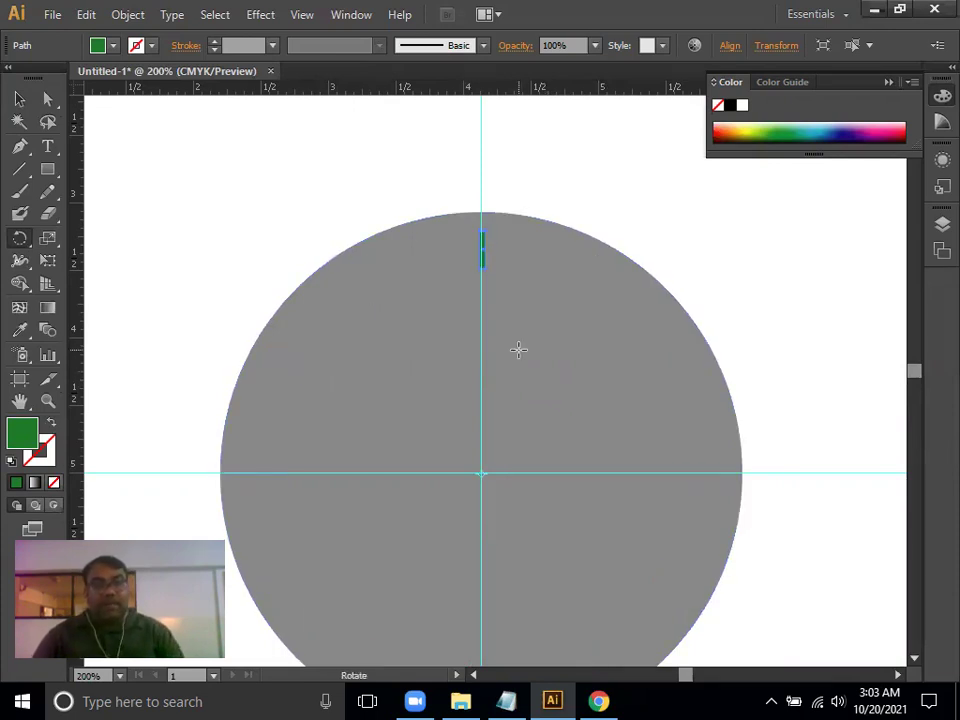
pyautogui.hotkey('ctrl', '+')
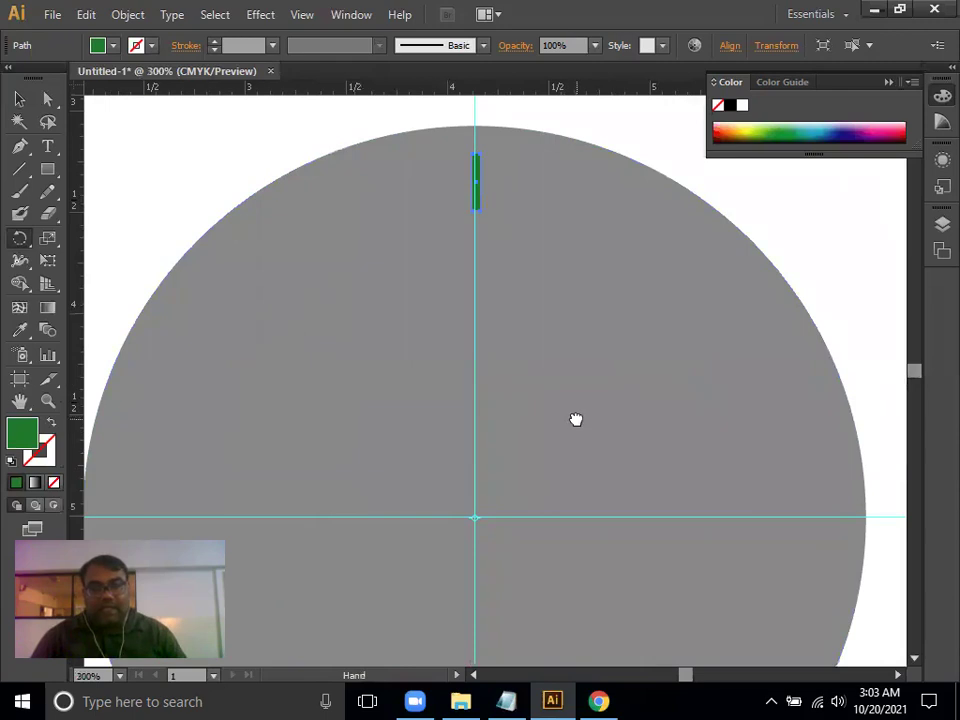
pyautogui.moveTo(576, 419); pyautogui.dragTo(572, 396)
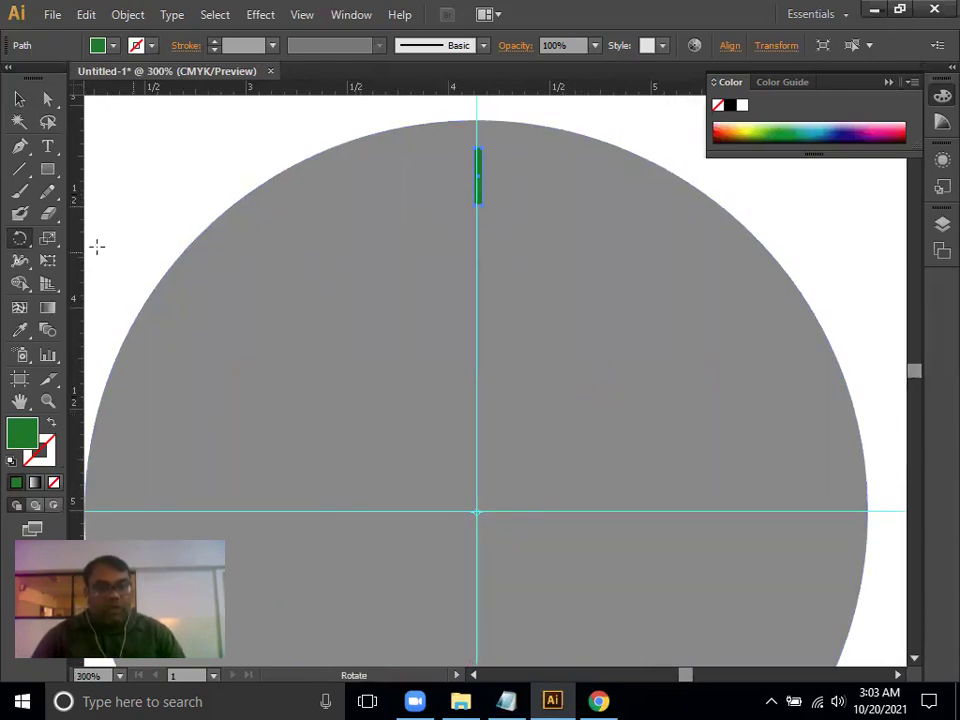
# Make a copy of the green marker rotated 30° around the circle's centre
pyautogui.keyDown('alt'); pyautogui.click(476, 509); pyautogui.keyUp('alt')
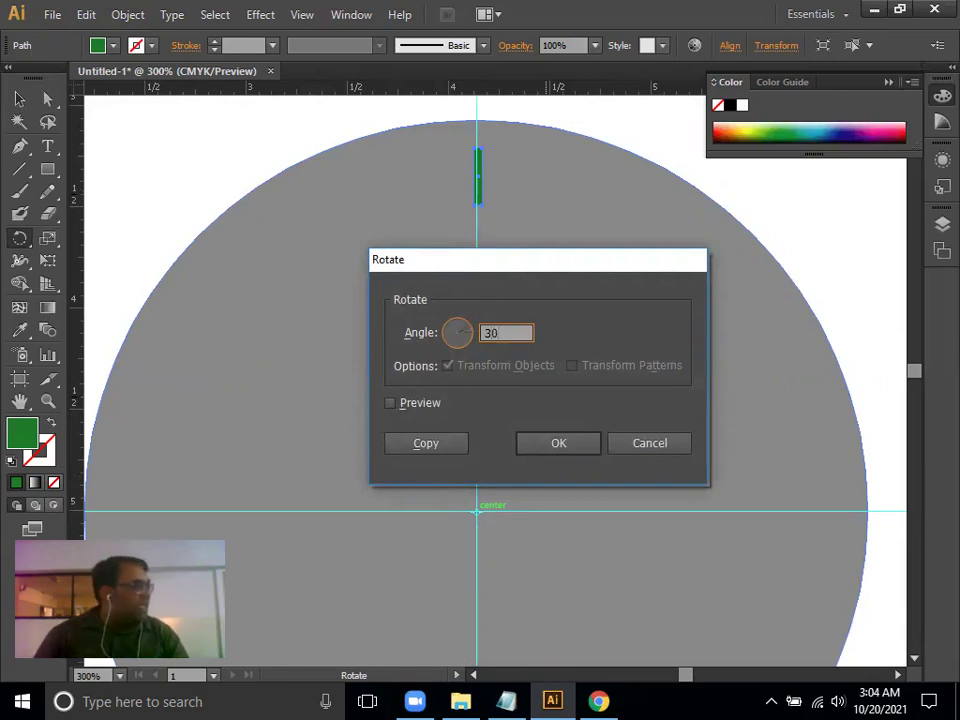
pyautogui.click(553, 442)
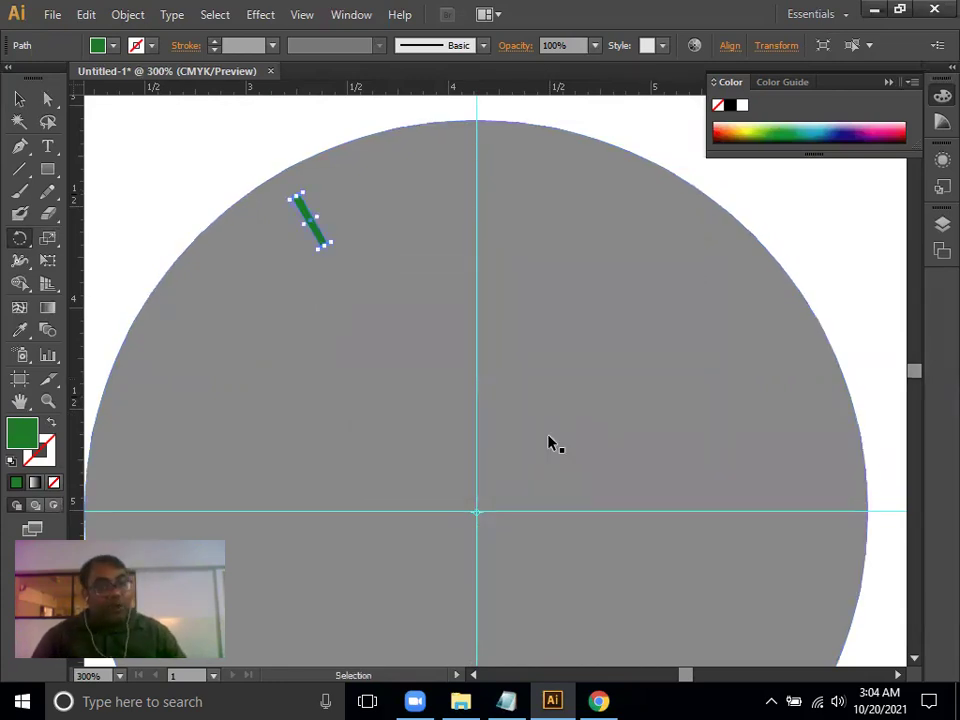
pyautogui.hotkey('ctrl', 'z')
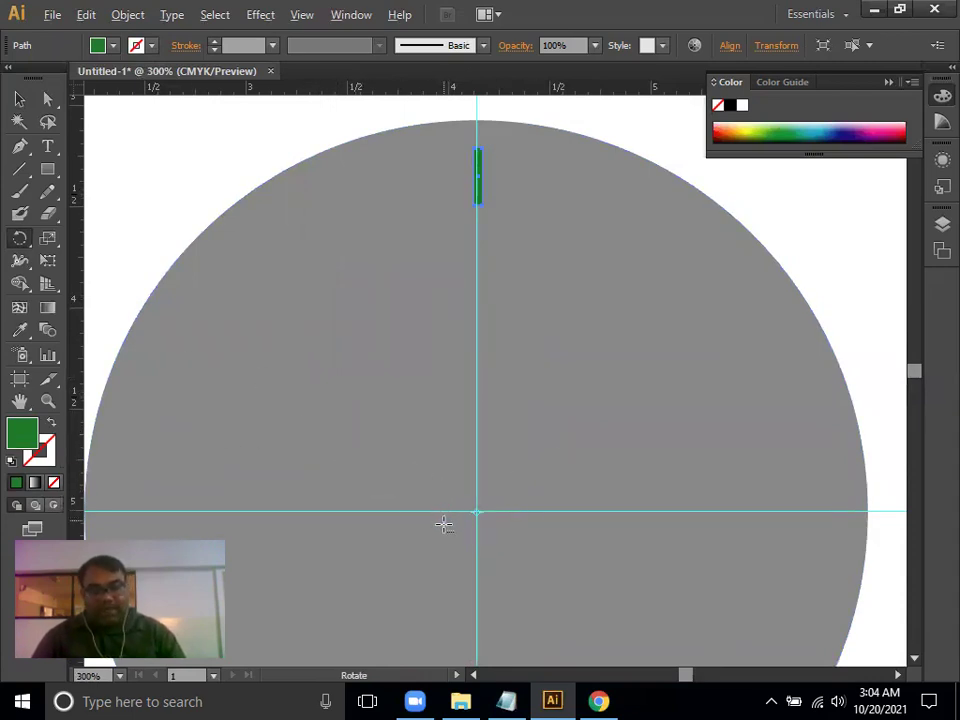
pyautogui.keyDown('alt'); pyautogui.click(476, 514); pyautogui.keyUp('alt')
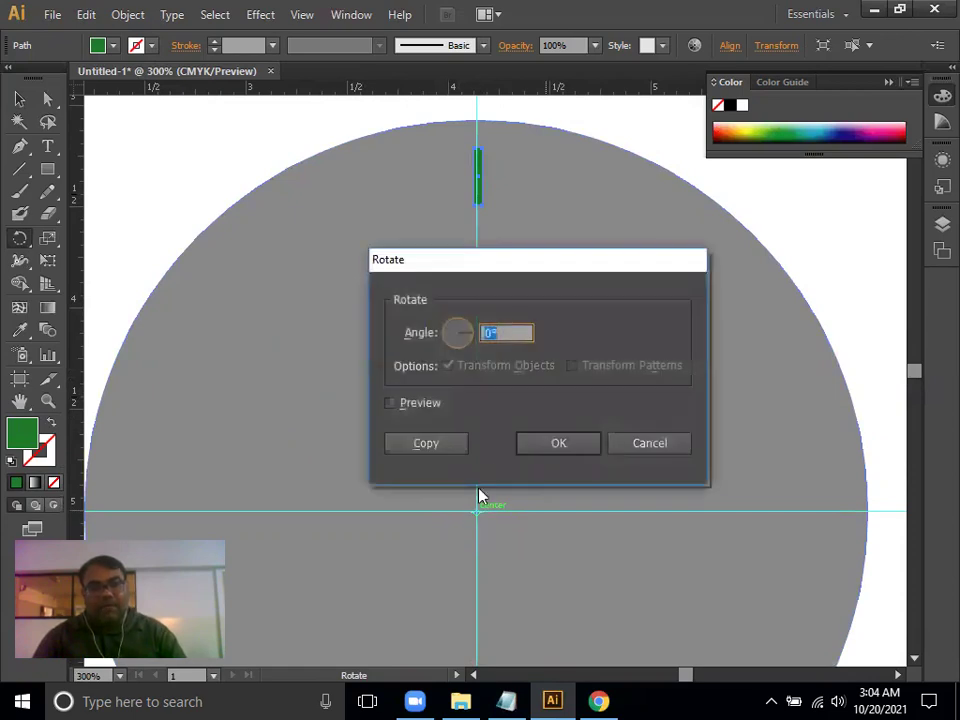
pyautogui.write('30')
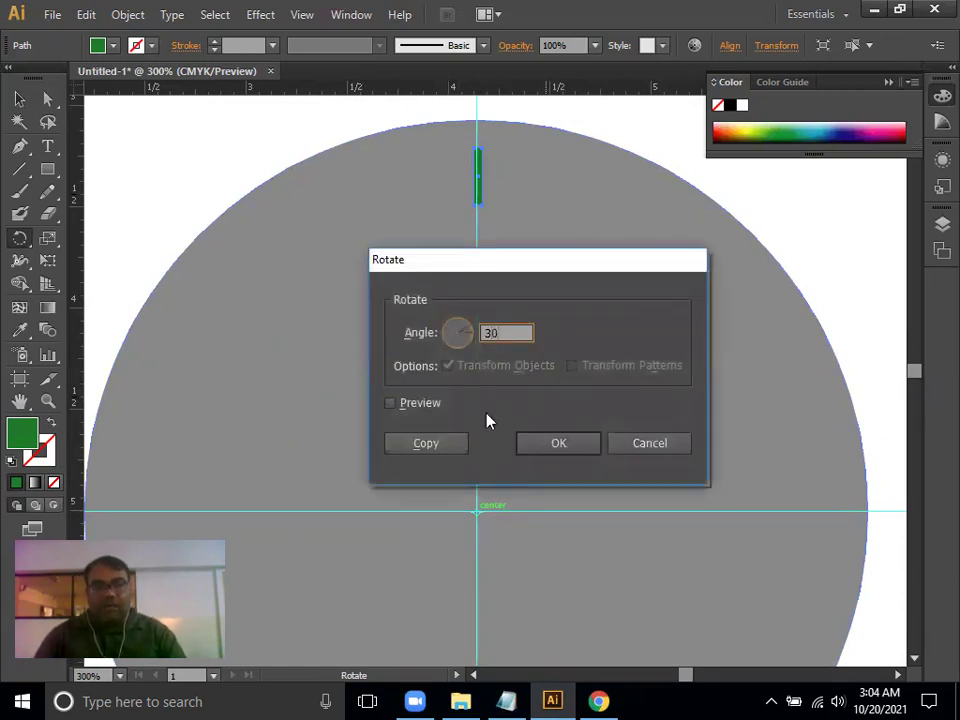
pyautogui.click(425, 443)
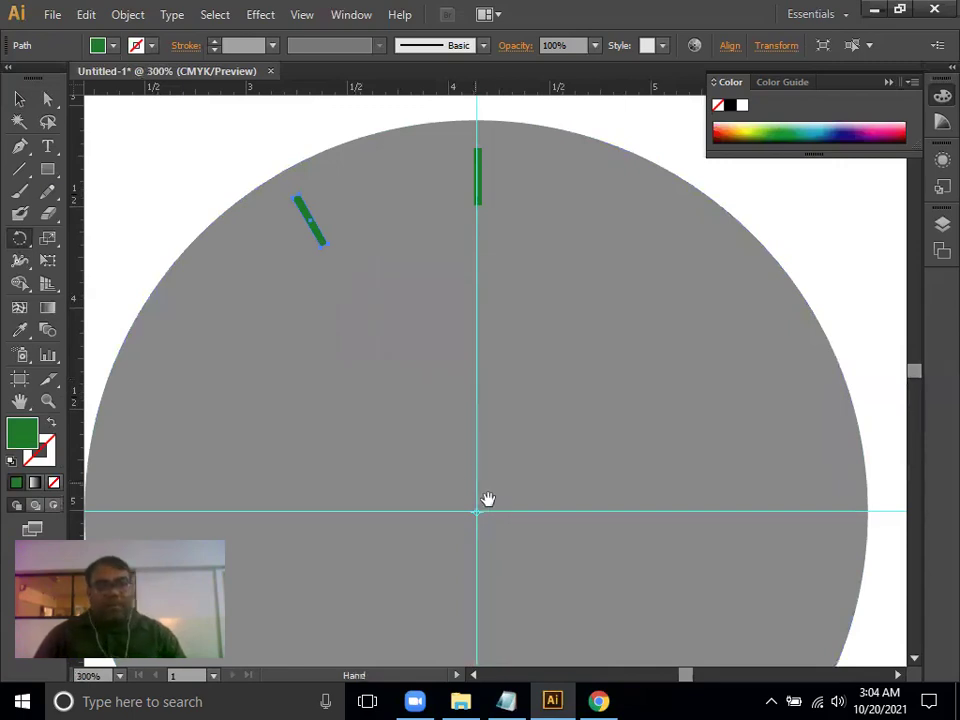
# Repeat the rotated copy with Ctrl+D to add more hour markers, then zoom out to the full artboard
pyautogui.scroll(-3, 506, 411)
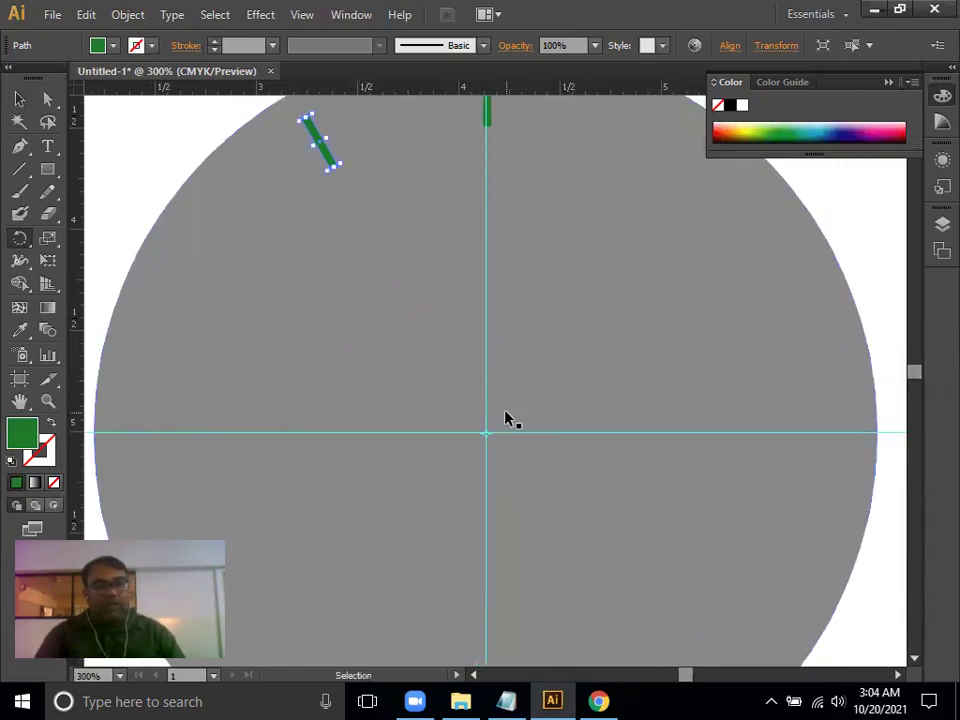
pyautogui.hotkey('ctrl', 'd')
pyautogui.hotkey('ctrl', 'd')
pyautogui.hotkey('ctrl', 'd')
pyautogui.hotkey('ctrl', 'd')
pyautogui.hotkey('ctrl', 'd')
pyautogui.hotkey('ctrl', 'd')
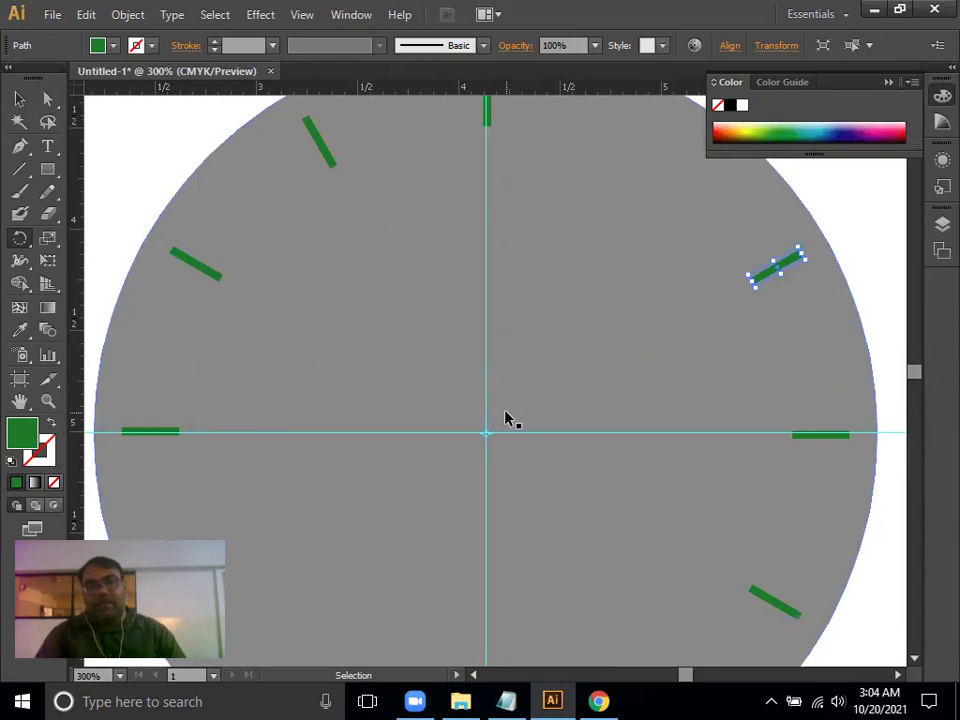
pyautogui.hotkey('ctrl', 'd')
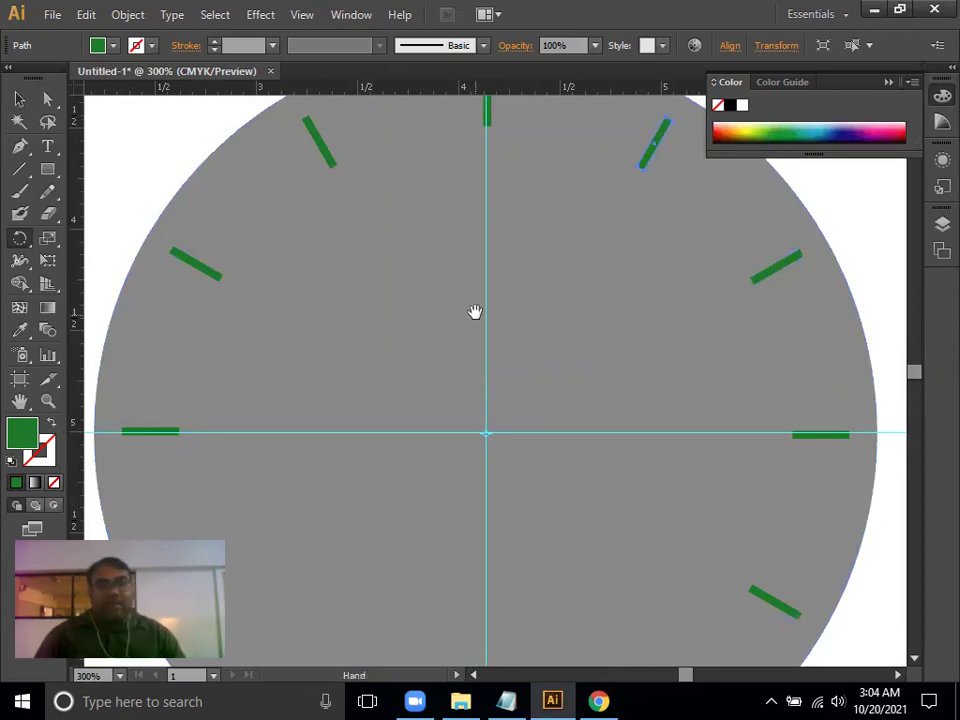
pyautogui.moveTo(474, 313); pyautogui.dragTo(476, 383)
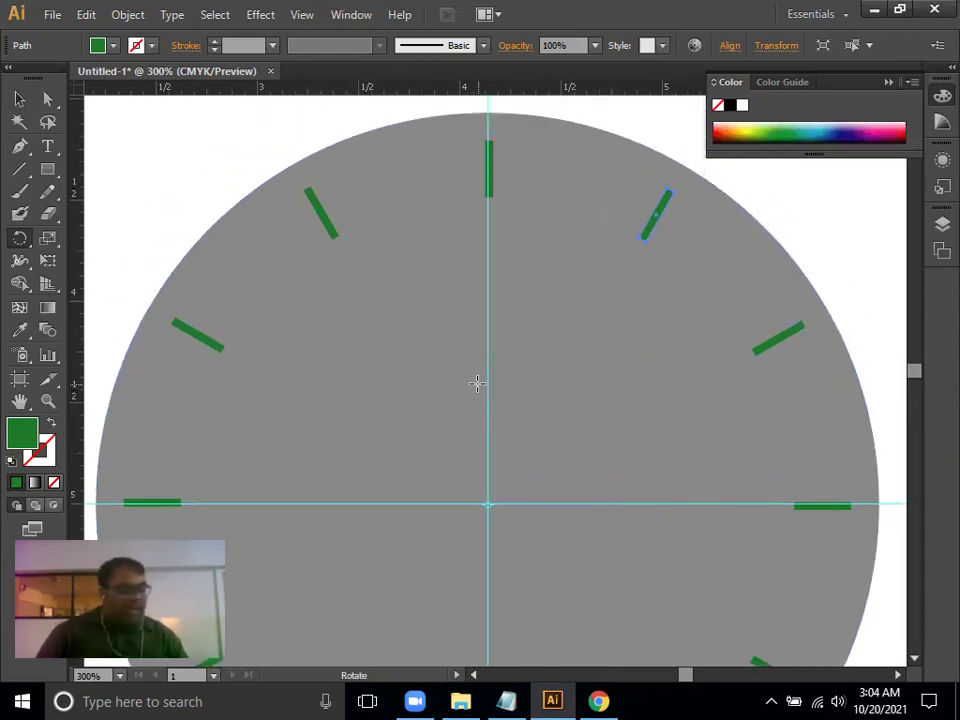
pyautogui.press('ctrl')
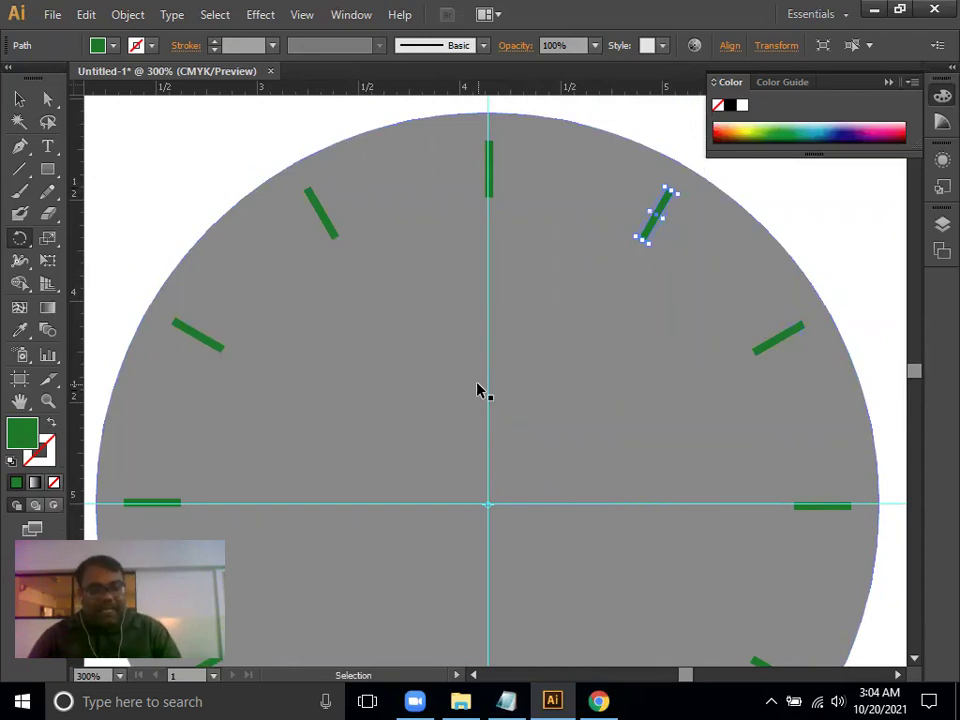
pyautogui.hotkey('ctrl', '0')
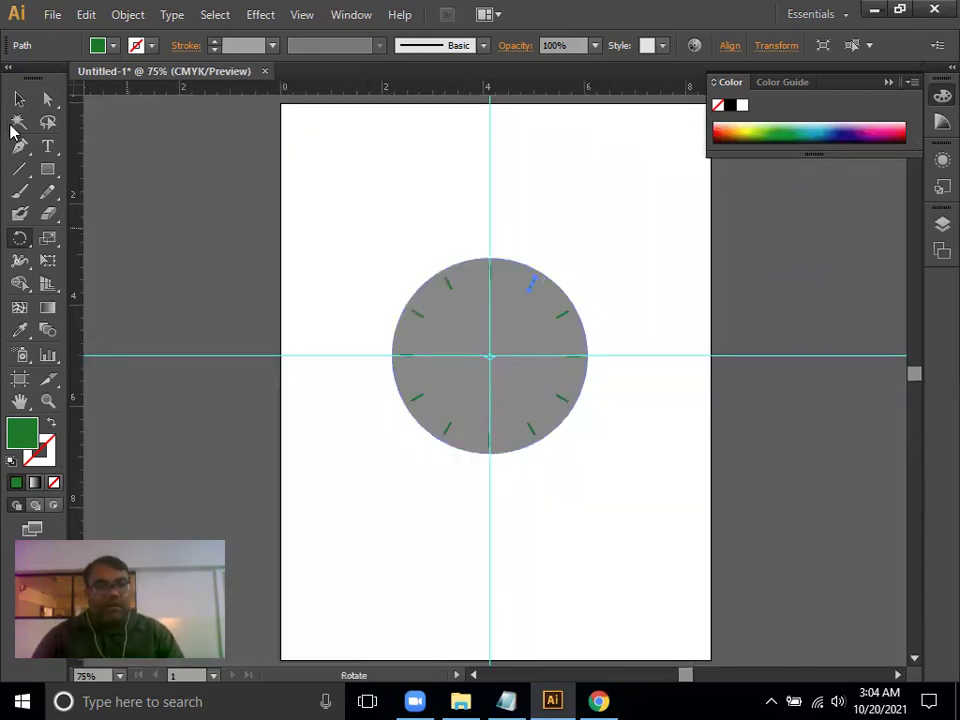
pyautogui.click(19, 98)
pyautogui.click(505, 323)
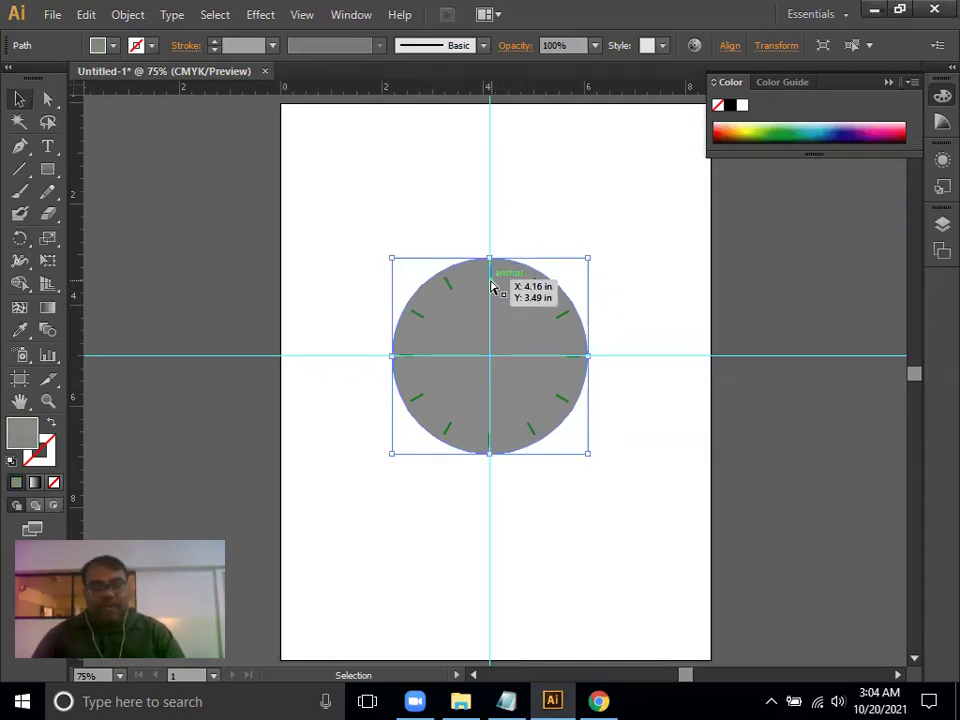
pyautogui.hotkey('ctrl', '+')
pyautogui.hotkey('ctrl', '+')
pyautogui.hotkey('ctrl', '+')
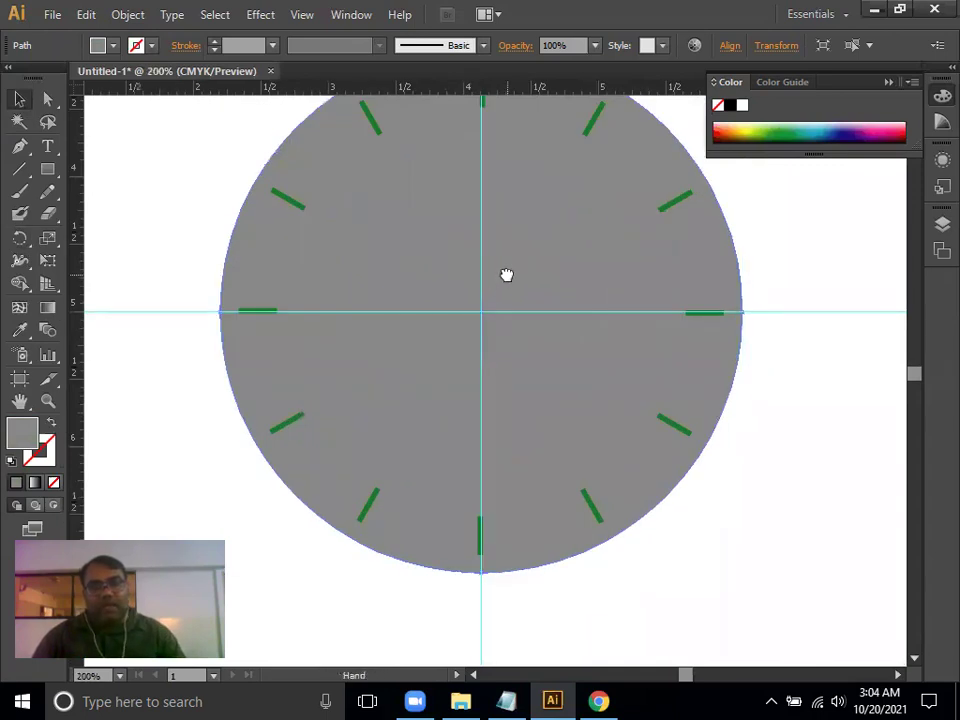
pyautogui.moveTo(506, 275); pyautogui.dragTo(489, 435)
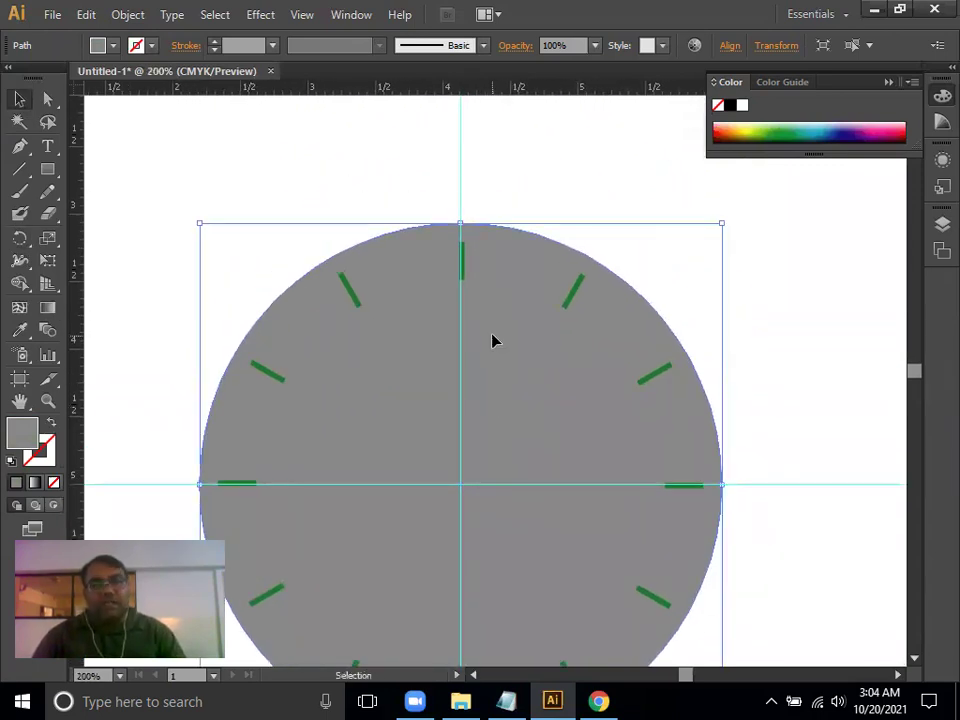
pyautogui.hotkey('ctrl', '0')
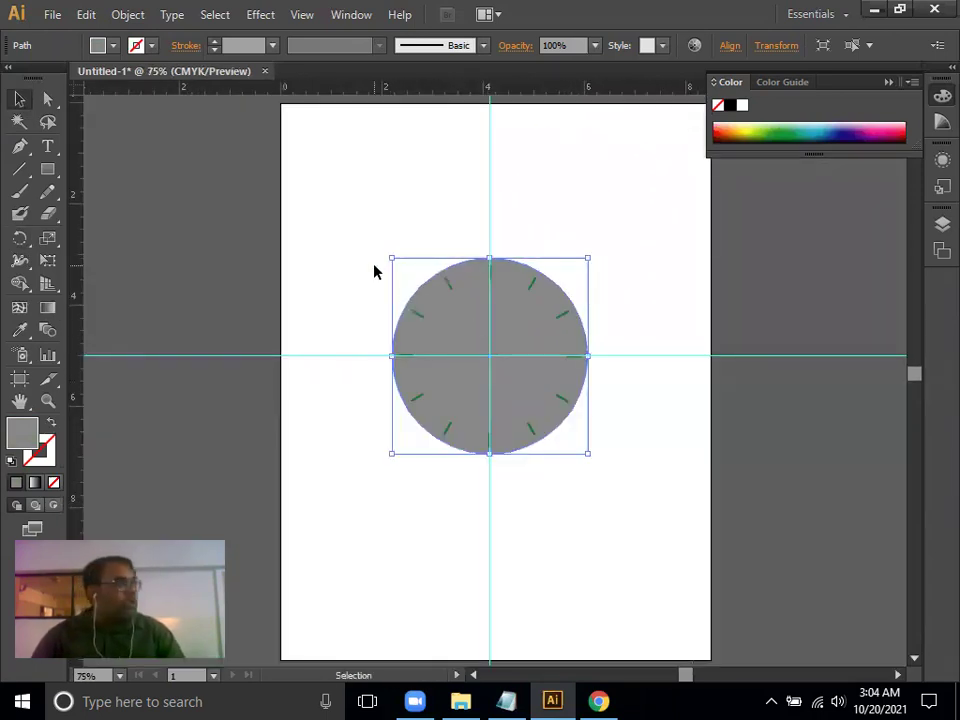
pyautogui.click(330, 246)
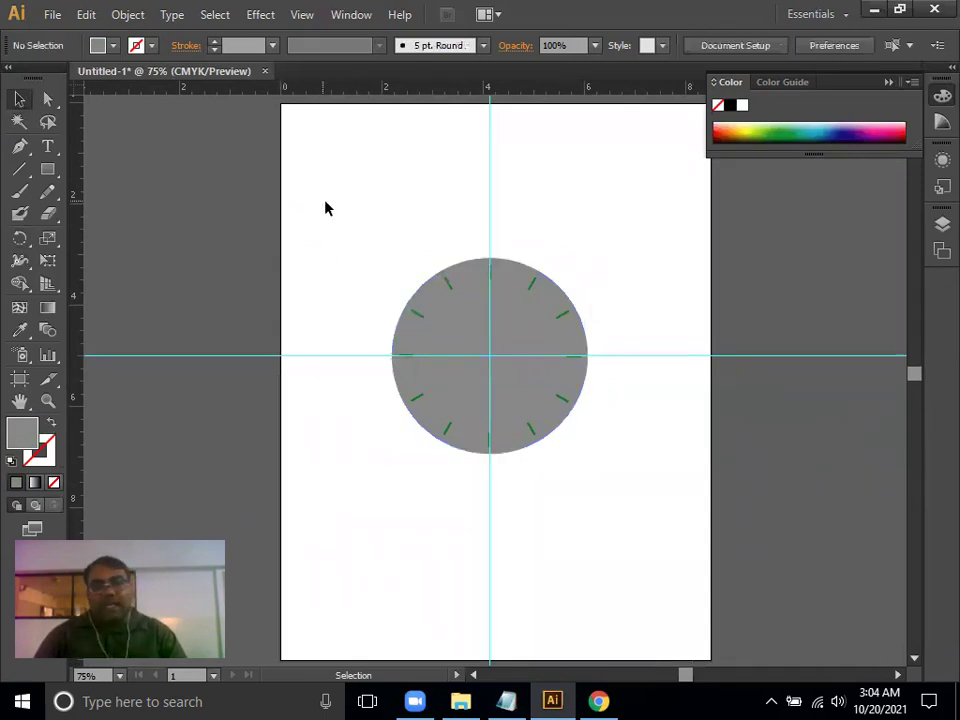
pyautogui.click(561, 339)
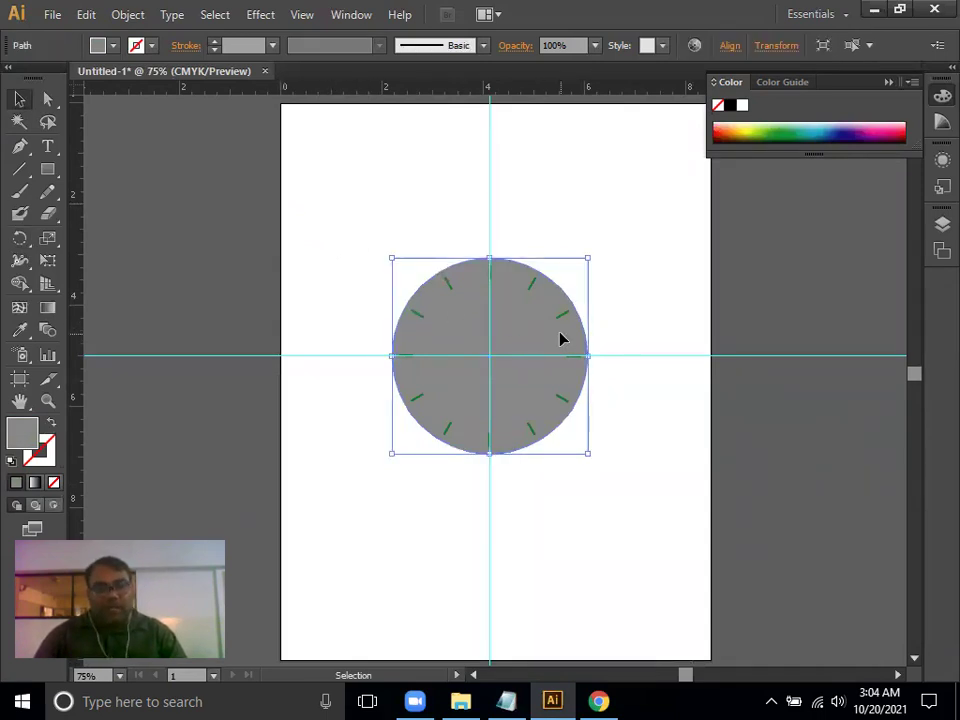
pyautogui.press('a')
pyautogui.click(260, 194)
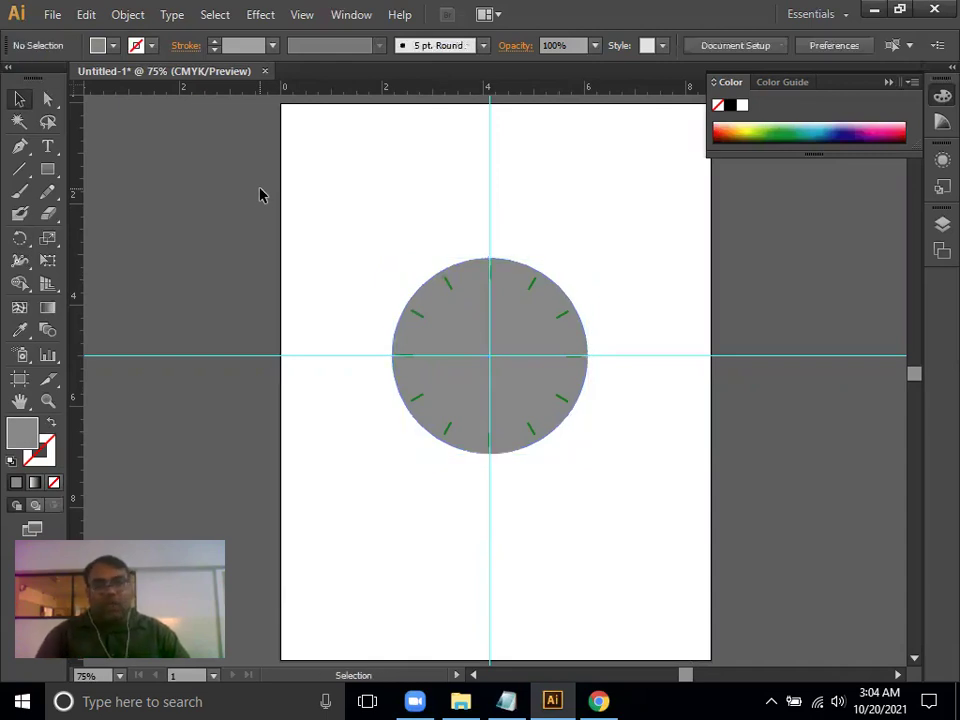
pyautogui.click(532, 287)
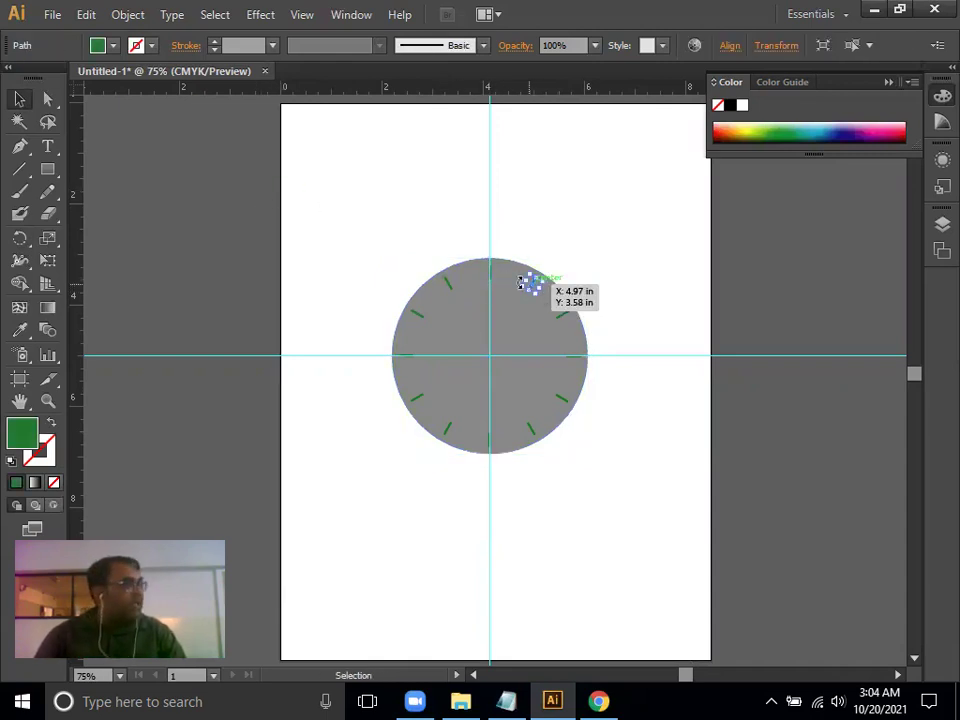
pyautogui.moveTo(332, 219); pyautogui.dragTo(663, 531)
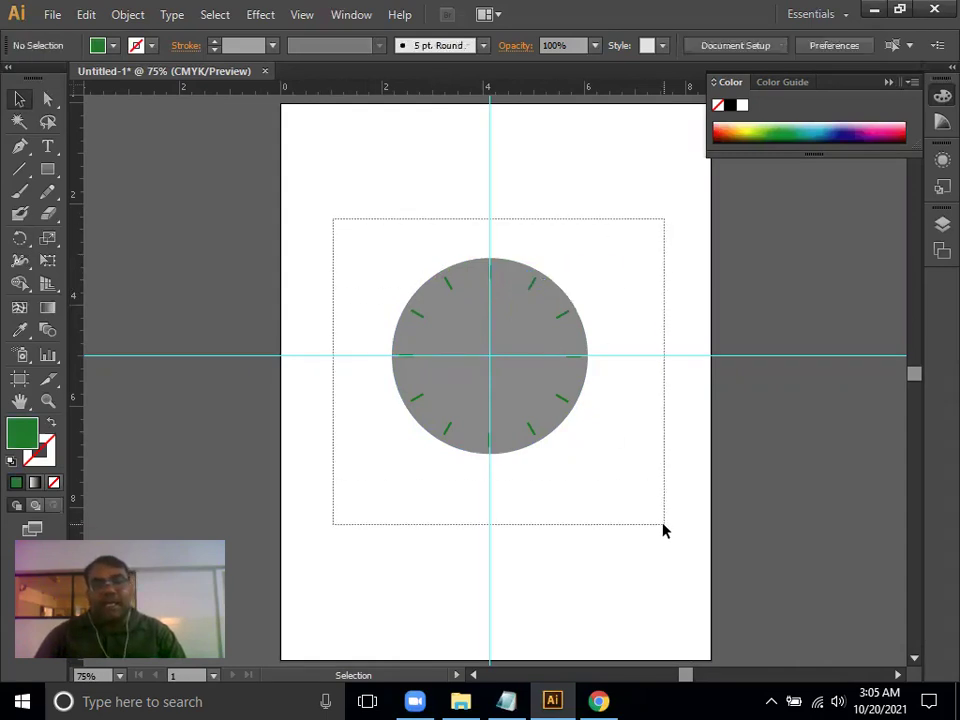
# Group the twelve green hour markers with Ctrl+G
pyautogui.press('a')
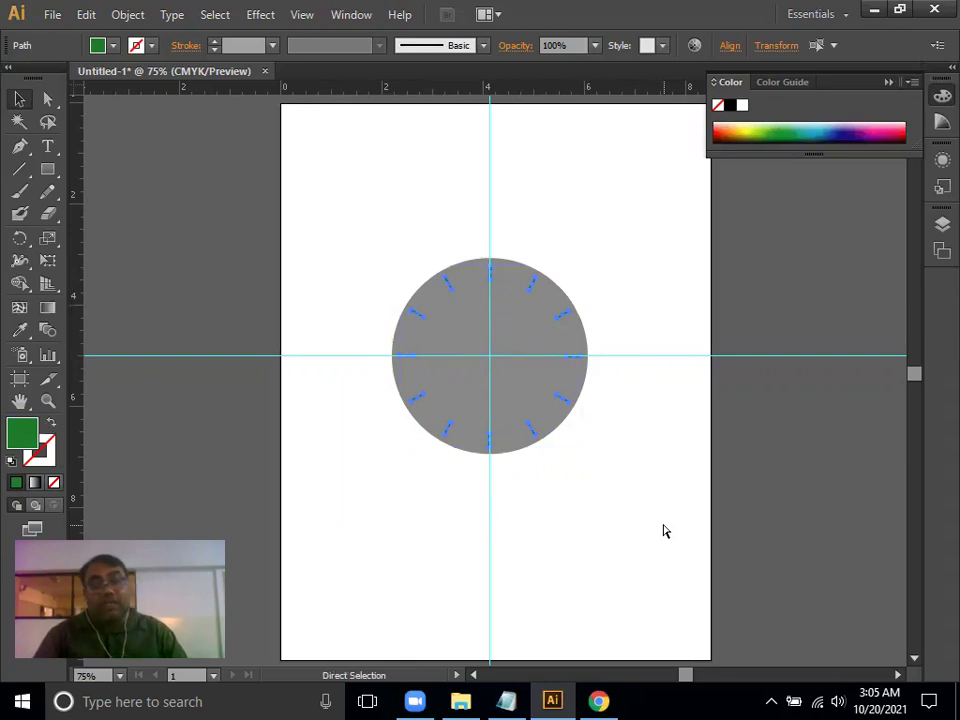
pyautogui.press('v')
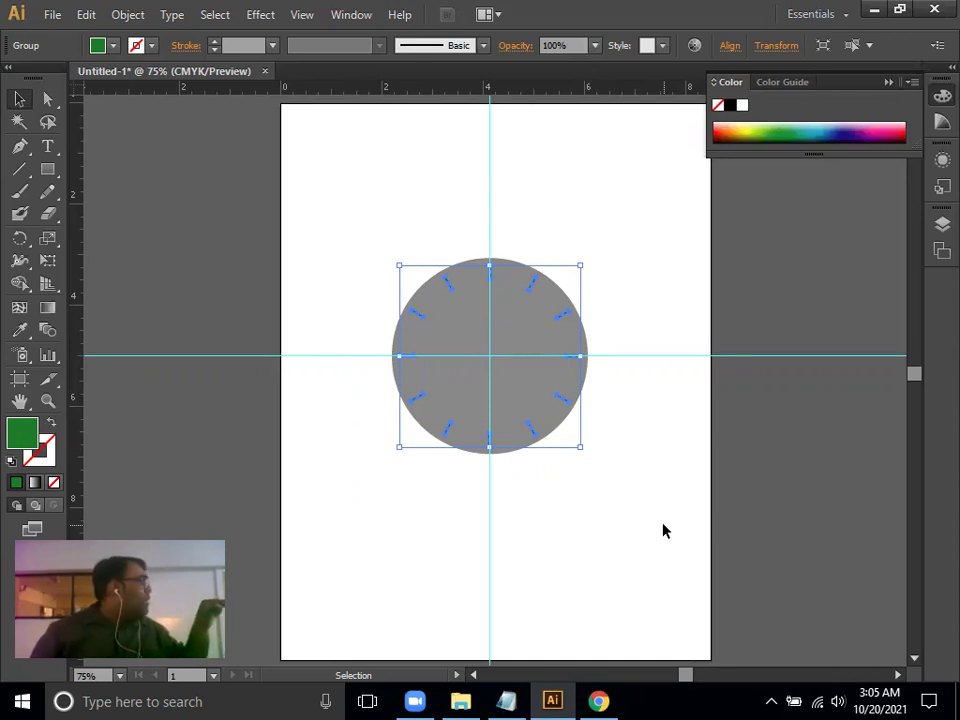
pyautogui.press('a')
# Zoom in to 400% on the top of the marker ring
pyautogui.hotkey('ctrl', '+')
pyautogui.hotkey('ctrl', '+')
pyautogui.hotkey('ctrl', '+')
pyautogui.press('v')
pyautogui.moveTo(576, 364); pyautogui.dragTo(601, 478)
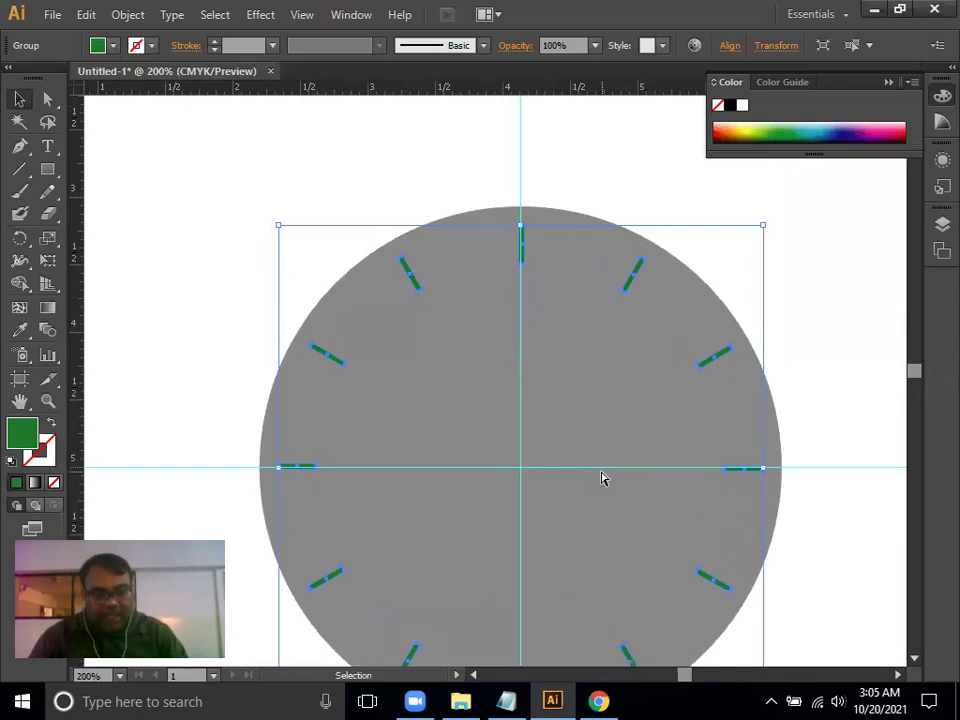
pyautogui.hotkey('ctrl', '+')
pyautogui.moveTo(619, 375); pyautogui.dragTo(574, 593)
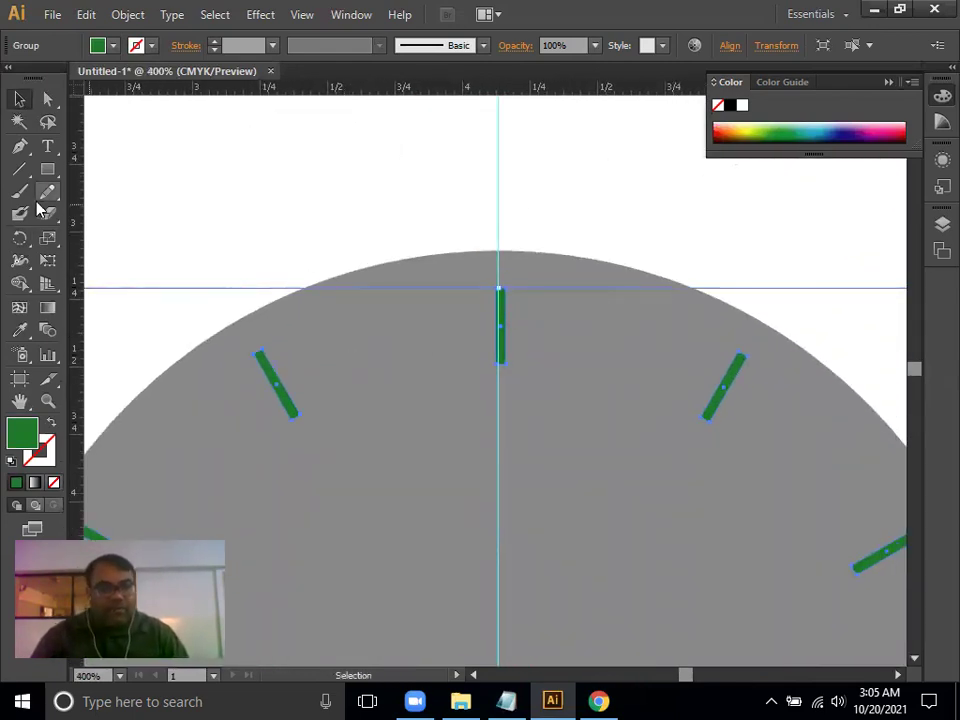
pyautogui.click(50, 172)
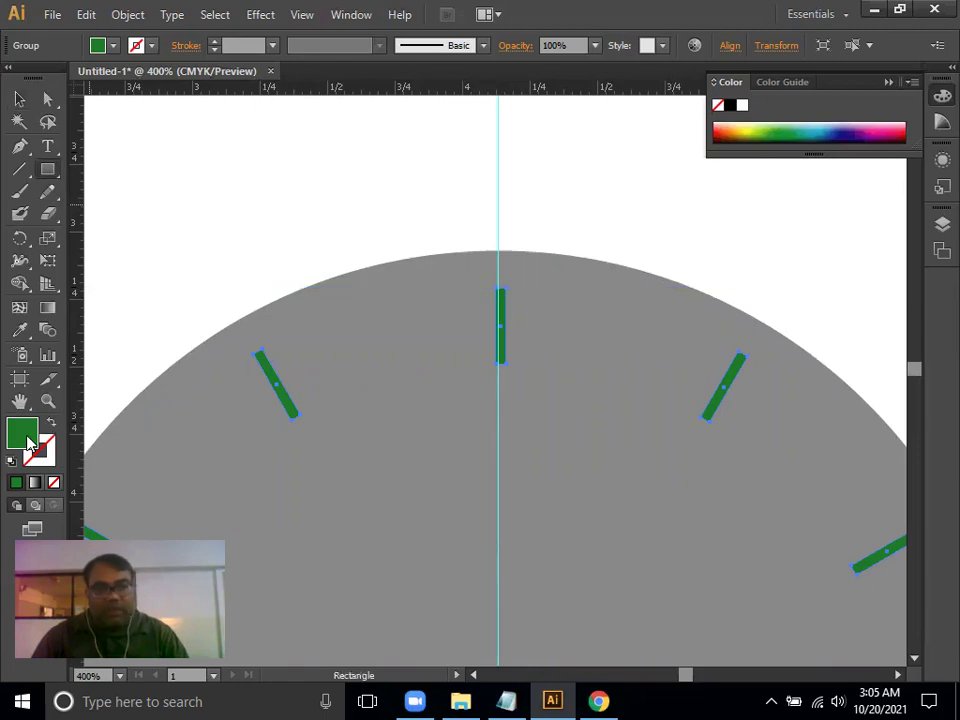
pyautogui.doubleClick(28, 443)
pyautogui.moveTo(369, 321)
pyautogui.mouseDown()
pyautogui.moveTo(223, 272)
pyautogui.moveTo(209, 216)
pyautogui.mouseUp()
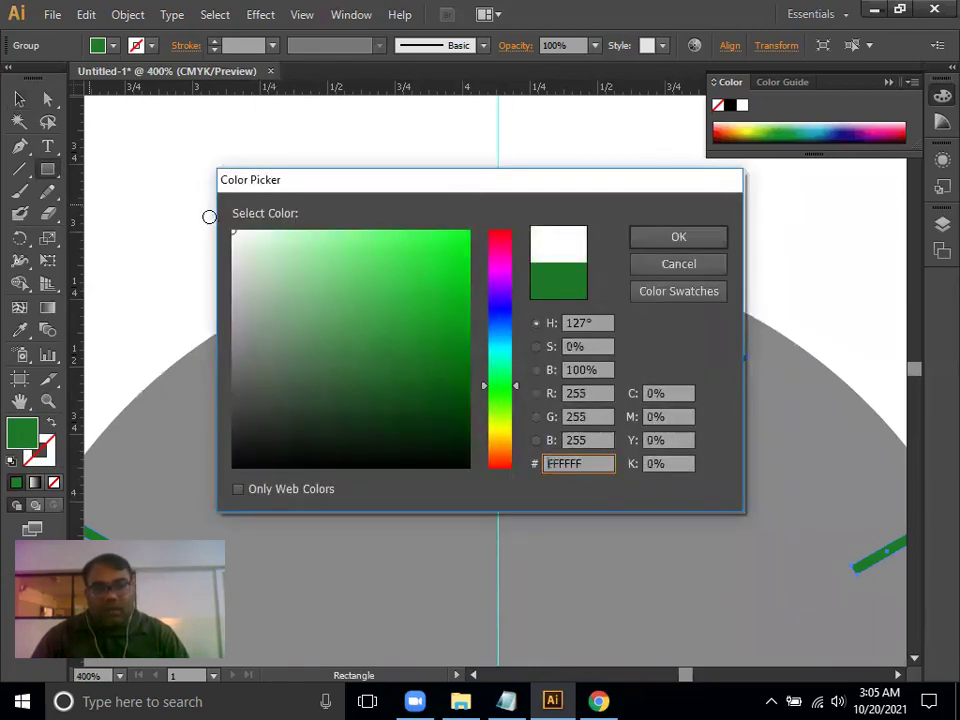
pyautogui.click(662, 238)
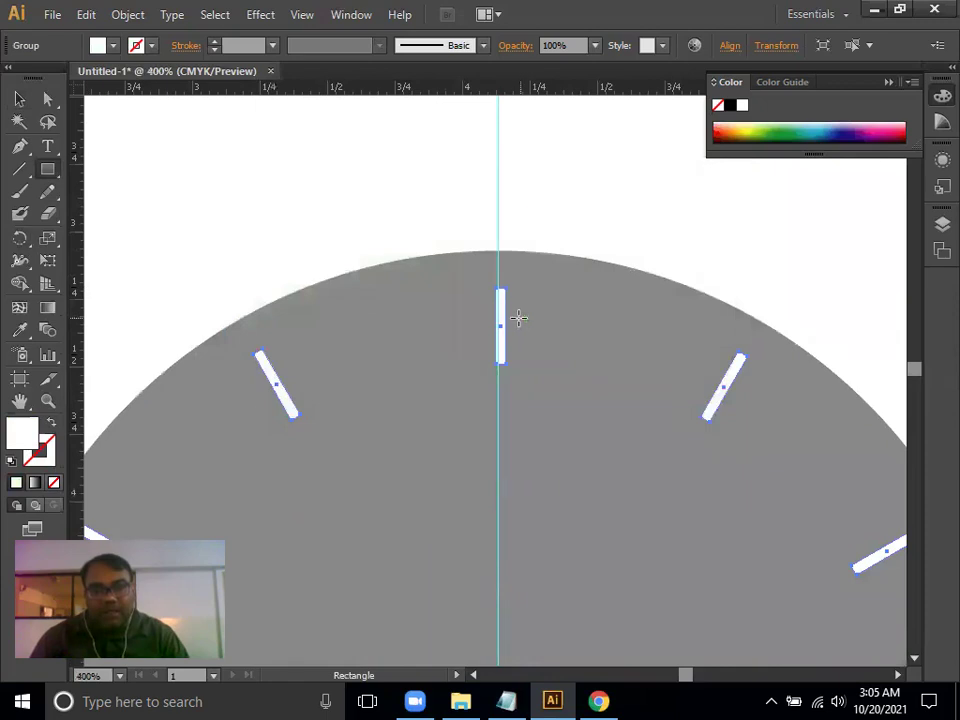
pyautogui.hotkey('ctrl', 'z')
pyautogui.click(18, 93)
pyautogui.click(150, 162)
pyautogui.click(47, 169)
# Draw a thin rectangle left of the 12 o'clock marker with fill 1C7525
pyautogui.moveTo(385, 315)
pyautogui.mouseDown()
pyautogui.moveTo(402, 362)
pyautogui.moveTo(391, 370)
pyautogui.mouseUp()
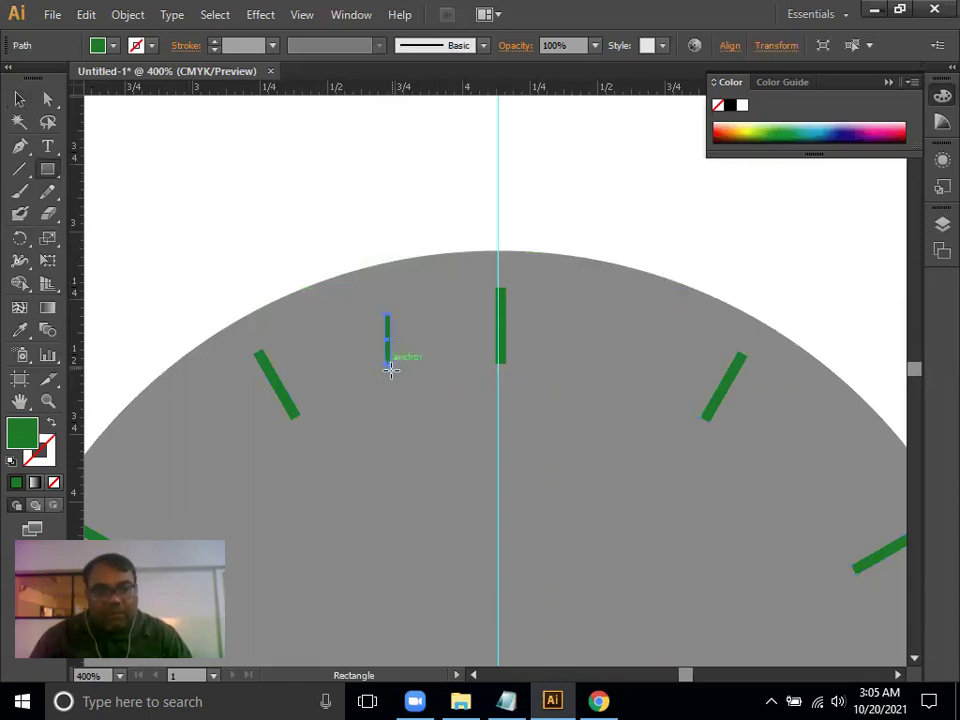
pyautogui.press('v')
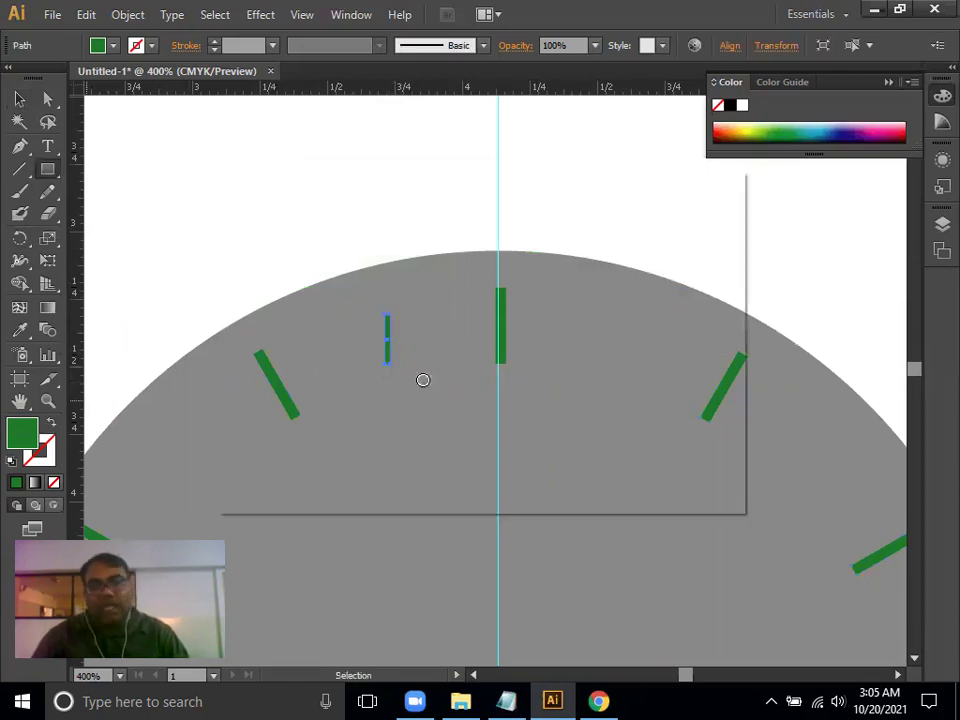
pyautogui.write('1C7525')
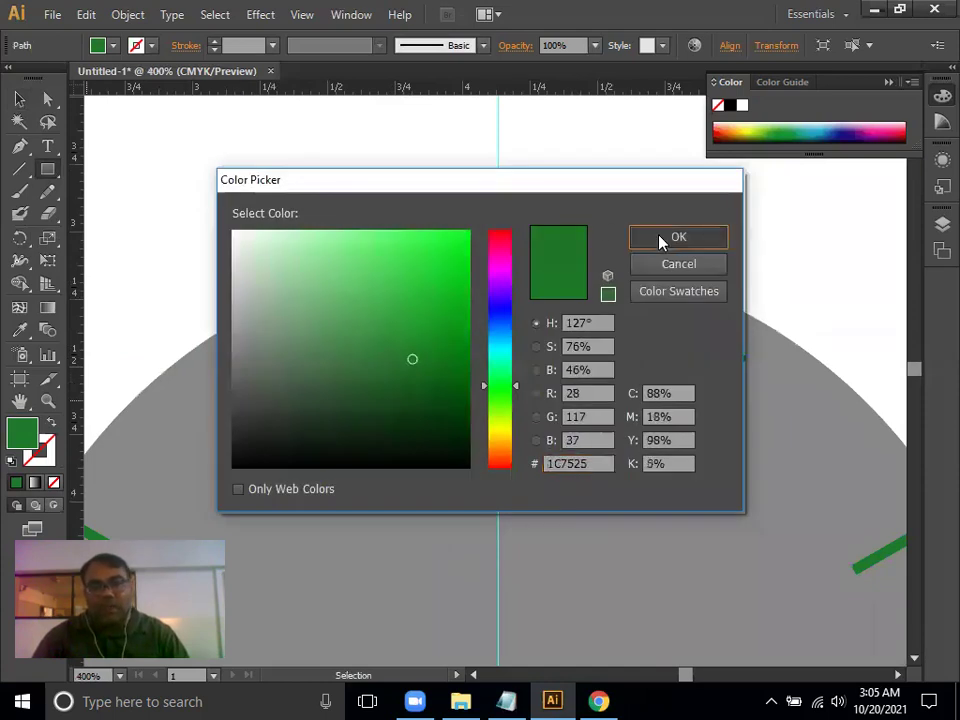
pyautogui.click(659, 240)
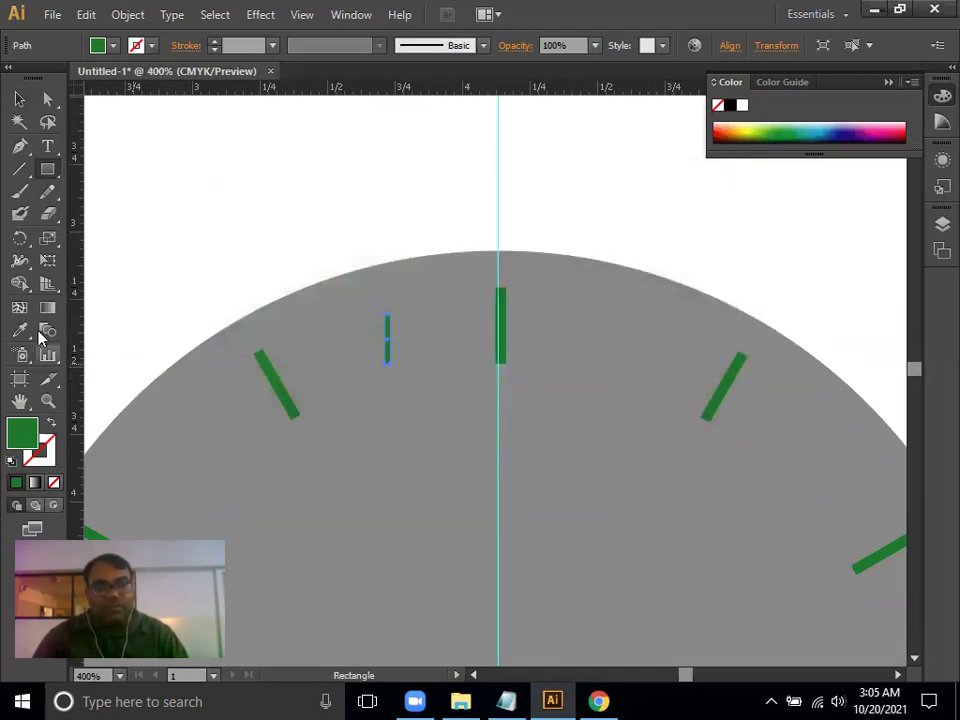
# Change the thin rectangle's fill to white FFFFFF in the Color Picker
pyautogui.click(19, 98)
pyautogui.click(390, 377)
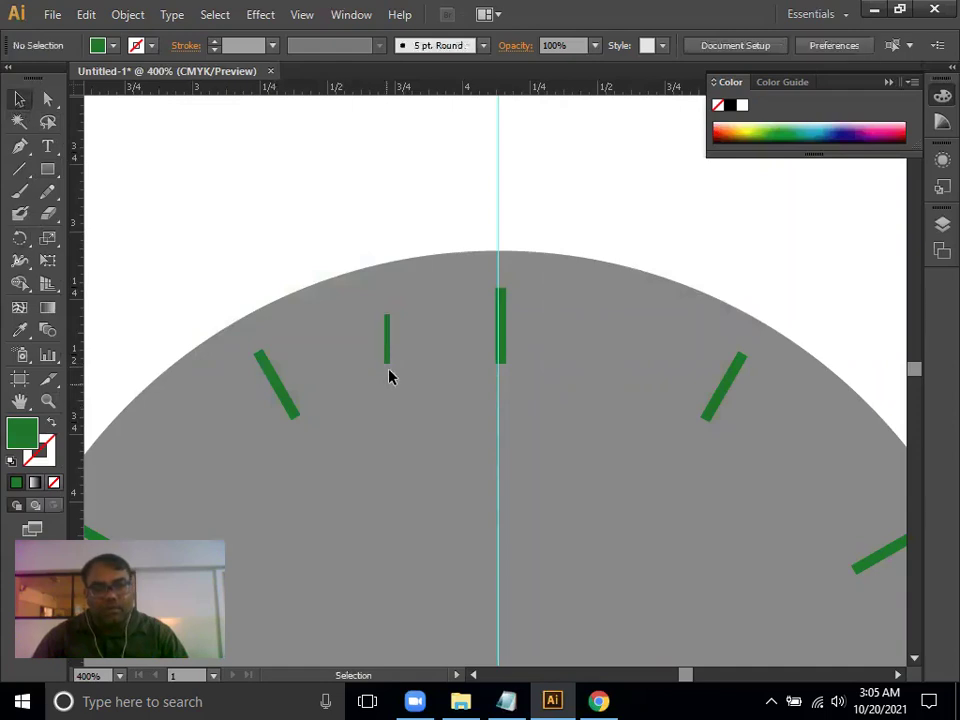
pyautogui.click(389, 356)
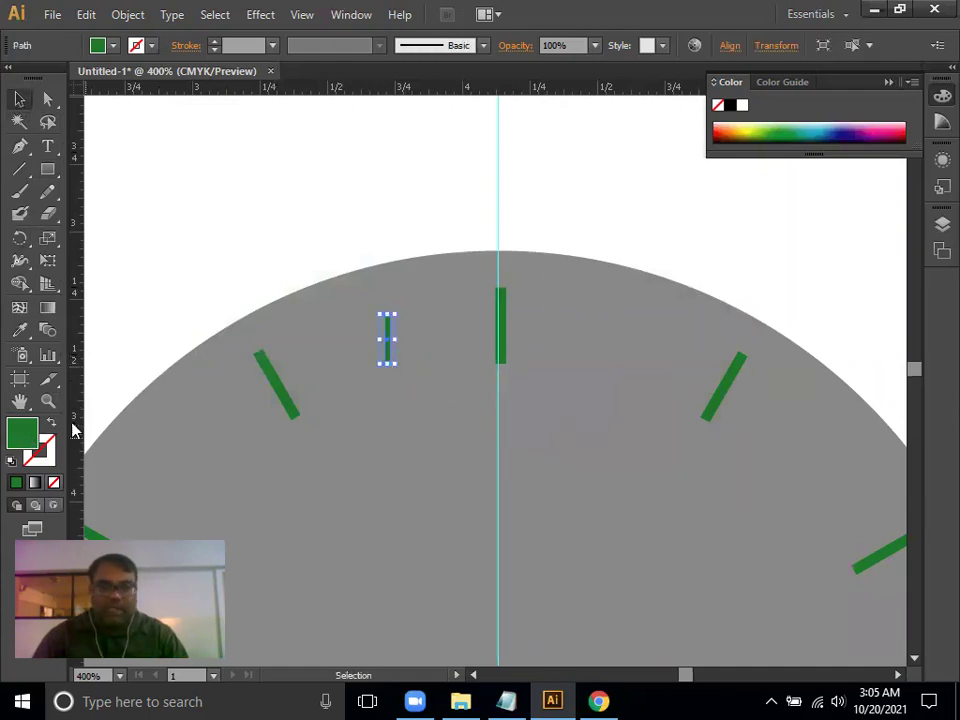
pyautogui.doubleClick(22, 432)
pyautogui.moveTo(272, 266); pyautogui.dragTo(234, 233)
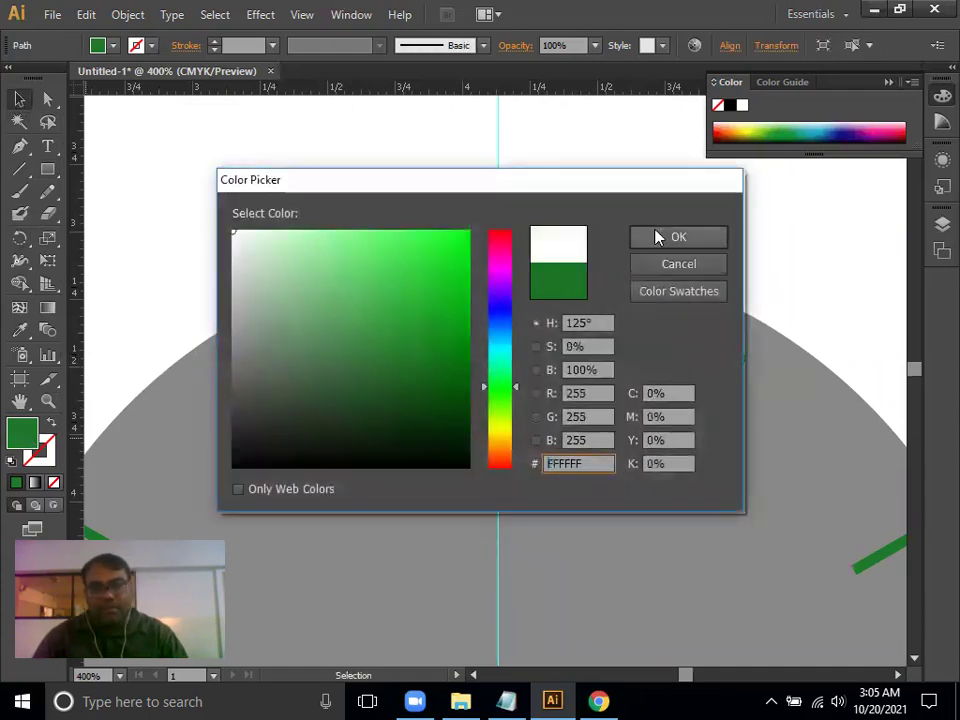
pyautogui.click(658, 236)
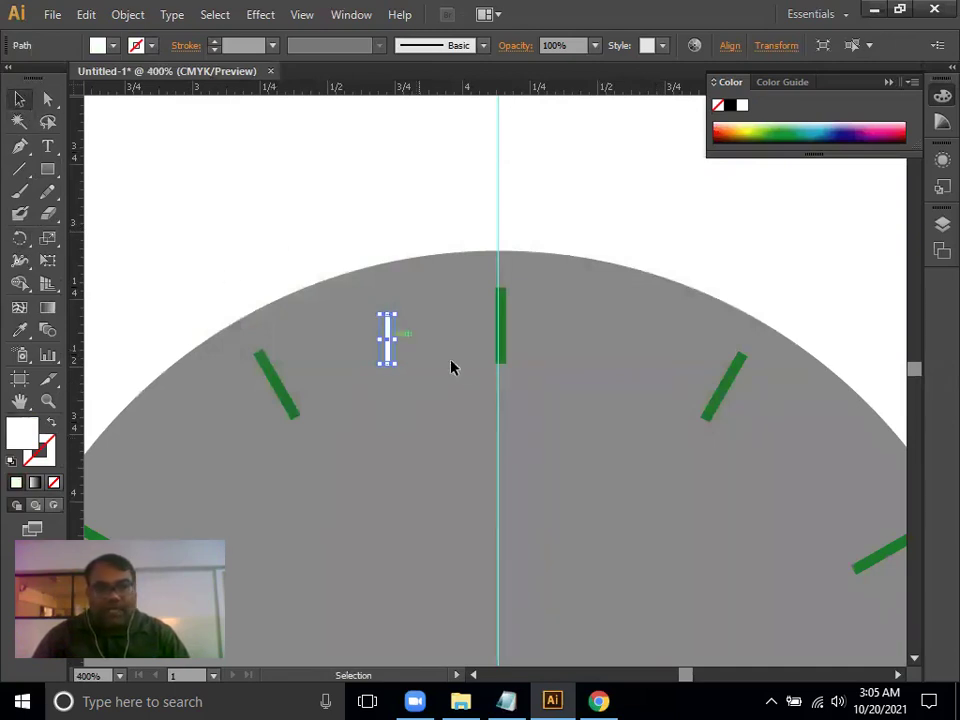
# Drag the white marker onto the top green marker at 800% and nudge it down until centred
pyautogui.moveTo(389, 358)
pyautogui.mouseDown()
pyautogui.moveTo(505, 344)
pyautogui.moveTo(505, 313)
pyautogui.moveTo(514, 321)
pyautogui.mouseUp()
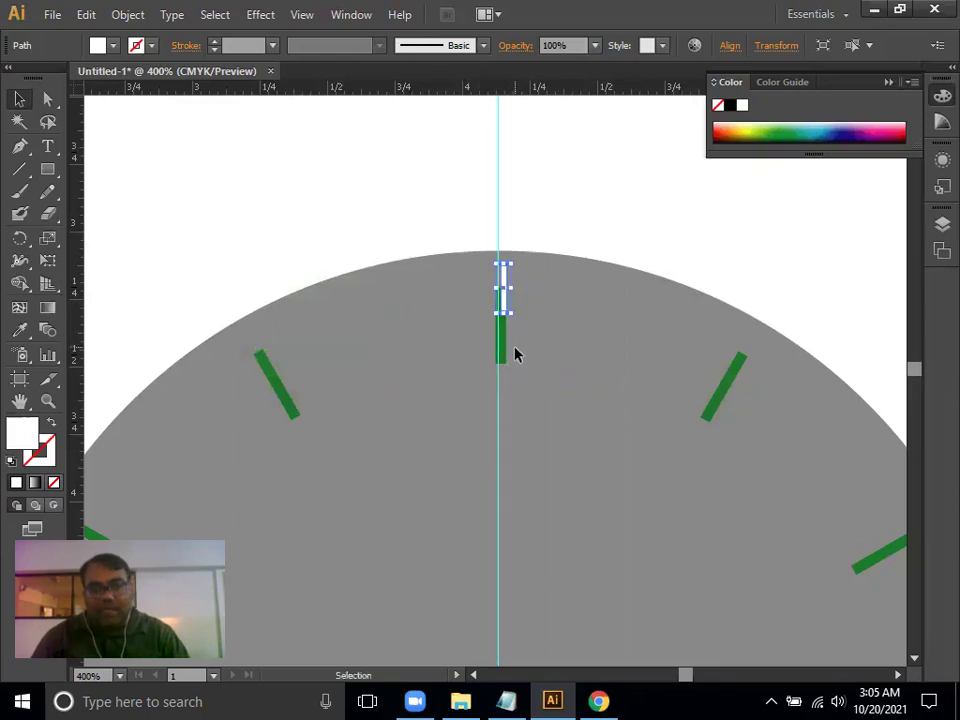
pyautogui.hotkey('ctrl', '+')
pyautogui.moveTo(576, 319); pyautogui.dragTo(604, 493)
pyautogui.press('v')
pyautogui.moveTo(535, 398); pyautogui.dragTo(539, 490)
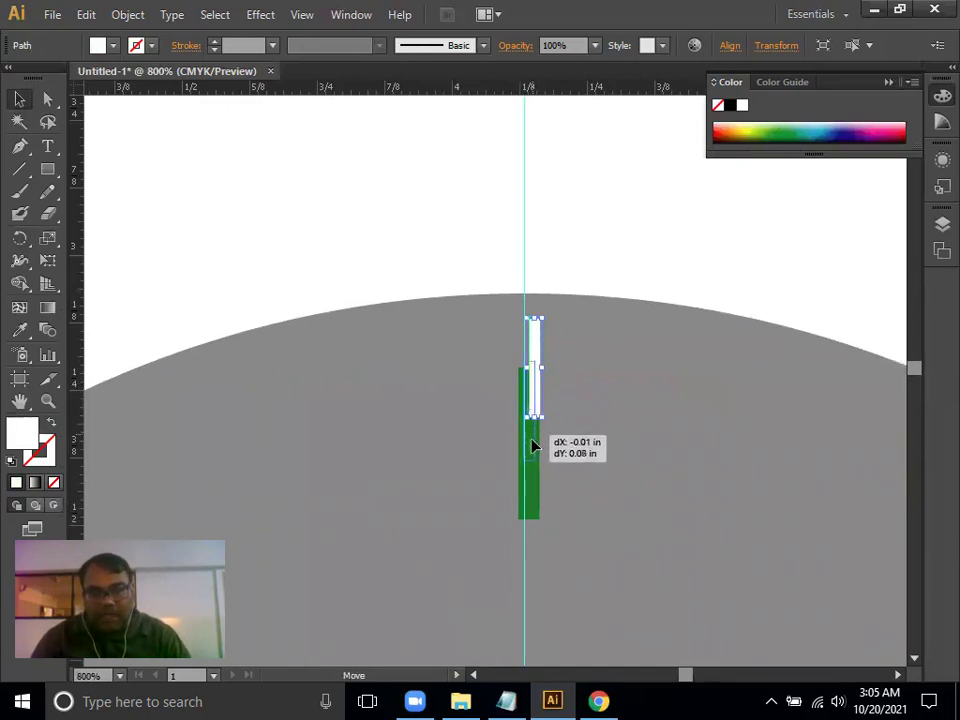
pyautogui.press('Down')
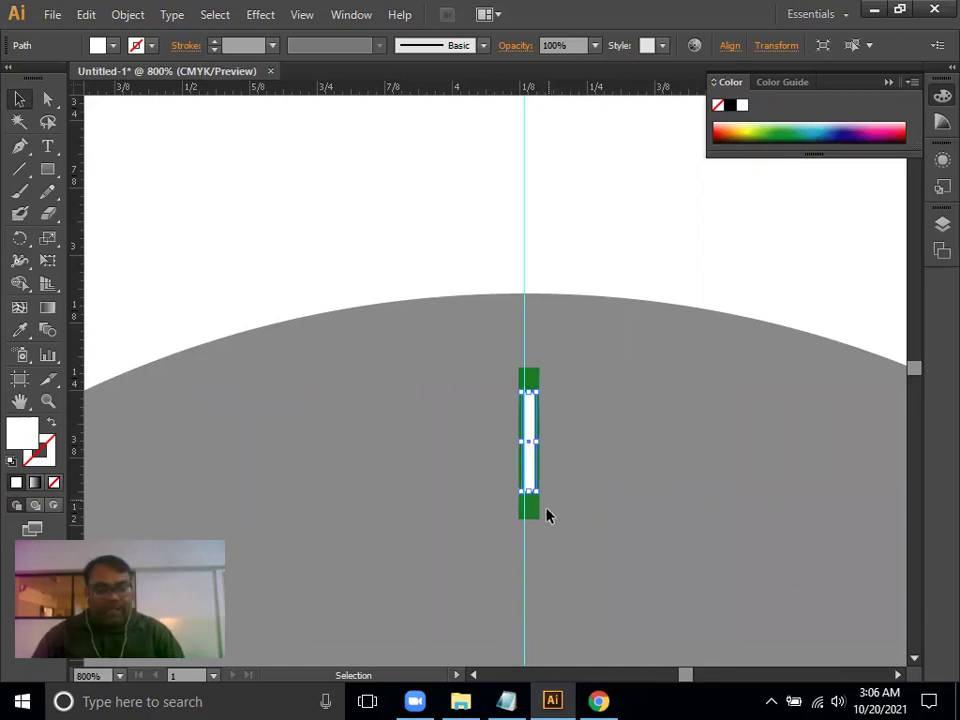
pyautogui.hotkey('ctrl', '-')
pyautogui.moveTo(606, 587); pyautogui.dragTo(602, 337)
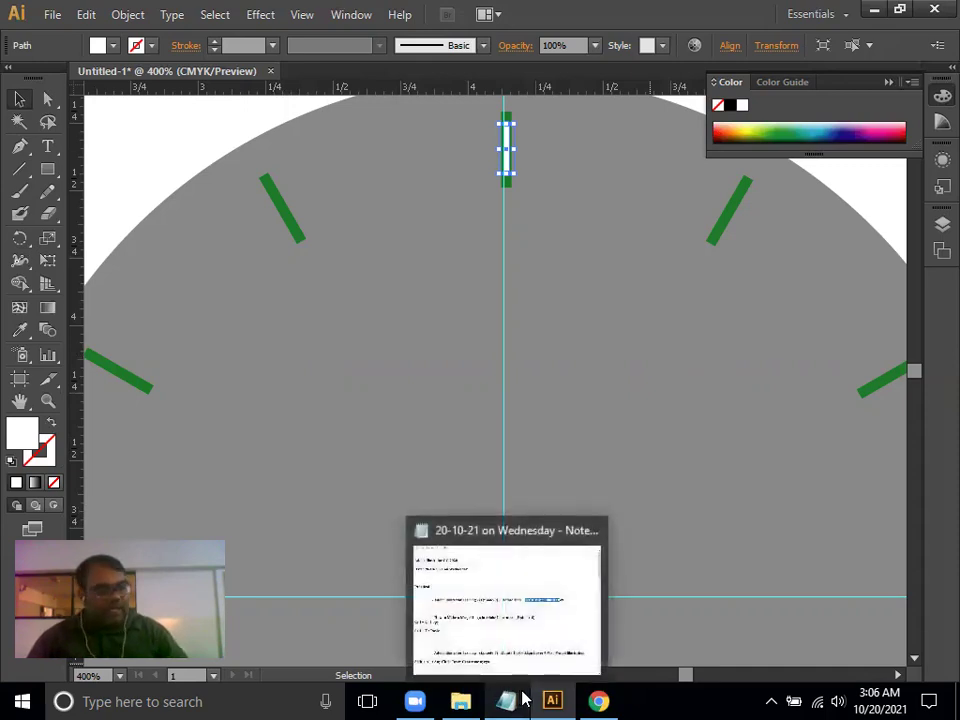
pyautogui.press('super+r')
pyautogui.press('Return')
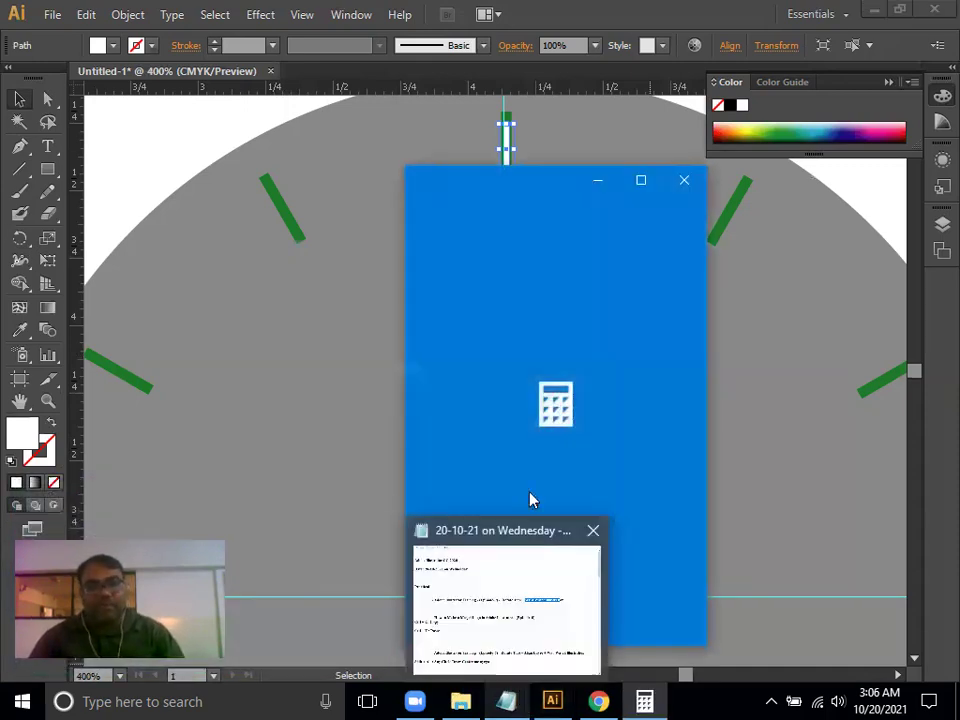
pyautogui.click(600, 588)
pyautogui.click(598, 528)
pyautogui.click(508, 624)
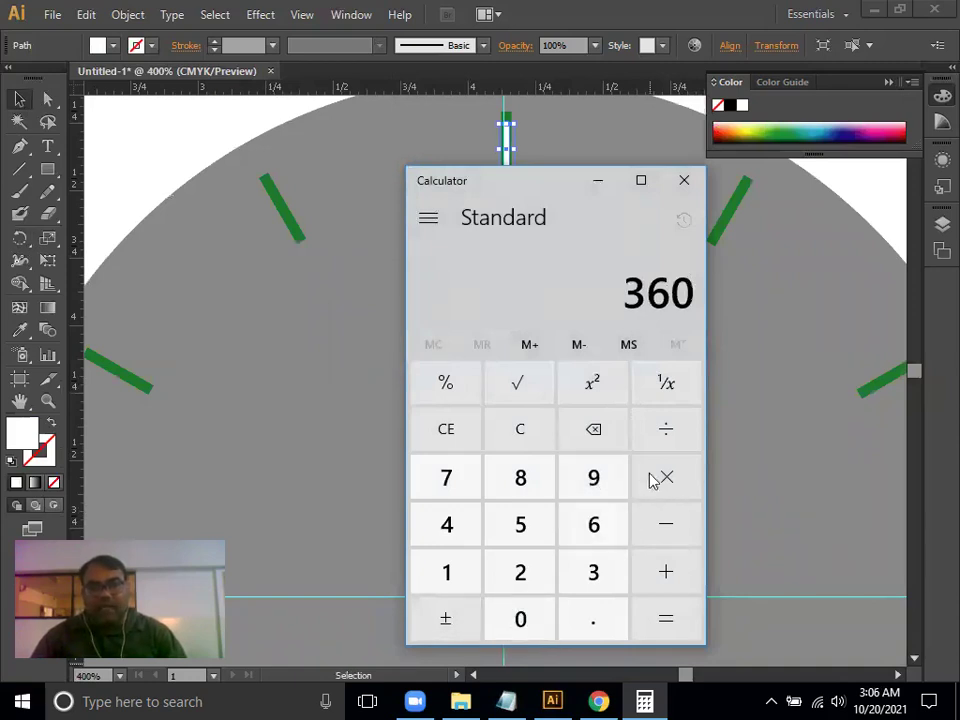
pyautogui.click(664, 431)
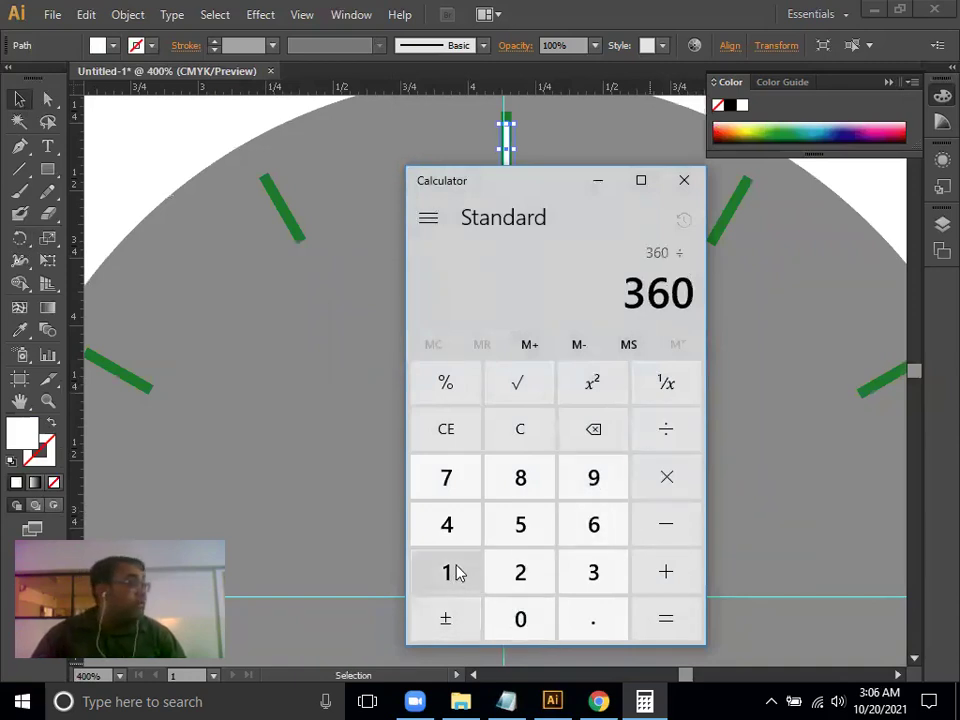
pyautogui.click(592, 520)
pyautogui.click(516, 628)
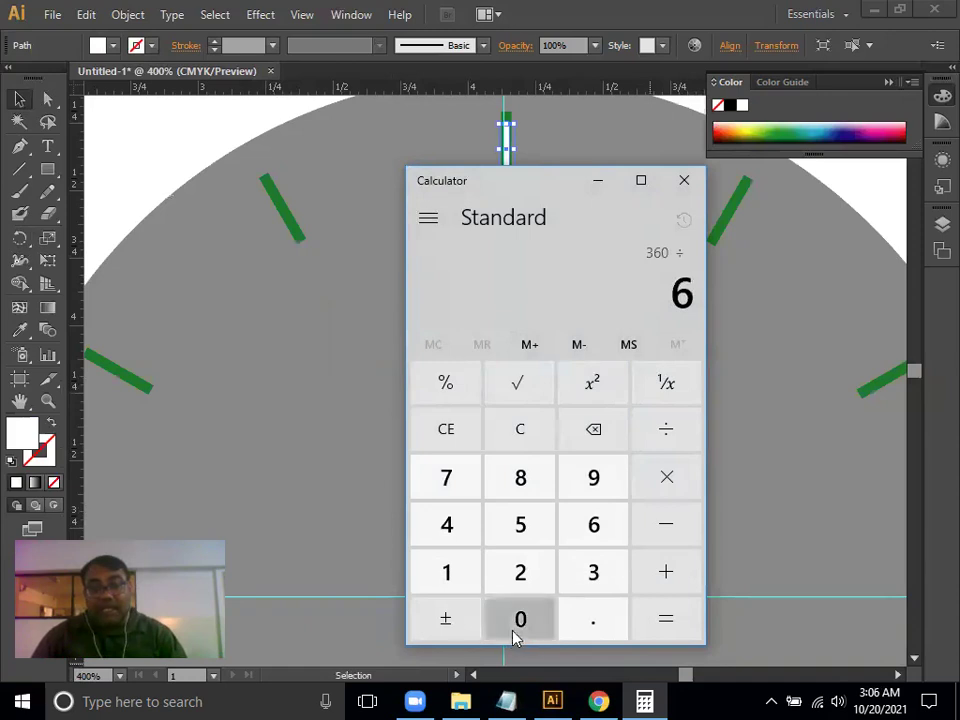
pyautogui.click(674, 625)
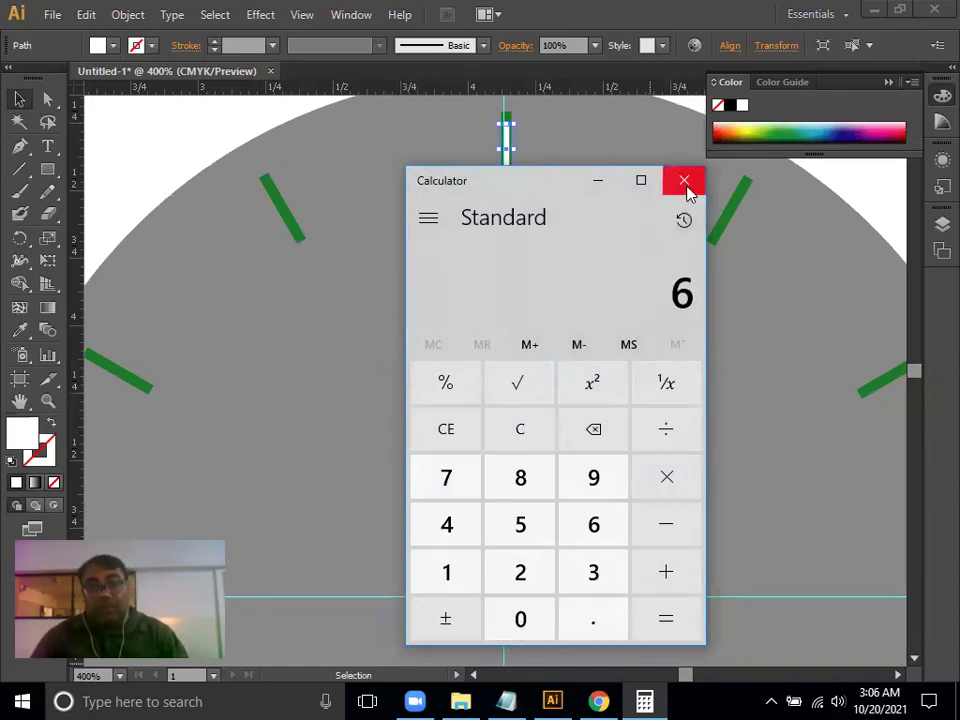
pyautogui.click(686, 182)
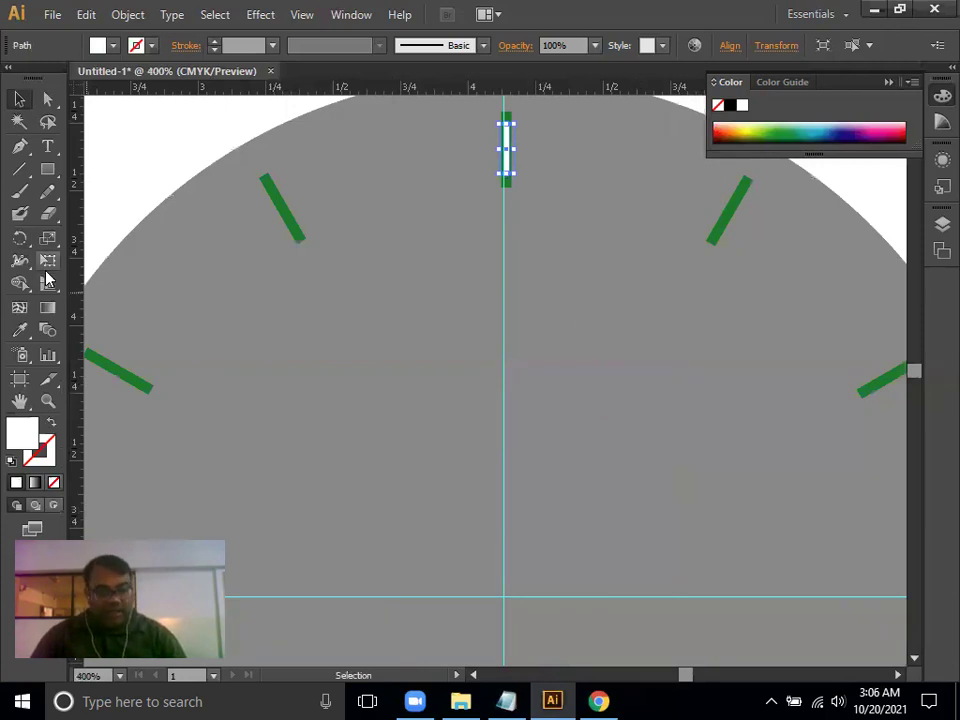
pyautogui.keyDown('alt'); pyautogui.click(21, 241); pyautogui.keyUp('alt')
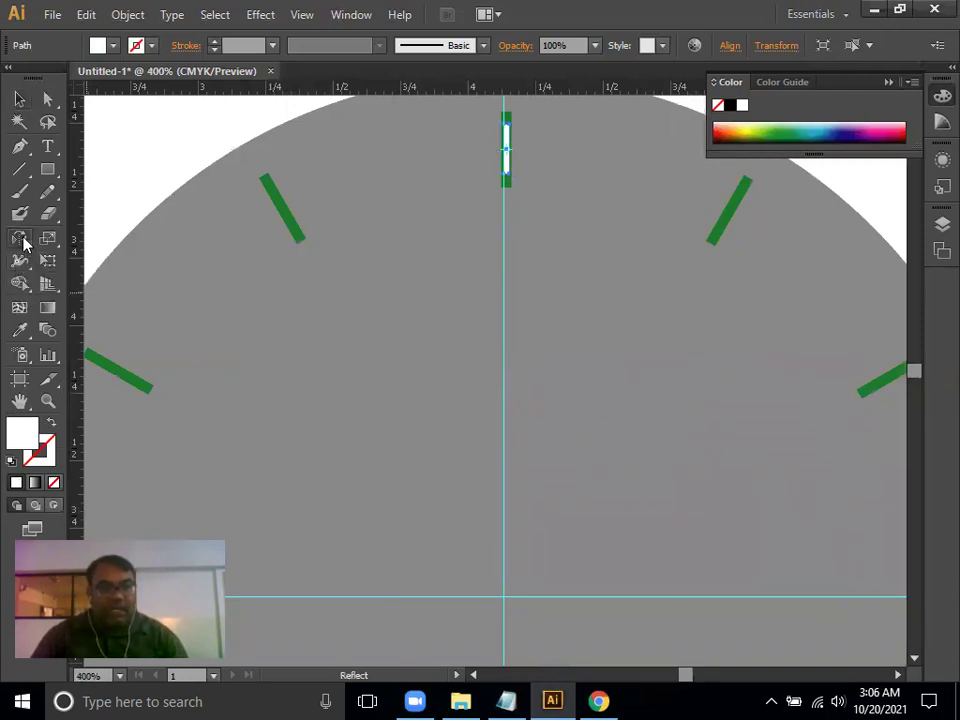
pyautogui.keyDown('alt'); pyautogui.click(505, 597); pyautogui.keyUp('alt')
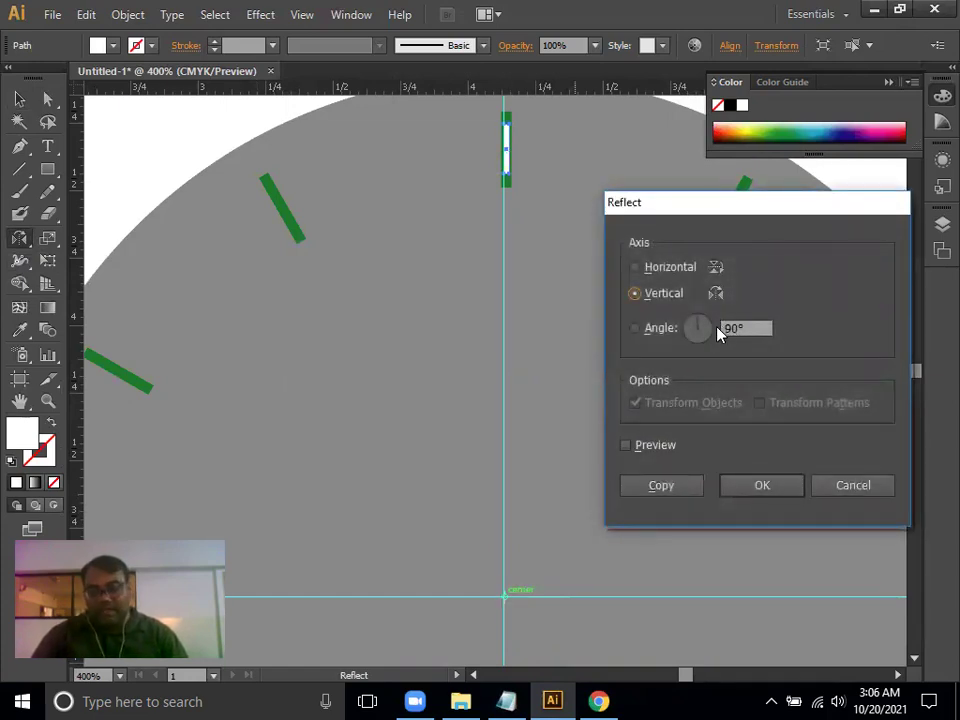
pyautogui.click(750, 332)
pyautogui.write('6')
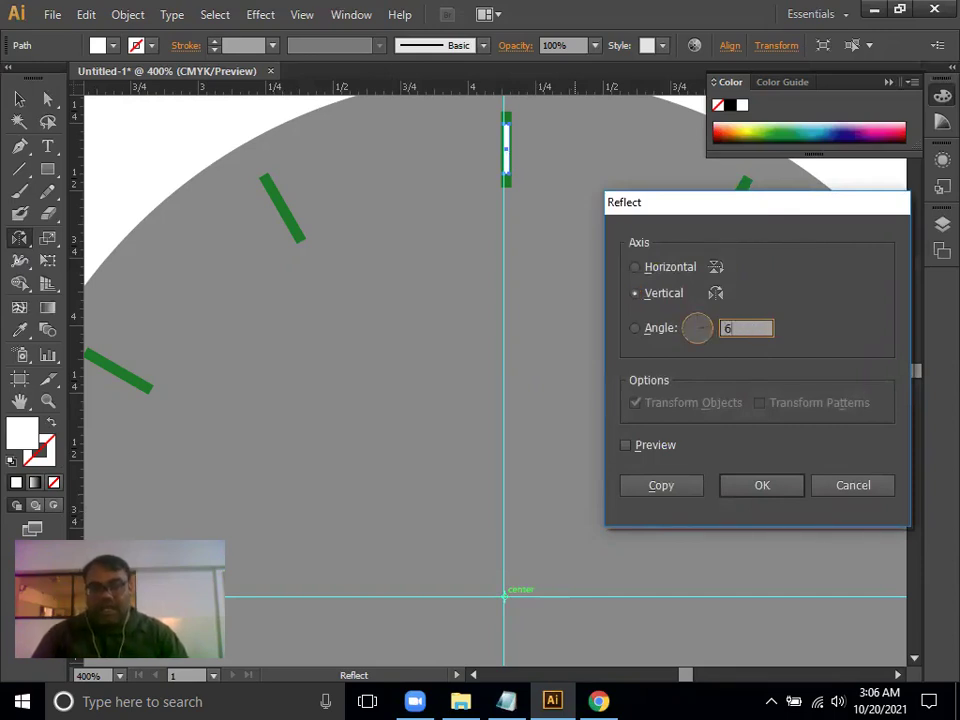
pyautogui.click(652, 486)
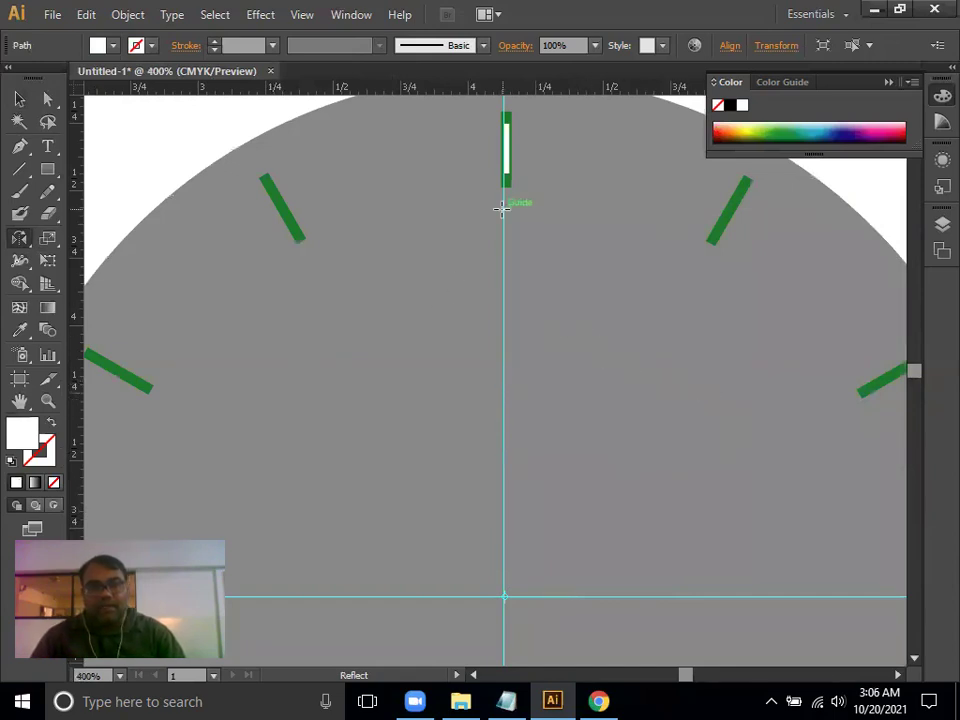
pyautogui.hotkey('ctrl', '0')
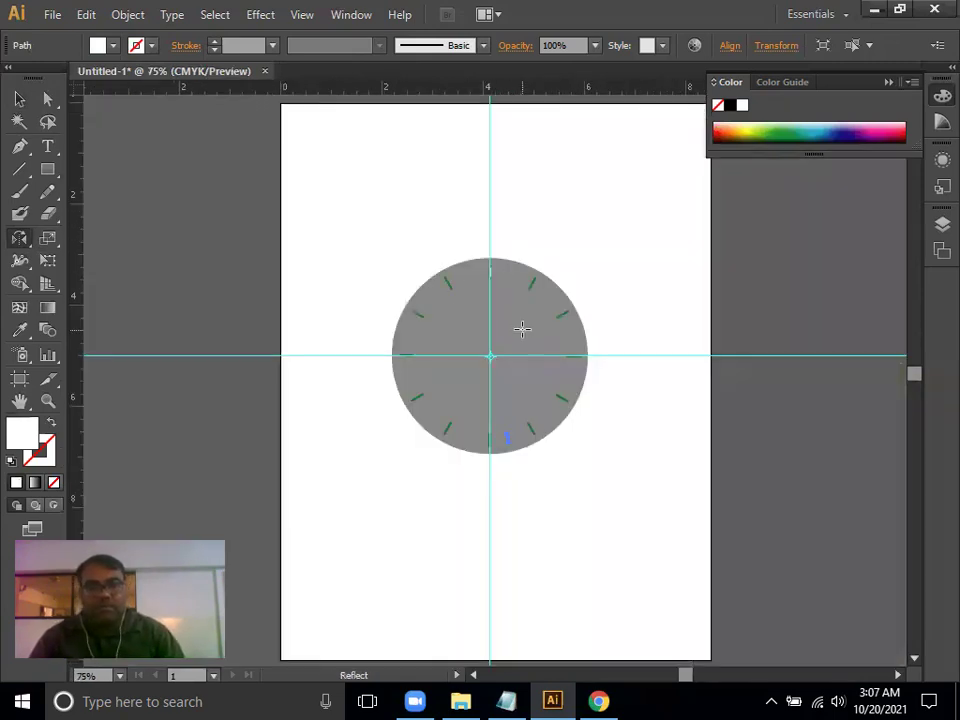
pyautogui.hotkey('ctrl', '=')
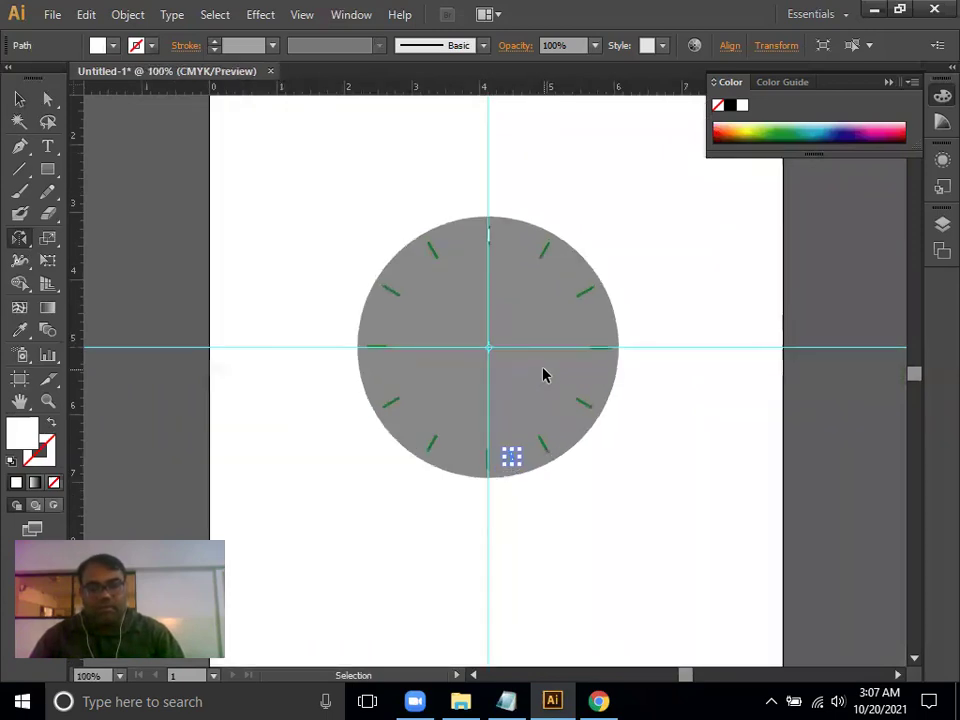
pyautogui.hotkey('ctrl', '=')
pyautogui.hotkey('ctrl', '=')
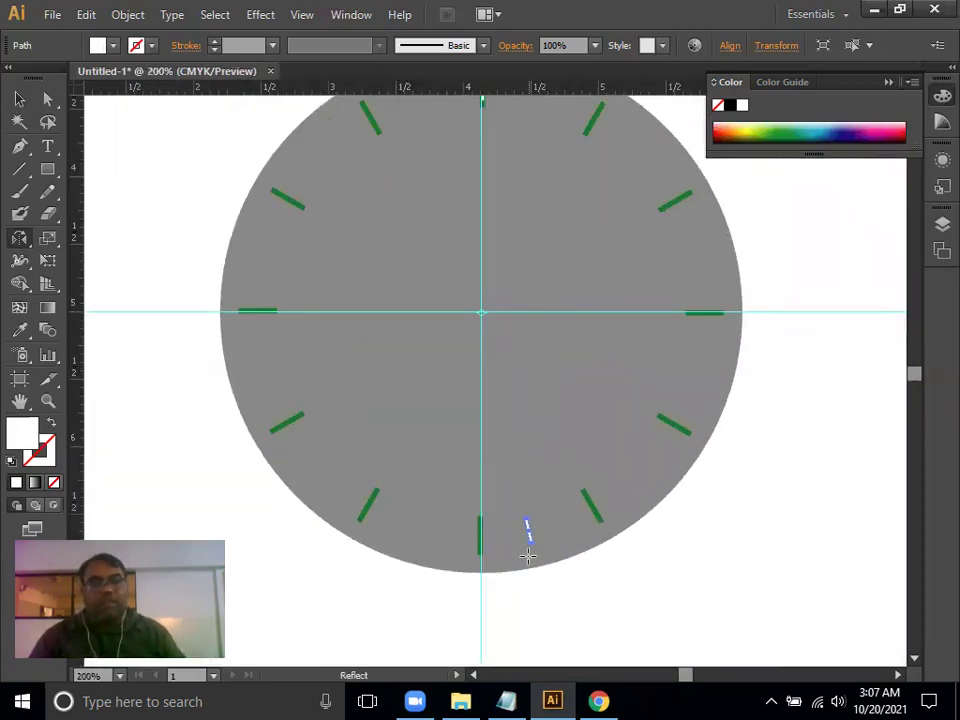
pyautogui.keyDown('ctrl'); pyautogui.click(533, 561); pyautogui.keyUp('ctrl')
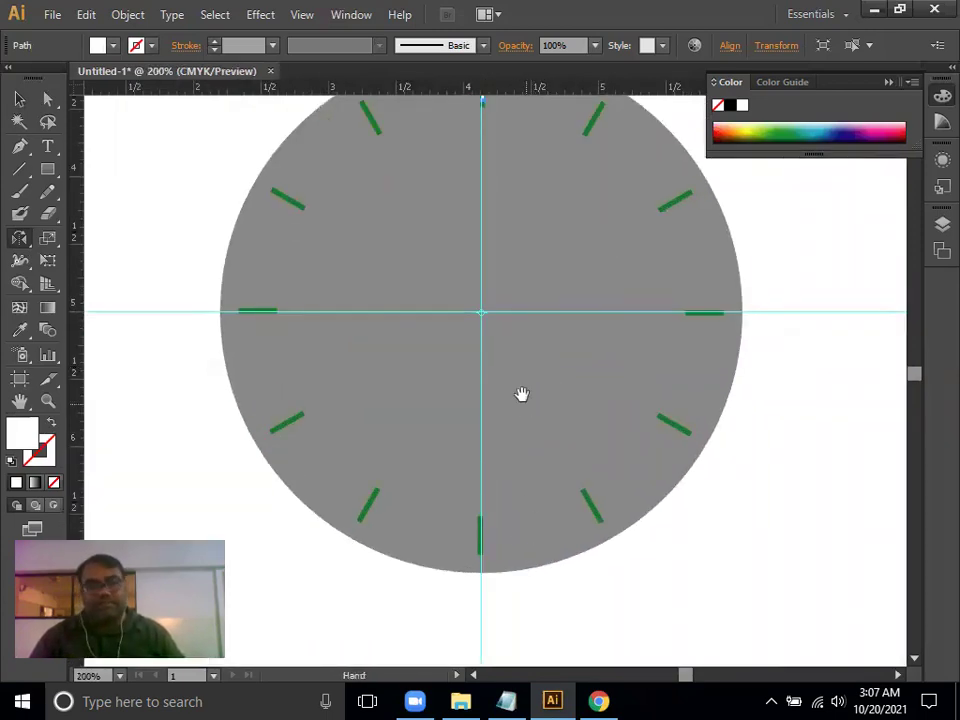
pyautogui.moveTo(521, 394); pyautogui.dragTo(542, 540)
pyautogui.hotkey('ctrl', '=')
pyautogui.hotkey('ctrl', '=')
pyautogui.hotkey('ctrl', '=')
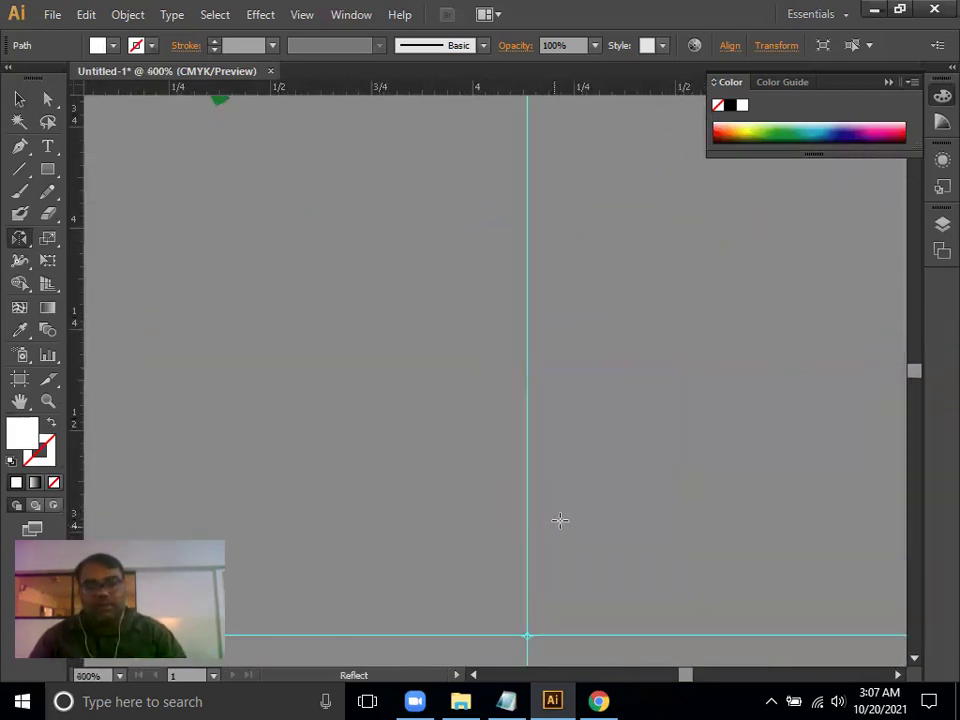
pyautogui.hotkey('ctrl', '-')
pyautogui.hotkey('ctrl', '-')
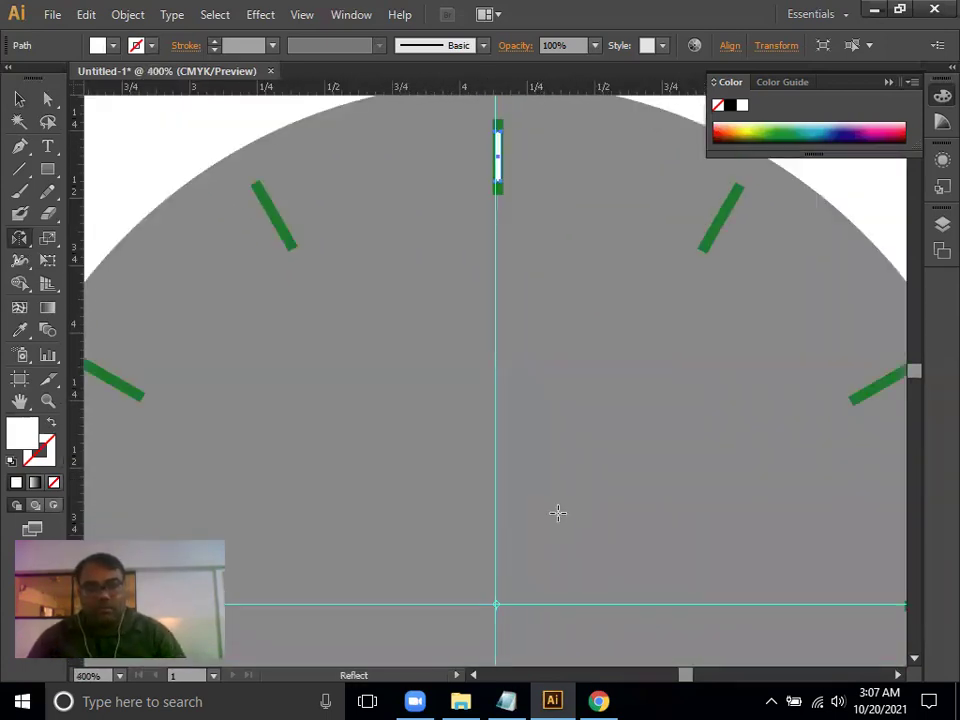
pyautogui.click(19, 99)
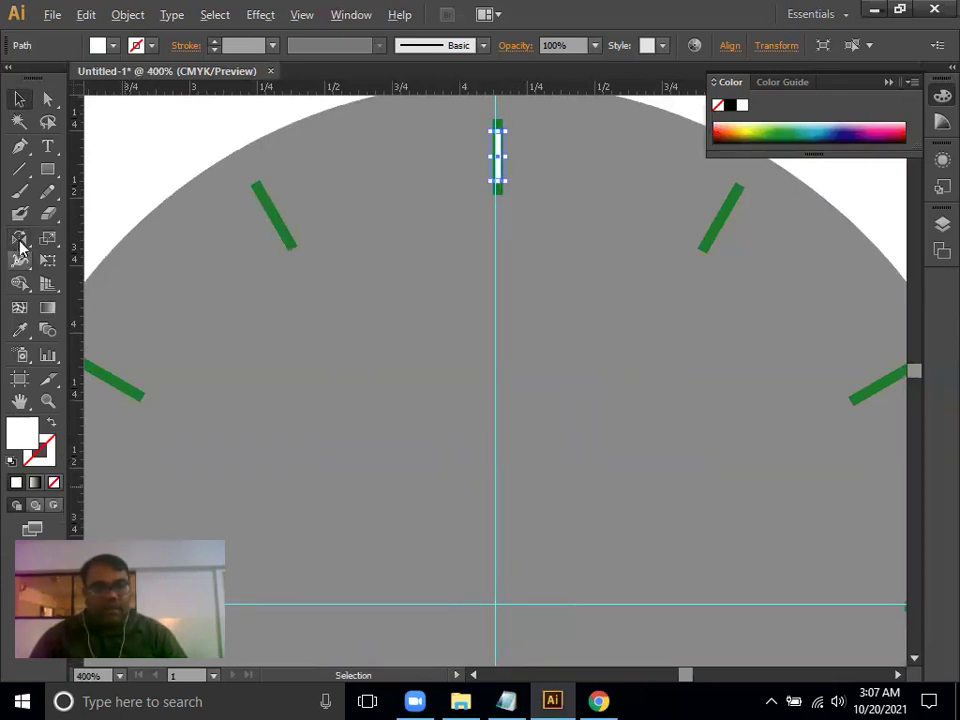
# Reflect a copy of the white minute marker about the dial centre at a 6° angle
pyautogui.click(20, 238)
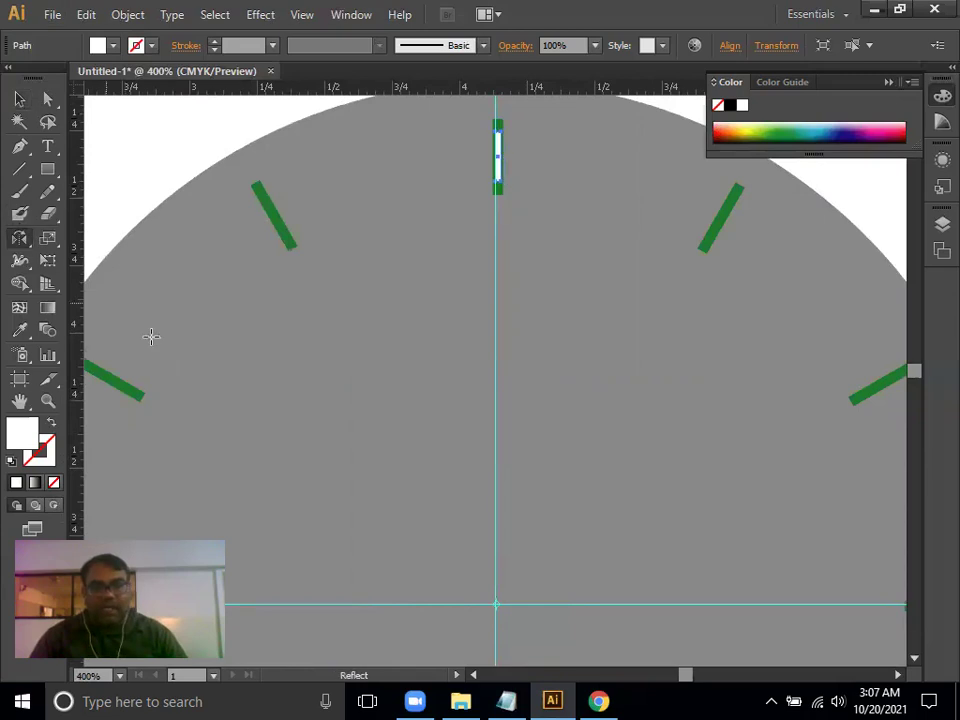
pyautogui.keyDown('alt'); pyautogui.click(497, 606); pyautogui.keyUp('alt')
pyautogui.click(745, 329)
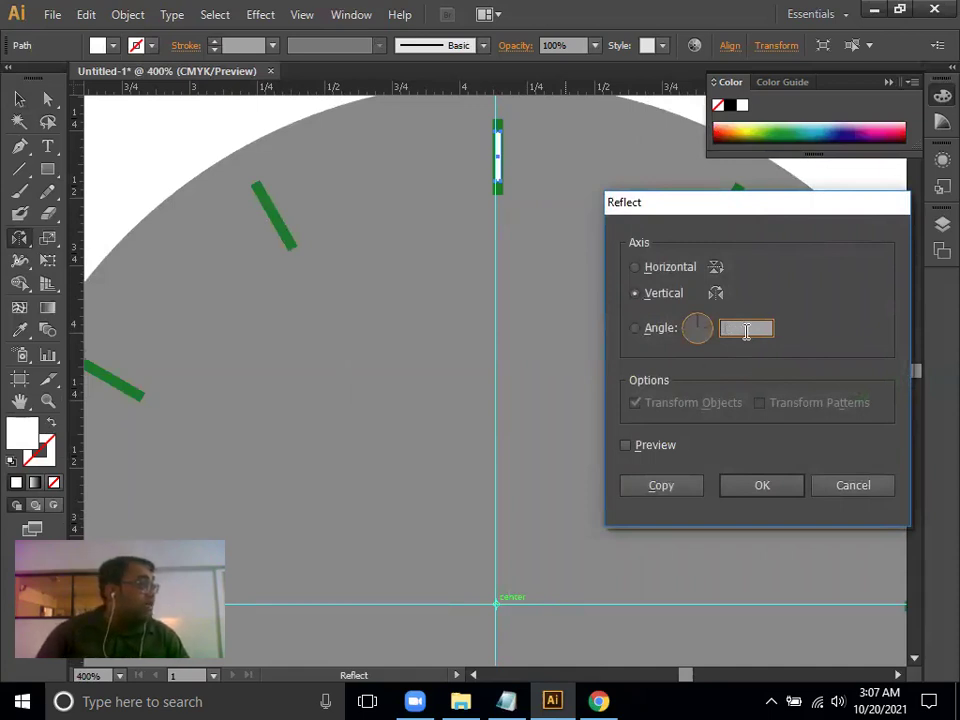
pyautogui.write('6')
pyautogui.click(656, 488)
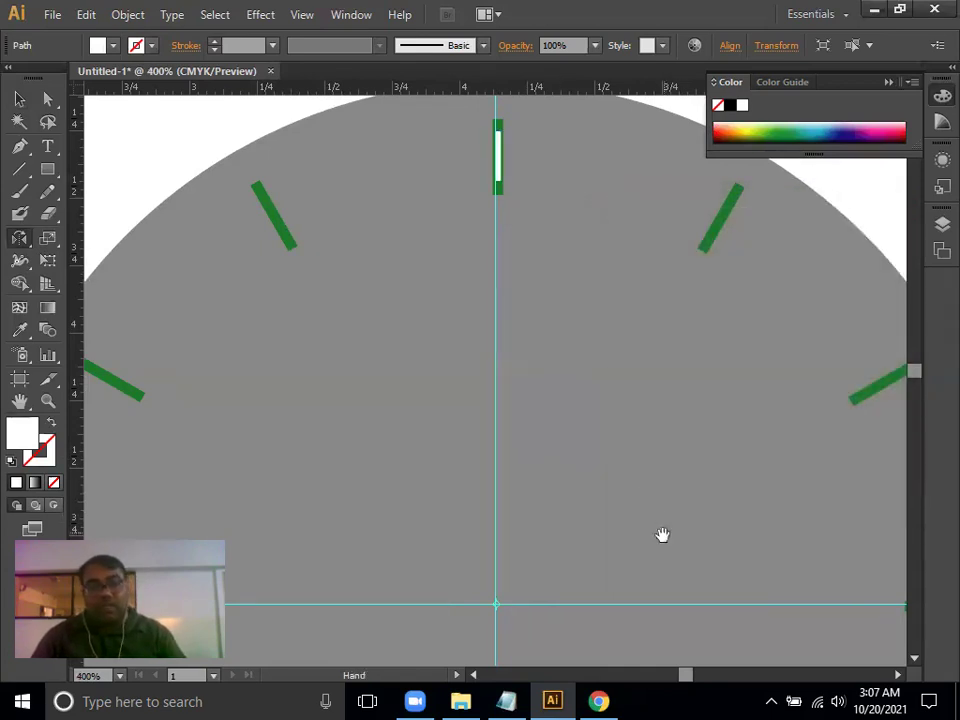
pyautogui.moveTo(660, 534); pyautogui.dragTo(576, 137)
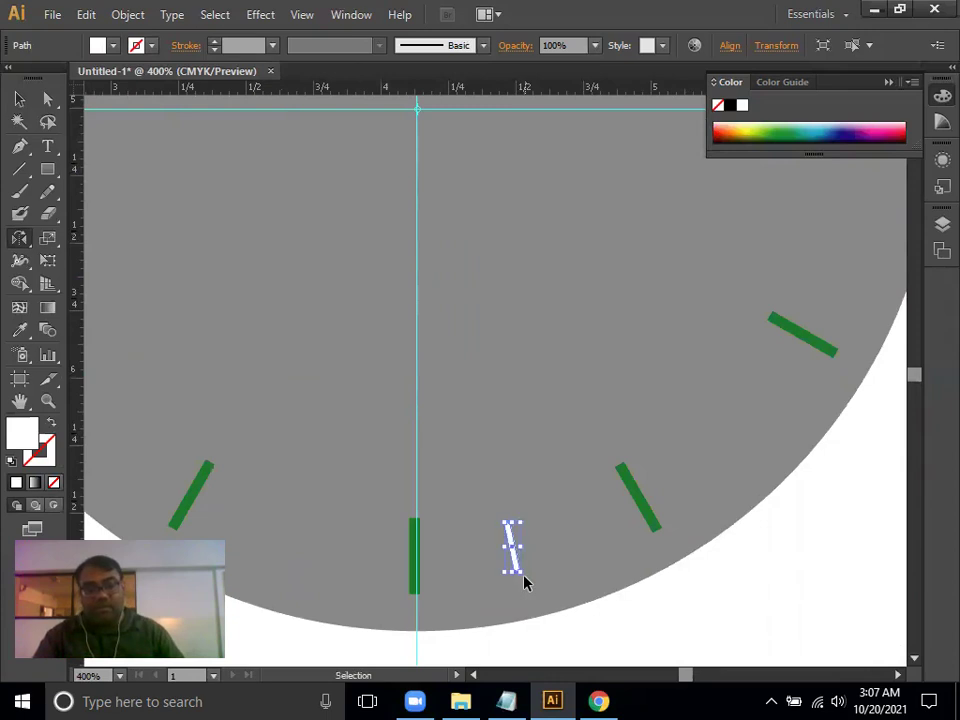
# Move the green hour-marker group off the dial to the right
pyautogui.hotkey('ctrl', '0')
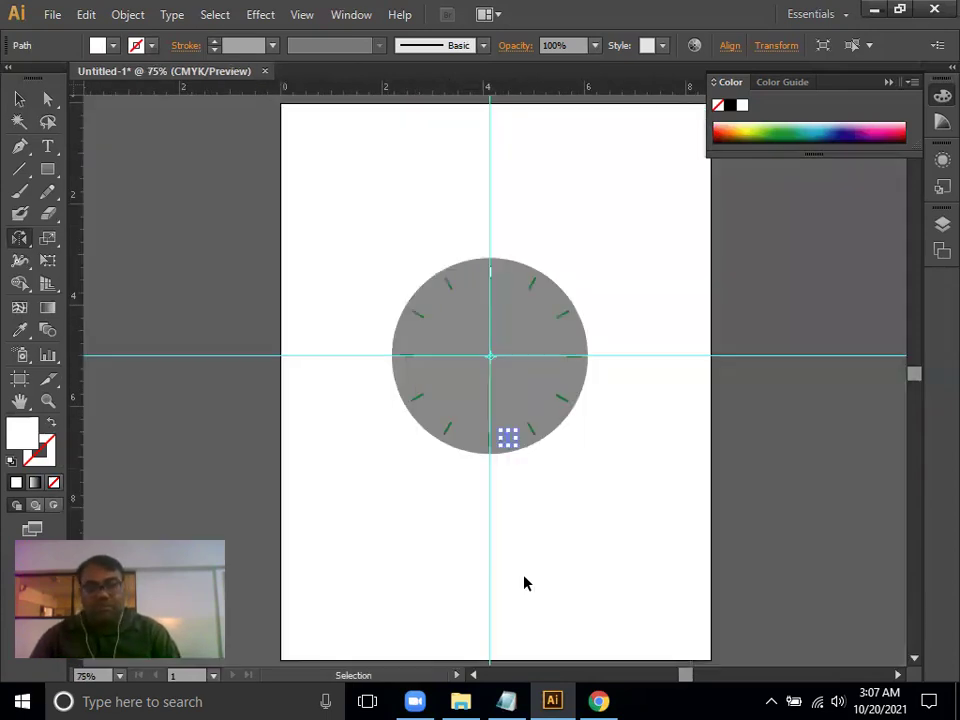
pyautogui.click(19, 98)
pyautogui.moveTo(504, 440); pyautogui.dragTo(509, 441)
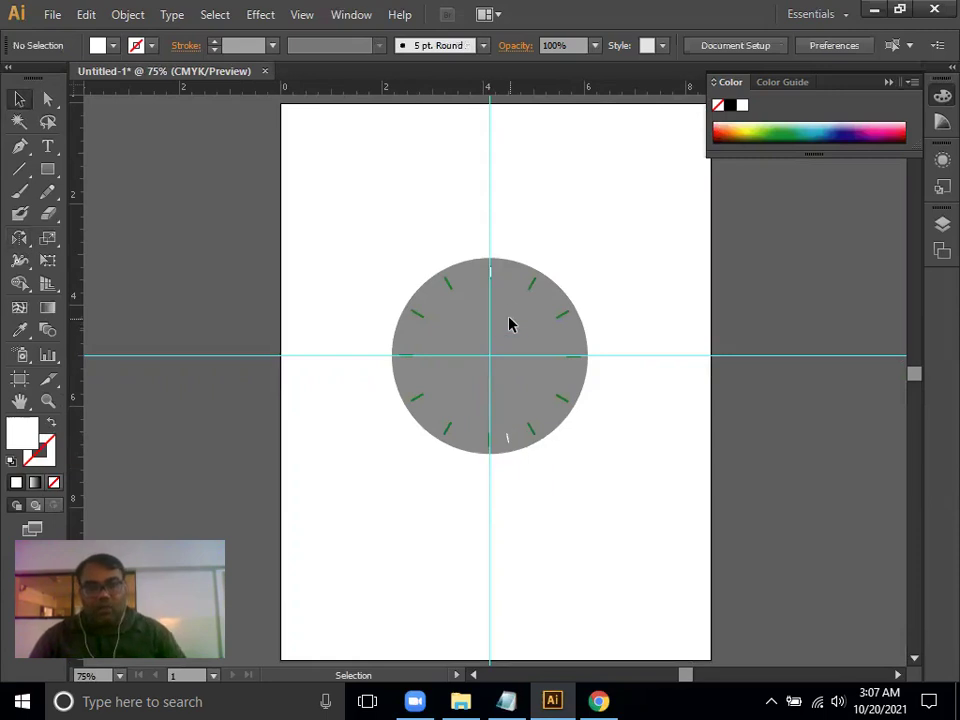
pyautogui.moveTo(564, 317); pyautogui.dragTo(862, 292)
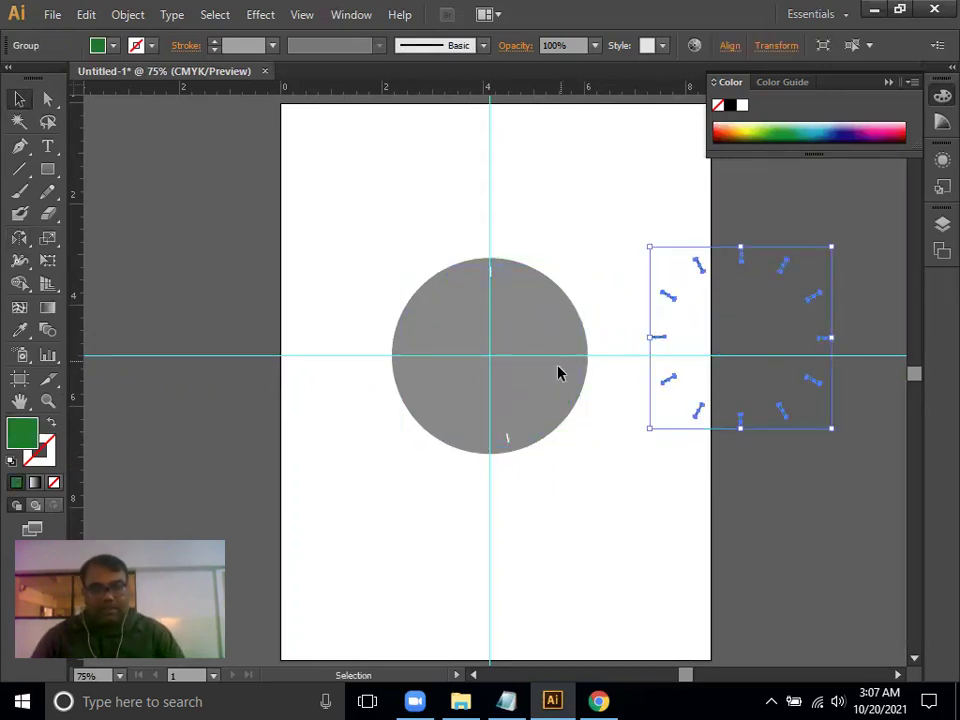
pyautogui.moveTo(513, 443); pyautogui.dragTo(509, 444)
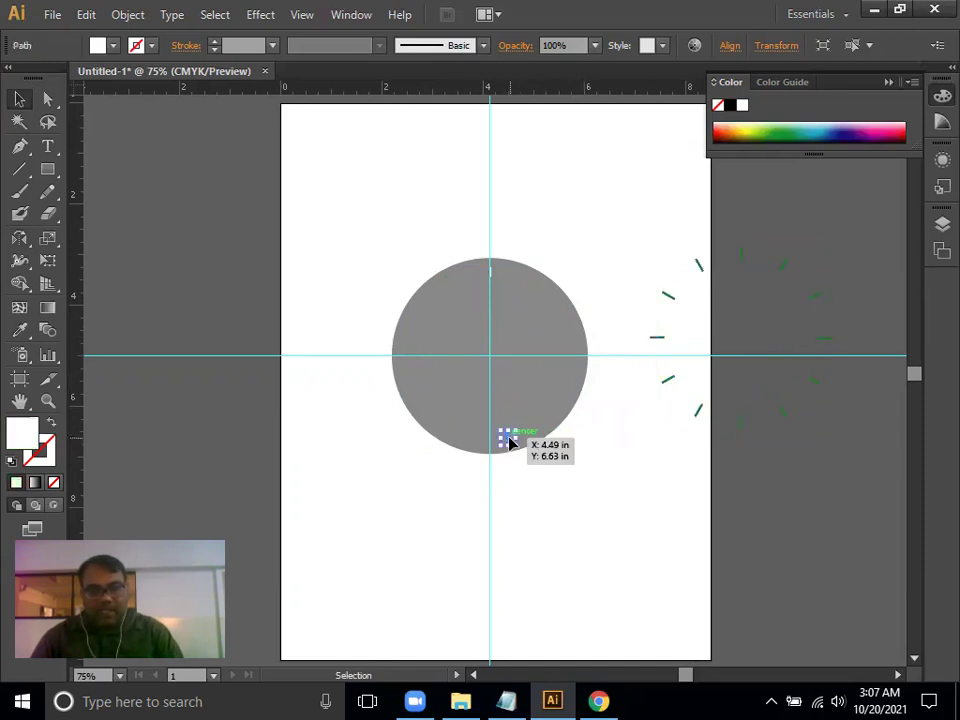
# Zoom in on the small white marker at the top of the circle
pyautogui.moveTo(520, 332); pyautogui.dragTo(525, 443)
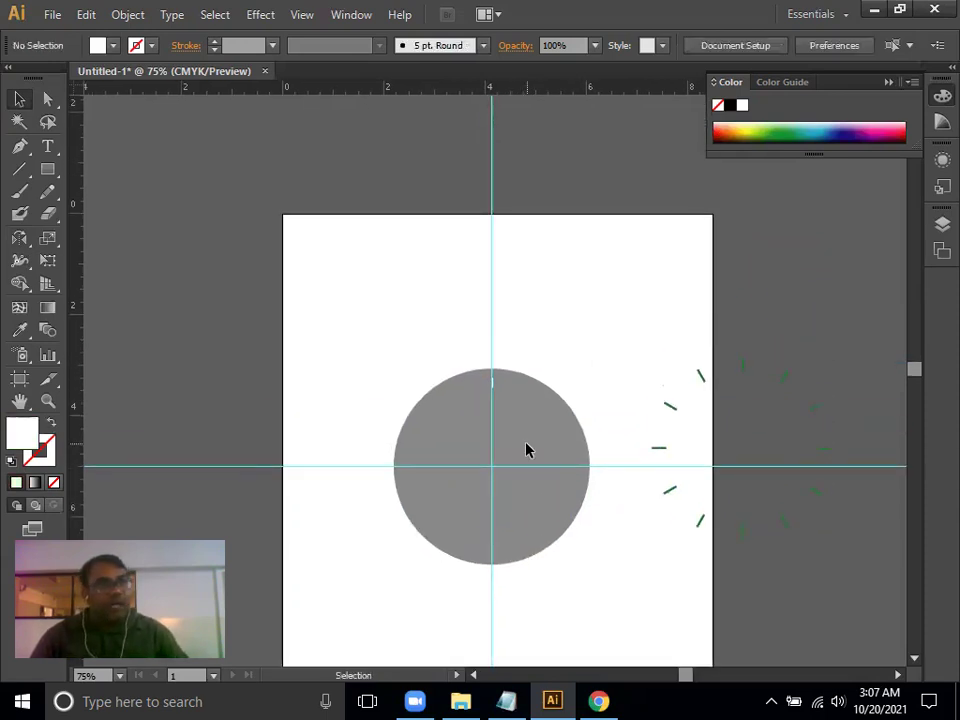
pyautogui.hotkey('ctrl', '=')
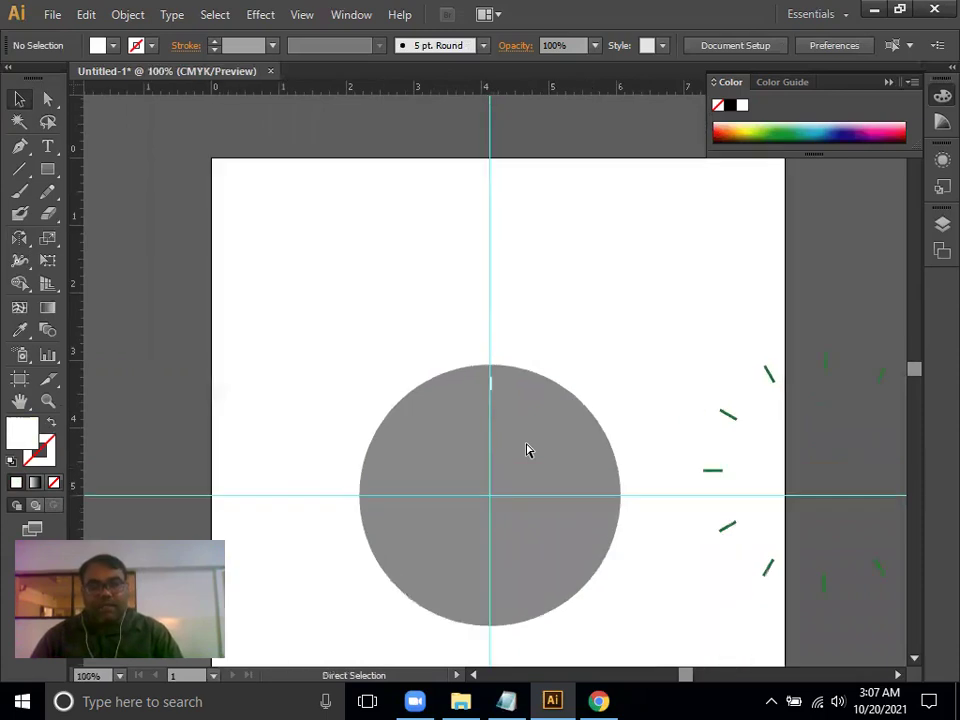
pyautogui.hotkey('ctrl', '=')
pyautogui.hotkey('ctrl', '=')
pyautogui.hotkey('ctrl', '=')
pyautogui.moveTo(497, 418); pyautogui.dragTo(558, 238)
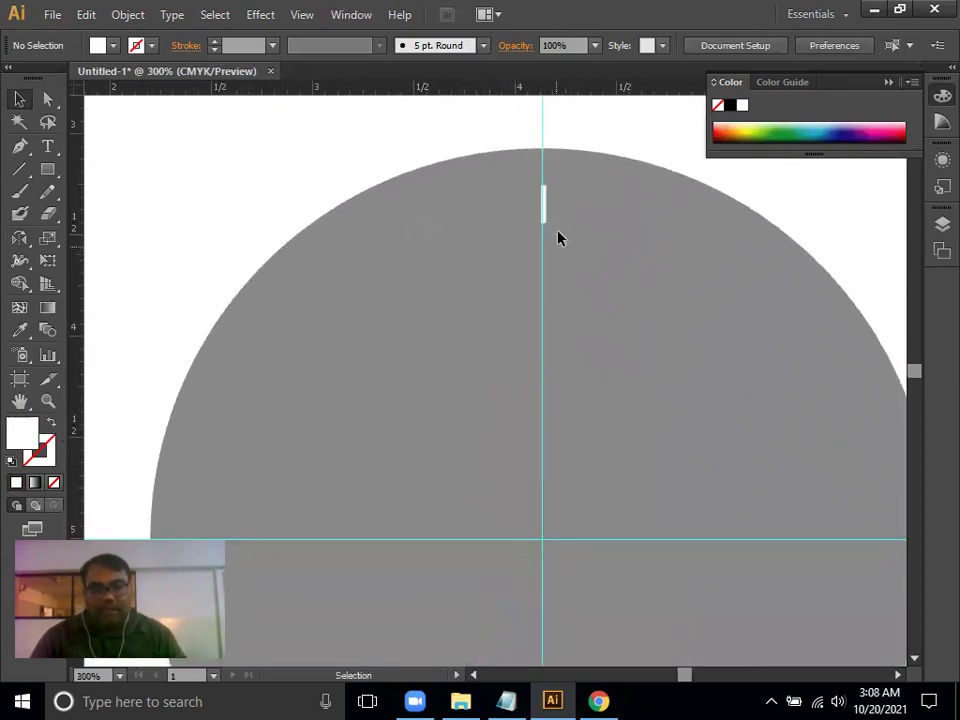
# Nudge the top white marker left and reflect a copy about the circle's centre
pyautogui.click(543, 213)
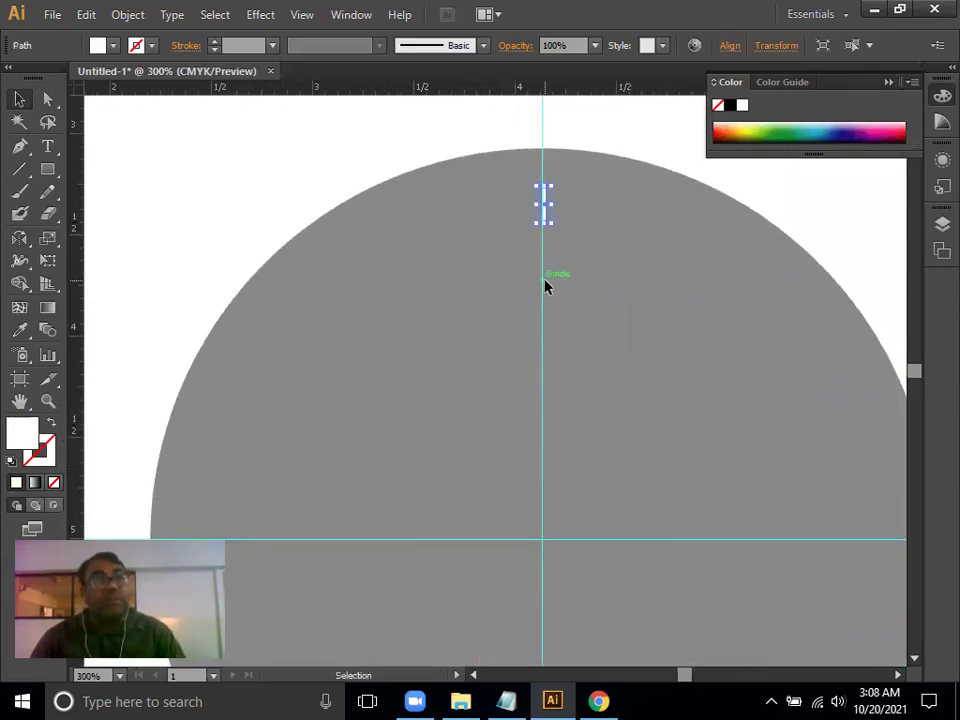
pyautogui.press('Left')
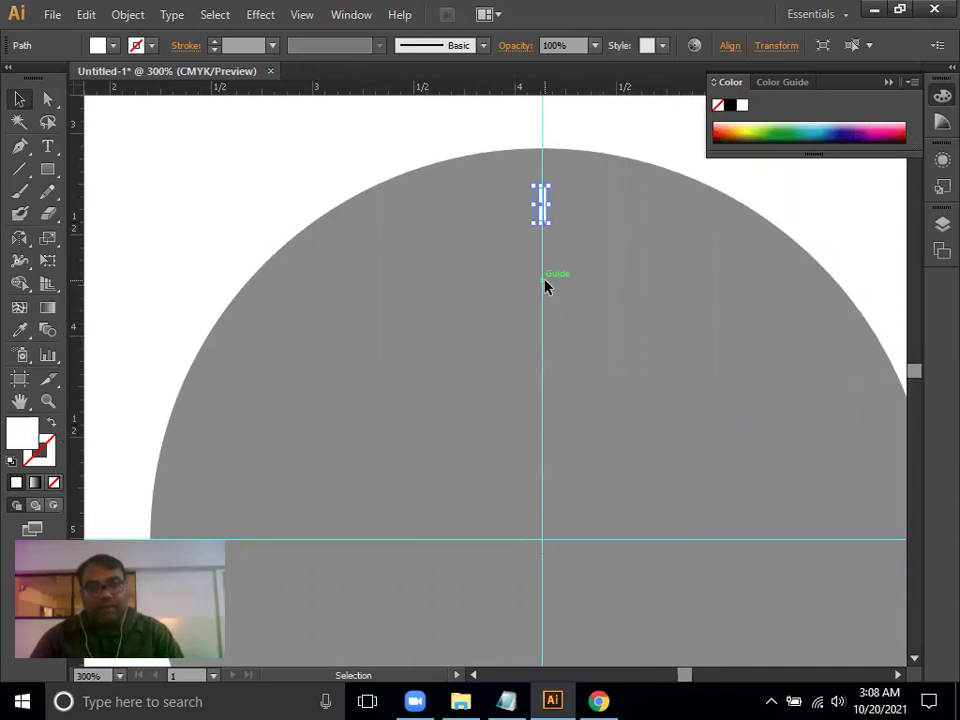
pyautogui.moveTo(545, 286); pyautogui.dragTo(592, 364)
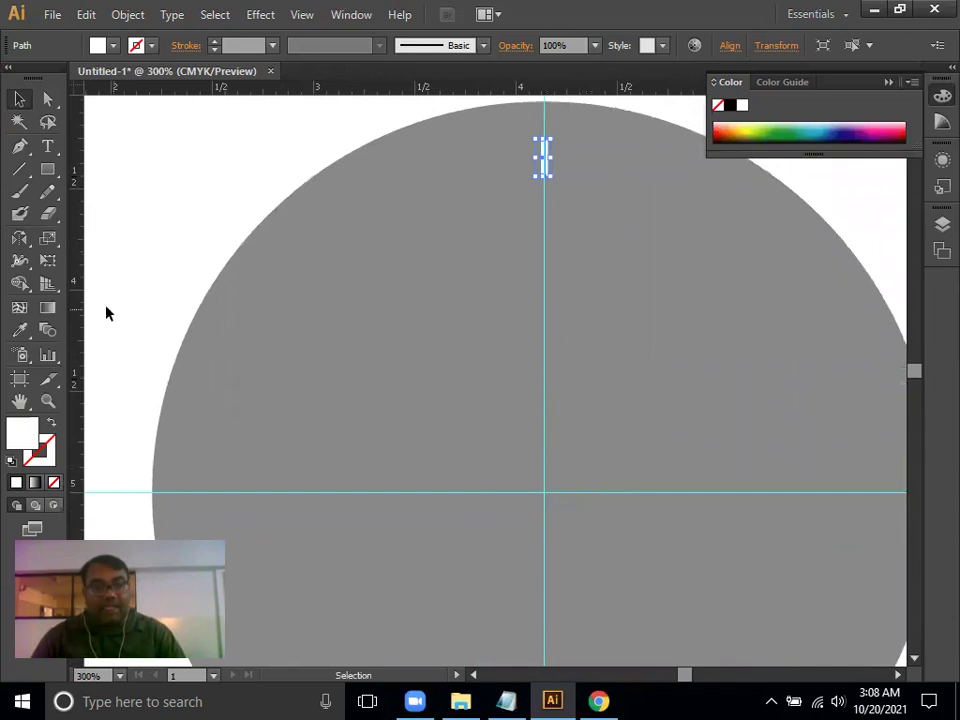
pyautogui.click(21, 242)
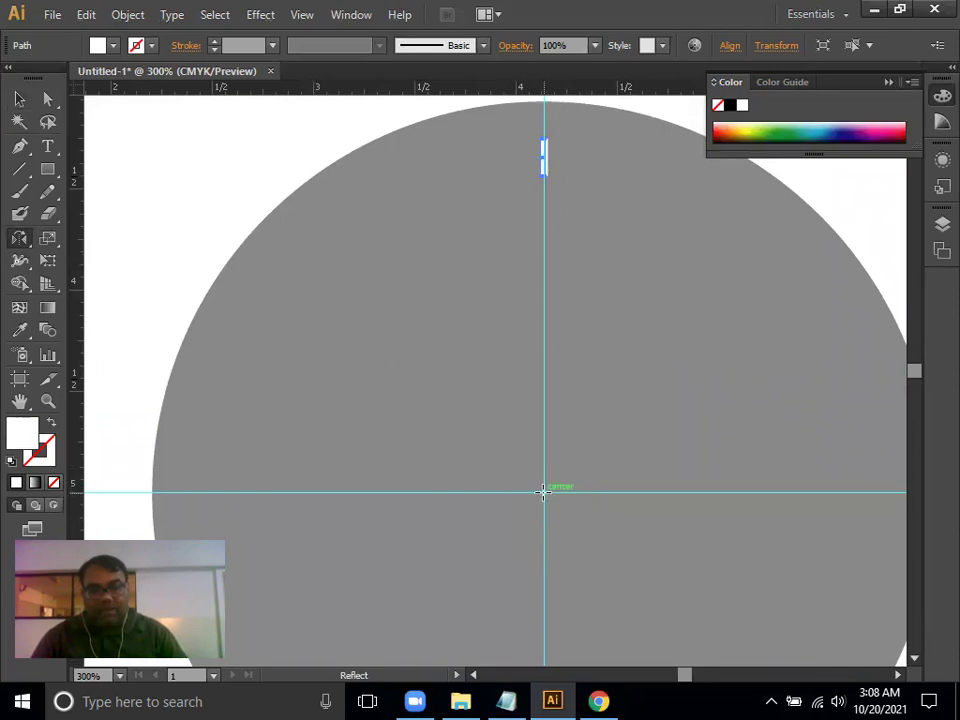
pyautogui.keyDown('alt'); pyautogui.click(542, 491); pyautogui.keyUp('alt')
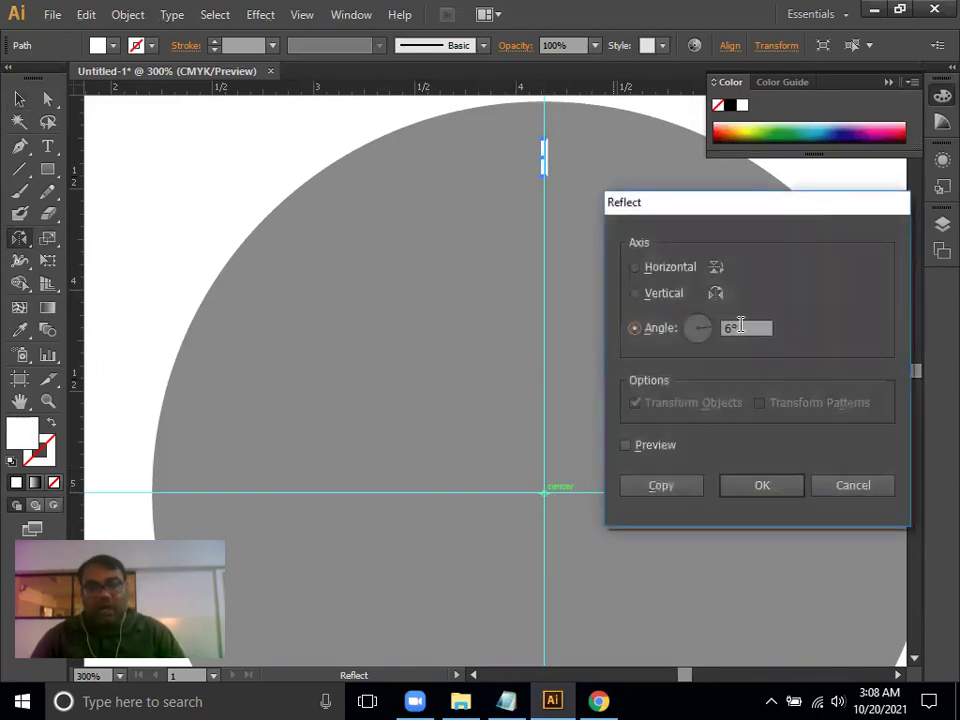
pyautogui.click(662, 485)
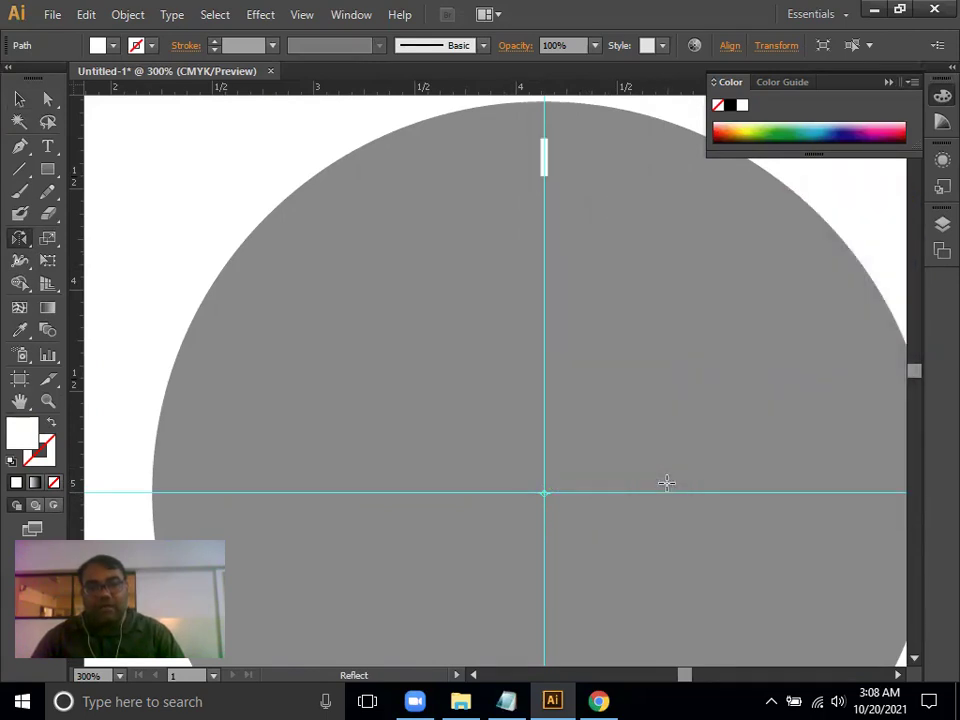
# Inspect the mirrored copy near the bottom and move the reflect reference point to the circle's edge
pyautogui.scroll(-1, 543, 245)
pyautogui.scroll(-3, 570, 184)
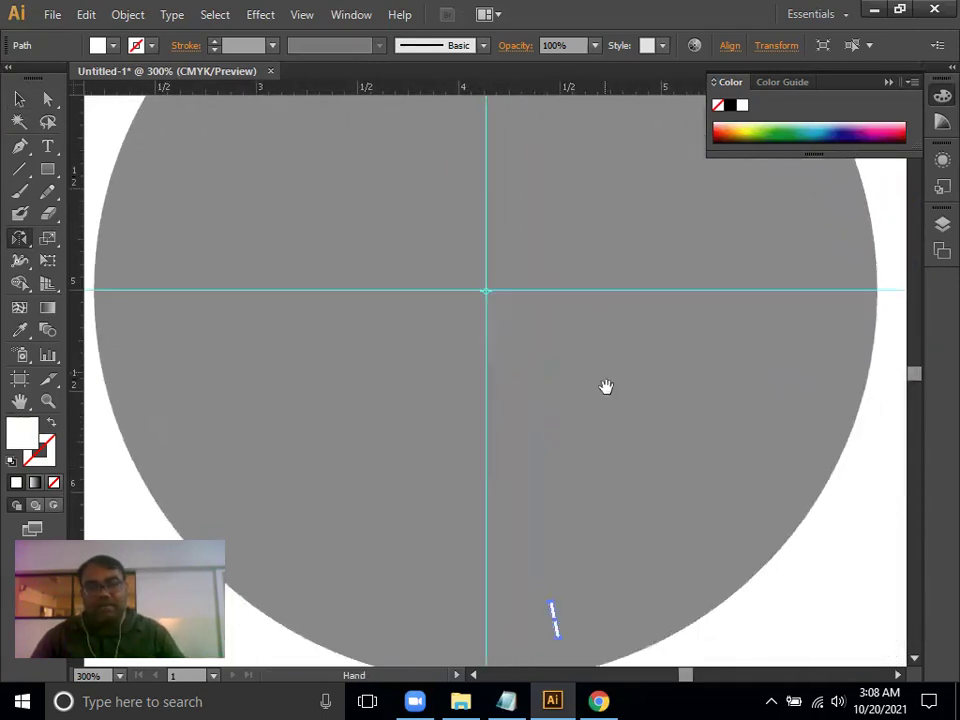
pyautogui.scroll(-3, 606, 388)
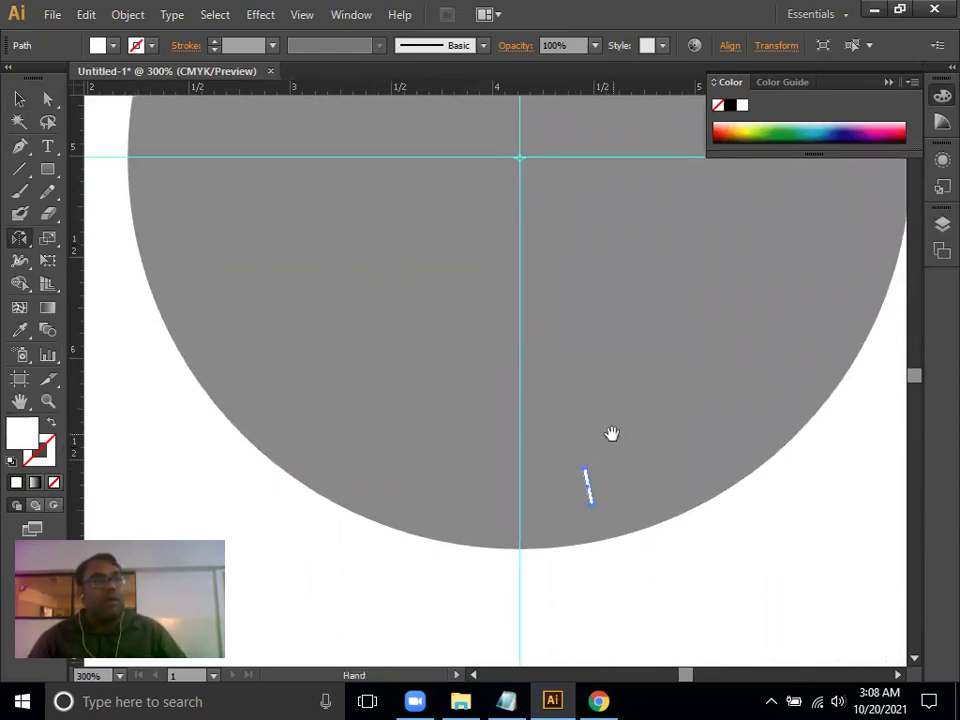
pyautogui.moveTo(611, 435); pyautogui.dragTo(544, 602)
pyautogui.moveTo(563, 405)
pyautogui.mouseDown()
pyautogui.moveTo(604, 636)
pyautogui.moveTo(564, 362)
pyautogui.mouseUp()
pyautogui.moveTo(585, 508); pyautogui.dragTo(549, 566)
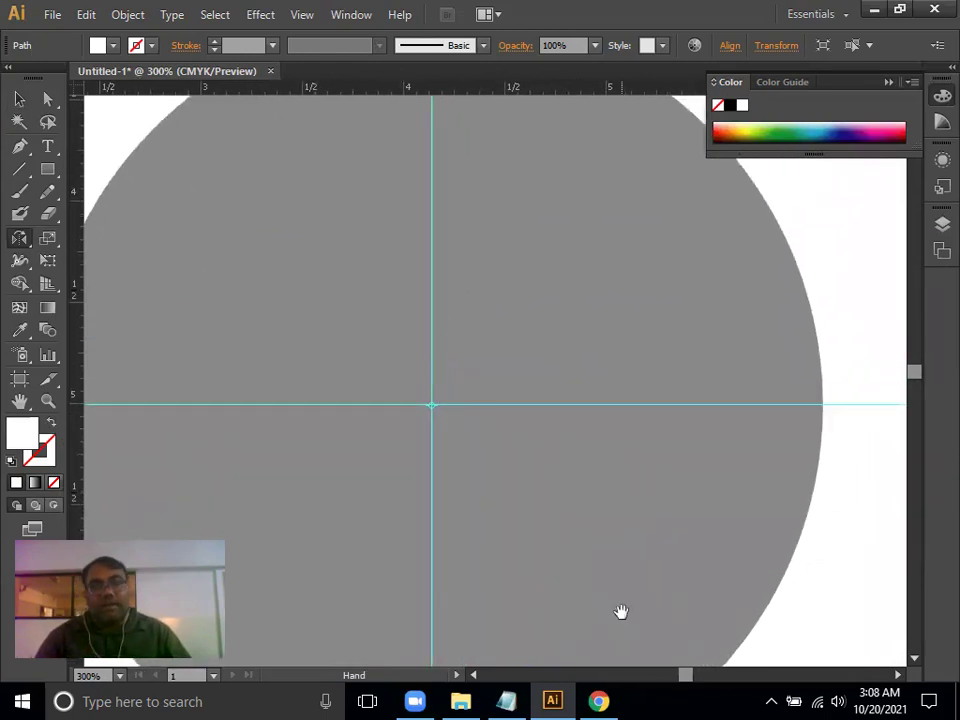
pyautogui.moveTo(619, 613); pyautogui.dragTo(631, 383)
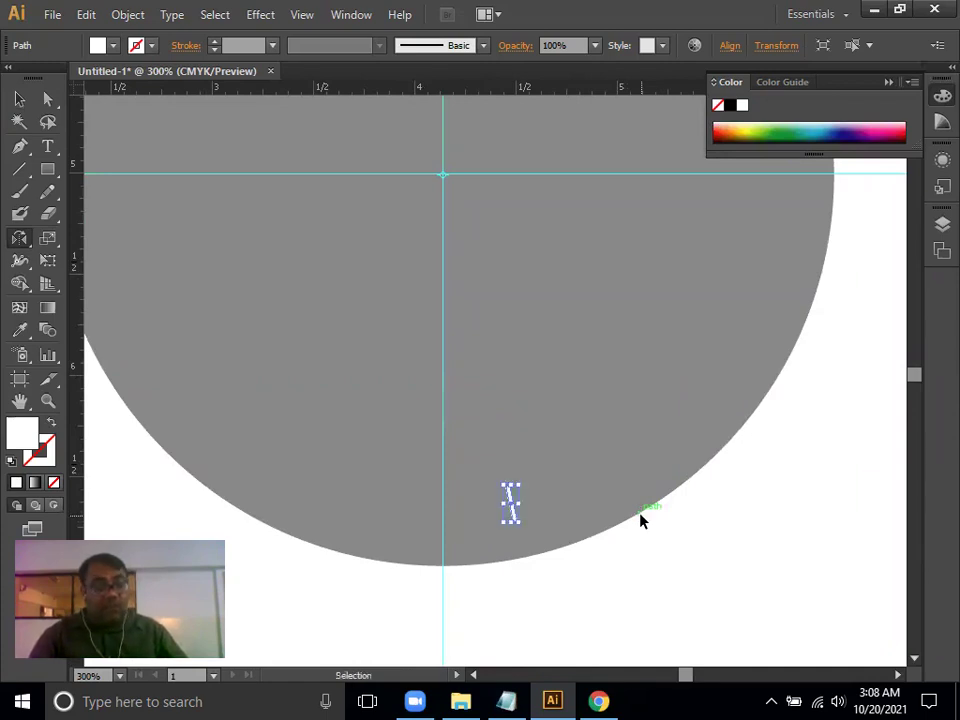
pyautogui.click(641, 516)
# Cancel the Save dialog and pan back to the top of the circle
pyautogui.hotkey('ctrl', 's')
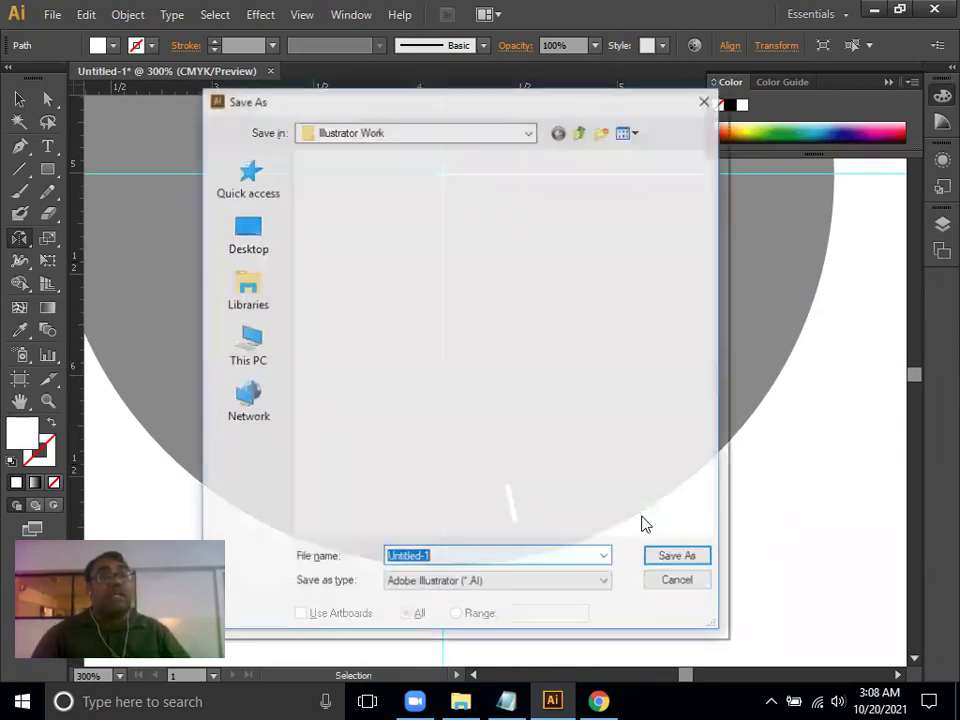
pyautogui.click(692, 582)
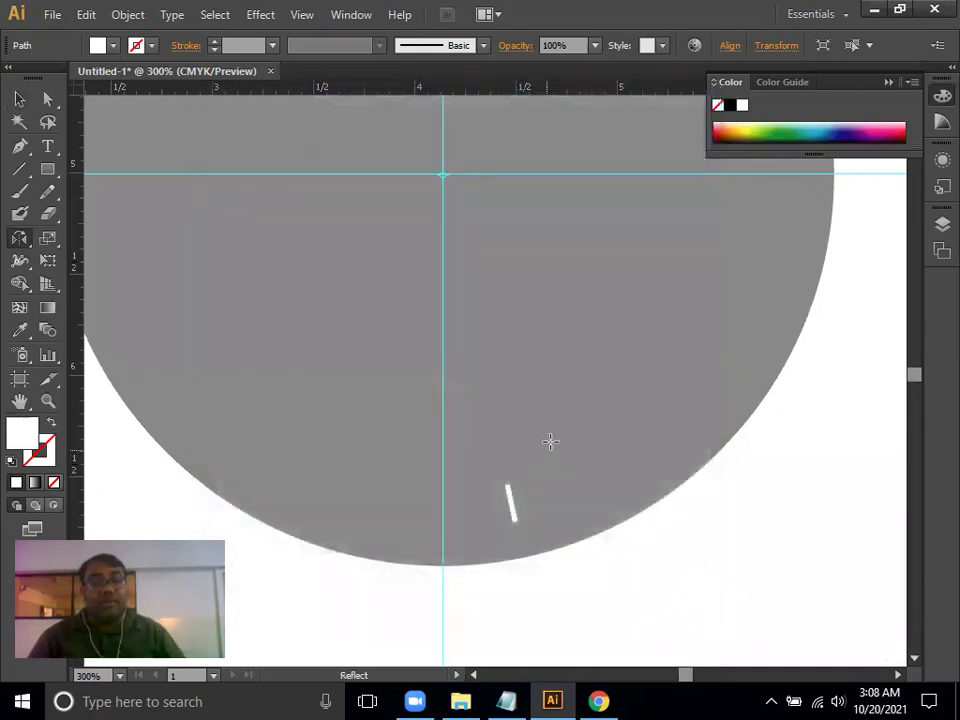
pyautogui.moveTo(565, 492); pyautogui.dragTo(596, 579)
pyautogui.moveTo(551, 449); pyautogui.dragTo(619, 589)
pyautogui.moveTo(578, 343); pyautogui.dragTo(602, 529)
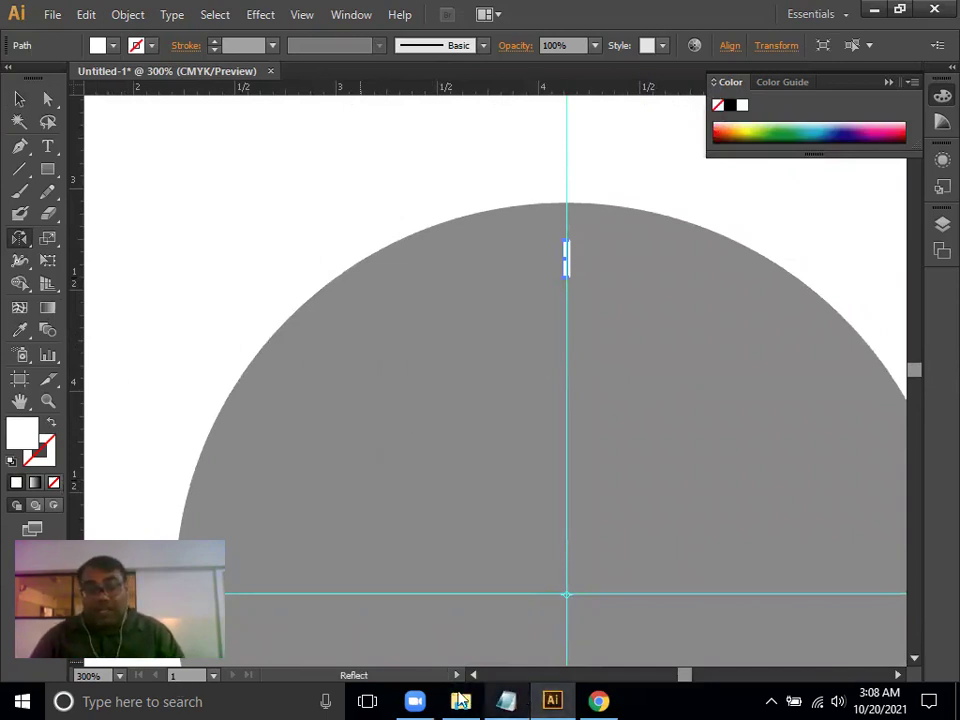
pyautogui.press('super+r')
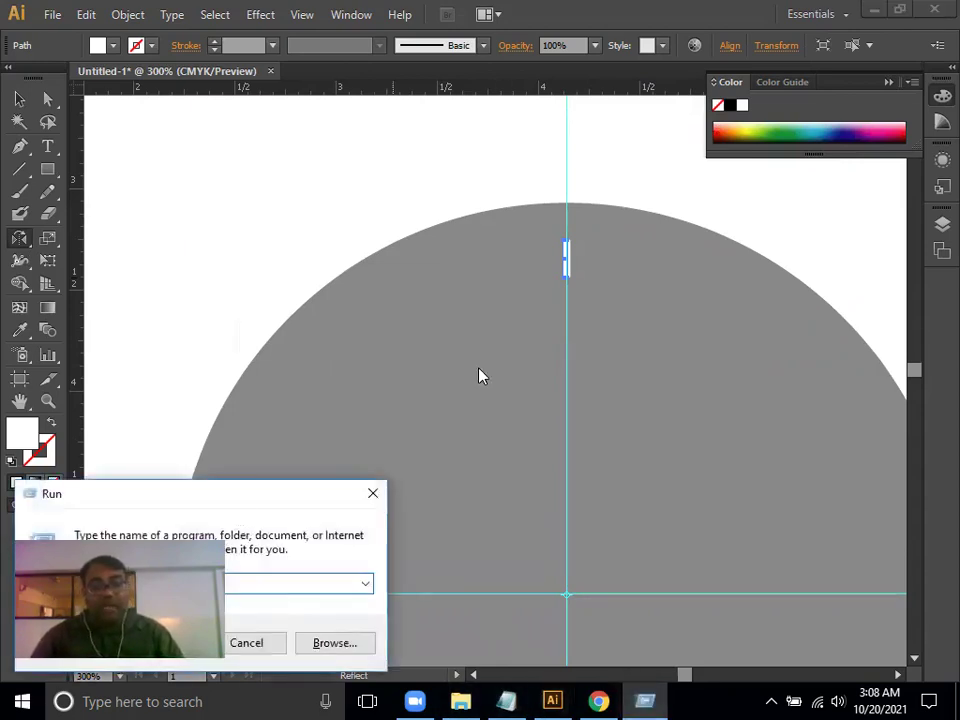
pyautogui.click(435, 388)
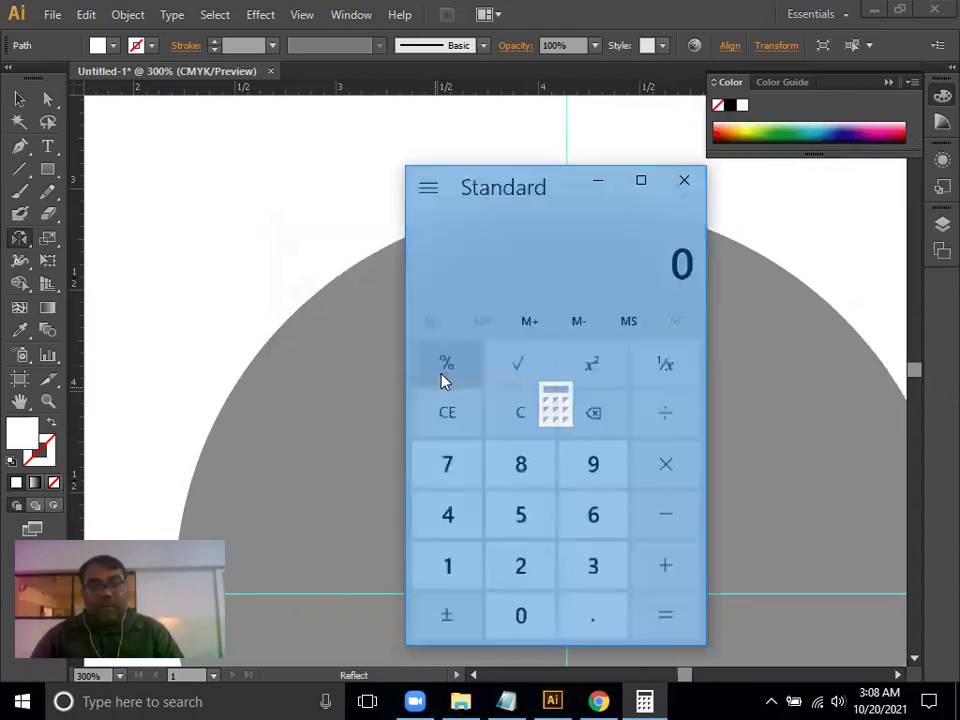
pyautogui.click(594, 573)
pyautogui.click(595, 525)
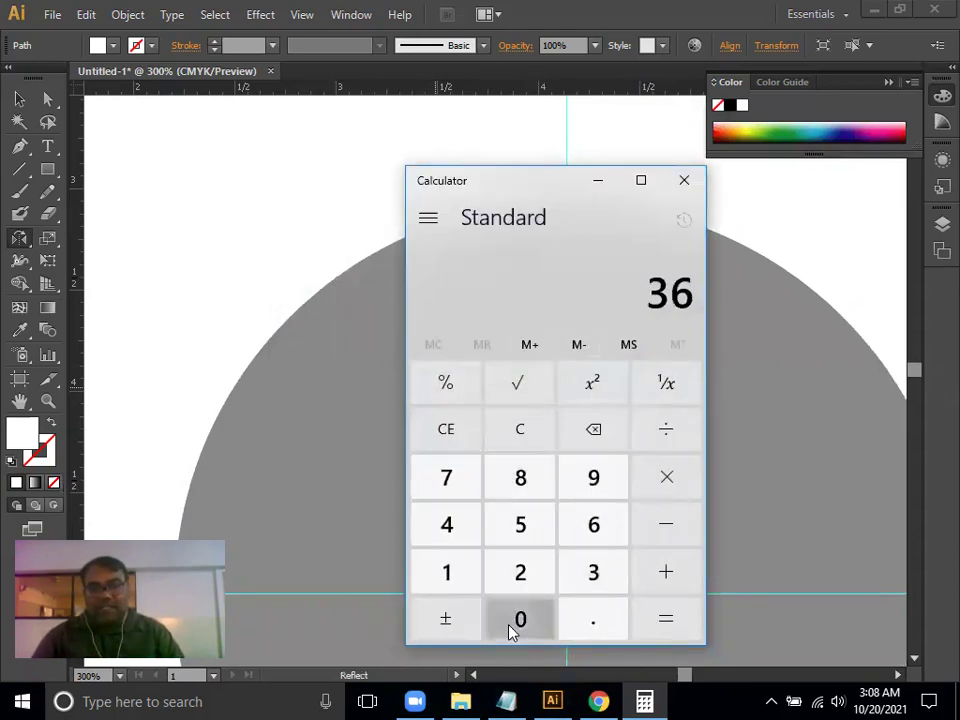
pyautogui.click(520, 619)
pyautogui.click(669, 430)
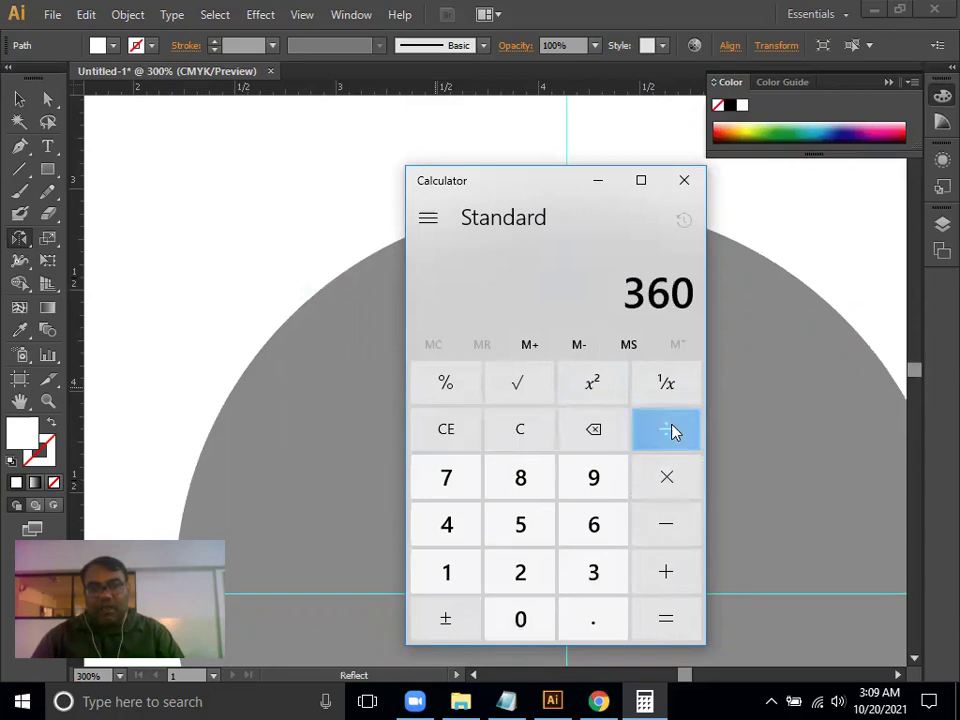
pyautogui.click(592, 530)
pyautogui.click(519, 625)
pyautogui.click(675, 628)
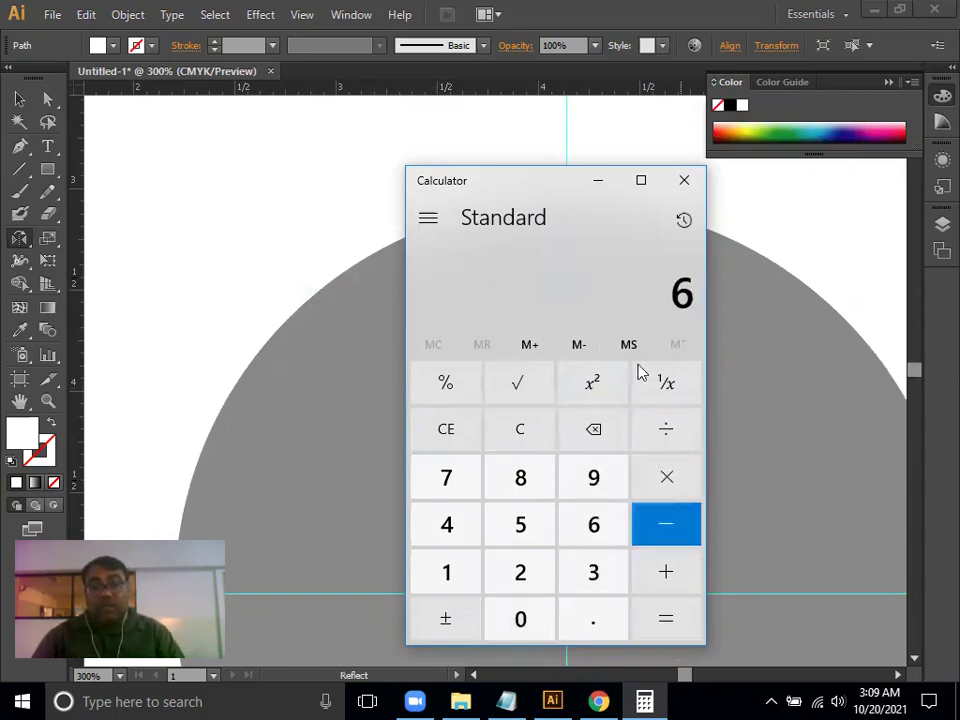
pyautogui.click(683, 181)
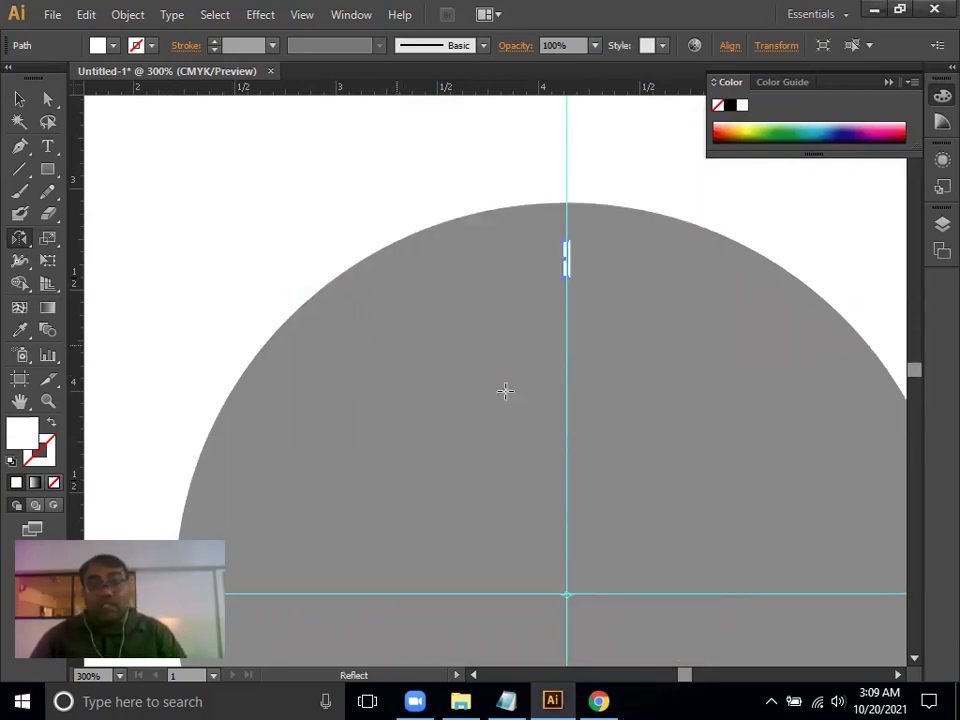
# Switch from the Reflect tool to the Rotate tool, framing the top marker and centre guides
pyautogui.moveTo(606, 559); pyautogui.dragTo(595, 481)
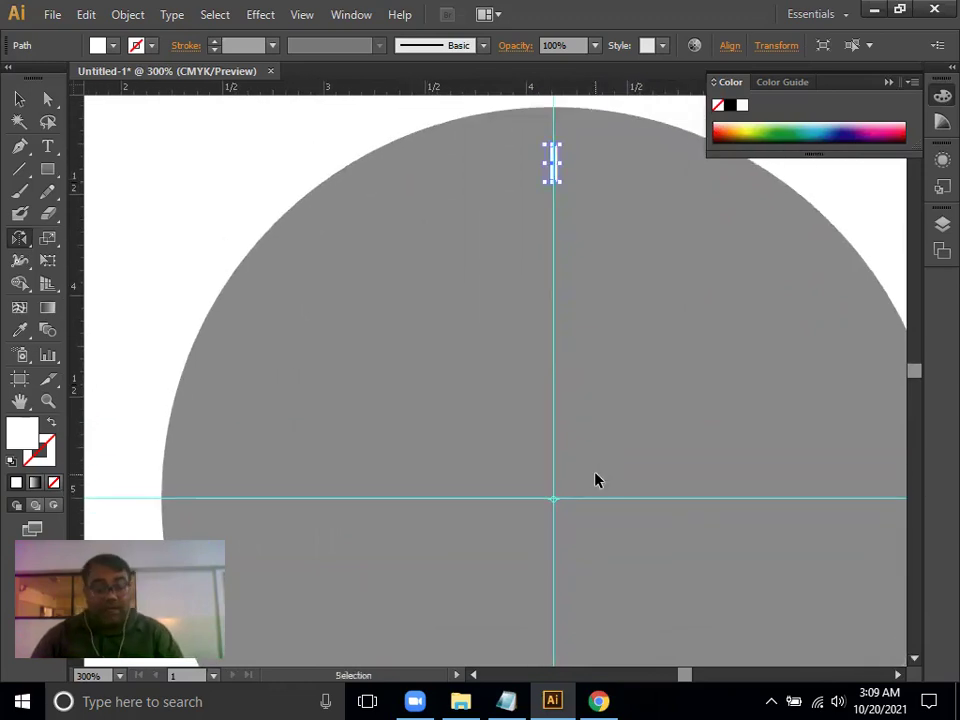
pyautogui.hotkey('ctrl', '-')
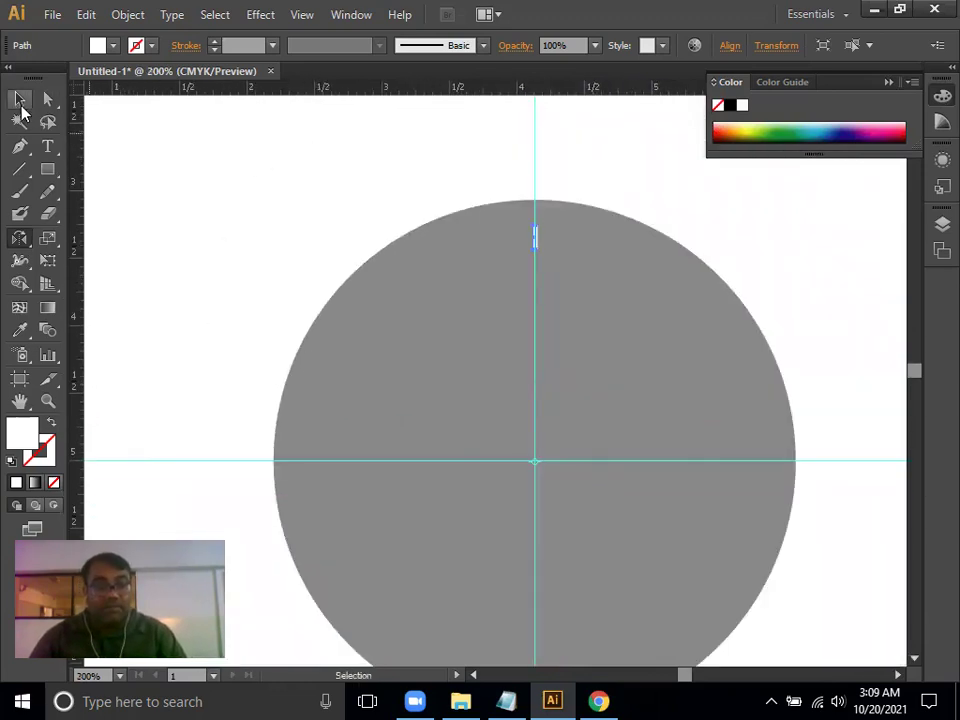
pyautogui.moveTo(19, 240); pyautogui.dragTo(62, 240)
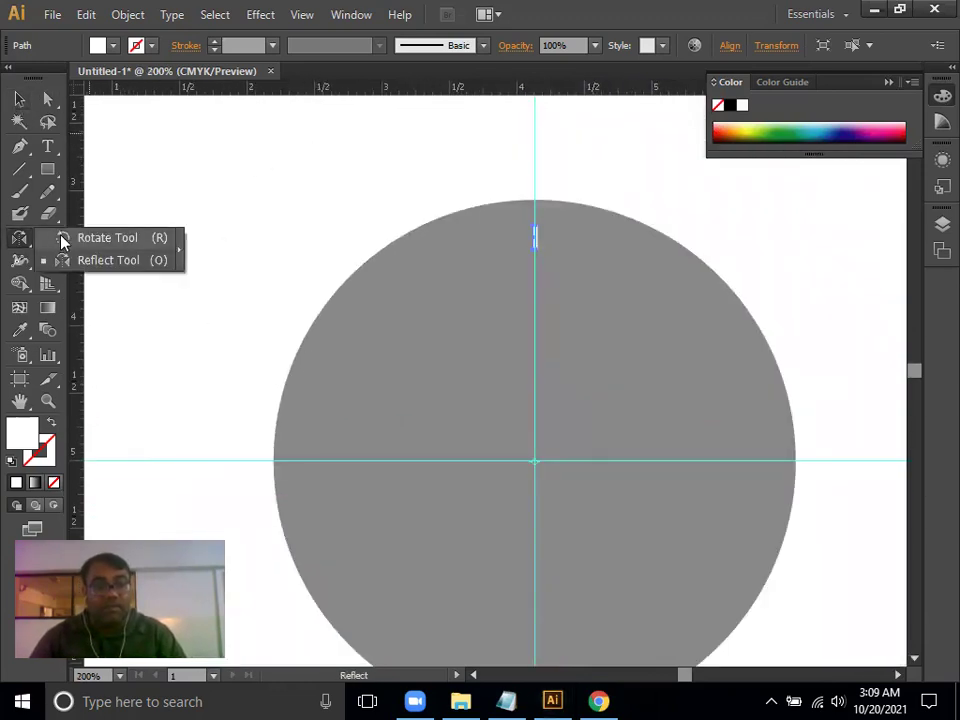
pyautogui.click(86, 240)
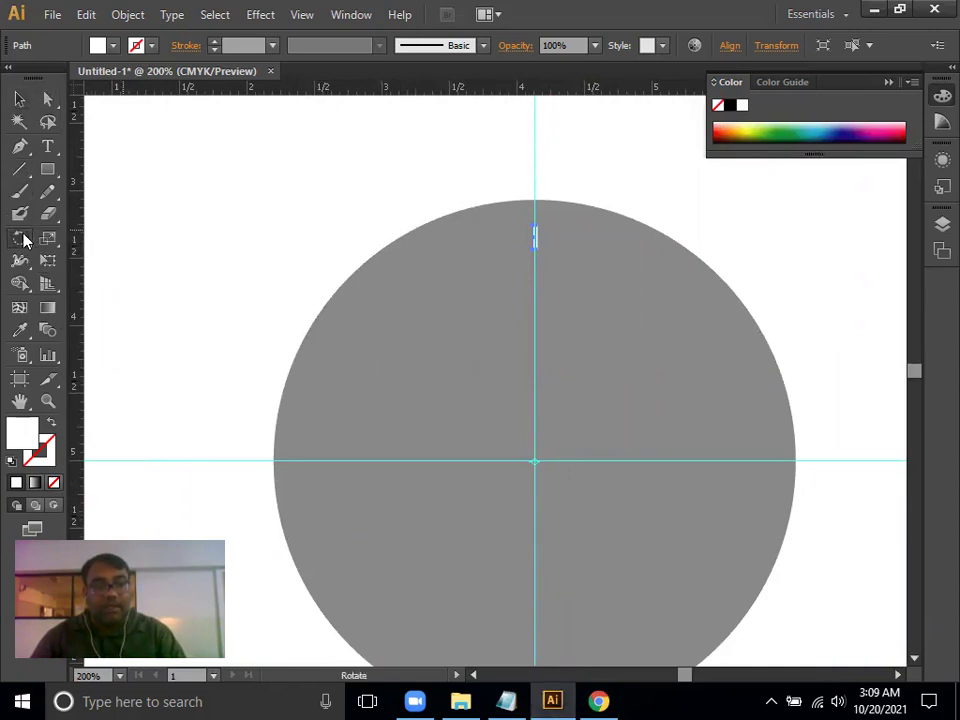
pyautogui.moveTo(24, 240); pyautogui.dragTo(77, 263)
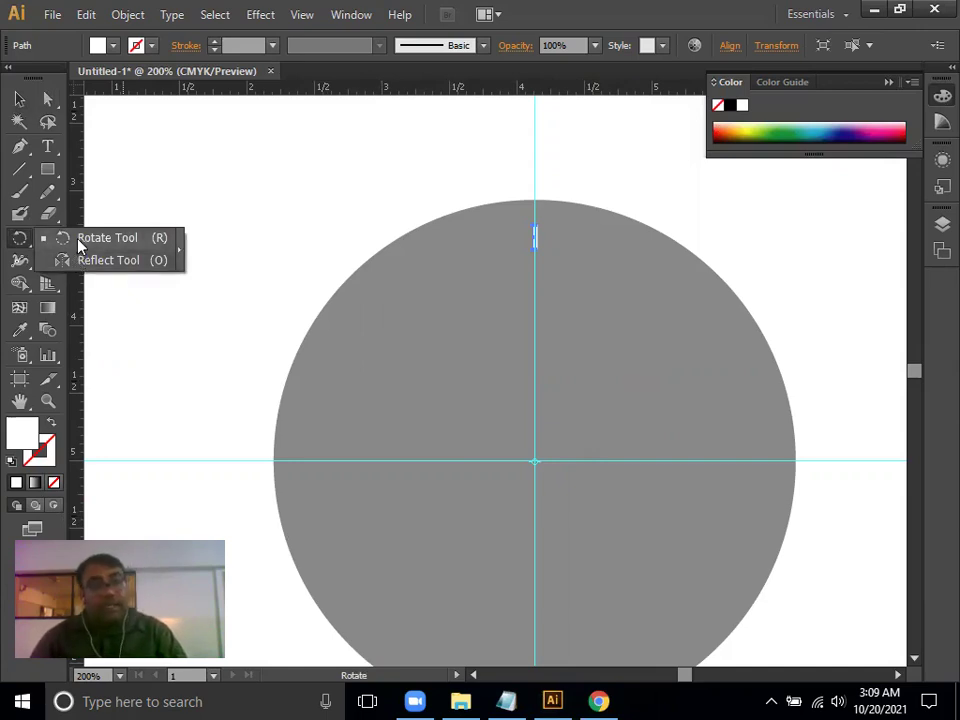
pyautogui.click(79, 243)
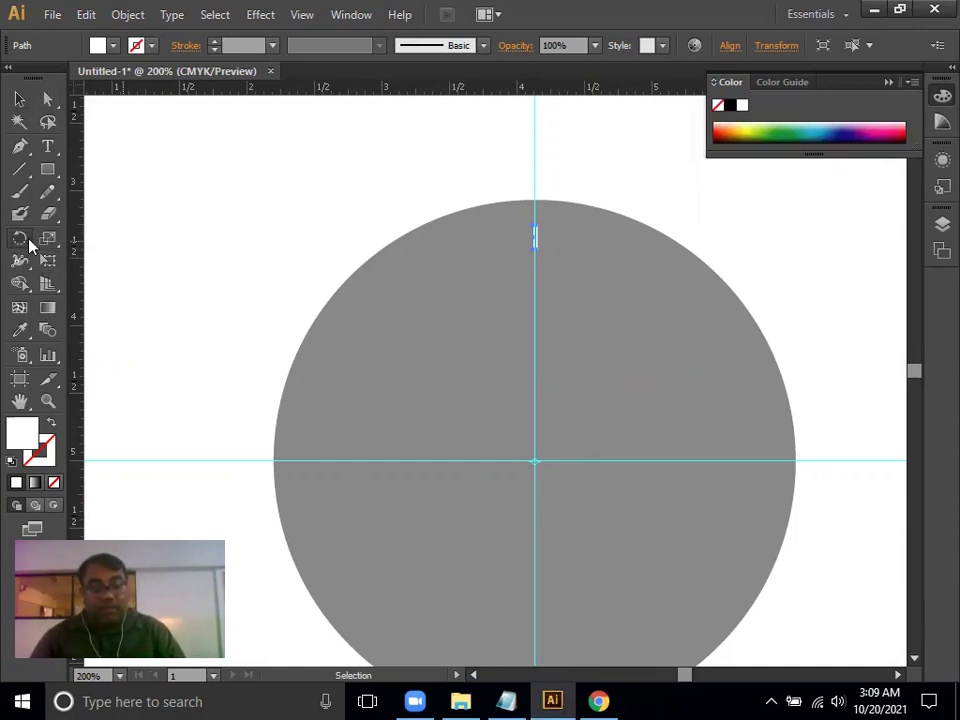
pyautogui.hotkey('ctrl', '=')
pyautogui.moveTo(345, 294); pyautogui.dragTo(347, 327)
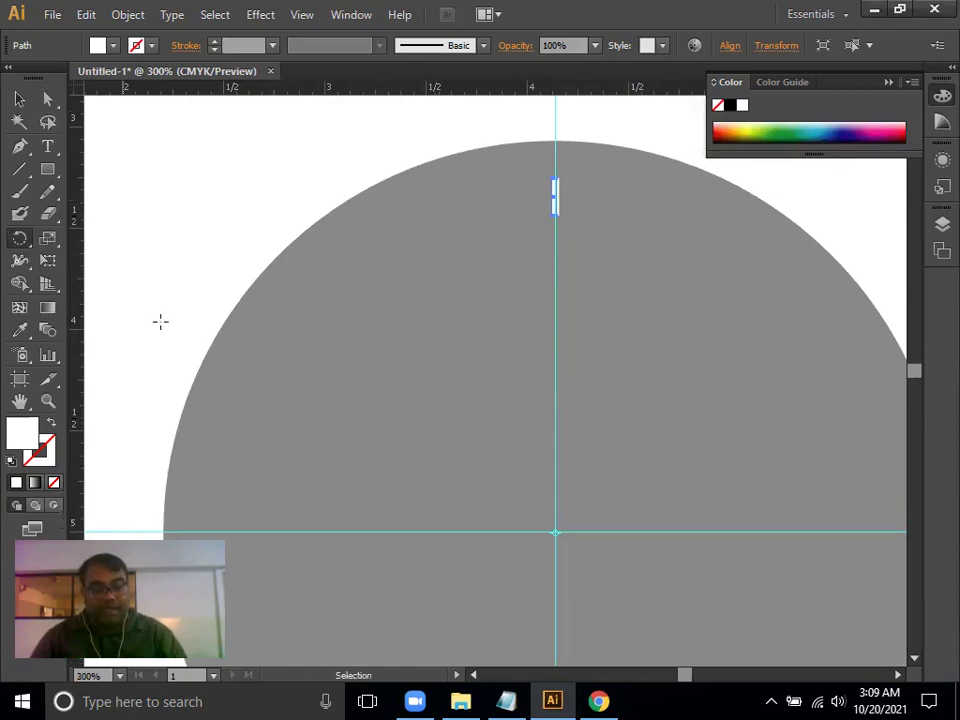
# Rotate a 6° copy of the tick about the circle centre, repeat it four times, then deselect
pyautogui.keyDown('alt'); pyautogui.click(555, 531); pyautogui.keyUp('alt')
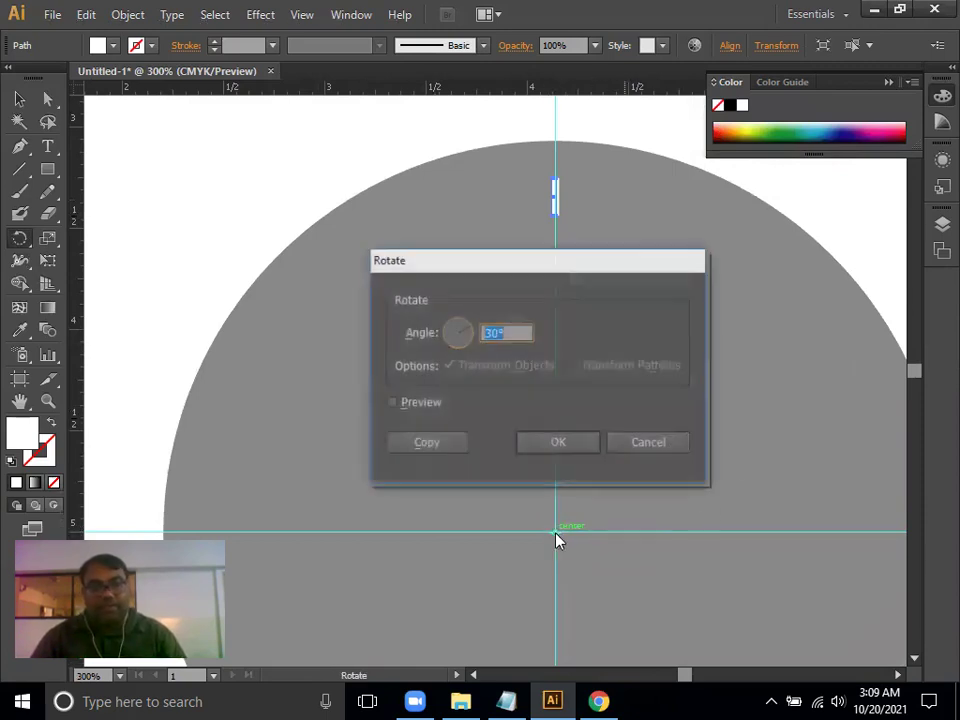
pyautogui.write('6')
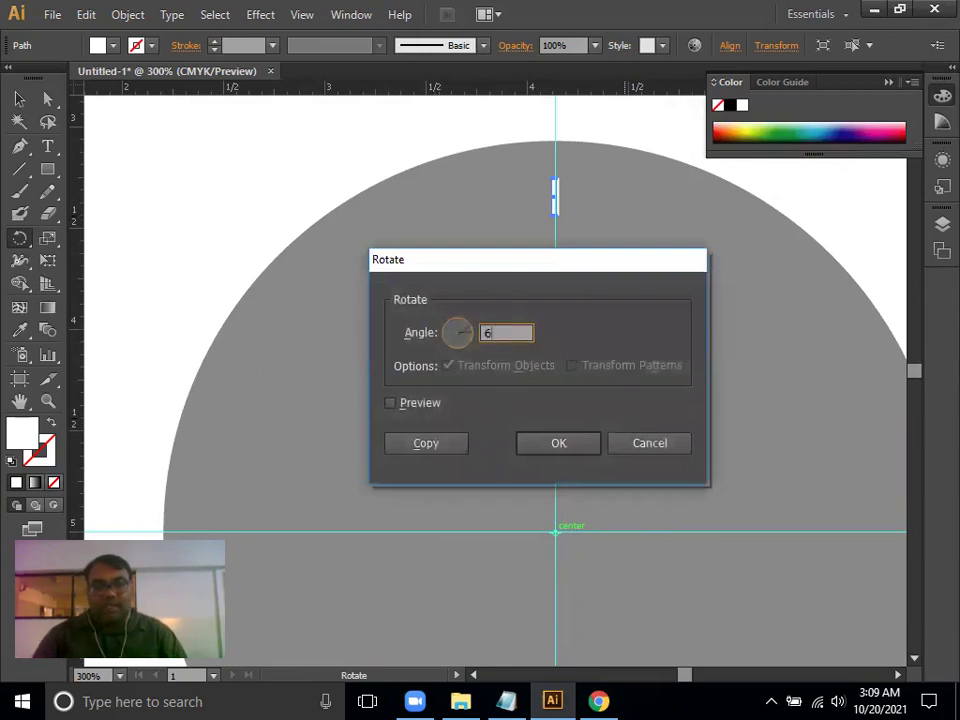
pyautogui.click(448, 444)
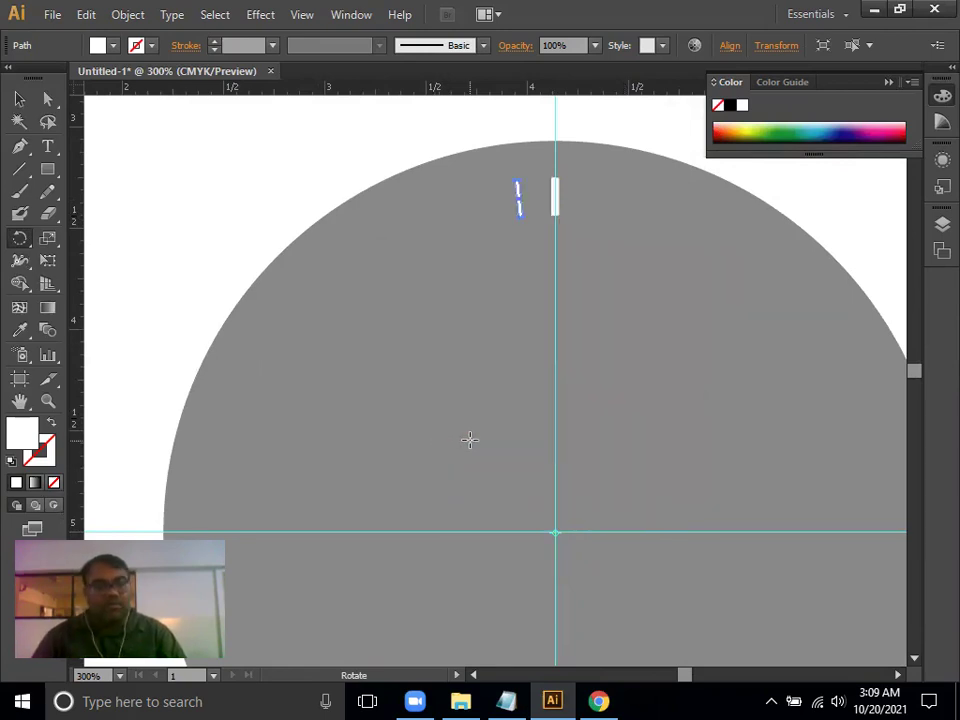
pyautogui.hotkey('ctrl', 'd')
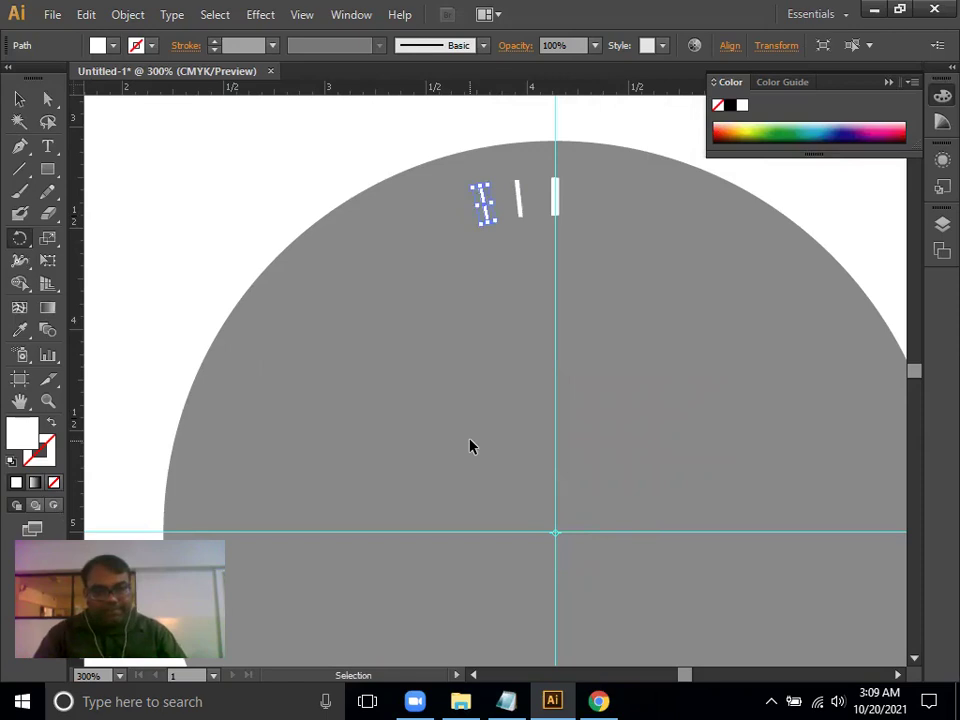
pyautogui.hotkey('ctrl', 'd')
pyautogui.hotkey('ctrl', 'd')
pyautogui.hotkey('ctrl', 'd')
pyautogui.hotkey('ctrl', 'd')
pyautogui.hotkey('ctrl', 'd')
pyautogui.hotkey('ctrl', 'd')
pyautogui.hotkey('ctrl', 'd')
pyautogui.hotkey('ctrl', 'd')
pyautogui.hotkey('ctrl', 'd')
pyautogui.hotkey('ctrl', 'd')
pyautogui.hotkey('ctrl', 'd')
pyautogui.hotkey('ctrl', 'd')
pyautogui.hotkey('ctrl', 'd')
pyautogui.hotkey('ctrl', 'd')
pyautogui.hotkey('ctrl', 'd')
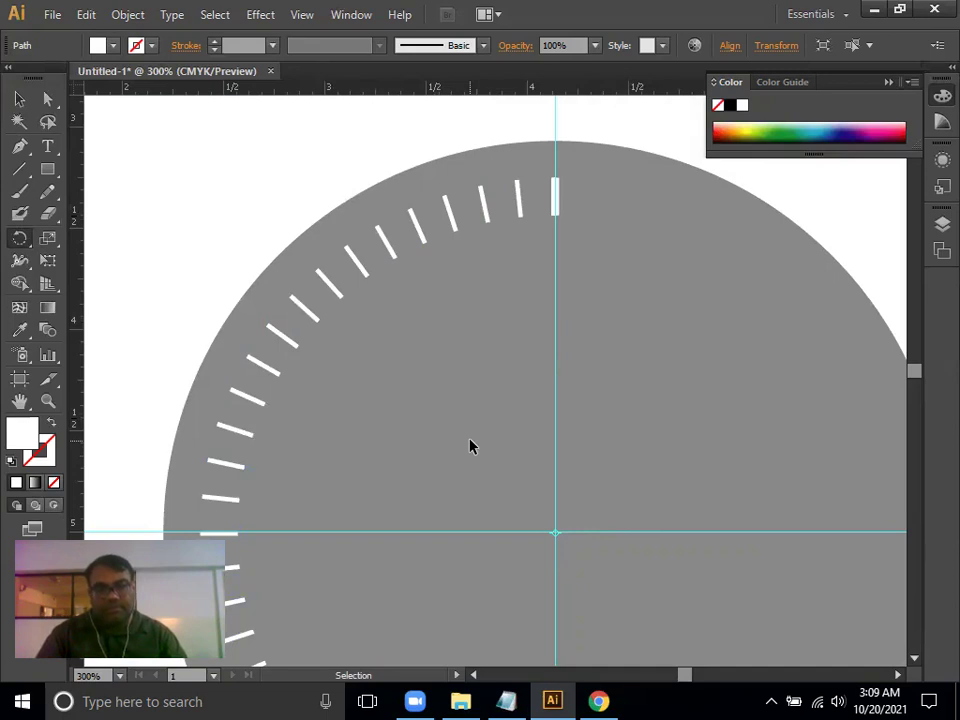
pyautogui.hotkey('ctrl', 'd')
pyautogui.hotkey('ctrl', 'd')
pyautogui.hotkey('ctrl', 'd')
pyautogui.hotkey('ctrl', 'd')
pyautogui.hotkey('ctrl', 'd')
pyautogui.hotkey('ctrl', 'd')
pyautogui.hotkey('ctrl', 'd')
pyautogui.hotkey('ctrl', 'd')
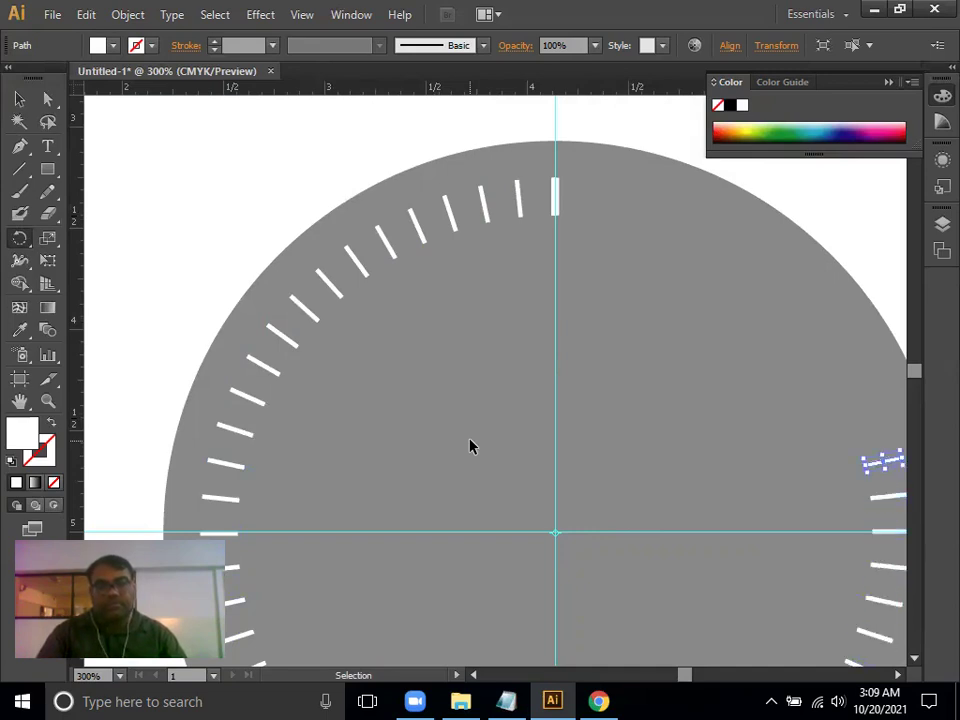
pyautogui.hotkey('ctrl', 'd')
pyautogui.hotkey('ctrl', 'd')
pyautogui.hotkey('ctrl', 'd')
pyautogui.hotkey('ctrl', 'd')
pyautogui.hotkey('ctrl', 'd')
pyautogui.hotkey('ctrl', 'd')
pyautogui.hotkey('ctrl', 'd')
pyautogui.hotkey('ctrl', 'd')
pyautogui.hotkey('ctrl', 'd')
pyautogui.hotkey('ctrl', 'd')
pyautogui.hotkey('ctrl', 'd')
pyautogui.hotkey('ctrl', 'd')
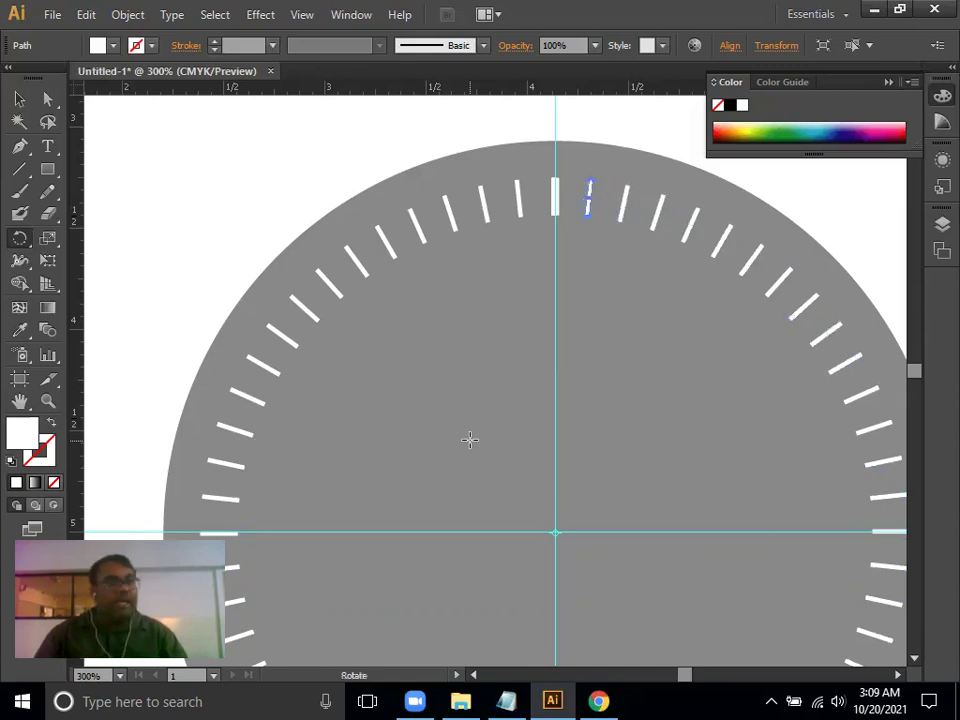
pyautogui.click(20, 99)
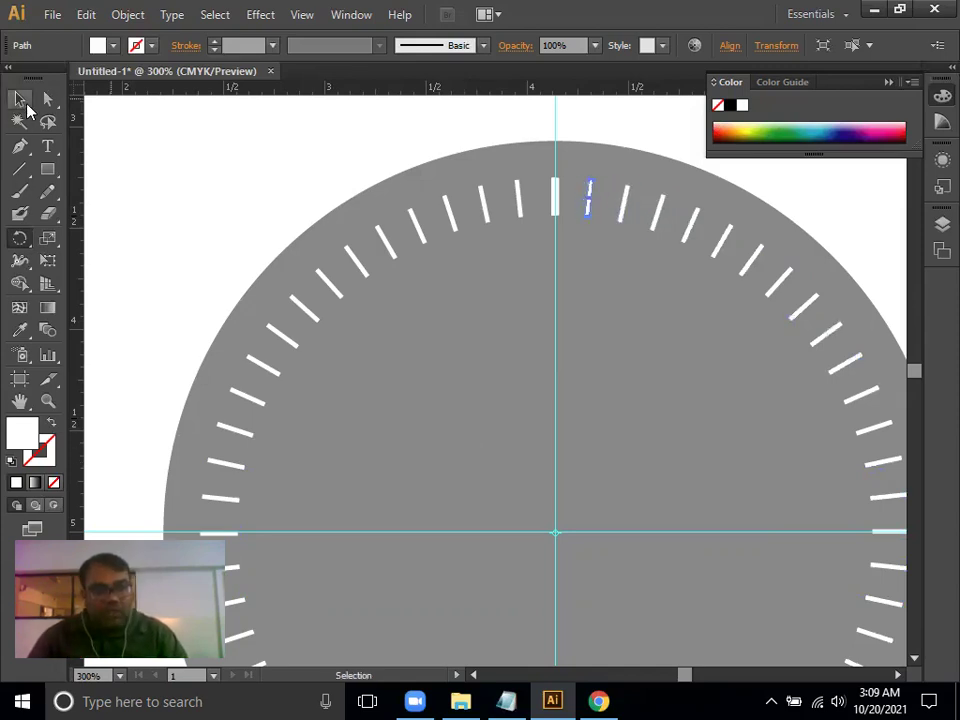
pyautogui.hotkey('ctrl', 'shift', 'a')
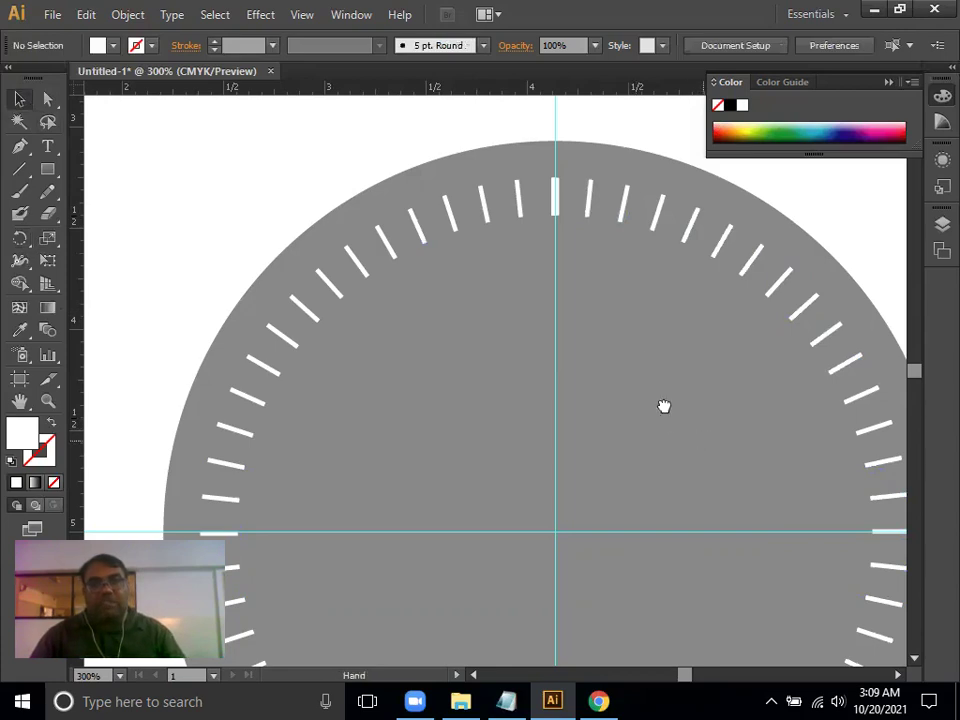
# Drag the green hour-marker group onto the circle, then marquee-select all the markers
pyautogui.moveTo(664, 405); pyautogui.dragTo(441, 238)
pyautogui.hotkey('ctrl', '-')
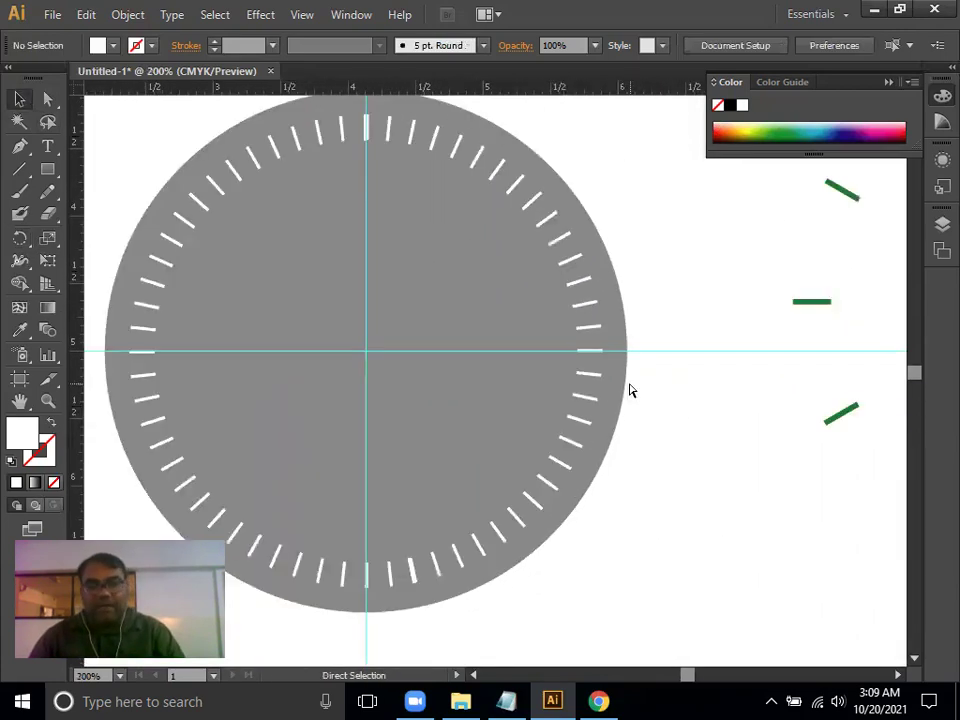
pyautogui.hotkey('ctrl', '-')
pyautogui.moveTo(760, 413)
pyautogui.mouseDown()
pyautogui.moveTo(247, 438)
pyautogui.moveTo(256, 440)
pyautogui.mouseUp()
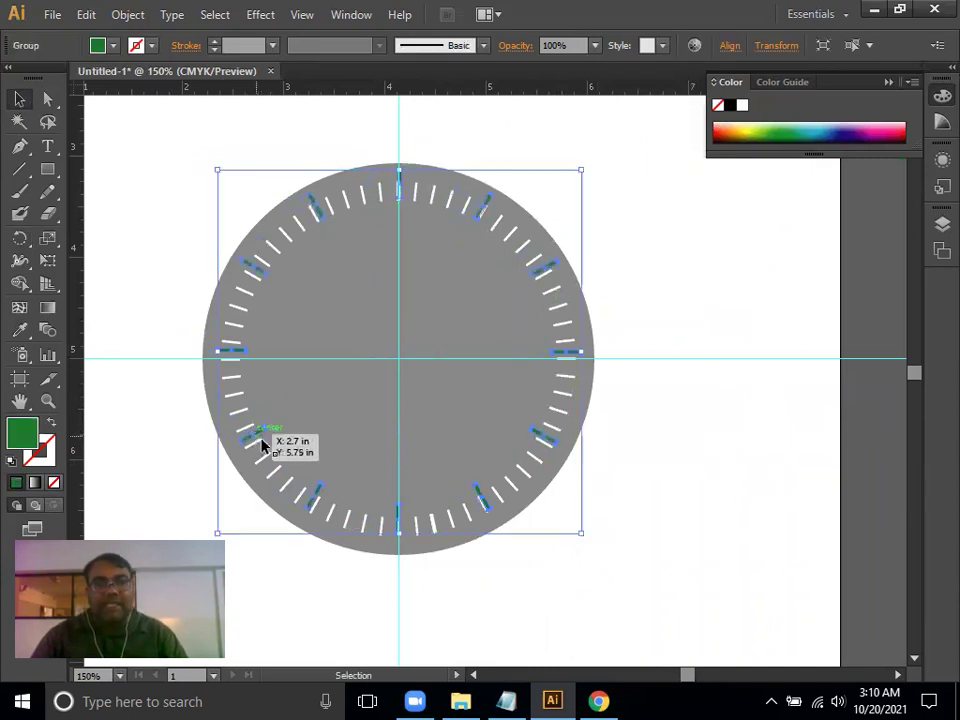
pyautogui.click(715, 438)
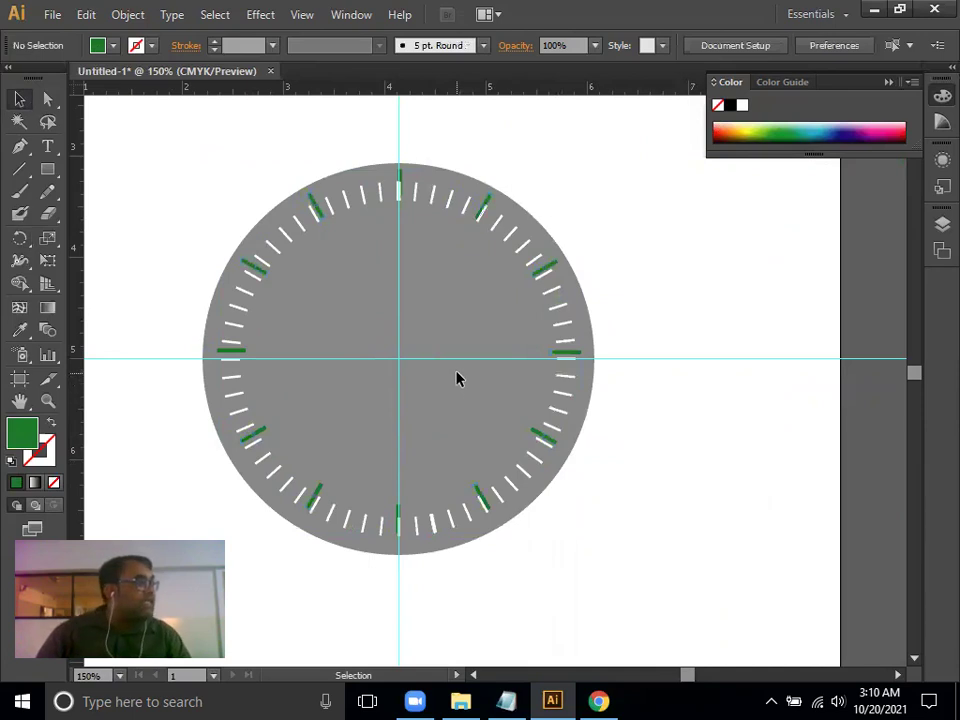
pyautogui.moveTo(135, 139); pyautogui.dragTo(656, 624)
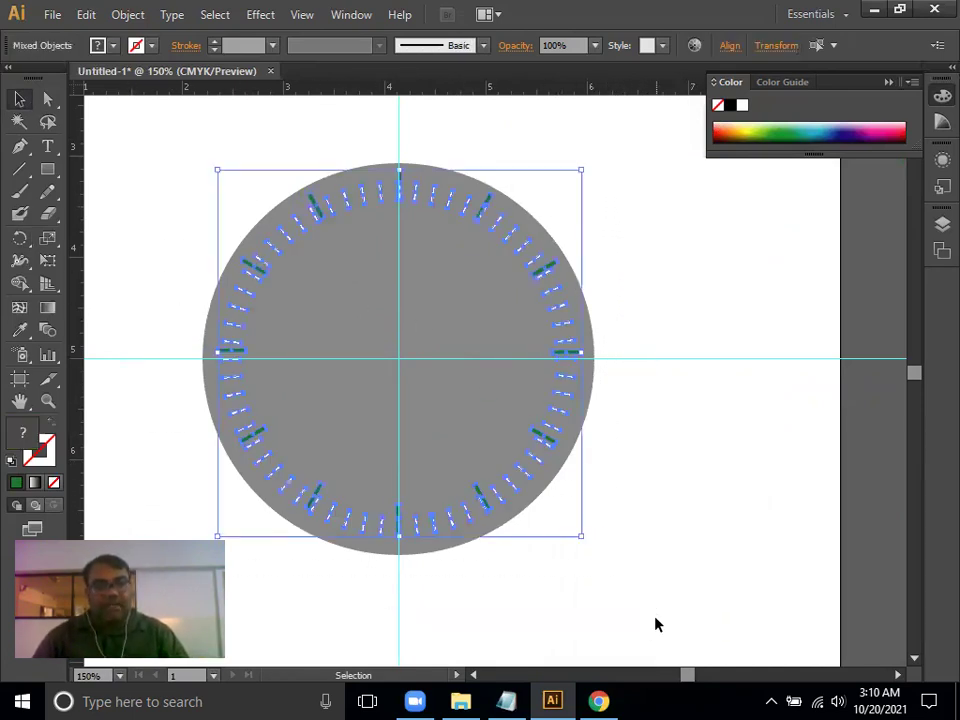
pyautogui.click(681, 537)
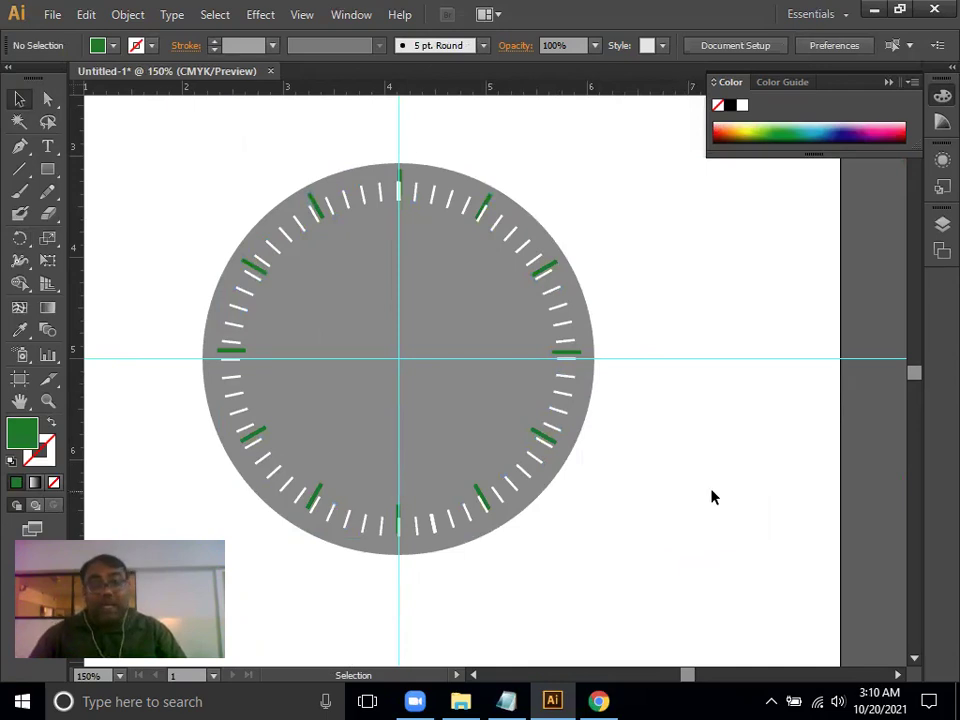
pyautogui.moveTo(129, 107)
pyautogui.mouseDown()
pyautogui.moveTo(368, 290)
pyautogui.moveTo(698, 634)
pyautogui.mouseUp()
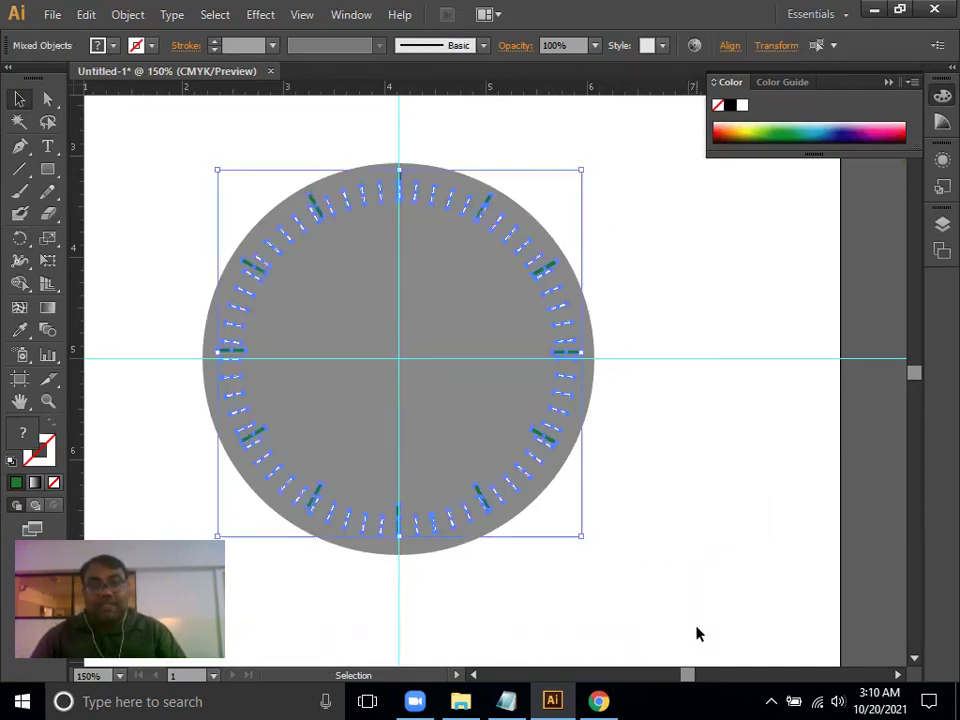
# Bring up the Align panel, trial horizontal and vertical centre alignment, then restore the ring
pyautogui.click(351, 14)
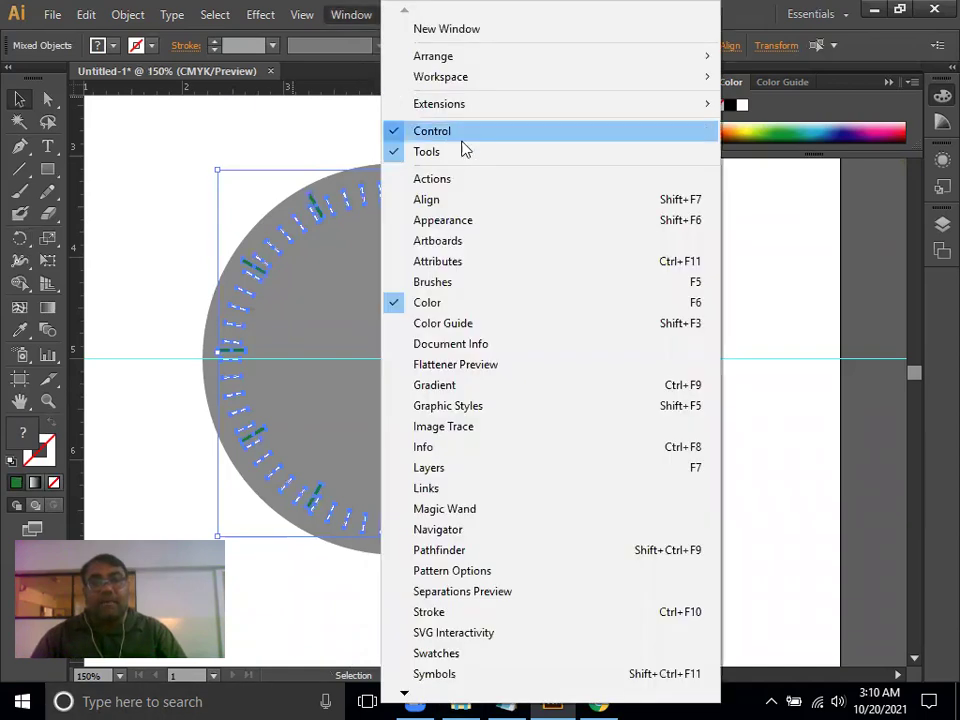
pyautogui.click(498, 207)
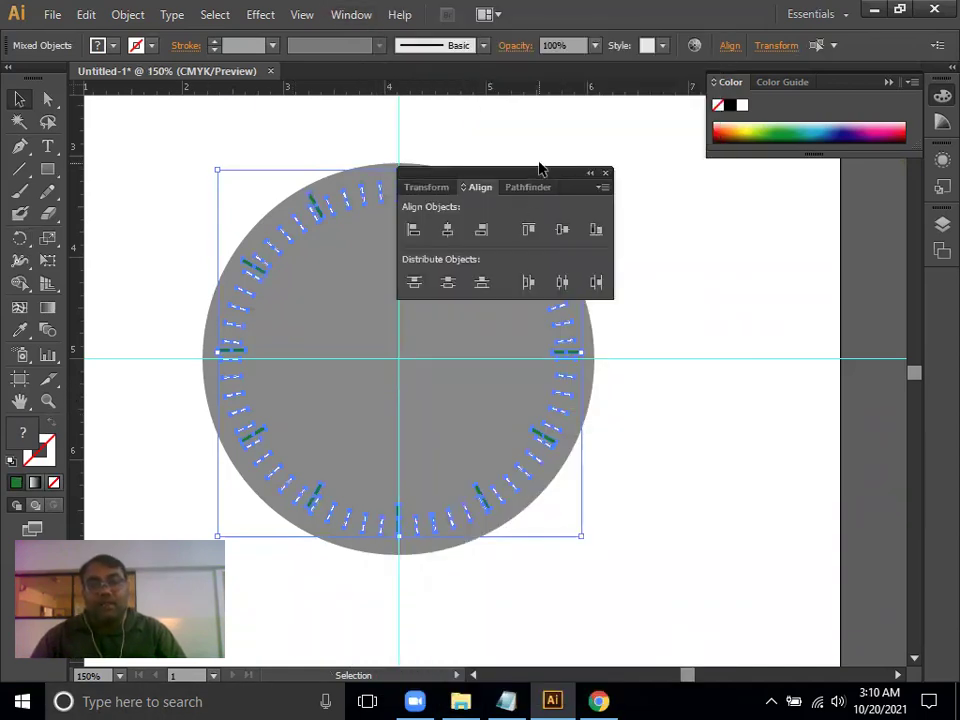
pyautogui.moveTo(535, 176); pyautogui.dragTo(787, 249)
pyautogui.click(700, 312)
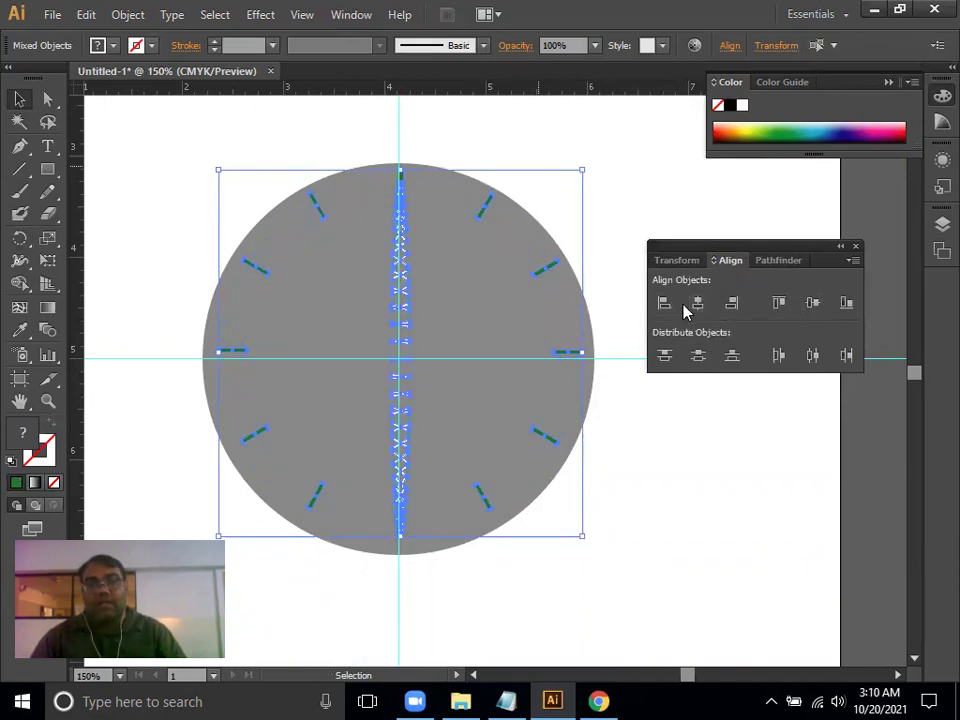
pyautogui.click(807, 310)
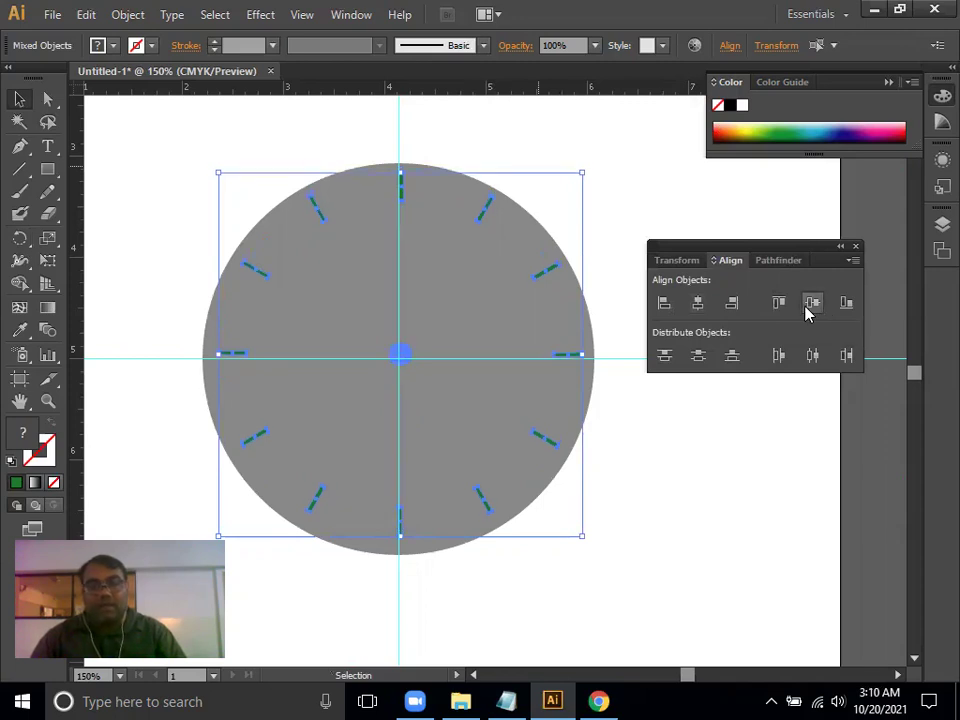
pyautogui.click(706, 366)
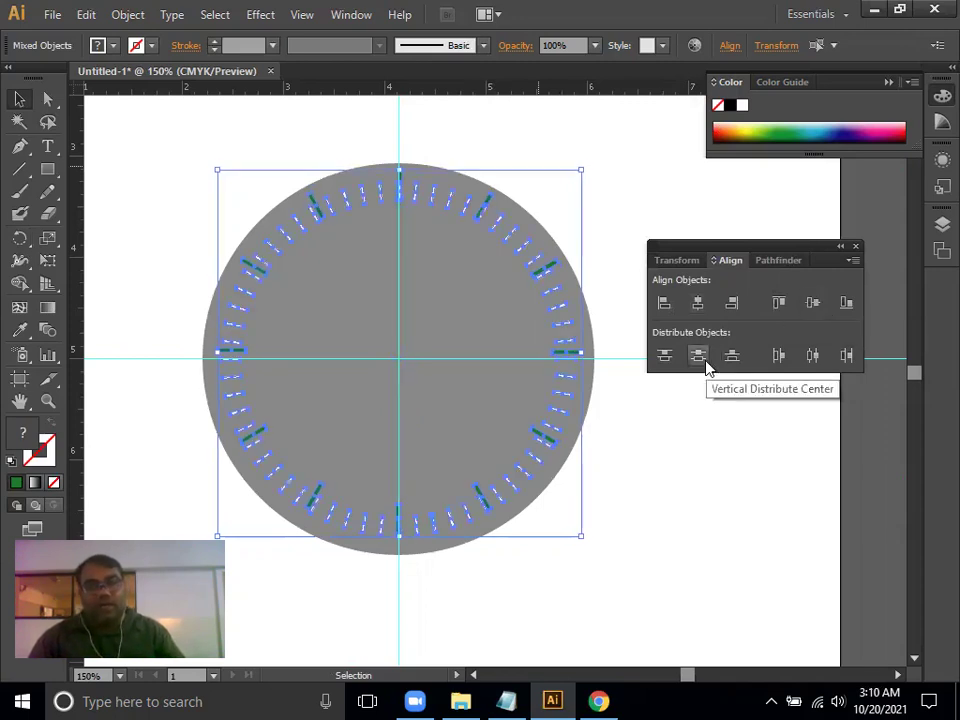
# Return a stray minute tick to its slot in the ring
pyautogui.click(690, 519)
pyautogui.moveTo(470, 210); pyautogui.dragTo(448, 309)
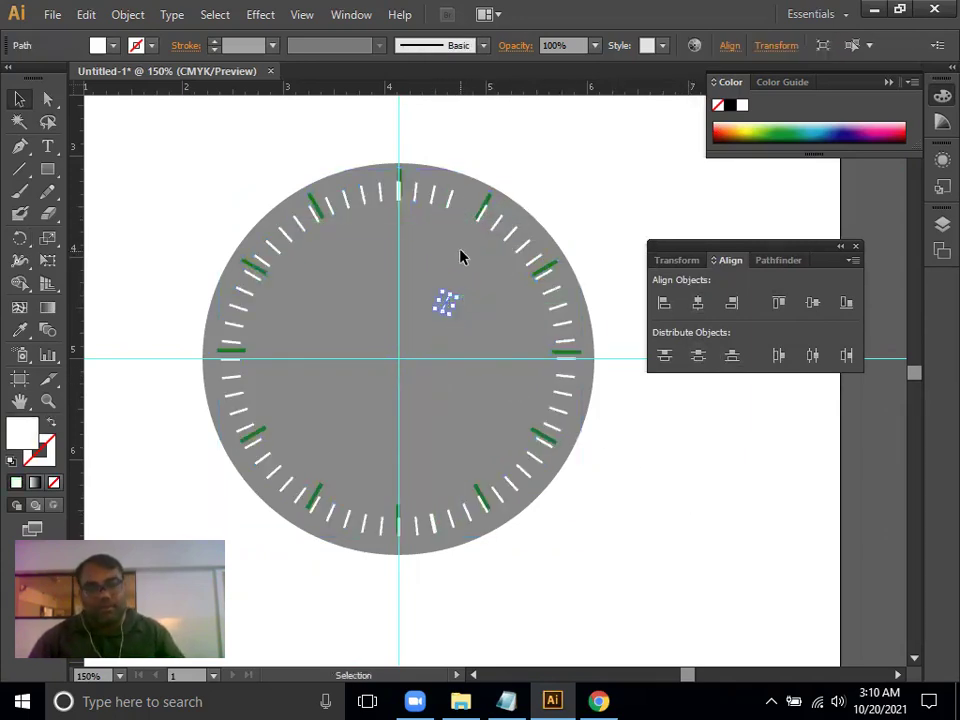
pyautogui.moveTo(445, 301); pyautogui.dragTo(495, 205)
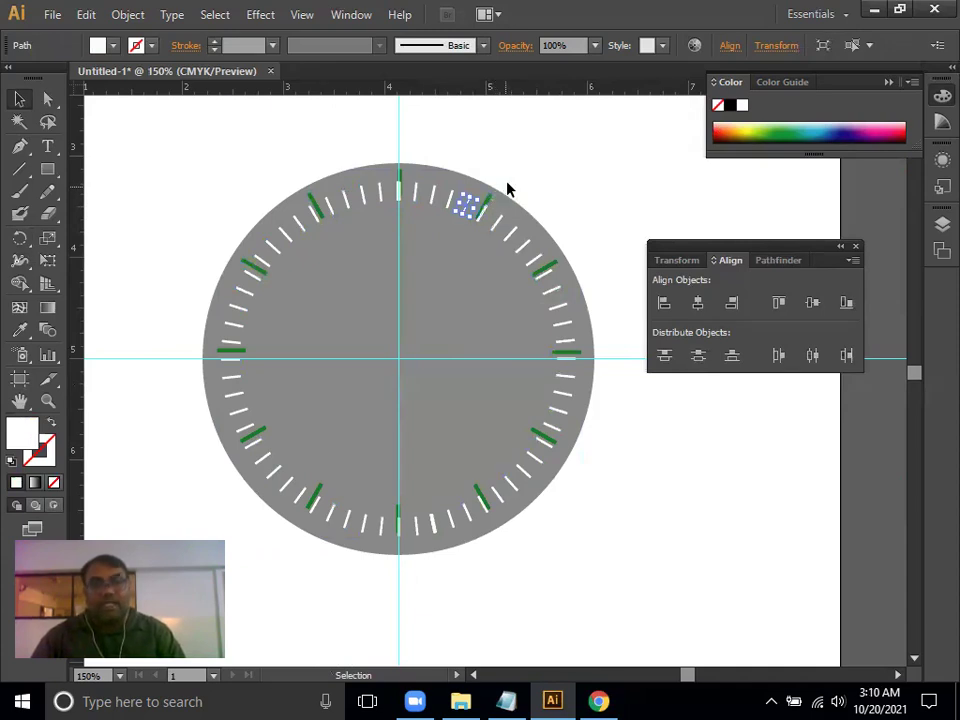
# Undo the green move, then marquee-select and group the white minute markers
pyautogui.click(507, 189)
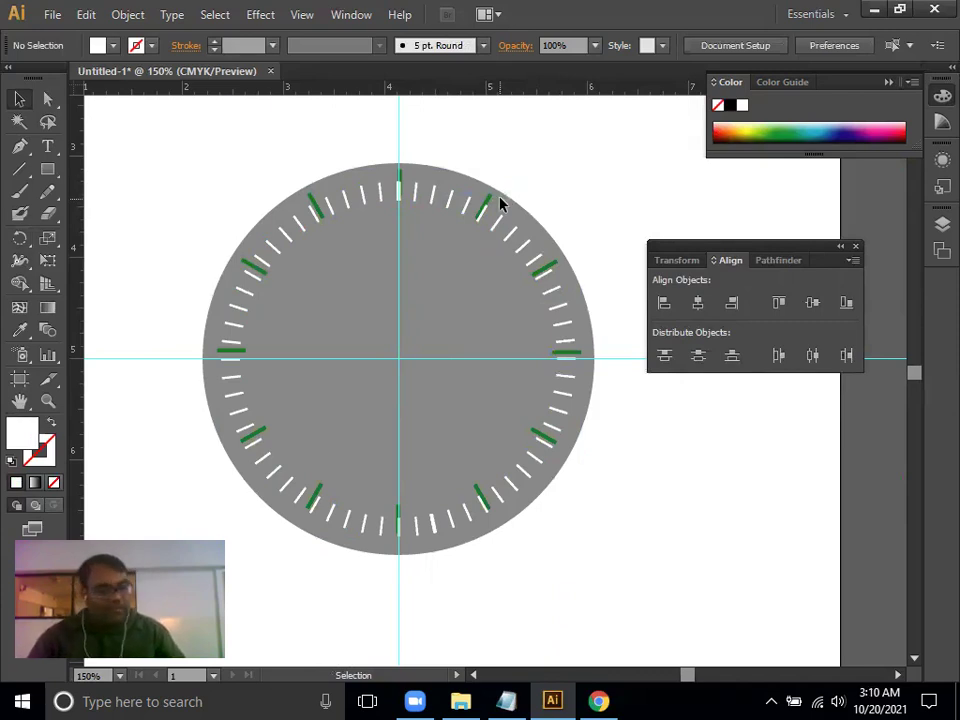
pyautogui.hotkey('ctrl', 'z')
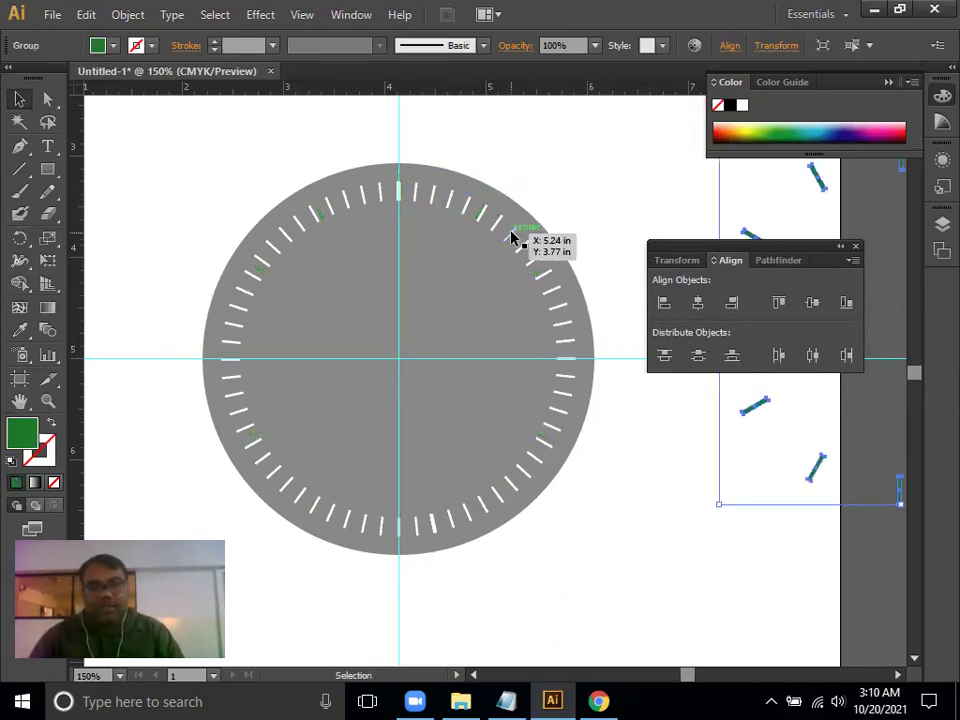
pyautogui.click(512, 236)
pyautogui.click(366, 176)
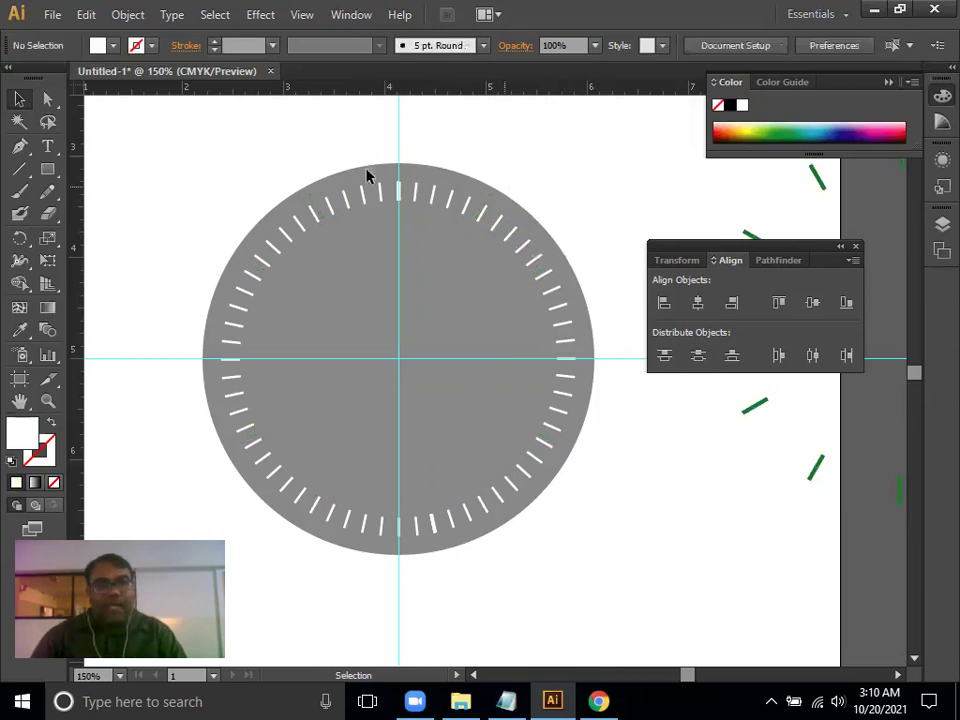
pyautogui.moveTo(153, 127); pyautogui.dragTo(658, 601)
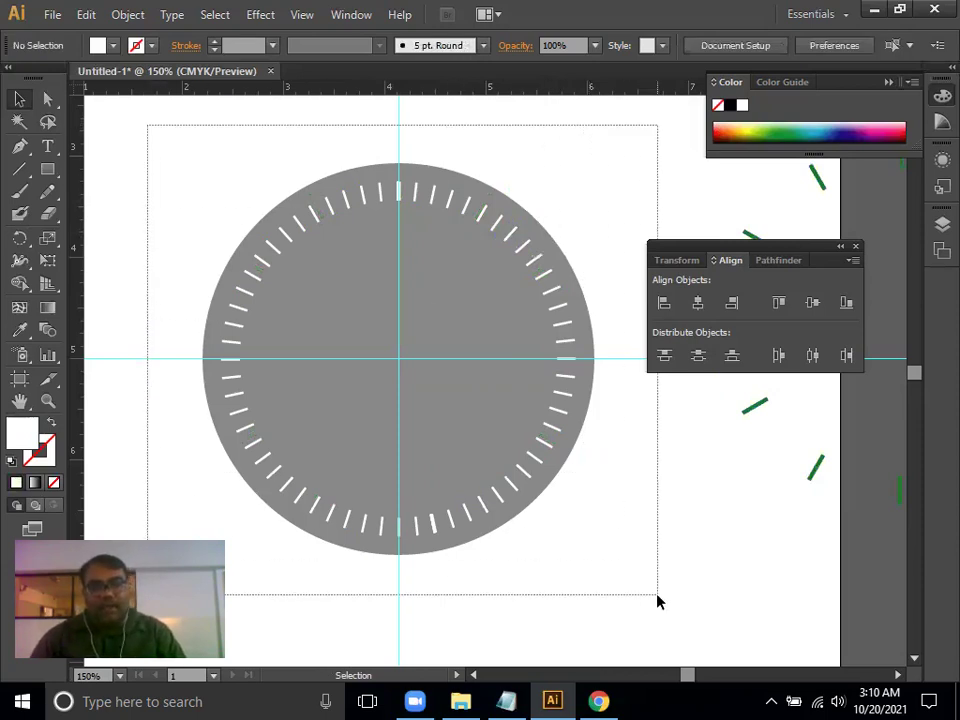
pyautogui.hotkey('ctrl', 'g')
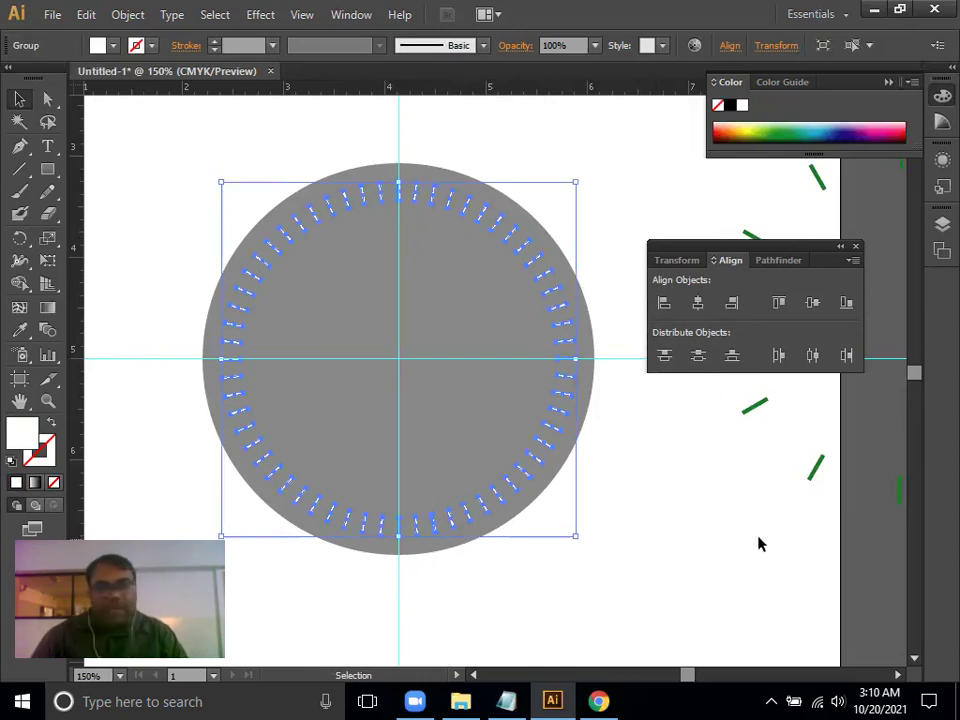
# Drag the green hour-marker group back over the white minute ring
pyautogui.moveTo(818, 472); pyautogui.dragTo(310, 507)
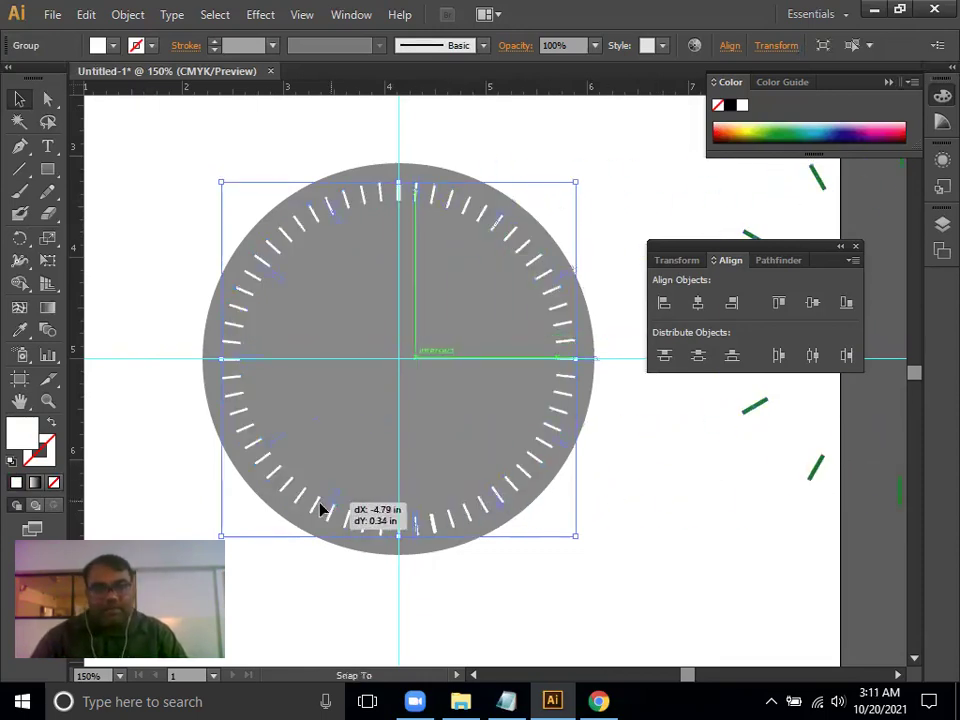
pyautogui.moveTo(310, 507); pyautogui.dragTo(316, 510)
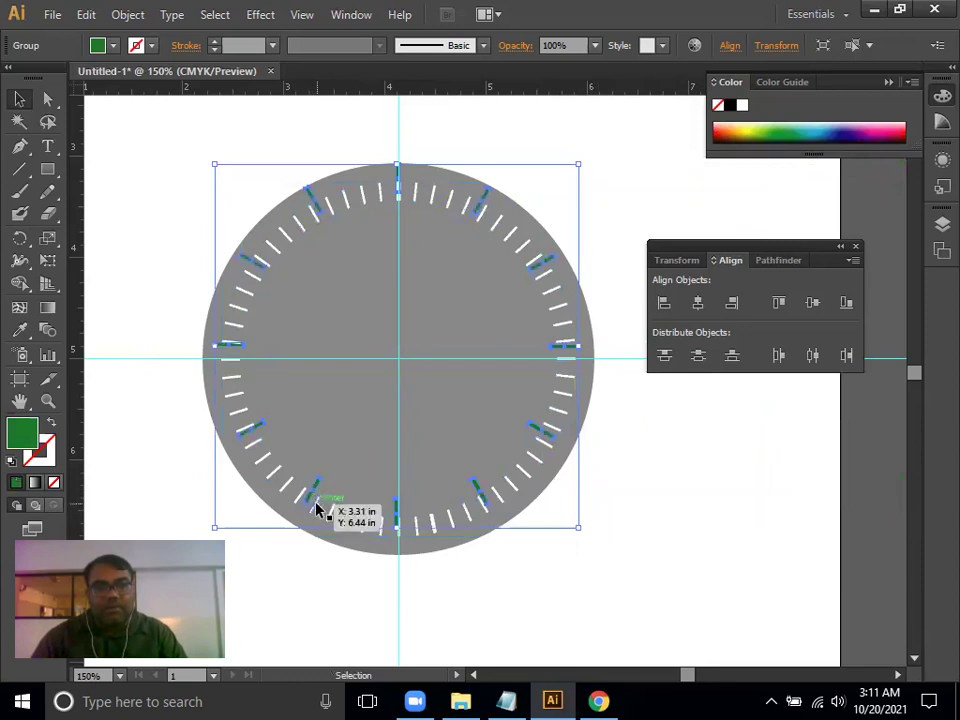
pyautogui.click(595, 559)
pyautogui.moveTo(168, 92); pyautogui.dragTo(653, 594)
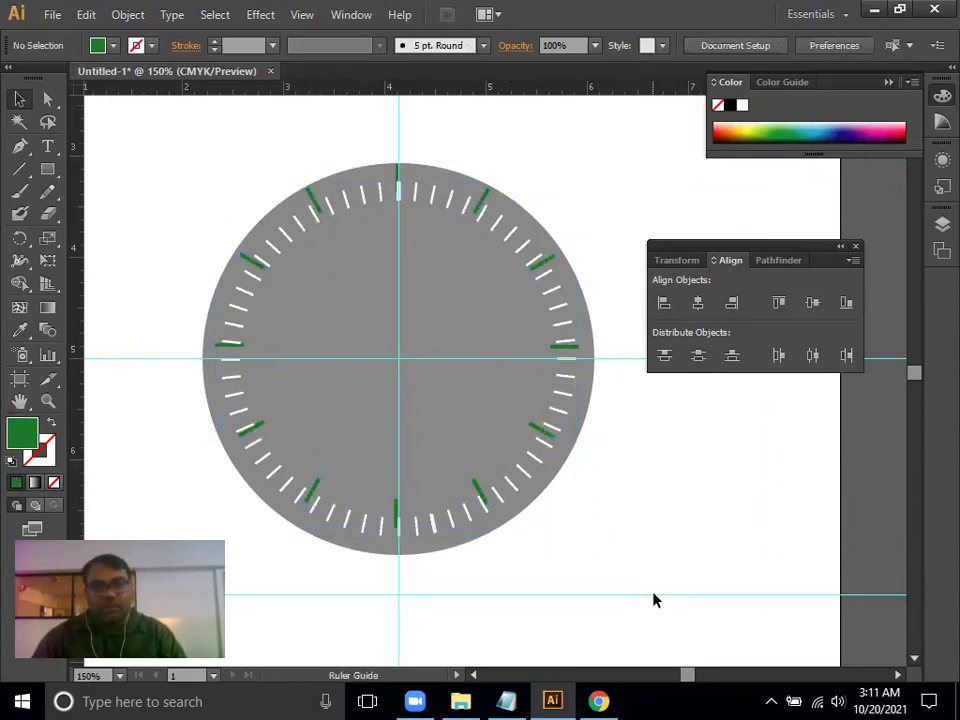
pyautogui.hotkey('ctrl', 'z')
# Select both marker rings, align their horizontal and vertical centres, and zoom in to check
pyautogui.moveTo(135, 122); pyautogui.dragTo(644, 617)
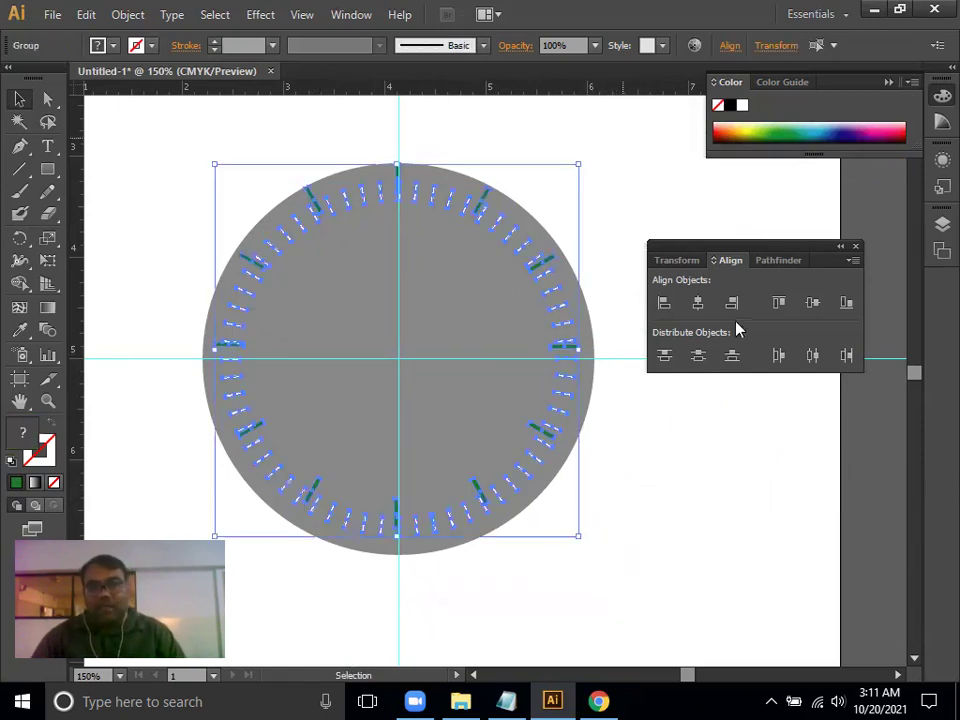
pyautogui.click(697, 305)
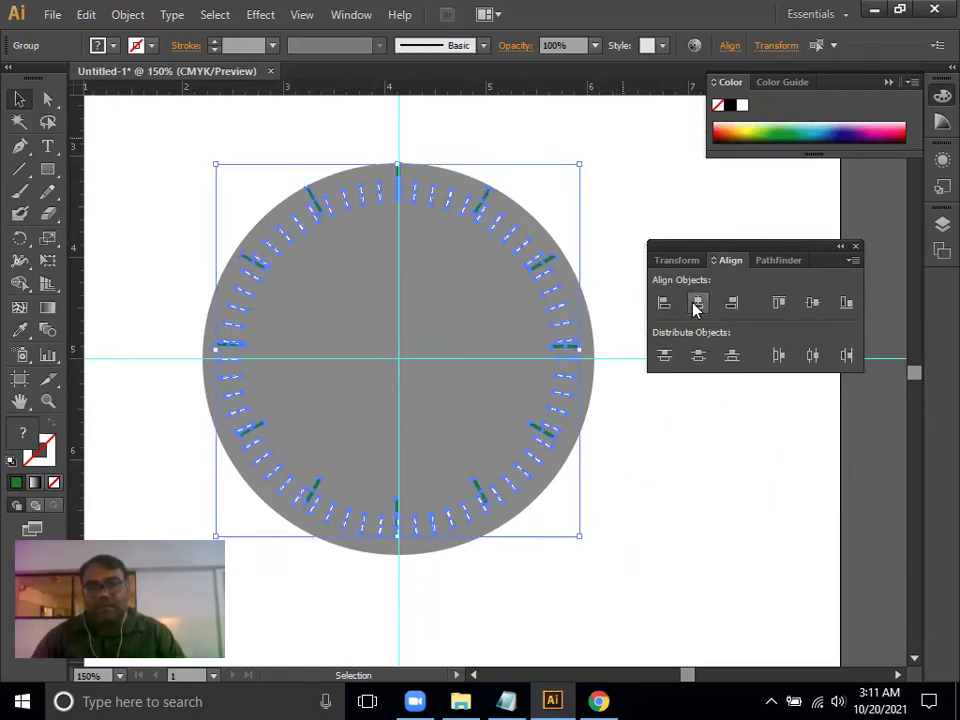
pyautogui.click(806, 309)
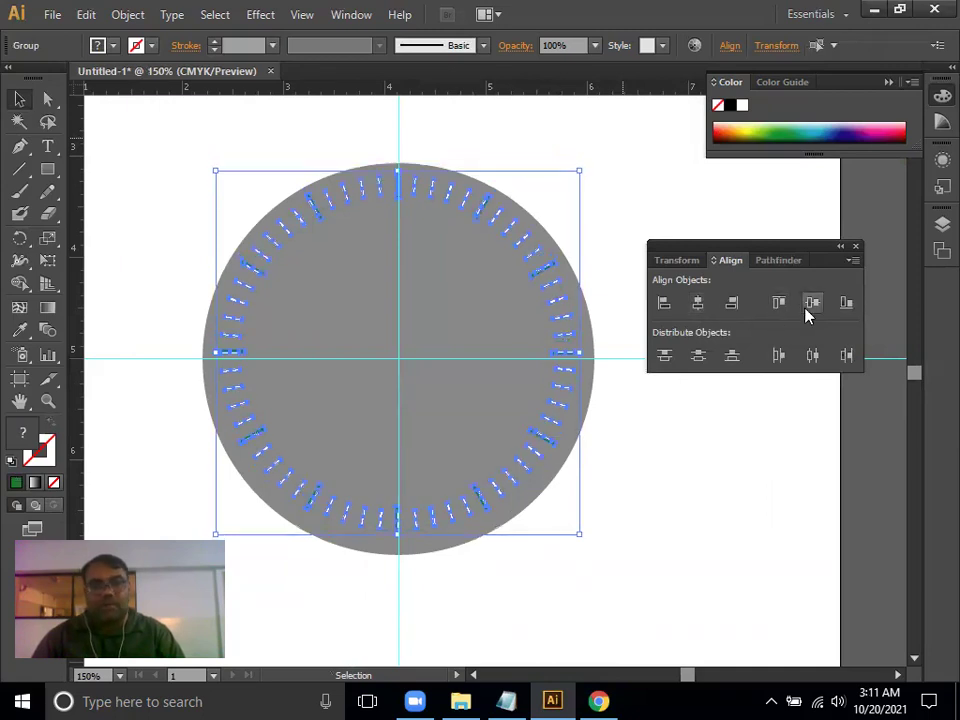
pyautogui.click(659, 630)
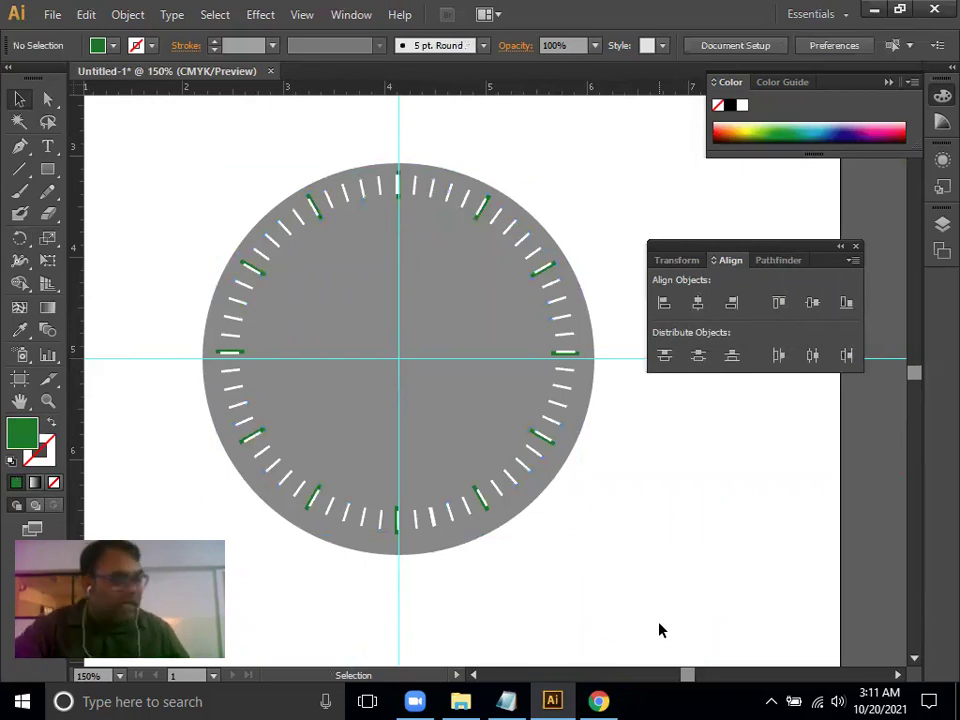
pyautogui.press('a')
pyautogui.hotkey('ctrl', '=')
pyautogui.hotkey('ctrl', '=')
pyautogui.moveTo(418, 343)
pyautogui.mouseDown()
pyautogui.moveTo(546, 638)
pyautogui.moveTo(585, 640)
pyautogui.mouseUp()
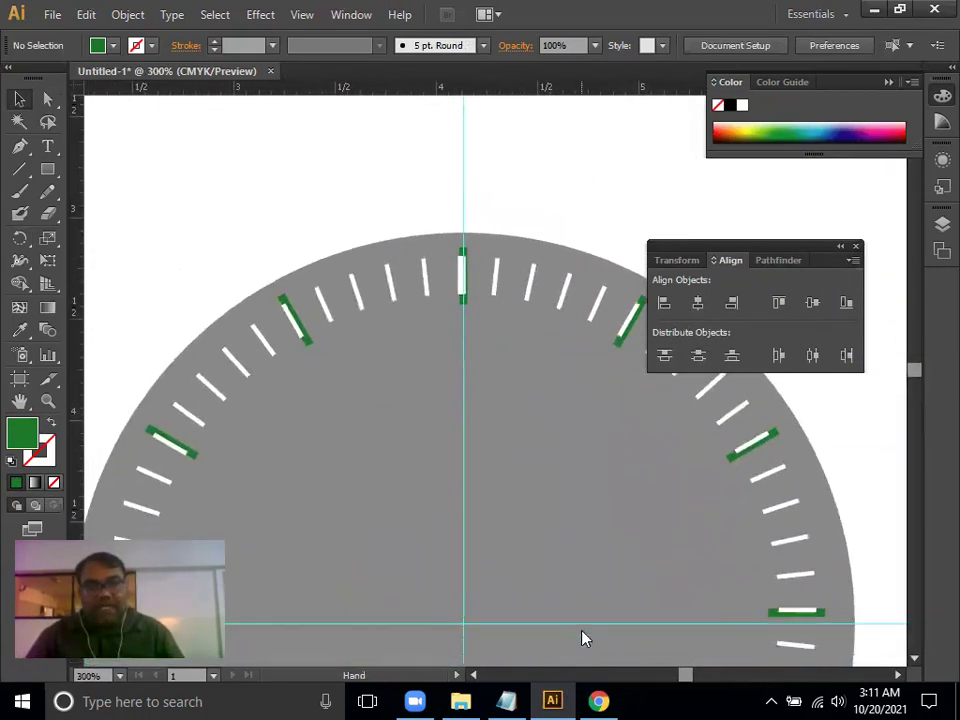
pyautogui.click(620, 344)
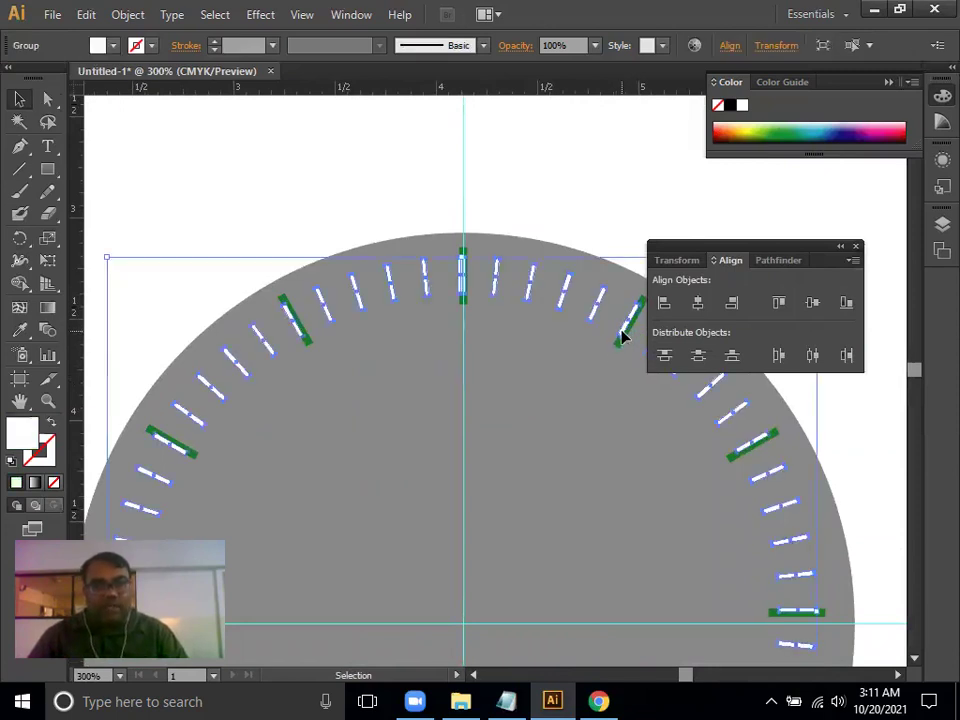
pyautogui.rightClick(620, 340)
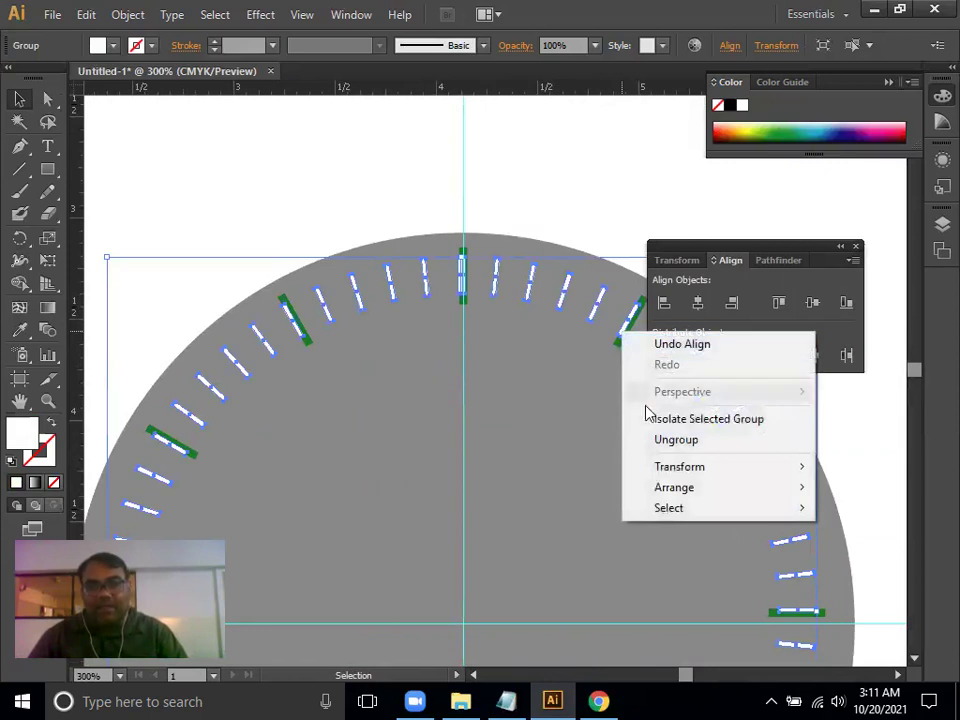
pyautogui.click(658, 443)
pyautogui.click(510, 369)
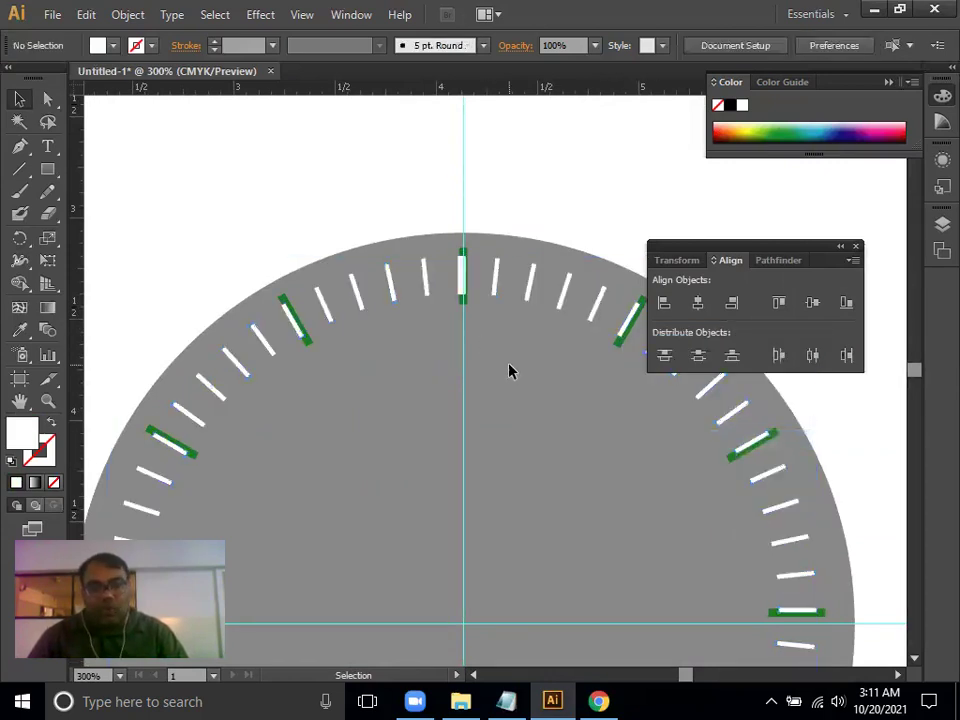
pyautogui.moveTo(407, 386); pyautogui.dragTo(474, 430)
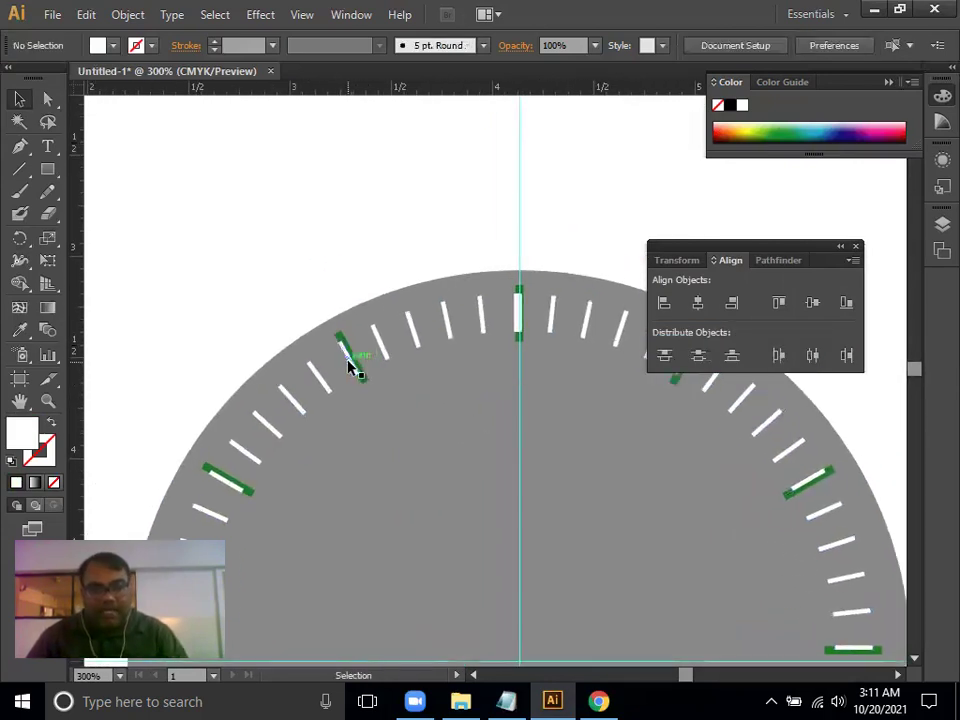
pyautogui.click(352, 366)
pyautogui.click(364, 379)
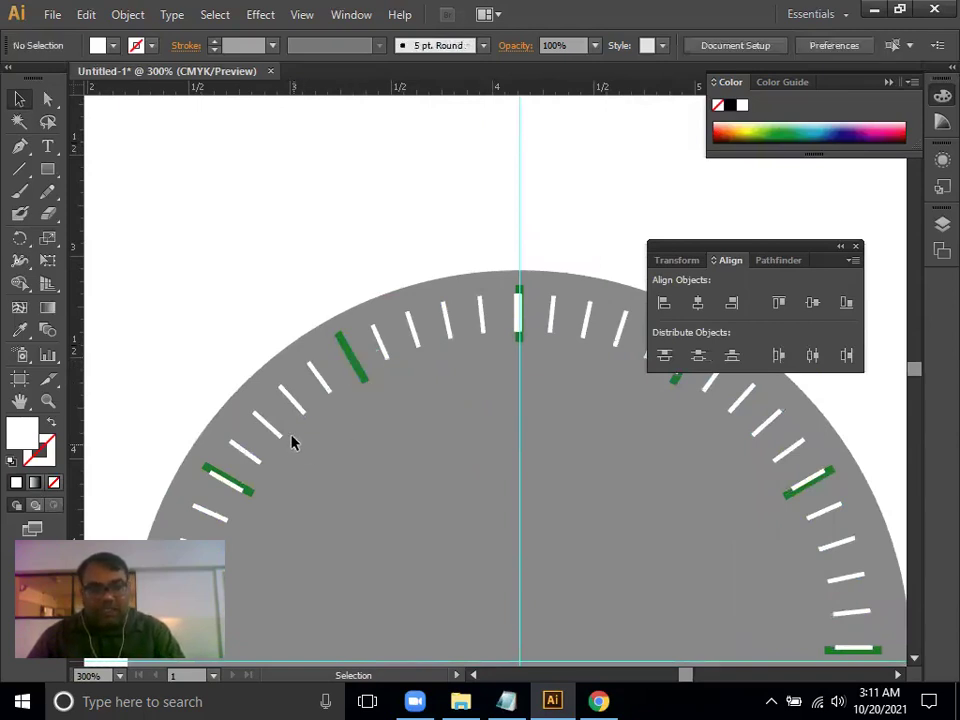
pyautogui.click(240, 489)
pyautogui.click(392, 510)
pyautogui.moveTo(340, 468)
pyautogui.mouseDown()
pyautogui.moveTo(236, 473)
pyautogui.moveTo(129, 447)
pyautogui.mouseUp()
pyautogui.click(307, 300)
pyautogui.click(318, 316)
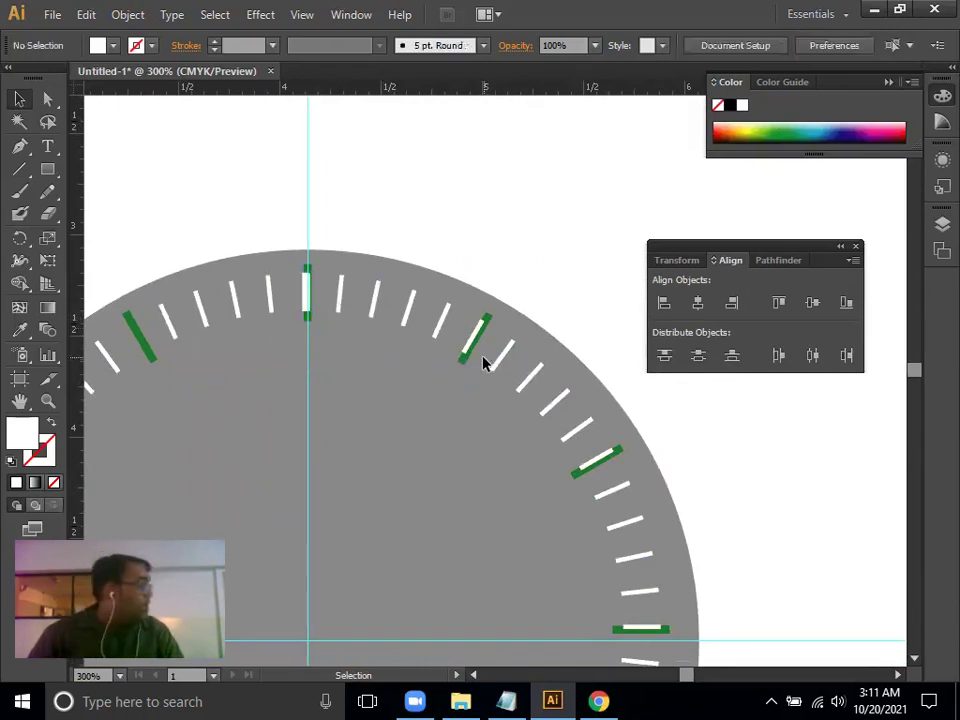
pyautogui.moveTo(304, 420); pyautogui.dragTo(344, 367)
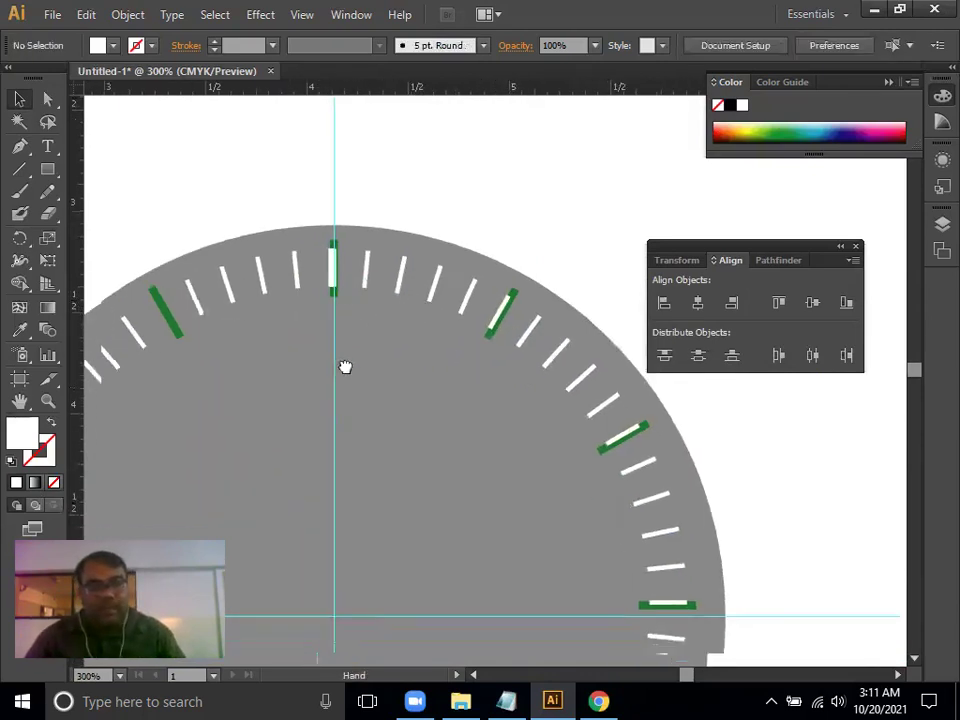
pyautogui.hotkey('ctrl', 'z')
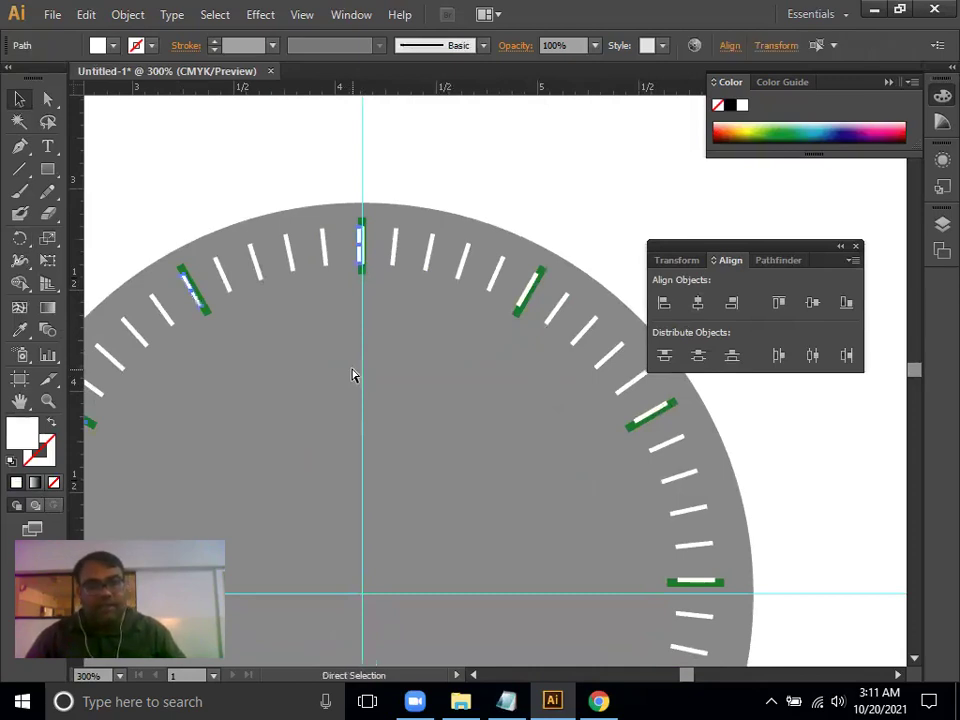
pyautogui.hotkey('ctrl', 'a')
pyautogui.press('v')
pyautogui.click(470, 340)
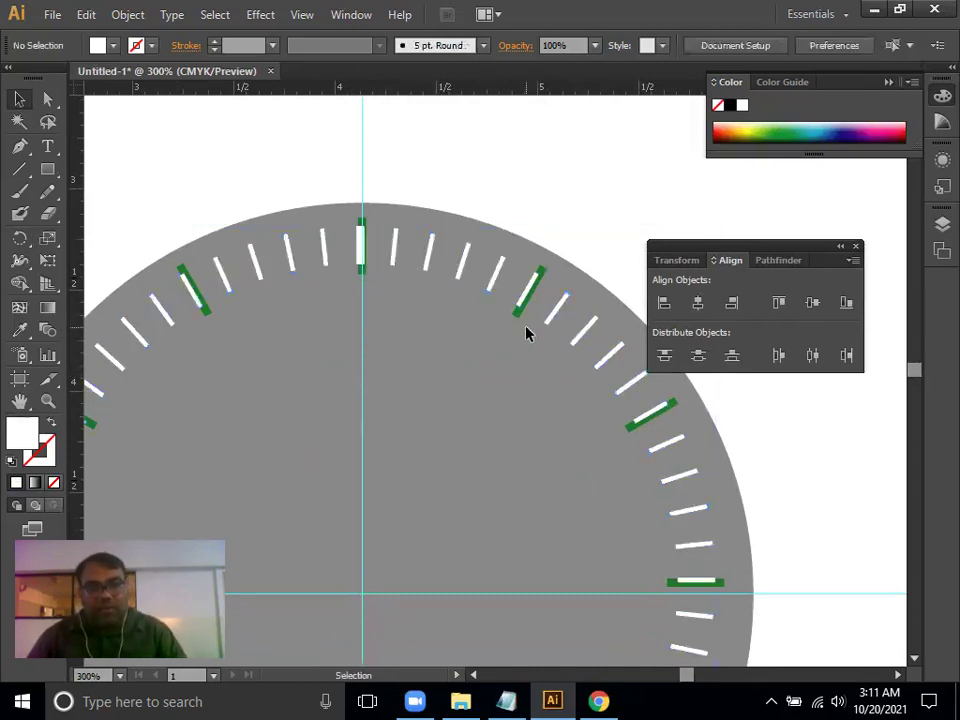
pyautogui.click(517, 321)
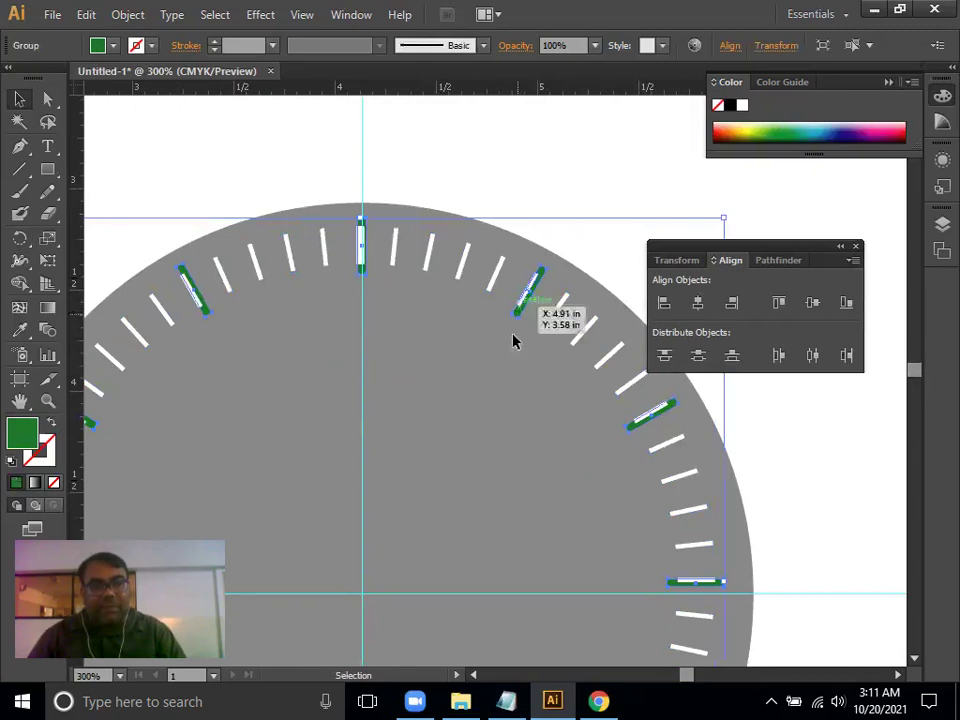
# Ungroup the white minute-tick group from its context menu
pyautogui.click(506, 356)
pyautogui.click(522, 303)
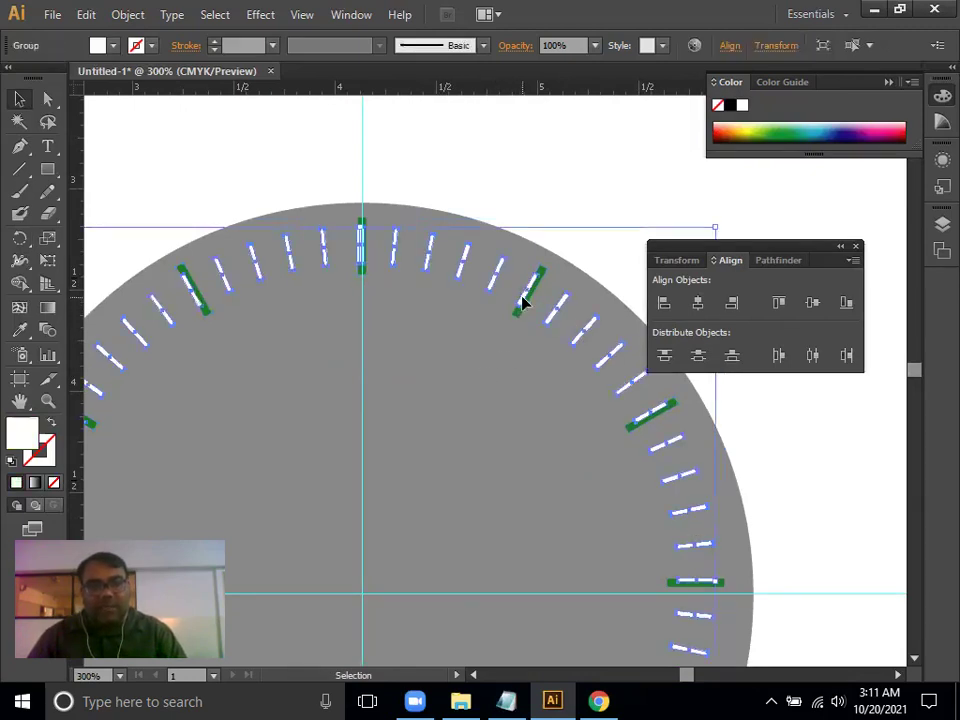
pyautogui.rightClick(522, 303)
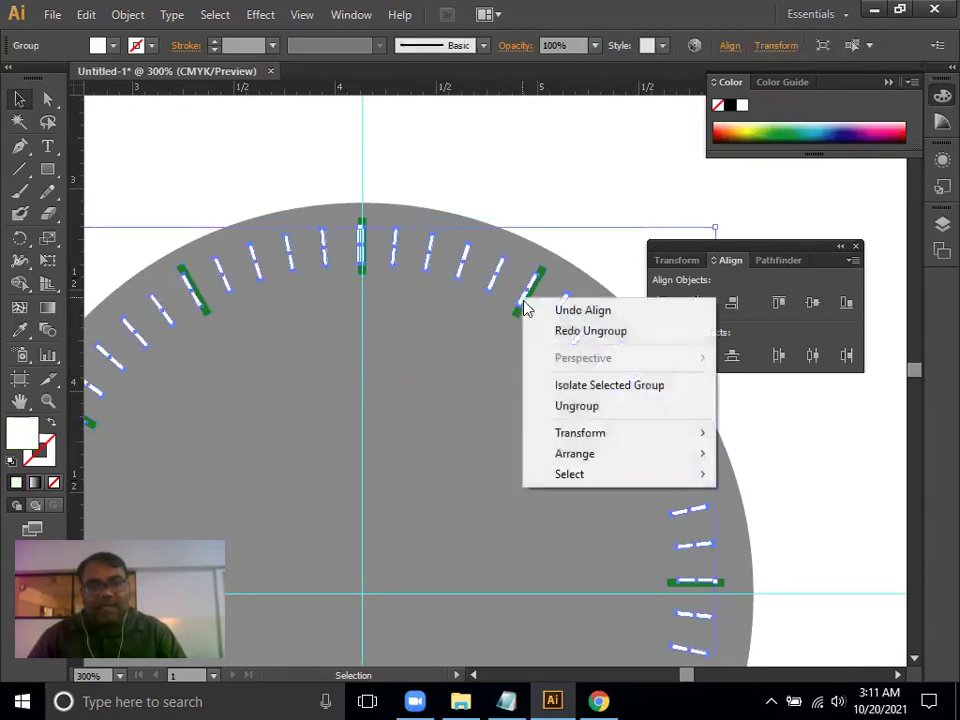
pyautogui.click(550, 405)
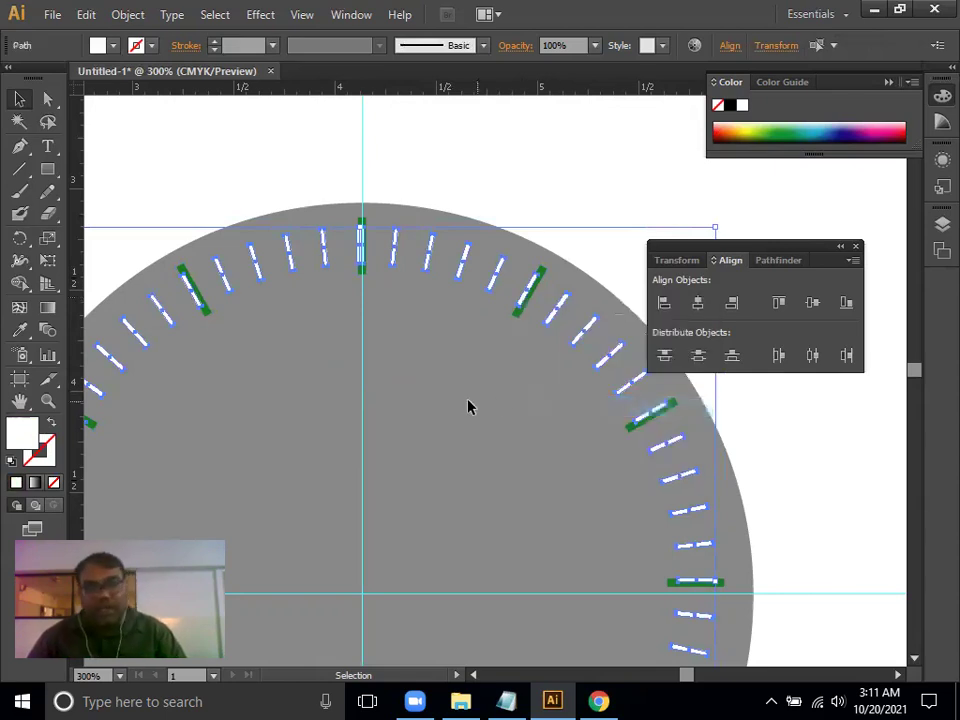
pyautogui.click(456, 311)
# Pick out individual white ticks on the top and right hour markers
pyautogui.click(522, 300)
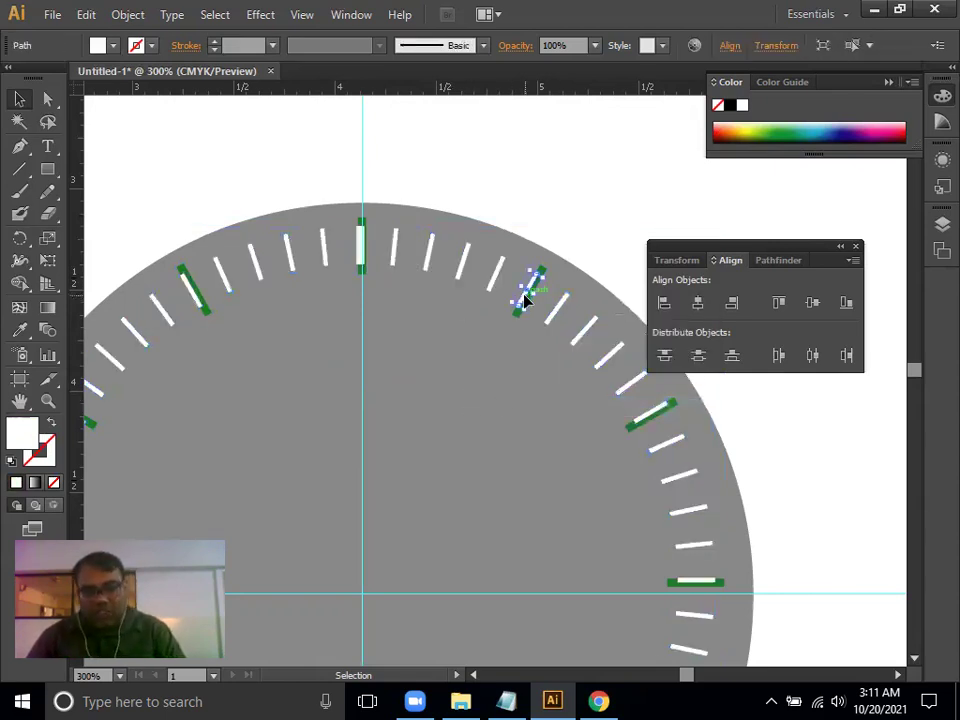
pyautogui.click(617, 371)
pyautogui.click(656, 414)
pyautogui.click(546, 360)
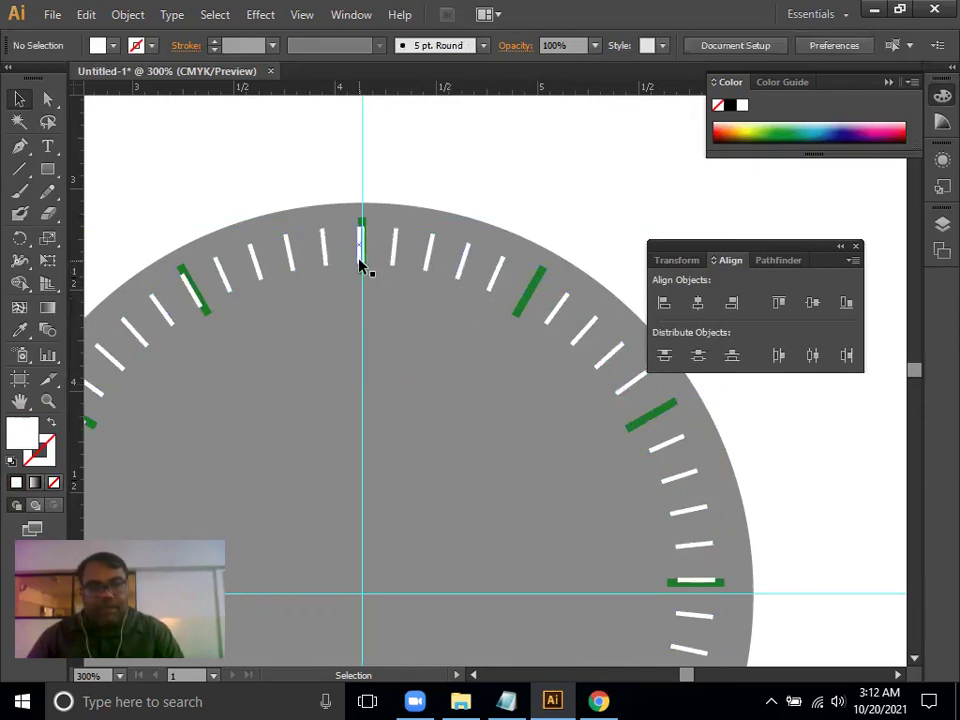
pyautogui.press('space')
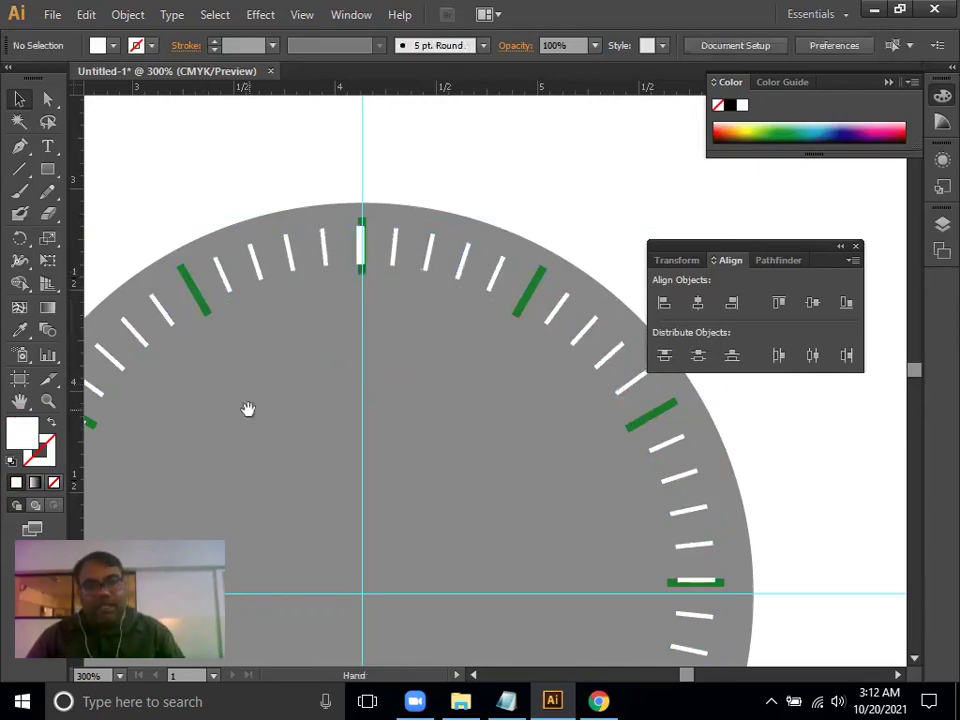
pyautogui.click(361, 266)
pyautogui.click(307, 378)
pyautogui.click(361, 260)
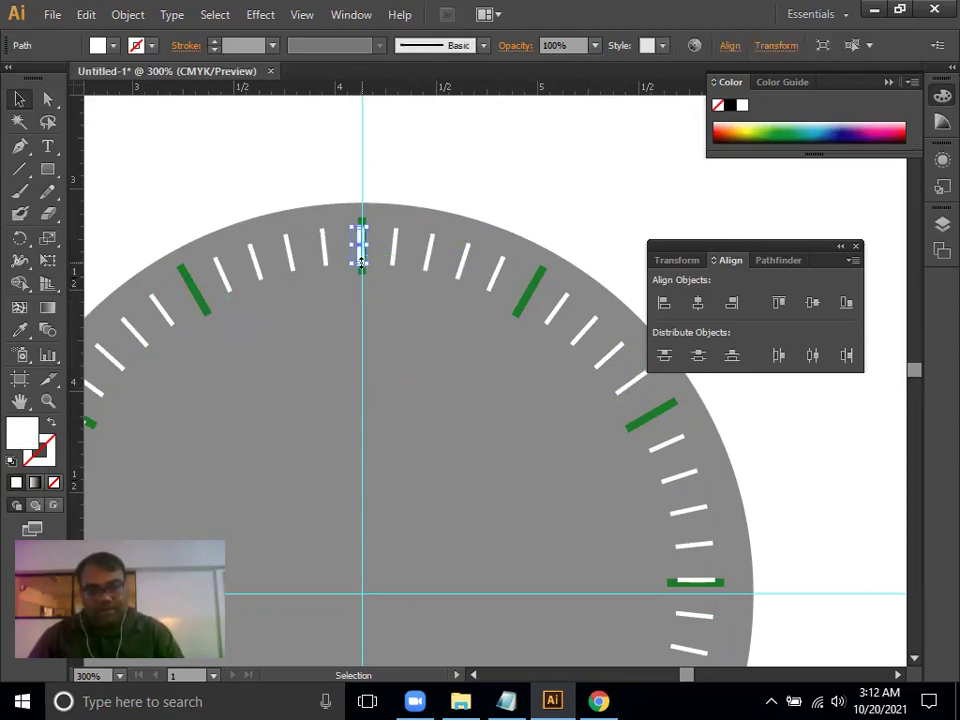
# Pull the white tick off the top hour marker and move it down to 9 o'clock
pyautogui.click(345, 343)
pyautogui.moveTo(359, 272); pyautogui.dragTo(328, 333)
pyautogui.click(333, 332)
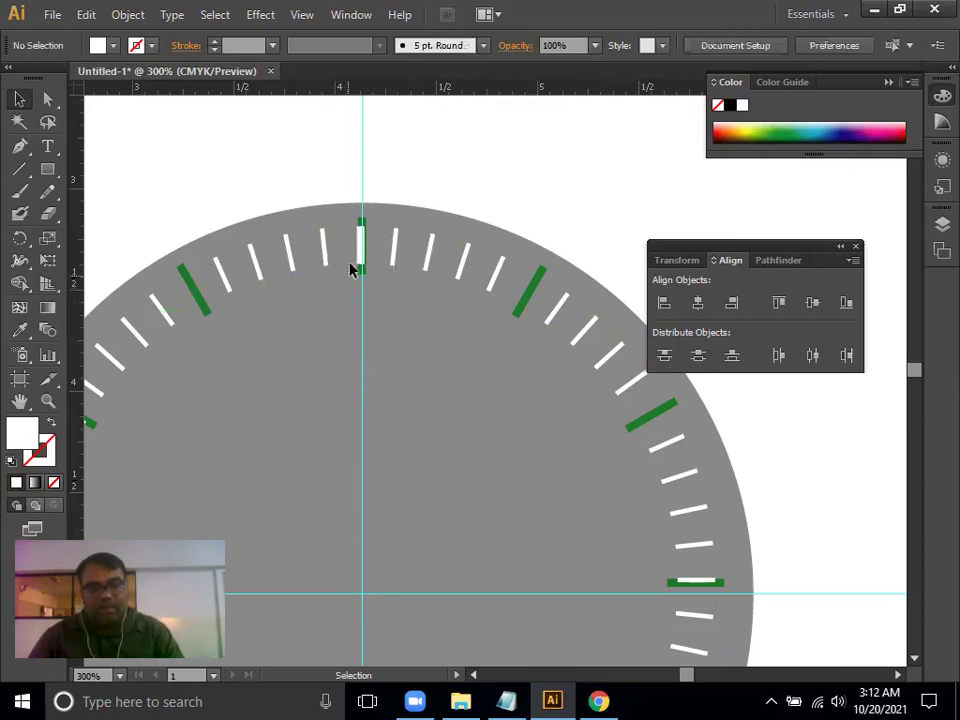
pyautogui.moveTo(362, 255); pyautogui.dragTo(318, 320)
pyautogui.click(345, 300)
pyautogui.moveTo(356, 274); pyautogui.dragTo(365, 262)
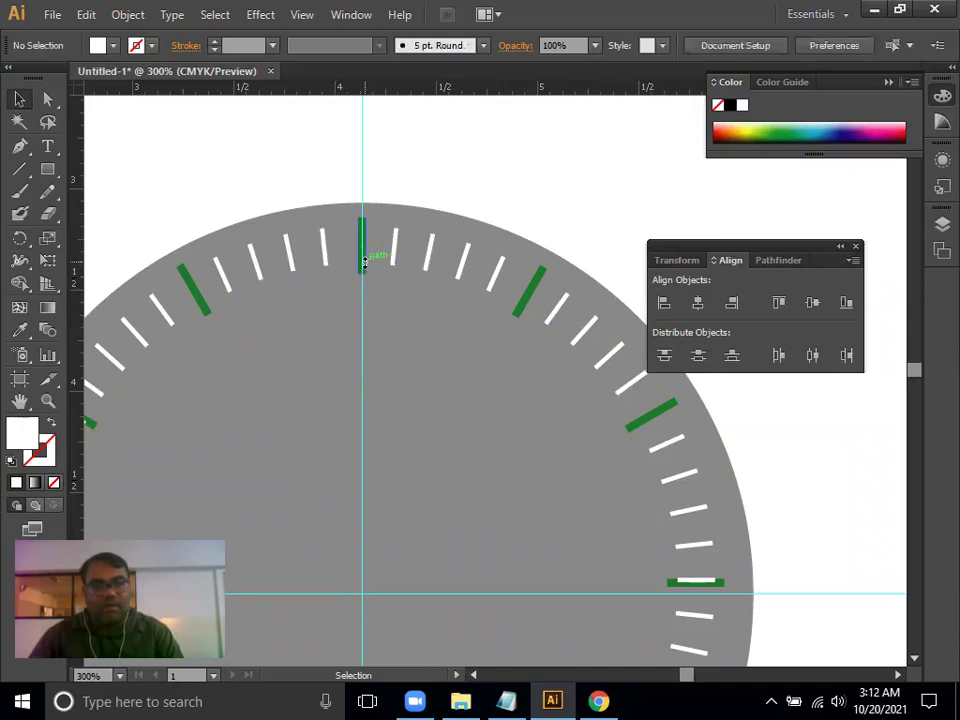
pyautogui.moveTo(332, 377); pyautogui.dragTo(559, 216)
pyautogui.moveTo(305, 256)
pyautogui.mouseDown()
pyautogui.moveTo(268, 423)
pyautogui.moveTo(310, 592)
pyautogui.mouseUp()
# Clear the white ticks from the lower-left hour markers so they show solid green
pyautogui.click(407, 574)
pyautogui.moveTo(407, 574); pyautogui.dragTo(279, 236)
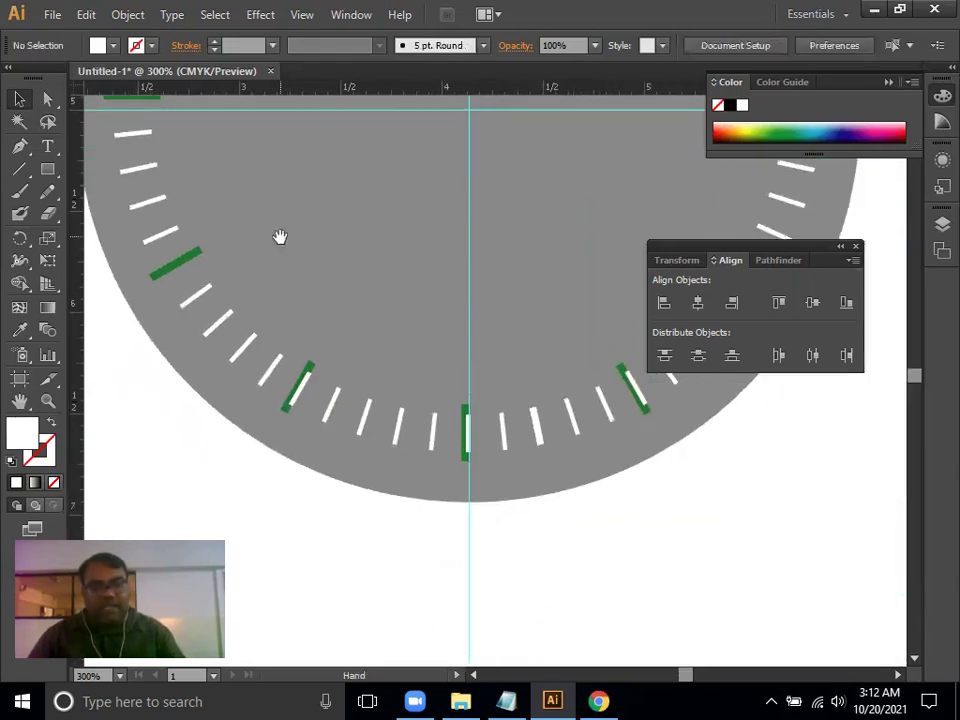
pyautogui.click(300, 394)
pyautogui.click(434, 440)
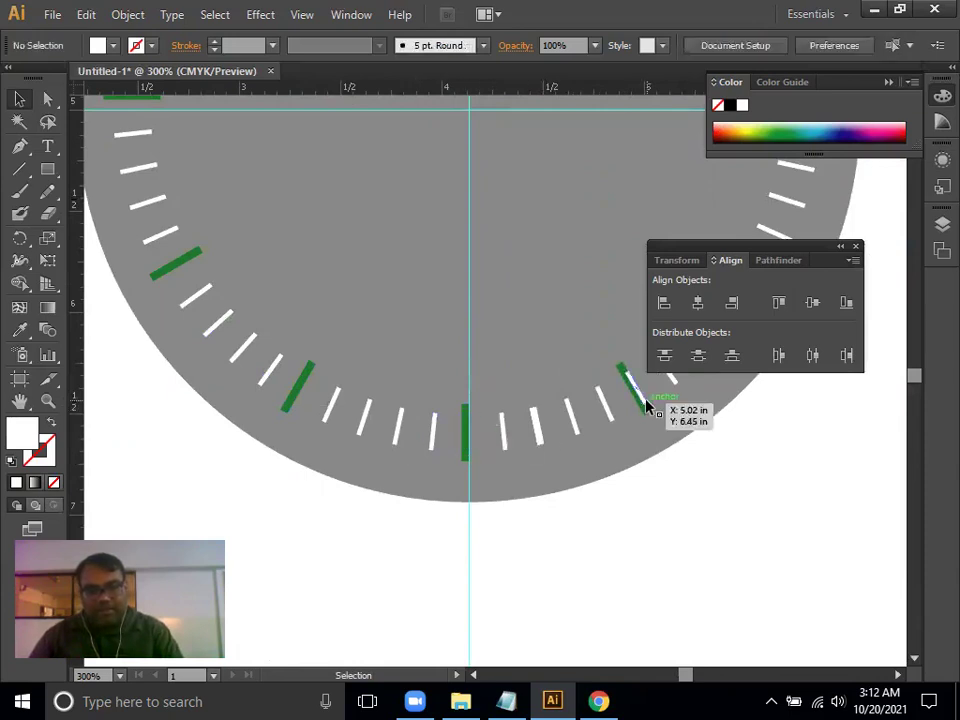
# Clear the white ticks from the right-side hour markers, then fit the whole watch face in view
pyautogui.moveTo(540, 261); pyautogui.dragTo(165, 399)
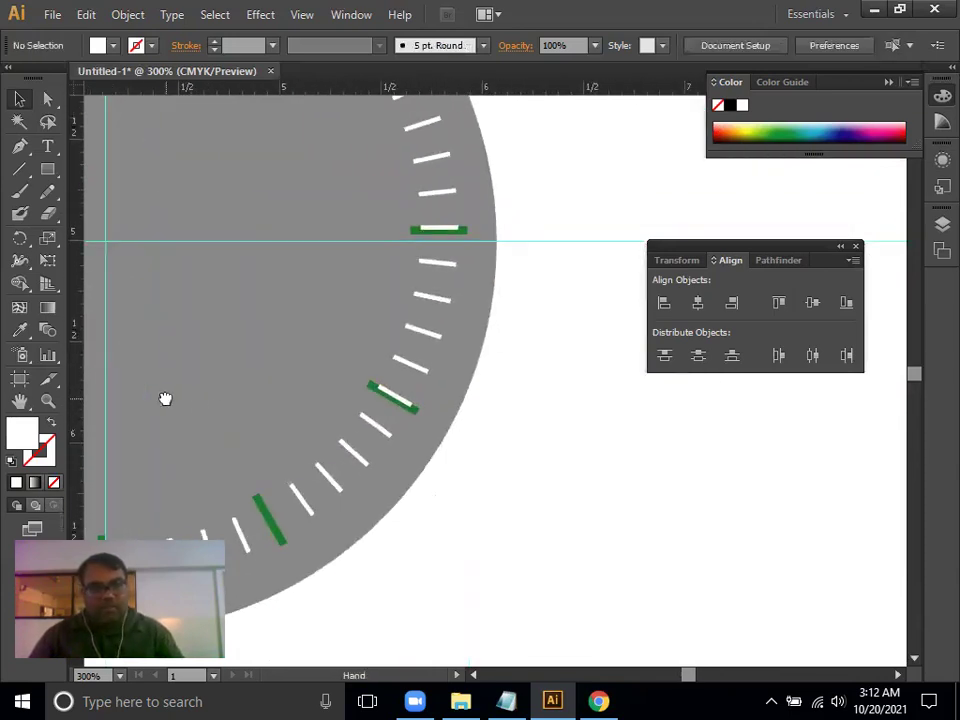
pyautogui.click(405, 405)
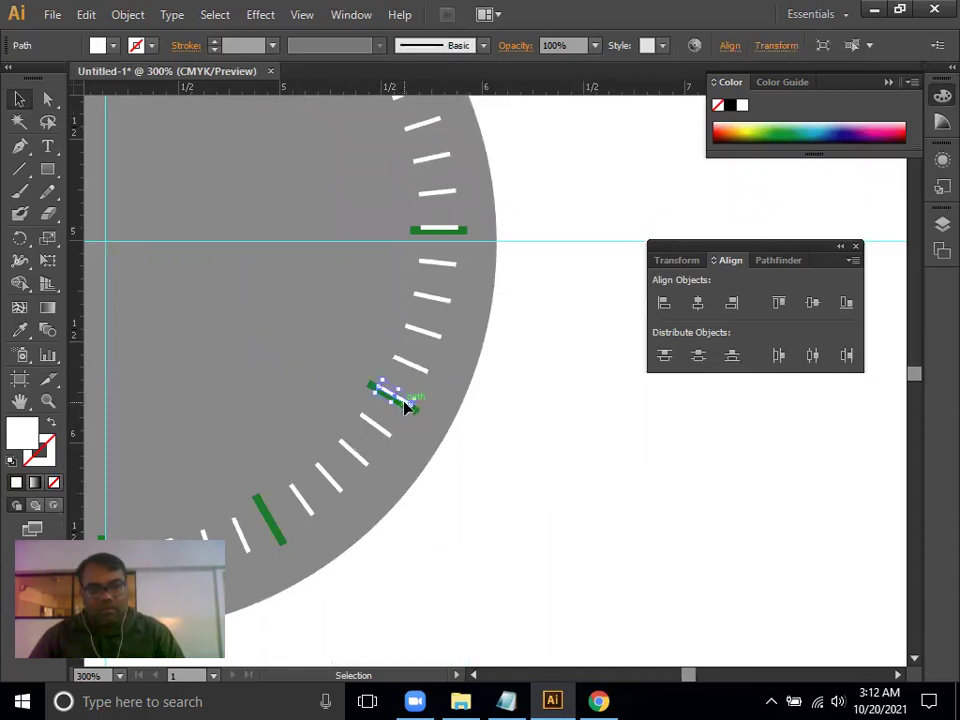
pyautogui.click(420, 358)
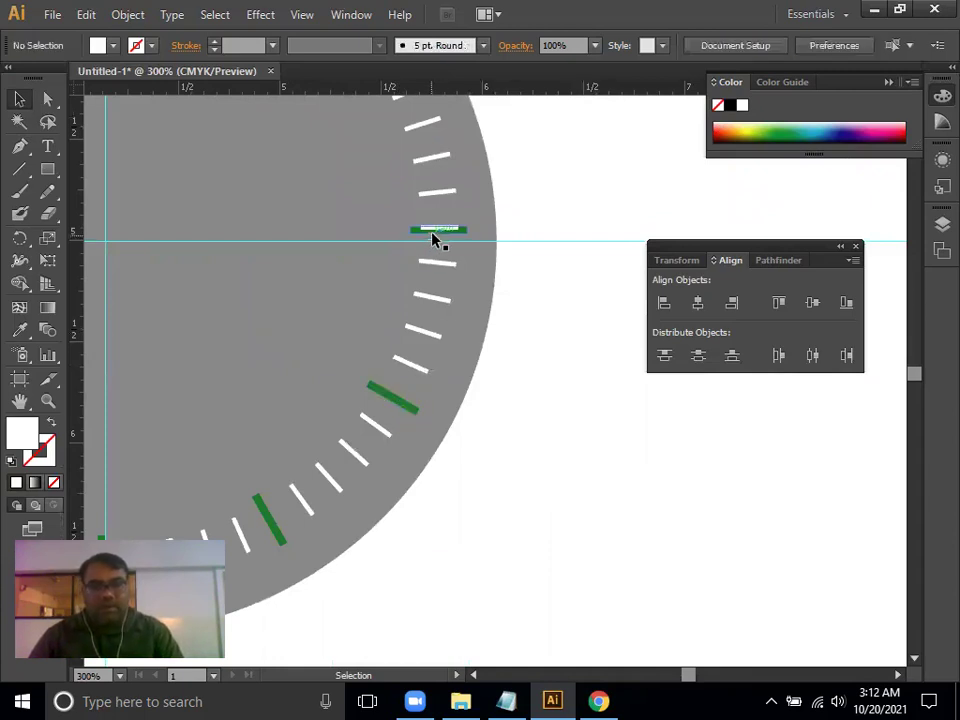
pyautogui.moveTo(381, 255); pyautogui.dragTo(473, 512)
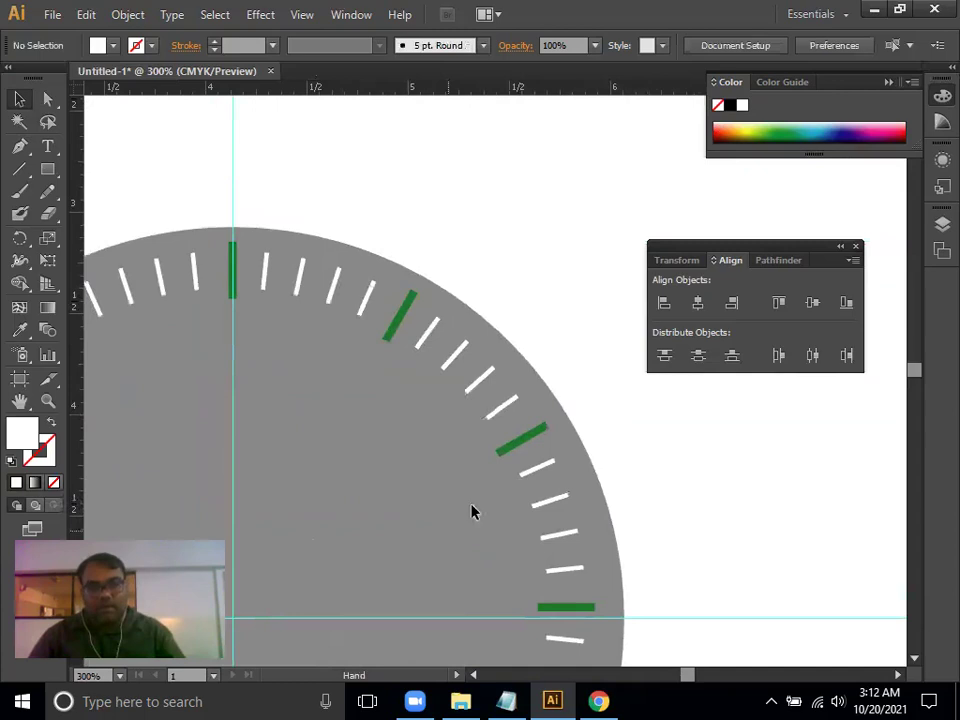
pyautogui.hotkey('ctrl', '0')
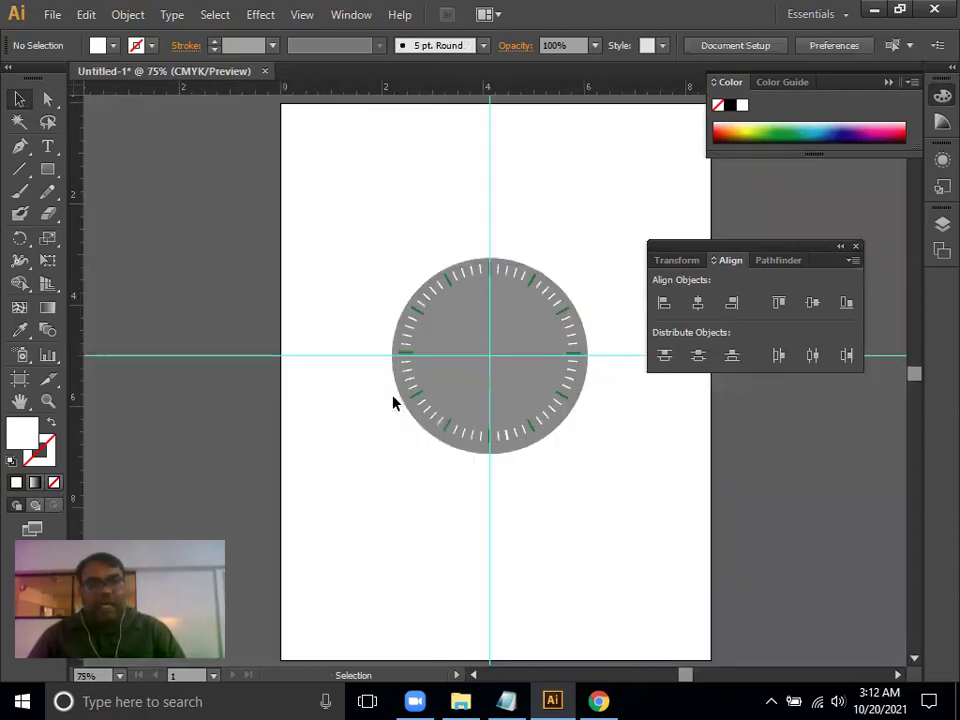
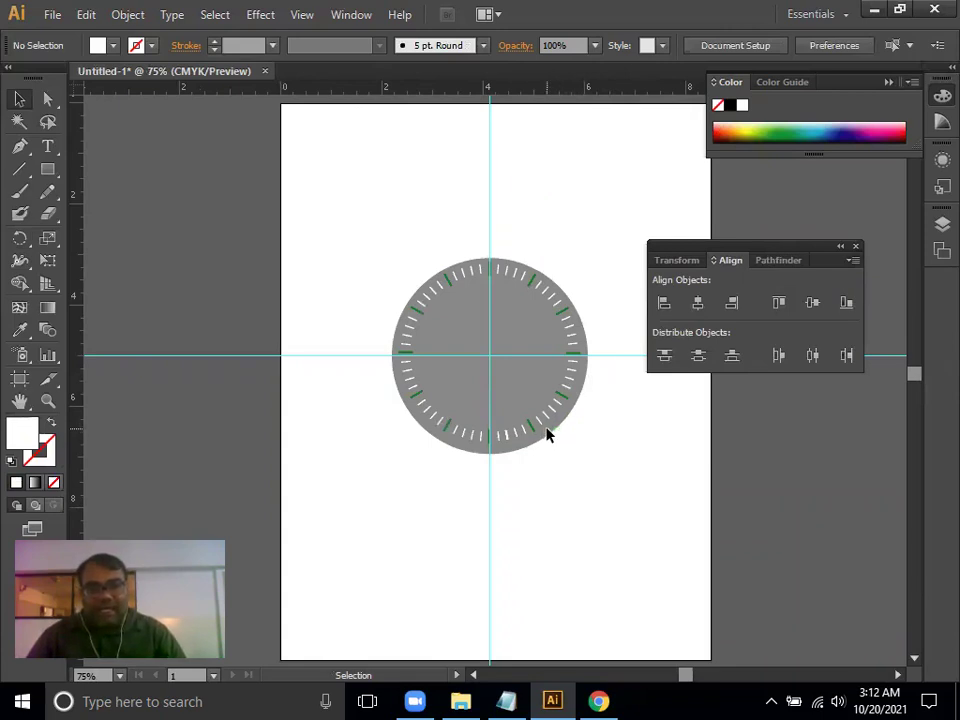
# Unlock all locked artwork with Object > Unlock All
pyautogui.click(128, 14)
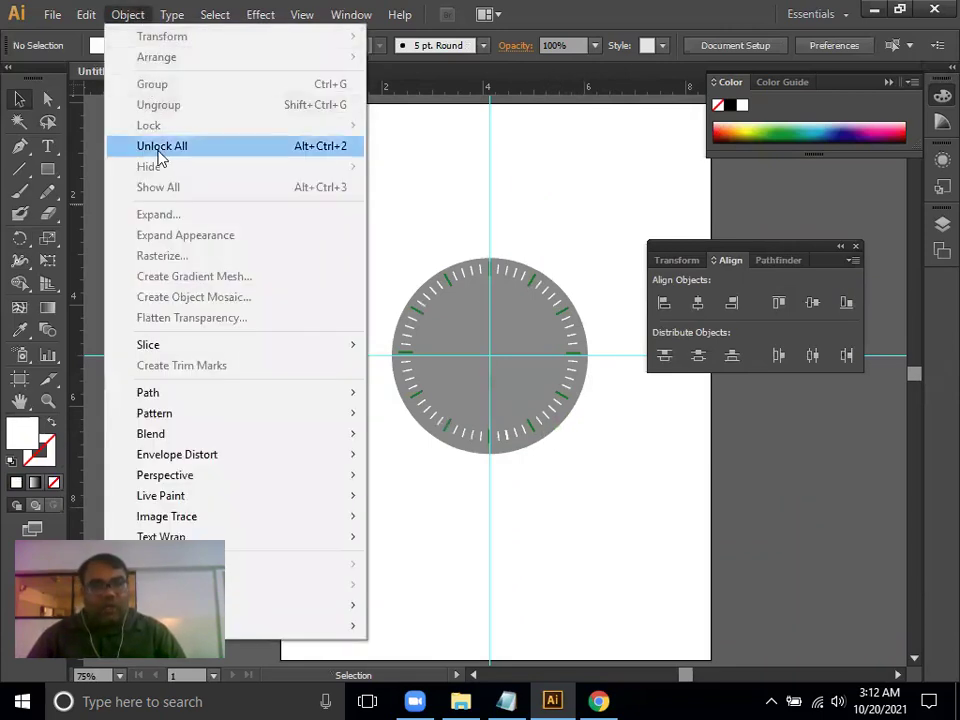
pyautogui.click(160, 146)
pyautogui.click(332, 223)
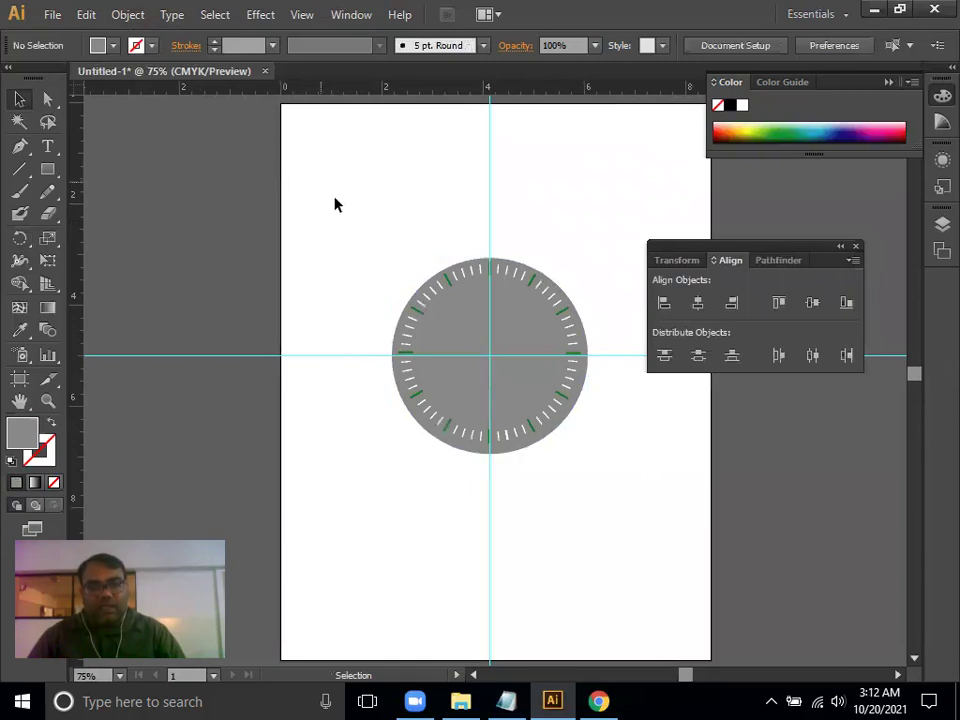
# Group the grey dial circle and all its minute and hour tick marks into one object
pyautogui.moveTo(376, 210); pyautogui.dragTo(640, 525)
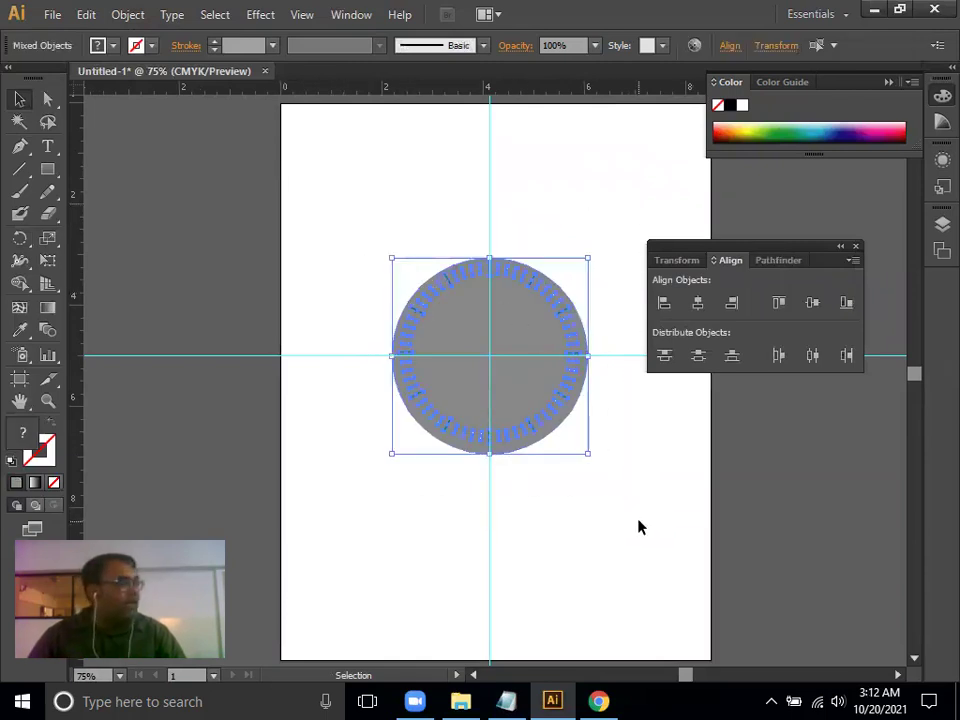
pyautogui.press('a')
pyautogui.hotkey('ctrl', 'g')
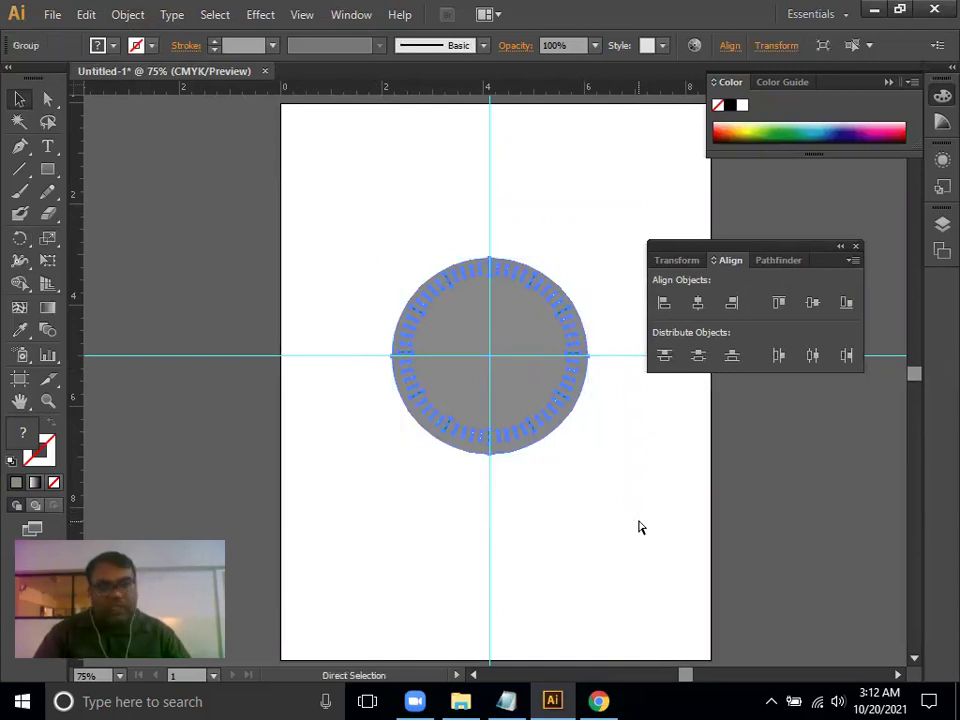
pyautogui.press('v')
pyautogui.click(605, 515)
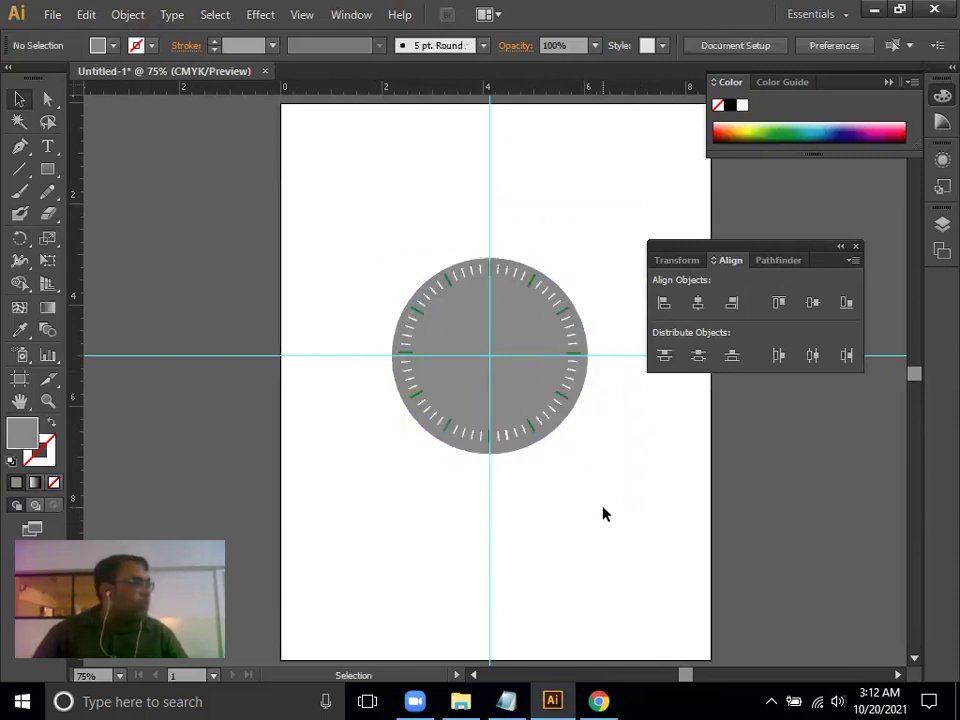
pyautogui.press('space')
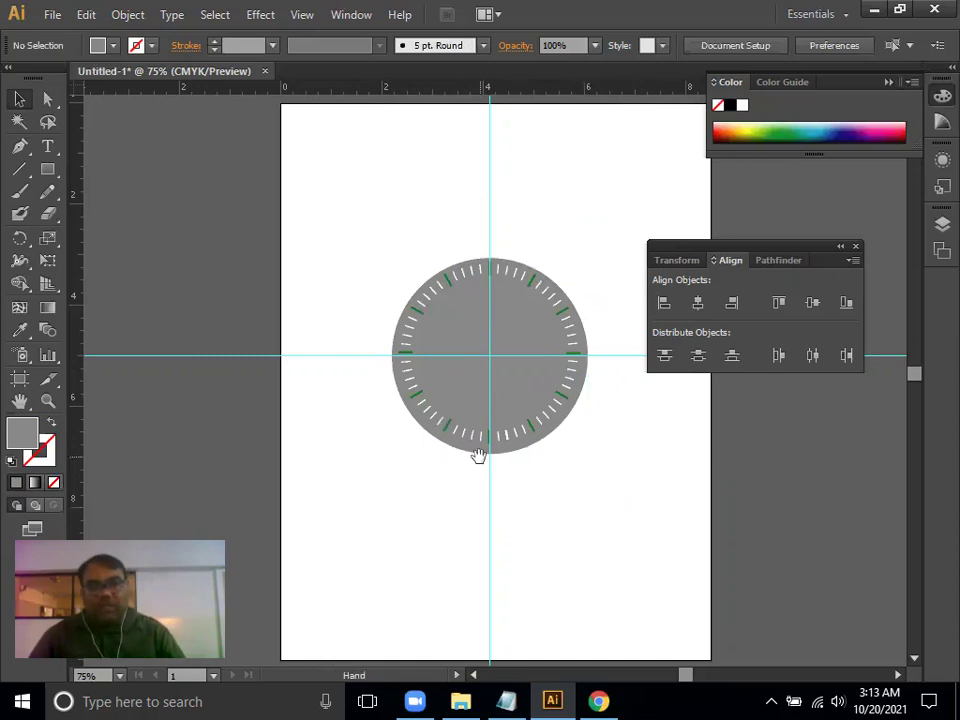
pyautogui.moveTo(479, 455); pyautogui.dragTo(508, 461)
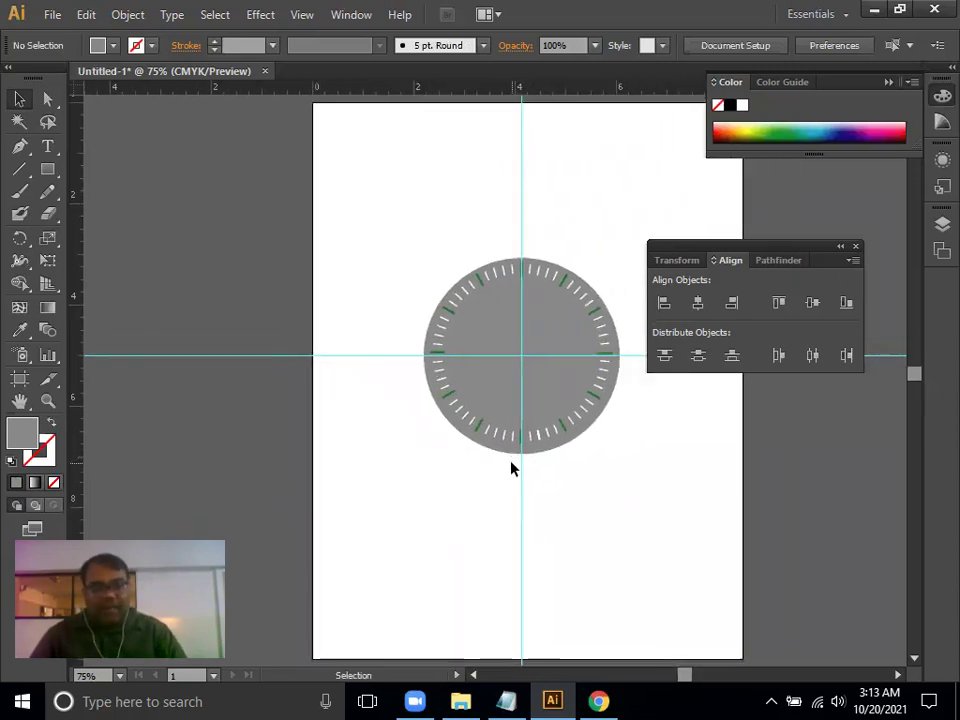
pyautogui.hotkey('ctrl', '+')
pyautogui.moveTo(395, 393); pyautogui.dragTo(477, 436)
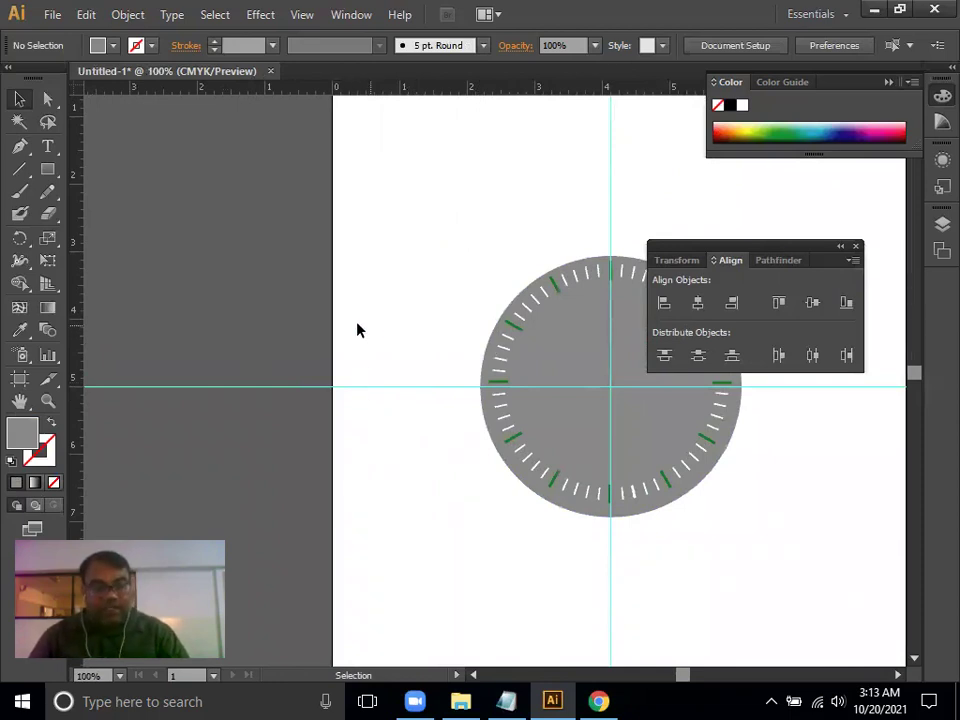
# Draw a tall narrow grey rectangle to the left of the dial
pyautogui.click(47, 169)
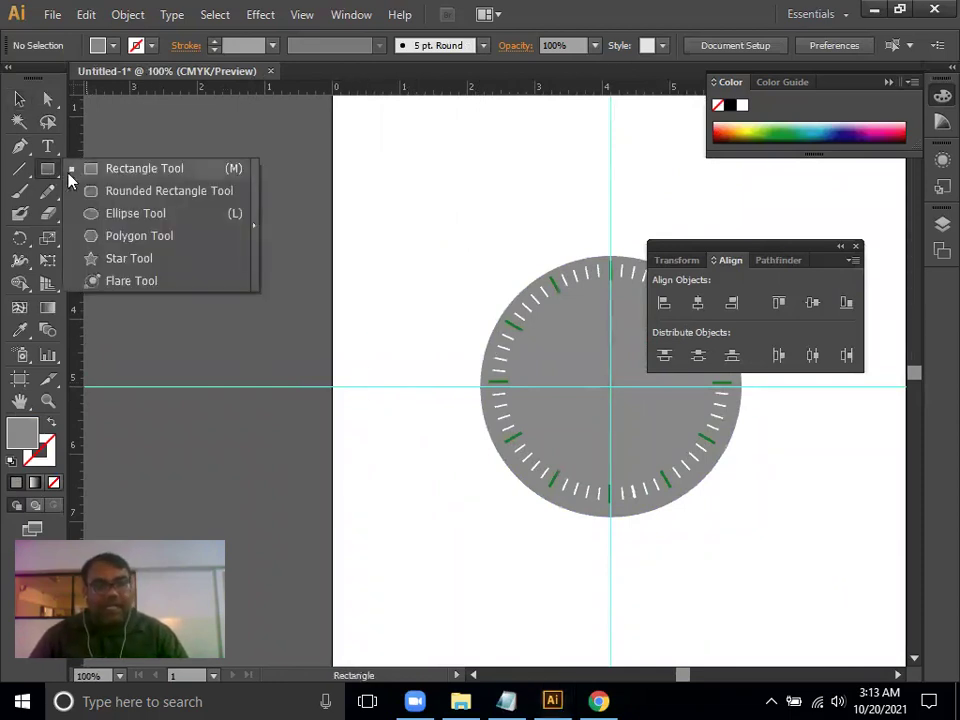
pyautogui.moveTo(372, 218); pyautogui.dragTo(389, 359)
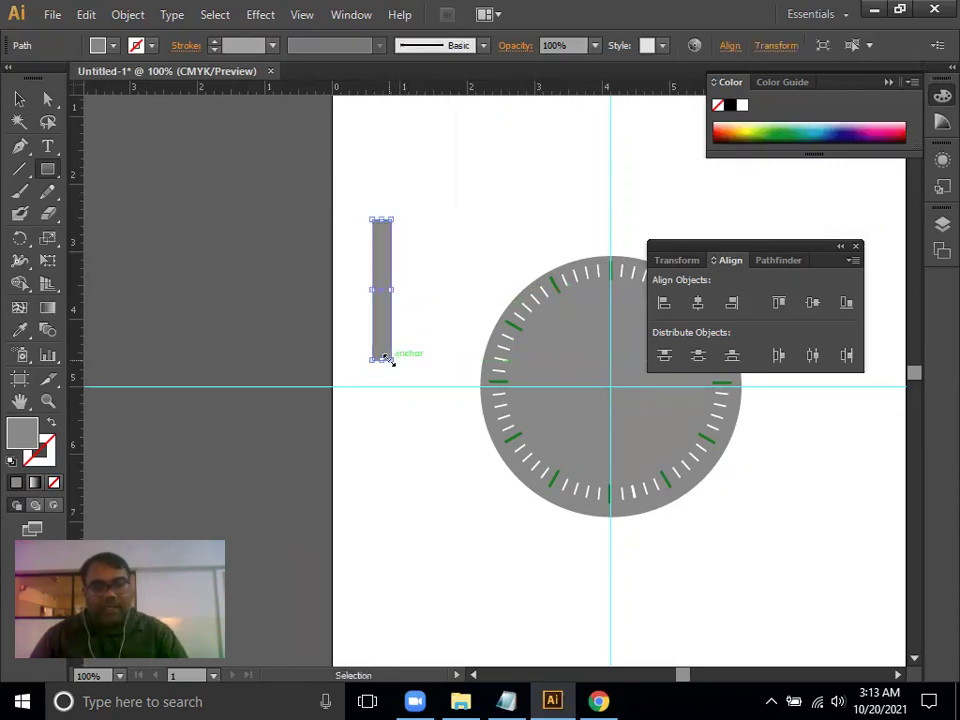
pyautogui.hotkey('ctrl', '=')
pyautogui.moveTo(398, 356); pyautogui.dragTo(489, 460)
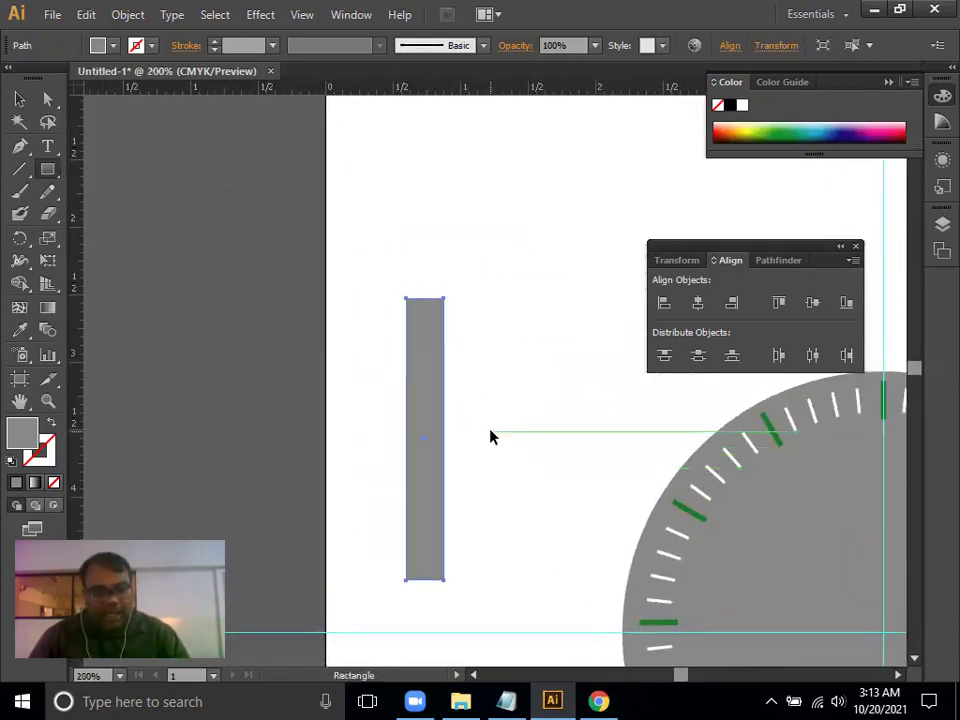
pyautogui.hotkey('ctrl', '=')
pyautogui.moveTo(454, 349); pyautogui.dragTo(503, 357)
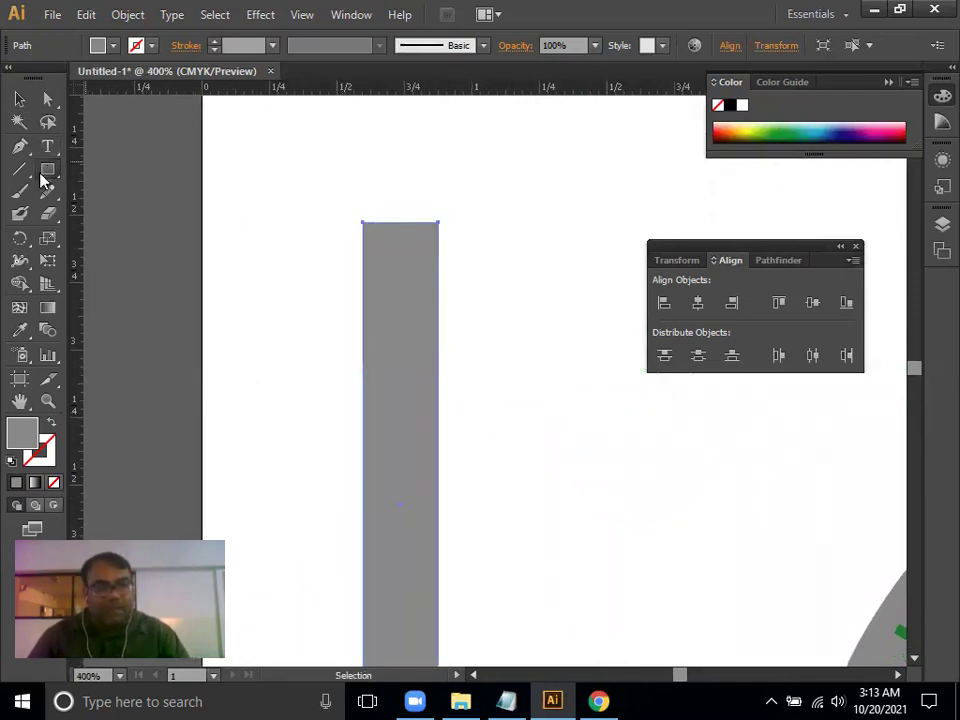
# Nudge both top corner points of the bar inward so it tapers toward the top
pyautogui.click(47, 98)
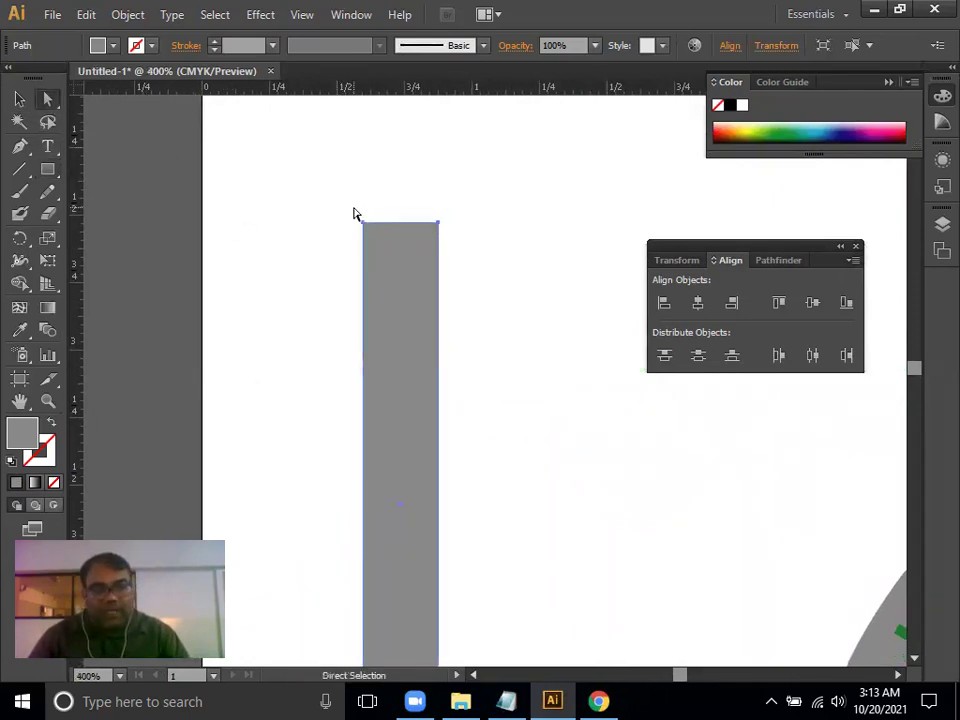
pyautogui.moveTo(376, 239); pyautogui.dragTo(389, 232)
pyautogui.hotkey('ctrl', 'z')
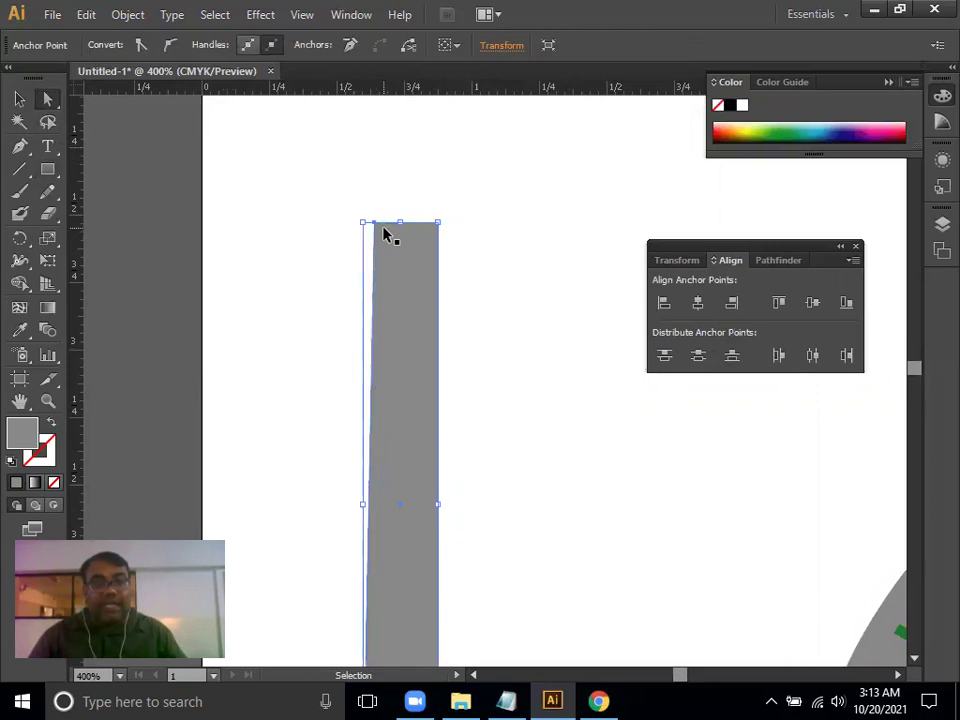
pyautogui.hotkey('ctrl', 'z')
pyautogui.hotkey('ctrl', 'z')
pyautogui.hotkey('ctrl', 'z')
pyautogui.moveTo(354, 212); pyautogui.dragTo(388, 250)
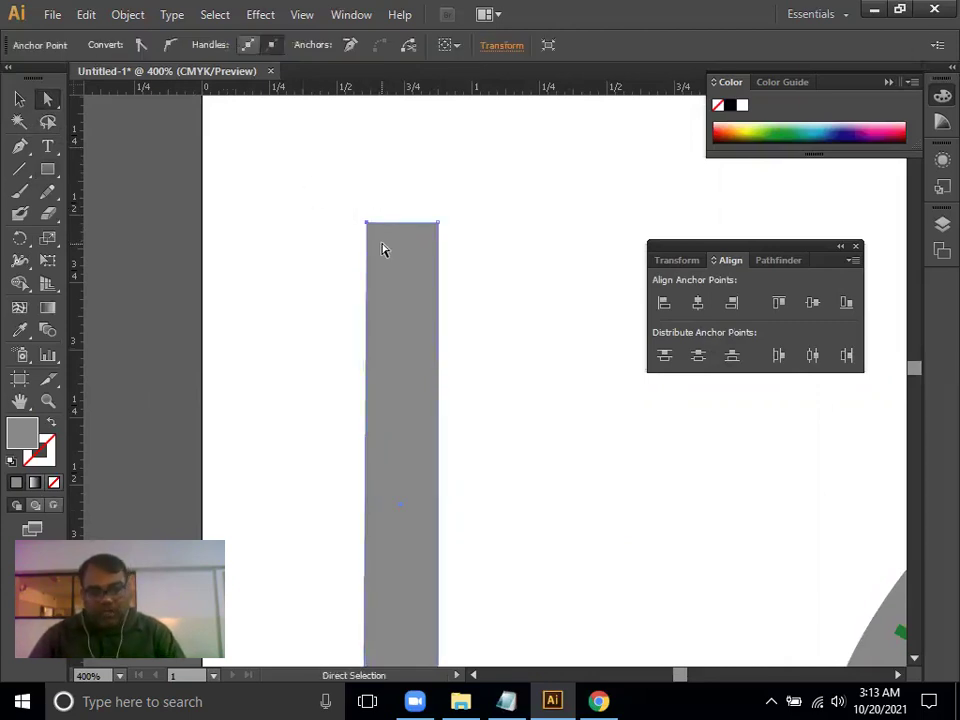
pyautogui.press('Right')
pyautogui.press('Right')
pyautogui.press('Right')
pyautogui.press('Right')
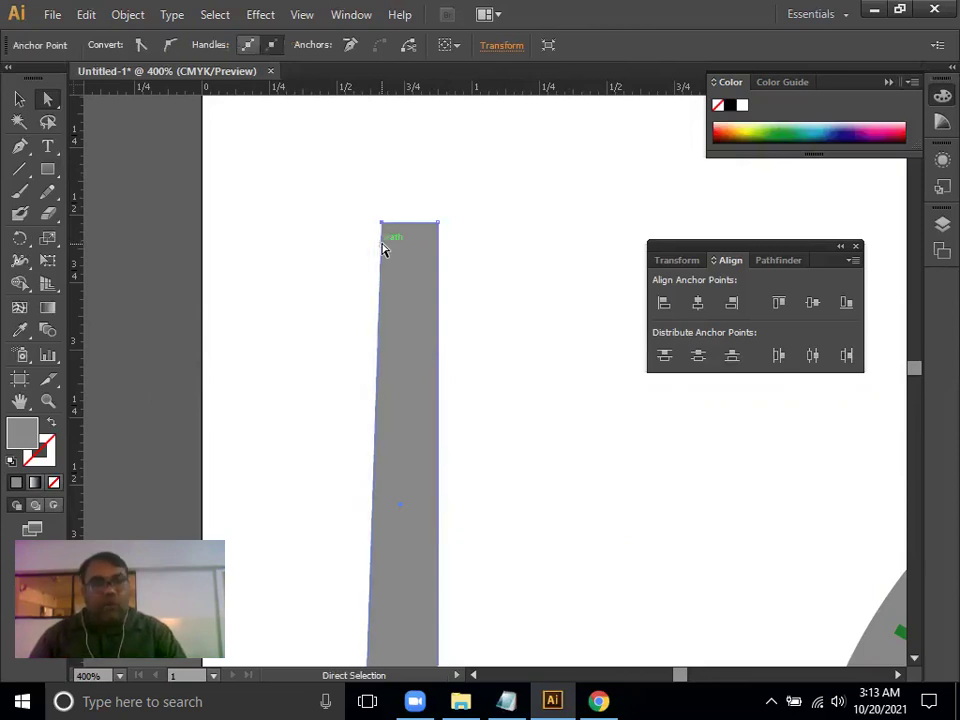
pyautogui.moveTo(495, 187)
pyautogui.mouseDown()
pyautogui.moveTo(412, 281)
pyautogui.moveTo(430, 292)
pyautogui.mouseUp()
pyautogui.press('Left')
pyautogui.press('Left')
pyautogui.press('Left')
pyautogui.press('Left')
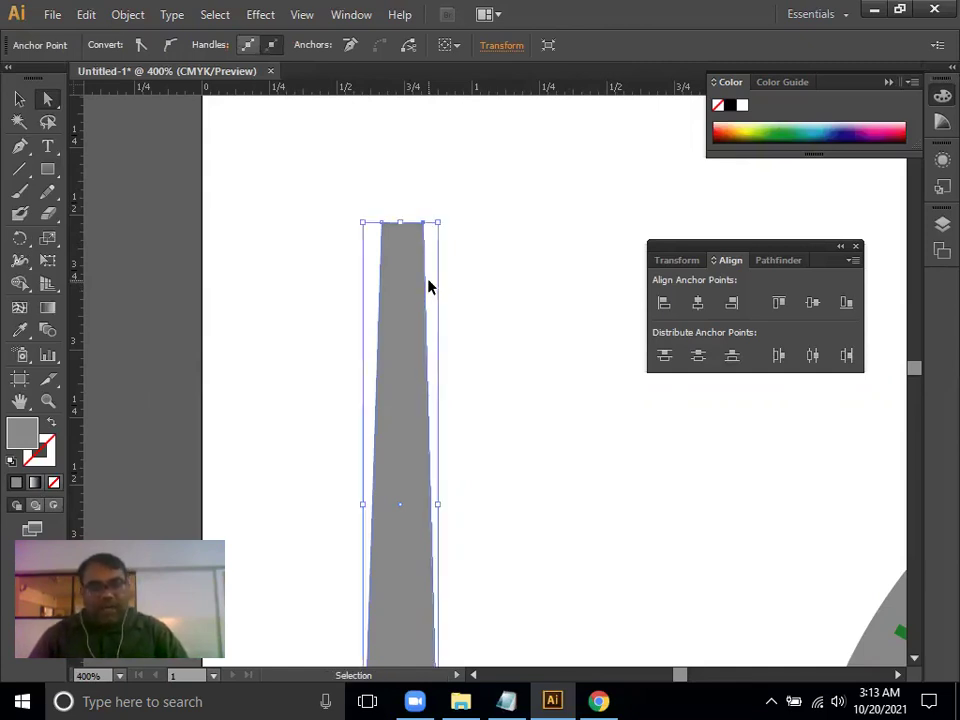
pyautogui.hotkey('ctrl', '+')
pyautogui.hotkey('ctrl', '+')
pyautogui.moveTo(422, 422); pyautogui.dragTo(527, 590)
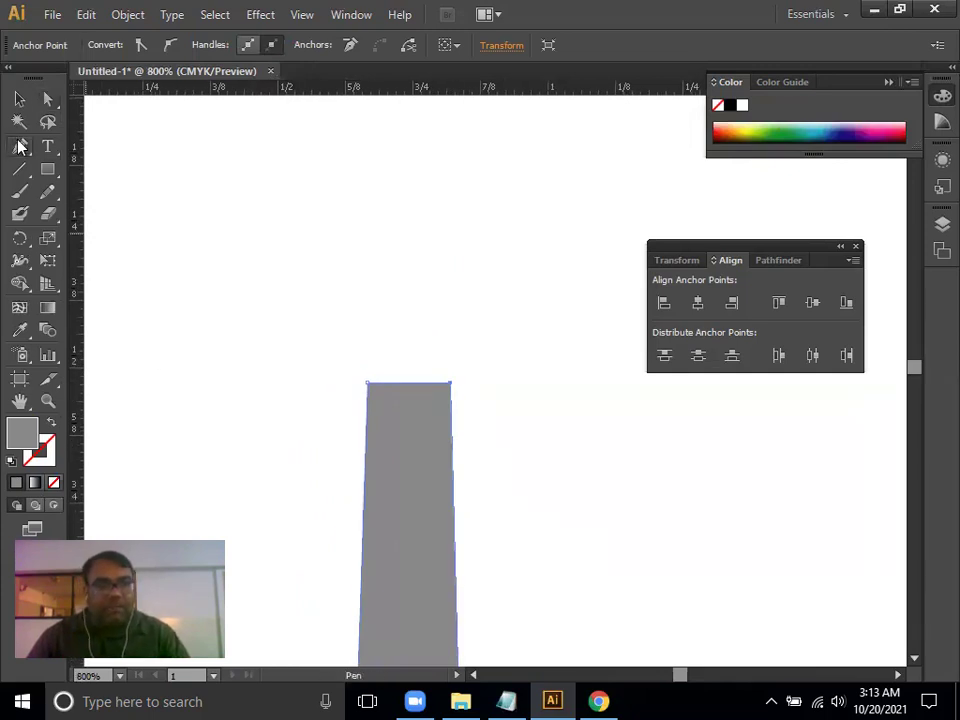
# Add a midpoint on the bar's top edge and raise it into a peak
pyautogui.moveTo(19, 146); pyautogui.dragTo(42, 163)
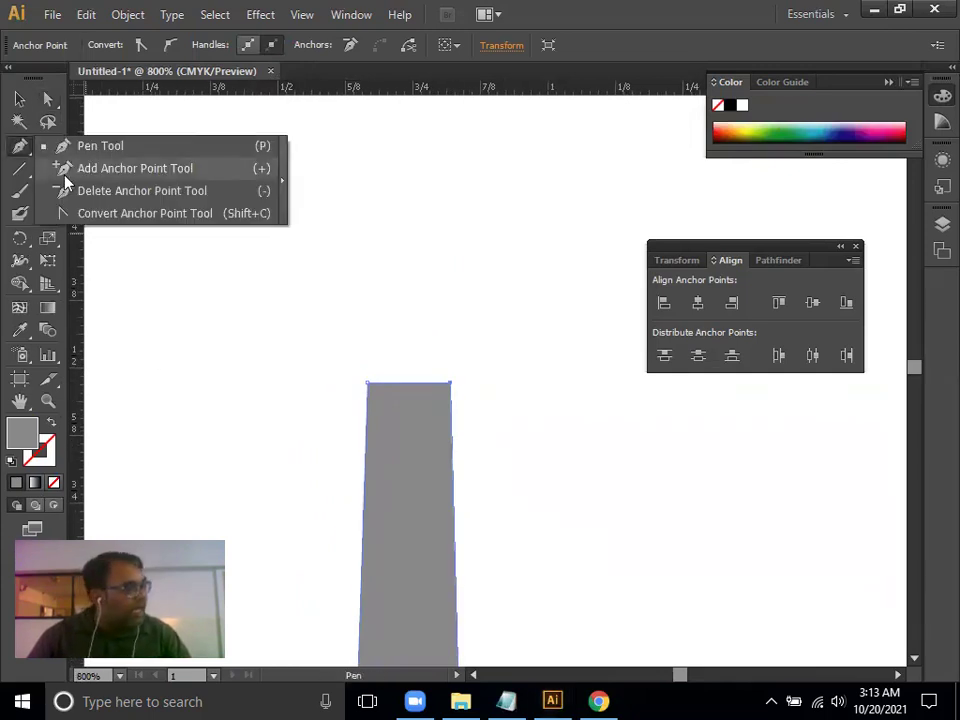
pyautogui.click(64, 172)
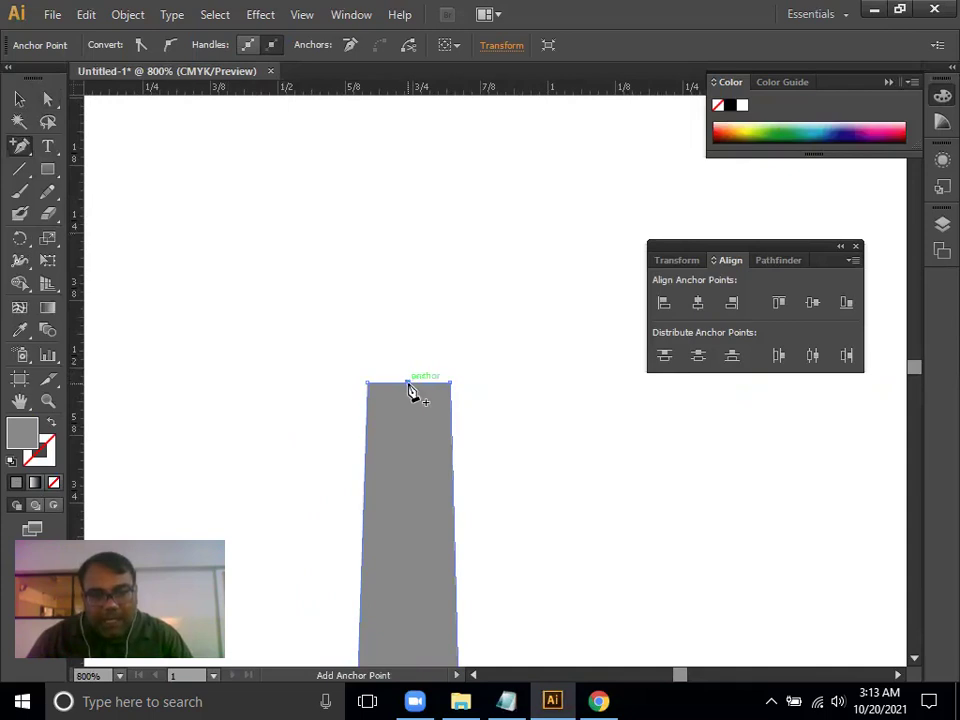
pyautogui.click(47, 99)
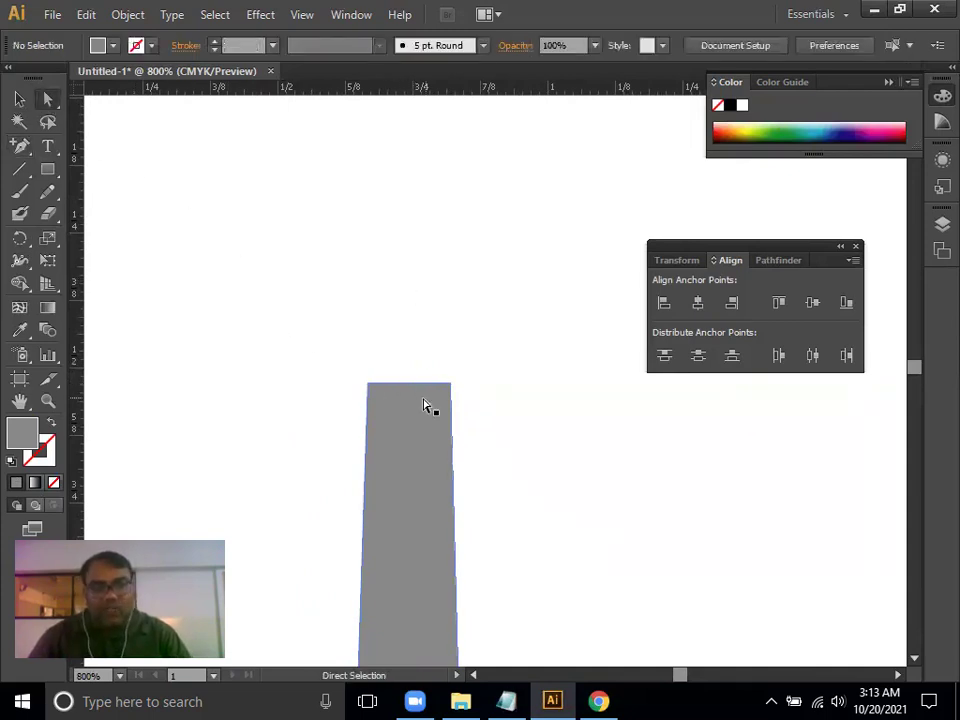
pyautogui.moveTo(408, 383); pyautogui.dragTo(408, 348)
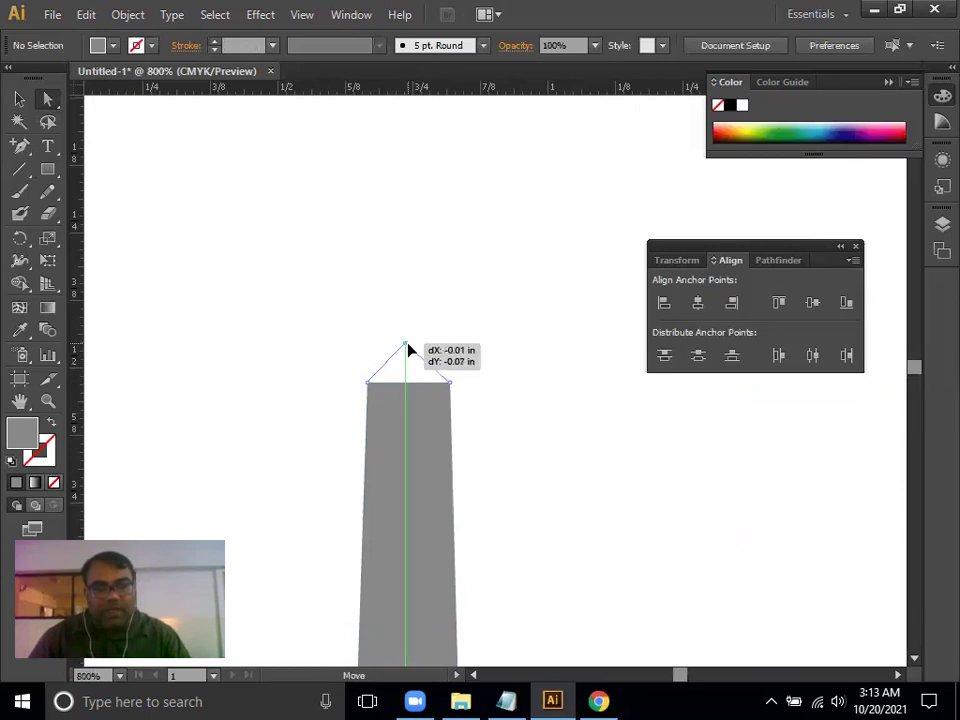
pyautogui.moveTo(407, 343); pyautogui.dragTo(410, 336)
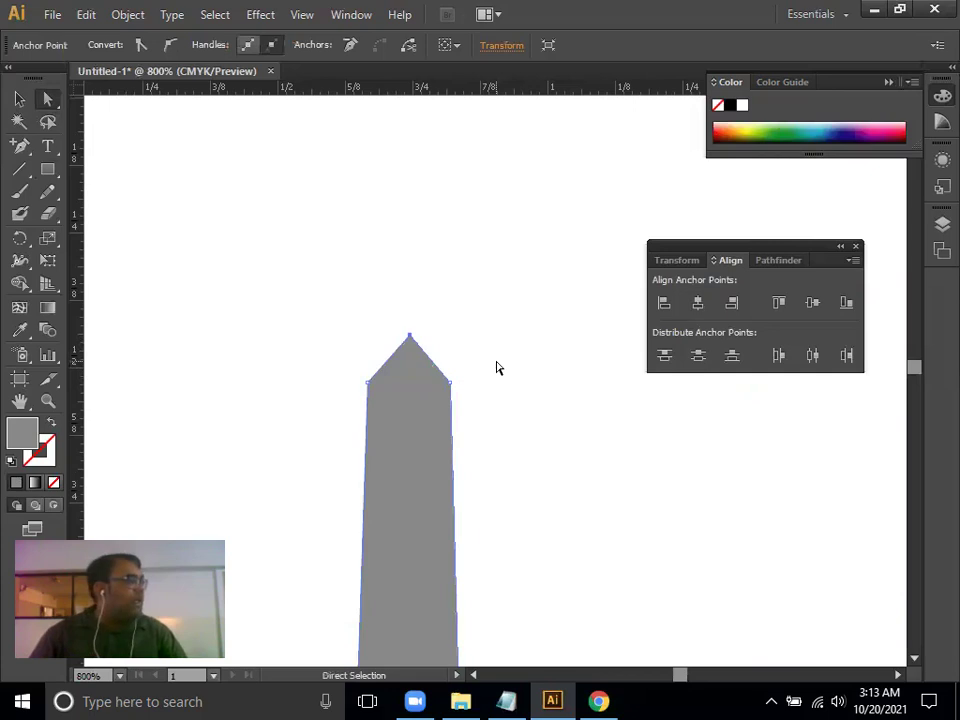
# Nudge both bottom corner points of the bar inward
pyautogui.press('space')
pyautogui.moveTo(596, 508); pyautogui.dragTo(576, 249)
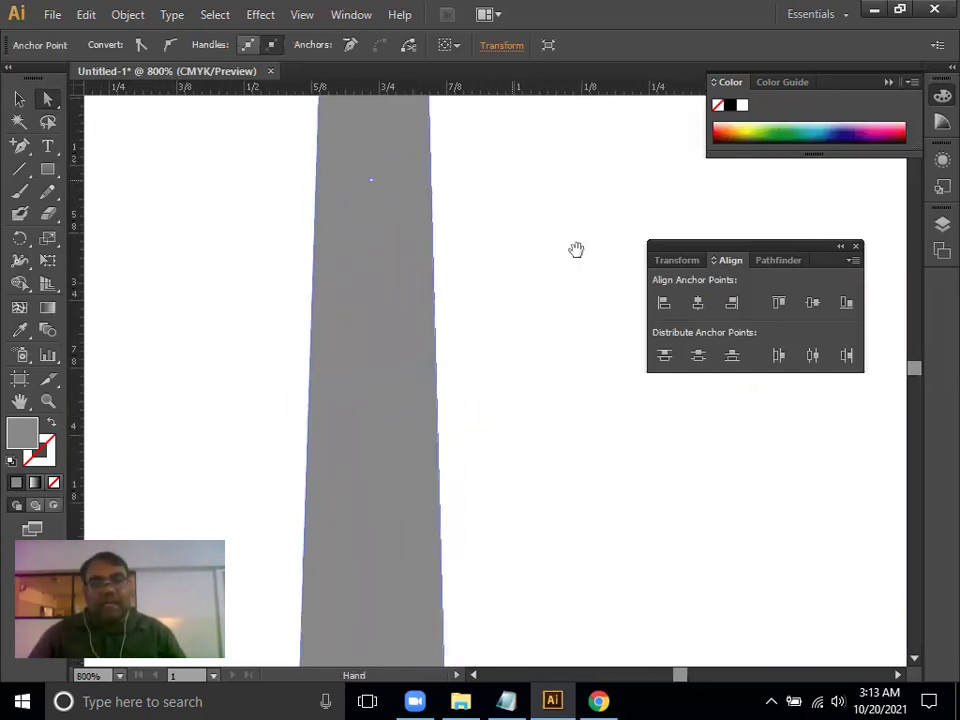
pyautogui.moveTo(488, 394); pyautogui.dragTo(508, 229)
pyautogui.moveTo(467, 561); pyautogui.dragTo(473, 465)
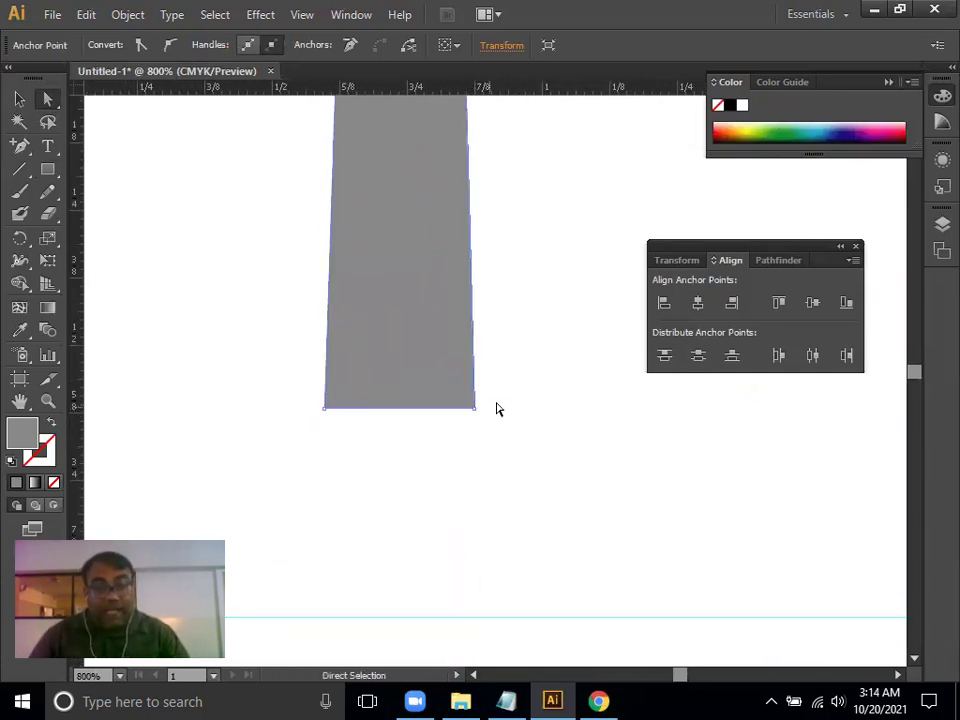
pyautogui.moveTo(278, 366); pyautogui.dragTo(352, 456)
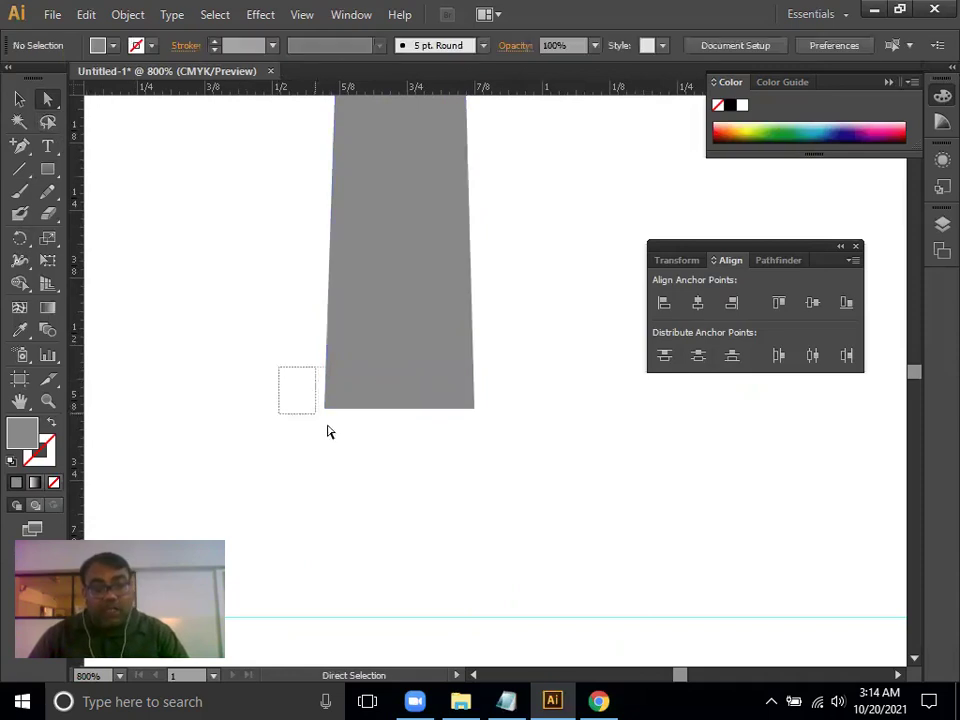
pyautogui.press('Right')
pyautogui.press('Right')
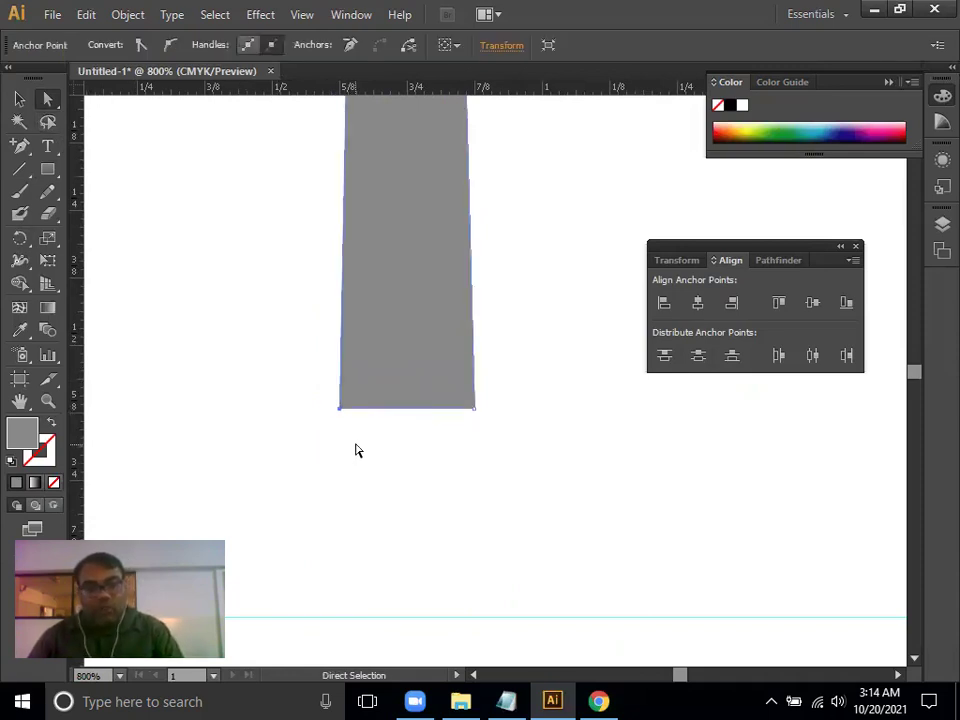
pyautogui.press('Right')
pyautogui.moveTo(531, 362); pyautogui.dragTo(453, 484)
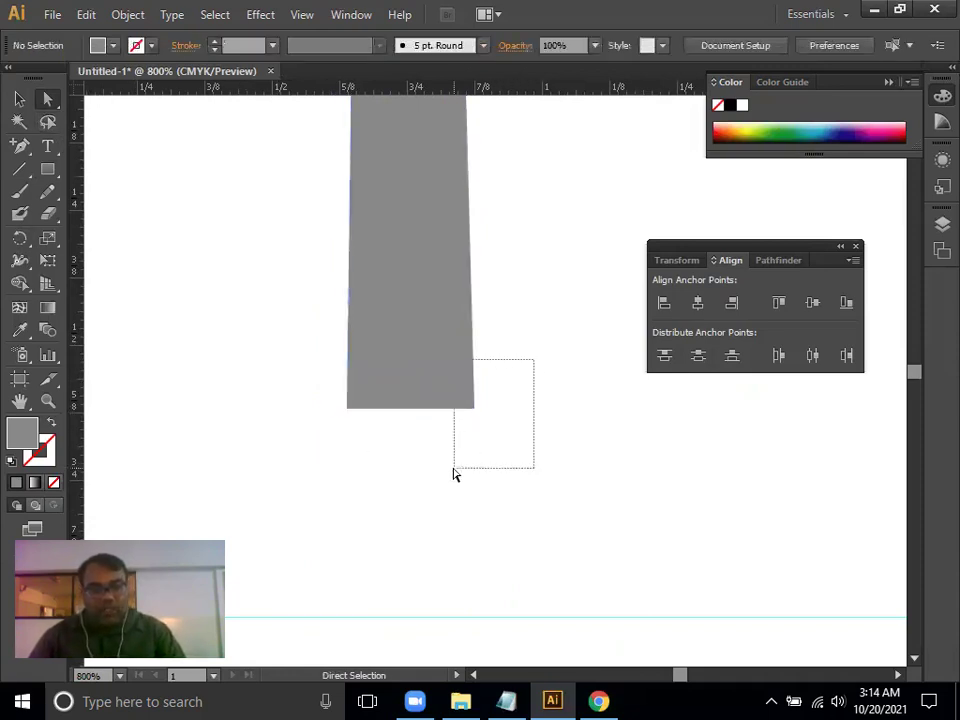
pyautogui.press('Left')
pyautogui.press('Left')
pyautogui.press('Left')
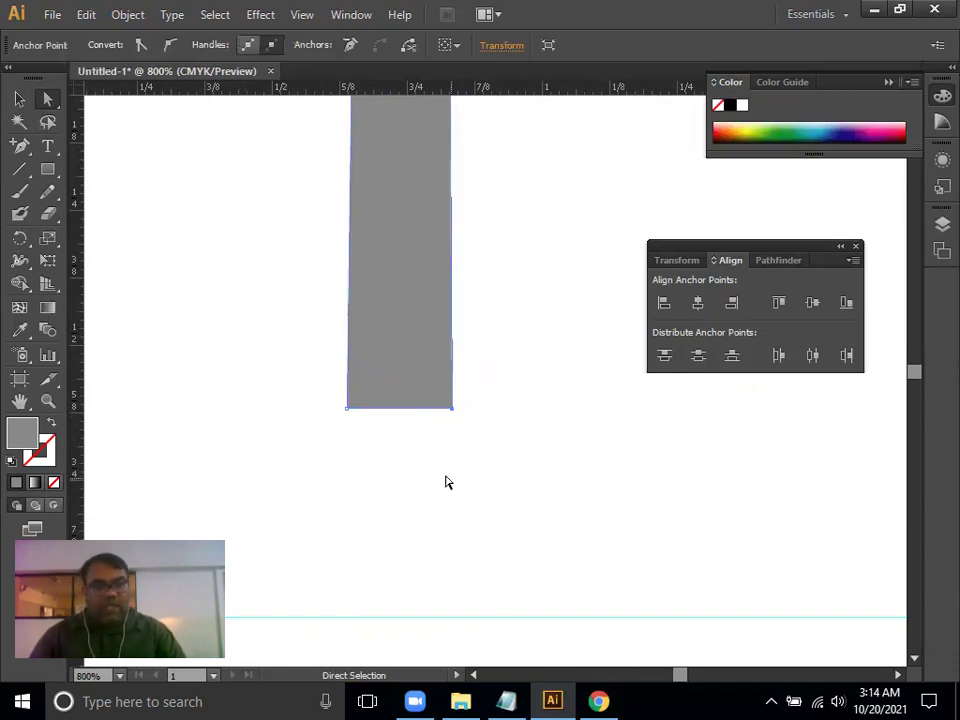
# Add a midpoint on the bar's bottom edge and pull it down into a pointed tip
pyautogui.click(19, 145)
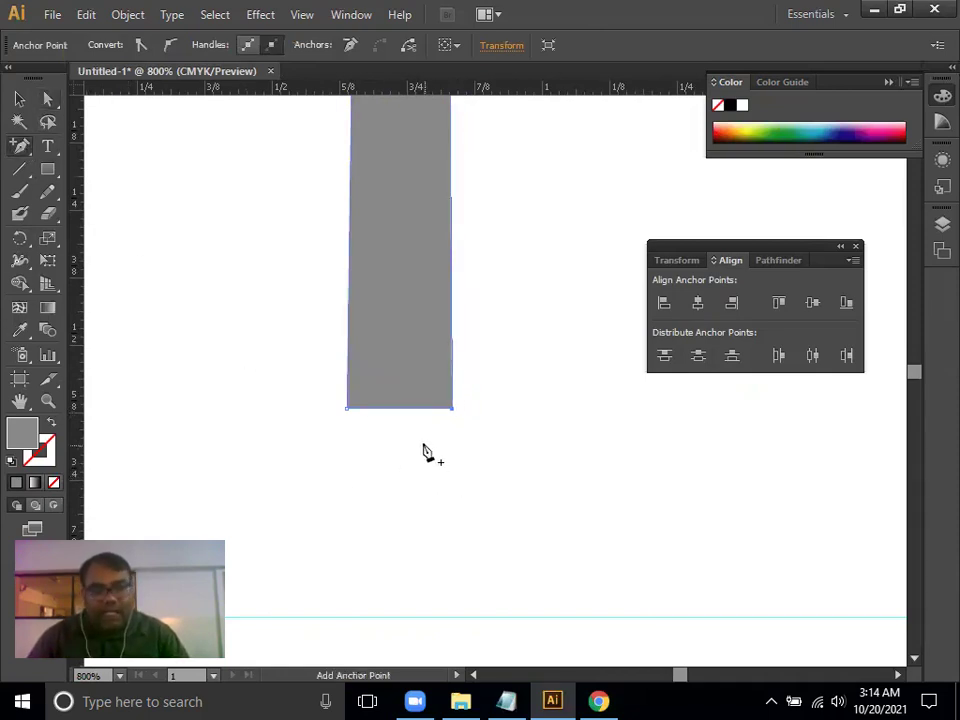
pyautogui.click(47, 98)
pyautogui.click(363, 410)
pyautogui.moveTo(400, 409); pyautogui.dragTo(400, 452)
pyautogui.click(480, 456)
pyautogui.moveTo(371, 373); pyautogui.dragTo(381, 450)
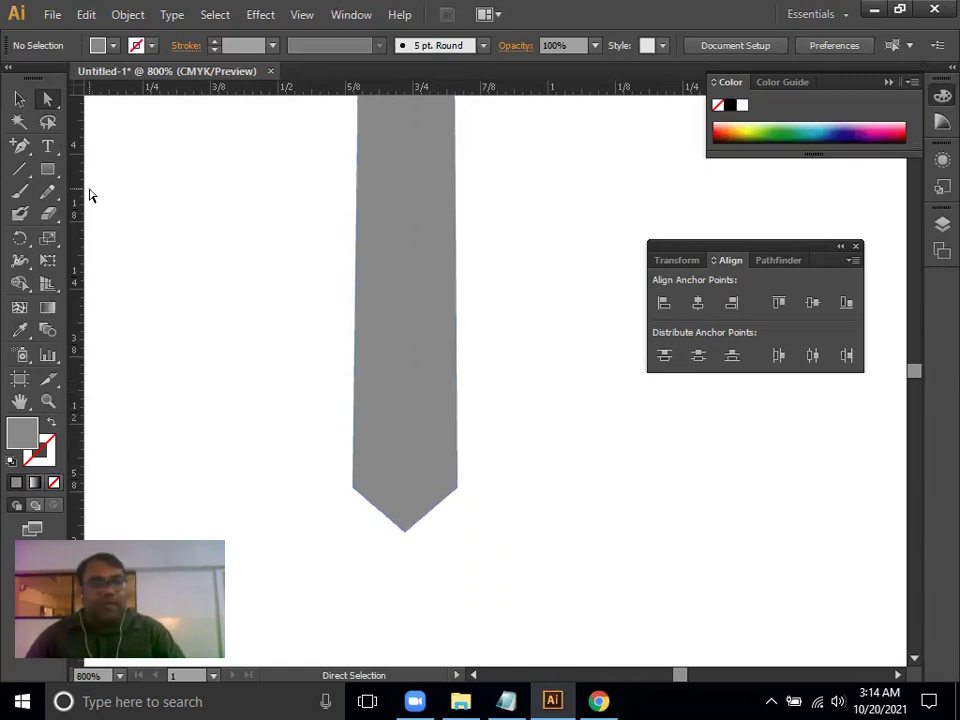
pyautogui.moveTo(50, 170); pyautogui.dragTo(120, 167)
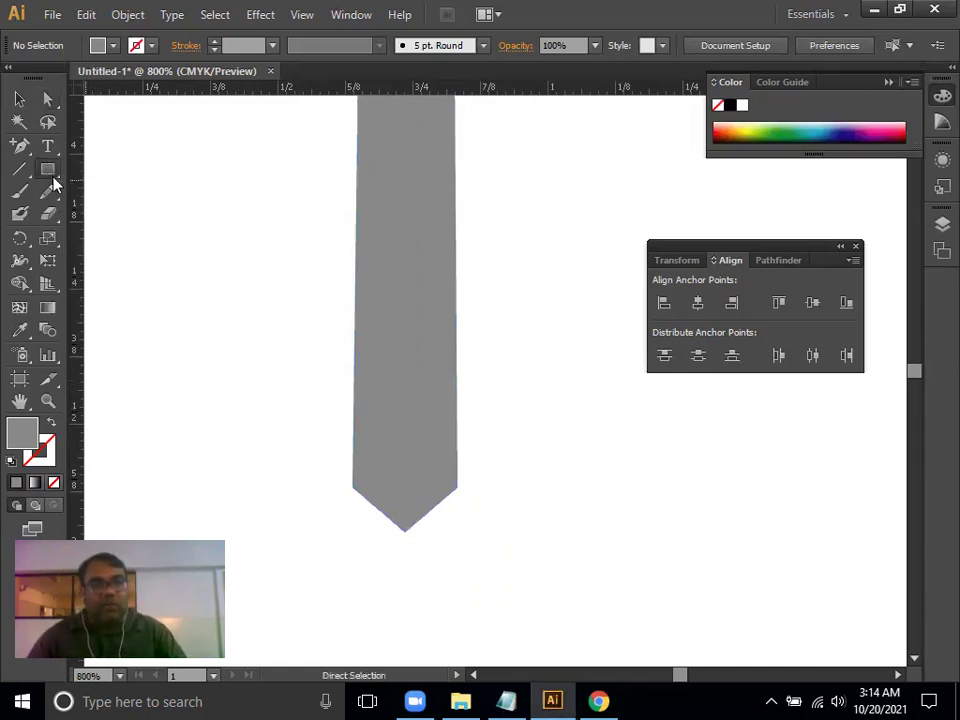
# Draw a near-black rectangle over the lower half of the grey hand
pyautogui.moveTo(52, 177); pyautogui.dragTo(62, 422)
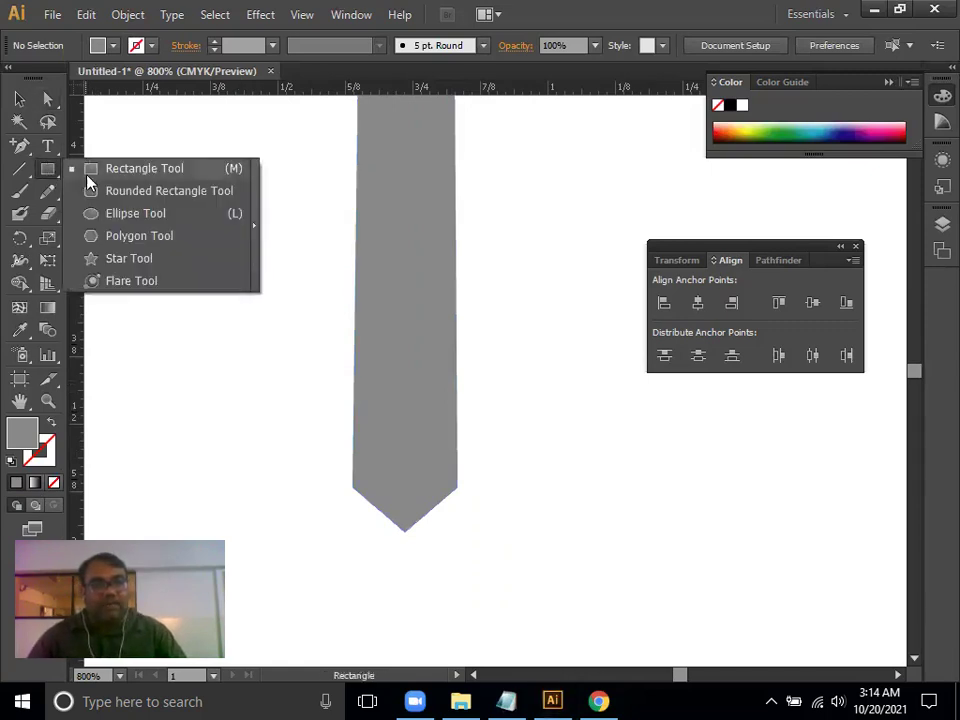
pyautogui.doubleClick(22, 432)
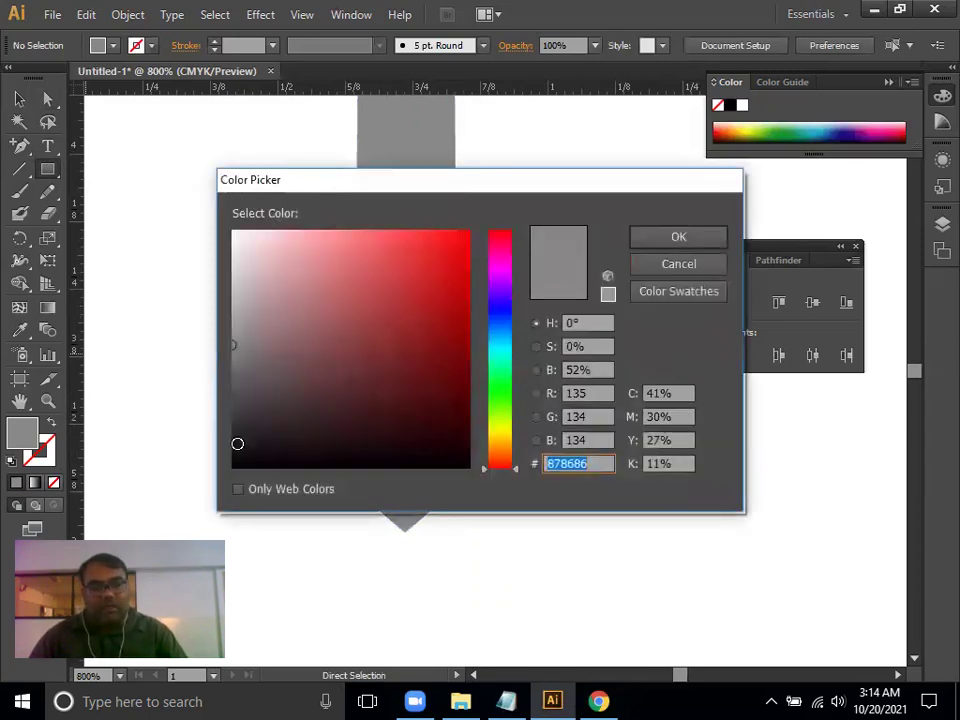
pyautogui.click(240, 442)
pyautogui.click(679, 238)
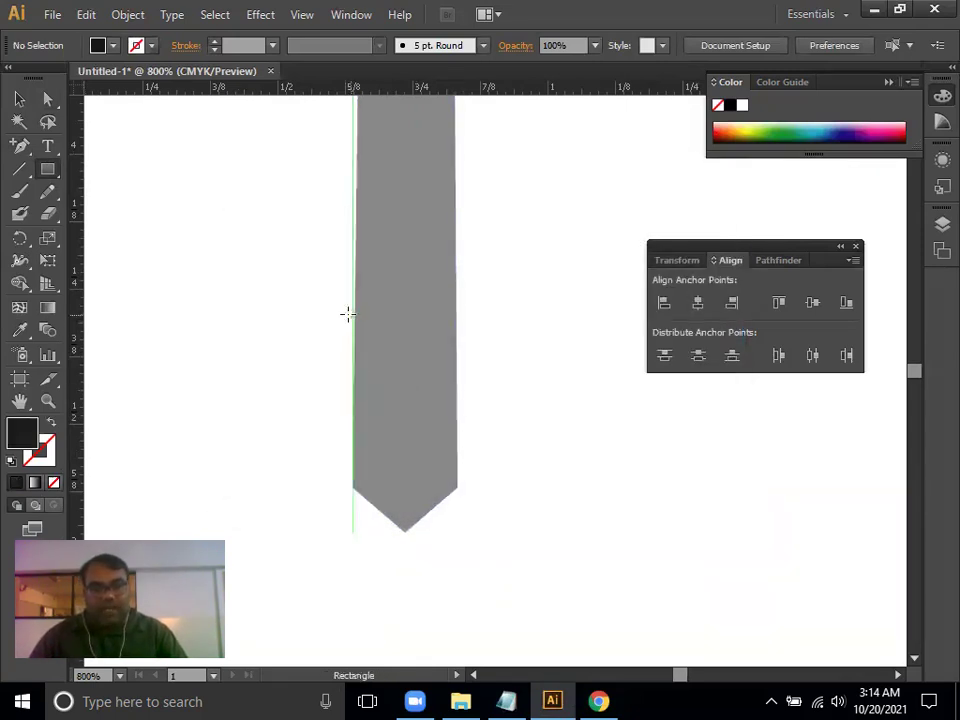
pyautogui.moveTo(295, 268); pyautogui.dragTo(513, 510)
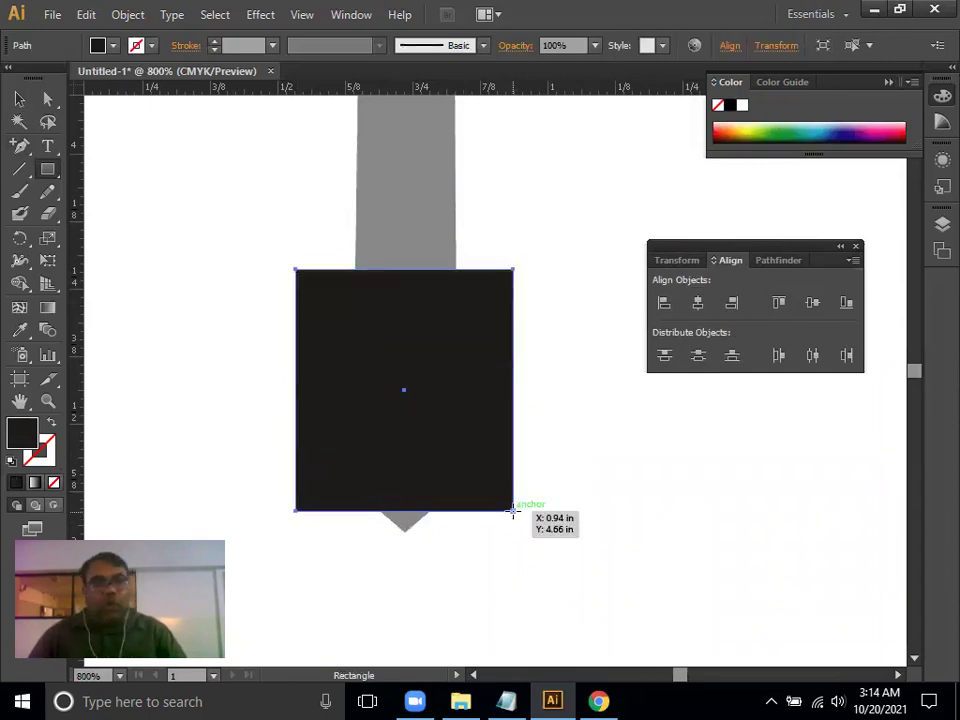
# Trim the black rectangle to the hand's outline with Shape Builder and delete the grey tip
pyautogui.click(20, 98)
pyautogui.keyDown('shift'); pyautogui.click(401, 240); pyautogui.keyUp('shift')
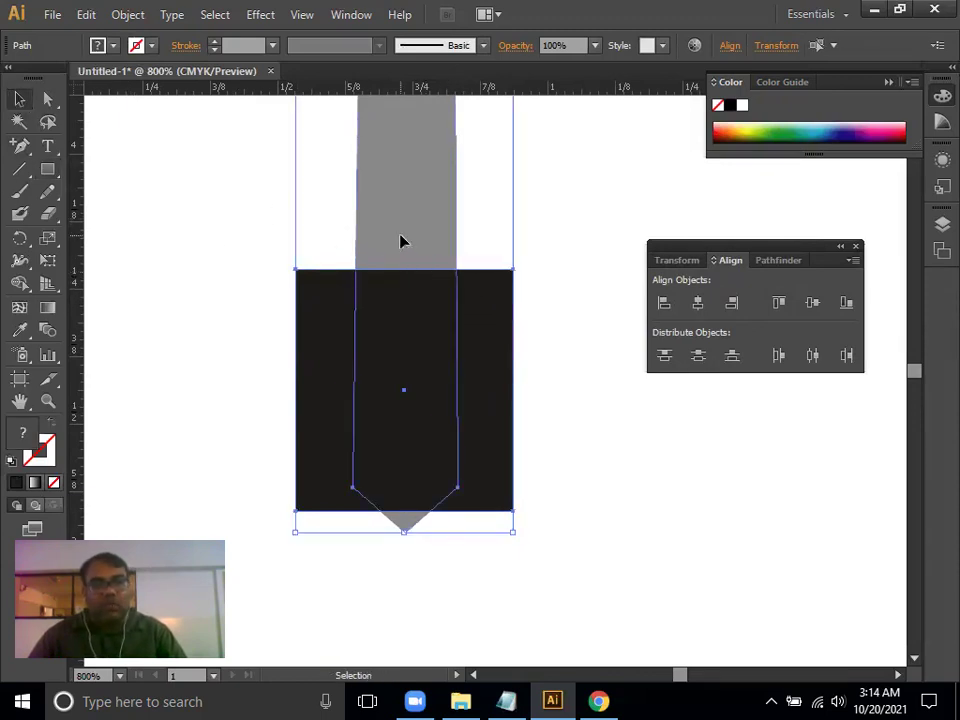
pyautogui.click(24, 287)
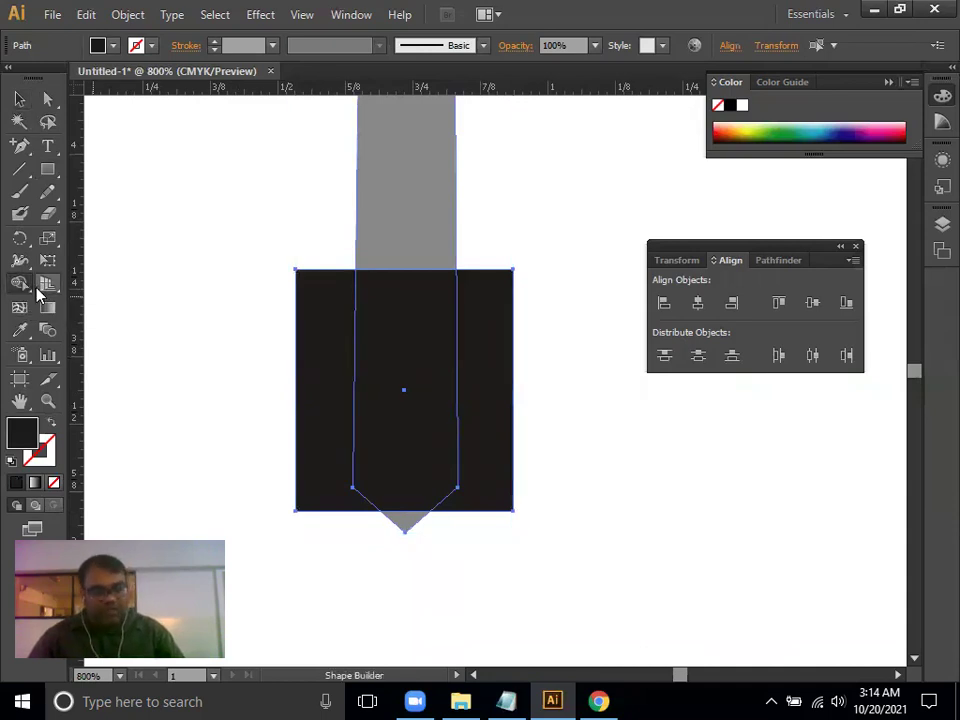
pyautogui.keyDown('alt'); pyautogui.click(322, 444); pyautogui.keyUp('alt')
pyautogui.keyDown('alt'); pyautogui.click(504, 468); pyautogui.keyUp('alt')
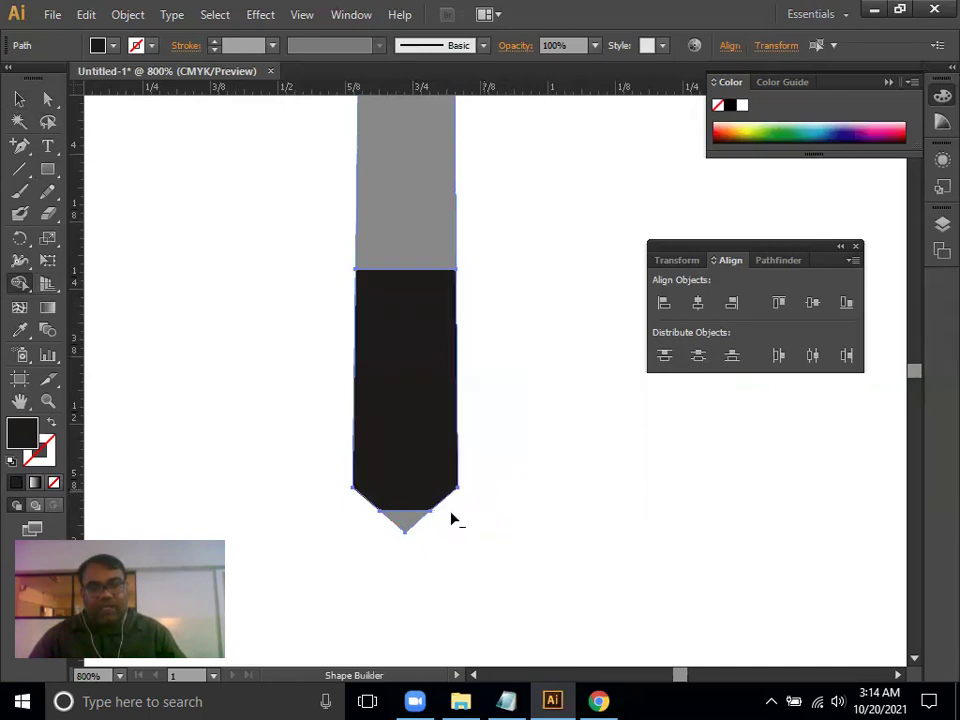
pyautogui.keyDown('alt'); pyautogui.click(404, 522); pyautogui.keyUp('alt')
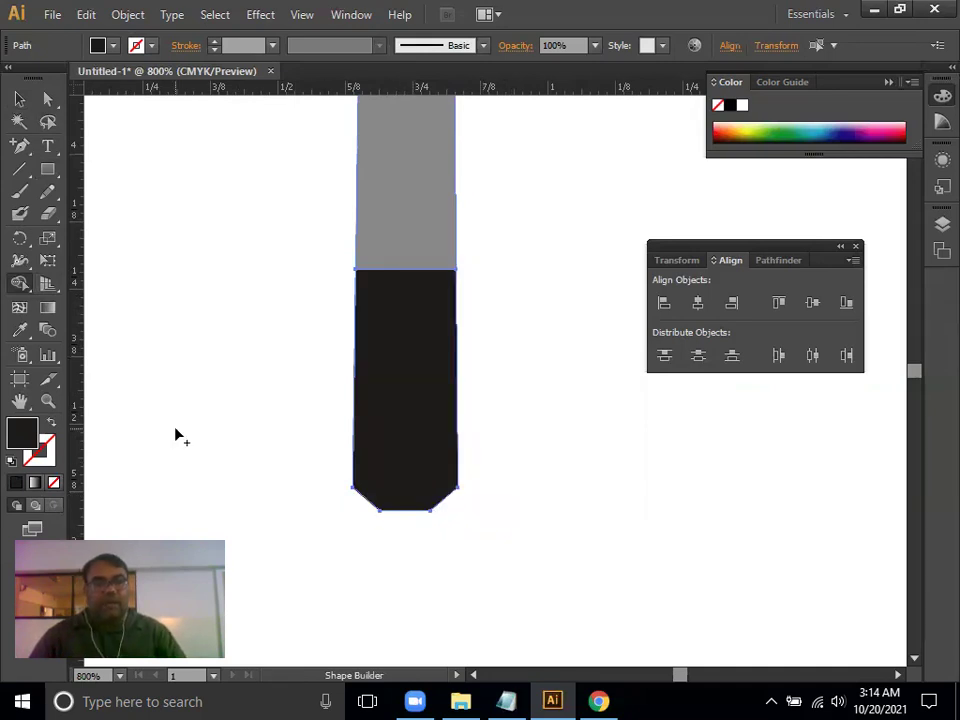
pyautogui.click(19, 98)
pyautogui.click(613, 546)
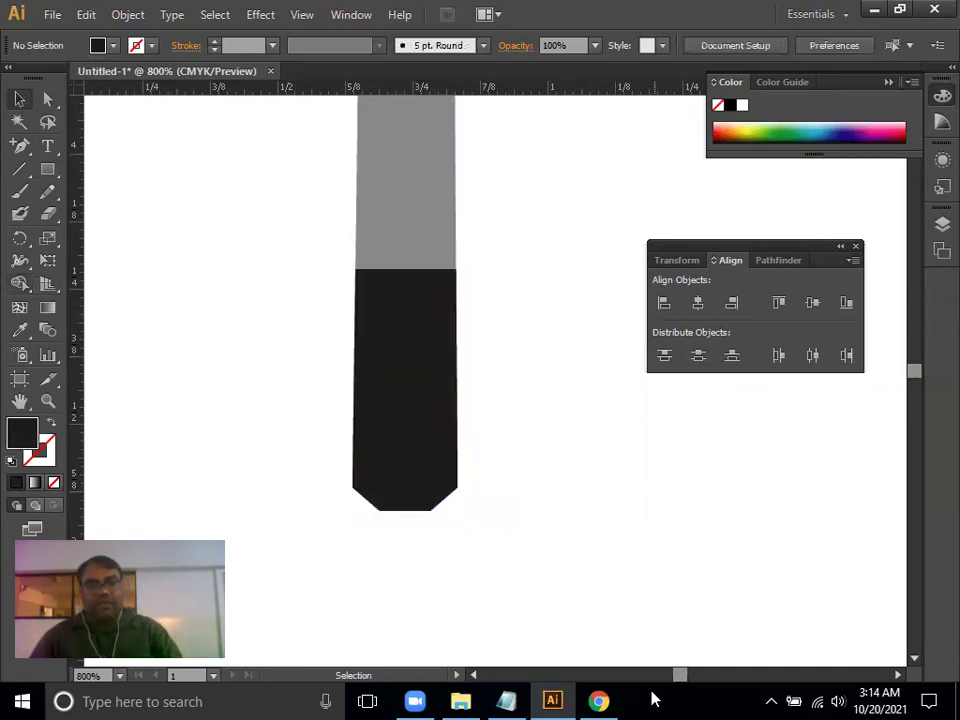
pyautogui.hotkey('ctrl', '-')
pyautogui.hotkey('ctrl', '-')
pyautogui.hotkey('ctrl', '-')
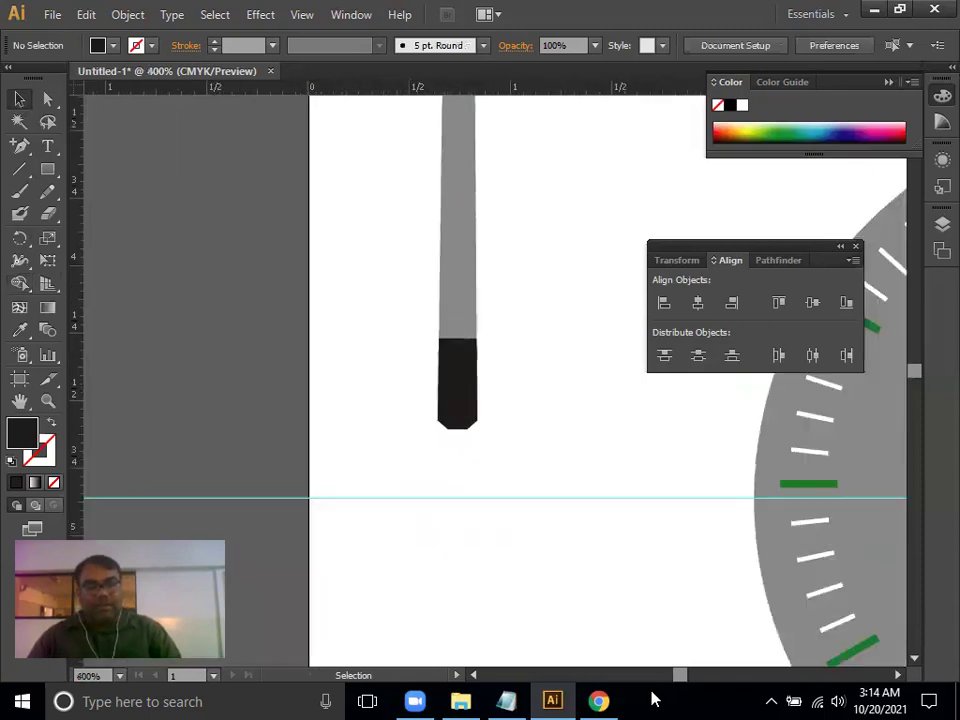
pyautogui.hotkey('ctrl', '-')
pyautogui.moveTo(544, 446); pyautogui.dragTo(538, 514)
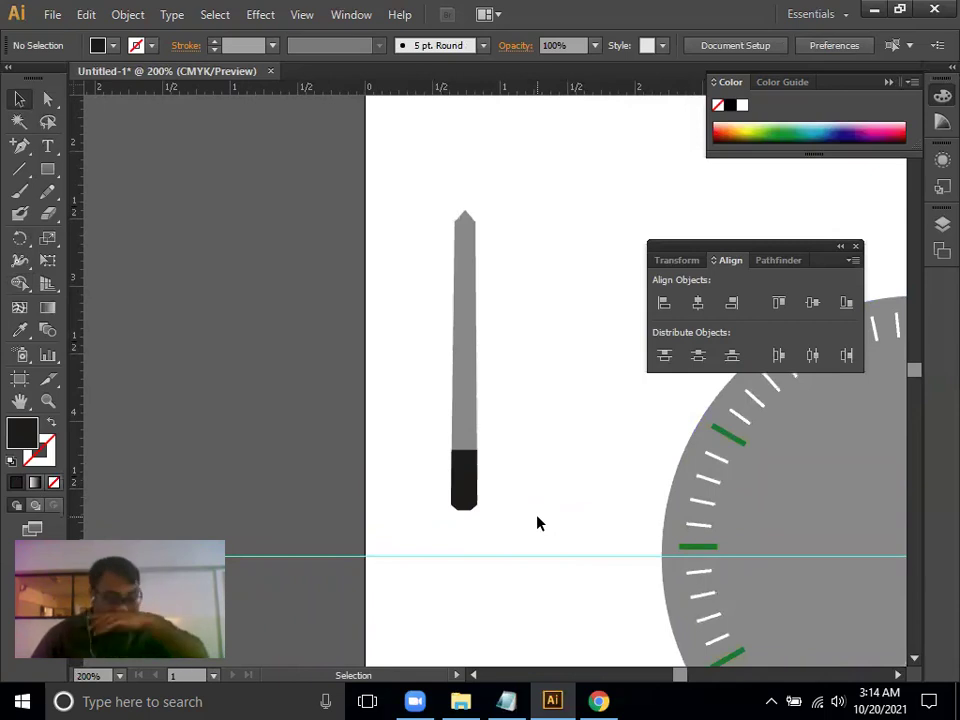
pyautogui.hotkey('ctrl', '+')
pyautogui.hotkey('ctrl', '+')
pyautogui.hotkey('ctrl', '+')
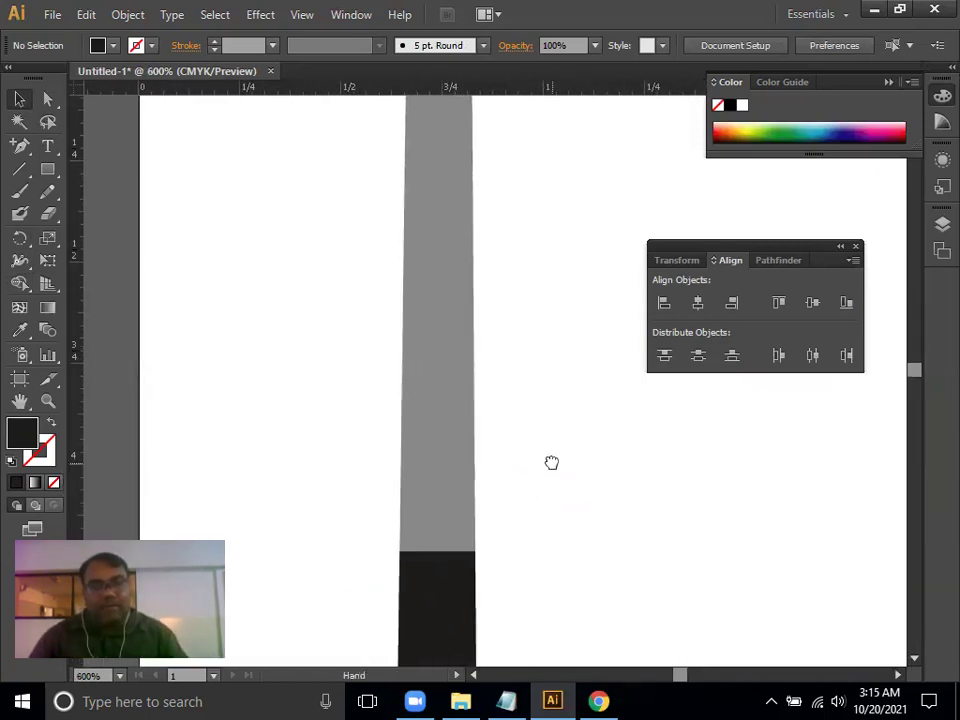
pyautogui.doubleClick(25, 432)
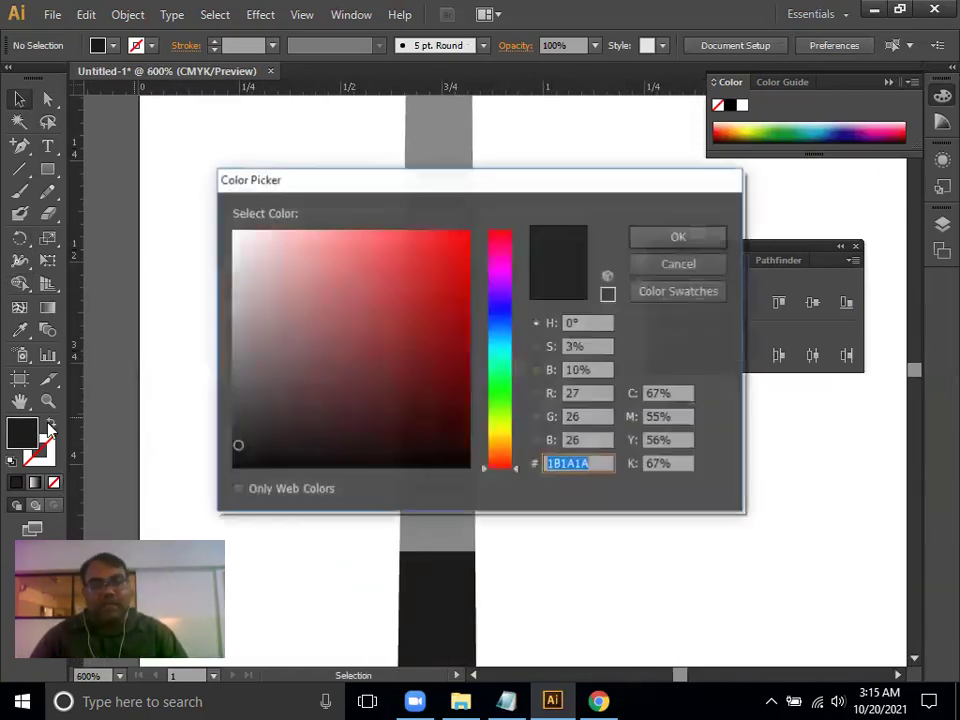
pyautogui.press('Escape')
# Draw a small black rectangle and move it to the right of the grey hand
pyautogui.click(50, 172)
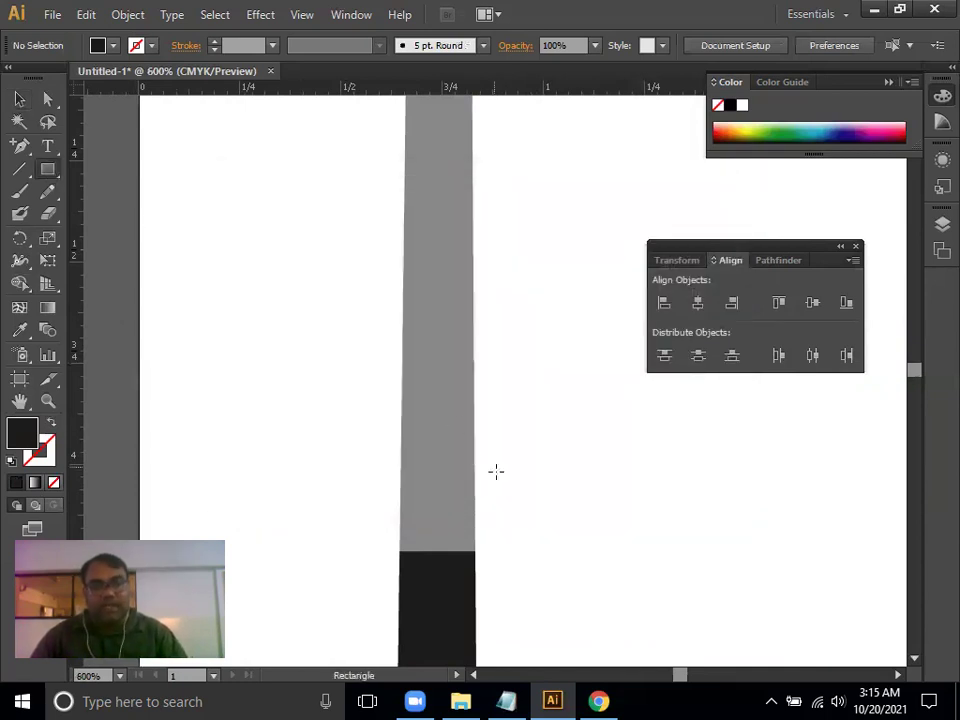
pyautogui.moveTo(415, 372); pyautogui.dragTo(462, 532)
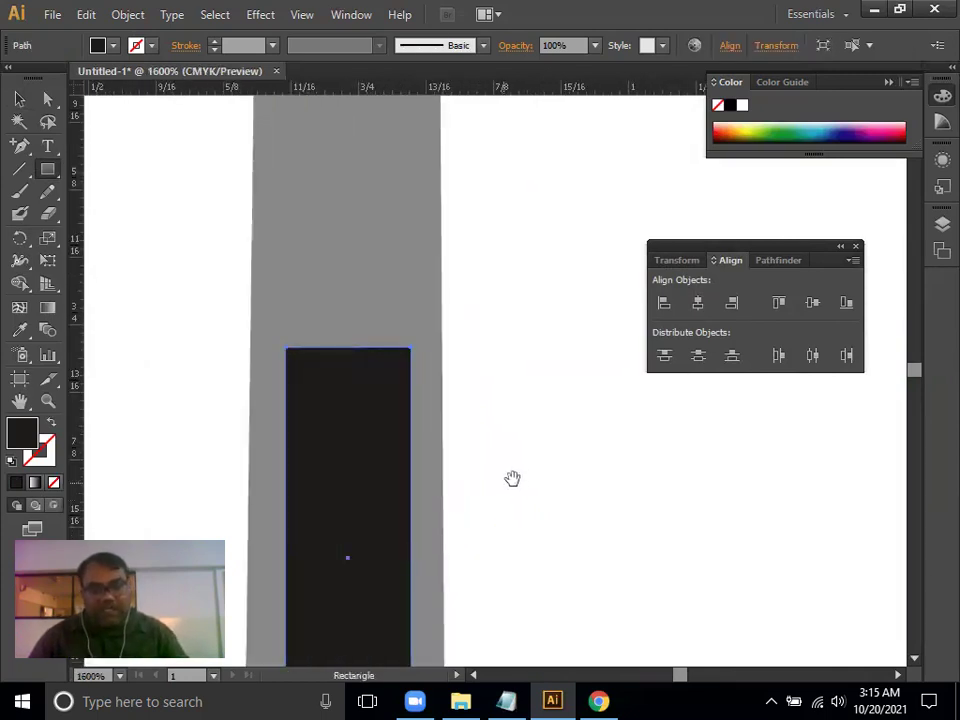
pyautogui.moveTo(512, 478); pyautogui.dragTo(585, 311)
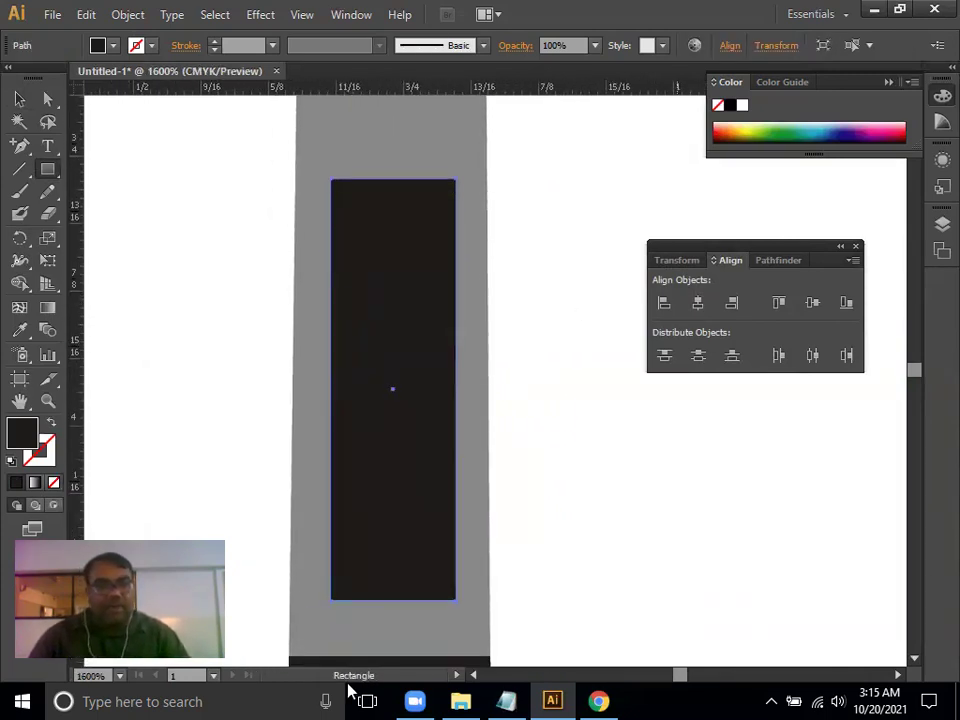
pyautogui.click(47, 98)
pyautogui.click(208, 208)
pyautogui.moveTo(321, 165); pyautogui.dragTo(358, 214)
pyautogui.hotkey('ctrl', 'z')
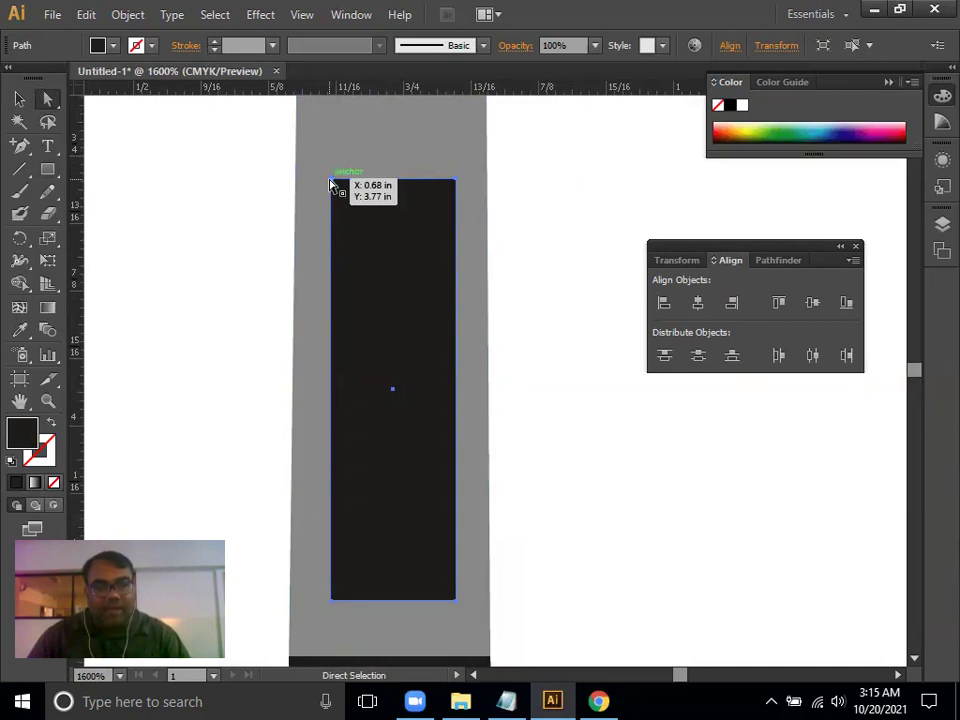
pyautogui.click(494, 285)
pyautogui.moveTo(409, 305); pyautogui.dragTo(599, 337)
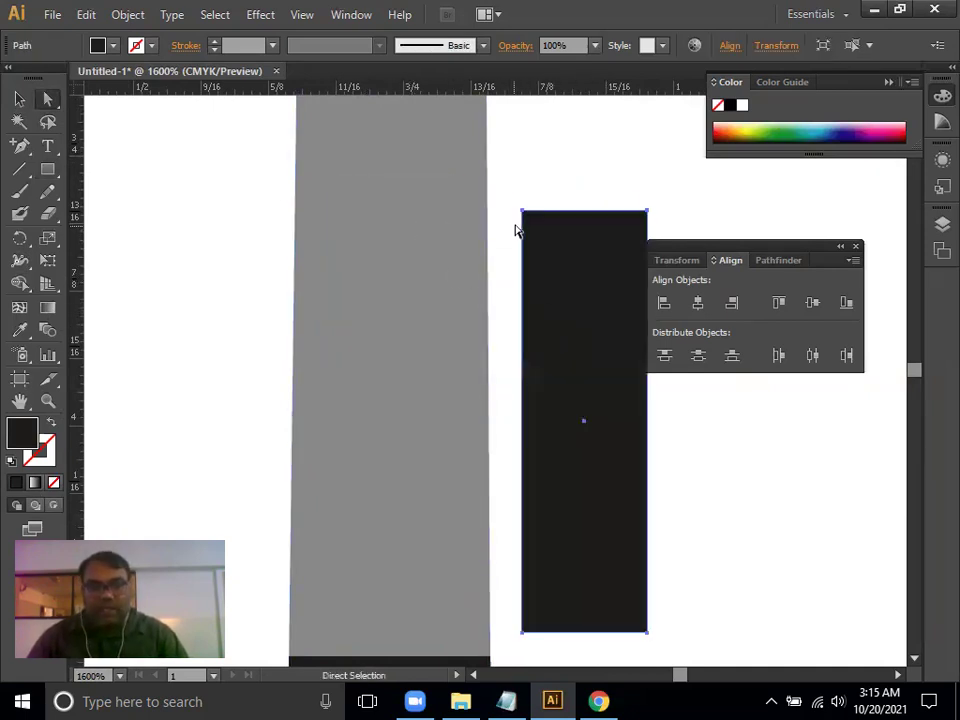
# Shift the black bar's top corners right and push its bottom corners outward
pyautogui.moveTo(506, 195); pyautogui.dragTo(528, 215)
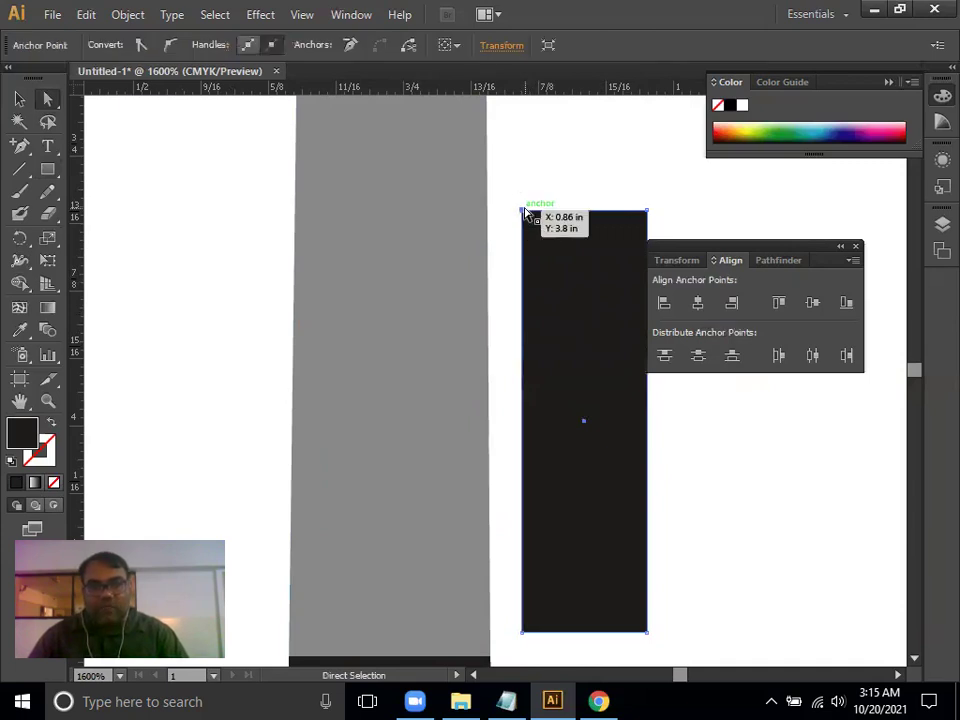
pyautogui.press('Right')
pyautogui.press('Right')
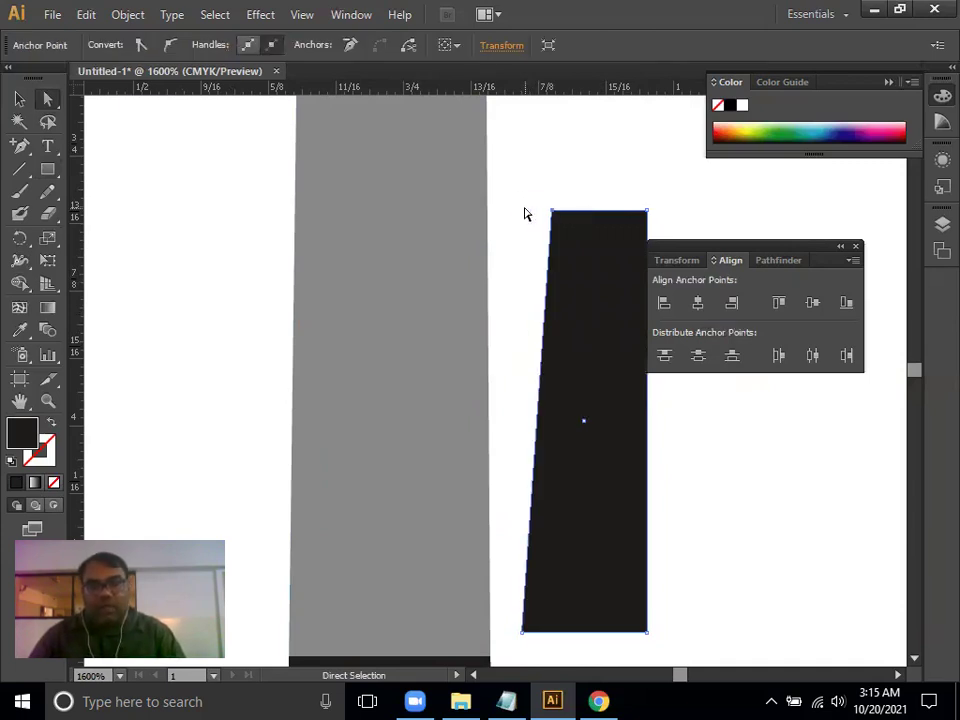
pyautogui.press('Left')
pyautogui.press('Left')
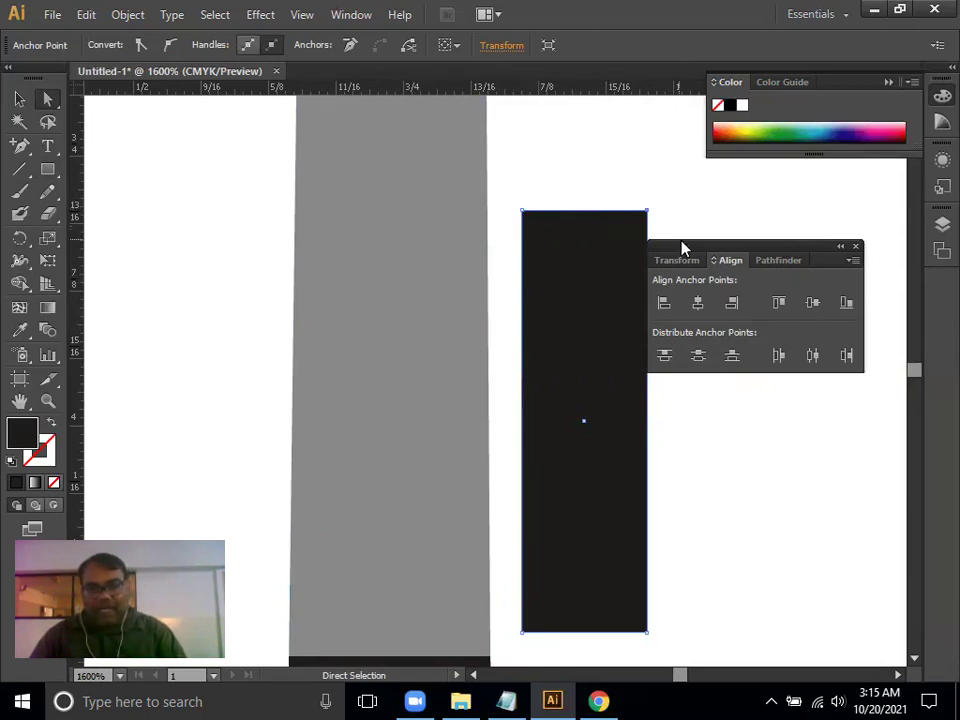
pyautogui.press('Right')
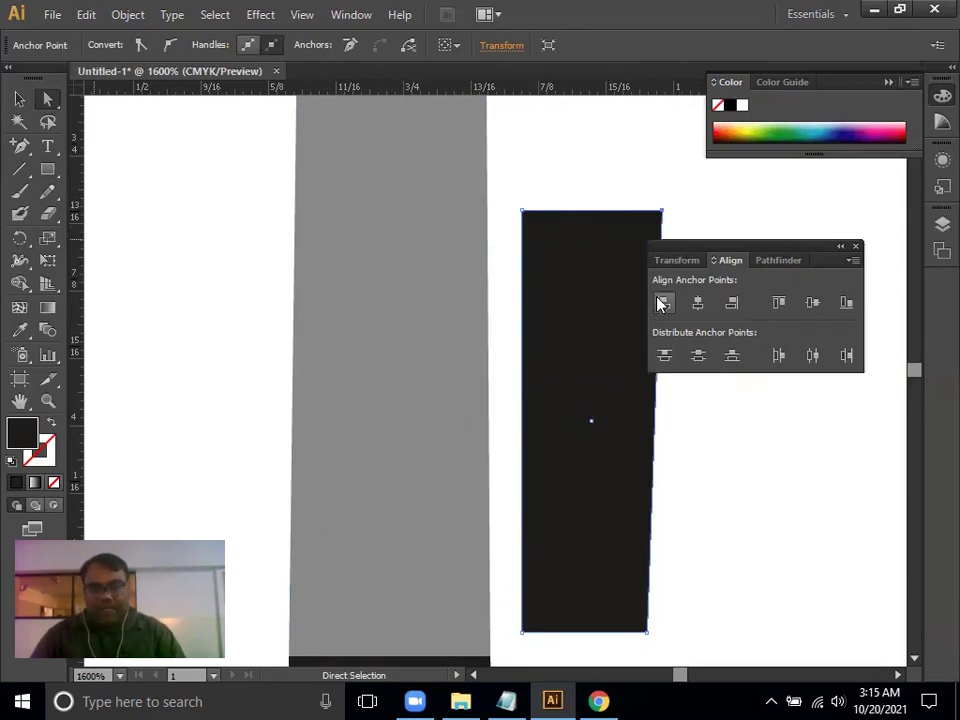
pyautogui.moveTo(636, 672); pyautogui.dragTo(627, 645)
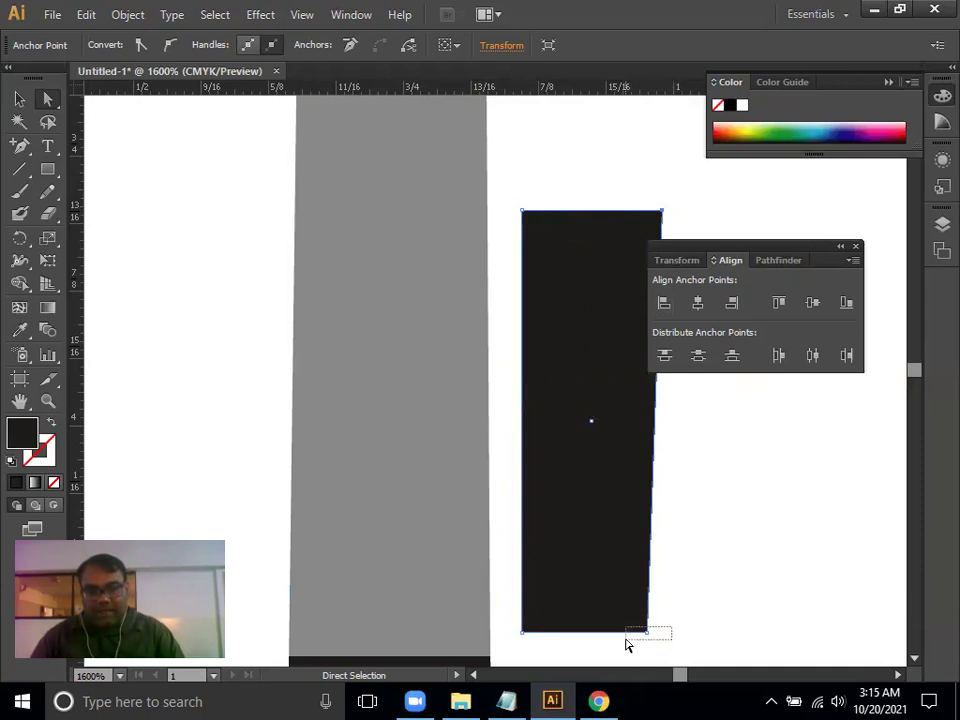
pyautogui.press('Right')
pyautogui.press('Right')
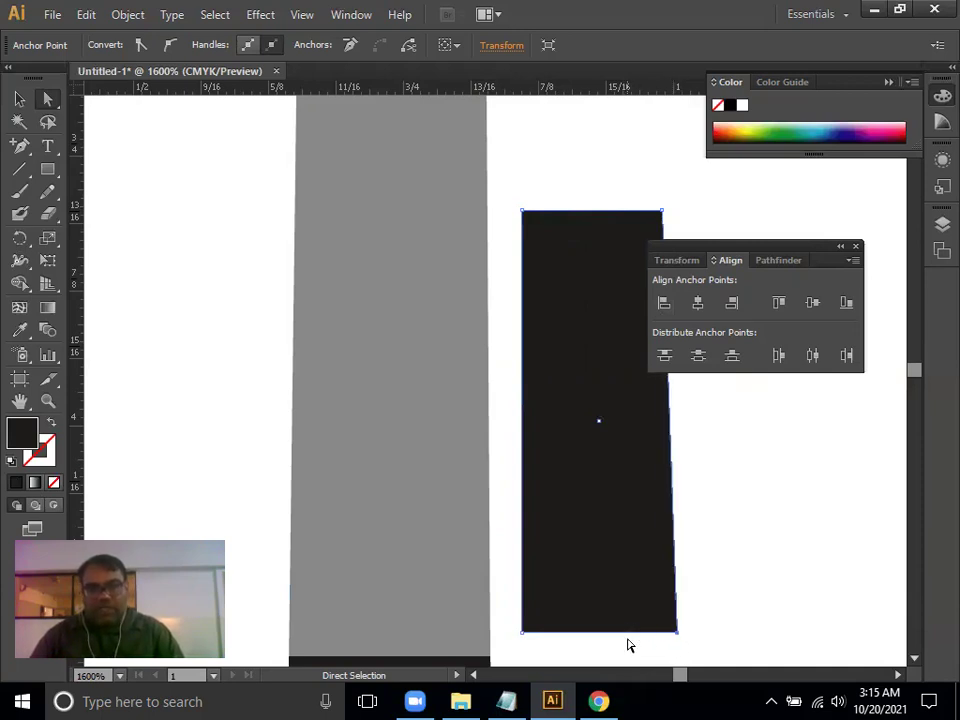
pyautogui.moveTo(505, 607); pyautogui.dragTo(541, 650)
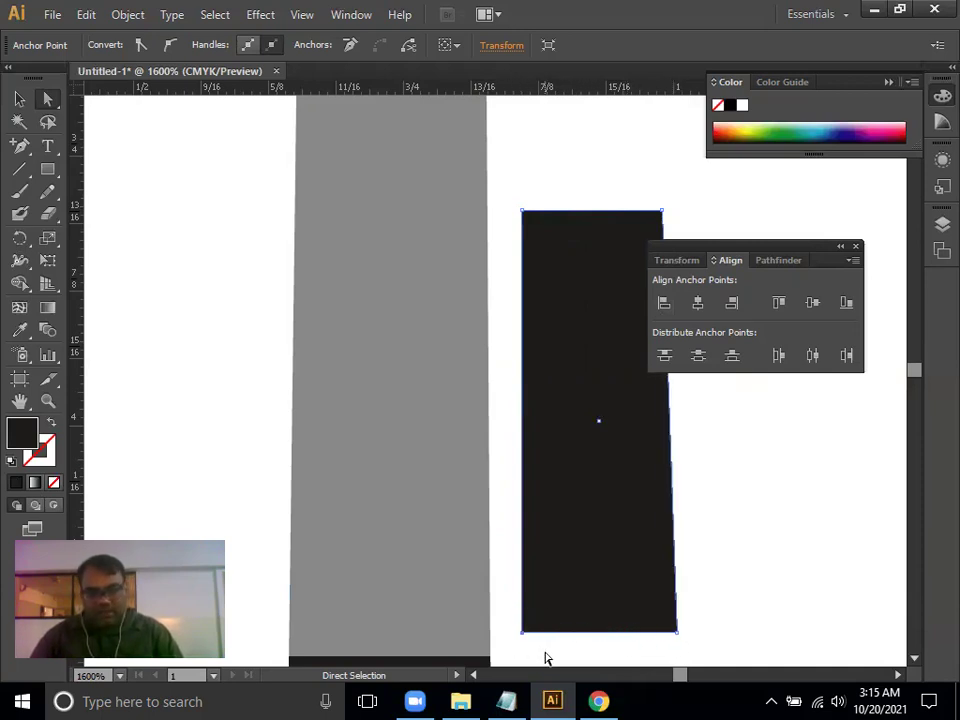
pyautogui.press('Left')
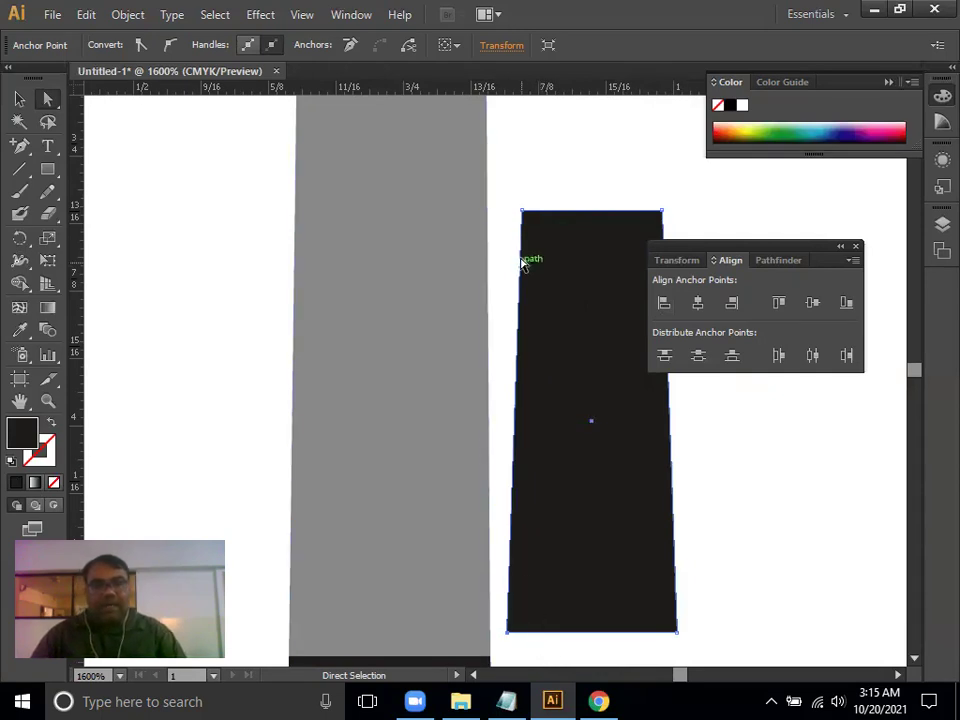
# Pull both top corners inward so the black bar is narrower at top than bottom
pyautogui.moveTo(513, 197); pyautogui.dragTo(533, 231)
pyautogui.press('Right')
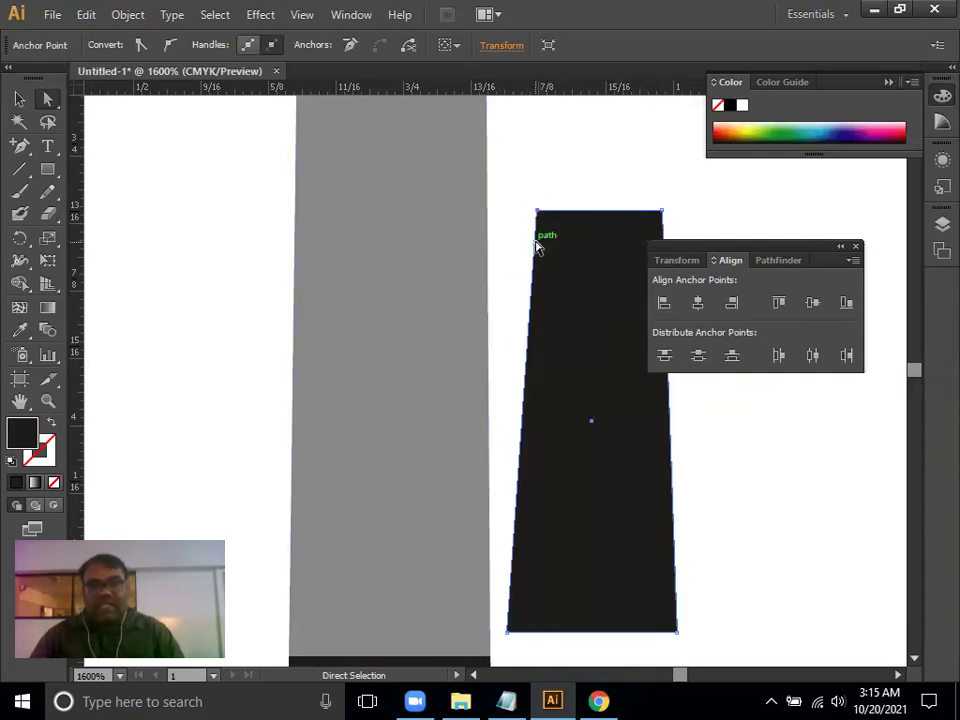
pyautogui.moveTo(669, 176); pyautogui.dragTo(634, 238)
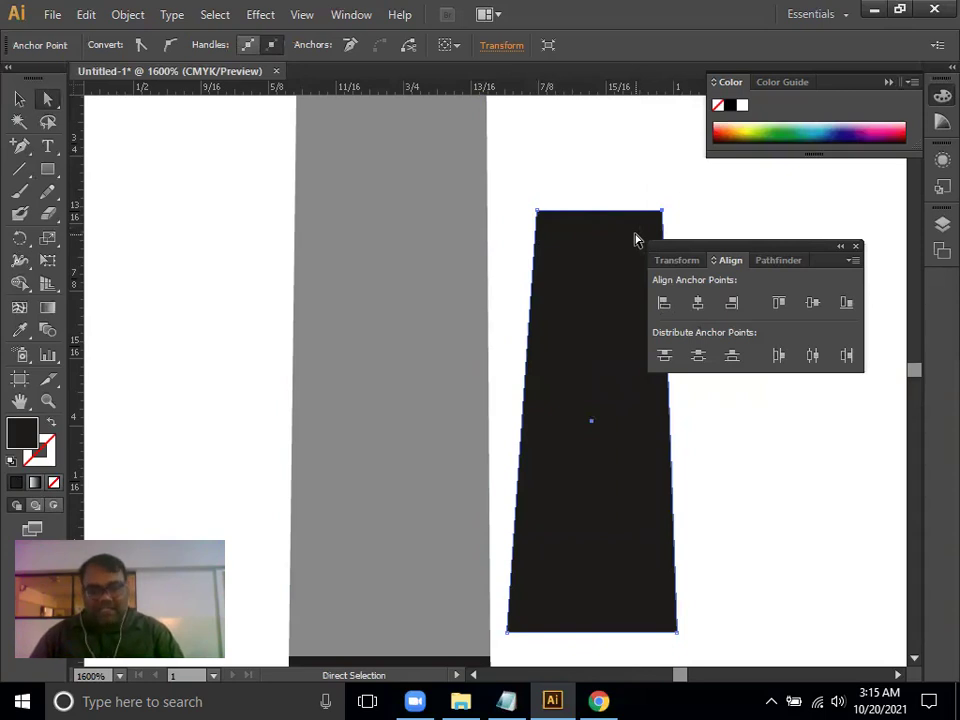
pyautogui.press('Left')
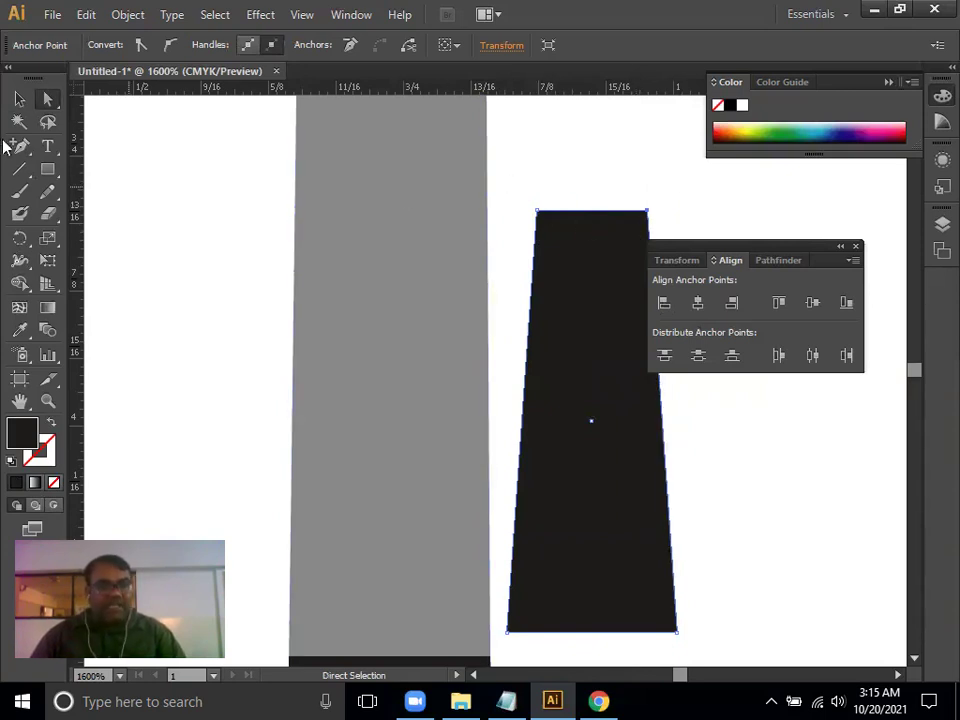
pyautogui.click(20, 99)
pyautogui.click(531, 332)
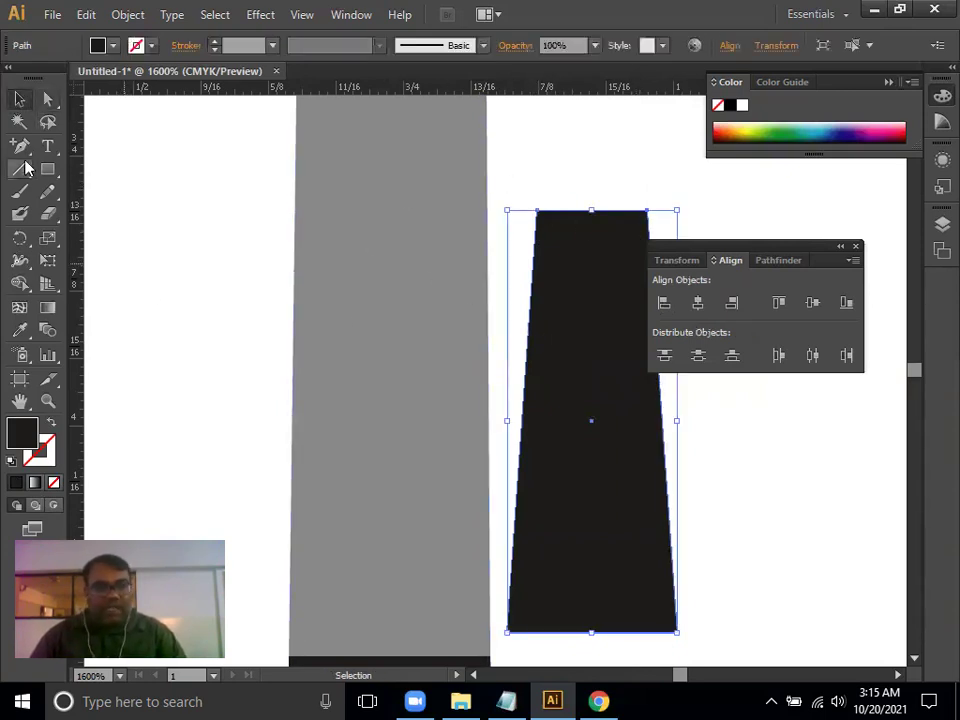
# Position the black trapezoid over the grey rectangle and fill it white
pyautogui.moveTo(574, 392)
pyautogui.mouseDown()
pyautogui.moveTo(375, 390)
pyautogui.moveTo(388, 409)
pyautogui.mouseUp()
pyautogui.press('Down')
pyautogui.press('Down')
pyautogui.press('Up')
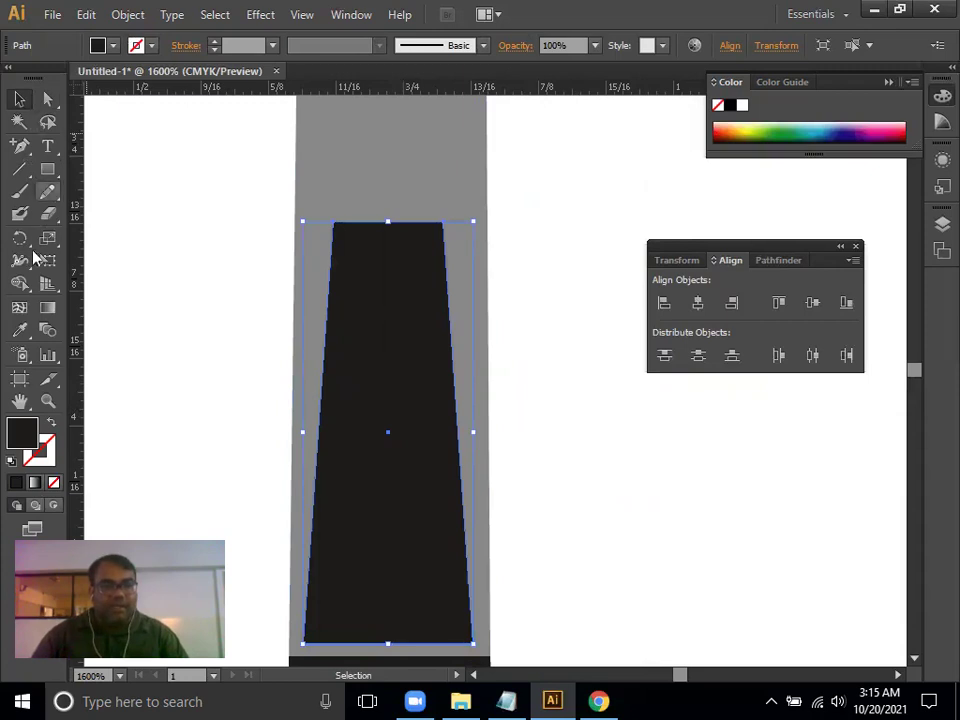
pyautogui.moveTo(300, 272); pyautogui.dragTo(207, 213)
pyautogui.click(642, 242)
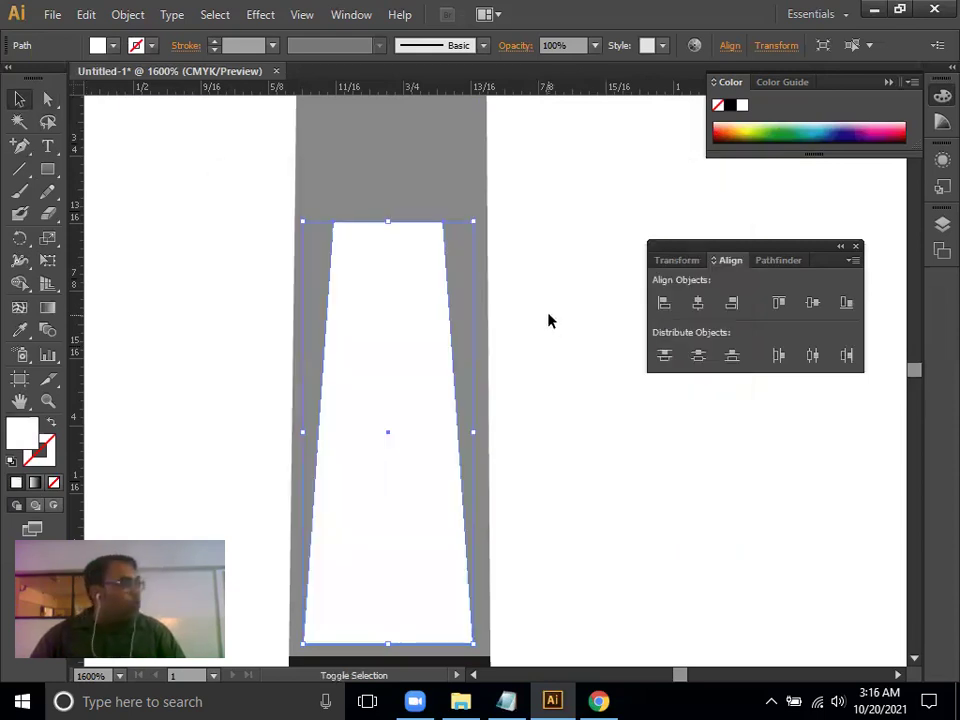
# Cut the trapezoid out of the grey rectangle with Shape Builder, leaving an open window
pyautogui.keyDown('shift'); pyautogui.click(435, 180); pyautogui.keyUp('shift')
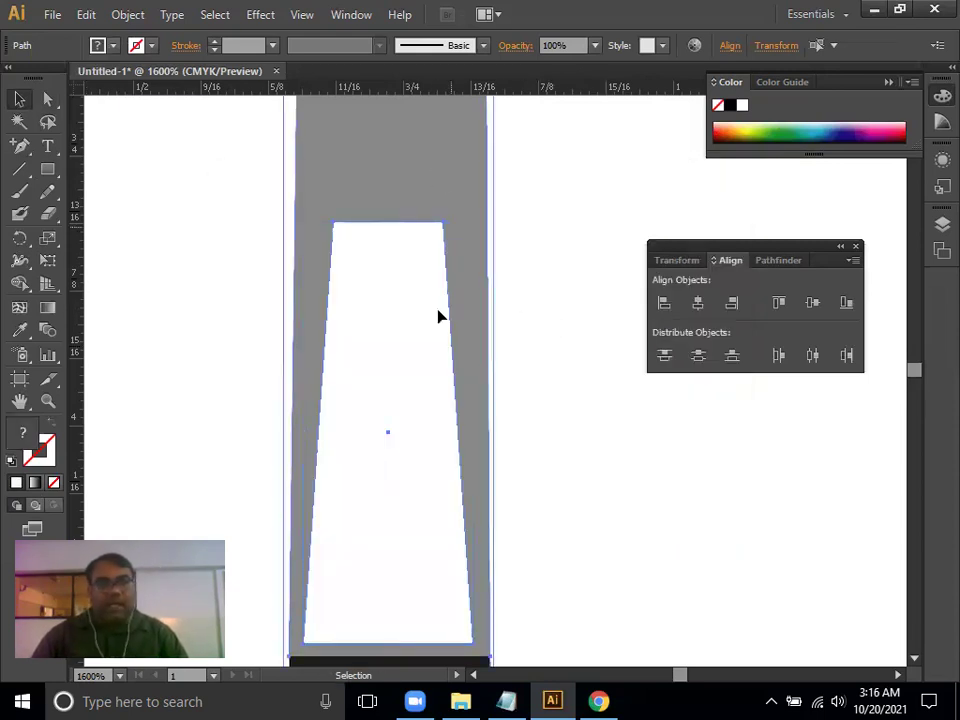
pyautogui.click(20, 284)
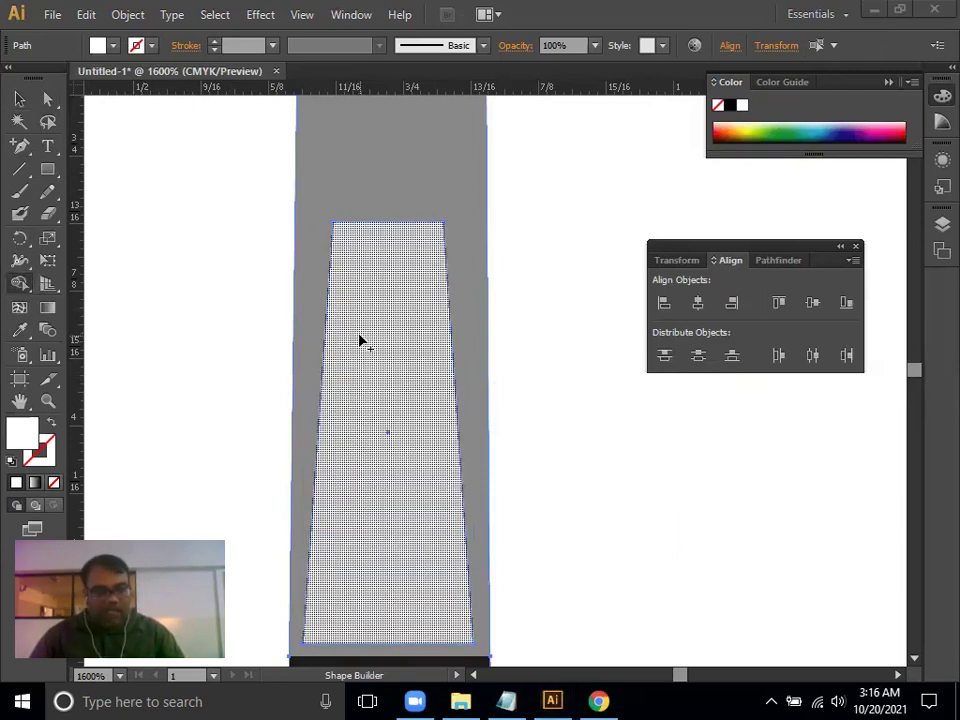
pyautogui.press('super')
pyautogui.press('Escape')
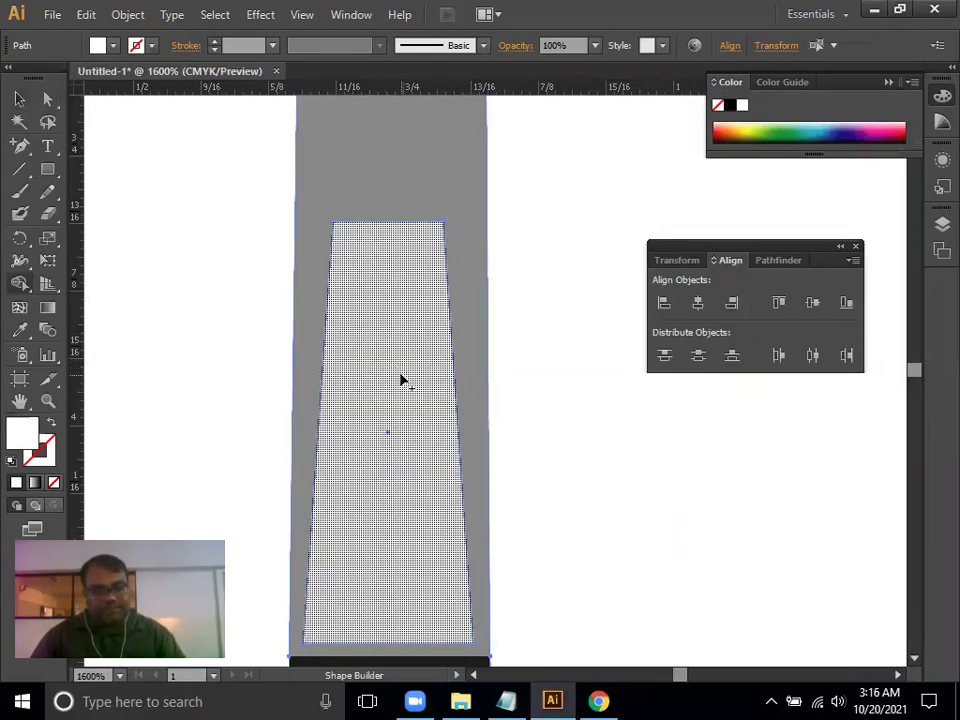
pyautogui.keyDown('alt'); pyautogui.click(398, 408); pyautogui.keyUp('alt')
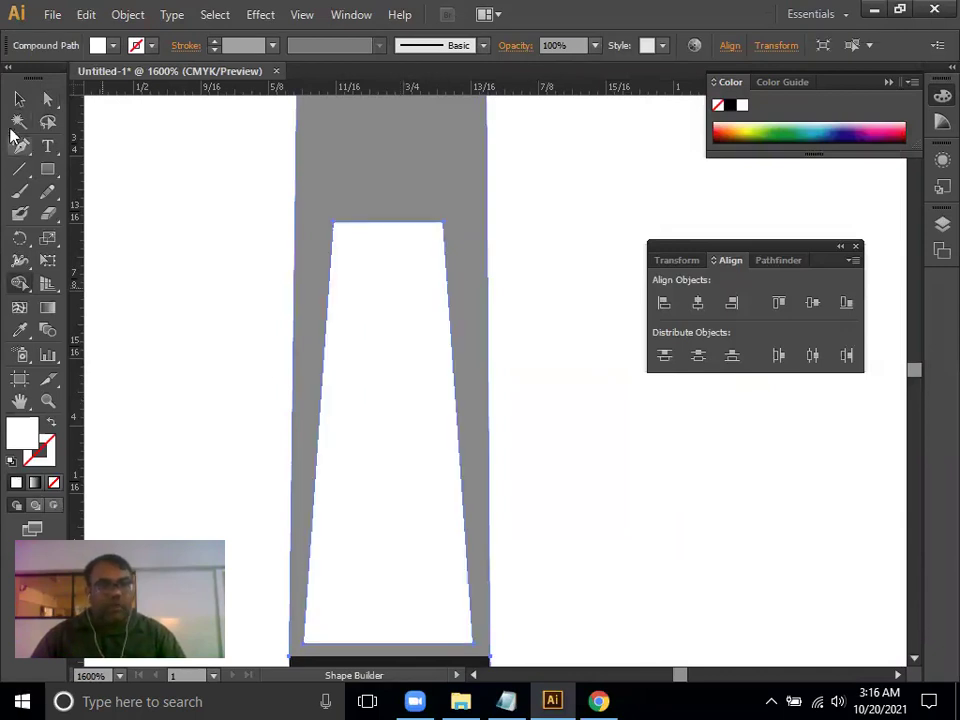
pyautogui.click(19, 98)
# Group all the clock hand's parts into a single object
pyautogui.press('a')
pyautogui.hotkey('ctrl', '0')
pyautogui.press('v')
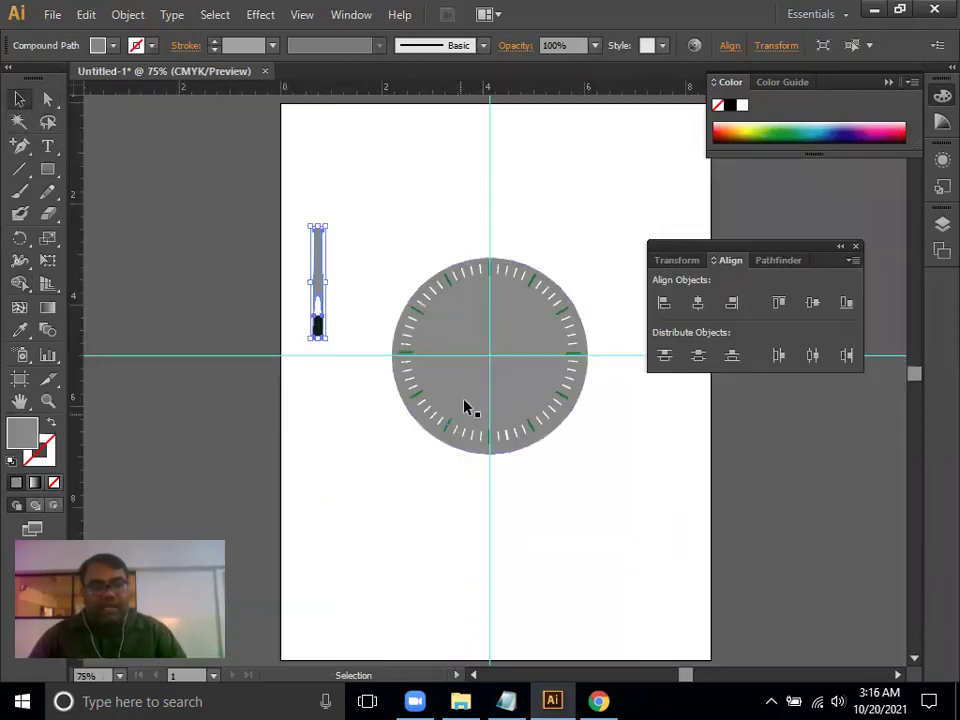
pyautogui.click(380, 302)
pyautogui.press('a')
pyautogui.hotkey('ctrl', '+')
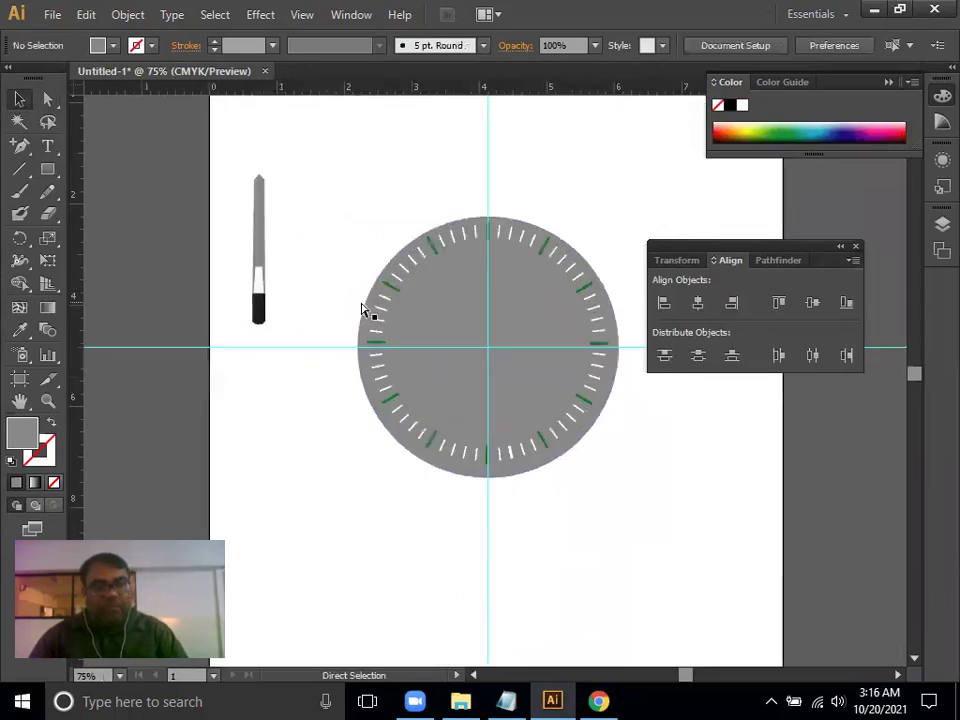
pyautogui.hotkey('ctrl', '+')
pyautogui.hotkey('ctrl', '+')
pyautogui.press('v')
pyautogui.moveTo(152, 253); pyautogui.dragTo(621, 473)
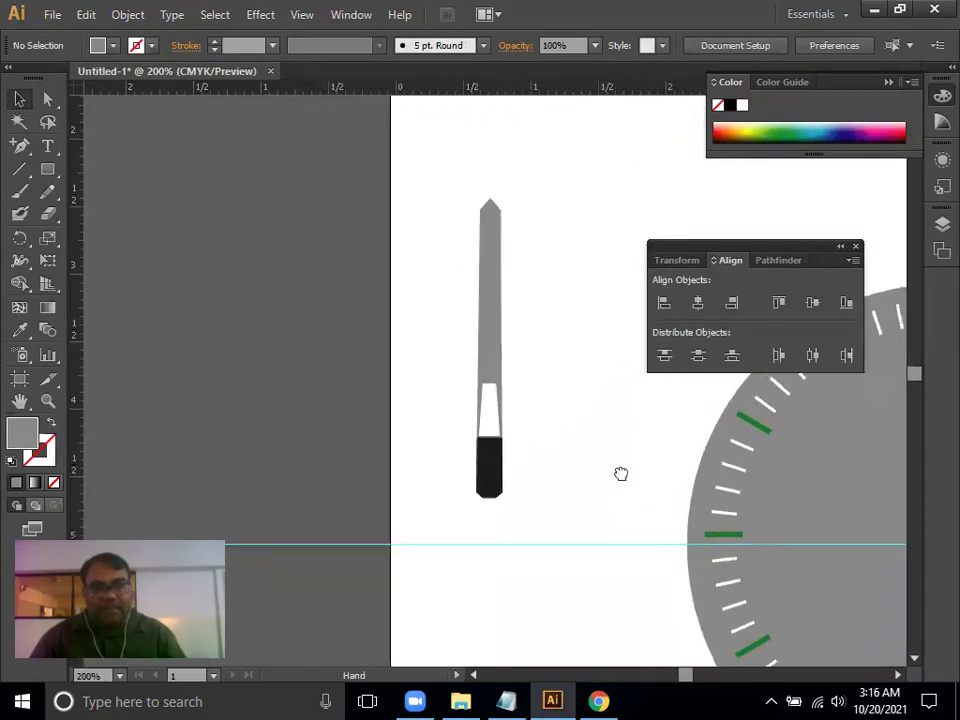
pyautogui.moveTo(446, 176); pyautogui.dragTo(573, 541)
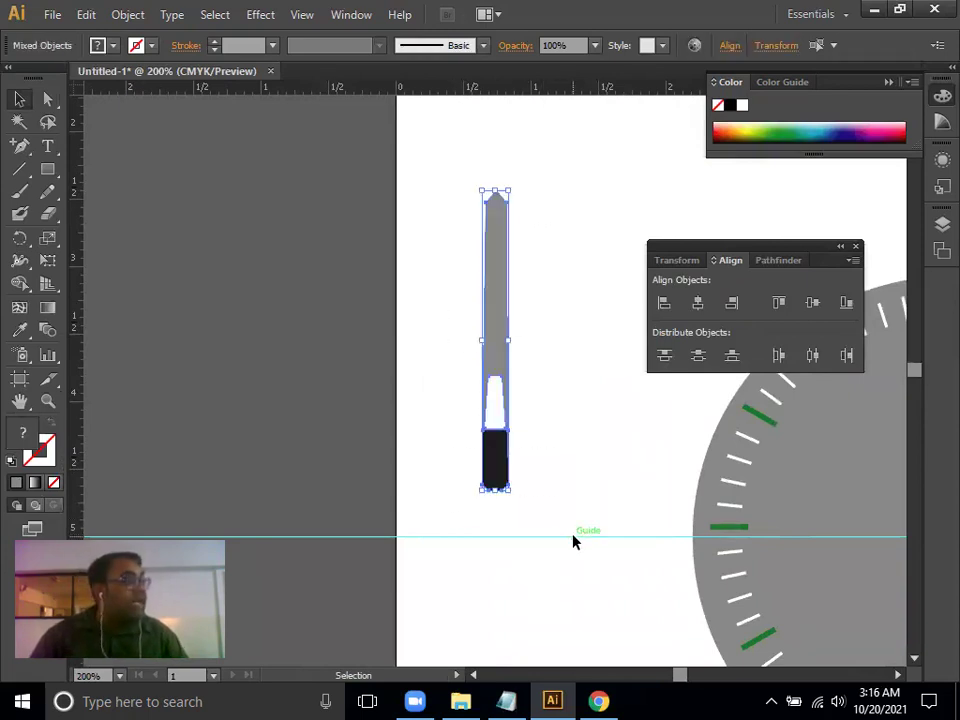
pyautogui.hotkey('ctrl', 'g')
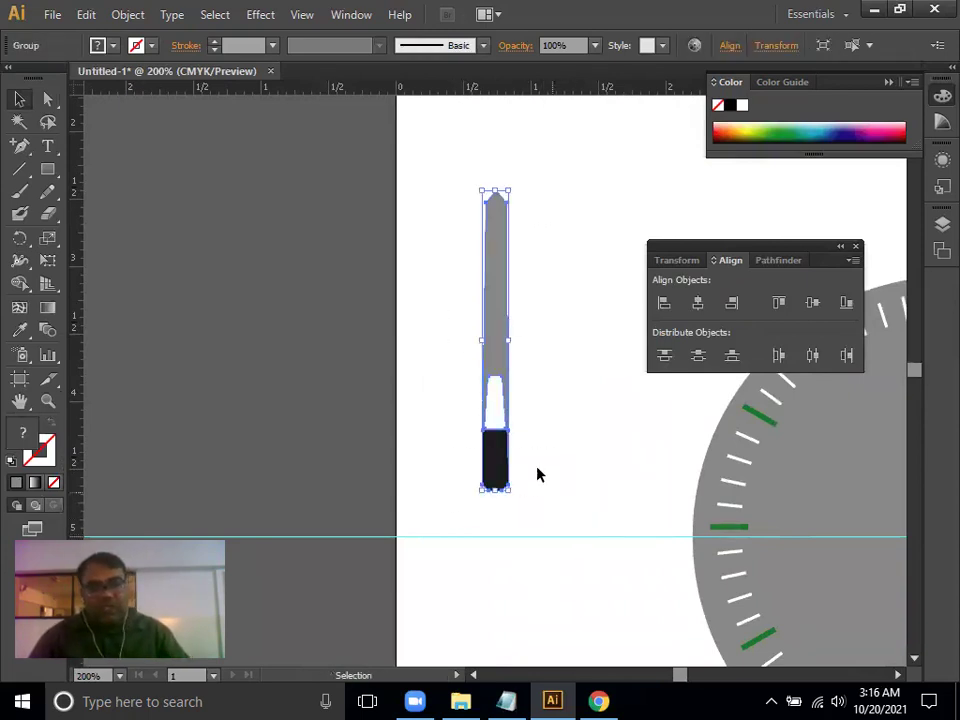
# Place a copy of the hand to its right, shortened from the top and slimmed
pyautogui.moveTo(497, 357); pyautogui.dragTo(563, 357)
pyautogui.moveTo(565, 190); pyautogui.dragTo(563, 262)
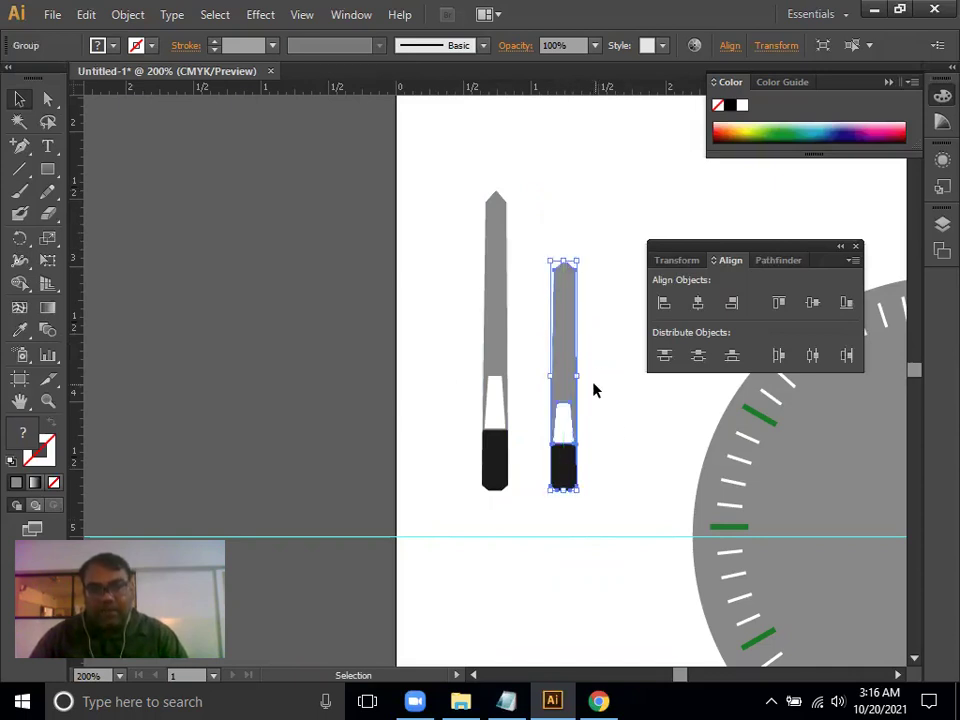
pyautogui.moveTo(579, 374); pyautogui.dragTo(570, 375)
pyautogui.click(535, 429)
pyautogui.click(501, 364)
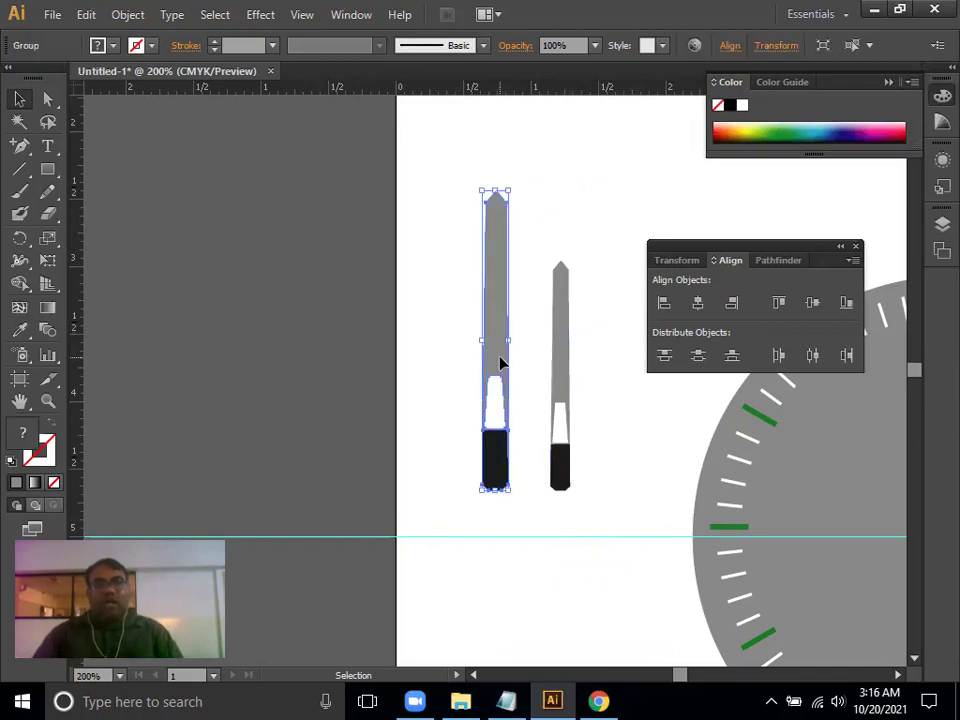
# Rotate the long hand to point upper left and the short hand upper right
pyautogui.moveTo(476, 189)
pyautogui.mouseDown()
pyautogui.moveTo(452, 195)
pyautogui.moveTo(401, 240)
pyautogui.moveTo(376, 288)
pyautogui.moveTo(381, 272)
pyautogui.mouseUp()
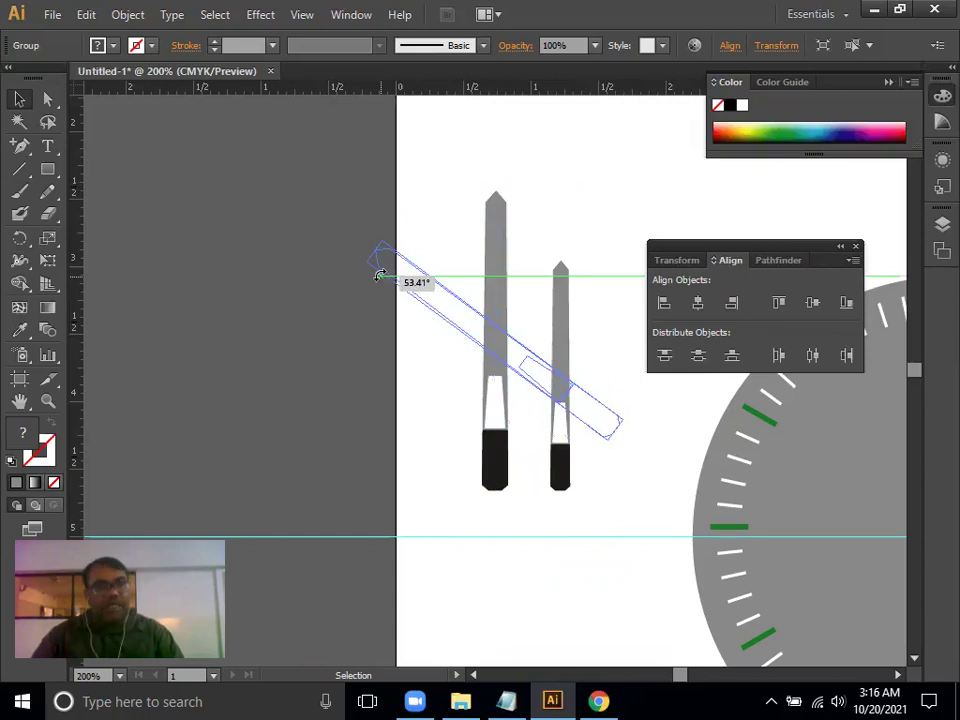
pyautogui.click(563, 340)
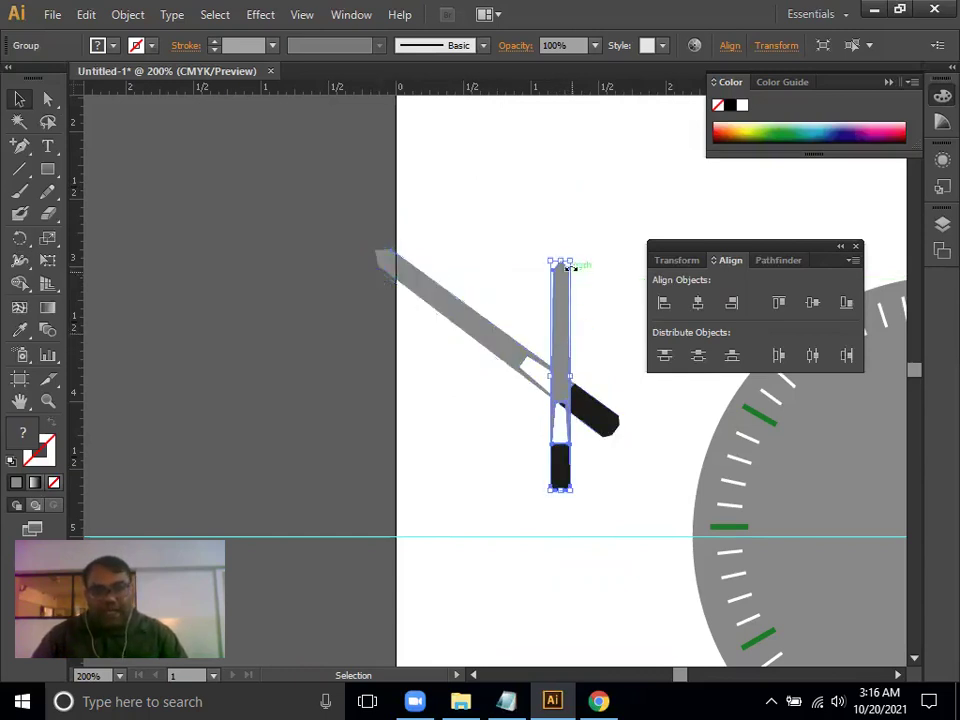
pyautogui.moveTo(577, 255)
pyautogui.mouseDown()
pyautogui.moveTo(621, 274)
pyautogui.moveTo(643, 300)
pyautogui.moveTo(641, 355)
pyautogui.mouseUp()
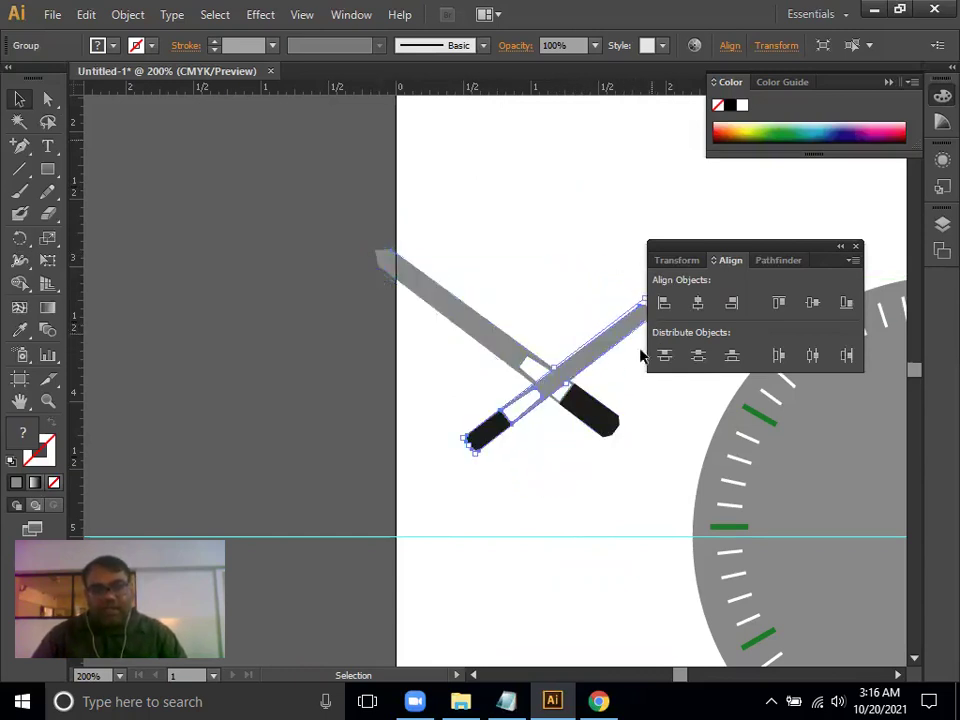
# Move the short hand so its black base overlaps the long hand's base
pyautogui.moveTo(570, 376); pyautogui.dragTo(604, 358)
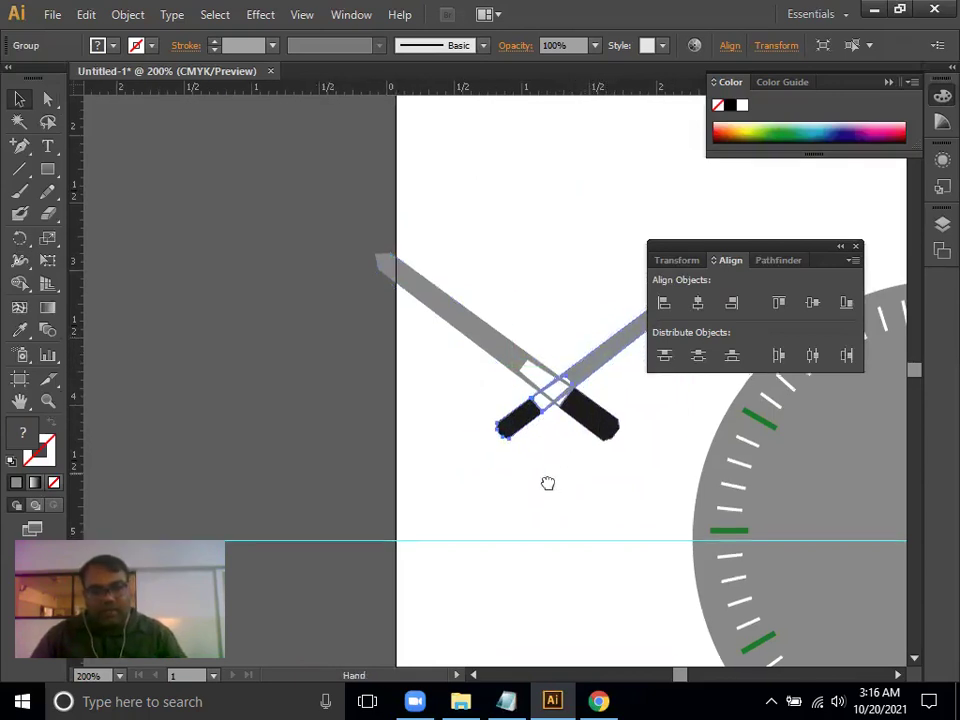
pyautogui.moveTo(549, 482); pyautogui.dragTo(499, 510)
pyautogui.hotkey('ctrl', '+')
pyautogui.hotkey('ctrl', '+')
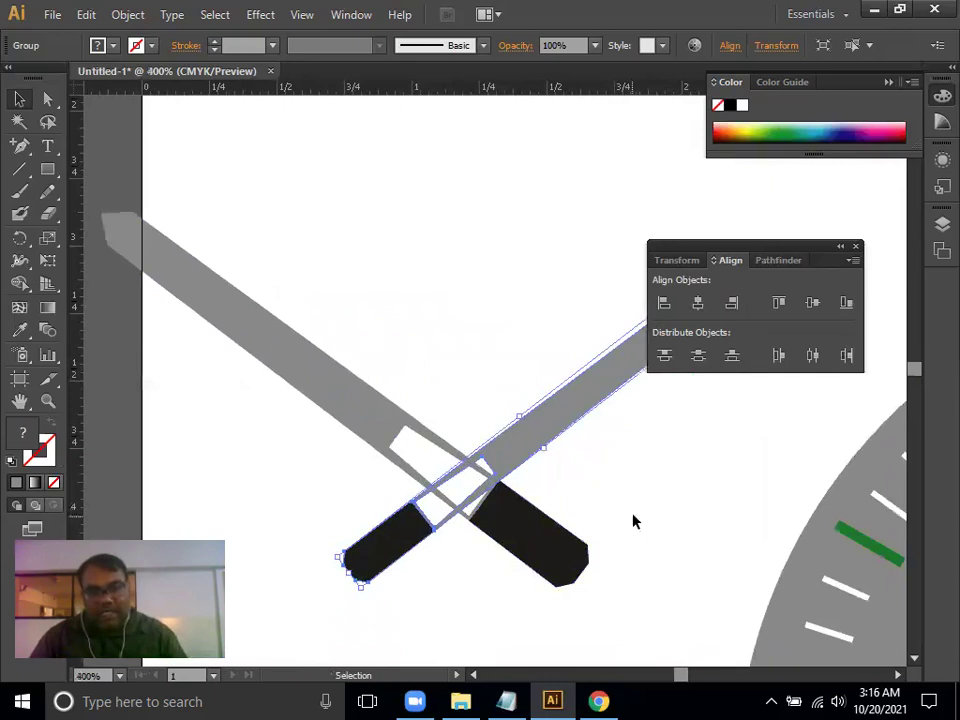
pyautogui.moveTo(632, 518); pyautogui.dragTo(446, 462)
pyautogui.moveTo(380, 364)
pyautogui.mouseDown()
pyautogui.moveTo(423, 351)
pyautogui.moveTo(380, 345)
pyautogui.moveTo(386, 369)
pyautogui.moveTo(377, 377)
pyautogui.mouseUp()
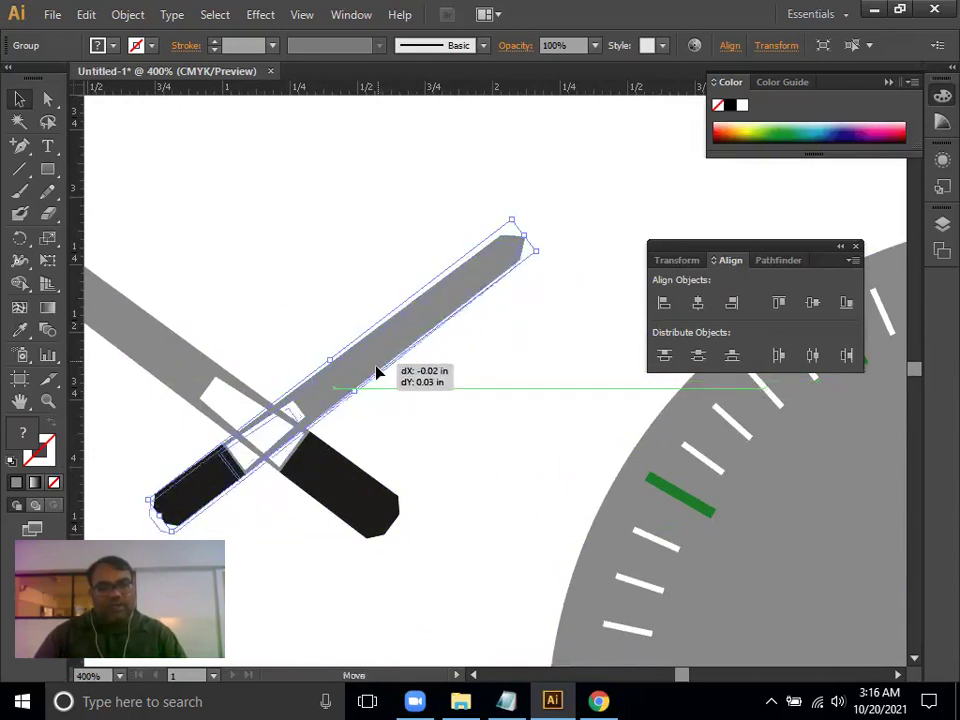
pyautogui.moveTo(328, 414)
pyautogui.mouseDown()
pyautogui.moveTo(363, 441)
pyautogui.moveTo(429, 406)
pyautogui.moveTo(419, 420)
pyautogui.moveTo(429, 403)
pyautogui.moveTo(466, 395)
pyautogui.mouseUp()
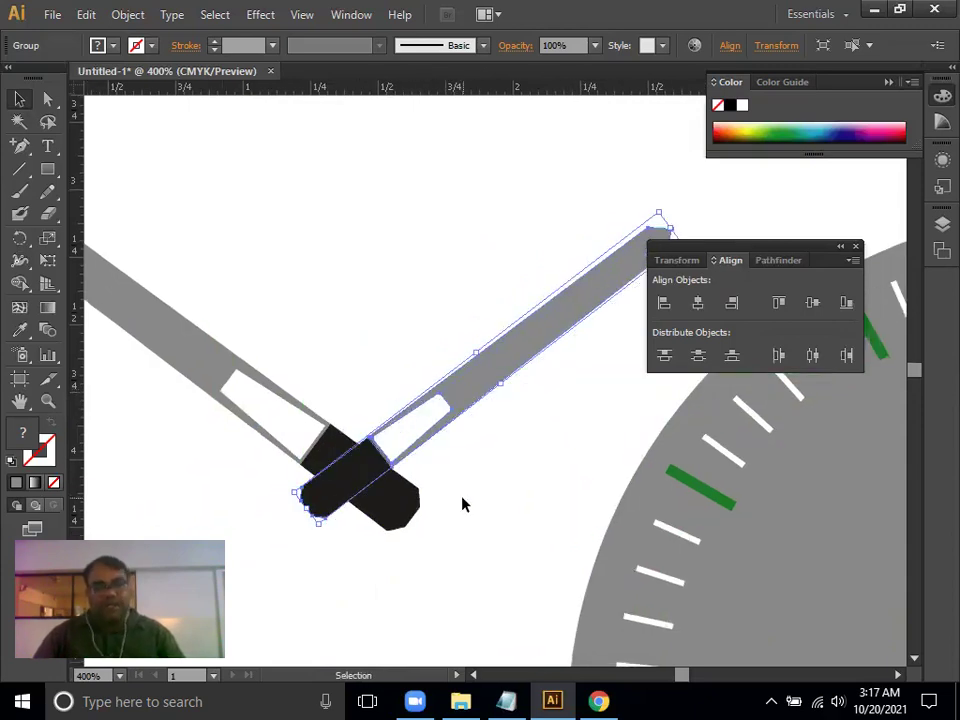
pyautogui.click(452, 530)
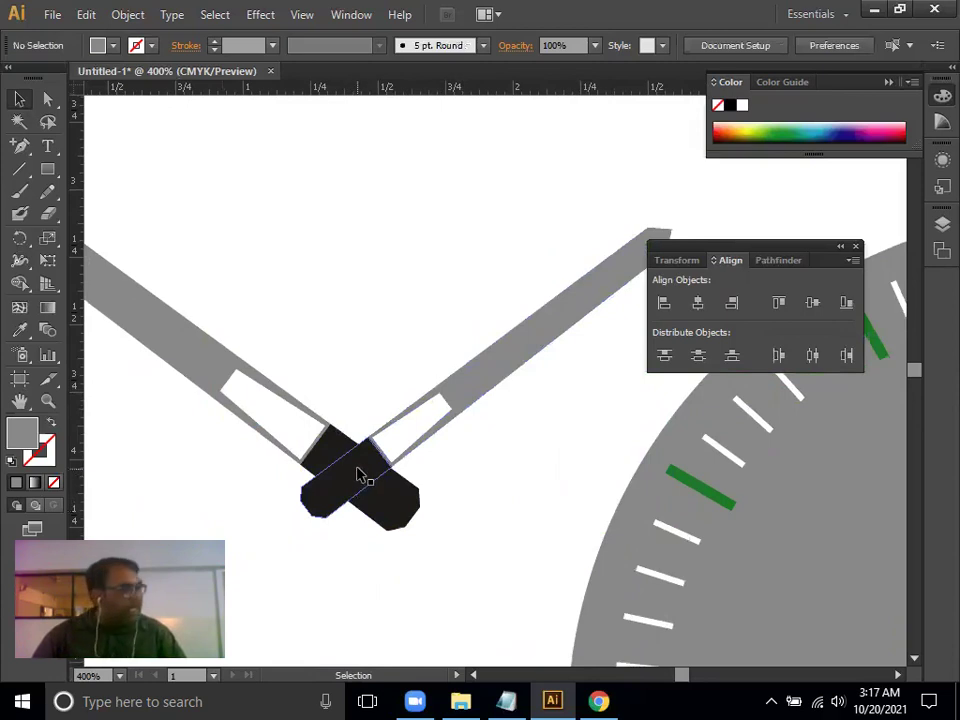
pyautogui.moveTo(385, 495); pyautogui.dragTo(523, 425)
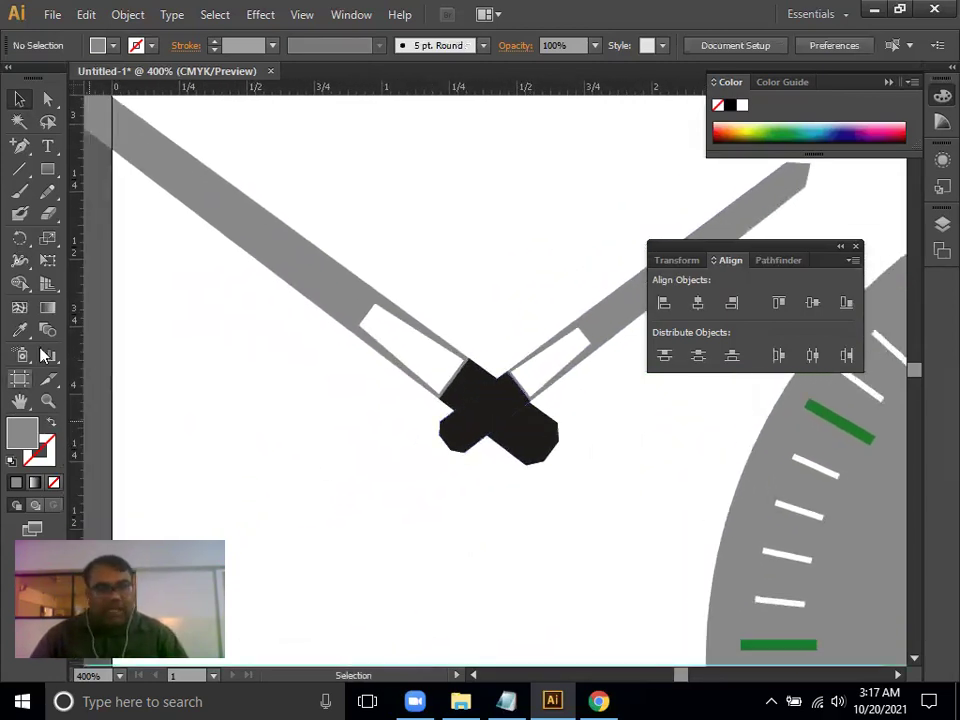
# Draw a small grey circle on the hands' joint with the Rounded Rectangle tool, then enlarge and centre it
pyautogui.click(47, 168)
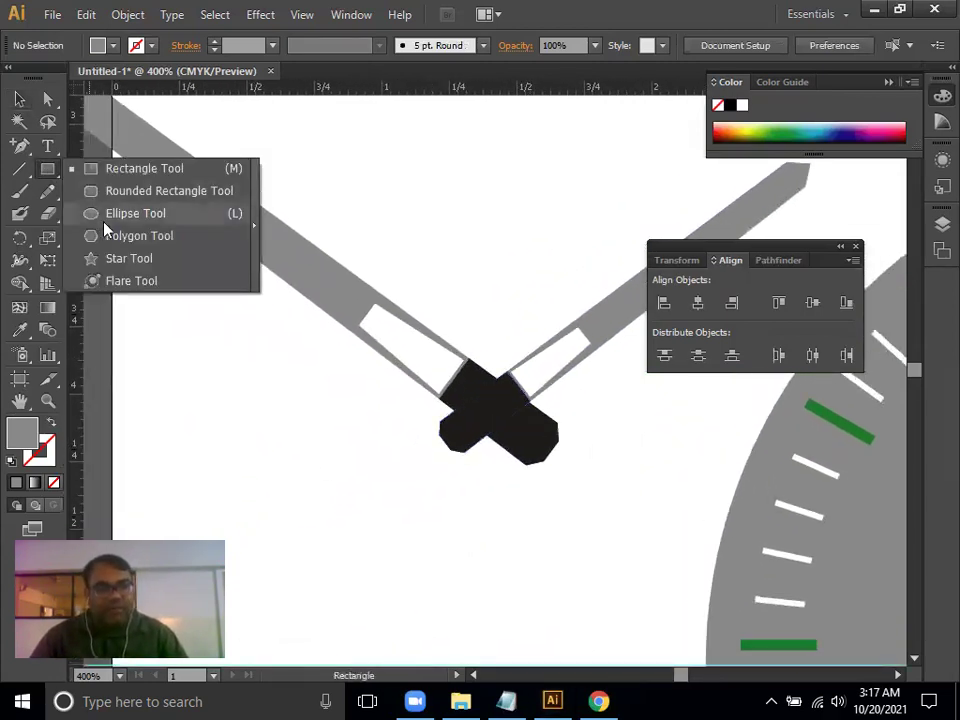
pyautogui.click(103, 195)
pyautogui.hotkey('ctrl', '+')
pyautogui.hotkey('ctrl', '+')
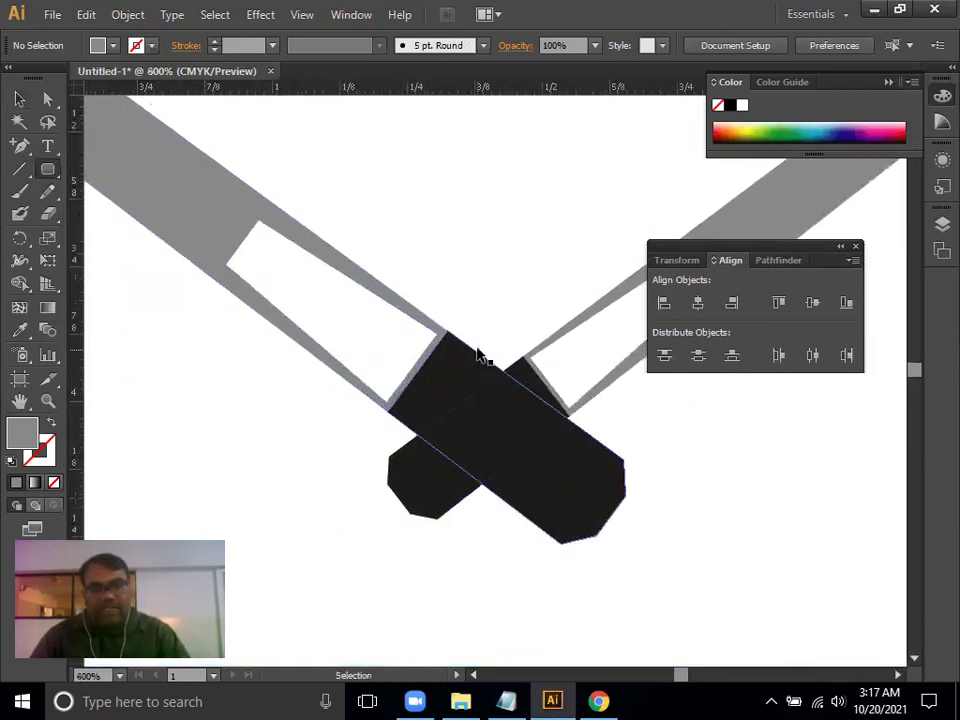
pyautogui.hotkey('ctrl', '+')
pyautogui.hotkey('ctrl', '+')
pyautogui.moveTo(445, 411); pyautogui.dragTo(551, 519)
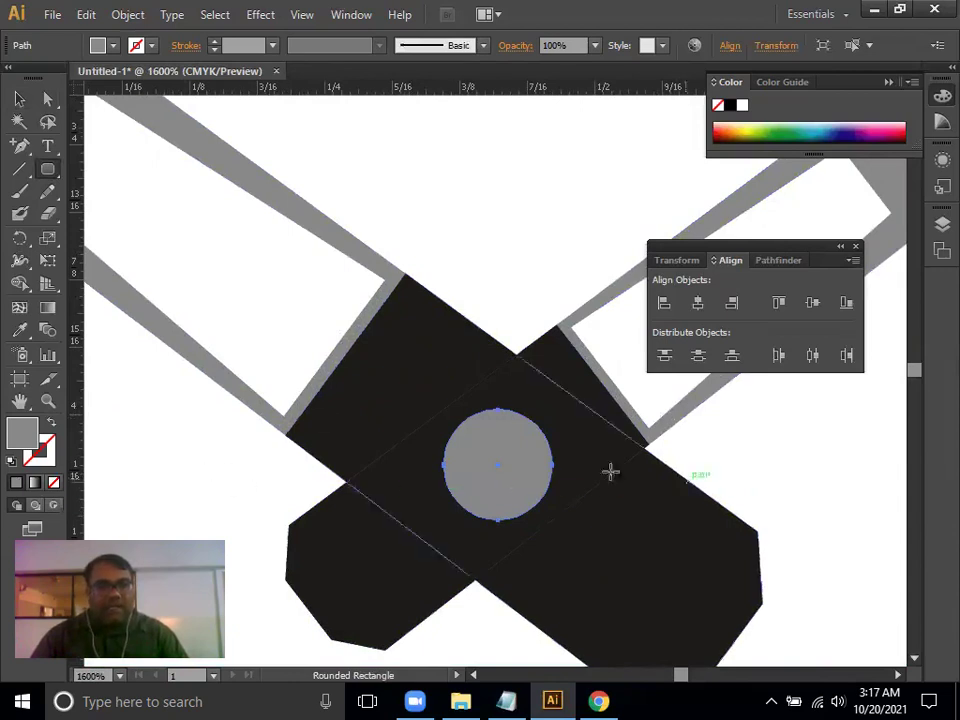
pyautogui.click(20, 99)
pyautogui.moveTo(553, 410); pyautogui.dragTo(576, 393)
pyautogui.moveTo(549, 454)
pyautogui.mouseDown()
pyautogui.moveTo(533, 462)
pyautogui.moveTo(537, 481)
pyautogui.mouseUp()
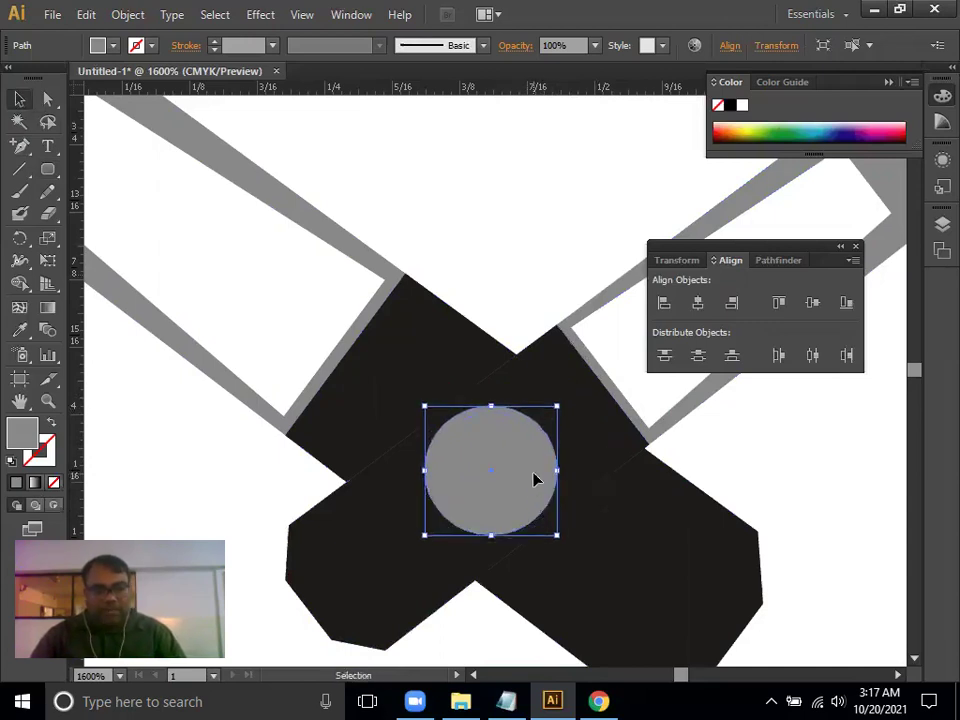
pyautogui.hotkey('ctrl', '-')
pyautogui.hotkey('ctrl', '-')
pyautogui.hotkey('ctrl', '-')
pyautogui.hotkey('ctrl', '-')
pyautogui.hotkey('ctrl', '-')
pyautogui.hotkey('ctrl', '-')
pyautogui.hotkey('ctrl', '-')
pyautogui.hotkey('ctrl', '-')
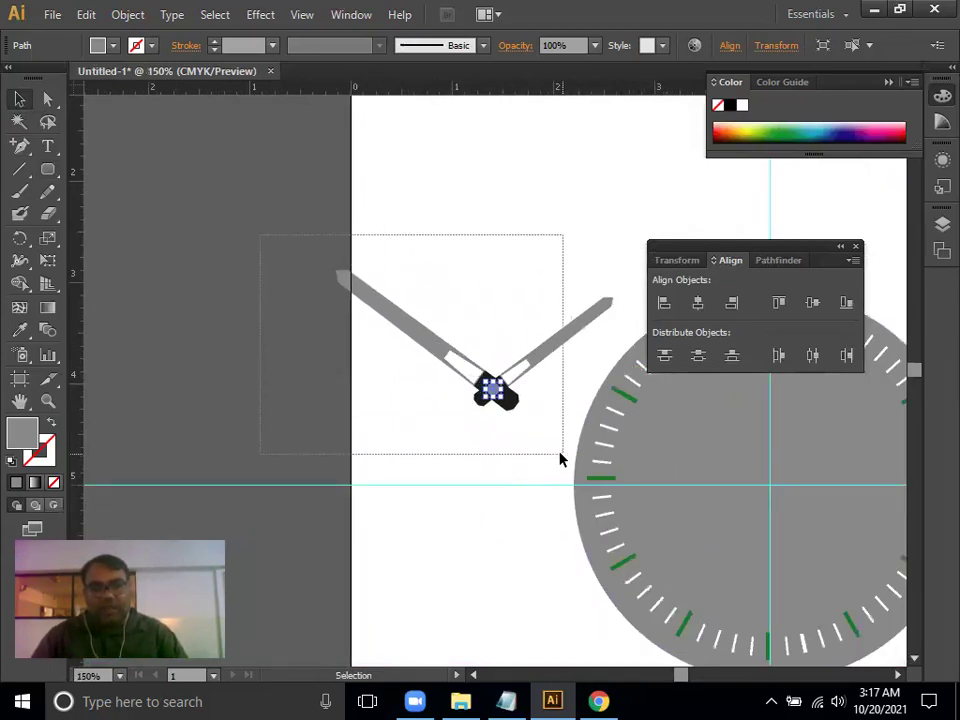
# Group the two hands with their pivot circle and position the group over the dial
pyautogui.moveTo(456, 360); pyautogui.dragTo(560, 457)
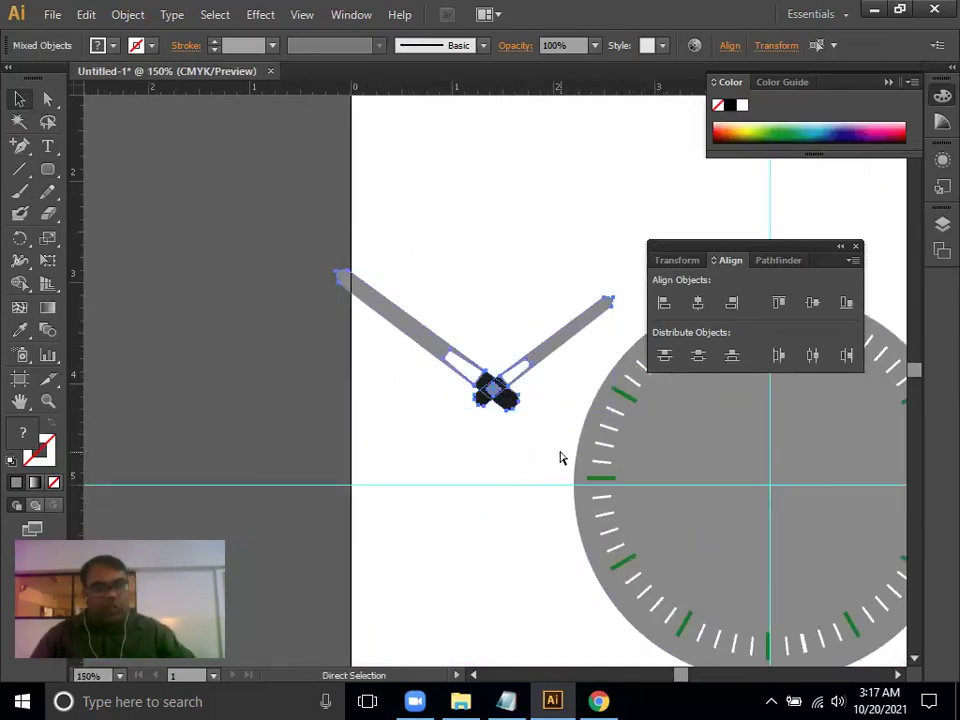
pyautogui.hotkey('ctrl', 'g')
pyautogui.moveTo(531, 350); pyautogui.dragTo(816, 464)
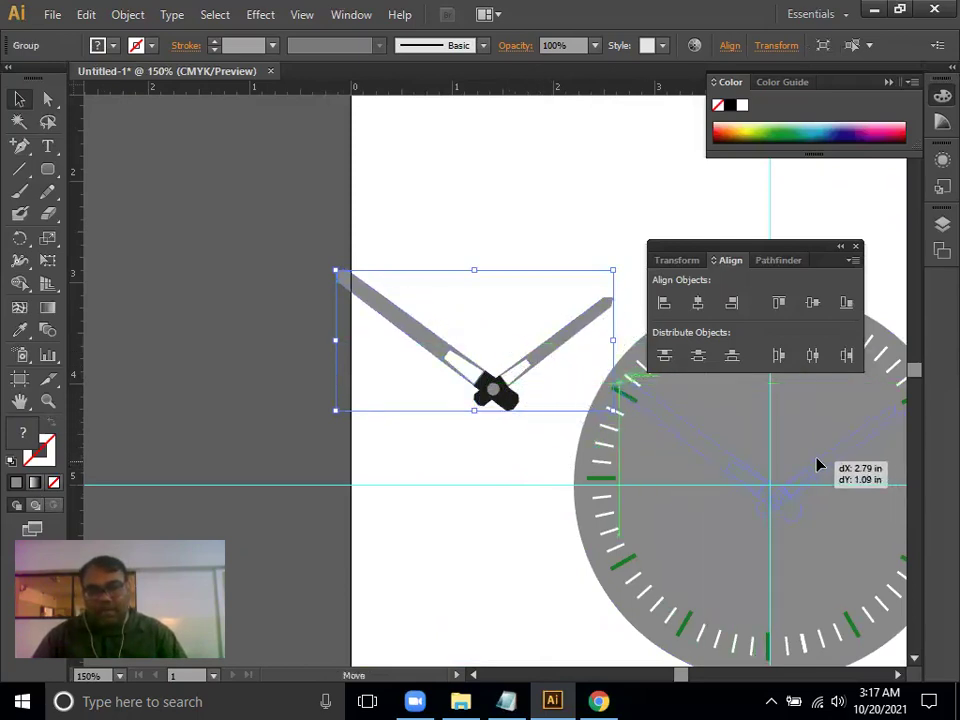
pyautogui.moveTo(816, 468); pyautogui.dragTo(583, 471)
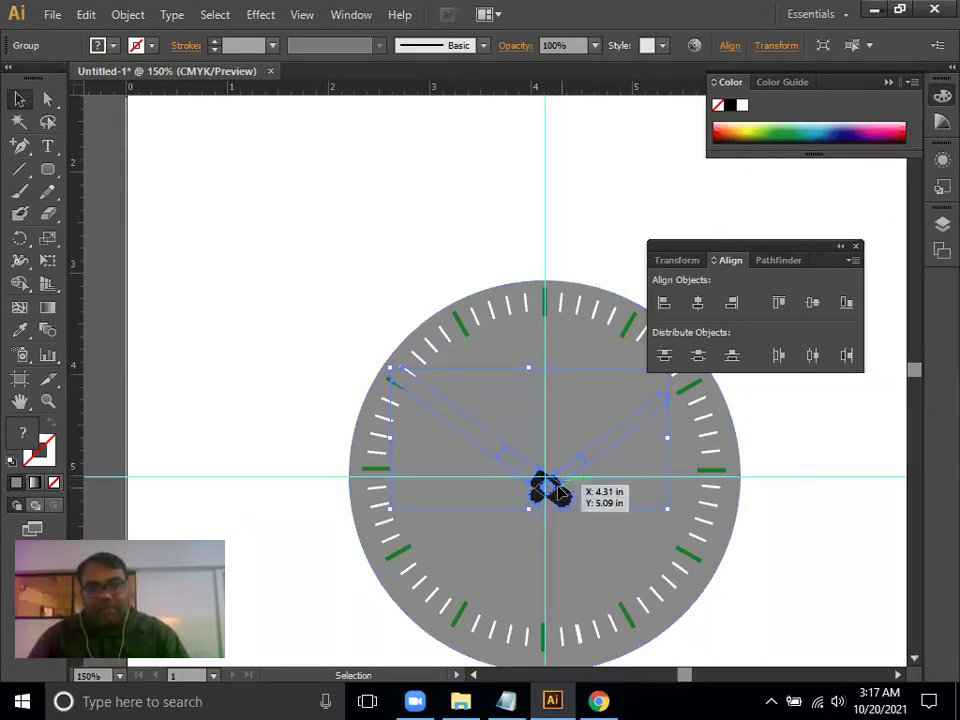
pyautogui.moveTo(563, 495); pyautogui.dragTo(537, 455)
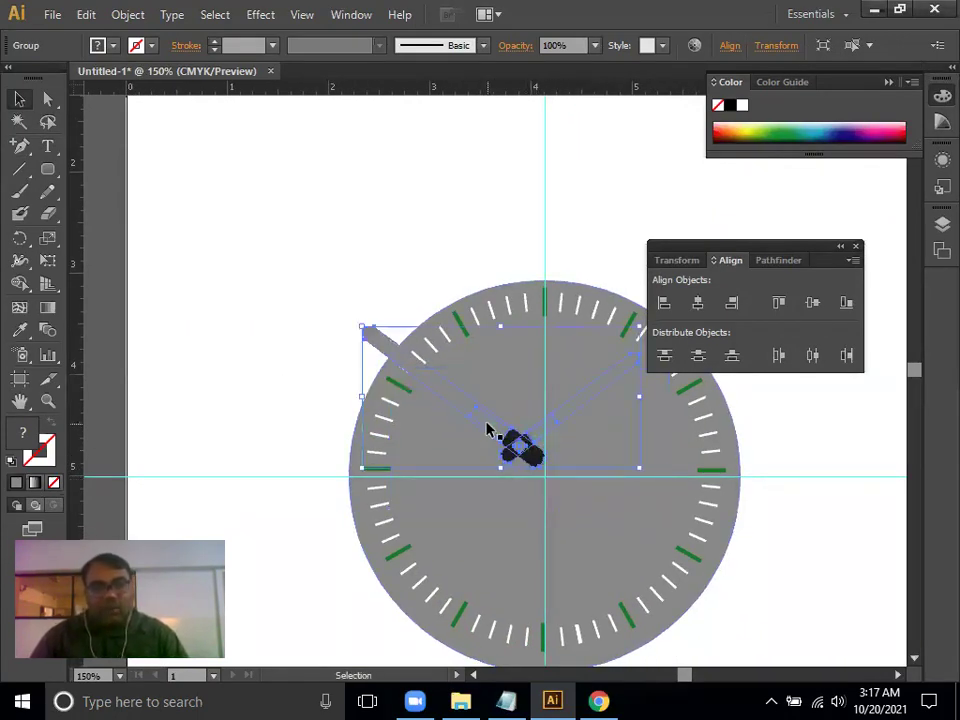
# Centre the dial on the guide crossing, move the hands off to its upper left, and zoom in
pyautogui.keyDown('shift'); pyautogui.click(484, 422); pyautogui.keyUp('shift')
pyautogui.hotkey('ctrl', 'z')
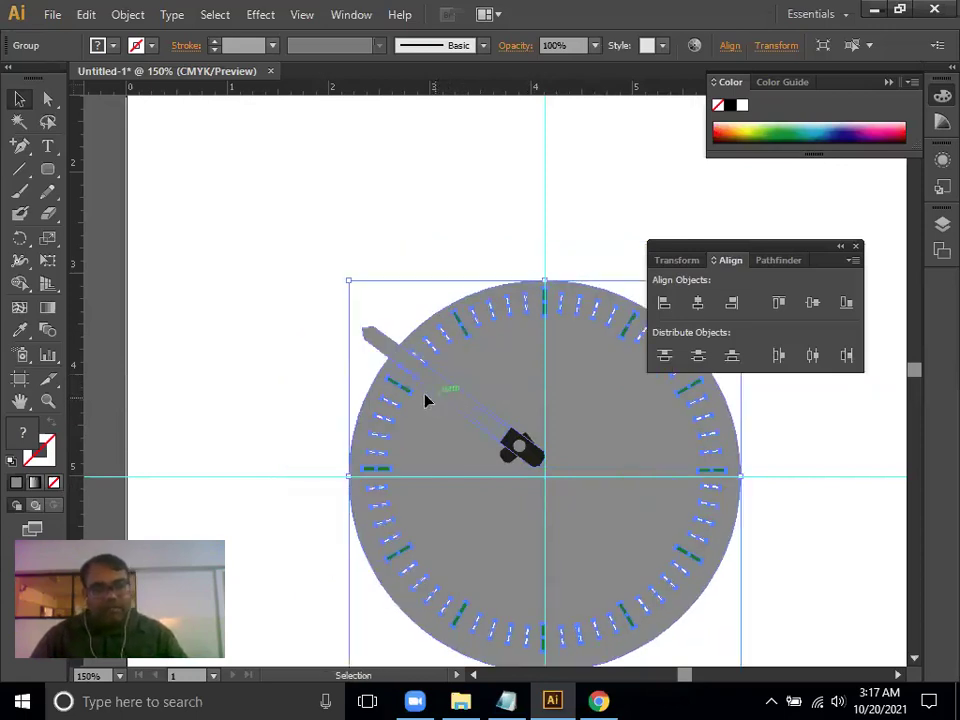
pyautogui.moveTo(388, 350); pyautogui.dragTo(233, 218)
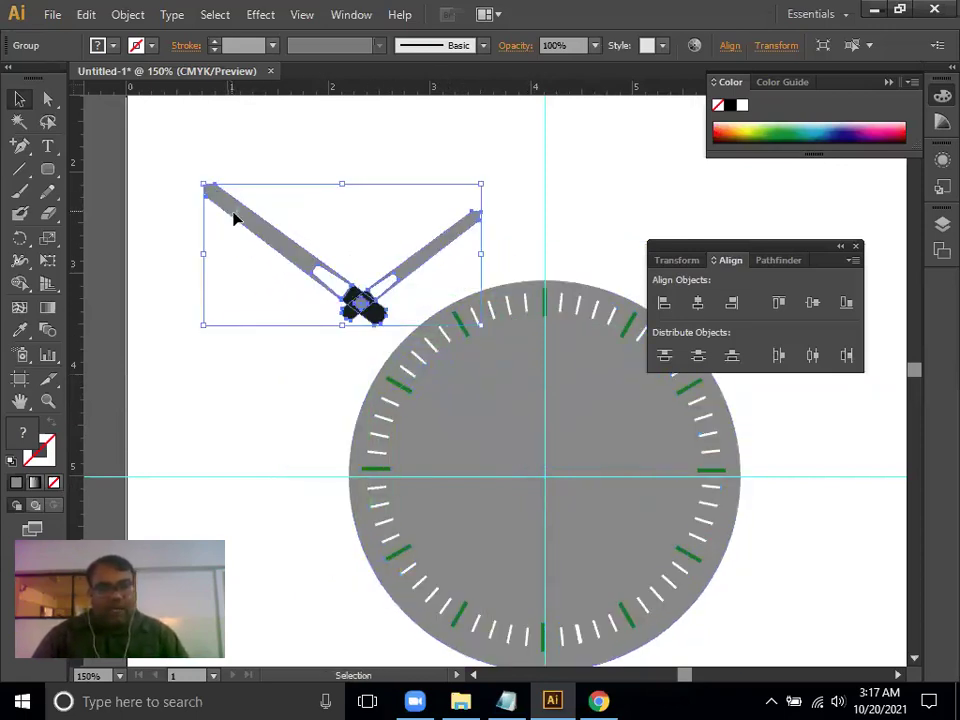
pyautogui.click(283, 333)
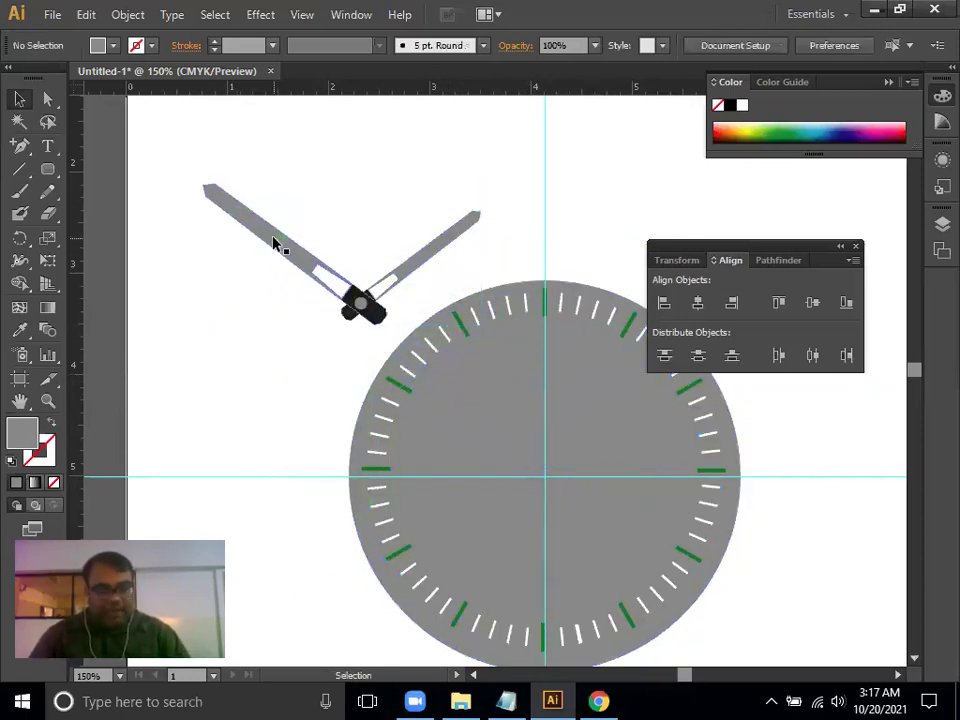
pyautogui.hotkey('ctrl', '+')
pyautogui.hotkey('ctrl', '+')
pyautogui.moveTo(274, 265); pyautogui.dragTo(541, 408)
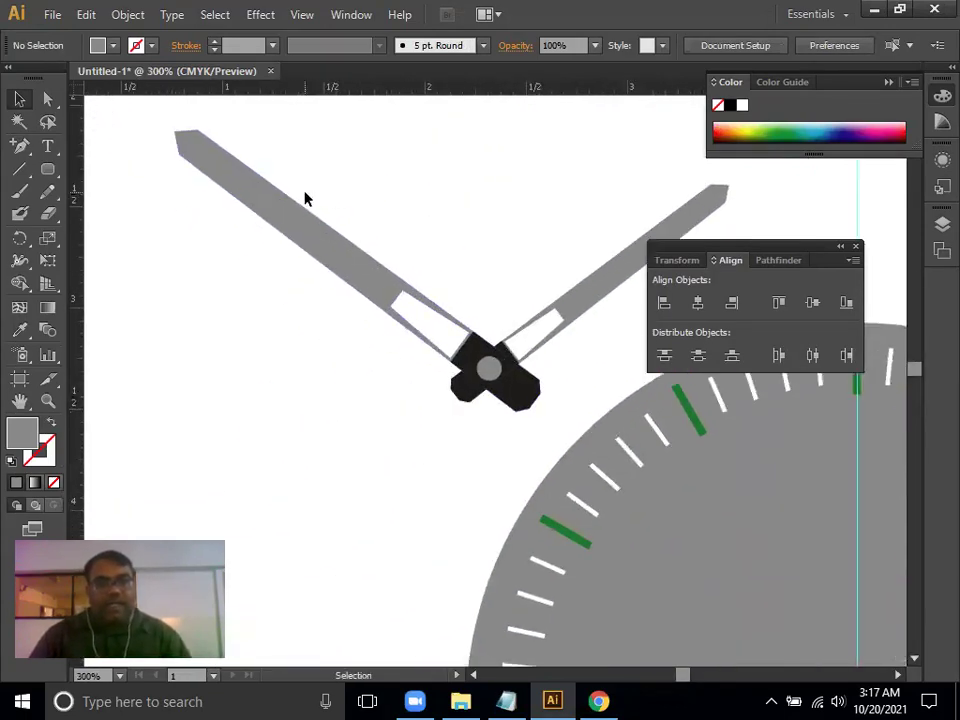
pyautogui.click(48, 99)
# Fill the left clock hand with light green 8FFFB1
pyautogui.click(300, 234)
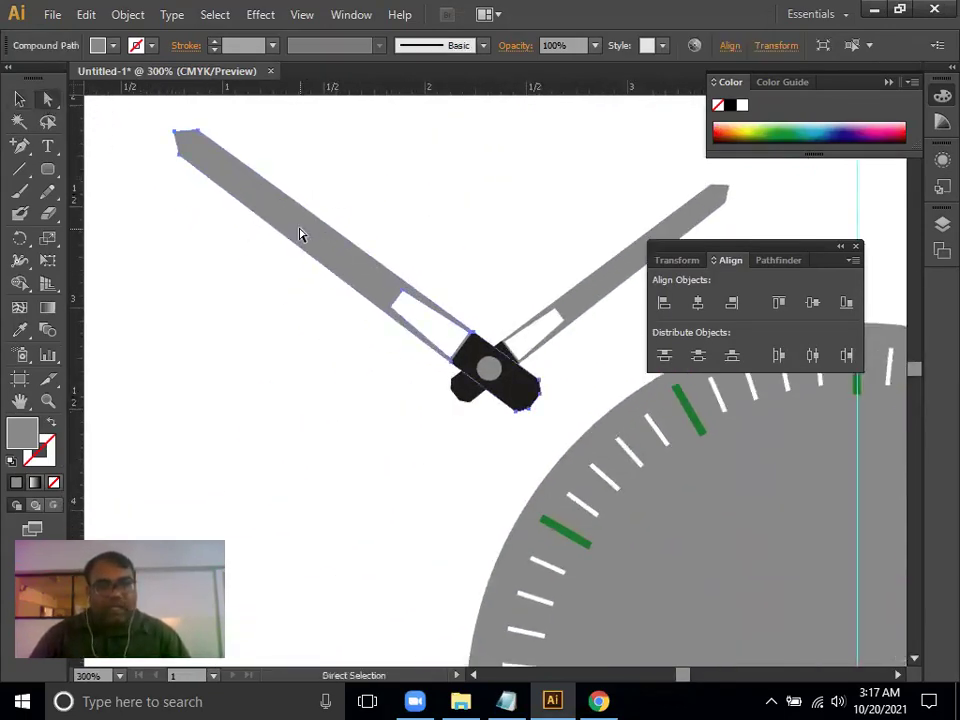
pyautogui.doubleClick(24, 433)
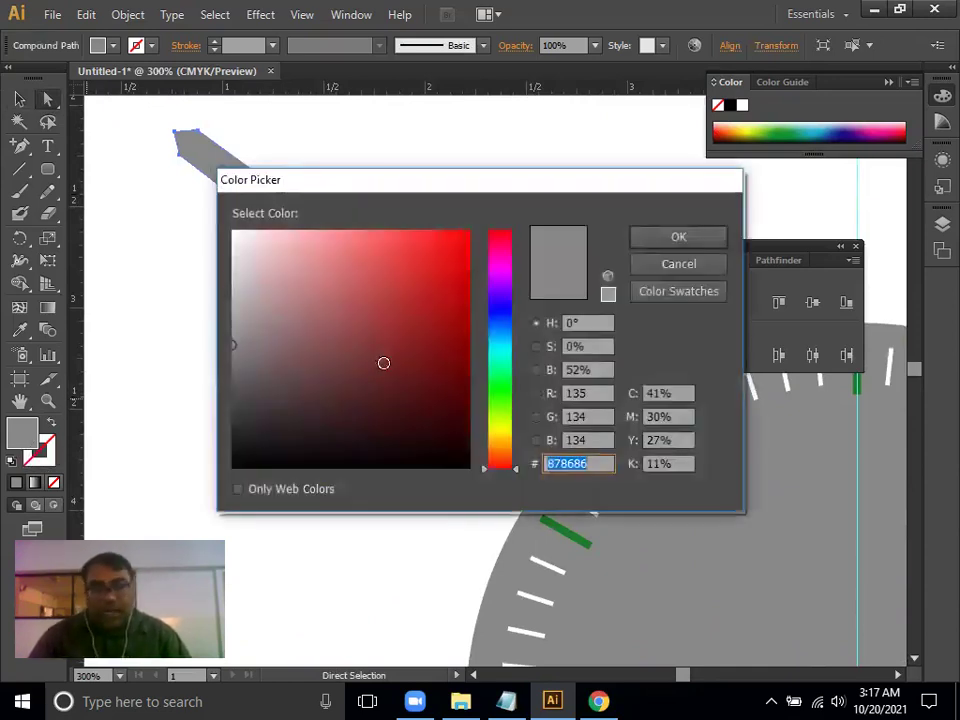
pyautogui.click(501, 389)
pyautogui.click(501, 376)
pyautogui.moveTo(375, 232); pyautogui.dragTo(336, 230)
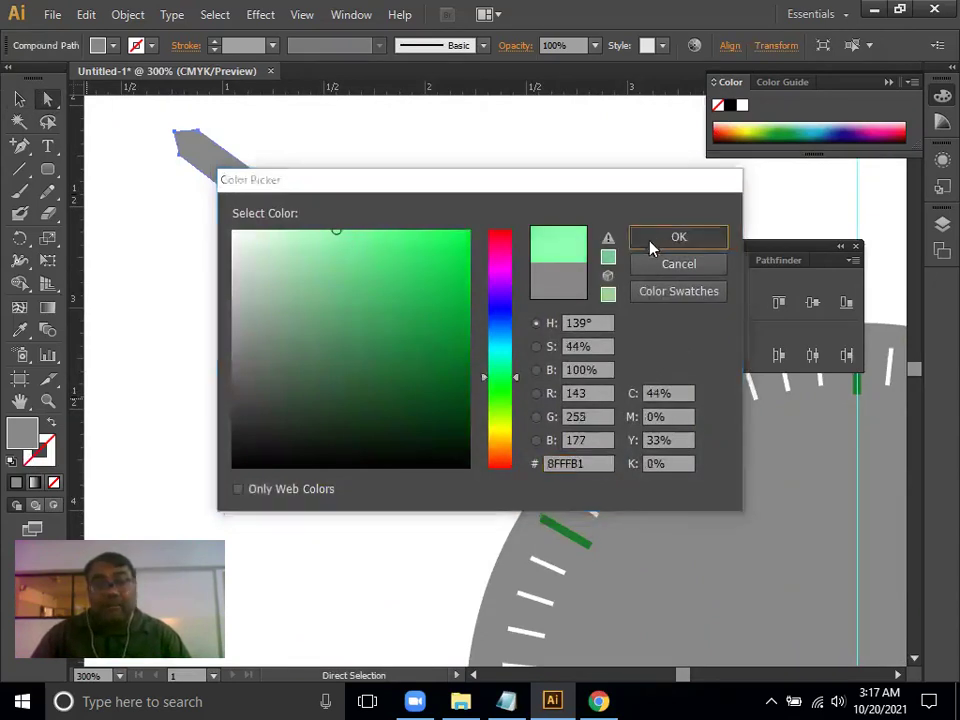
pyautogui.click(652, 240)
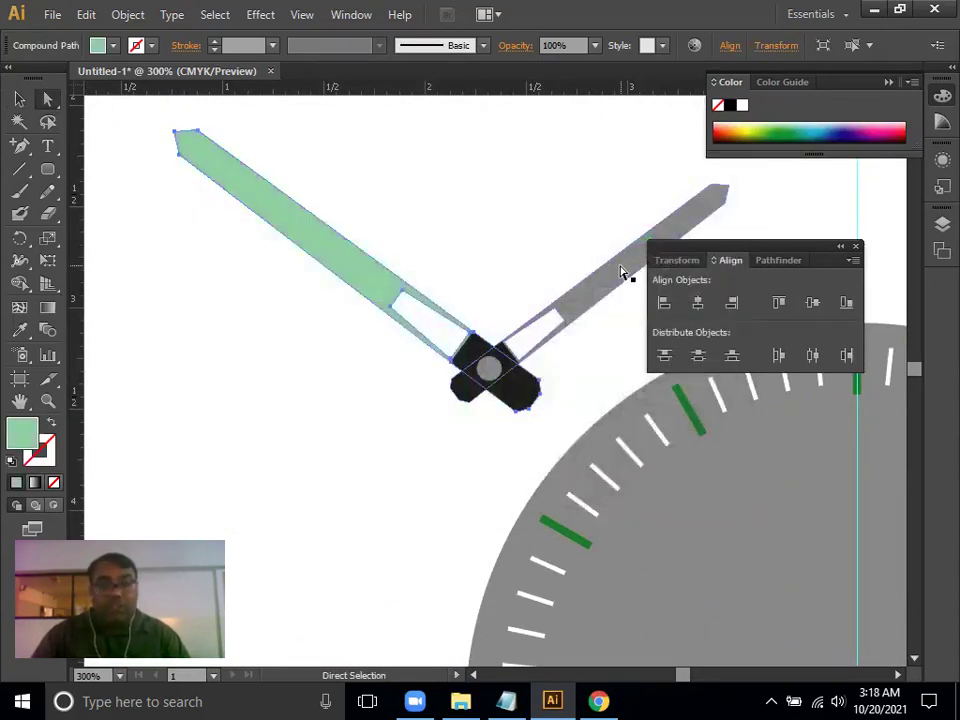
# Copy the light green fill onto the right hand with the Eyedropper
pyautogui.click(620, 272)
pyautogui.click(19, 329)
pyautogui.click(313, 226)
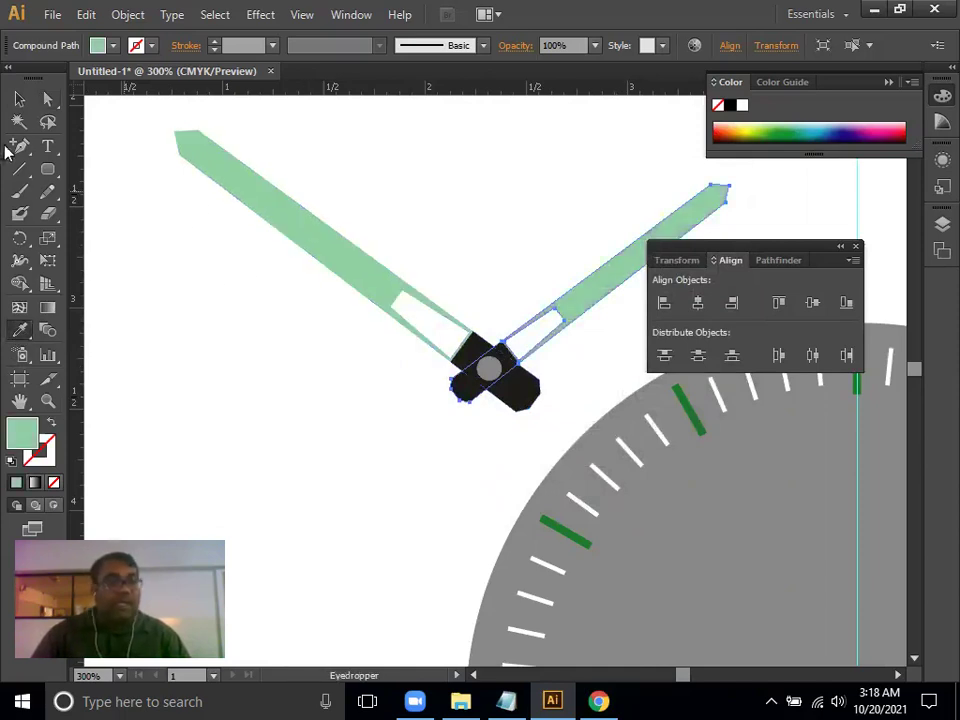
pyautogui.click(19, 99)
# Group the two green hands and move them onto the dial centre, undoing a trial resize
pyautogui.keyDown('shift'); pyautogui.click(305, 226); pyautogui.keyUp('shift')
pyautogui.hotkey('ctrl', 'g')
pyautogui.moveTo(508, 392)
pyautogui.mouseDown()
pyautogui.moveTo(777, 597)
pyautogui.moveTo(395, 380)
pyautogui.moveTo(466, 510)
pyautogui.mouseUp()
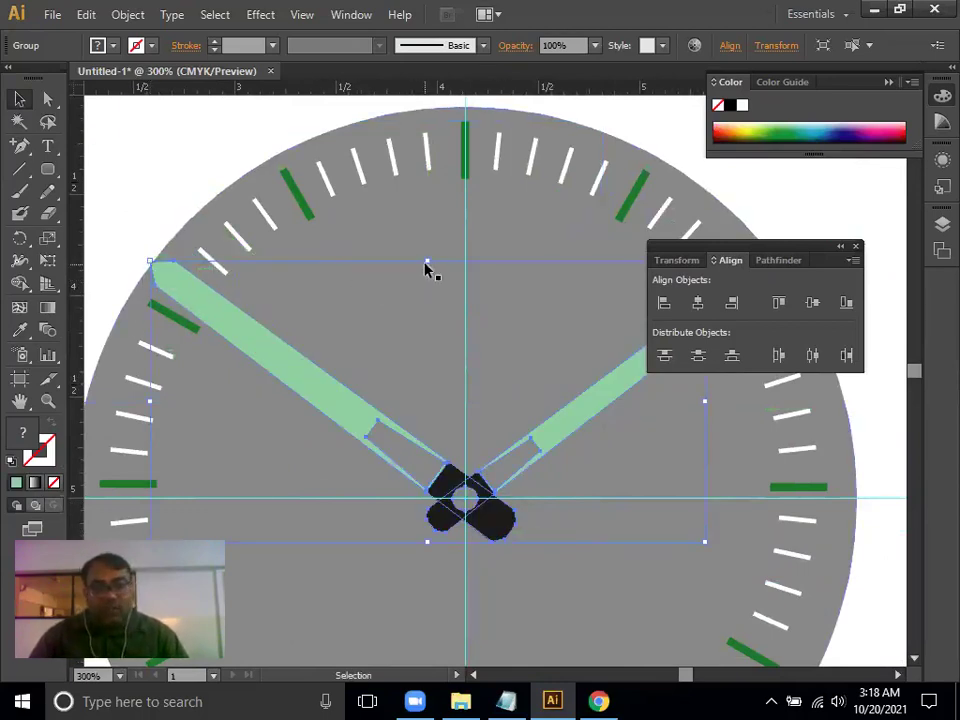
pyautogui.moveTo(427, 261); pyautogui.dragTo(445, 325)
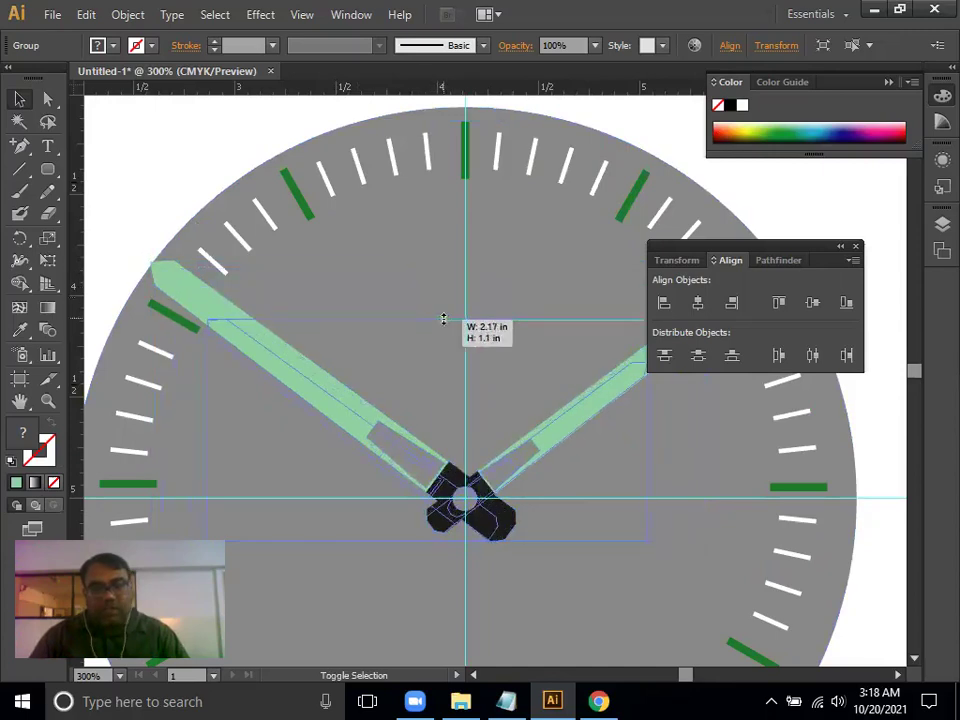
pyautogui.moveTo(585, 441)
pyautogui.mouseDown()
pyautogui.moveTo(461, 456)
pyautogui.moveTo(566, 400)
pyautogui.mouseUp()
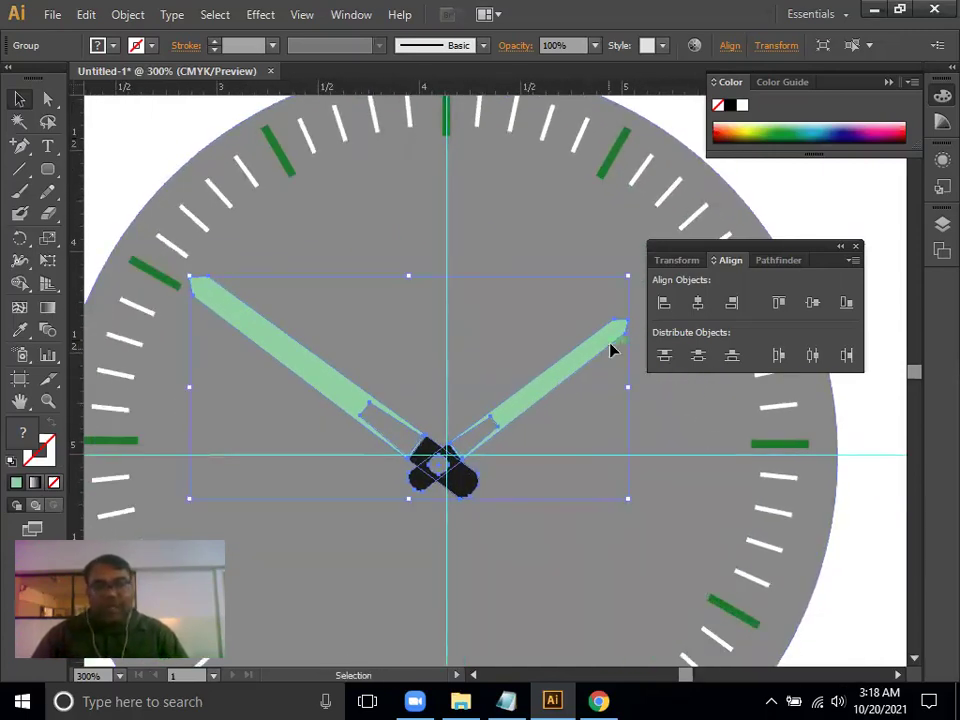
pyautogui.hotkey('ctrl', 'z')
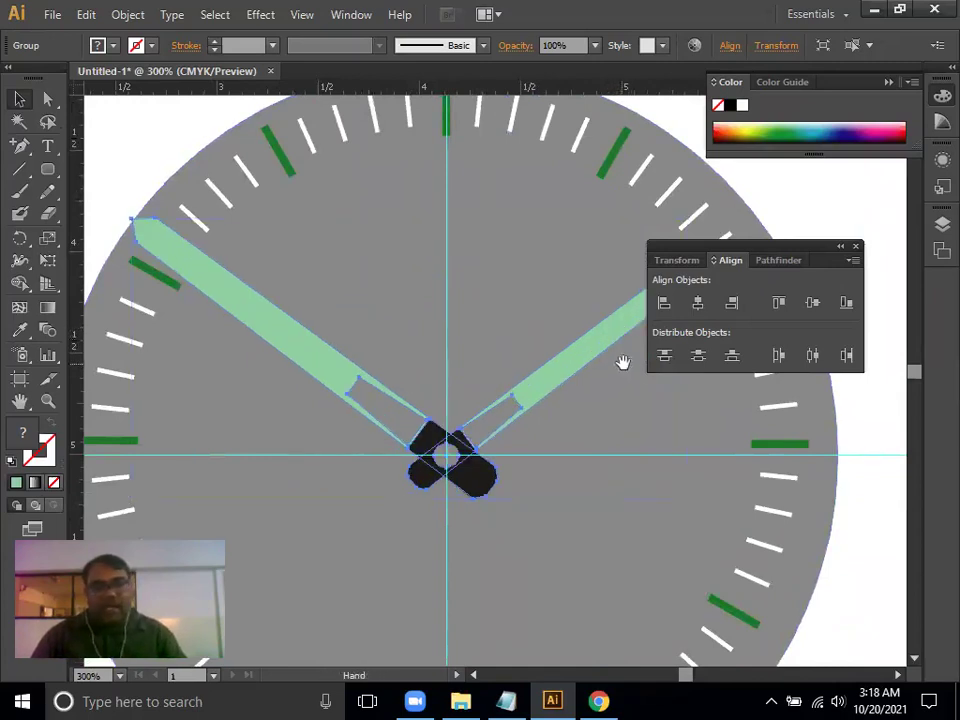
pyautogui.moveTo(621, 364); pyautogui.dragTo(490, 375)
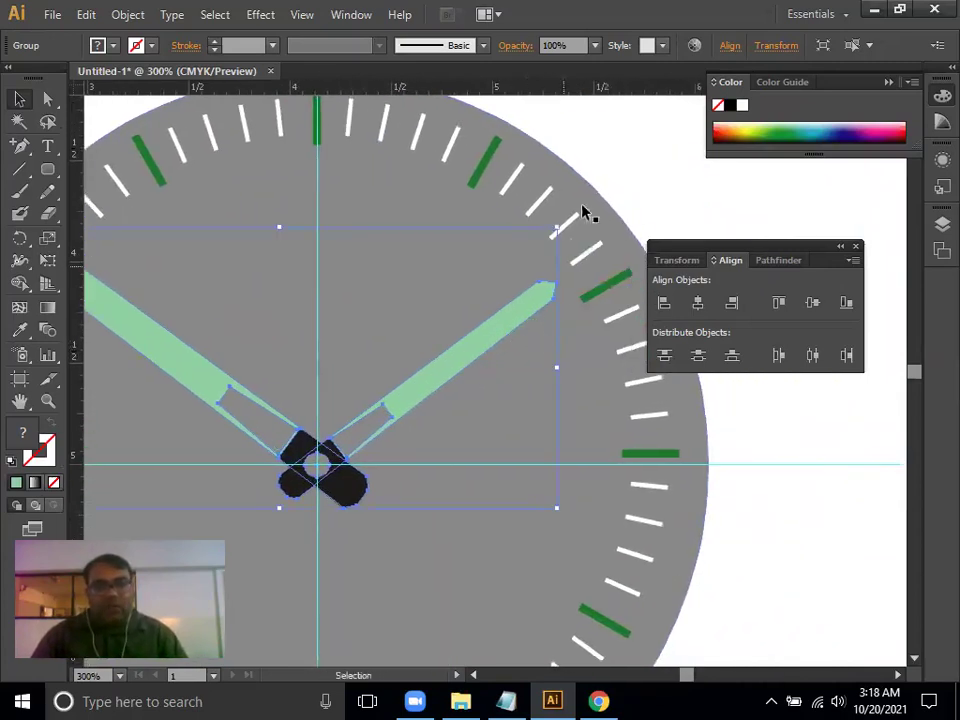
# Adjust the short hand's length by dragging its tip
pyautogui.click(601, 178)
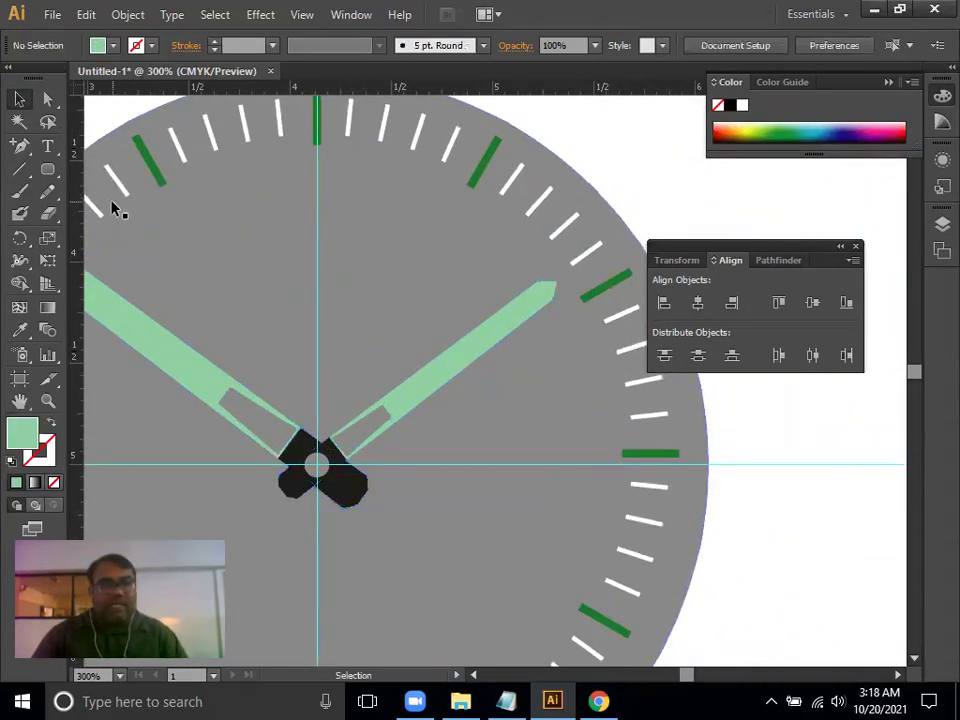
pyautogui.click(48, 100)
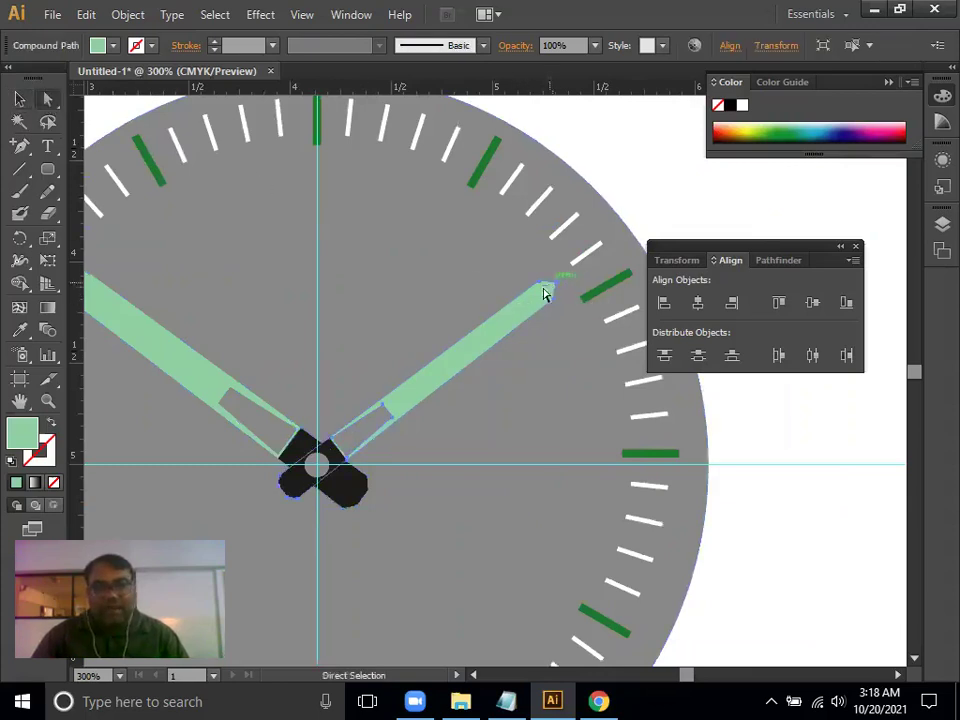
pyautogui.click(19, 98)
pyautogui.moveTo(553, 285); pyautogui.dragTo(566, 277)
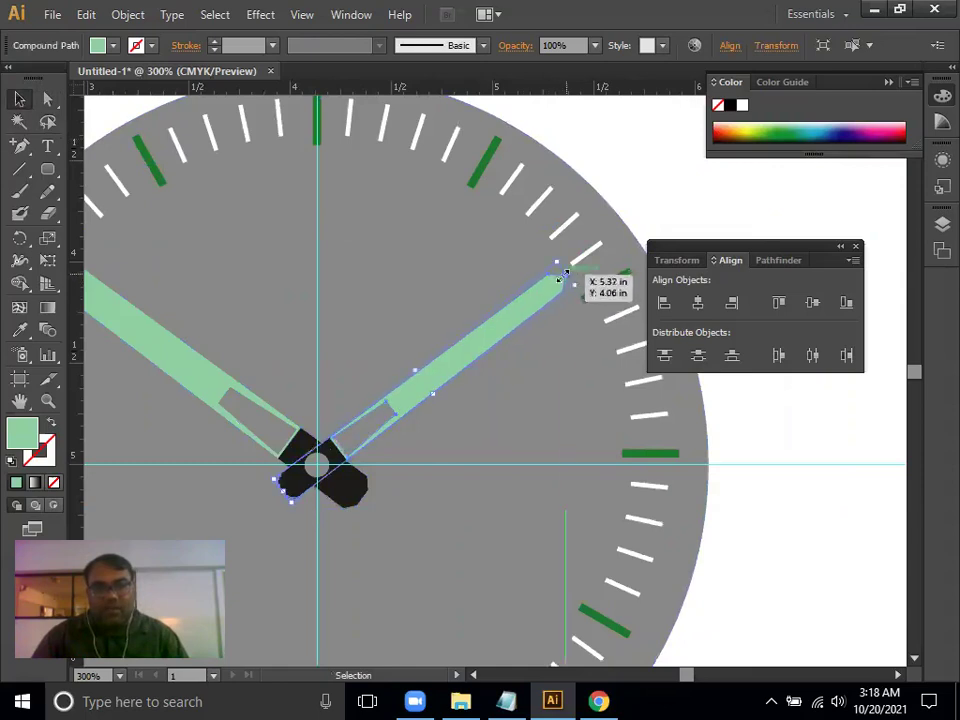
# Shorten the long hand so its tip stops at the dial's tick marks
pyautogui.moveTo(279, 411); pyautogui.dragTo(557, 435)
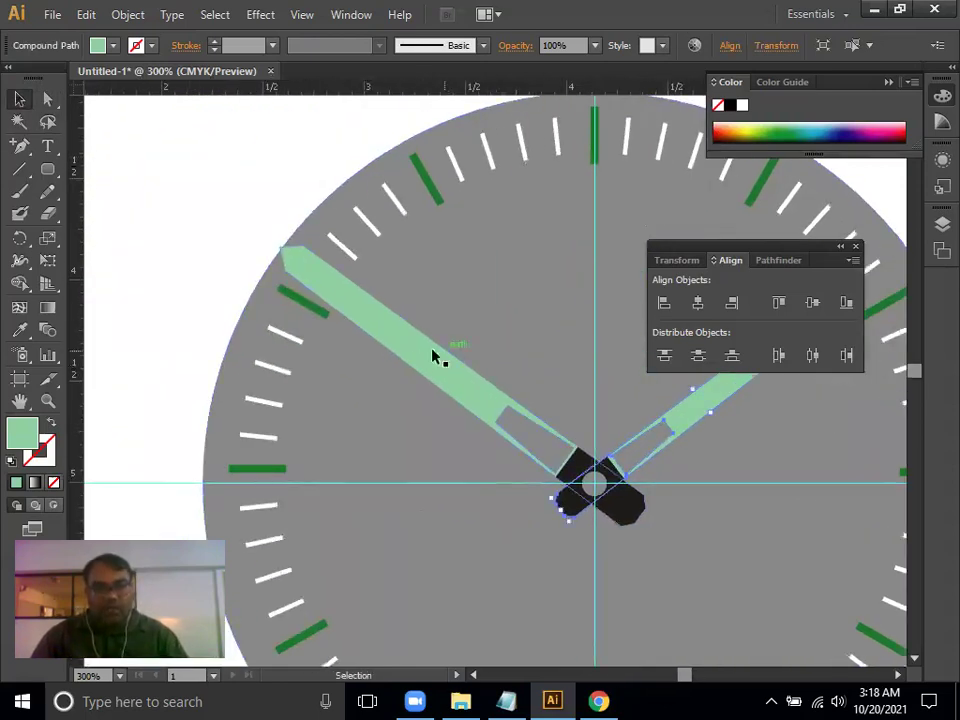
pyautogui.press('a')
pyautogui.click(411, 343)
pyautogui.click(19, 98)
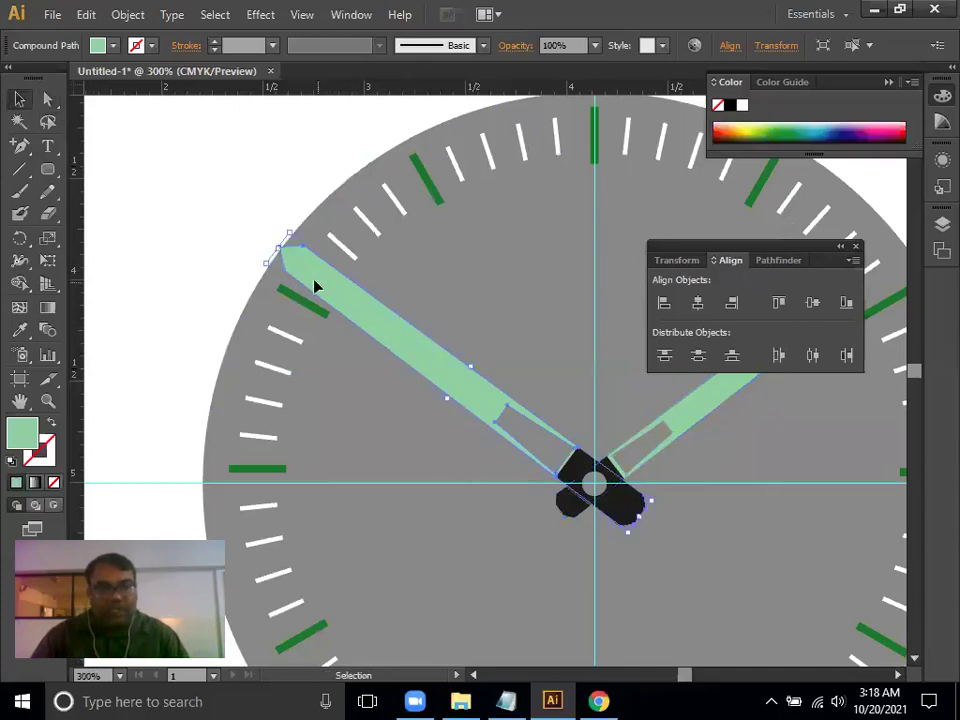
pyautogui.moveTo(278, 254); pyautogui.dragTo(346, 299)
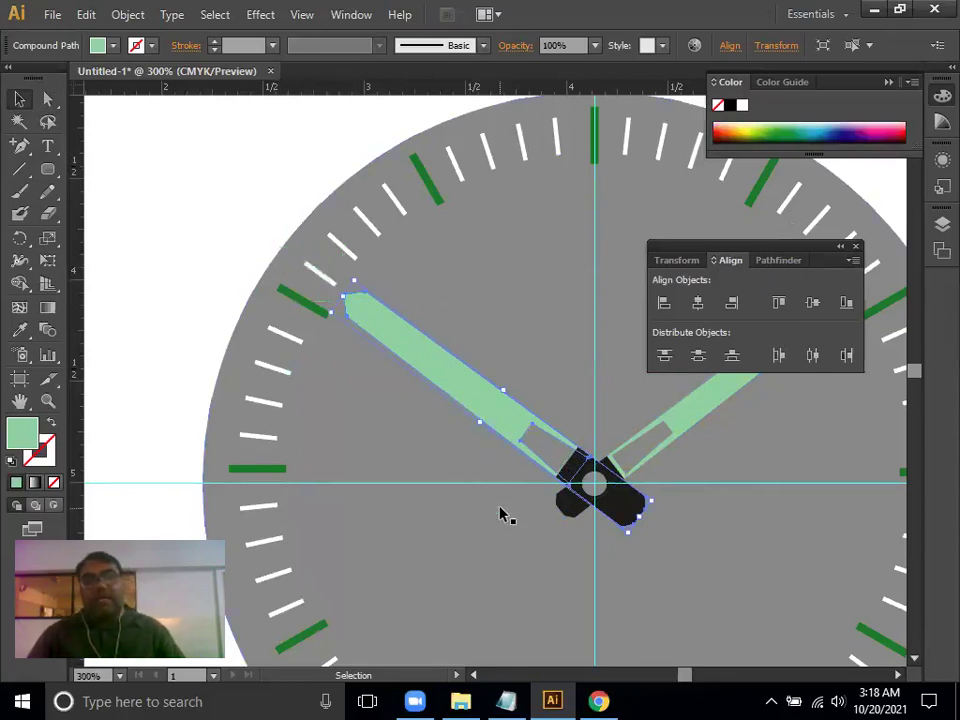
pyautogui.moveTo(551, 542); pyautogui.dragTo(405, 333)
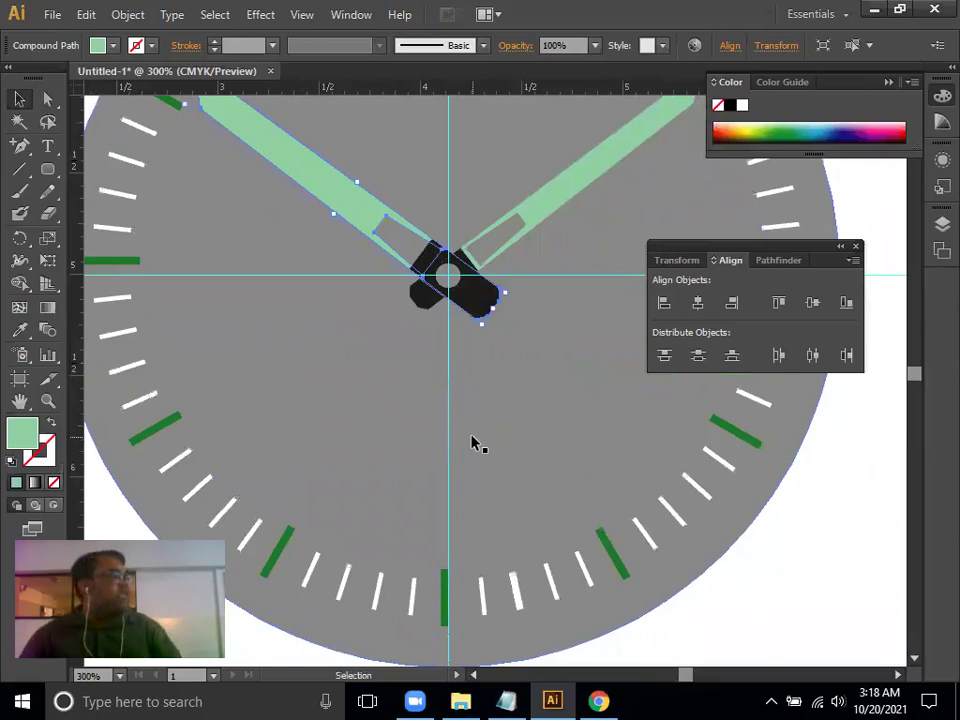
pyautogui.moveTo(478, 439); pyautogui.dragTo(576, 640)
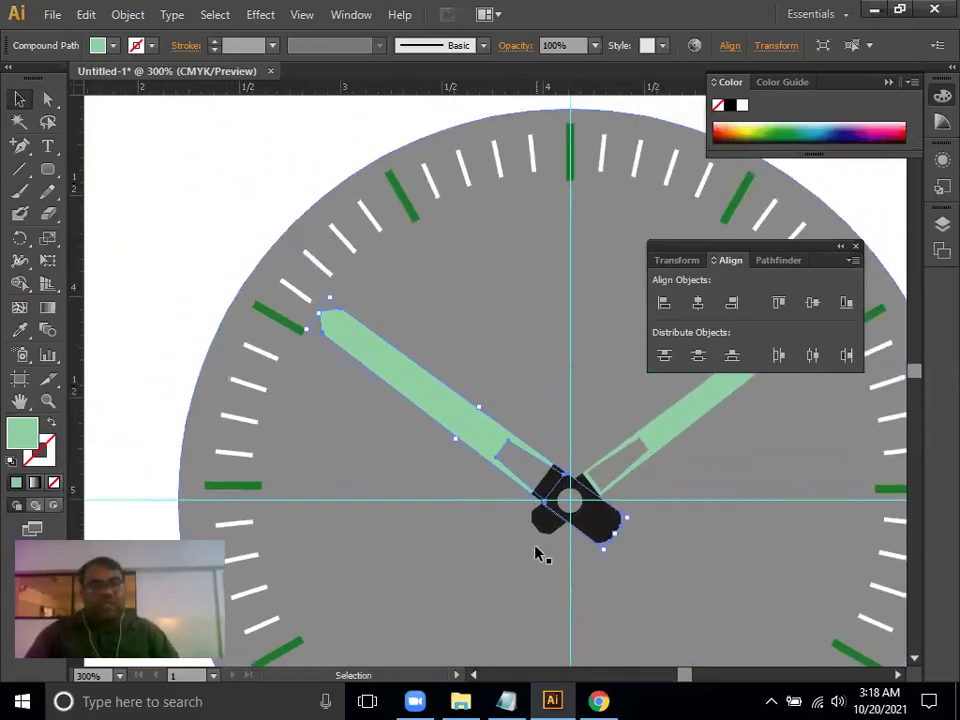
pyautogui.moveTo(347, 396); pyautogui.dragTo(514, 411)
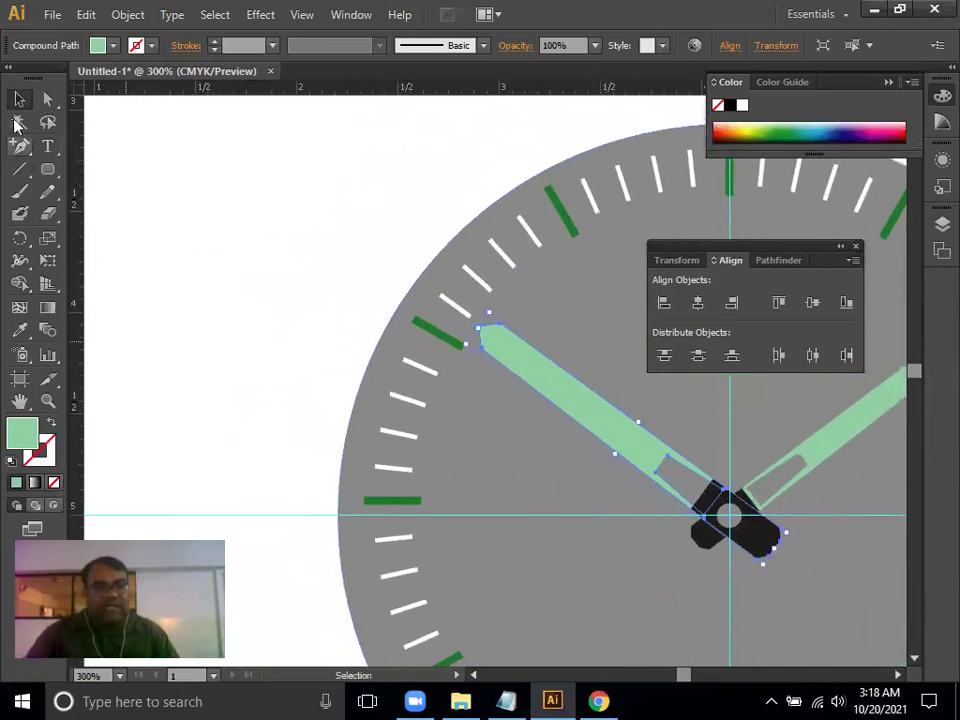
pyautogui.click(186, 190)
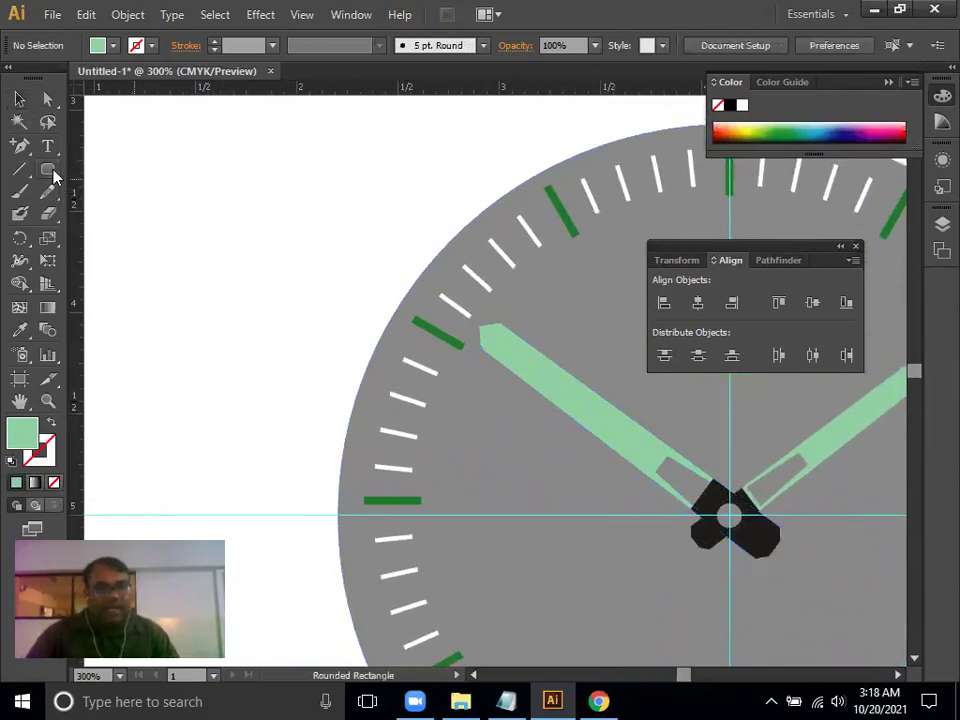
# Draw a tall thin green bar to the left of the dial
pyautogui.moveTo(50, 170); pyautogui.dragTo(107, 168)
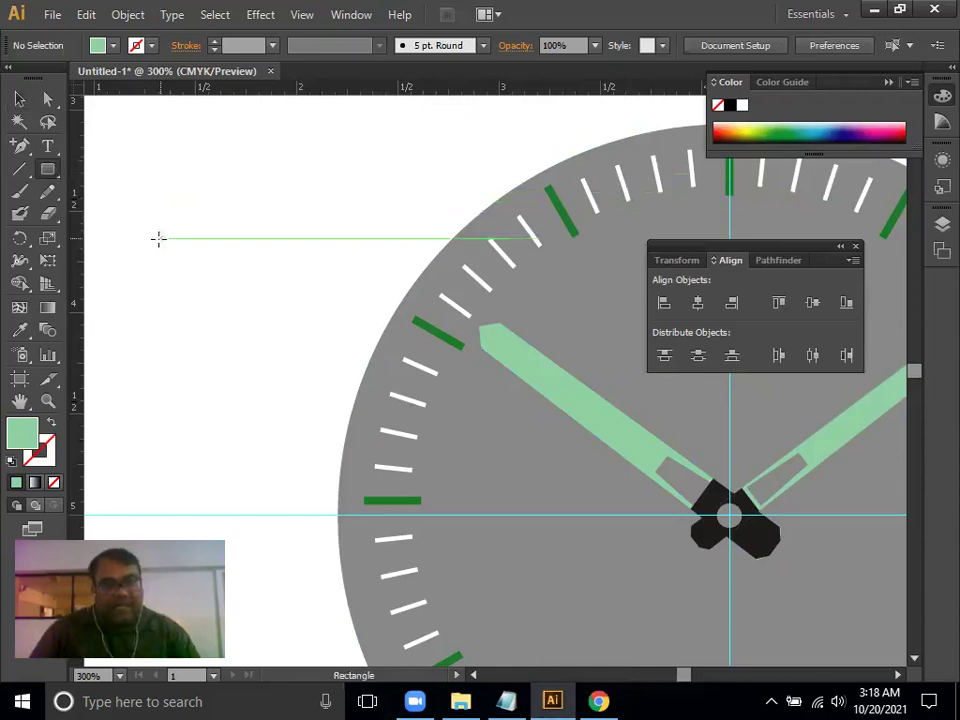
pyautogui.moveTo(170, 155)
pyautogui.mouseDown()
pyautogui.moveTo(243, 454)
pyautogui.moveTo(197, 461)
pyautogui.mouseUp()
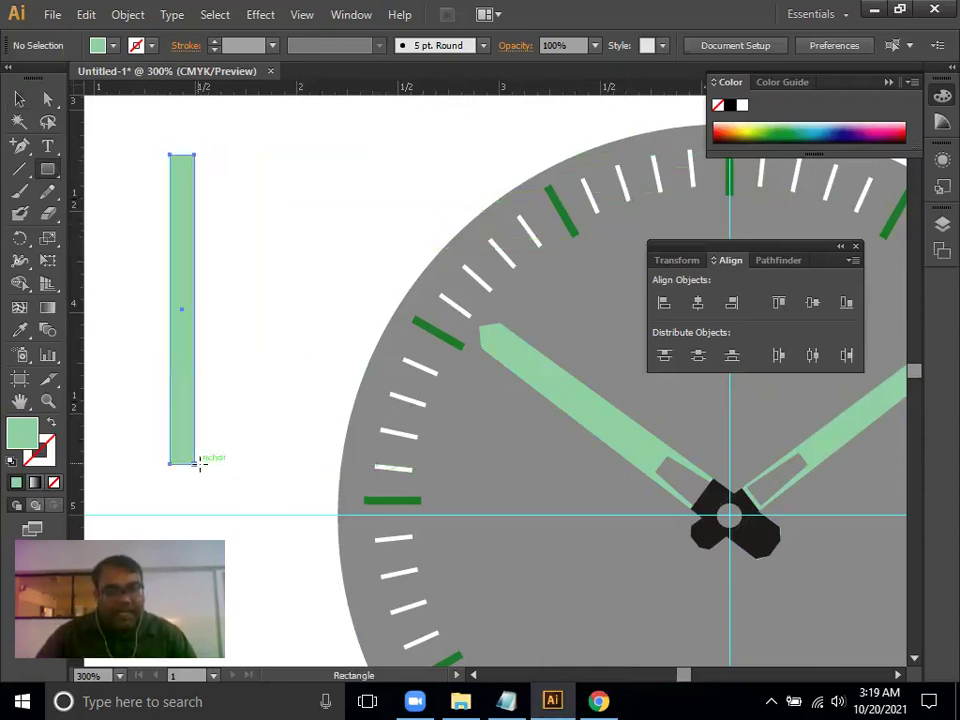
pyautogui.hotkey('ctrl', '+')
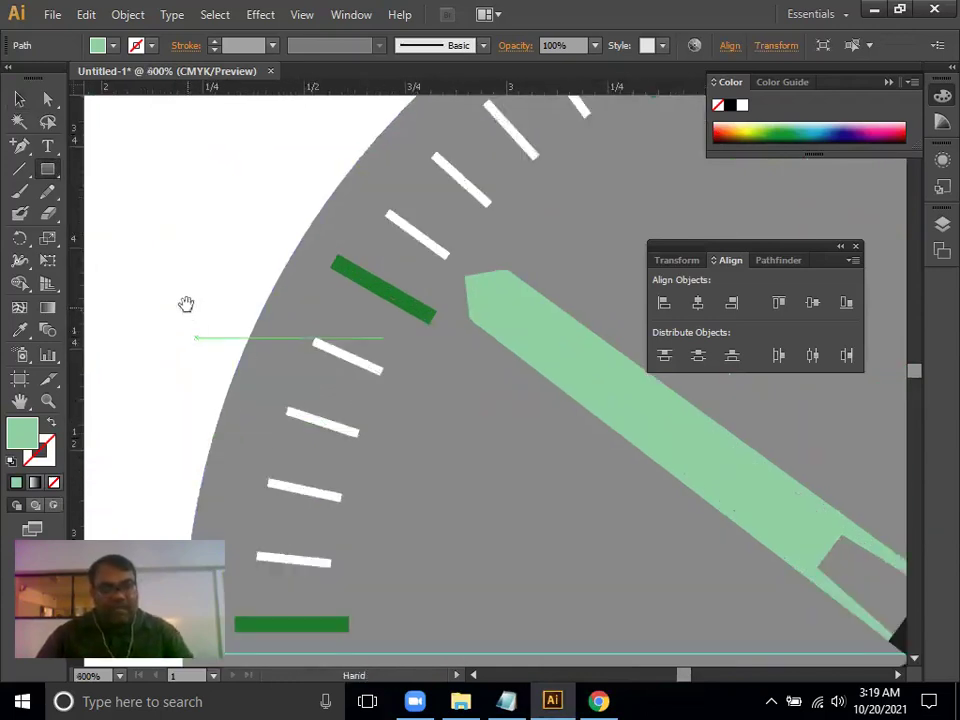
pyautogui.moveTo(186, 304); pyautogui.dragTo(581, 516)
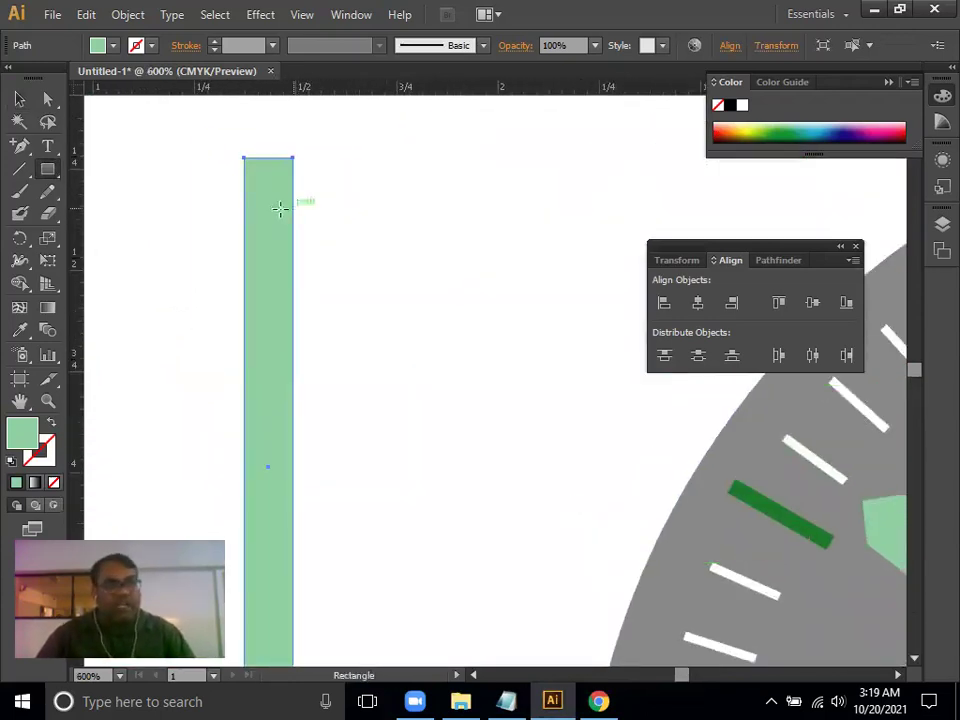
# Nudge the bar's corner anchors to straighten and narrow its sides
pyautogui.press('a')
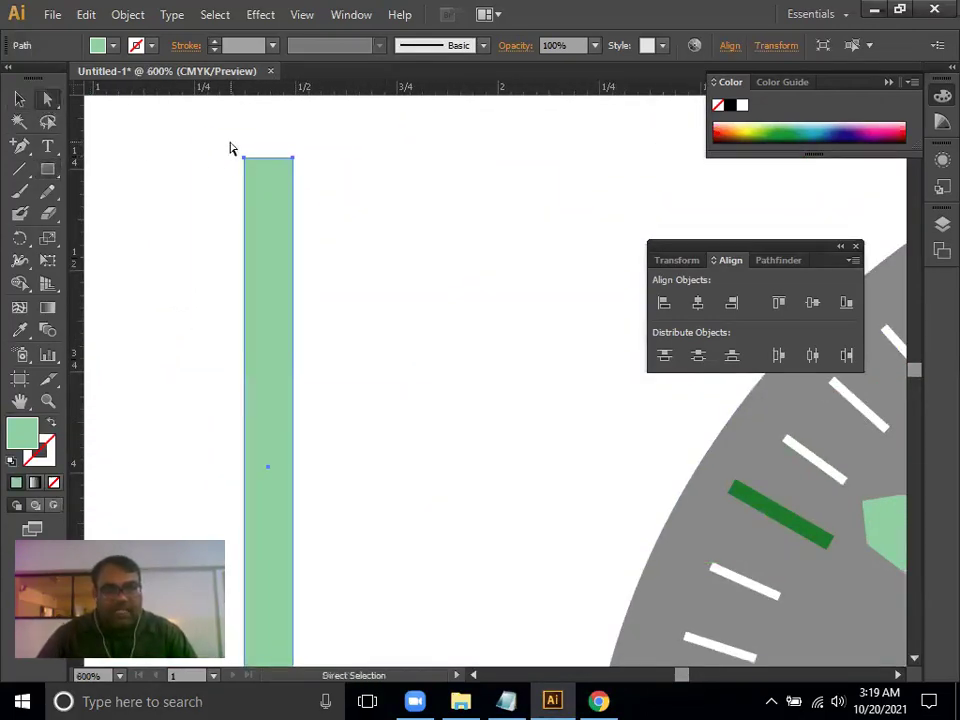
pyautogui.moveTo(257, 184); pyautogui.dragTo(259, 182)
pyautogui.press('Right')
pyautogui.press('Right')
pyautogui.press('Right')
pyautogui.press('Right')
pyautogui.moveTo(330, 141); pyautogui.dragTo(288, 197)
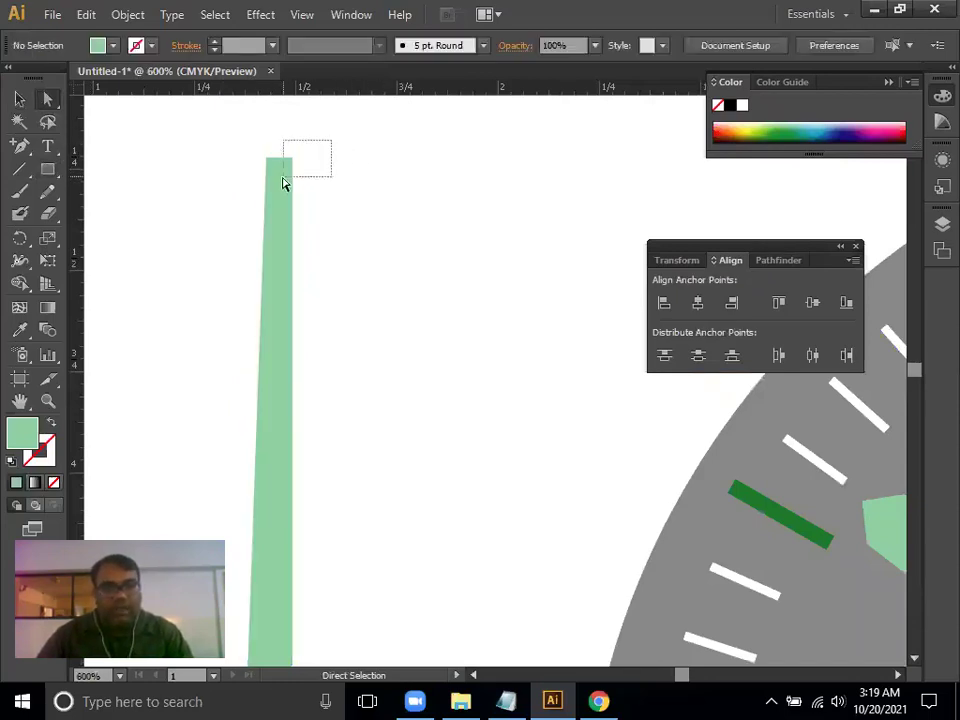
pyautogui.press('Left')
pyautogui.press('Left')
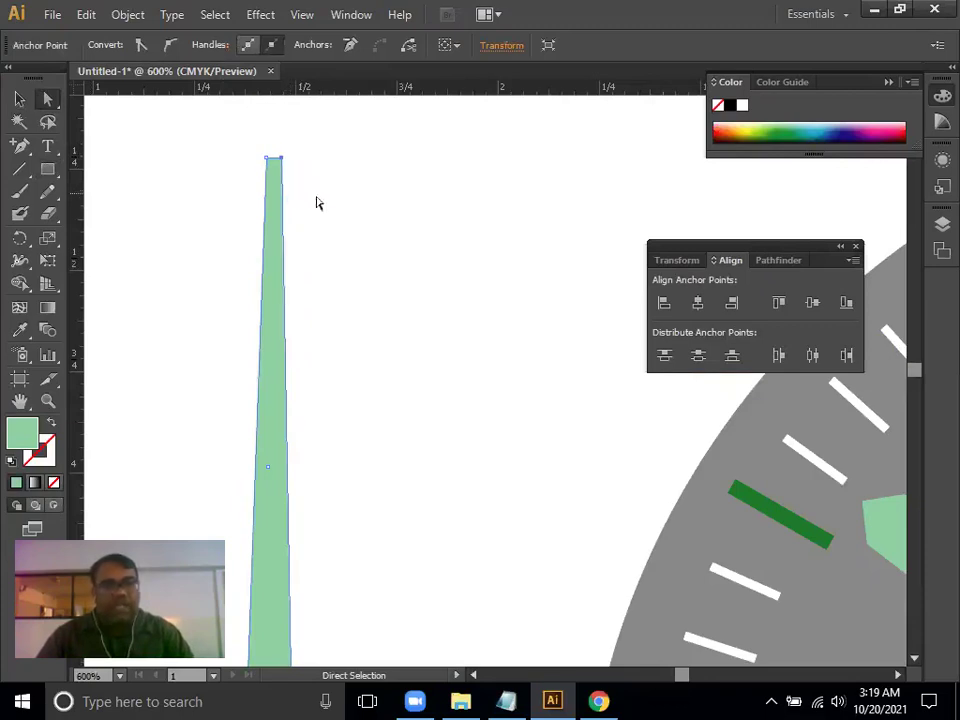
pyautogui.moveTo(377, 329); pyautogui.dragTo(419, 104)
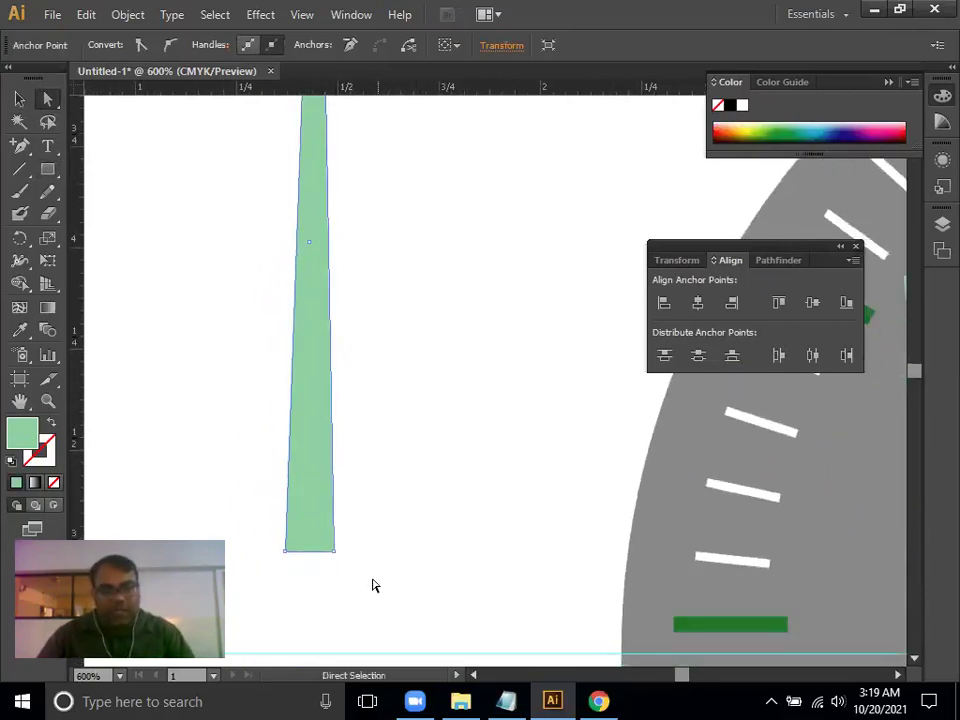
pyautogui.moveTo(372, 585); pyautogui.dragTo(330, 523)
pyautogui.press('Left')
pyautogui.press('Left')
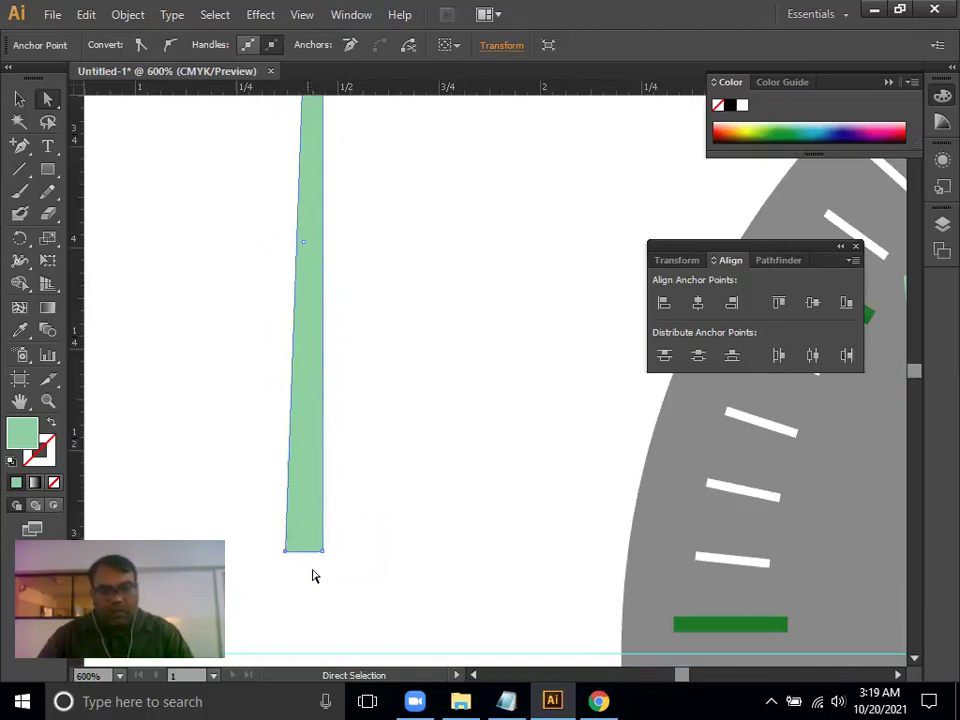
pyautogui.press('Right')
pyautogui.press('Right')
pyautogui.press('Right')
pyautogui.press('Right')
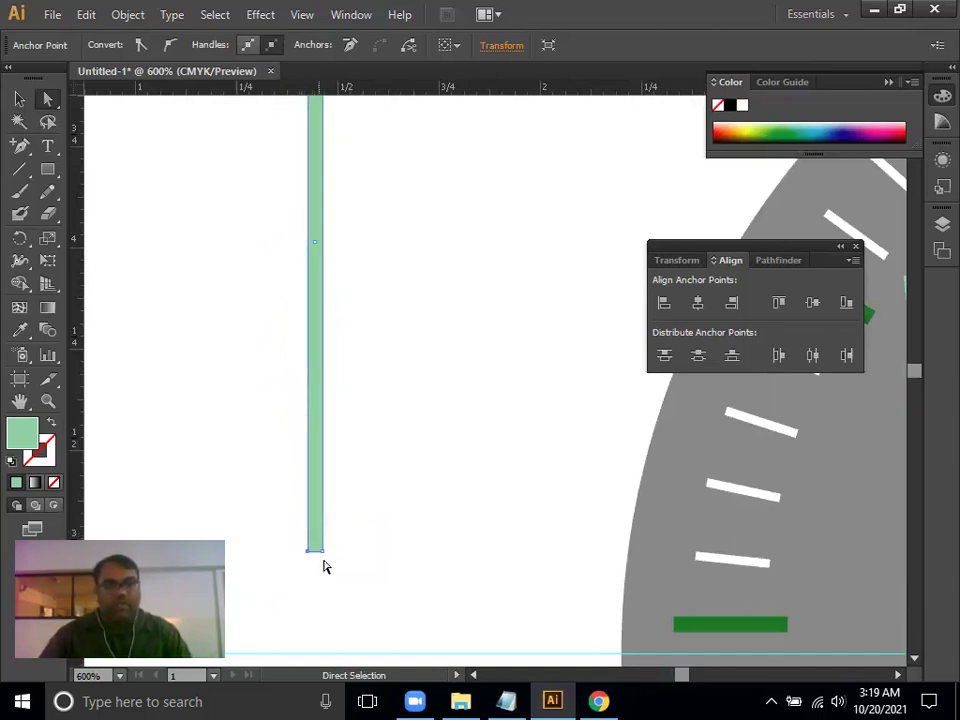
# Move the bar's top anchors to form a pointed tip
pyautogui.moveTo(295, 405); pyautogui.dragTo(388, 448)
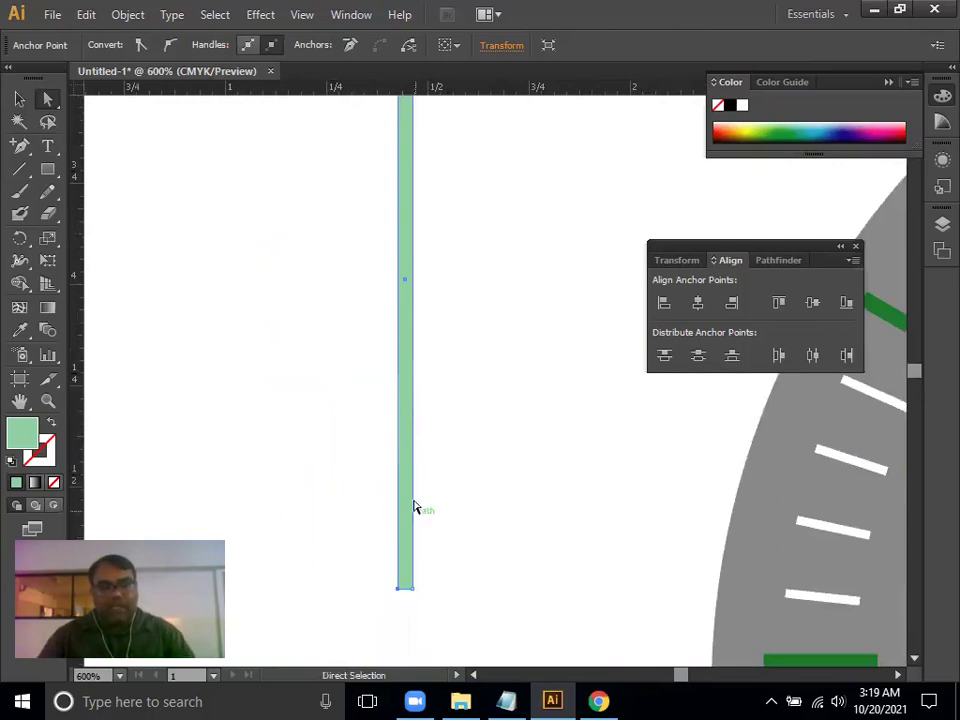
pyautogui.moveTo(495, 376); pyautogui.dragTo(514, 538)
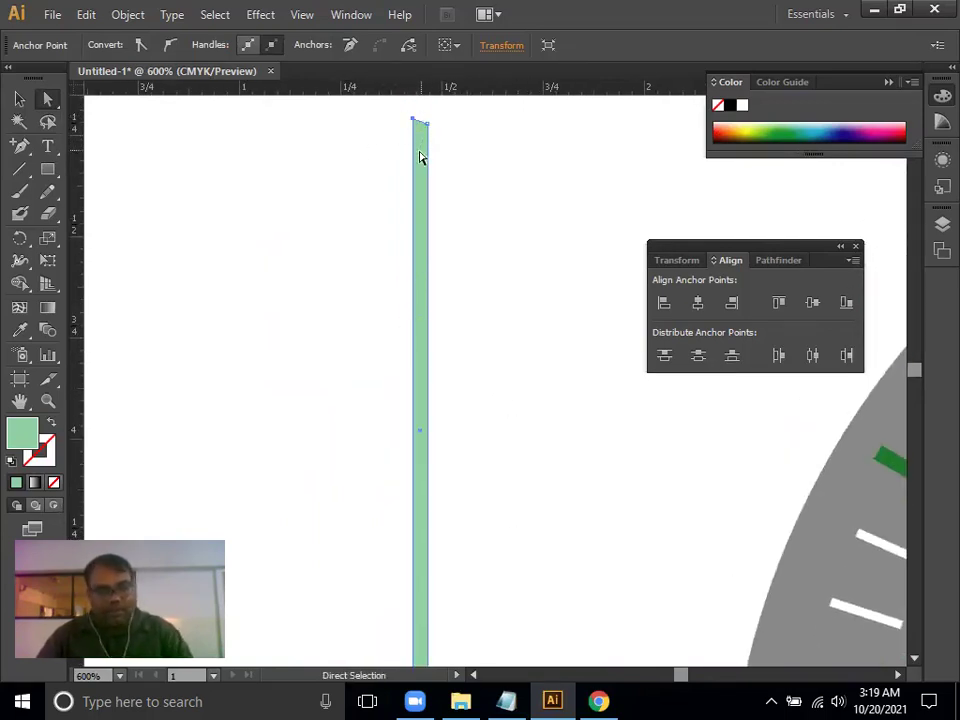
pyautogui.press('Down')
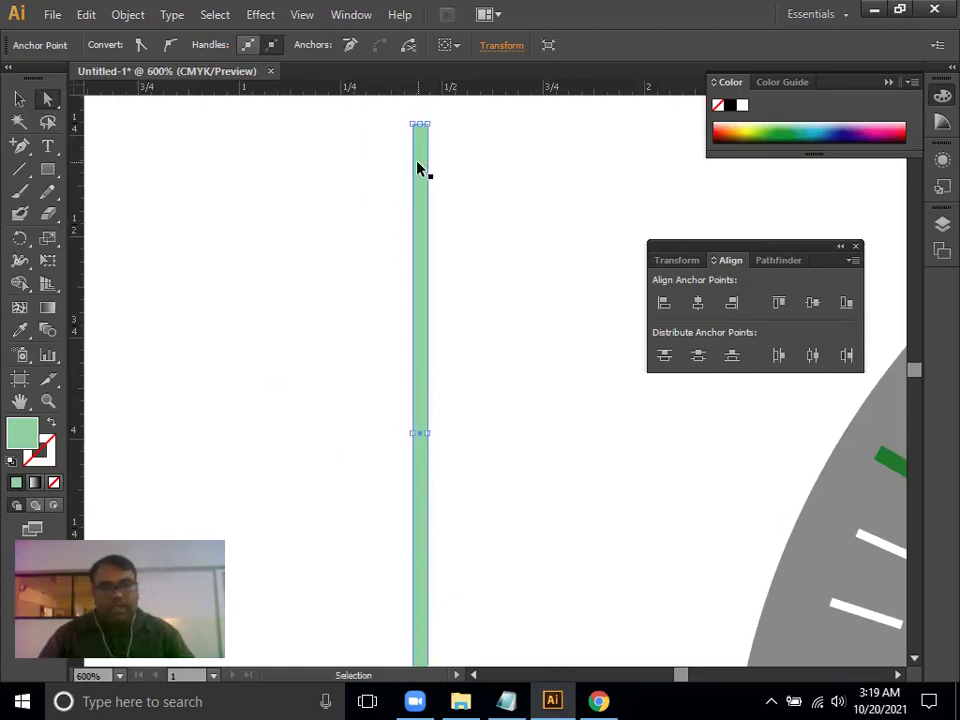
pyautogui.press('Right')
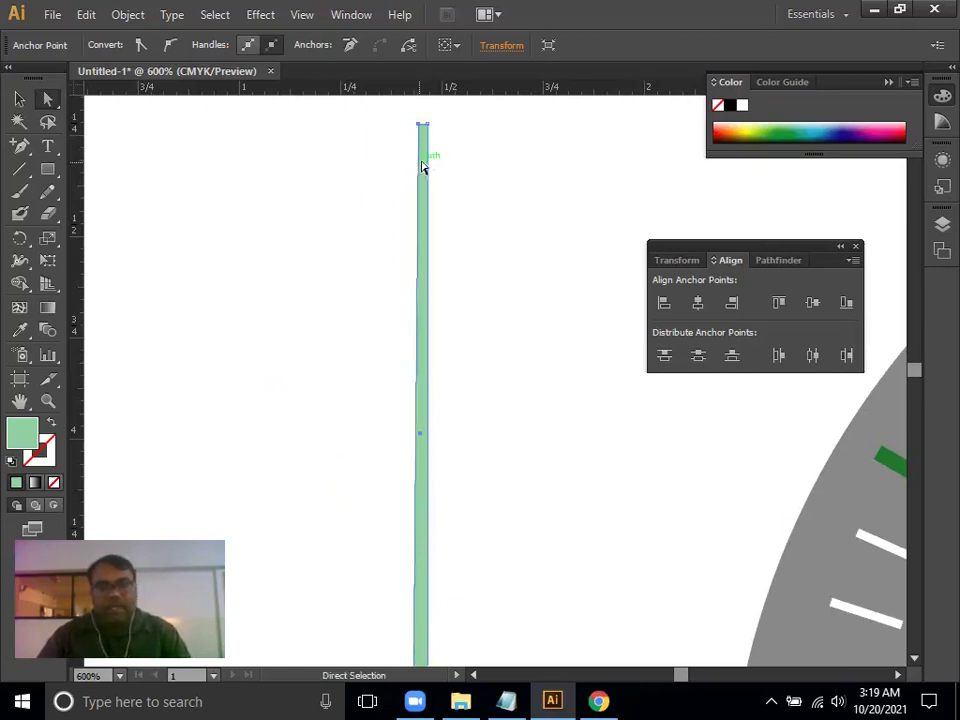
pyautogui.press('Right')
pyautogui.hotkey('ctrl', 'z')
pyautogui.hotkey('ctrl', 'z')
pyautogui.click(460, 140)
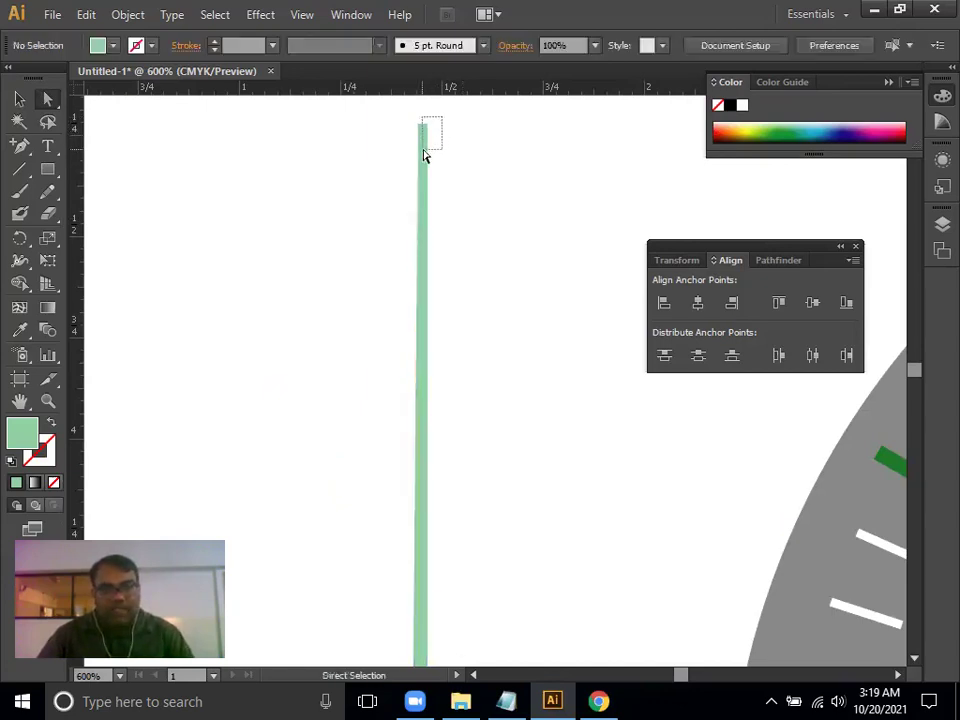
pyautogui.moveTo(424, 155); pyautogui.dragTo(426, 158)
pyautogui.press('Left')
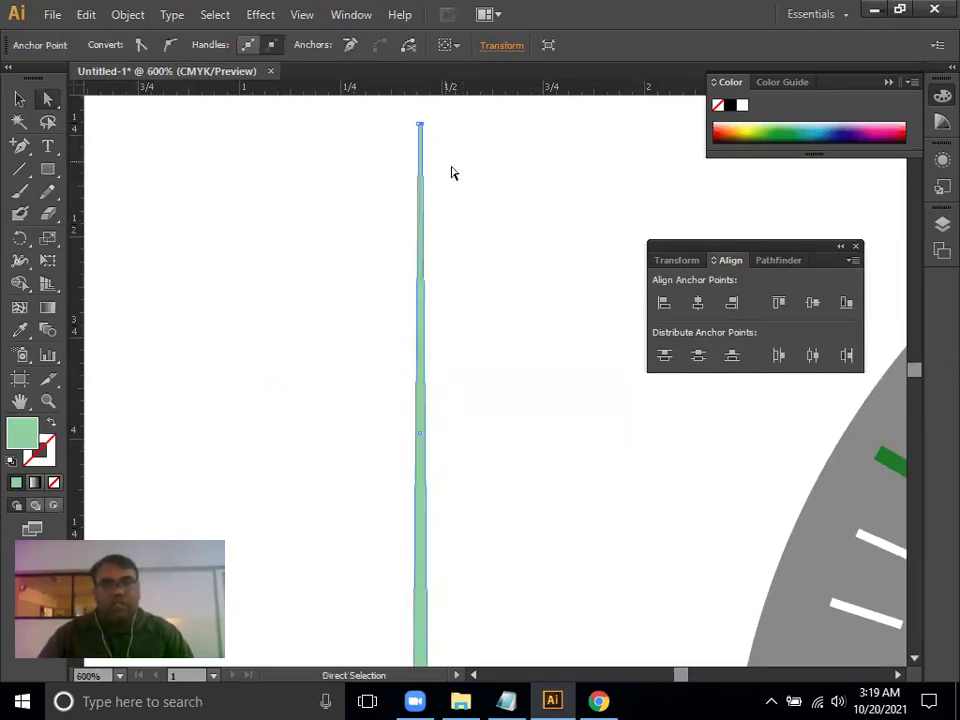
pyautogui.click(451, 173)
# Recolour the bar with a saturated orange fill
pyautogui.click(424, 441)
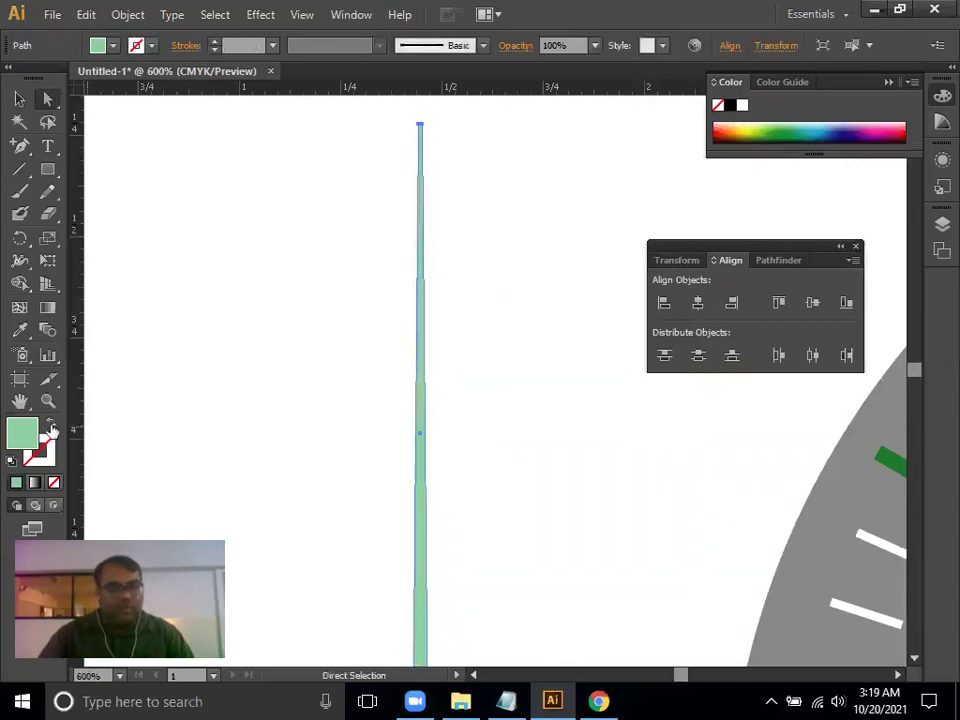
pyautogui.doubleClick(22, 432)
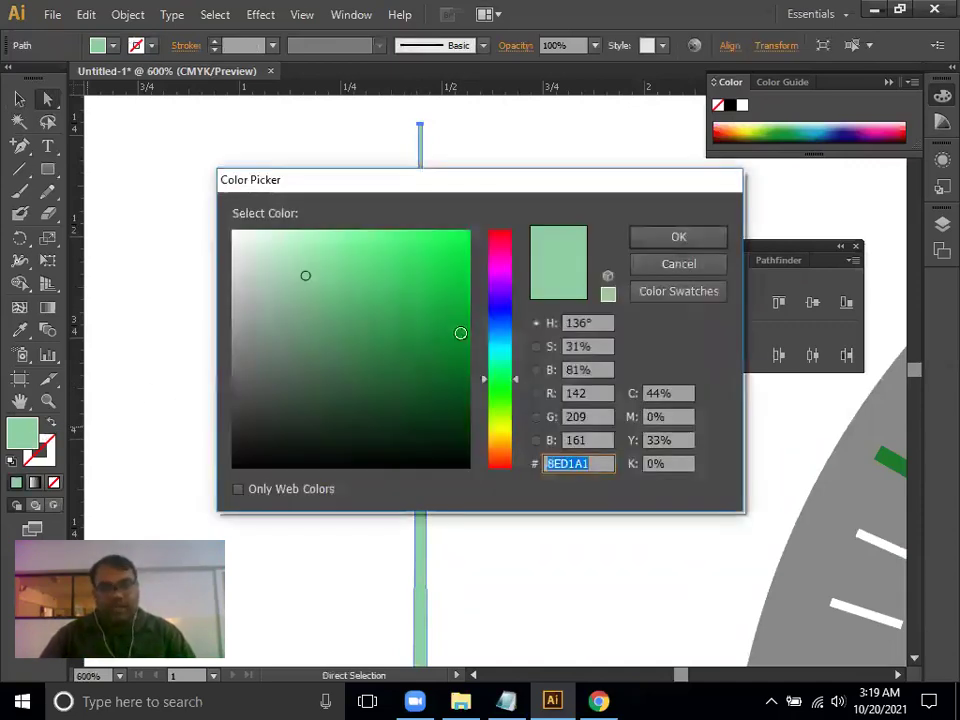
pyautogui.click(503, 442)
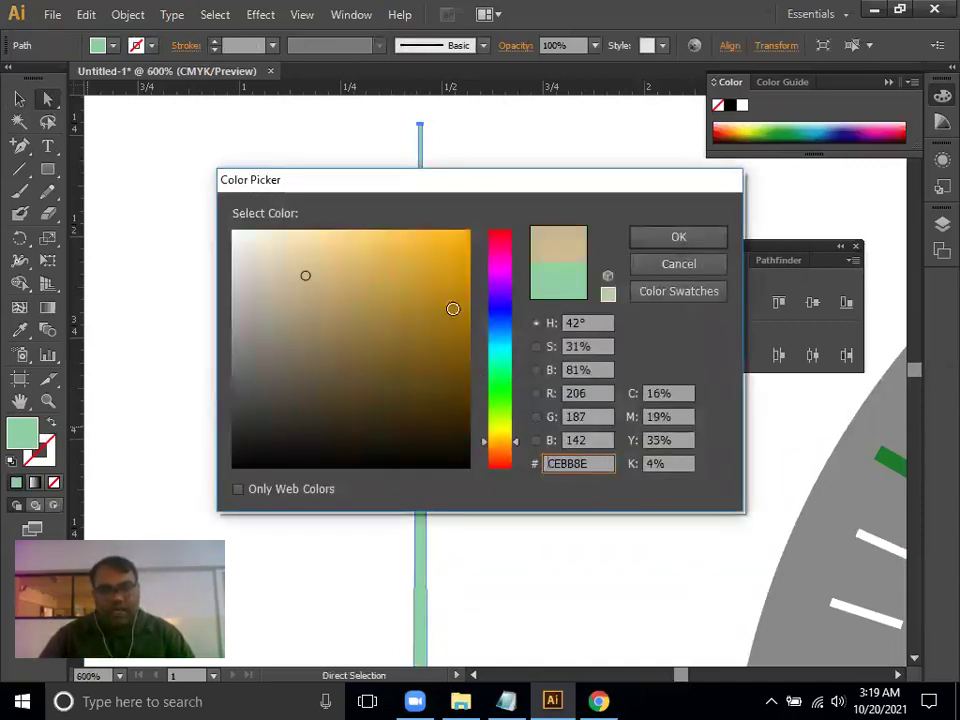
pyautogui.moveTo(503, 442); pyautogui.dragTo(503, 450)
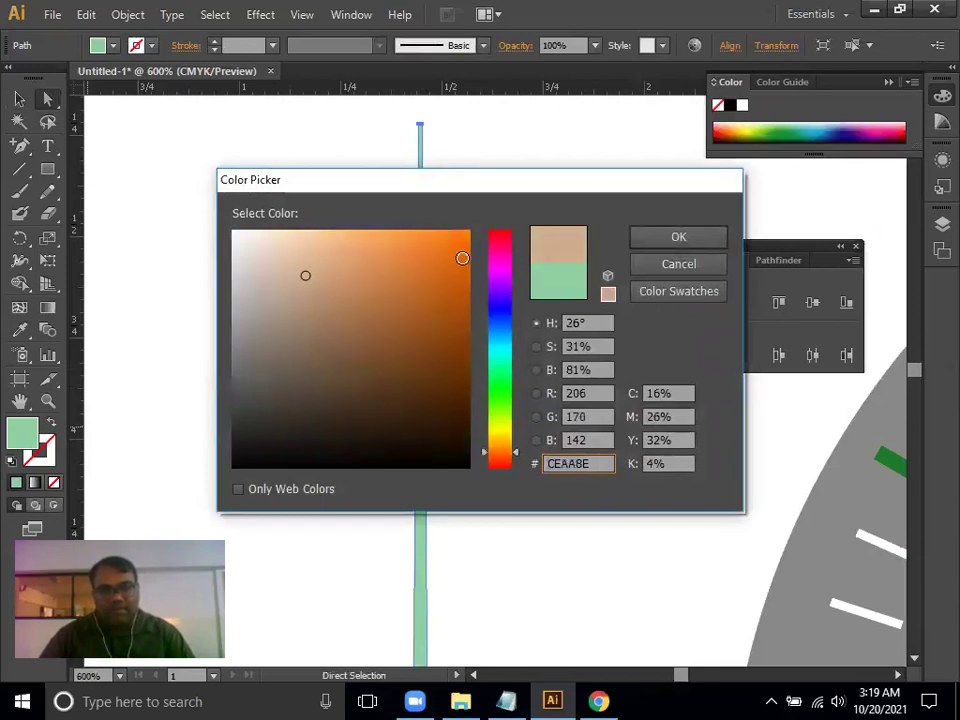
pyautogui.click(462, 258)
pyautogui.click(656, 245)
# Move the orange bar onto the clock face, lined up on the vertical centre guide
pyautogui.moveTo(529, 343); pyautogui.dragTo(315, 141)
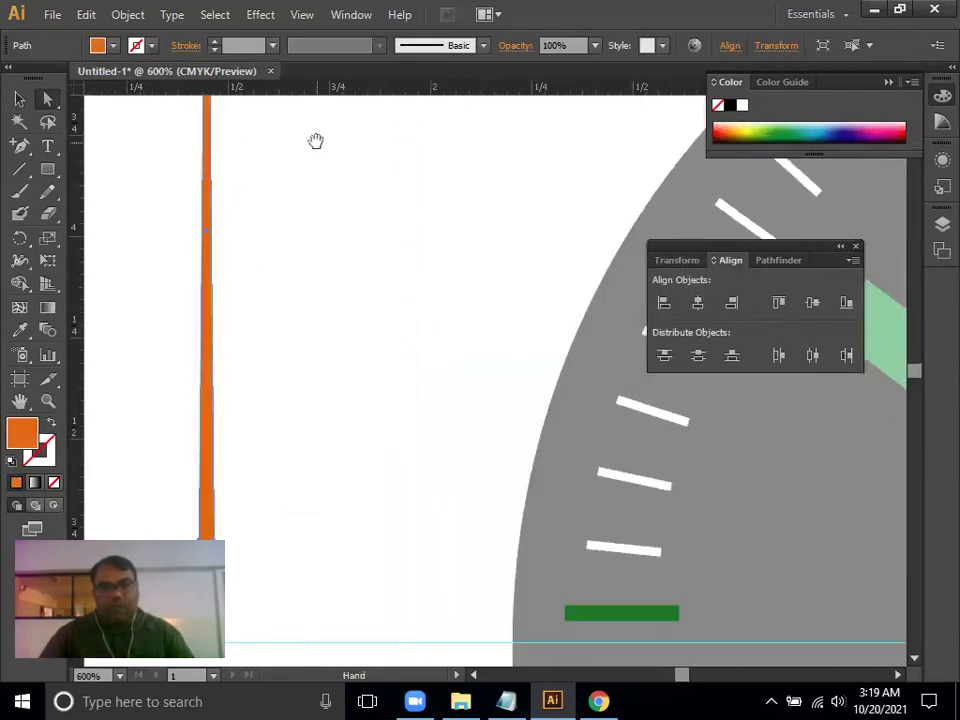
pyautogui.hotkey('ctrl', '-')
pyautogui.hotkey('ctrl', '-')
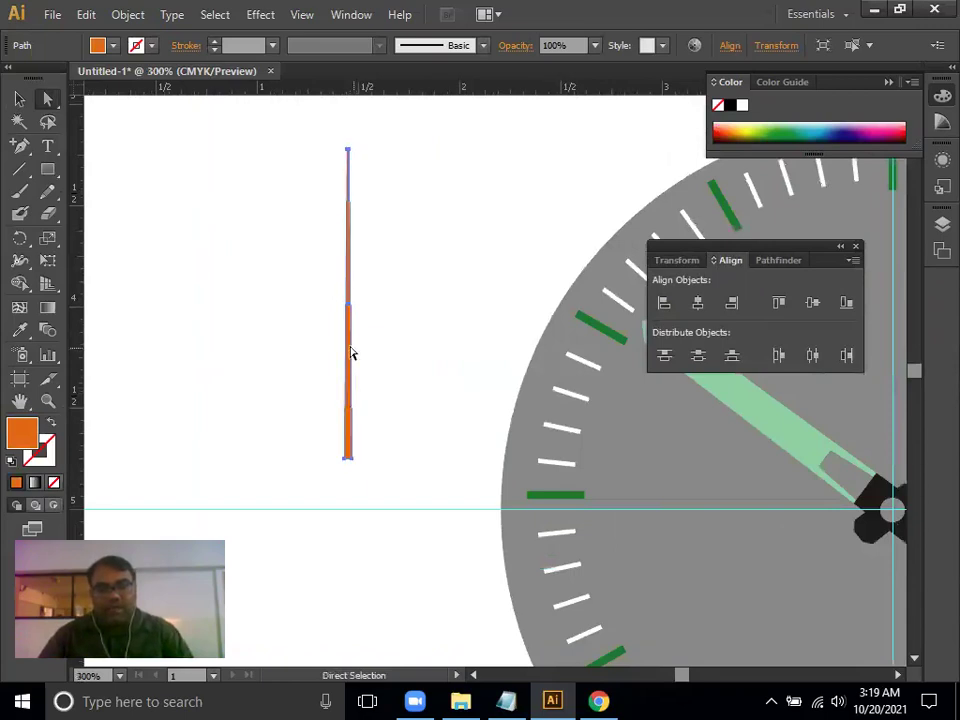
pyautogui.moveTo(348, 350); pyautogui.dragTo(693, 467)
pyautogui.moveTo(799, 442)
pyautogui.mouseDown()
pyautogui.moveTo(300, 382)
pyautogui.moveTo(401, 405)
pyautogui.mouseUp()
pyautogui.moveTo(296, 452); pyautogui.dragTo(488, 358)
pyautogui.scroll(1, 484, 354)
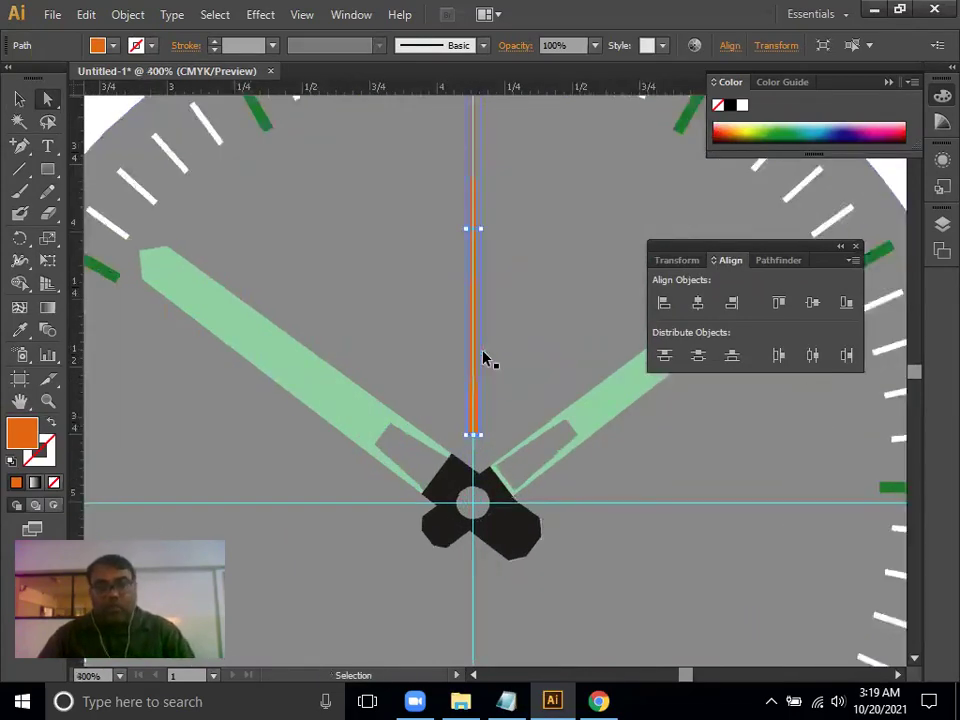
pyautogui.scroll(1, 486, 358)
pyautogui.moveTo(462, 414); pyautogui.dragTo(466, 516)
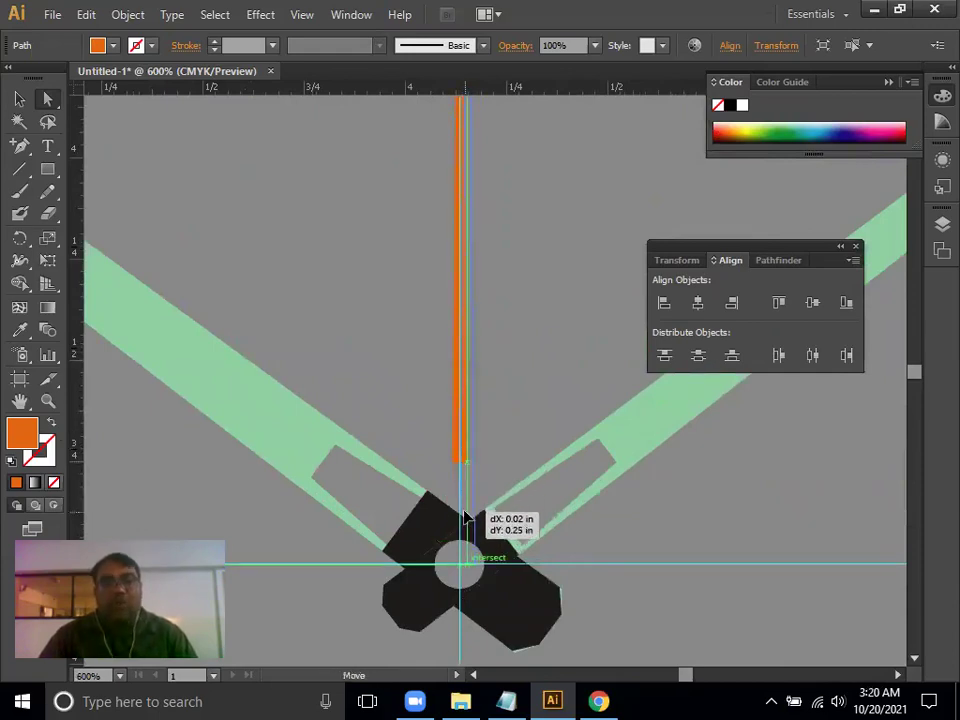
pyautogui.moveTo(466, 516)
pyautogui.mouseDown()
pyautogui.moveTo(283, 420)
pyautogui.moveTo(458, 491)
pyautogui.mouseUp()
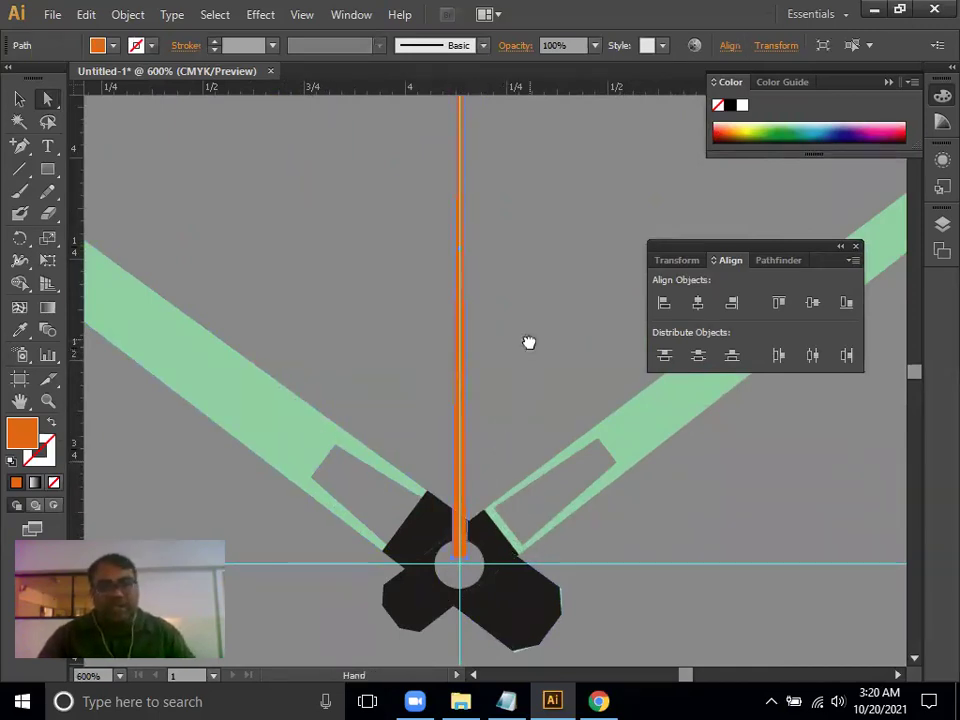
# Stretch the orange line's top to the 12 o'clock marker and its bottom to the centre
pyautogui.moveTo(529, 343); pyautogui.dragTo(578, 509)
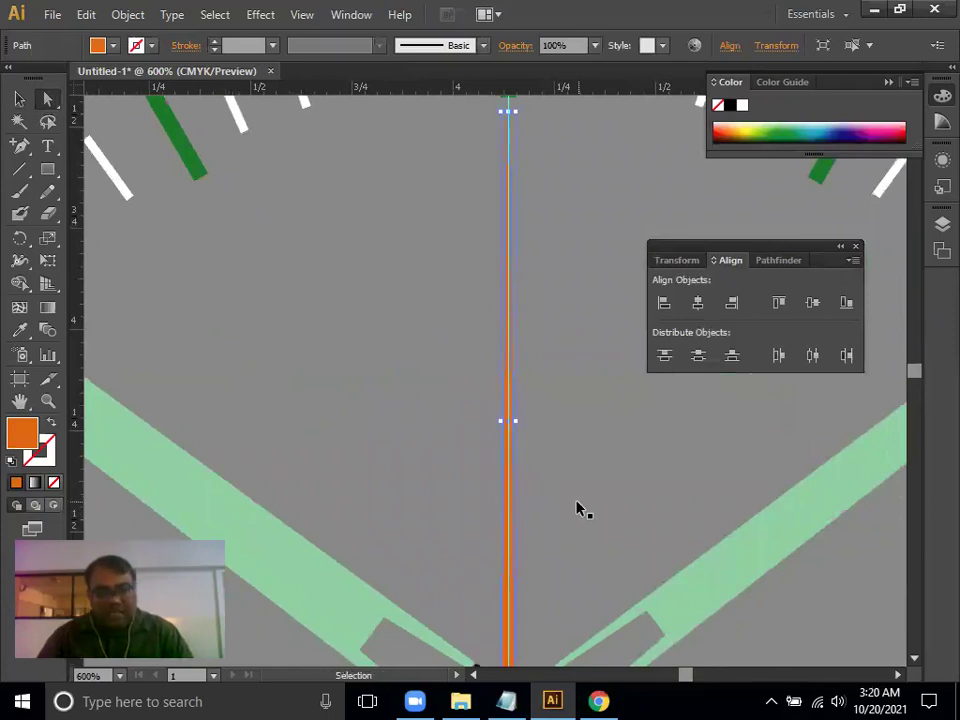
pyautogui.press('a')
pyautogui.moveTo(561, 480); pyautogui.dragTo(580, 657)
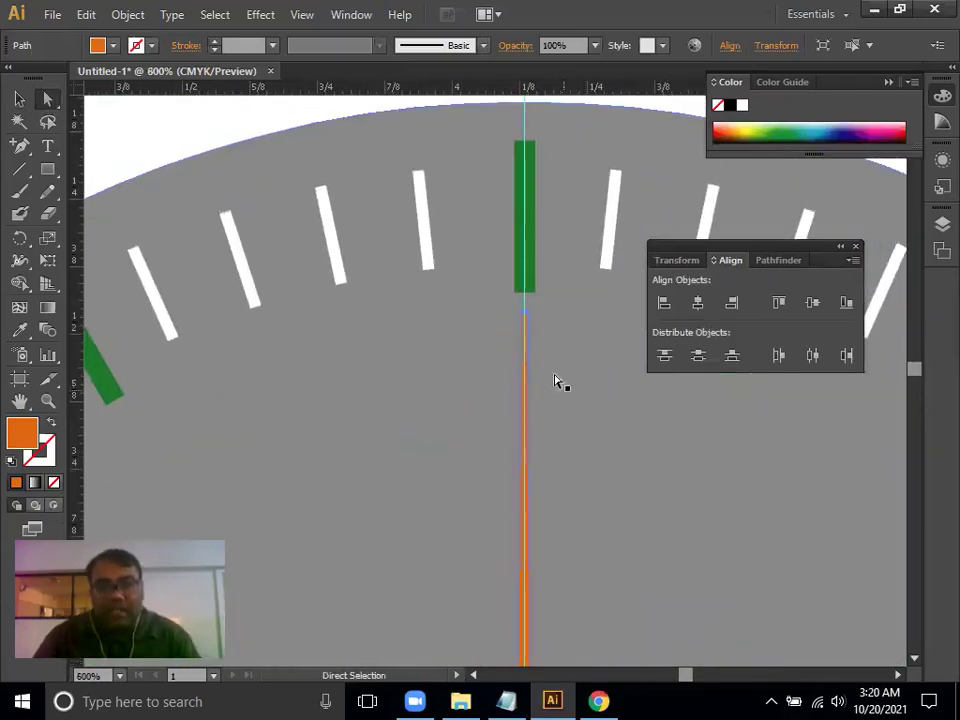
pyautogui.click(19, 98)
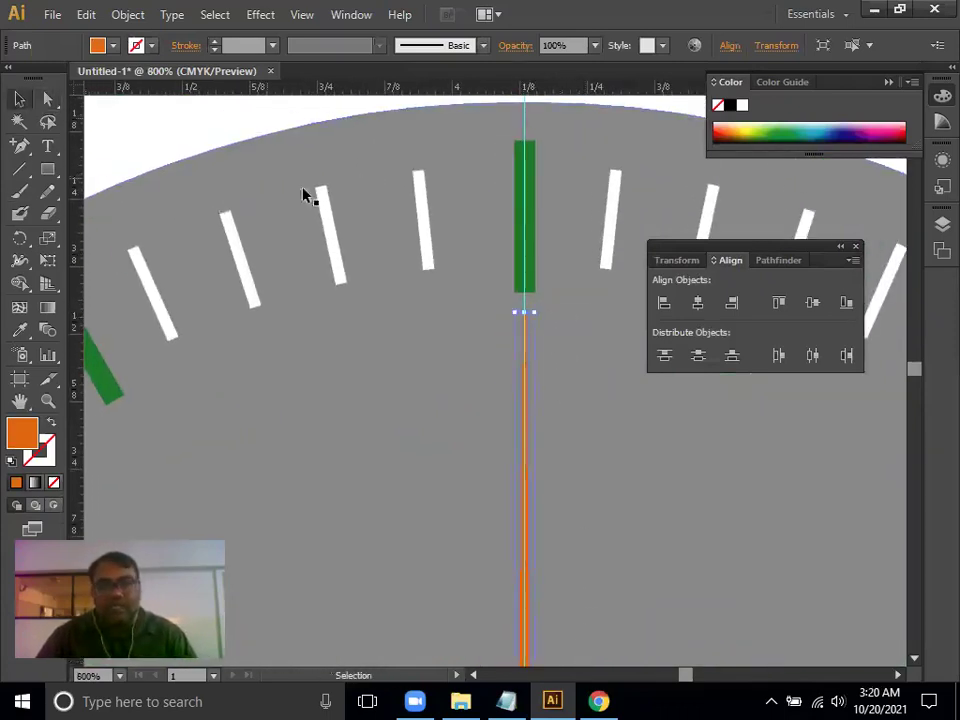
pyautogui.moveTo(520, 313); pyautogui.dragTo(530, 290)
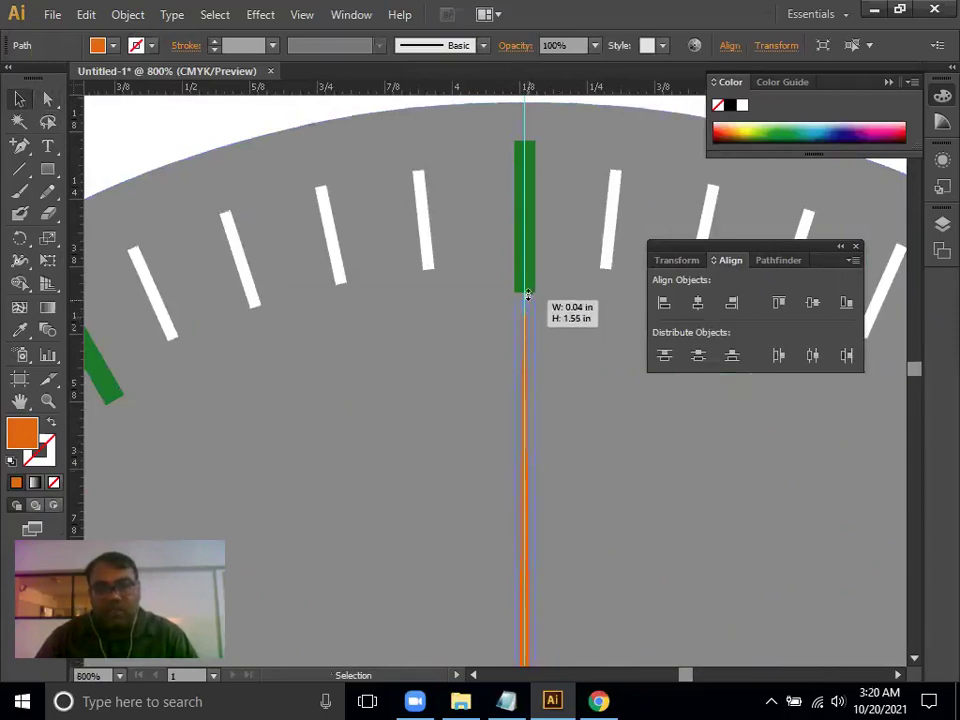
pyautogui.moveTo(568, 452); pyautogui.dragTo(557, 174)
pyautogui.moveTo(563, 370); pyautogui.dragTo(535, 47)
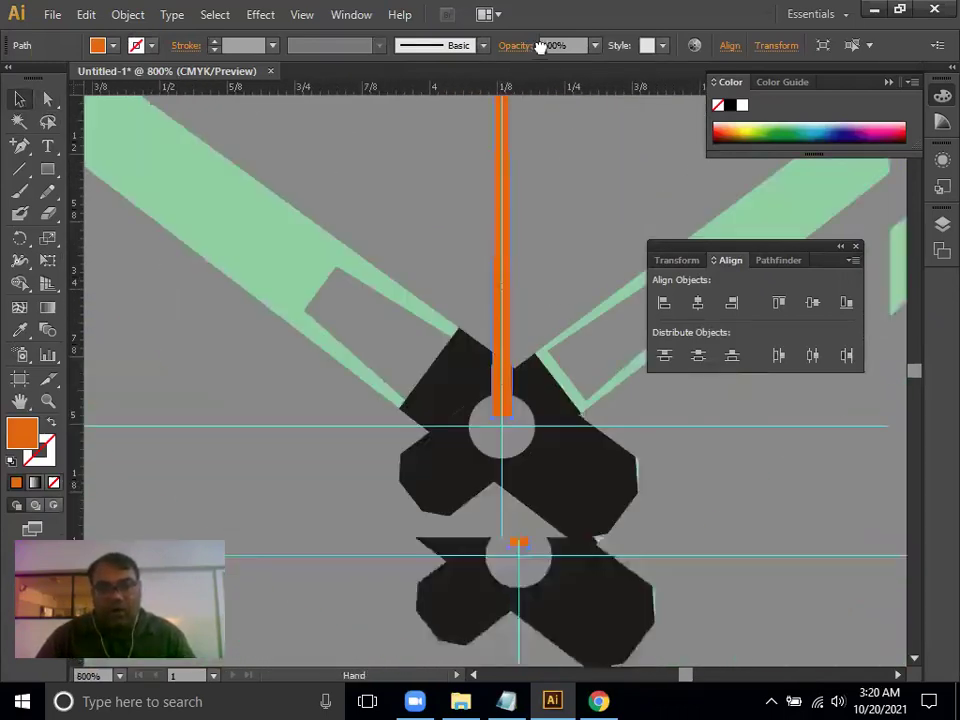
pyautogui.moveTo(503, 407); pyautogui.dragTo(507, 417)
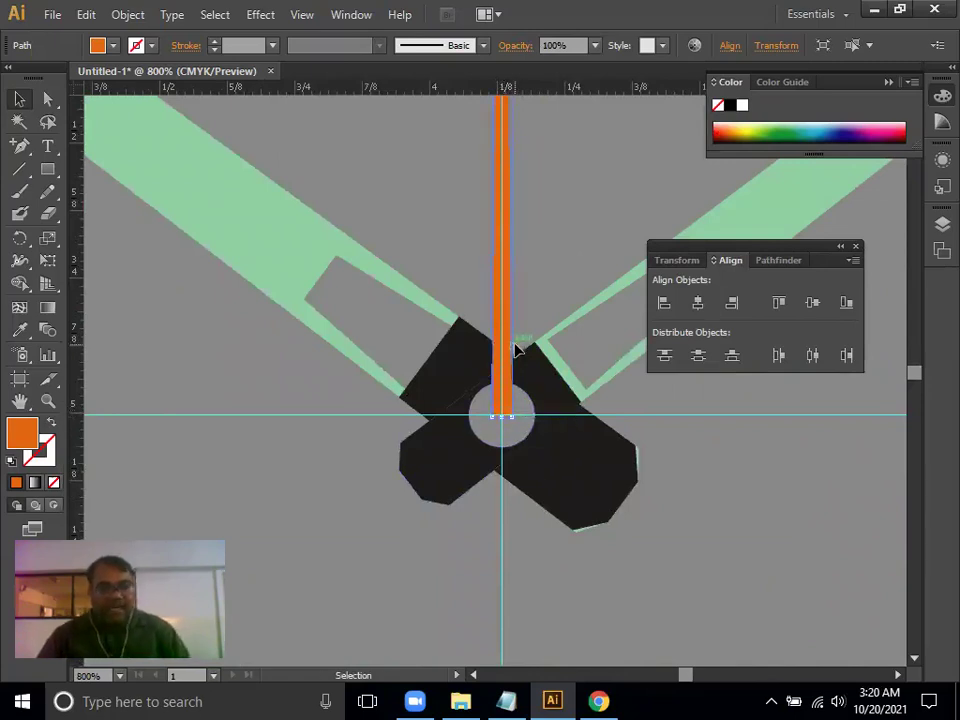
pyautogui.hotkey('ctrl', '-')
pyautogui.hotkey('ctrl', '-')
pyautogui.hotkey('ctrl', '-')
pyautogui.hotkey('ctrl', '-')
# Nudge the clock face group, then undo an accidental move to the right
pyautogui.press('v')
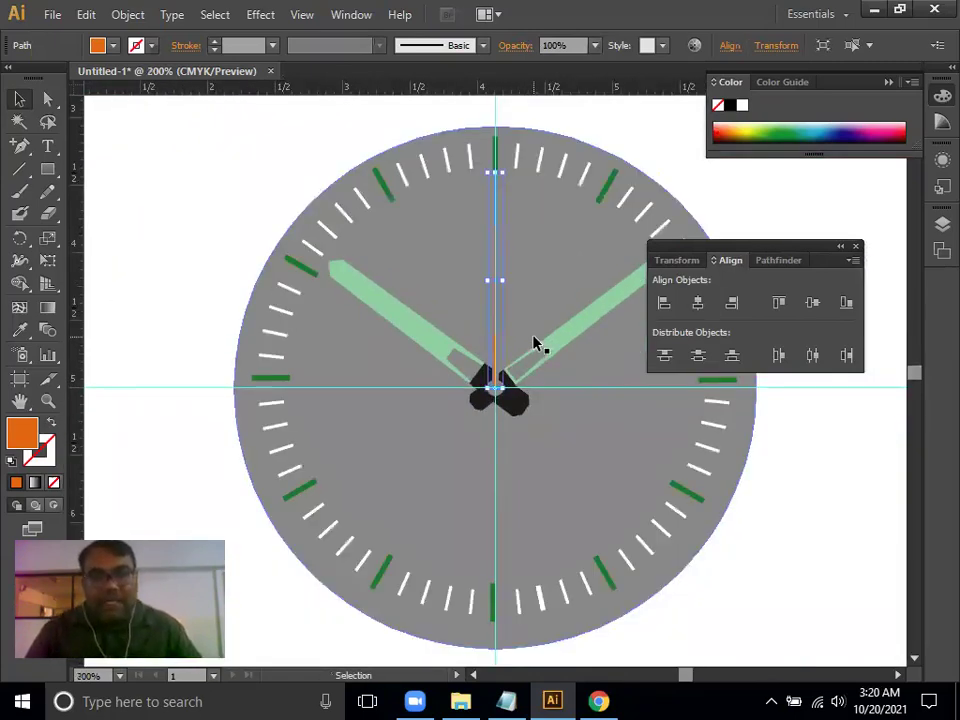
pyautogui.click(676, 569)
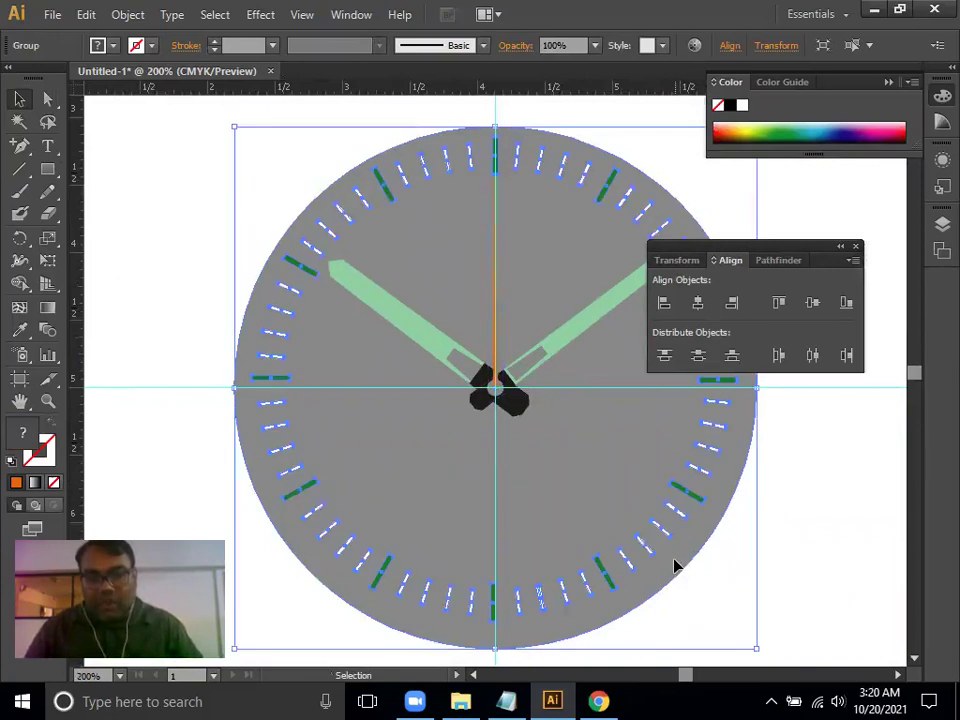
pyautogui.click(686, 590)
pyautogui.click(686, 578)
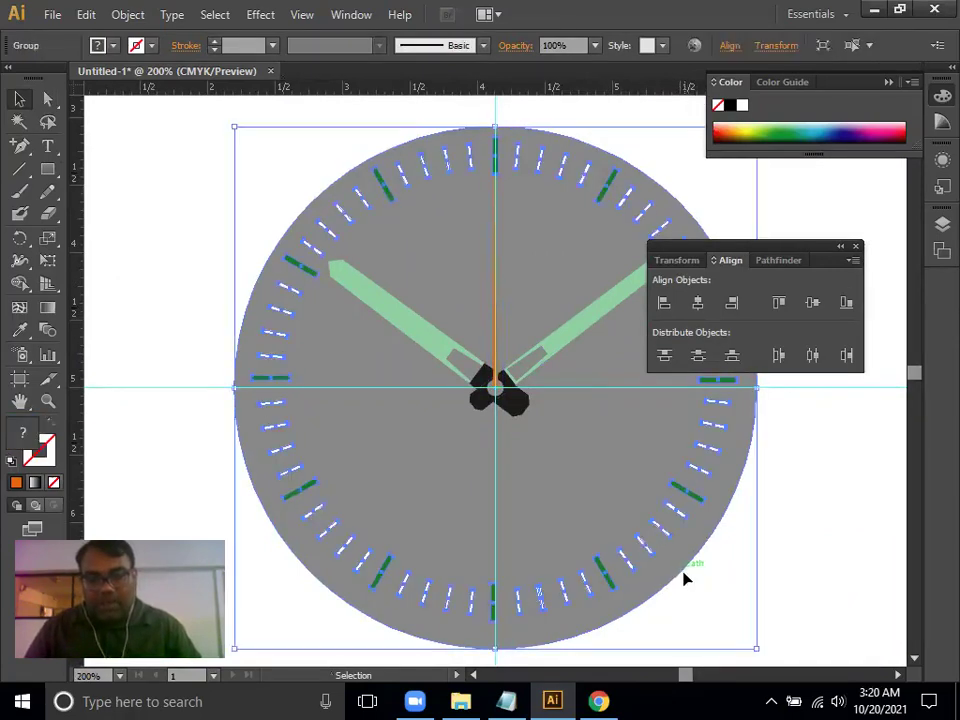
pyautogui.press('Up')
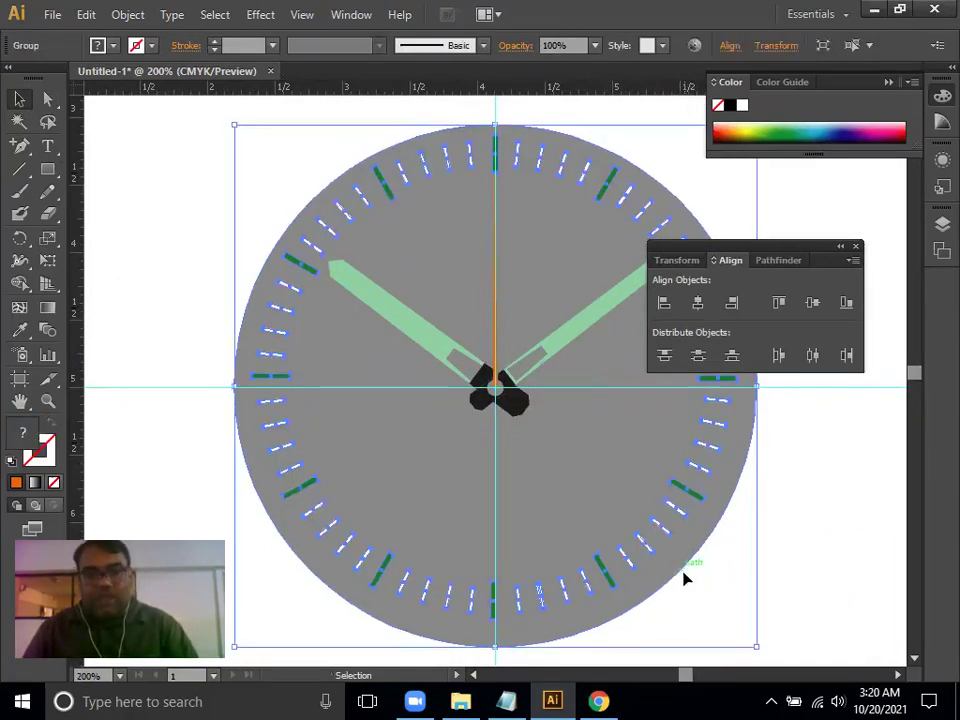
pyautogui.press('Down')
pyautogui.press('Down')
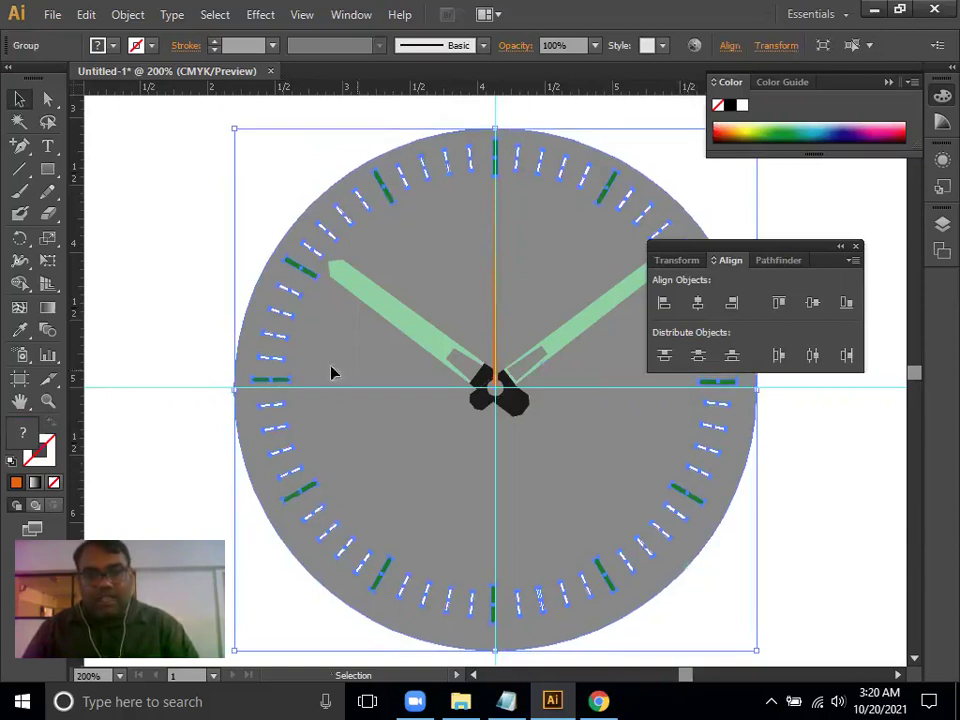
pyautogui.click(140, 345)
pyautogui.click(272, 368)
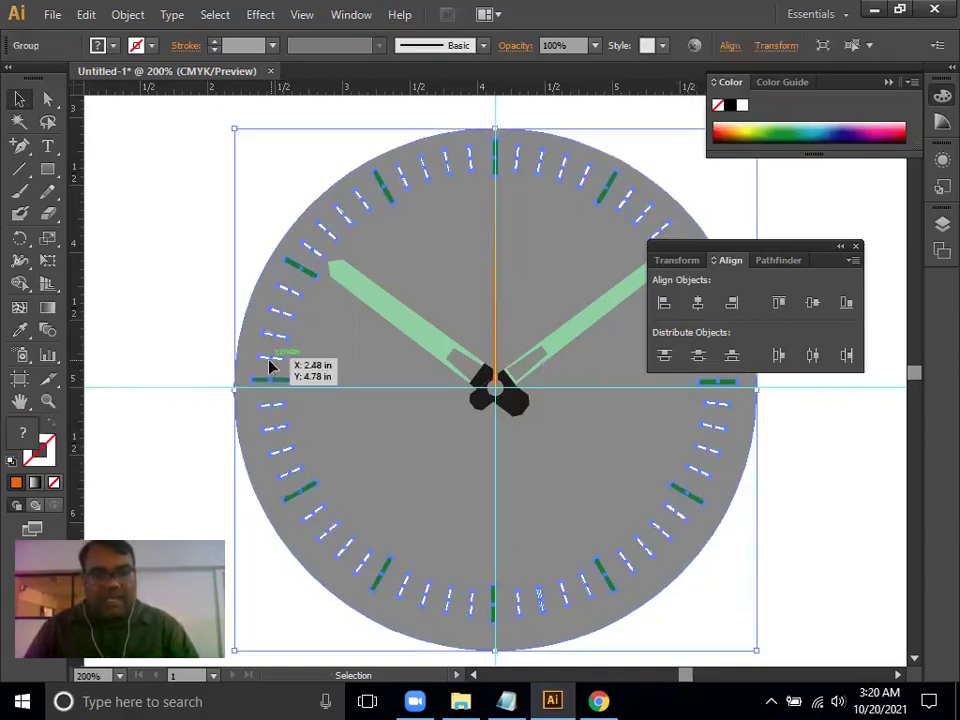
pyautogui.moveTo(265, 393); pyautogui.dragTo(363, 392)
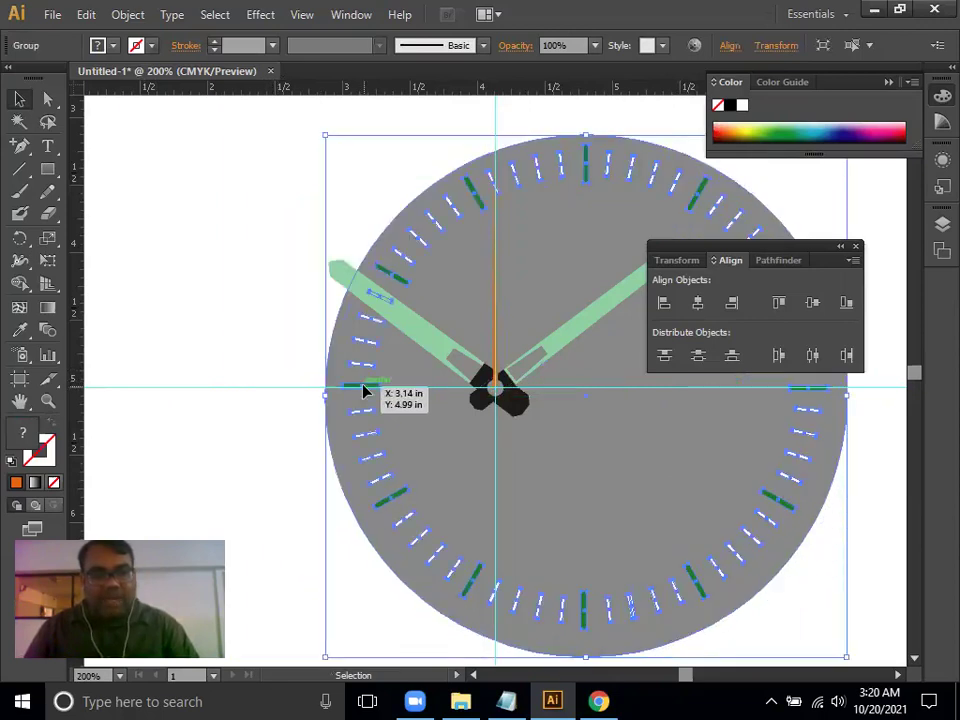
pyautogui.hotkey('ctrl', 'z')
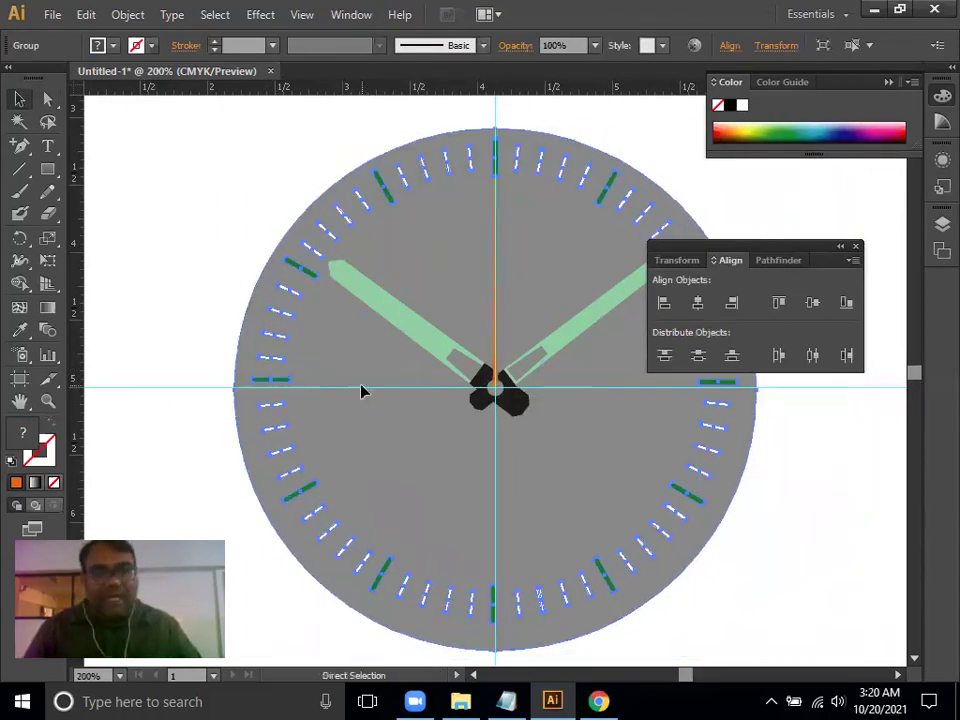
# Hide the guides and select the orange second-hand line
pyautogui.click(182, 229)
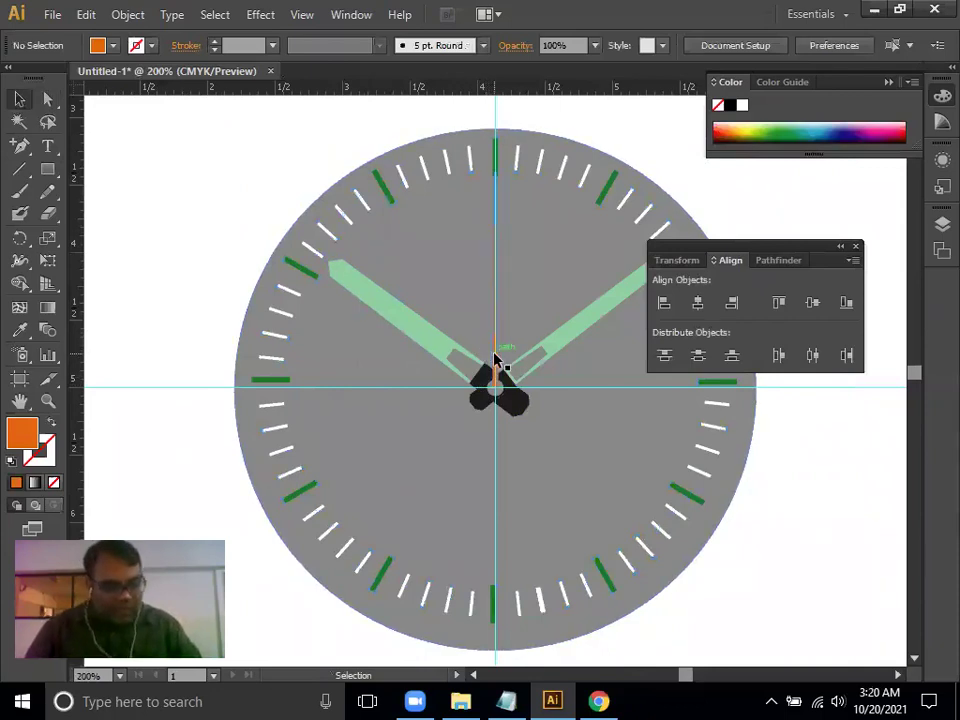
pyautogui.hotkey('ctrl', ';')
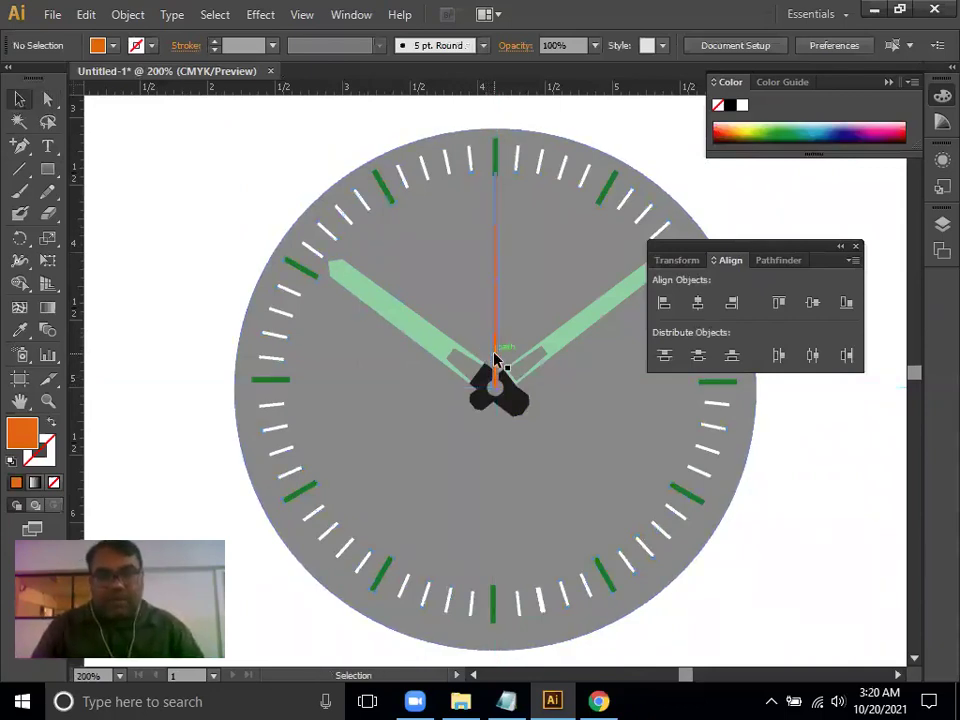
pyautogui.click(497, 317)
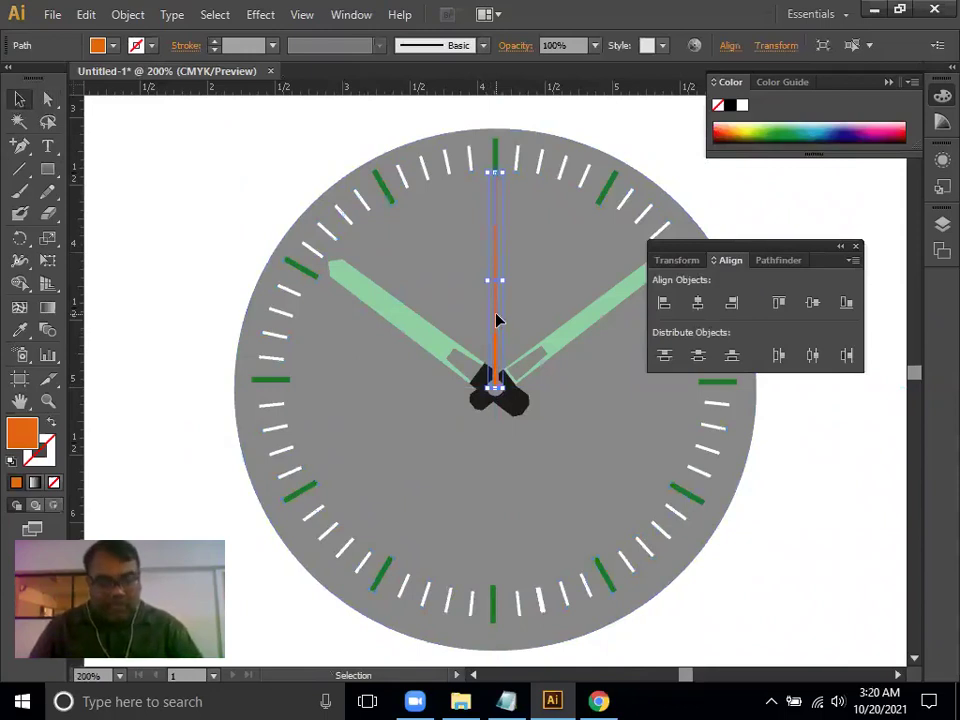
# Rotate the orange second hand clockwise about the hub toward four o'clock
pyautogui.hotkey('ctrl', '+')
pyautogui.moveTo(525, 364); pyautogui.dragTo(508, 521)
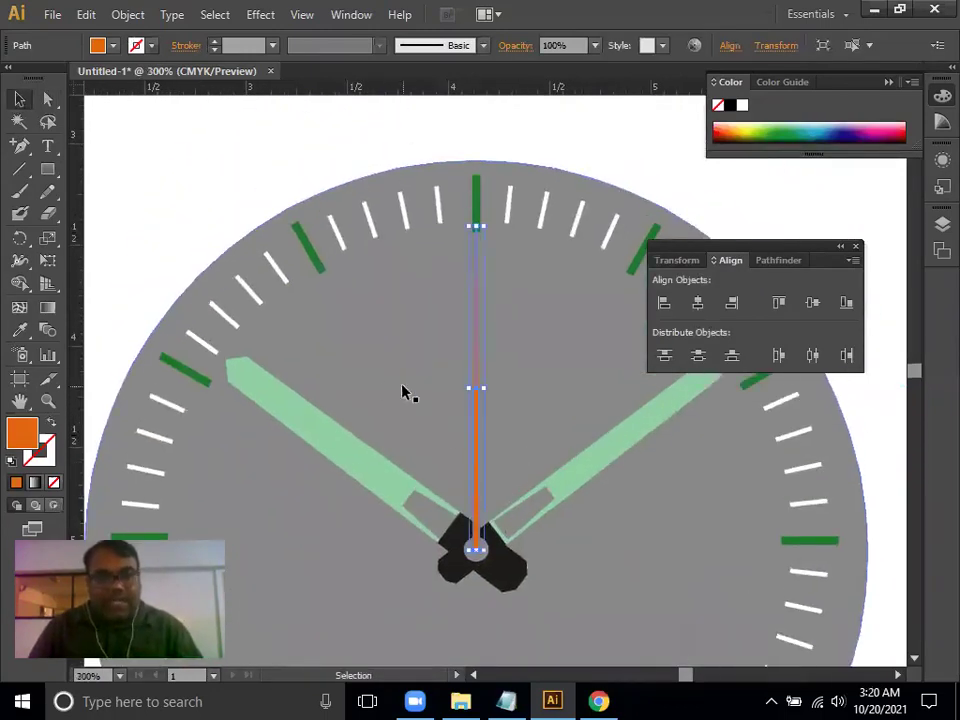
pyautogui.click(22, 244)
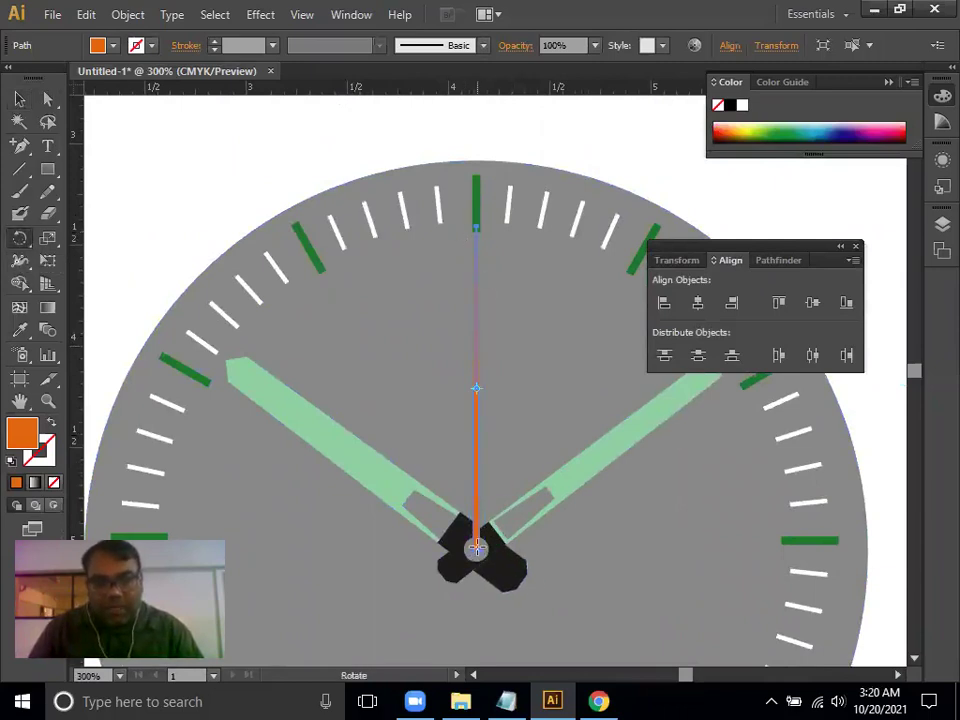
pyautogui.click(477, 549)
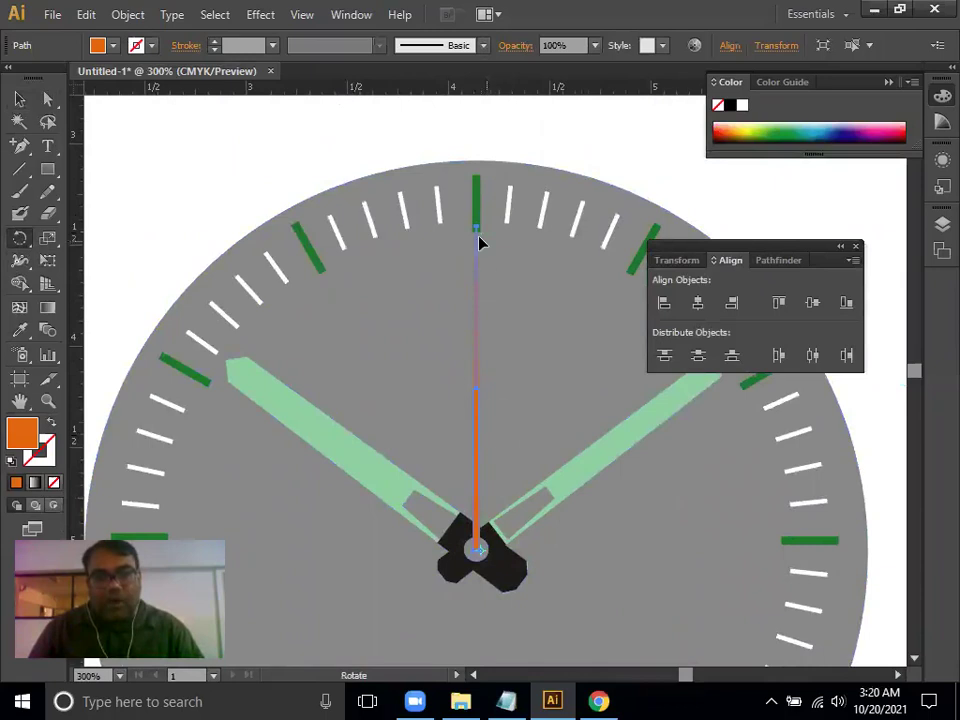
pyautogui.moveTo(477, 232)
pyautogui.mouseDown()
pyautogui.moveTo(760, 580)
pyautogui.moveTo(767, 638)
pyautogui.mouseUp()
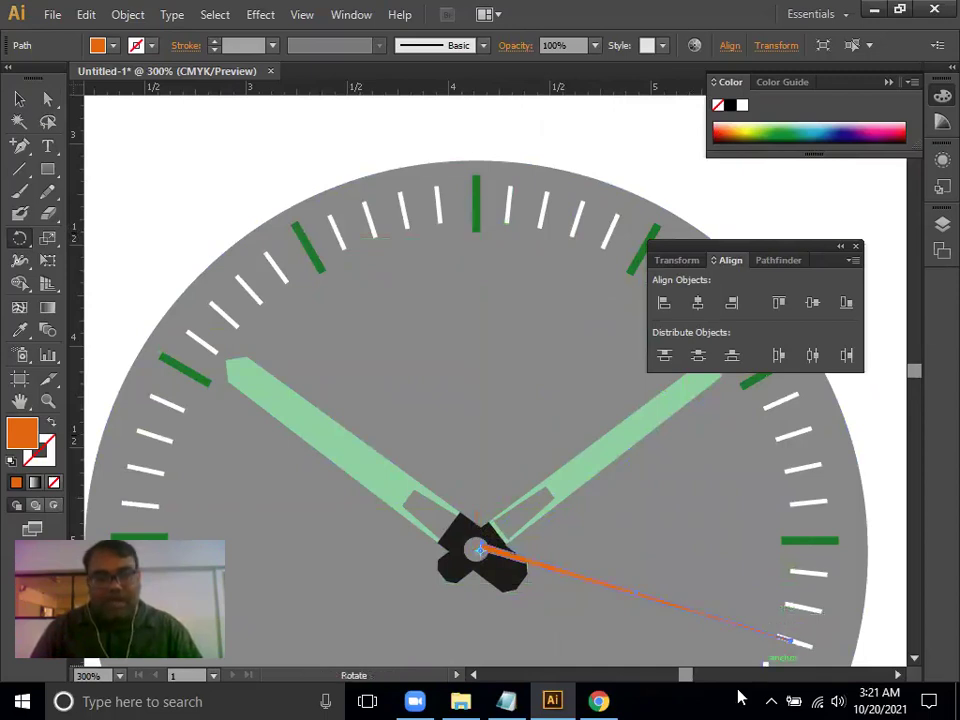
pyautogui.press('space')
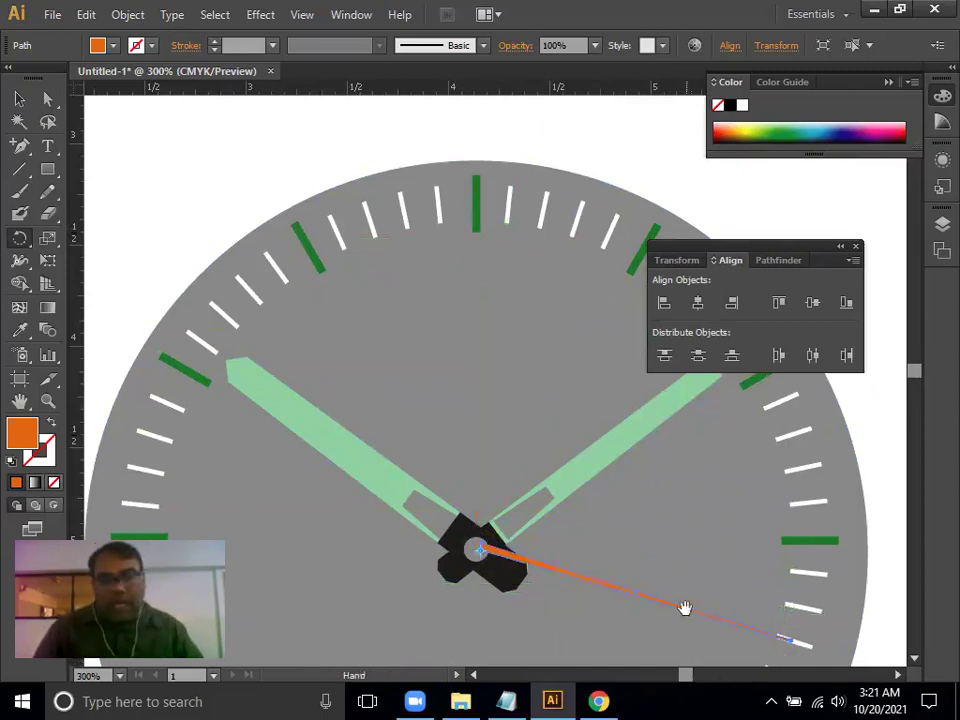
pyautogui.moveTo(677, 525); pyautogui.dragTo(704, 392)
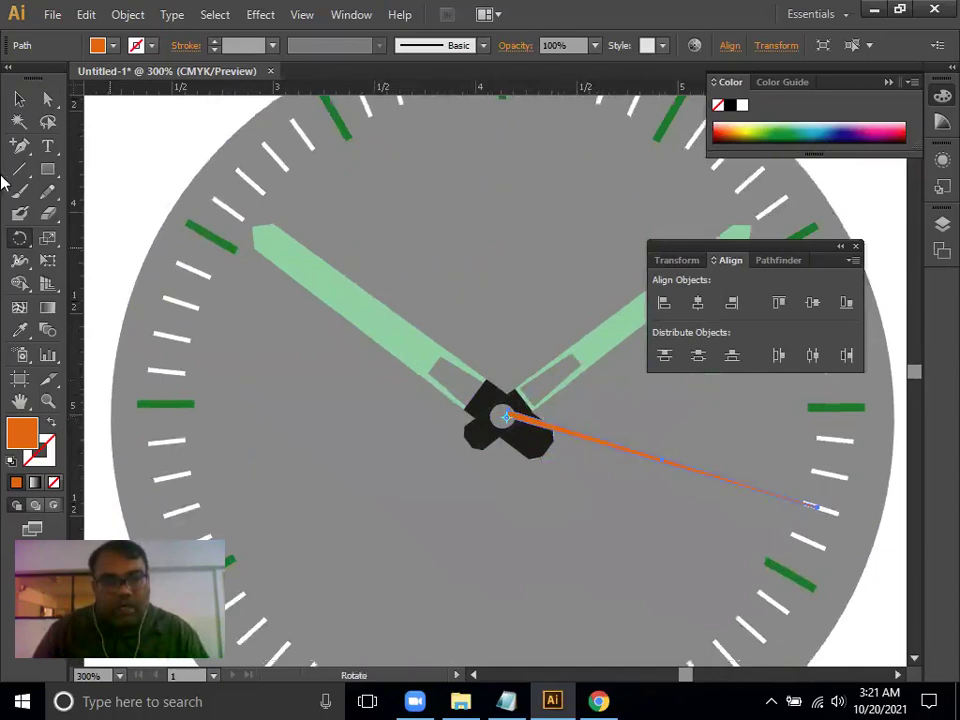
# Fine-tune the second hand's angle and position between the three and four o'clock marks
pyautogui.click(19, 99)
pyautogui.click(326, 304)
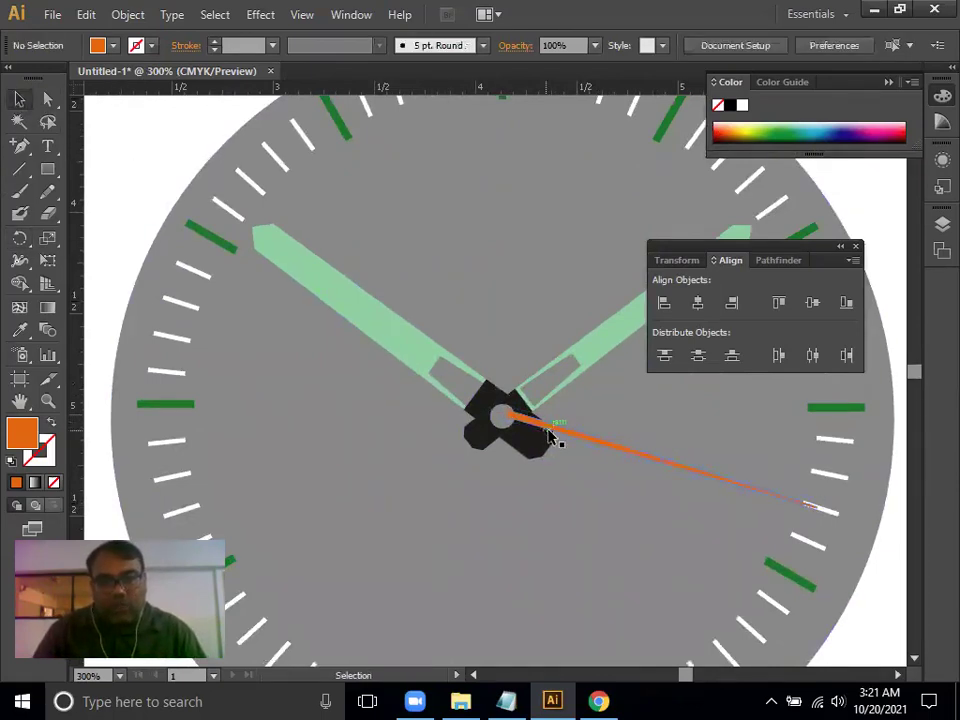
pyautogui.click(549, 436)
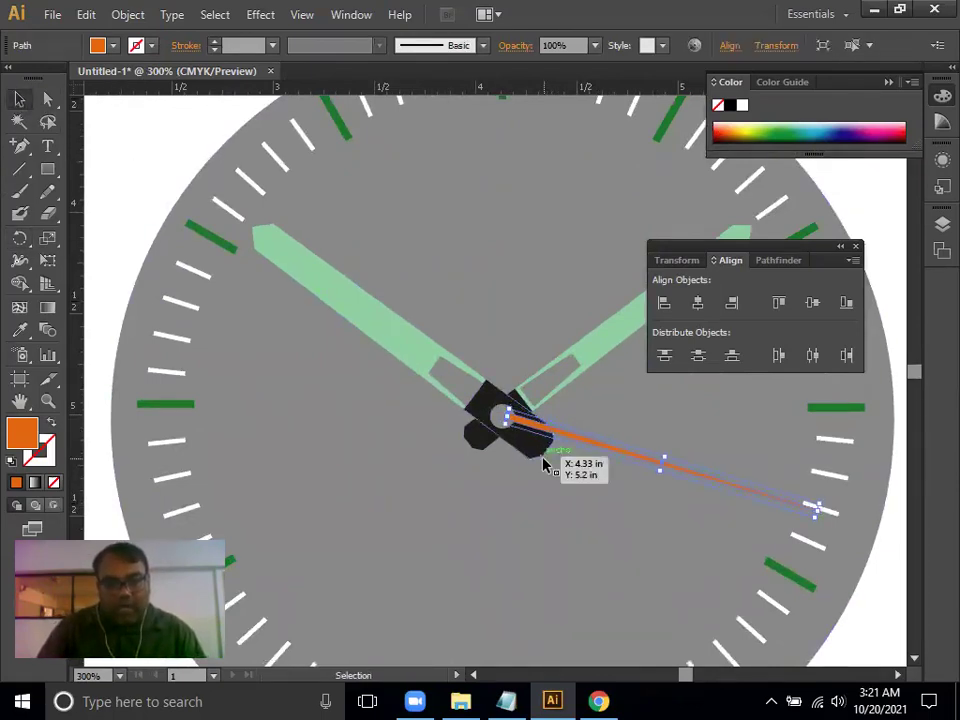
pyautogui.press('Left')
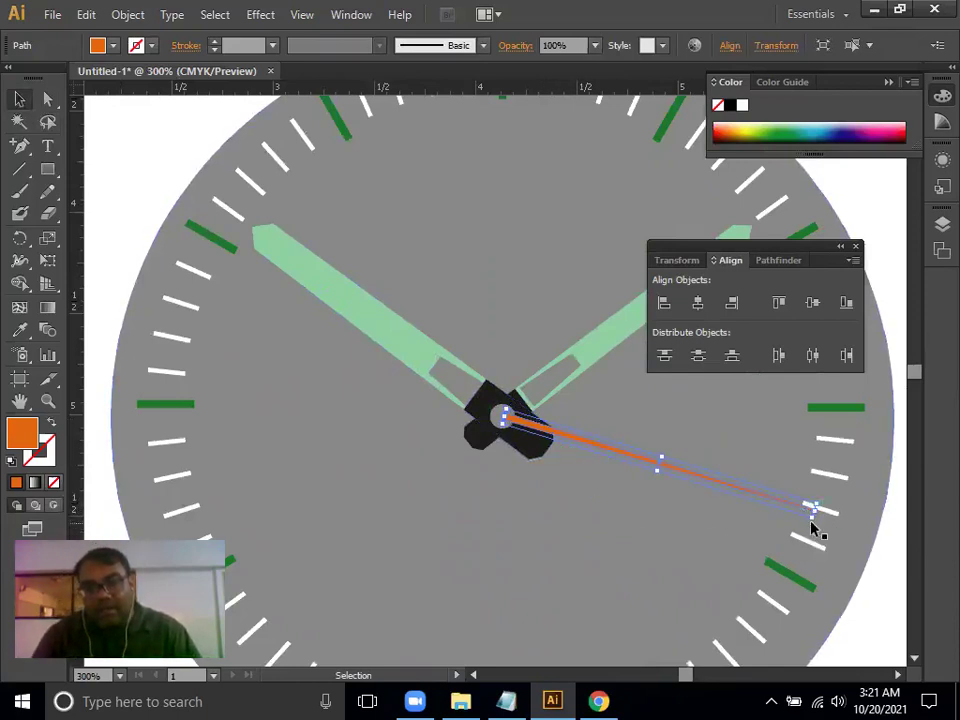
pyautogui.moveTo(811, 521); pyautogui.dragTo(814, 516)
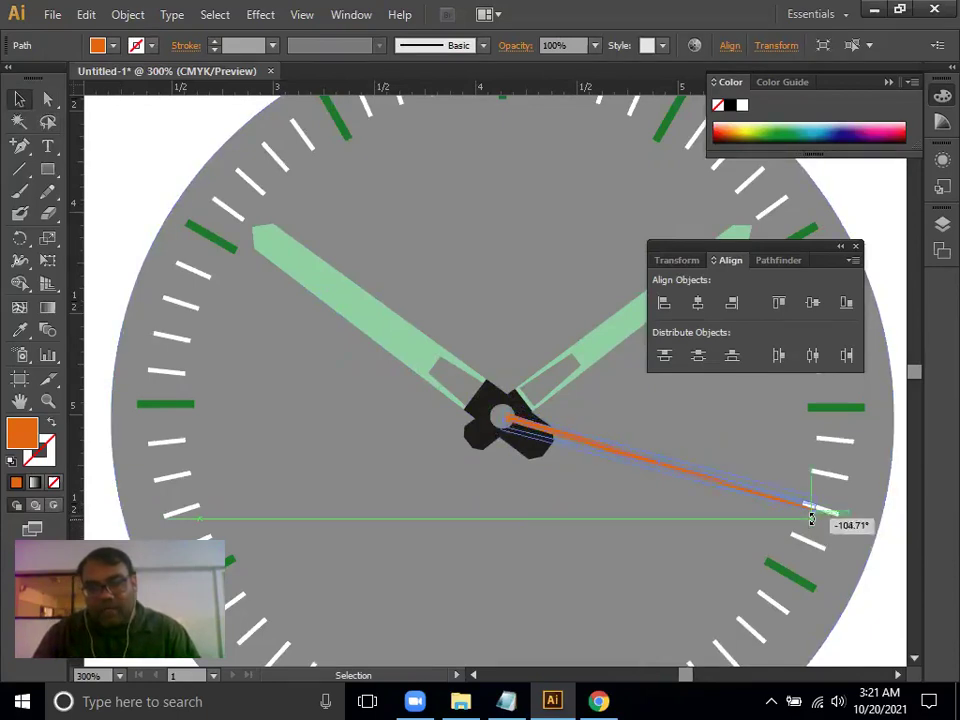
pyautogui.press('Up')
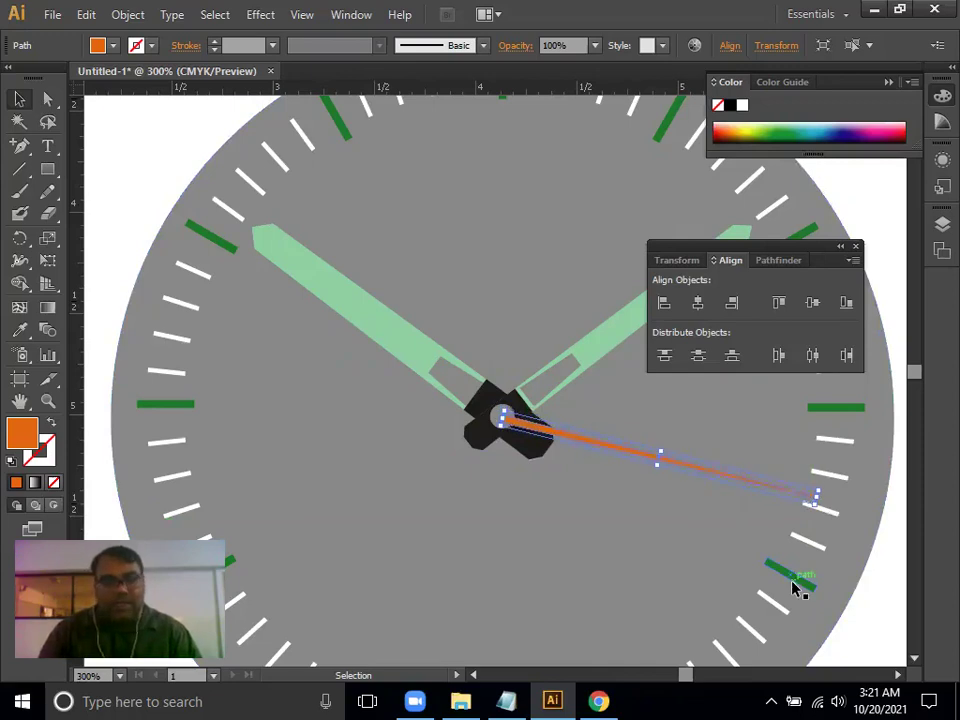
pyautogui.click(529, 523)
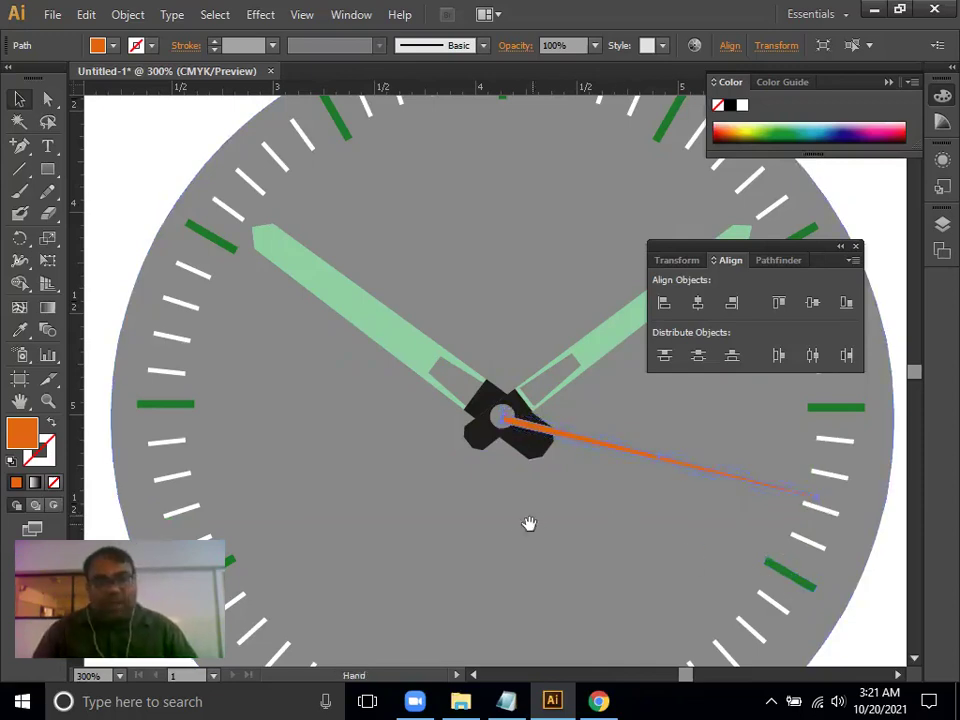
pyautogui.moveTo(529, 523); pyautogui.dragTo(572, 384)
pyautogui.click(349, 540)
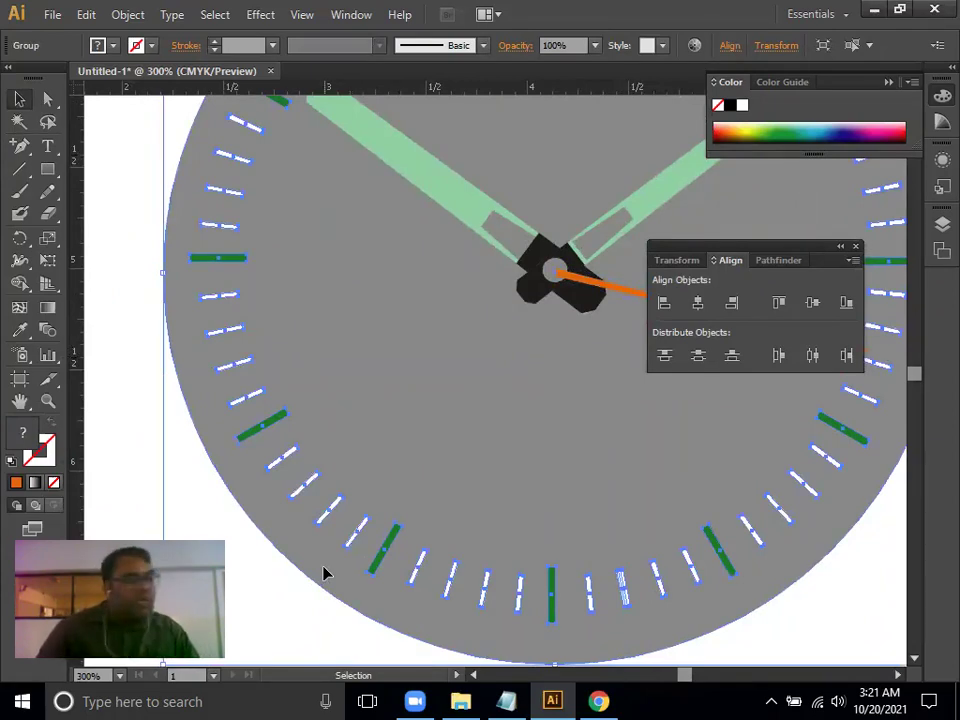
# Ungroup the dial from its tick marks and select the grey dial circle
pyautogui.rightClick(325, 577)
pyautogui.click(368, 488)
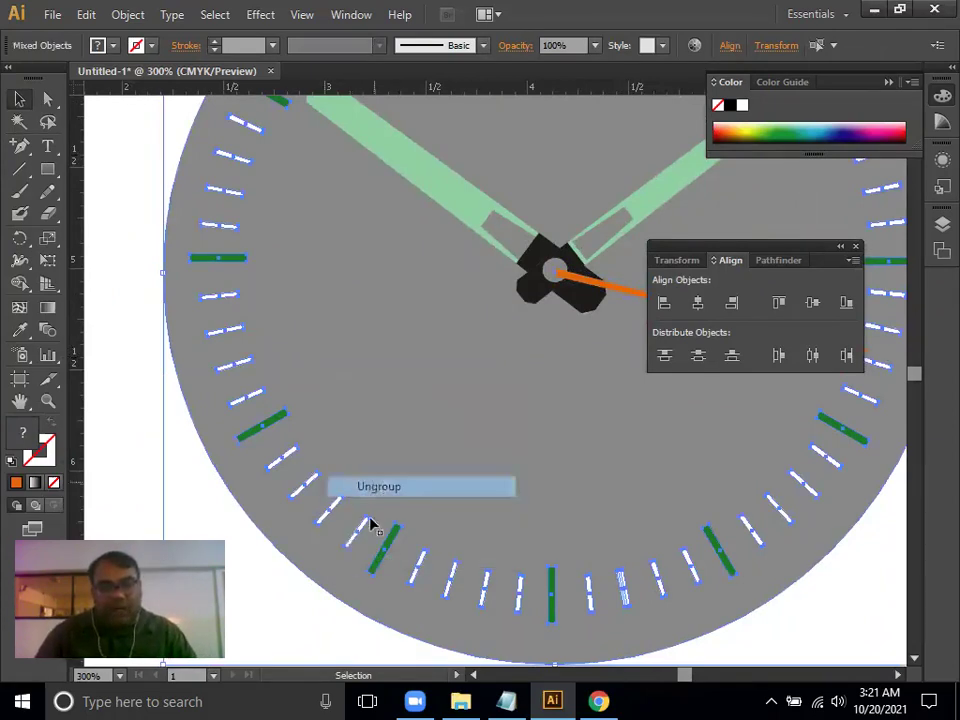
pyautogui.hotkey('ctrl', '-')
pyautogui.hotkey('ctrl', '-')
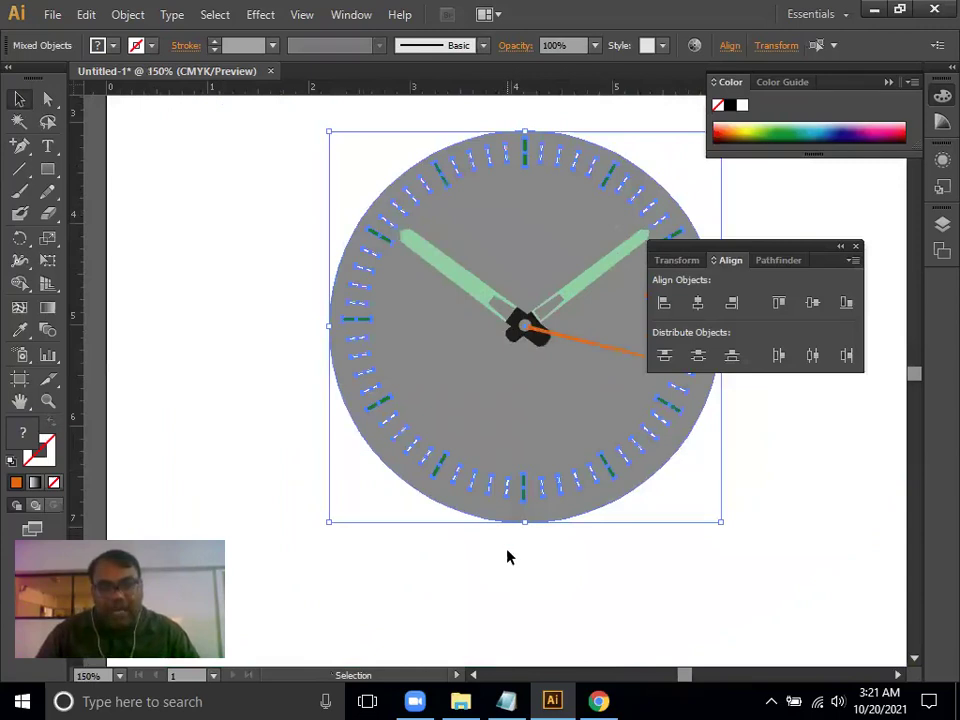
pyautogui.click(507, 557)
pyautogui.click(516, 528)
pyautogui.press('Up')
pyautogui.press('Up')
pyautogui.press('Up')
pyautogui.press('Up')
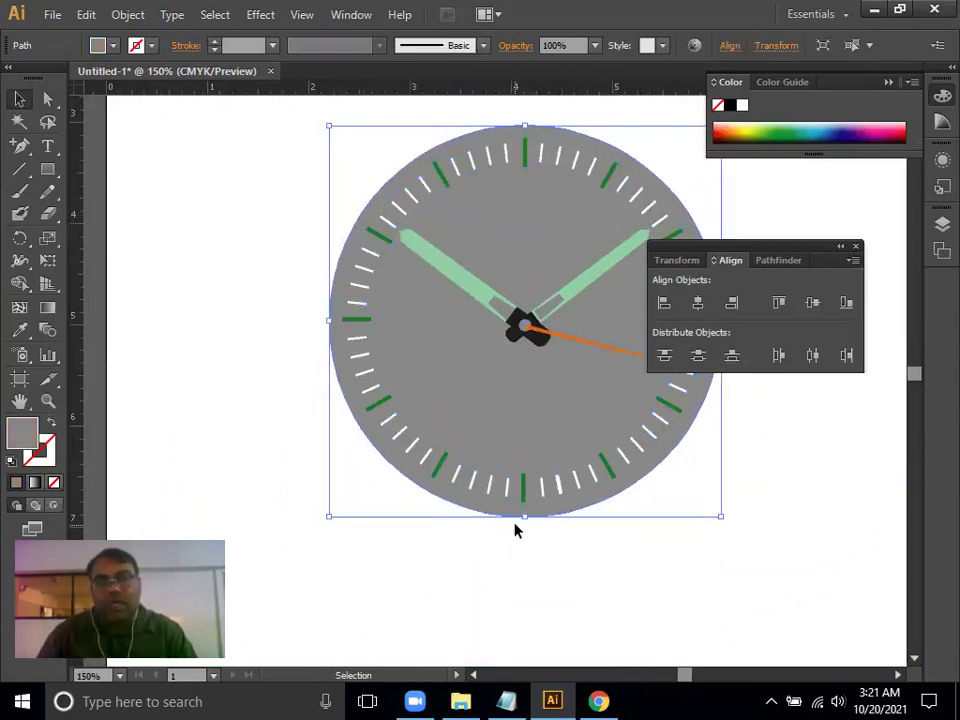
# Give the dial circle a 03721F green stroke and a near-black fill
pyautogui.click(44, 458)
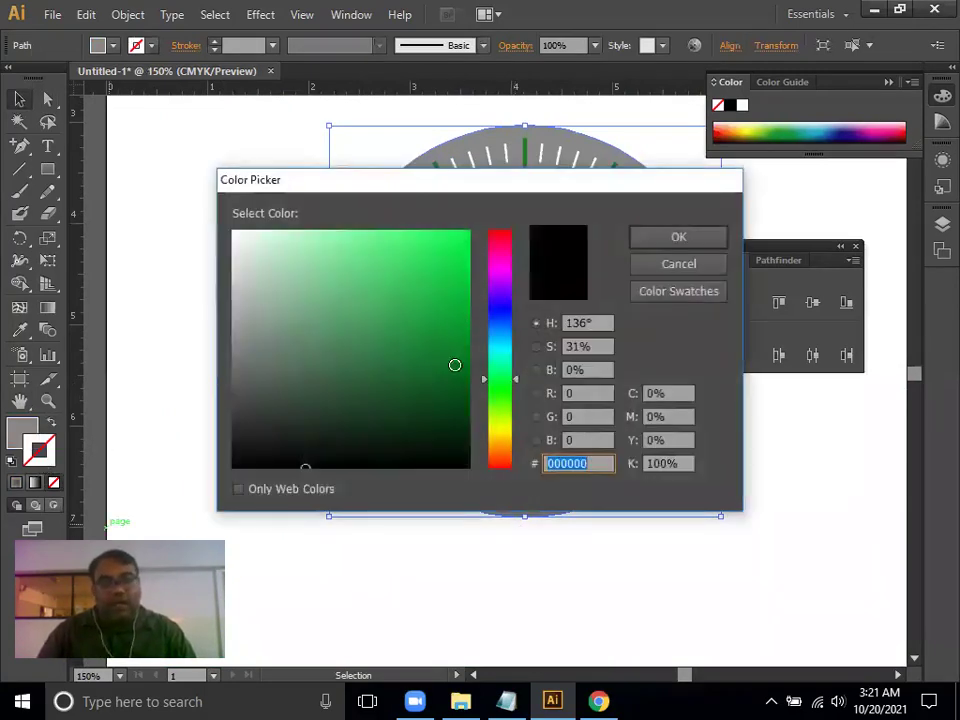
pyautogui.write('03721F')
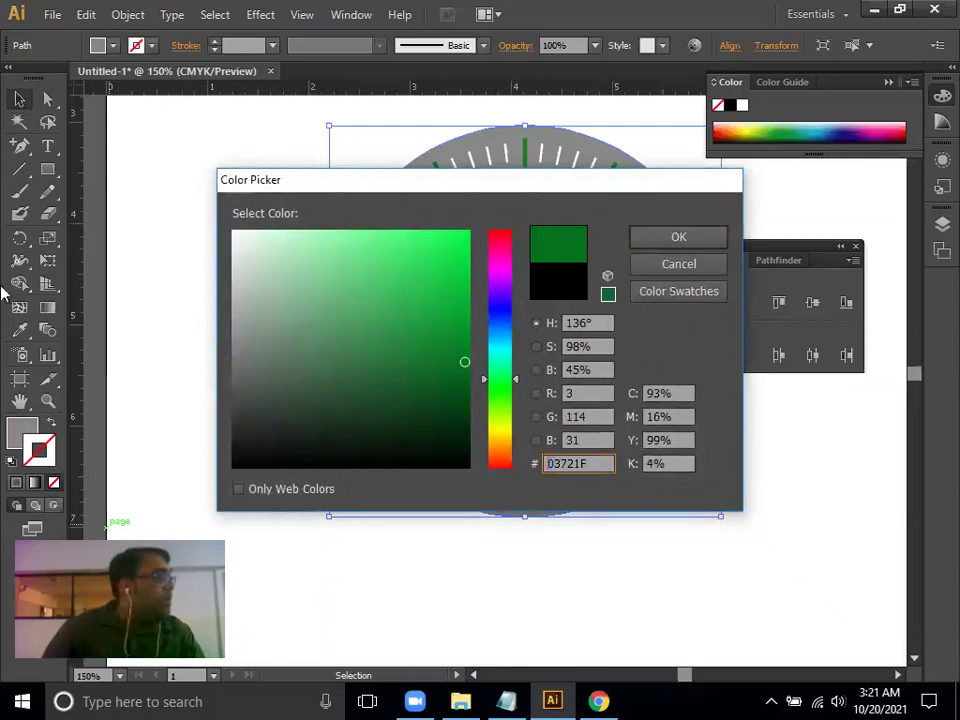
pyautogui.click(705, 242)
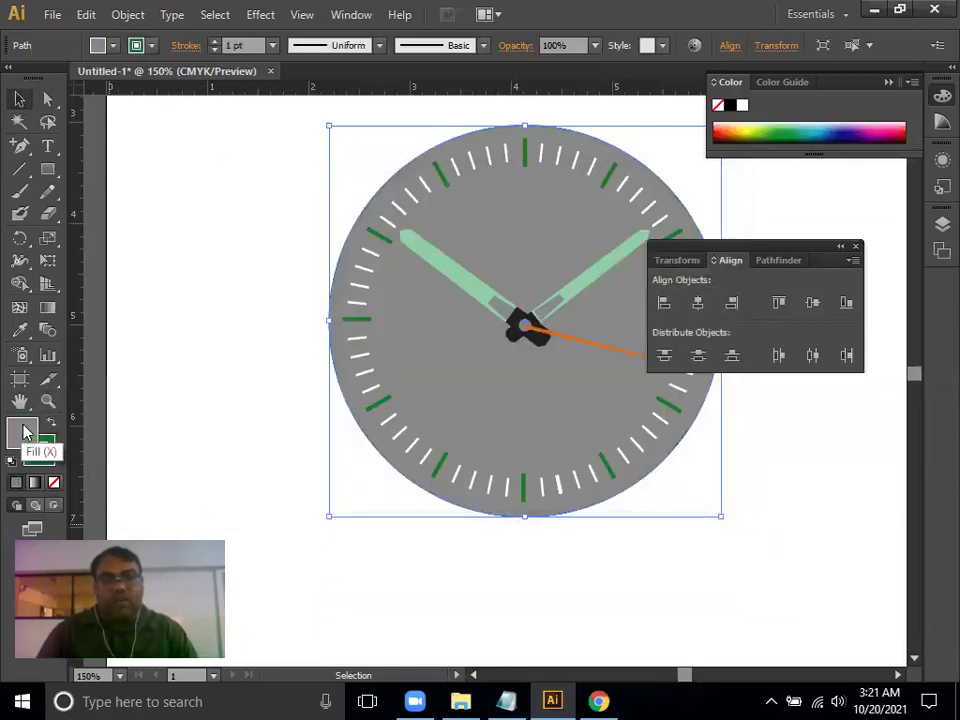
pyautogui.doubleClick(26, 432)
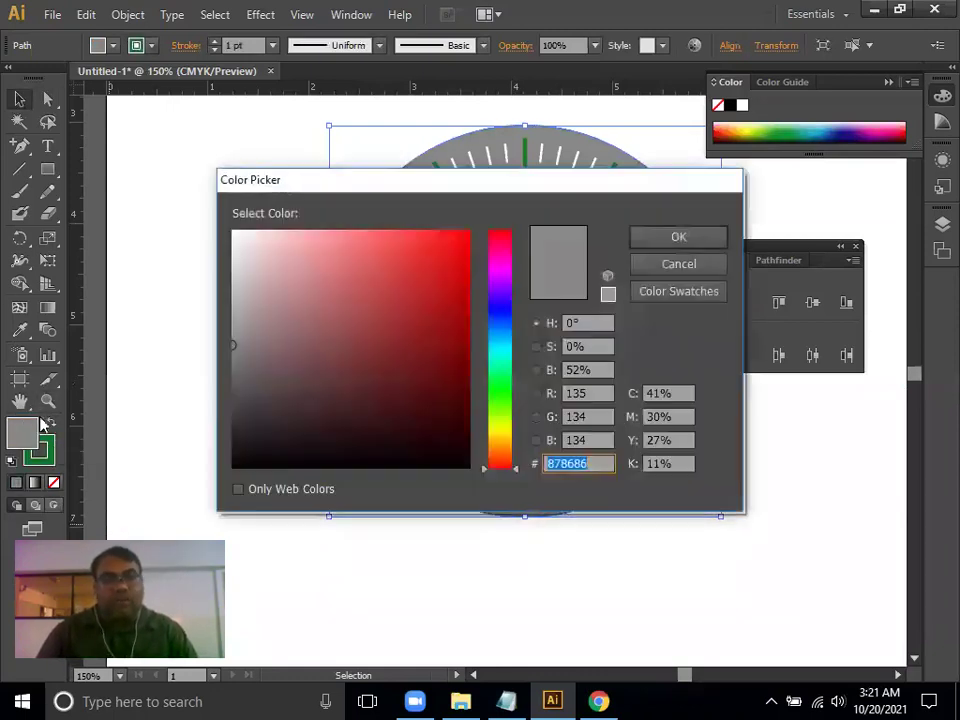
pyautogui.click(232, 234)
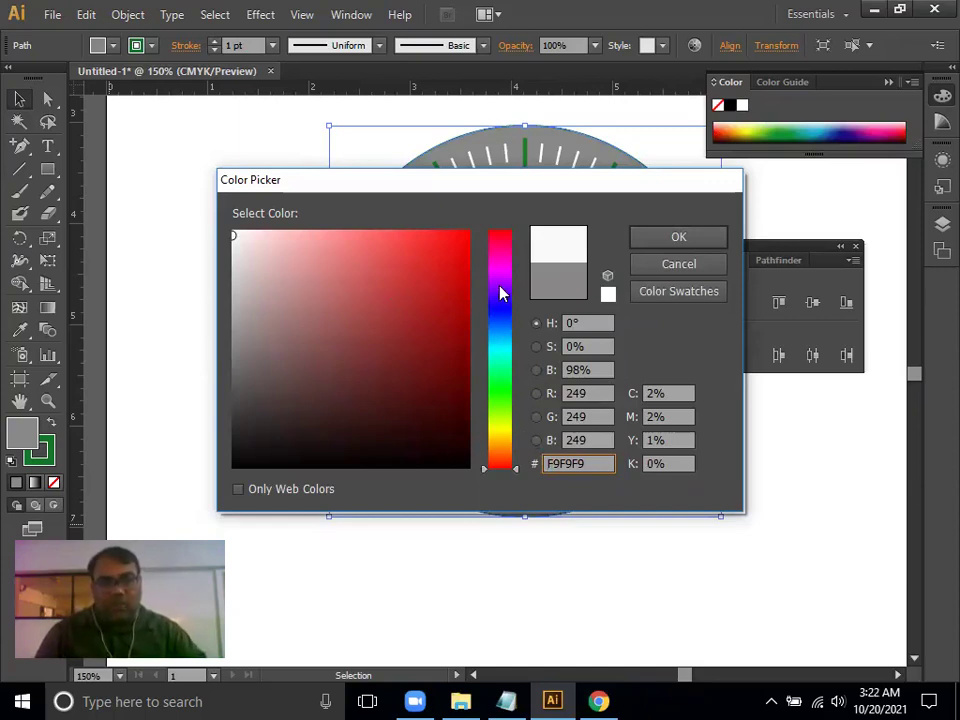
pyautogui.moveTo(276, 451); pyautogui.dragTo(232, 467)
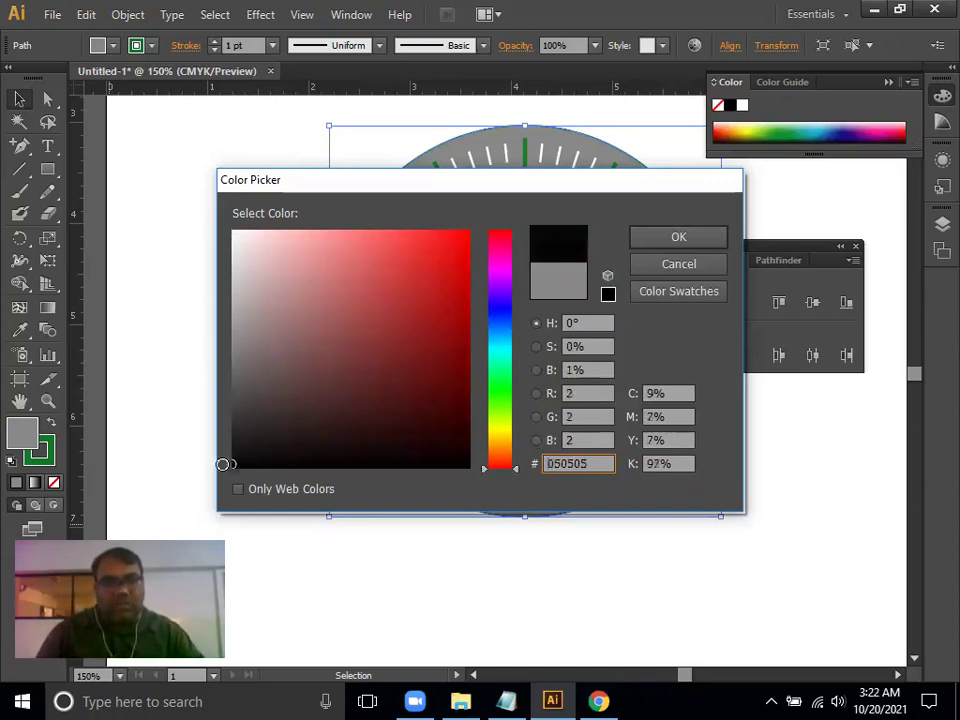
pyautogui.click(654, 242)
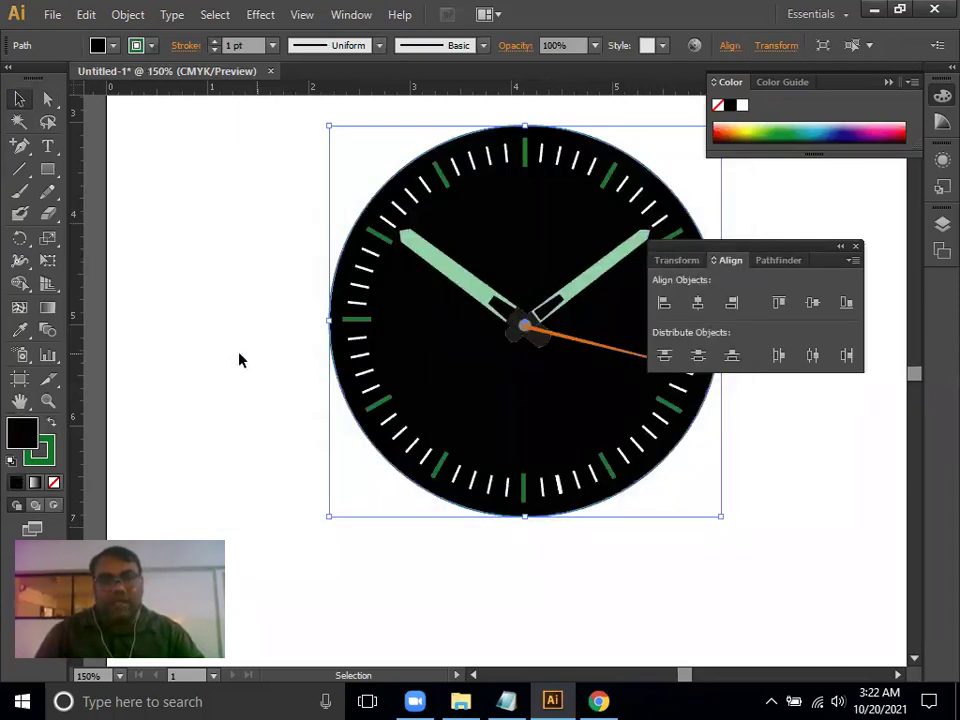
# Zoom out to 100% to view the whole clock, then switch to another application
pyautogui.click(200, 366)
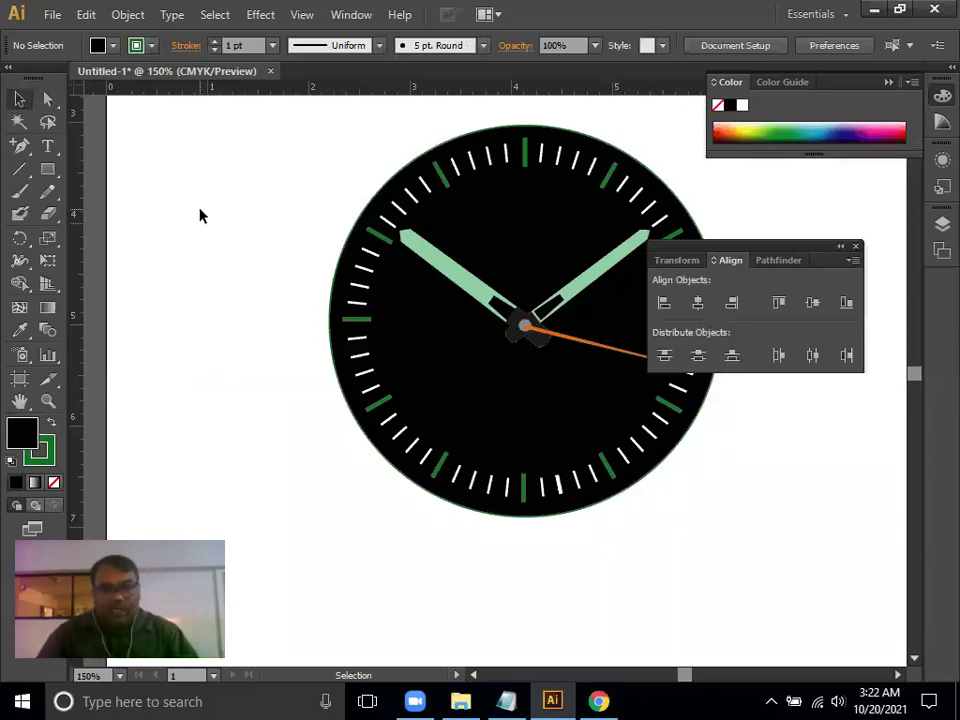
pyautogui.hotkey('ctrl', '-')
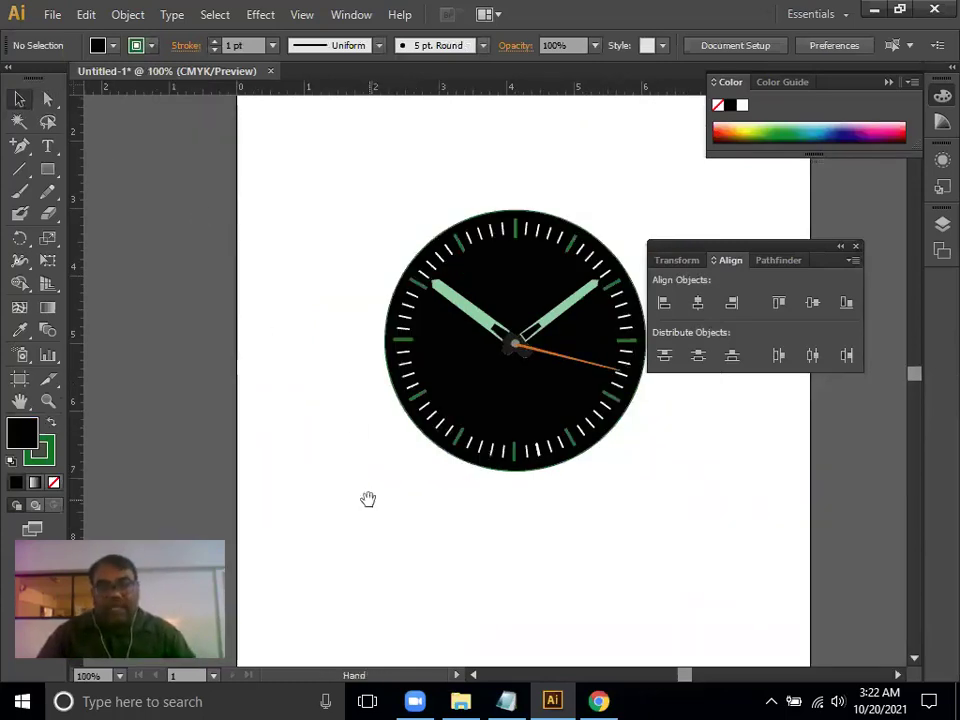
pyautogui.moveTo(368, 499); pyautogui.dragTo(313, 514)
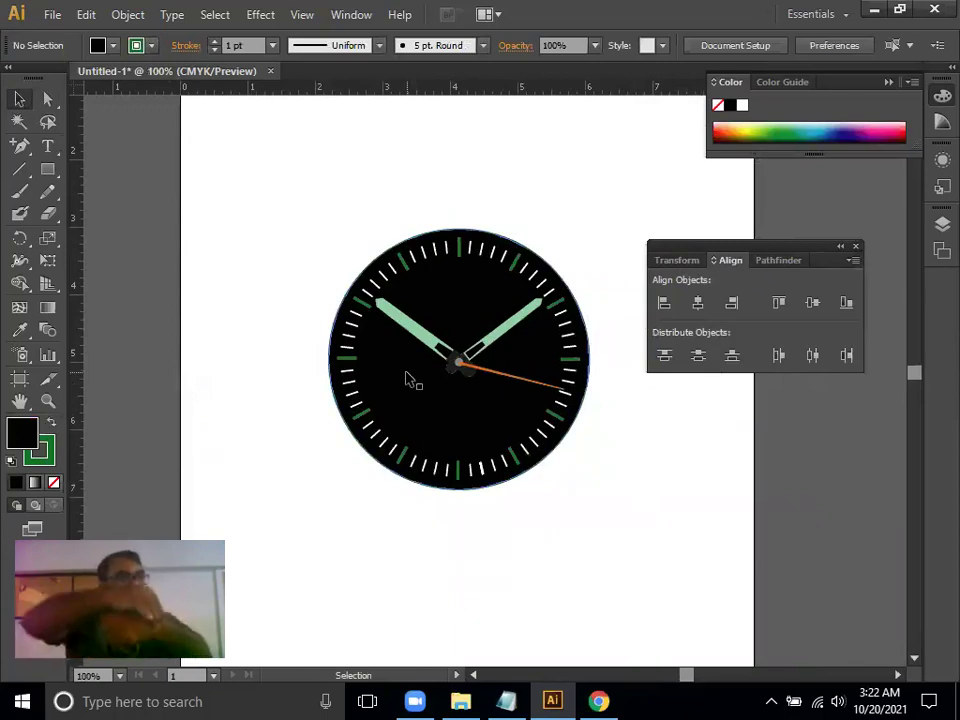
pyautogui.click(465, 700)
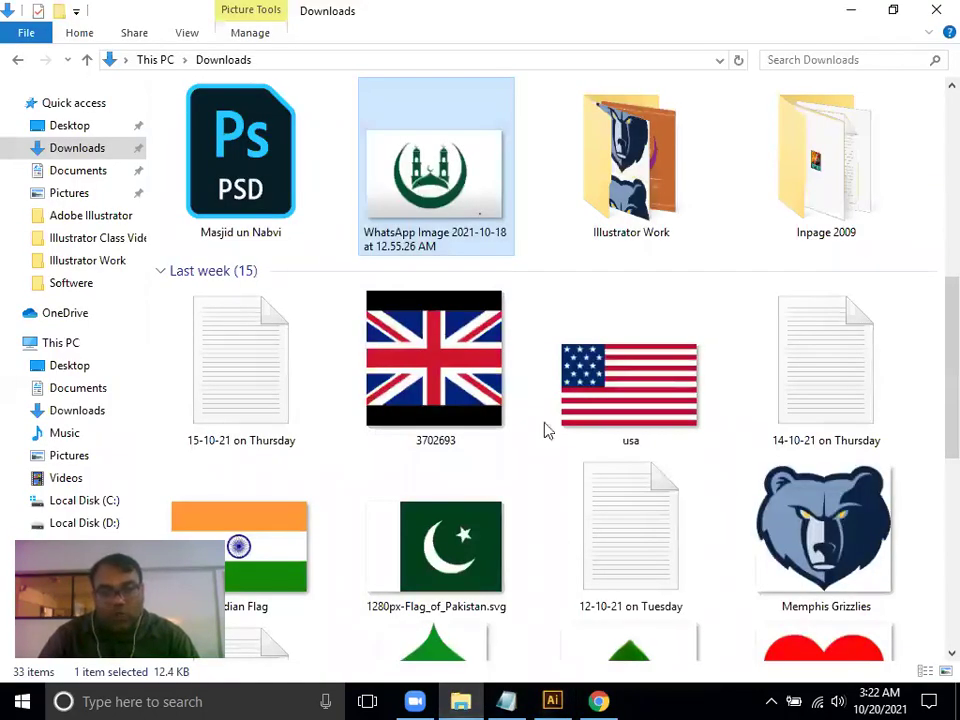
# View the wrist watch reference in Chrome, then return to the Illustrator artwork
pyautogui.click(598, 700)
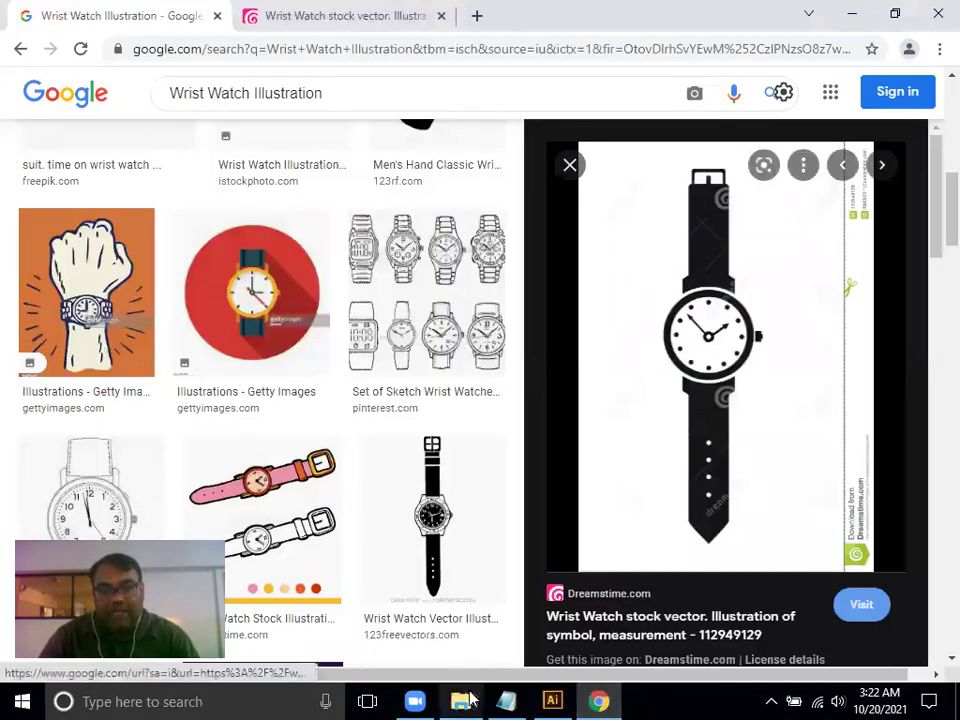
pyautogui.click(553, 700)
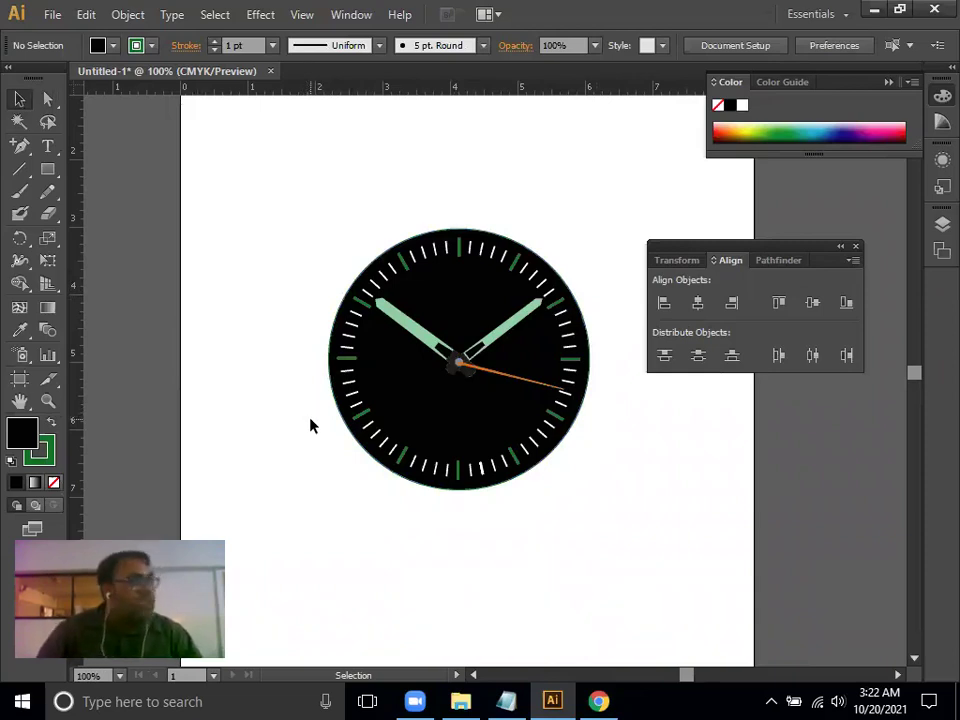
# Marquee-select the clock parts, group them with Ctrl+G, and drag the group right off the artboard
pyautogui.moveTo(275, 187)
pyautogui.mouseDown()
pyautogui.moveTo(585, 399)
pyautogui.moveTo(647, 564)
pyautogui.mouseUp()
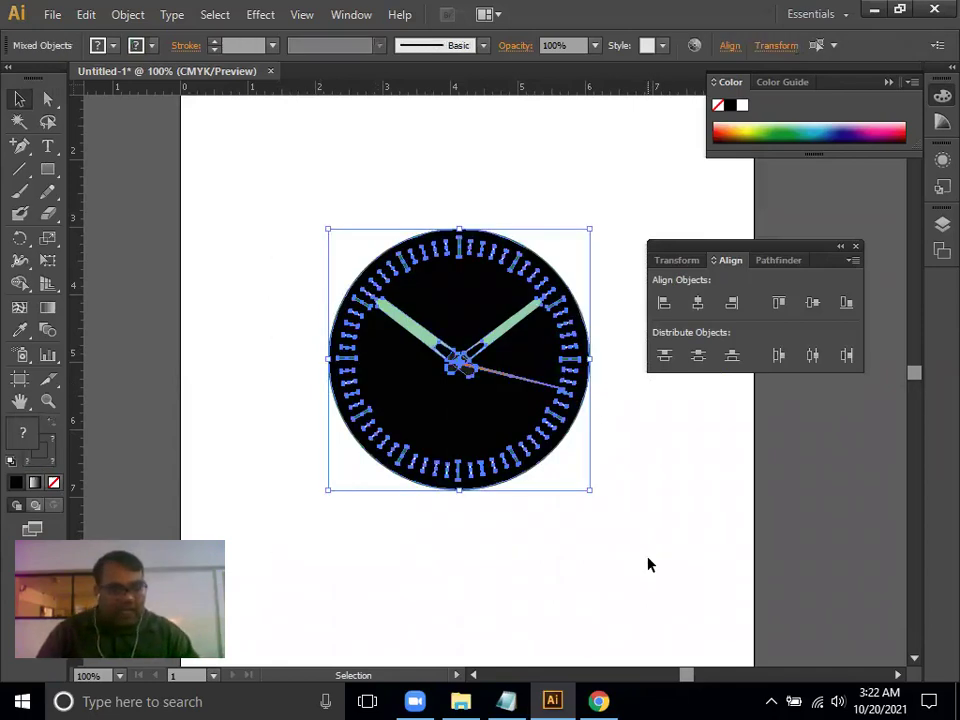
pyautogui.hotkey('ctrl', 'g')
pyautogui.press('v')
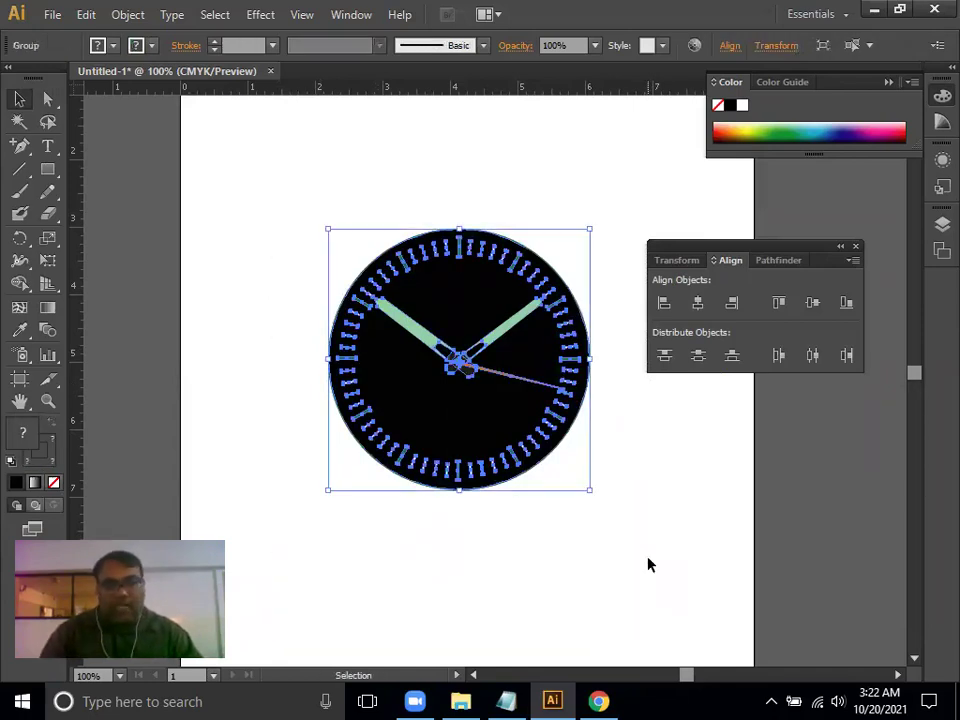
pyautogui.moveTo(518, 440)
pyautogui.mouseDown()
pyautogui.moveTo(850, 485)
pyautogui.moveTo(410, 502)
pyautogui.moveTo(487, 375)
pyautogui.mouseUp()
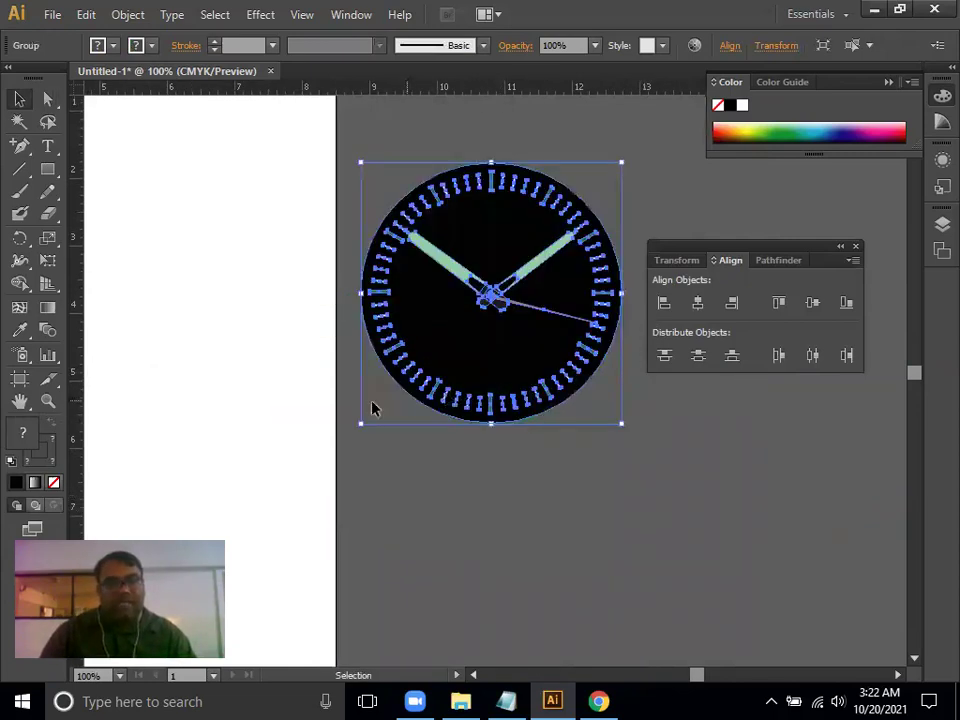
pyautogui.moveTo(343, 429); pyautogui.dragTo(683, 468)
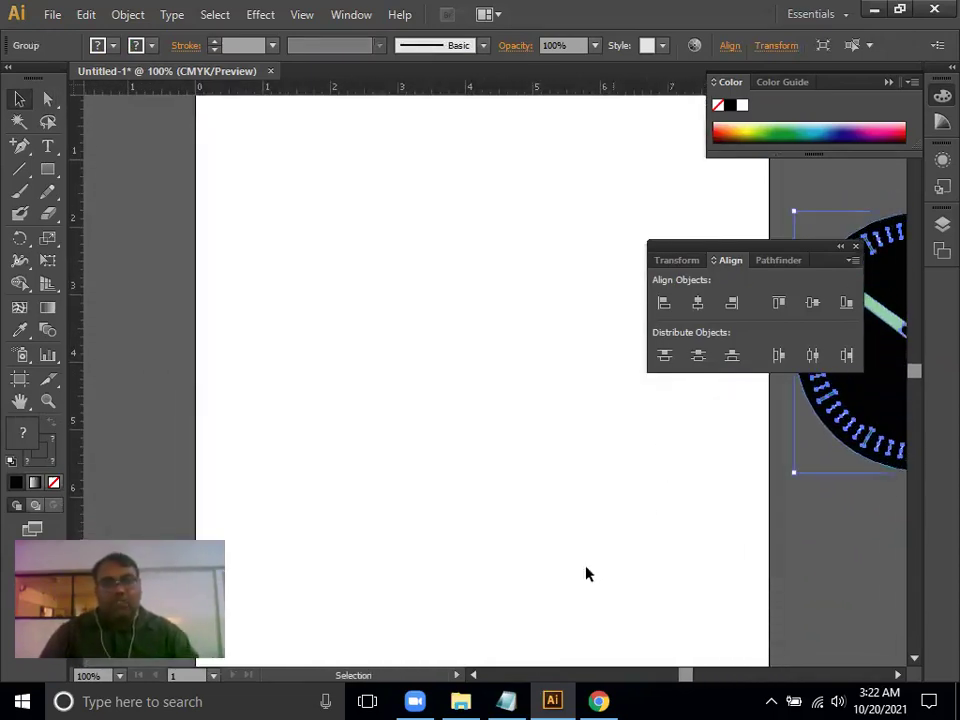
# Check the wrist watch reference image, then pan so the empty artboard is centred
pyautogui.click(597, 701)
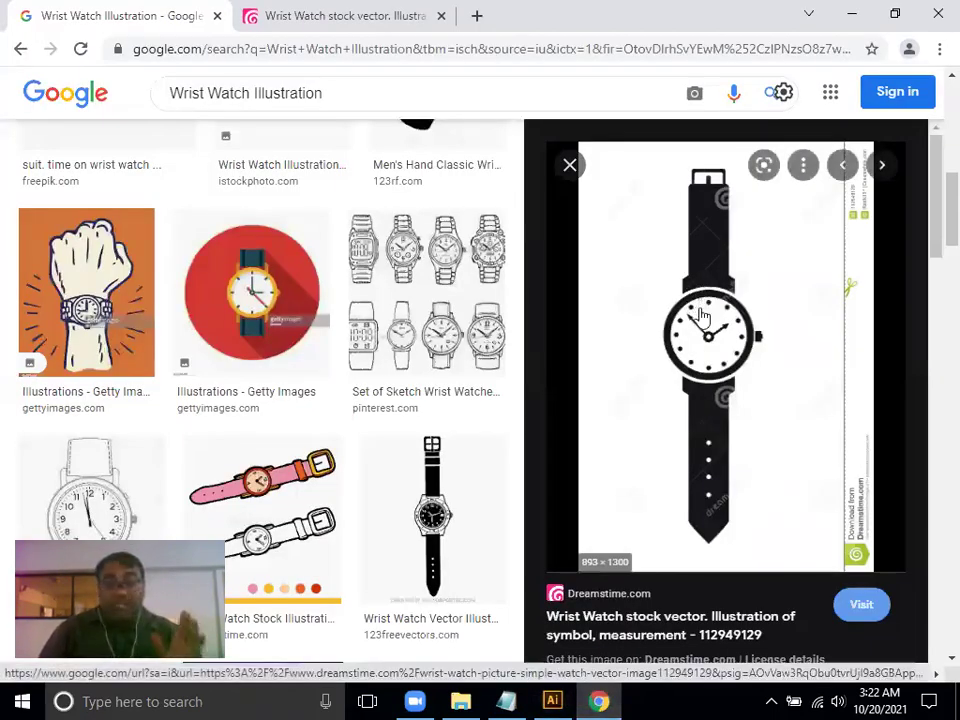
pyautogui.click(553, 700)
pyautogui.moveTo(521, 450); pyautogui.dragTo(446, 508)
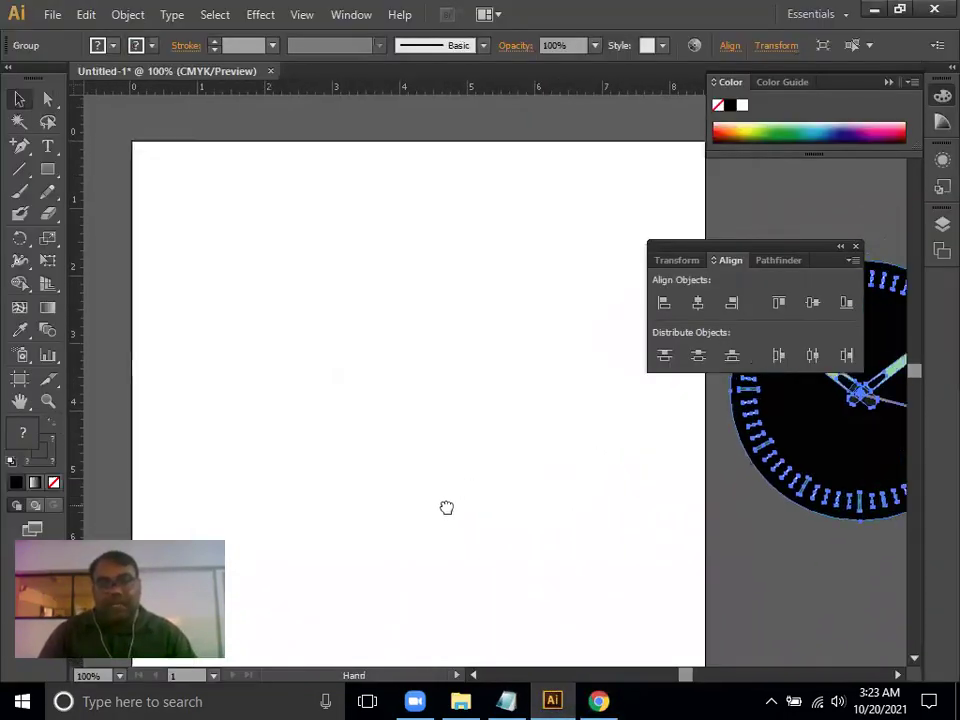
pyautogui.moveTo(740, 247); pyautogui.dragTo(748, 229)
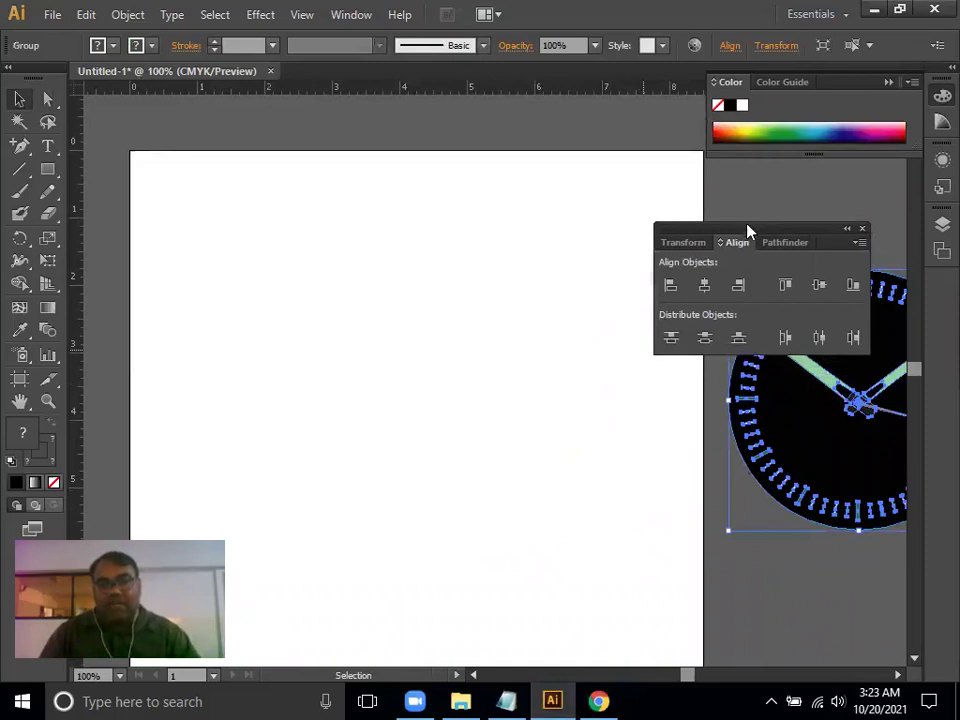
pyautogui.moveTo(553, 433); pyautogui.dragTo(561, 296)
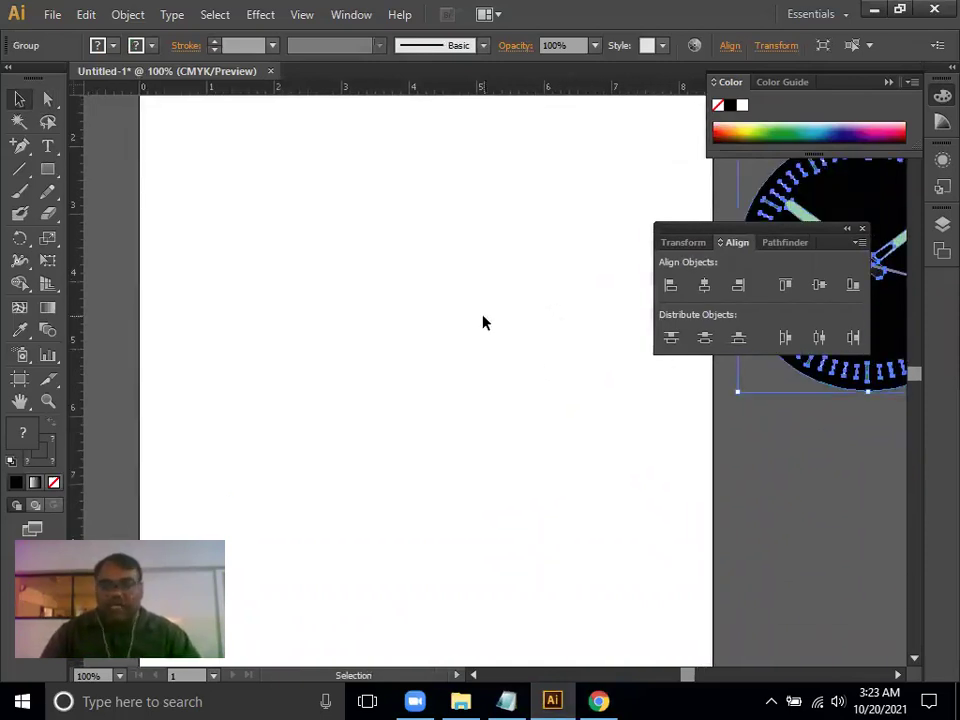
# Pick the Ellipse tool and deselect the clock group
pyautogui.click(50, 174)
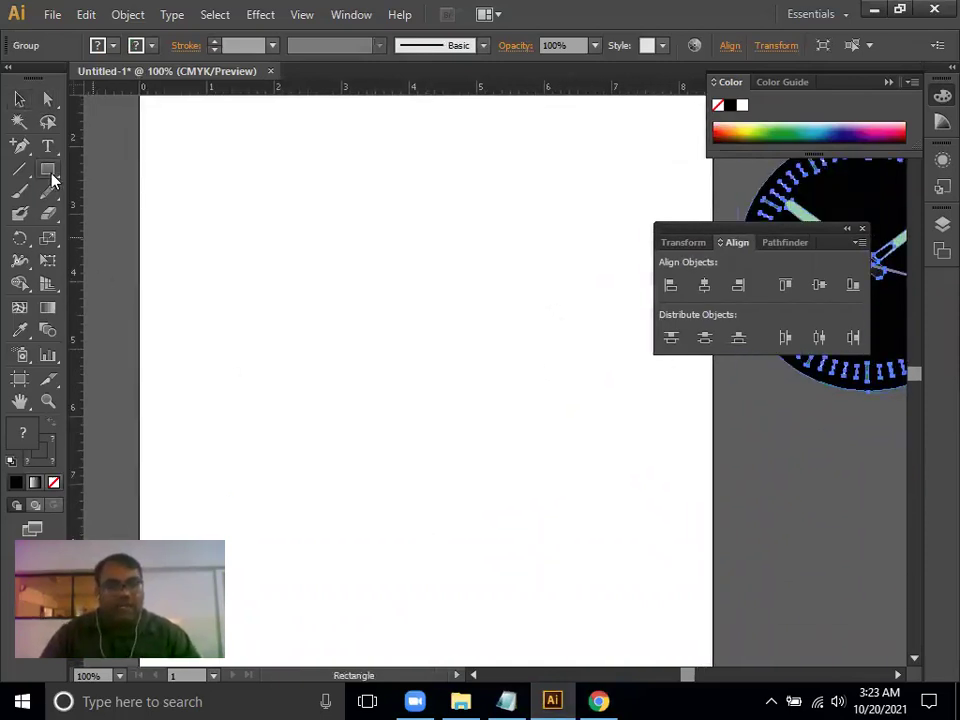
pyautogui.click(84, 213)
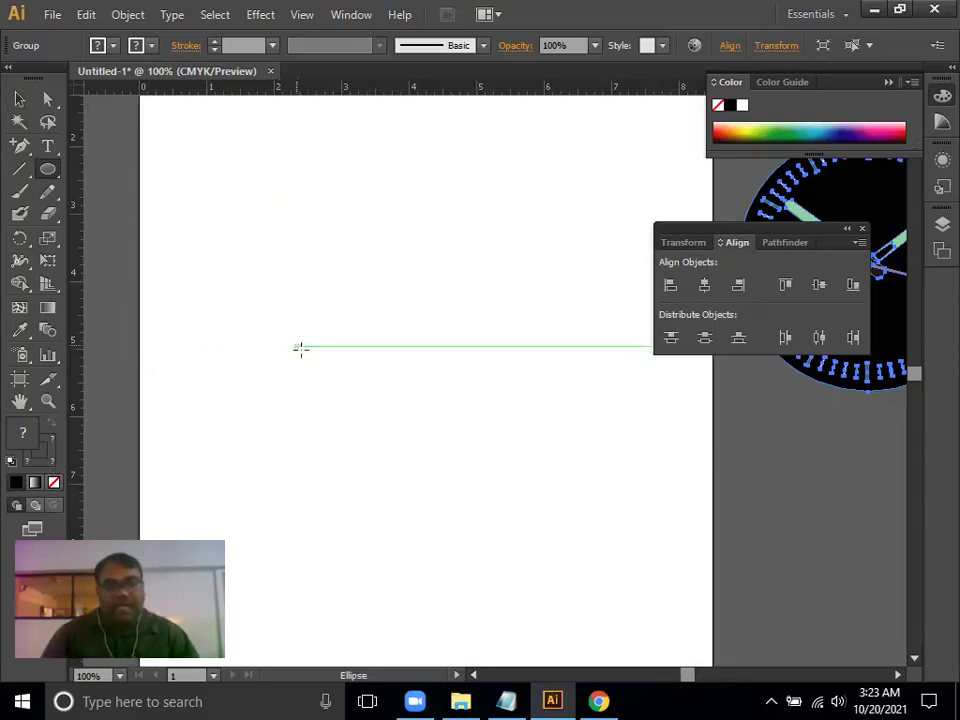
pyautogui.press('v')
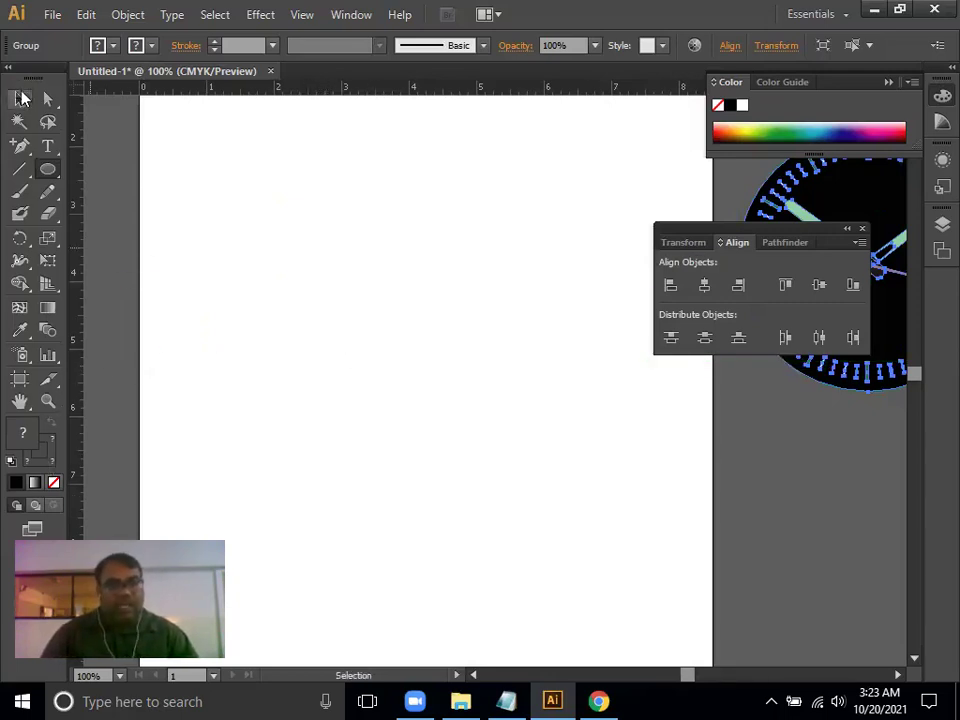
pyautogui.click(404, 366)
pyautogui.click(48, 170)
pyautogui.press('v')
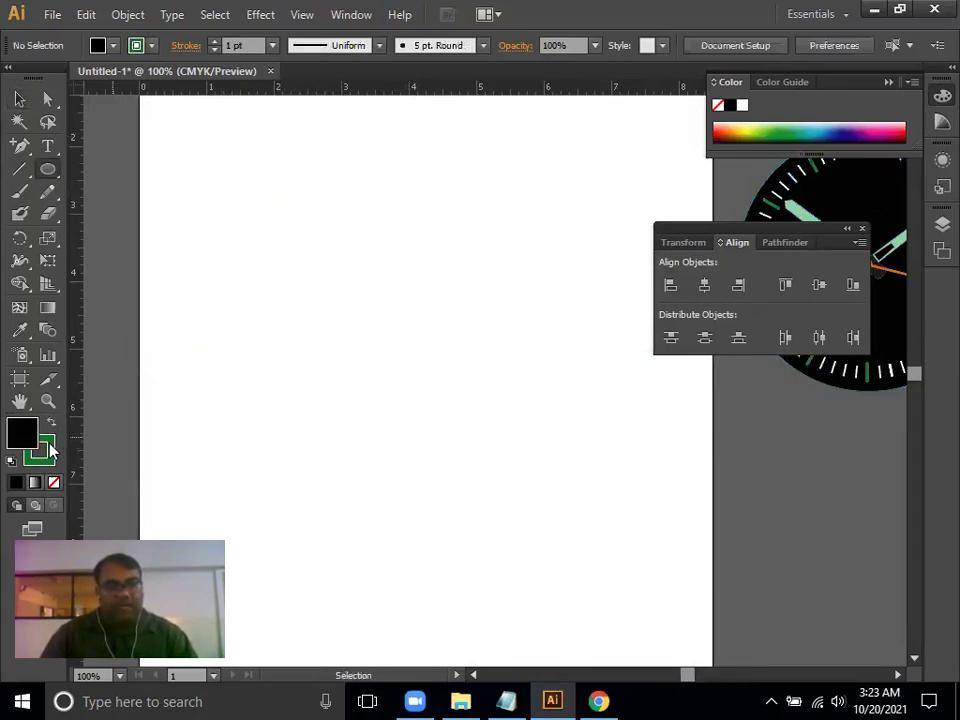
# Set the stroke to None and the fill to dark green #045914
pyautogui.doubleClick(42, 455)
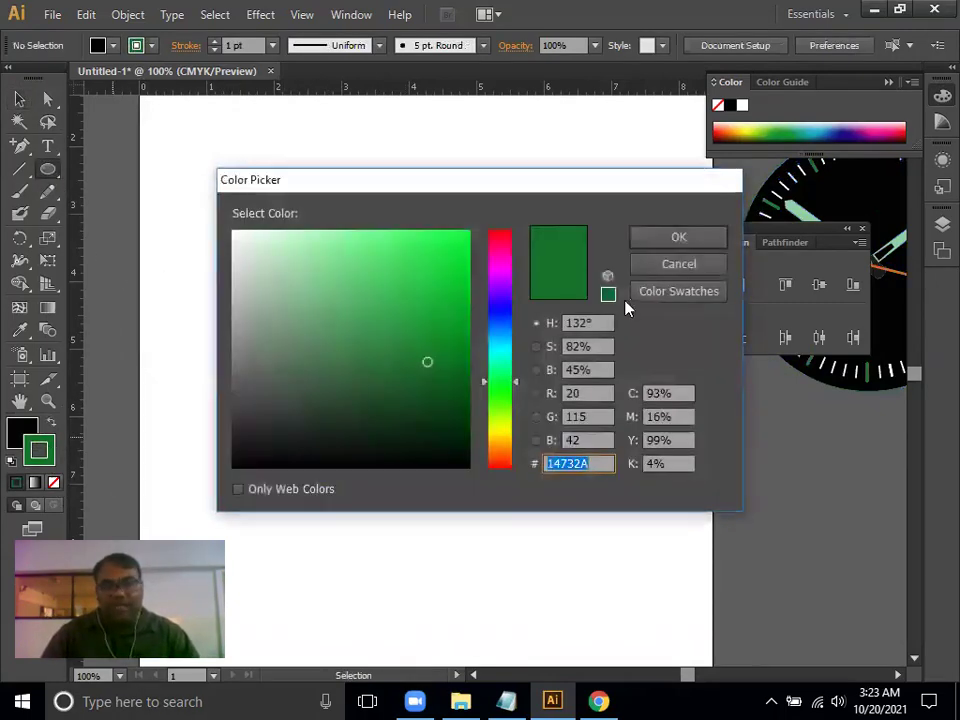
pyautogui.click(640, 272)
pyautogui.click(54, 484)
pyautogui.click(24, 430)
pyautogui.doubleClick(24, 432)
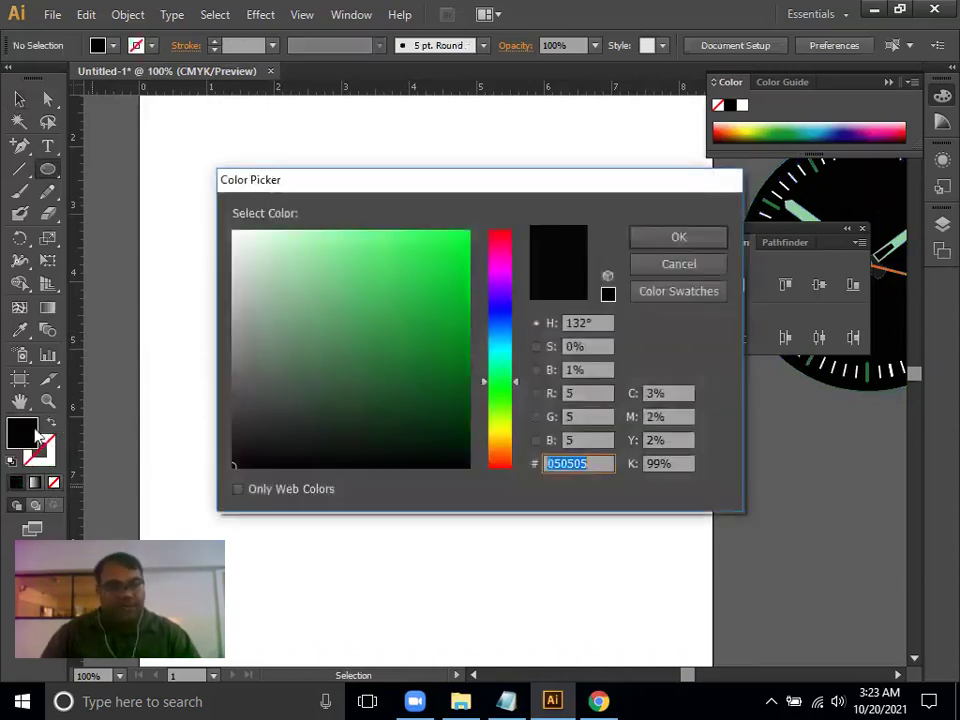
pyautogui.write('045914')
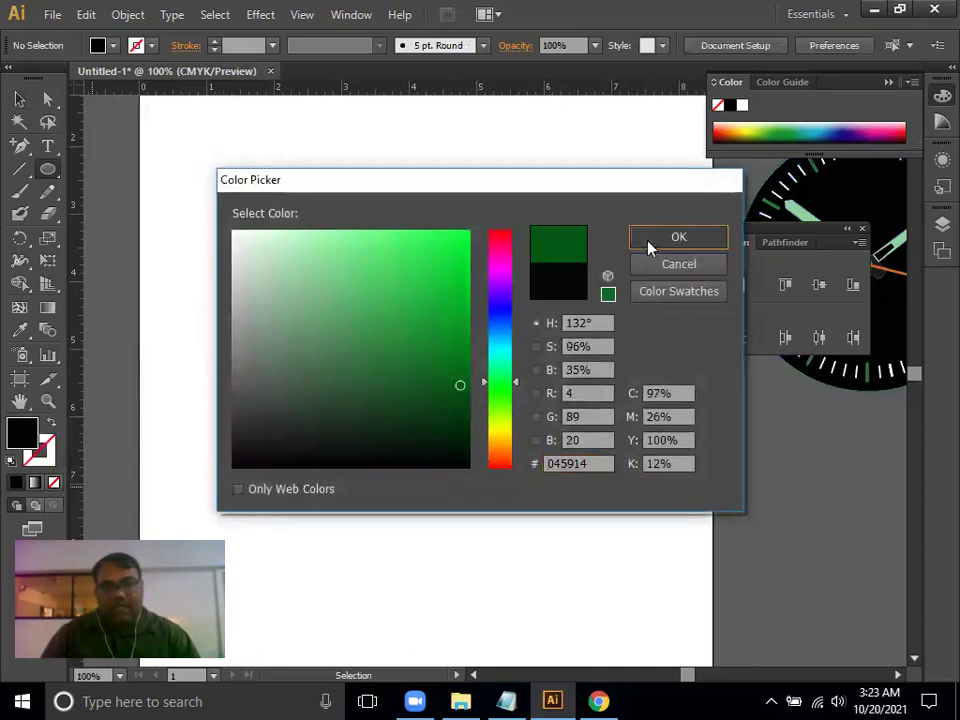
pyautogui.click(650, 242)
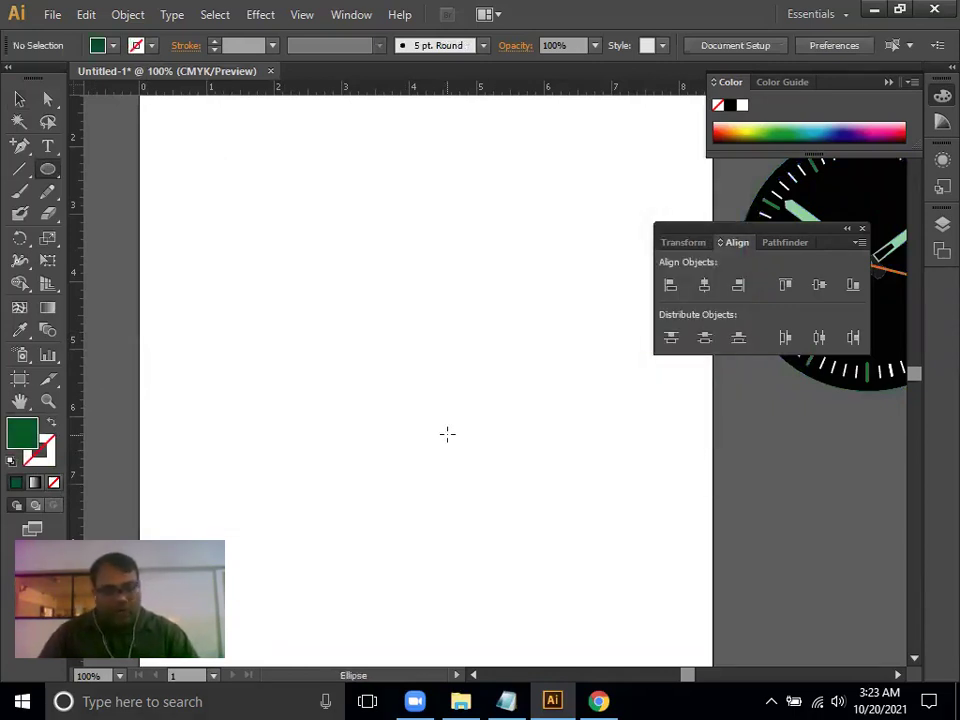
# Shift-drag a 3.94 in dark green circle, then pan and zoom to 150%
pyautogui.moveTo(424, 402); pyautogui.dragTo(546, 564)
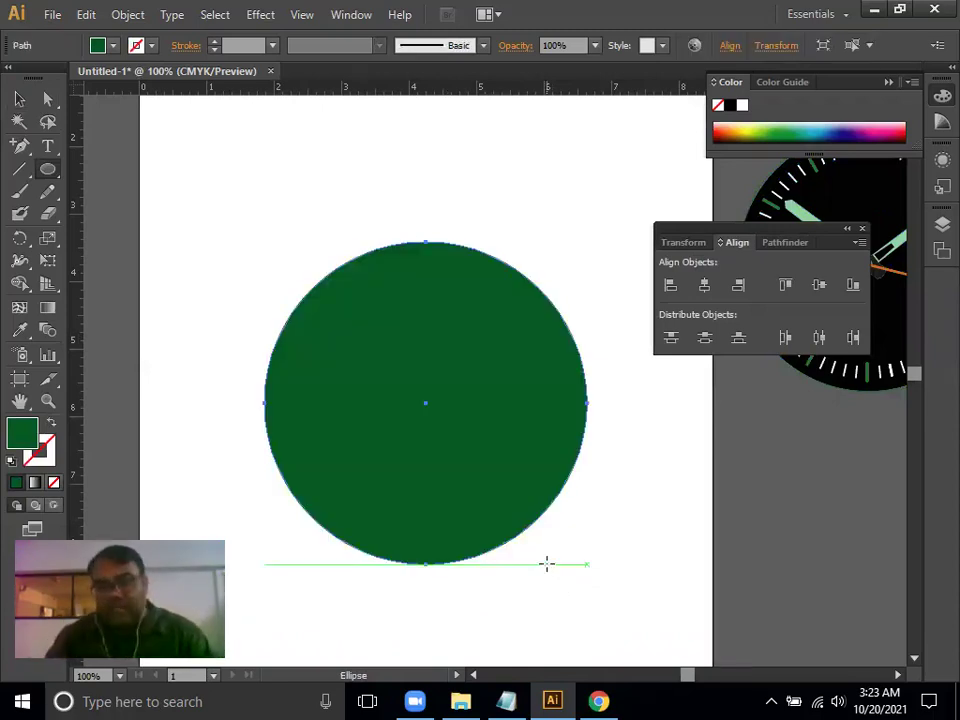
pyautogui.press('space')
pyautogui.moveTo(435, 430); pyautogui.dragTo(470, 503)
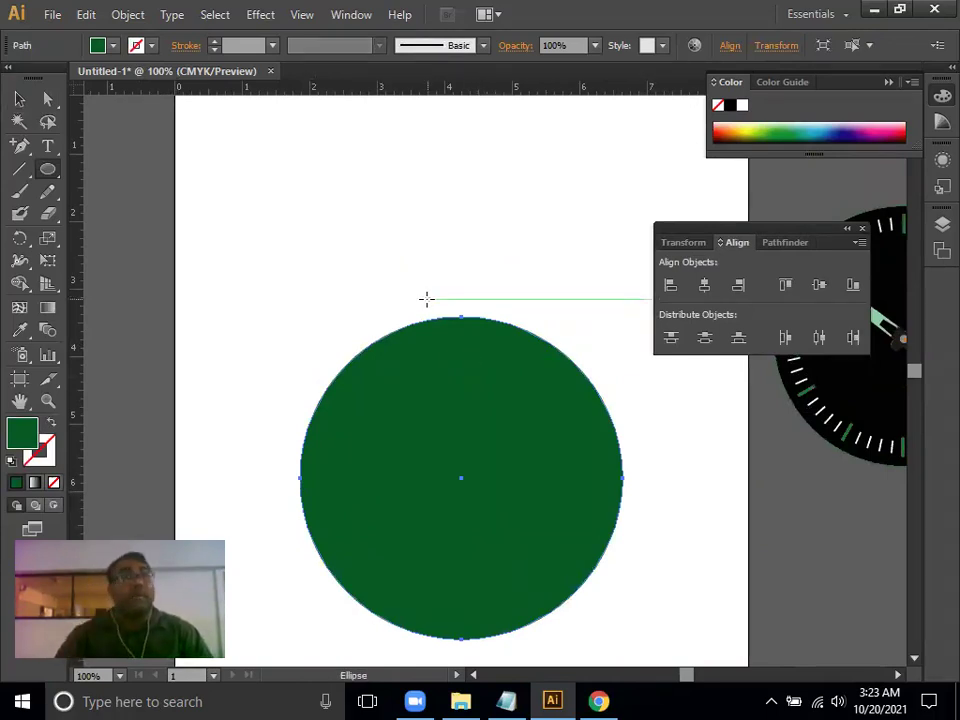
pyautogui.press('space')
pyautogui.moveTo(456, 470)
pyautogui.mouseDown()
pyautogui.moveTo(368, 437)
pyautogui.moveTo(485, 424)
pyautogui.mouseUp()
pyautogui.hotkey('ctrl', '+')
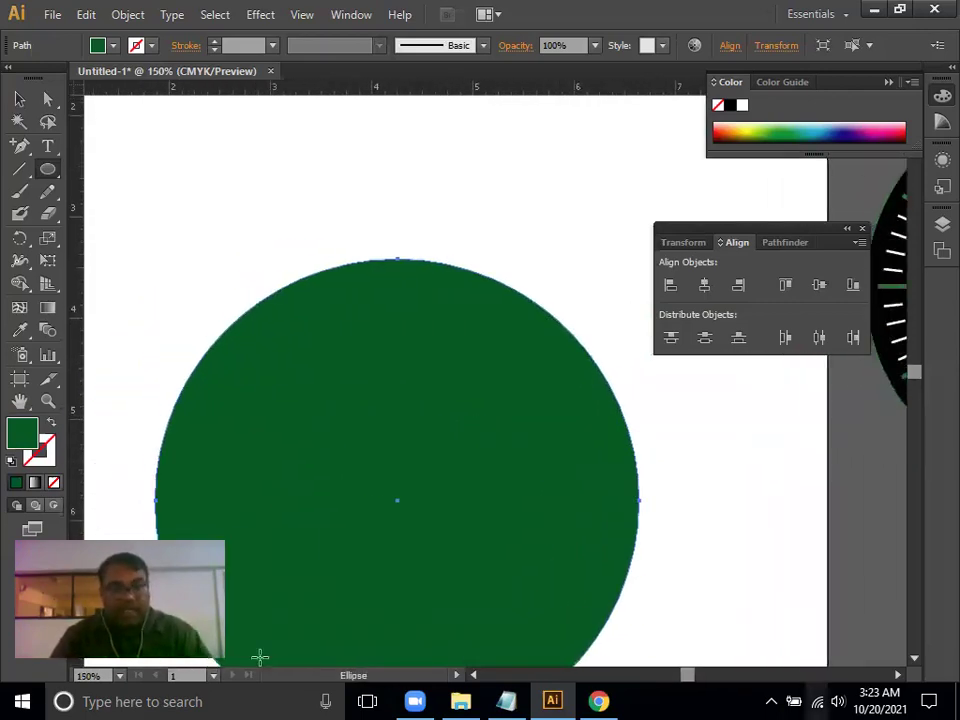
# Draw a green rectangle across the circle's top and narrow it from the left
pyautogui.moveTo(47, 169); pyautogui.dragTo(103, 169)
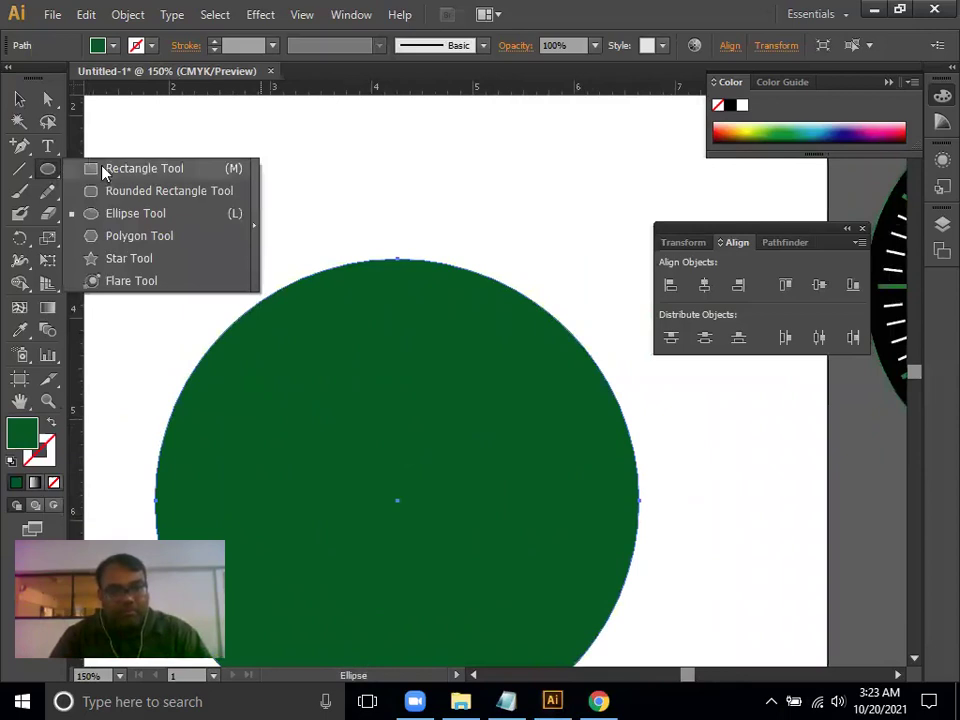
pyautogui.moveTo(239, 203)
pyautogui.mouseDown()
pyautogui.moveTo(533, 272)
pyautogui.moveTo(534, 286)
pyautogui.mouseUp()
pyautogui.press('v')
pyautogui.moveTo(466, 241); pyautogui.dragTo(473, 287)
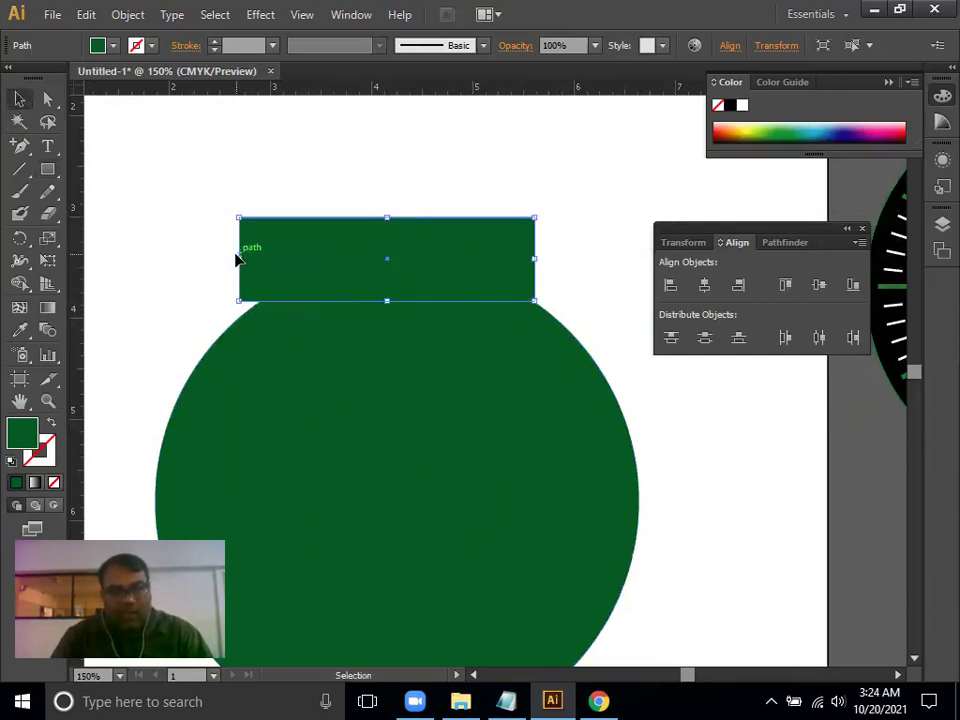
pyautogui.moveTo(240, 259); pyautogui.dragTo(262, 259)
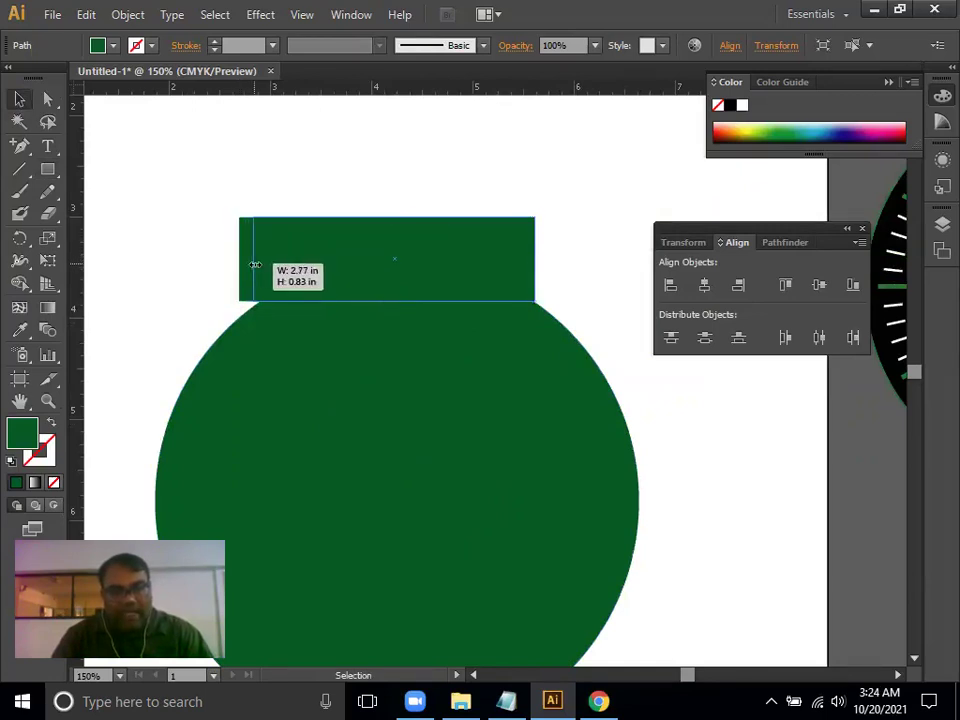
pyautogui.click(428, 206)
pyautogui.click(456, 273)
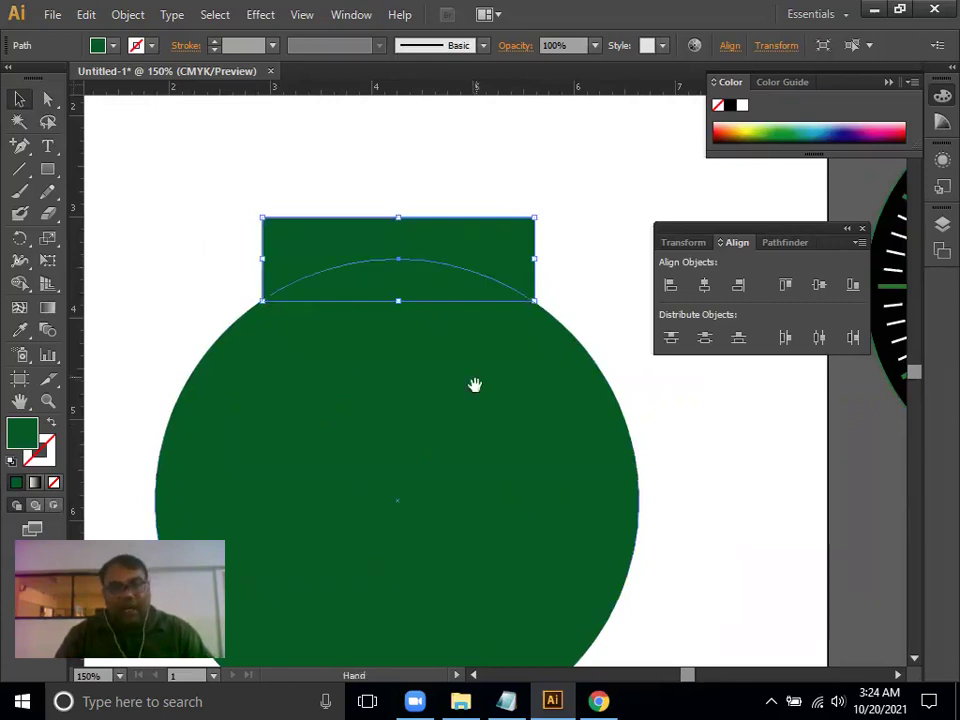
# Zoom out and Alt-drag a copy of the rectangle down to the circle's bottom
pyautogui.moveTo(476, 384); pyautogui.dragTo(471, 284)
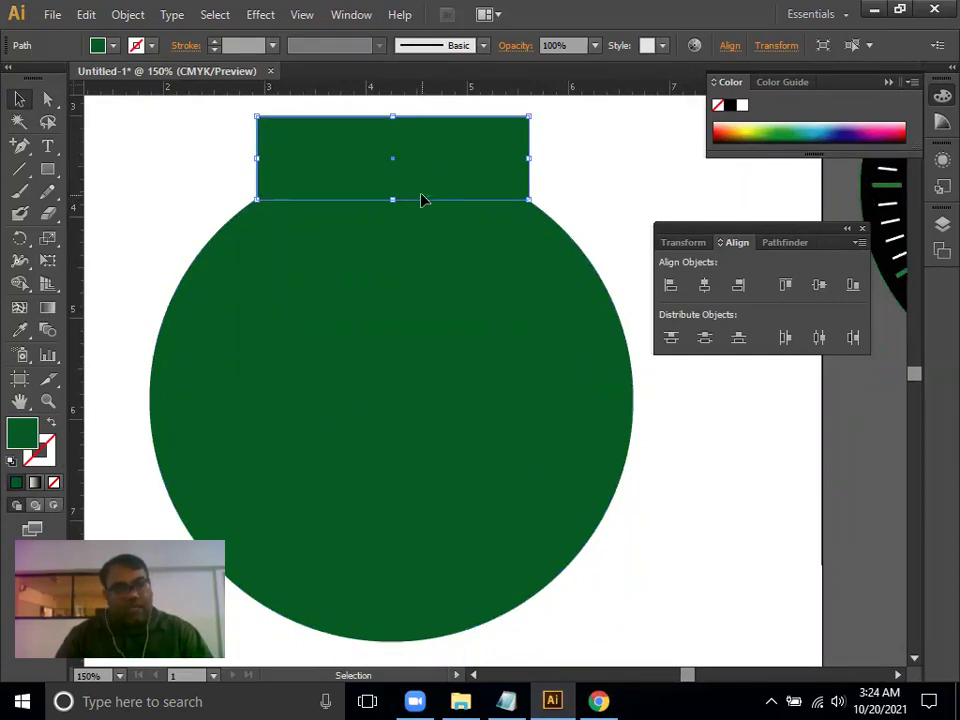
pyautogui.keyDown('ctrl'); pyautogui.click(448, 266); pyautogui.keyUp('ctrl')
pyautogui.hotkey('ctrl', '-')
pyautogui.click(451, 226)
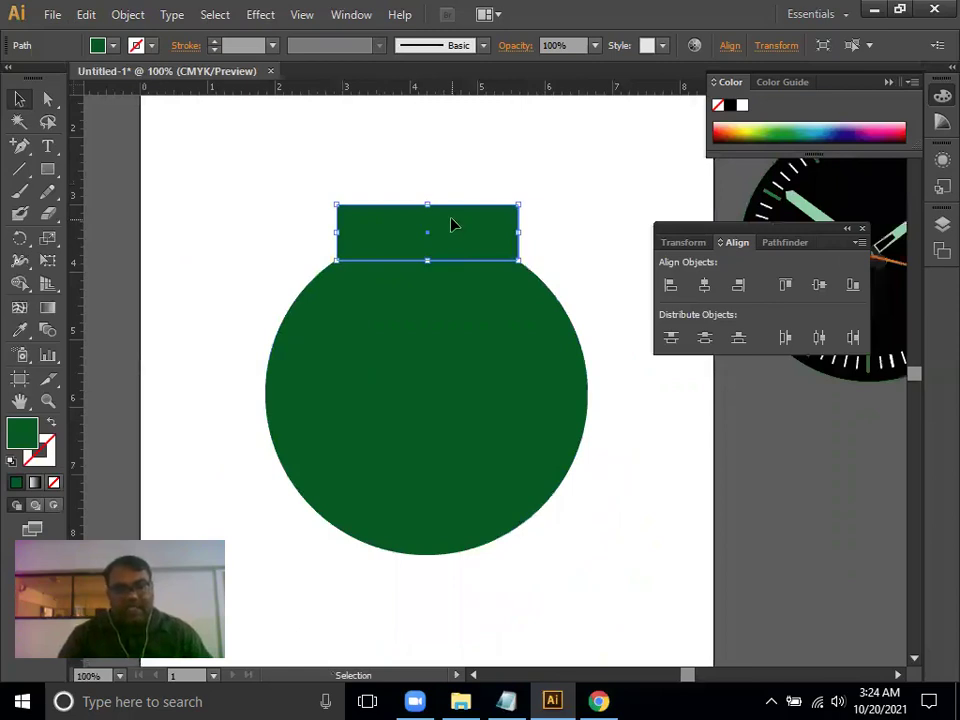
pyautogui.moveTo(453, 226); pyautogui.dragTo(457, 541)
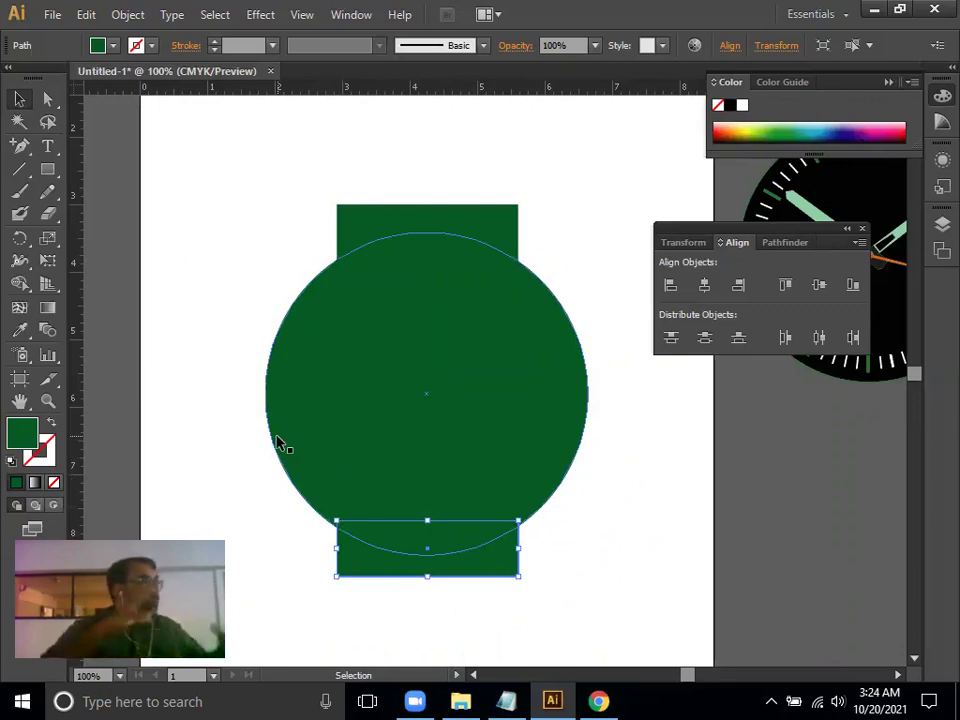
# Select the circle and both rectangles, then centre and vertically distribute them with the Align panel
pyautogui.click(237, 229)
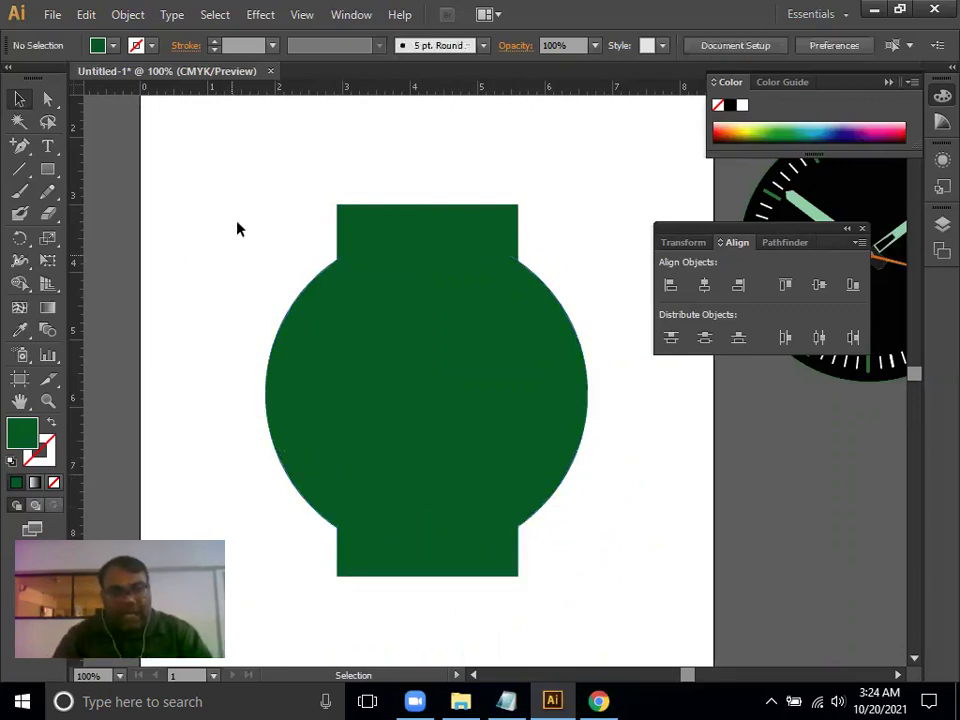
pyautogui.moveTo(233, 155); pyautogui.dragTo(623, 634)
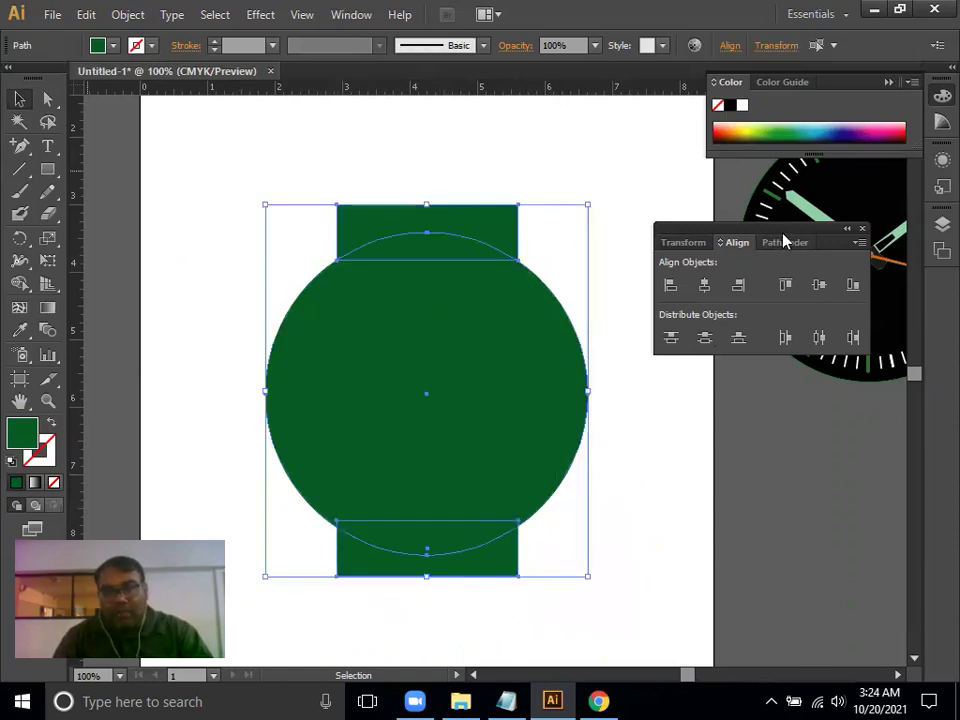
pyautogui.moveTo(786, 237)
pyautogui.mouseDown()
pyautogui.moveTo(759, 249)
pyautogui.moveTo(772, 362)
pyautogui.mouseUp()
pyautogui.click(691, 416)
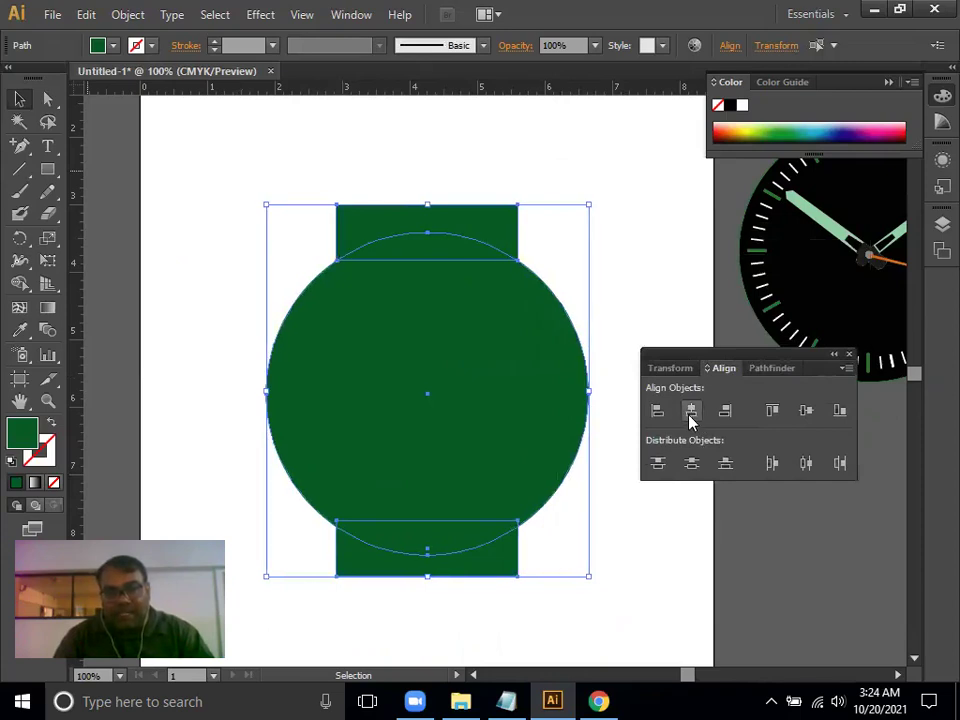
pyautogui.click(692, 470)
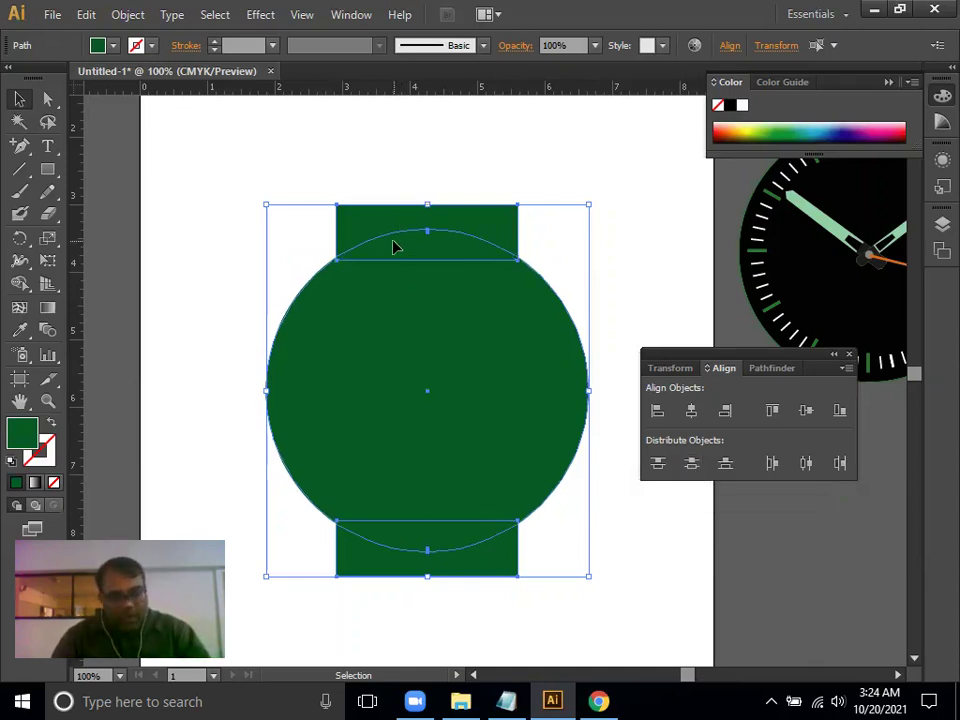
# Merge the top rectangle into the circle with Shape Builder, then check the reference image
pyautogui.click(20, 285)
pyautogui.moveTo(424, 232); pyautogui.dragTo(437, 551)
pyautogui.click(19, 98)
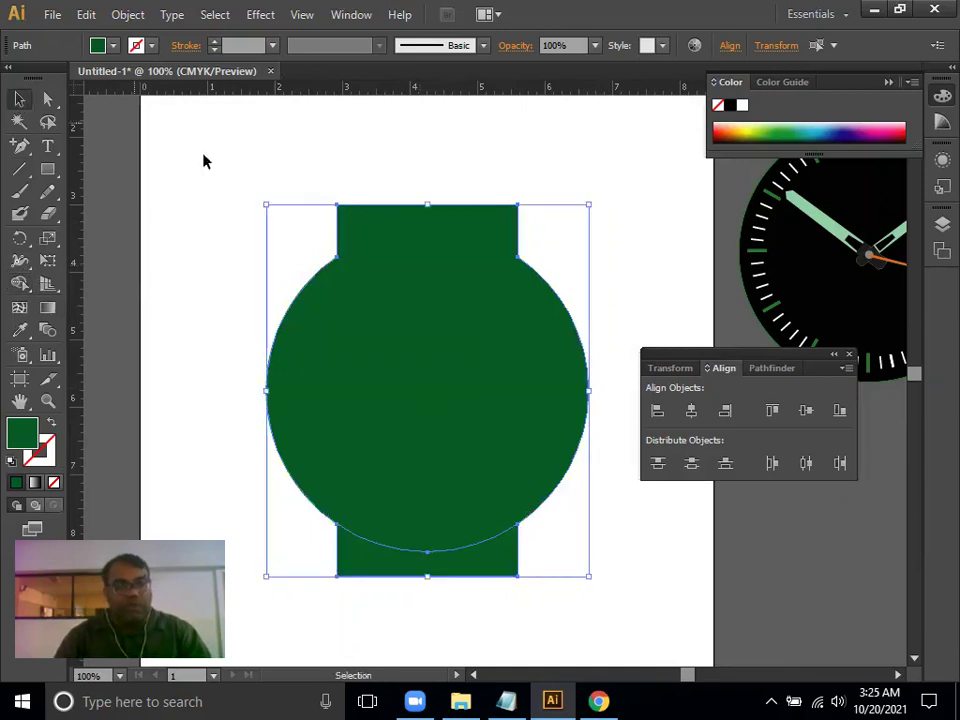
pyautogui.click(204, 158)
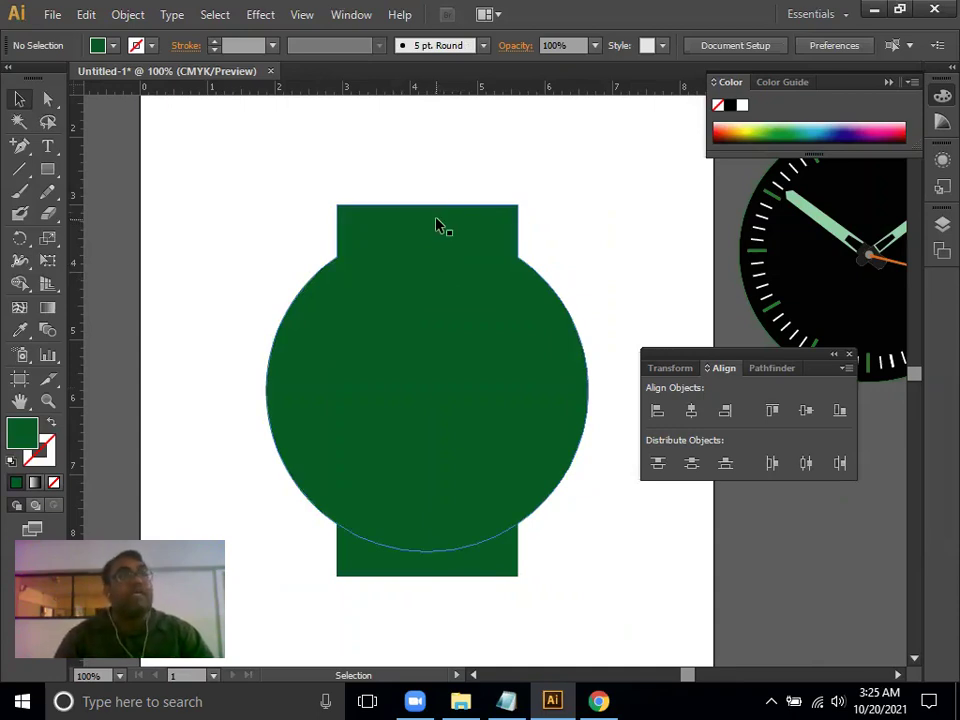
pyautogui.click(590, 701)
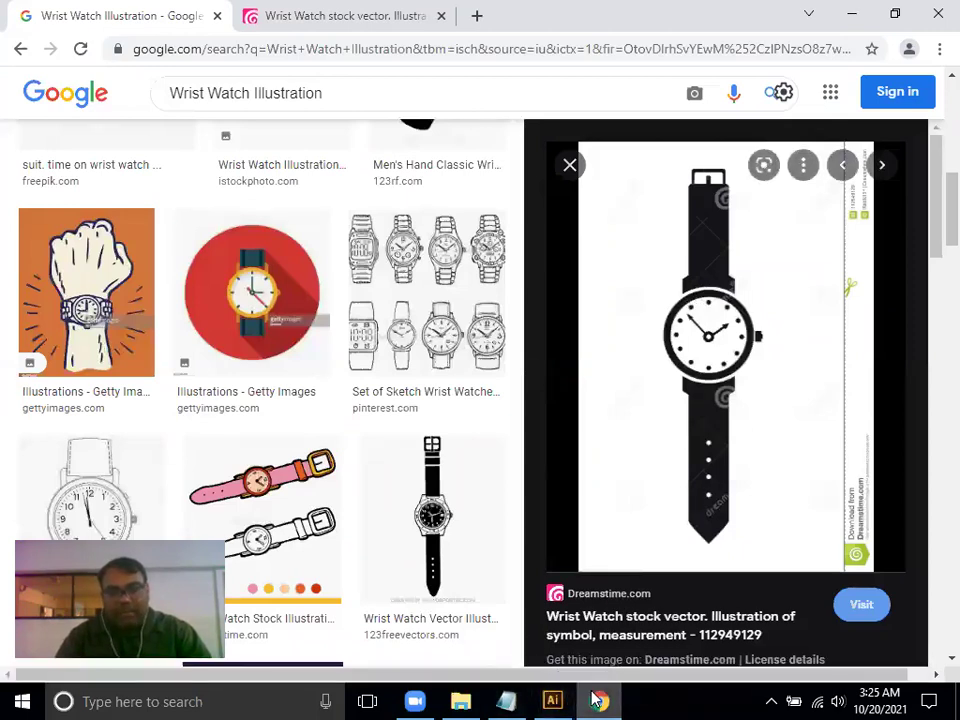
pyautogui.click(552, 700)
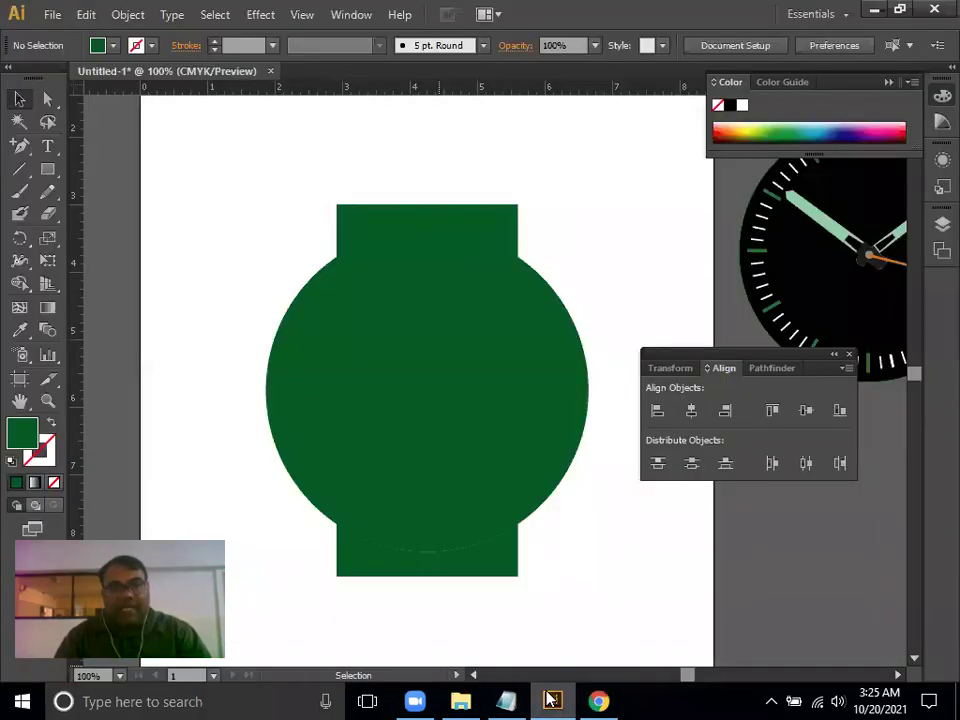
# Draw a rectangle across the top lug and fill it grey #4C544D
pyautogui.click(47, 168)
pyautogui.hotkey('ctrl', '=')
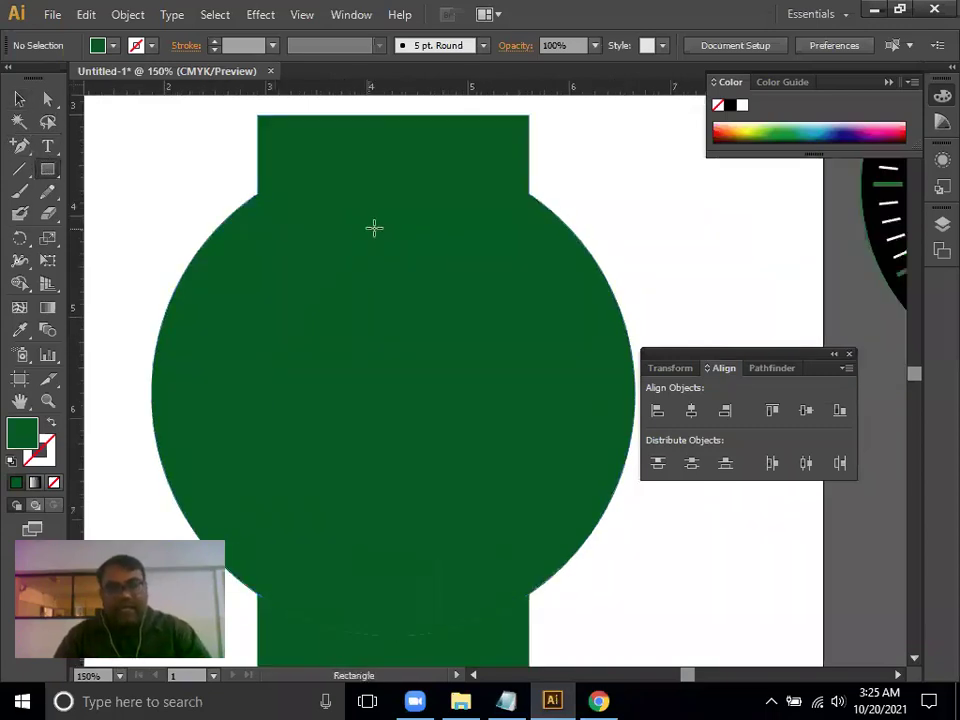
pyautogui.moveTo(401, 311); pyautogui.dragTo(407, 500)
pyautogui.moveTo(291, 263); pyautogui.dragTo(510, 342)
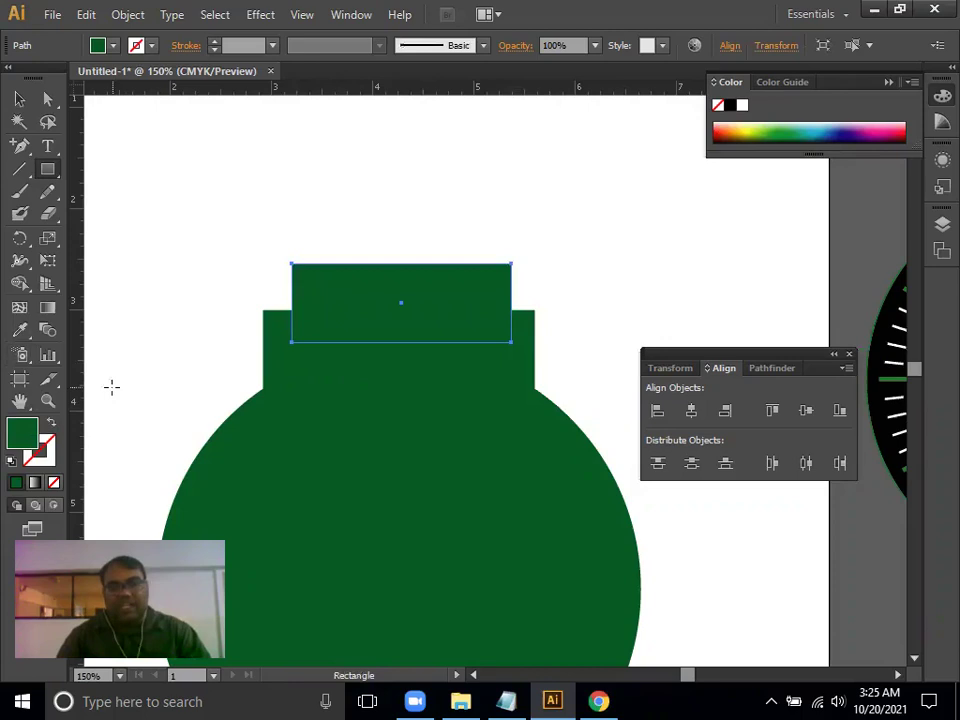
pyautogui.doubleClick(27, 437)
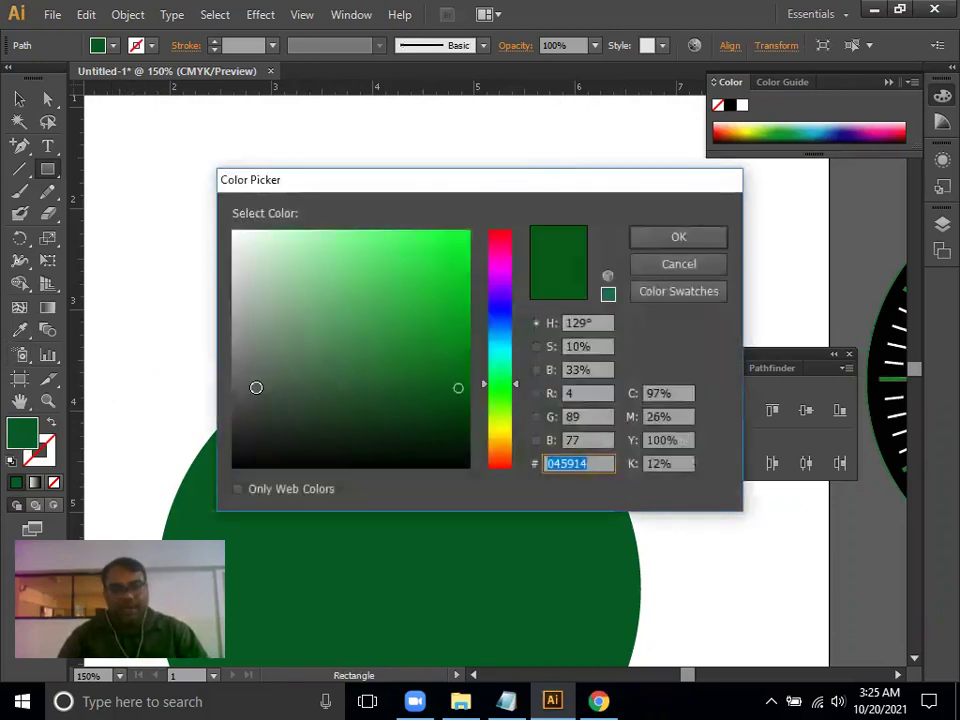
pyautogui.write('4C544D')
pyautogui.click(693, 238)
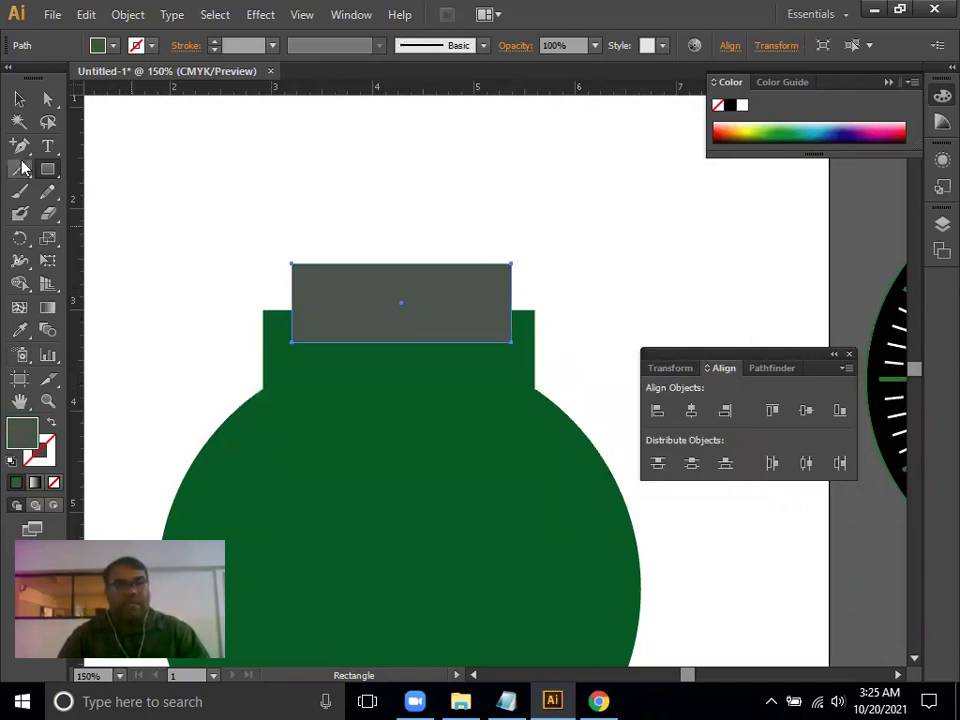
# Zoom back to 100% and copy the grey rectangle down onto the bottom lug
pyautogui.moveTo(289, 414); pyautogui.dragTo(331, 291)
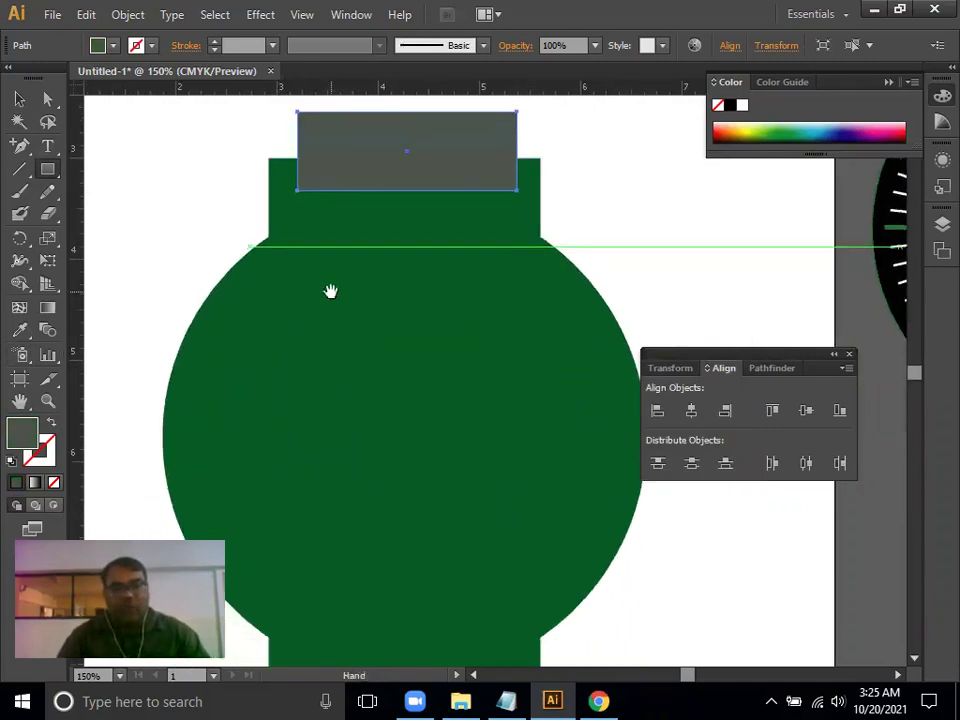
pyautogui.hotkey('ctrl', '1')
pyautogui.click(20, 100)
pyautogui.moveTo(471, 231)
pyautogui.mouseDown()
pyautogui.moveTo(478, 626)
pyautogui.moveTo(472, 617)
pyautogui.mouseUp()
# Try vertically distributing all watch parts, undo it, and nudge the bottom green band up
pyautogui.click(170, 280)
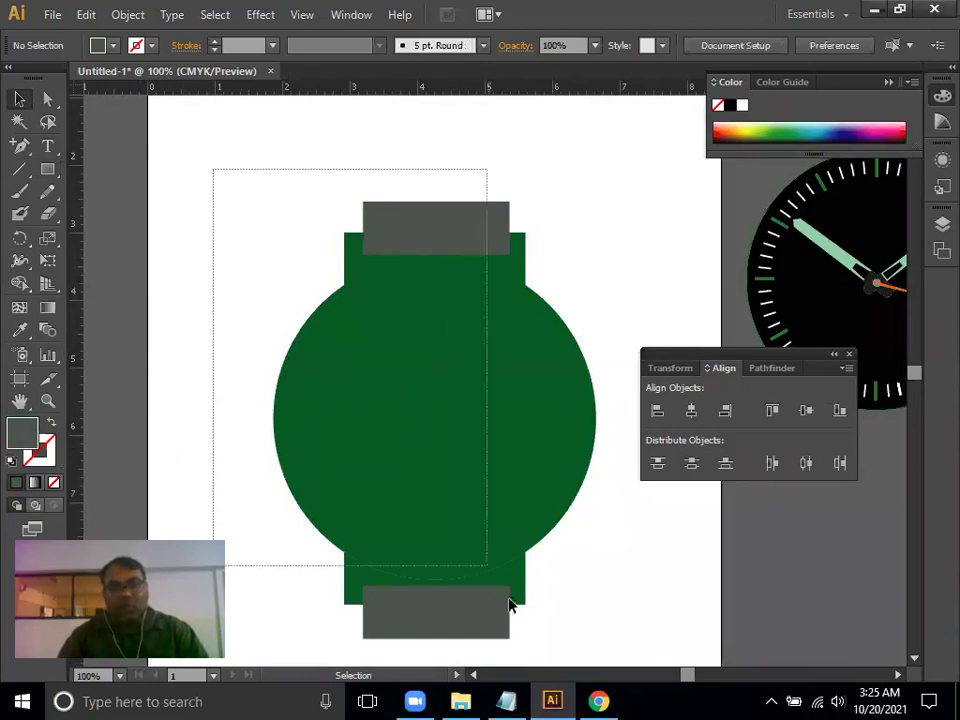
pyautogui.moveTo(265, 210); pyautogui.dragTo(596, 652)
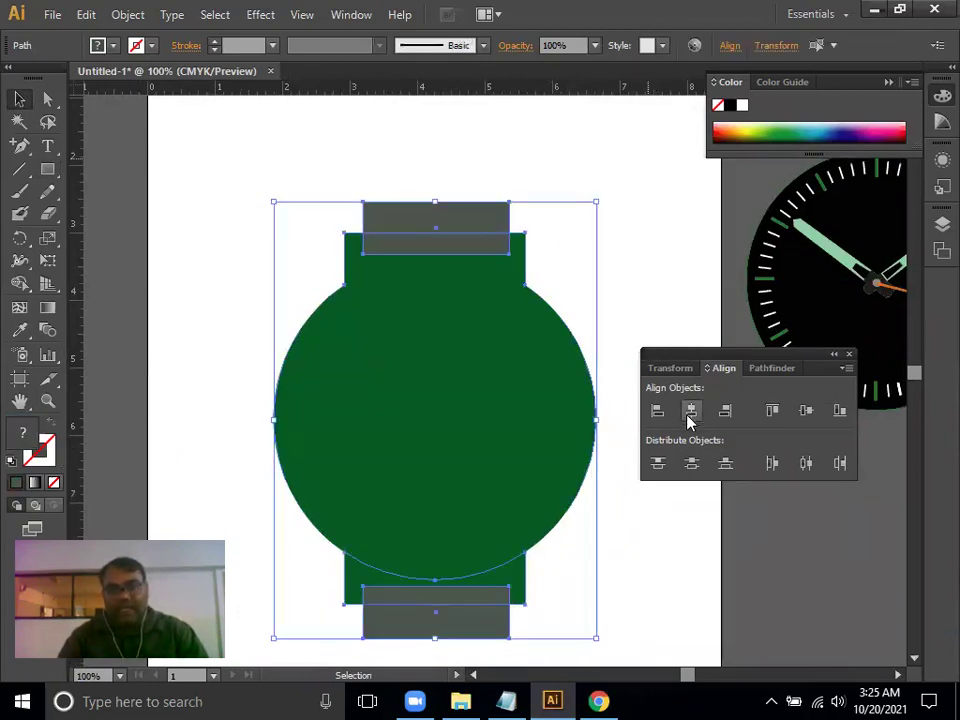
pyautogui.click(692, 465)
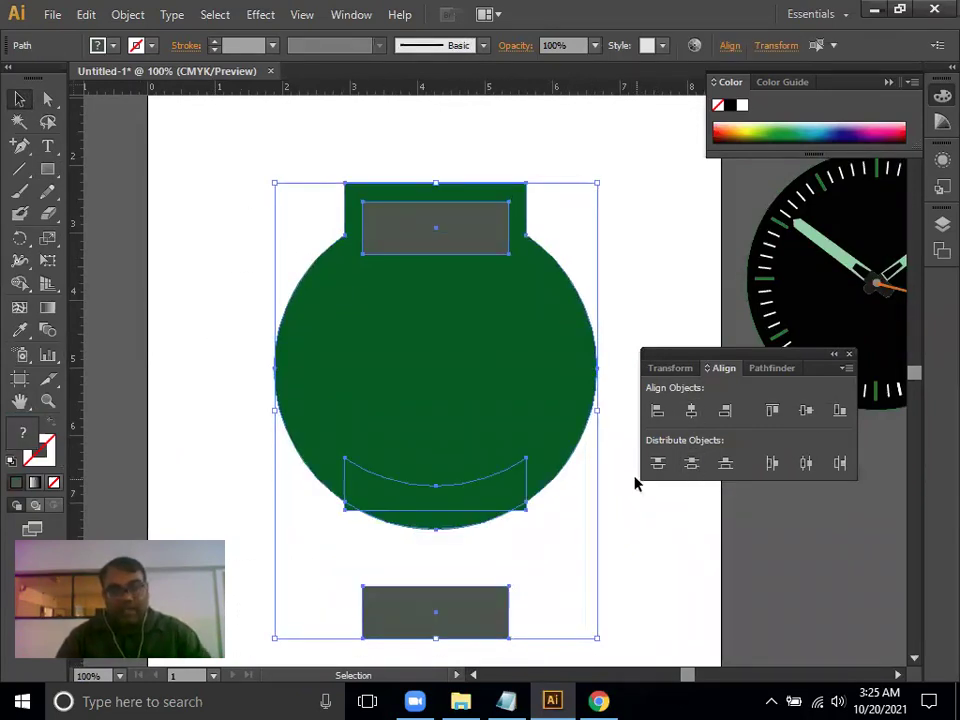
pyautogui.hotkey('ctrl', 'z')
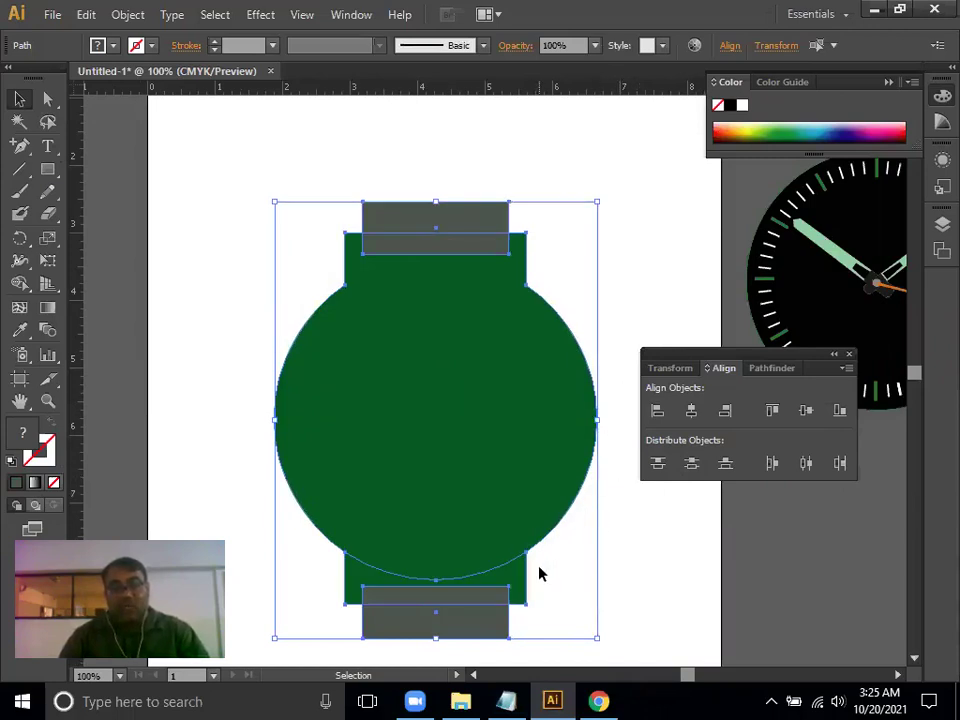
pyautogui.click(540, 572)
pyautogui.click(508, 581)
pyautogui.hotkey('shift', 'Up')
pyautogui.hotkey('shift', 'Up')
pyautogui.hotkey('shift', 'Up')
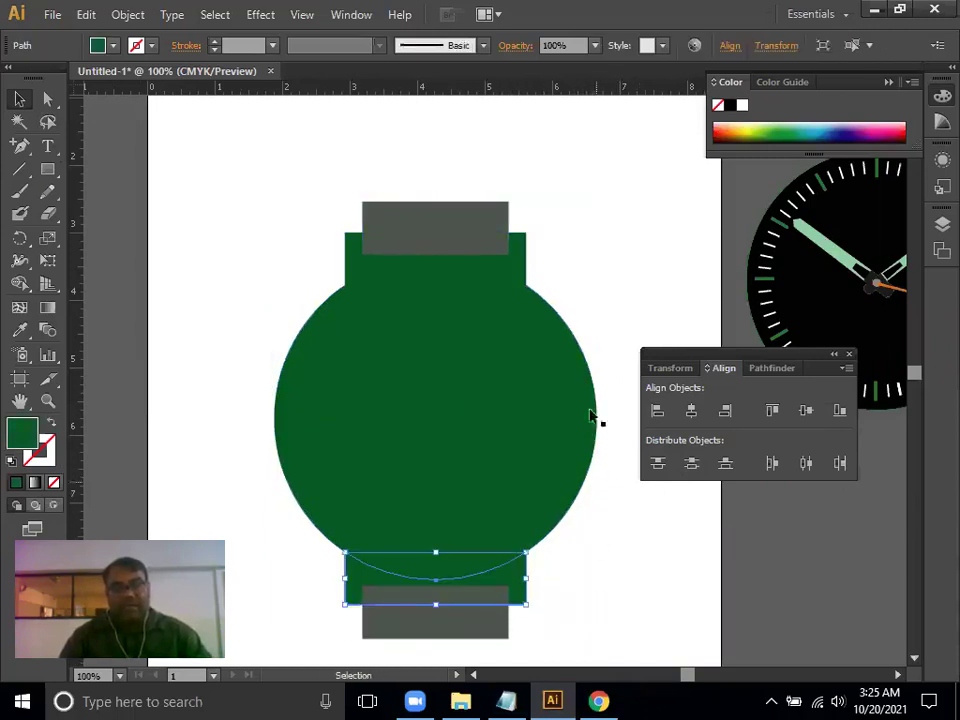
# Click through the circle, grey and green bottom pieces to check each selection
pyautogui.click(505, 276)
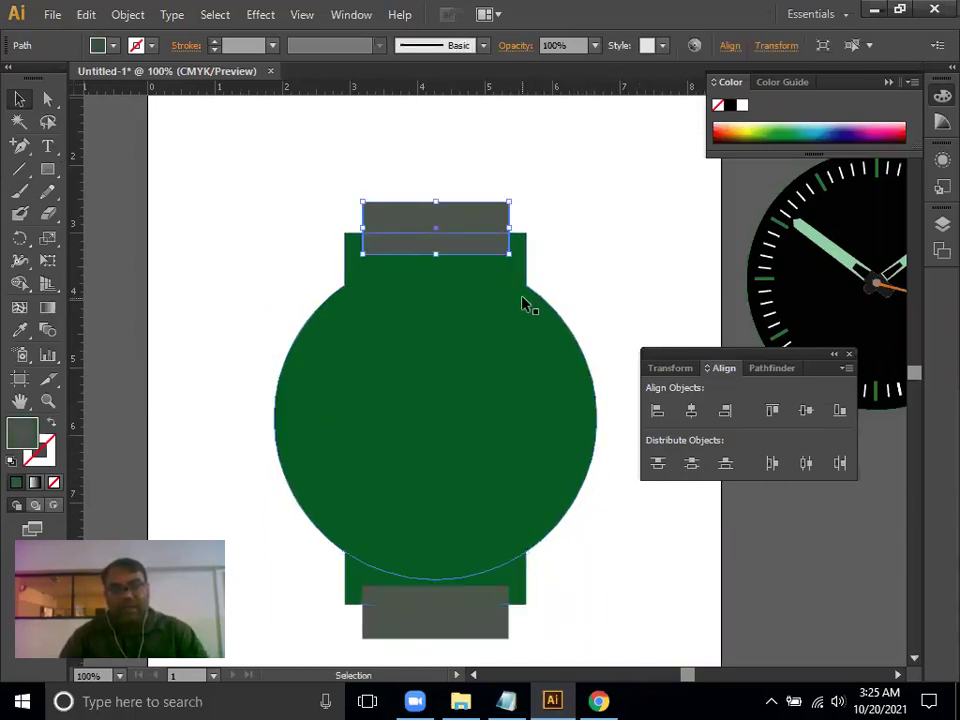
pyautogui.click(585, 287)
pyautogui.click(508, 588)
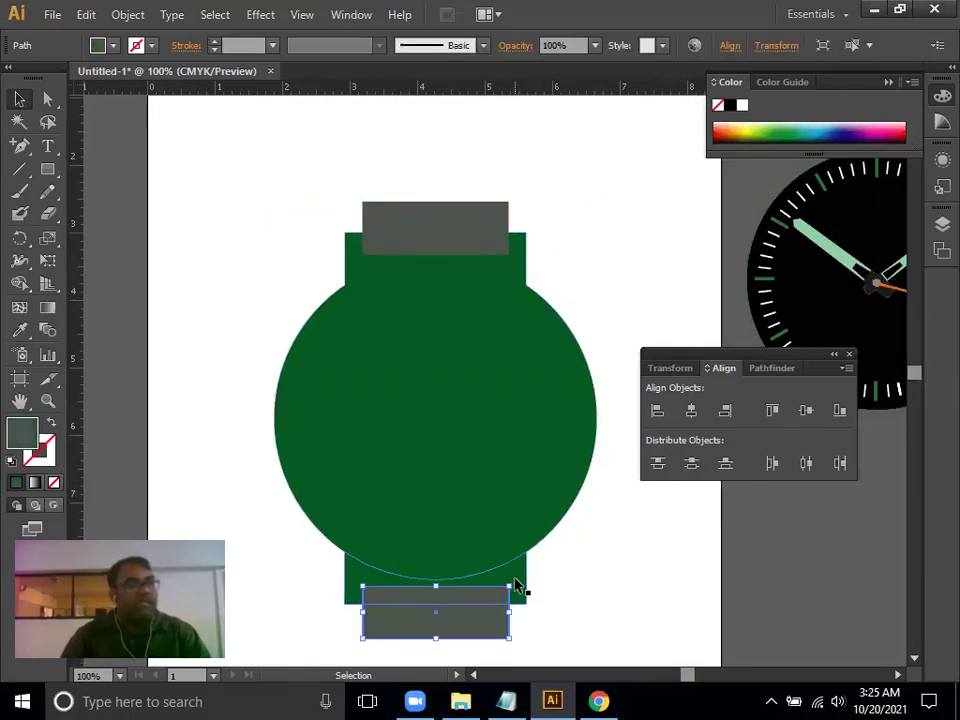
pyautogui.click(590, 292)
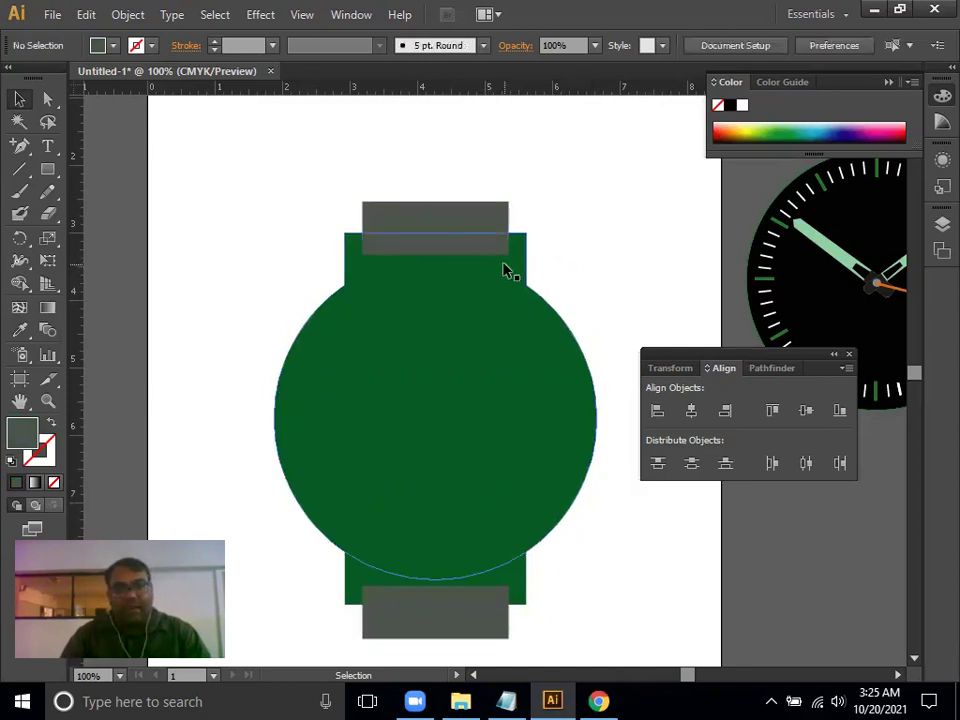
pyautogui.click(526, 596)
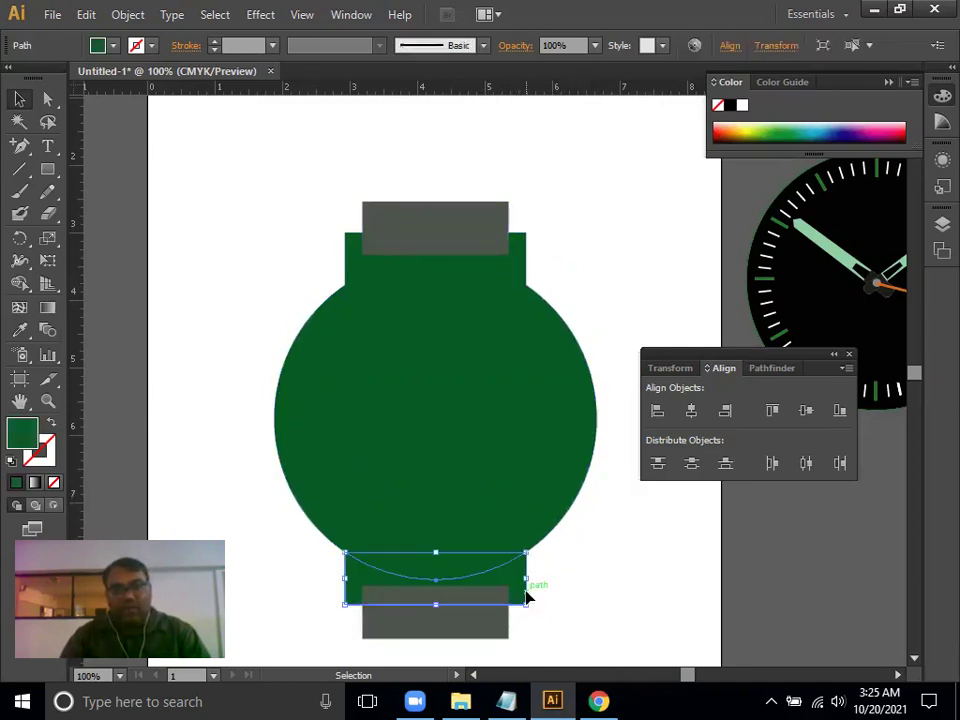
pyautogui.click(589, 594)
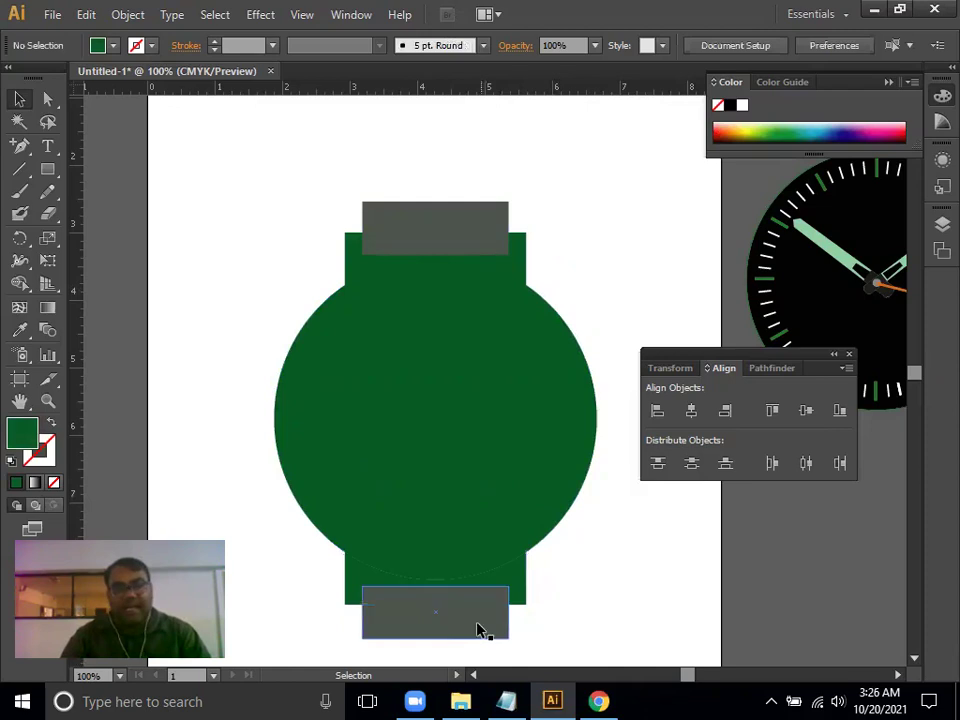
pyautogui.click(475, 626)
pyautogui.click(453, 232)
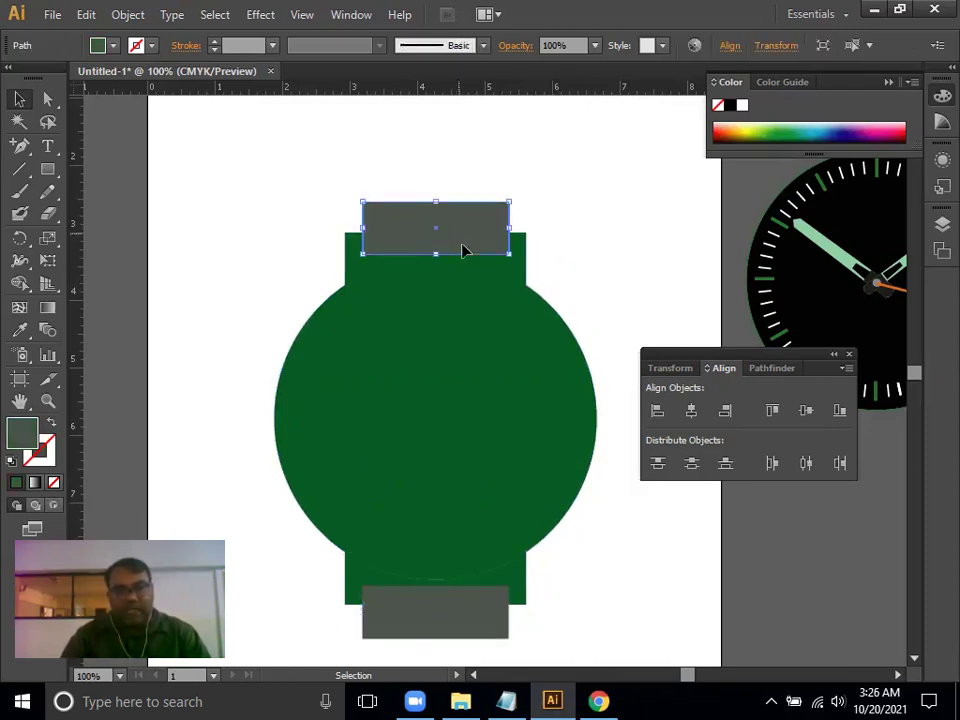
pyautogui.click(476, 629)
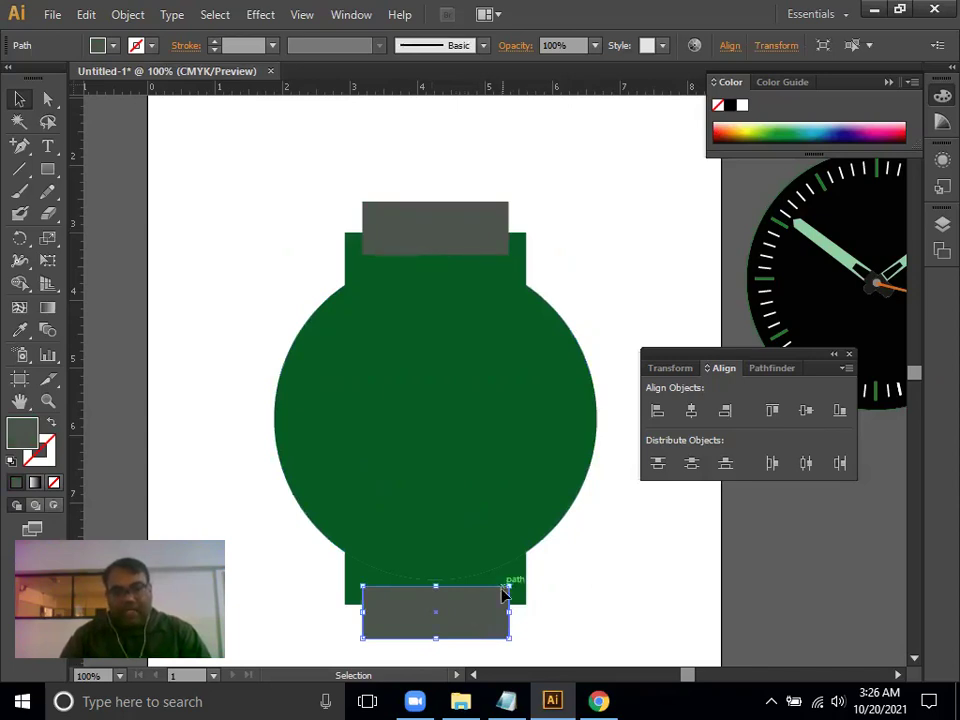
# Undo a stray move of the bottom green piece and add the circle to the selection
pyautogui.moveTo(520, 583); pyautogui.dragTo(521, 598)
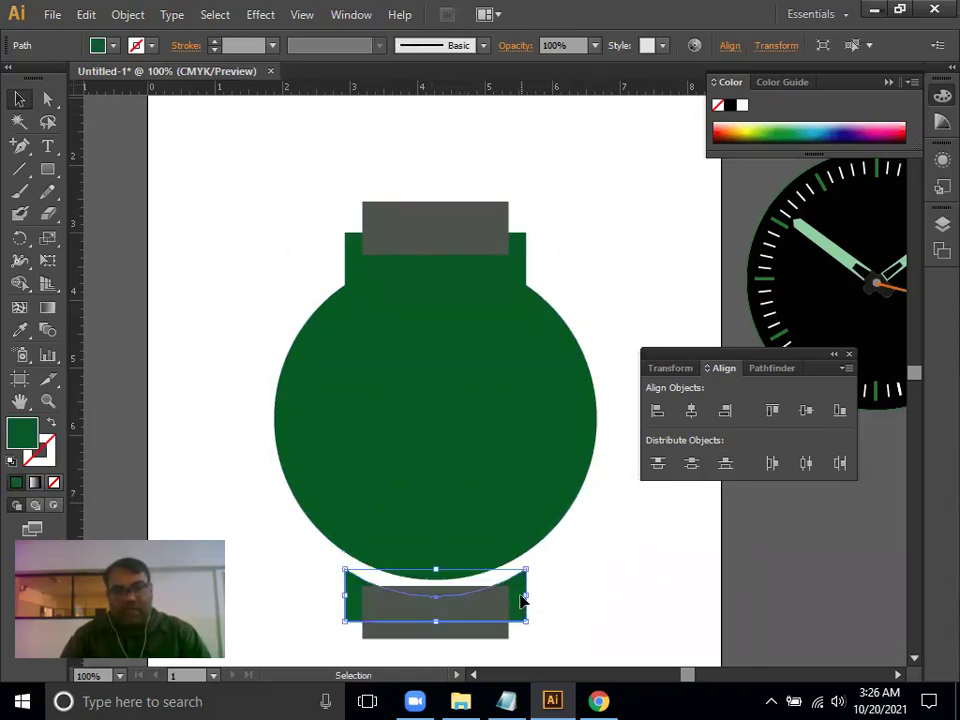
pyautogui.press('a')
pyautogui.hotkey('ctrl', 'z')
pyautogui.press('v')
pyautogui.keyDown('shift'); pyautogui.click(501, 499); pyautogui.keyUp('shift')
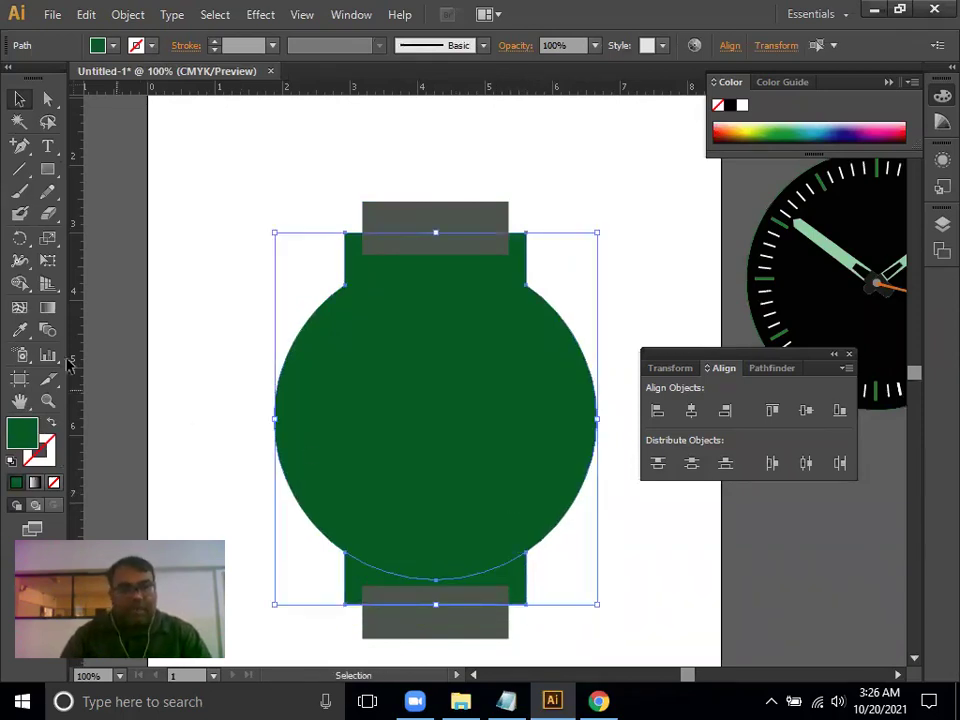
# Merge the circle and both green lugs into one shape with Shape Builder
pyautogui.click(20, 285)
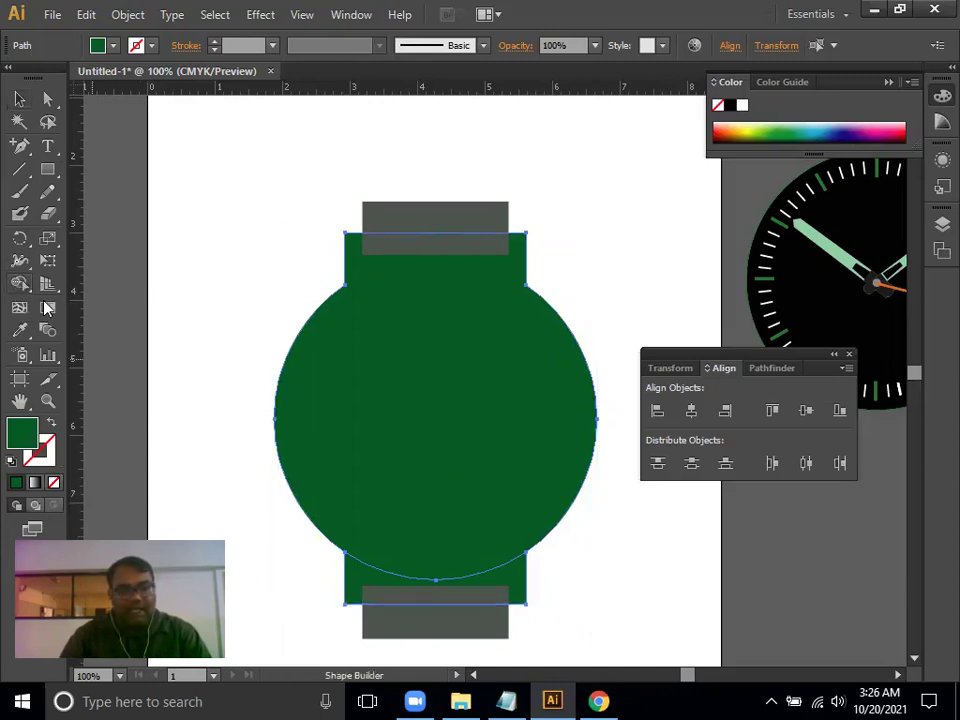
pyautogui.moveTo(517, 592); pyautogui.dragTo(512, 555)
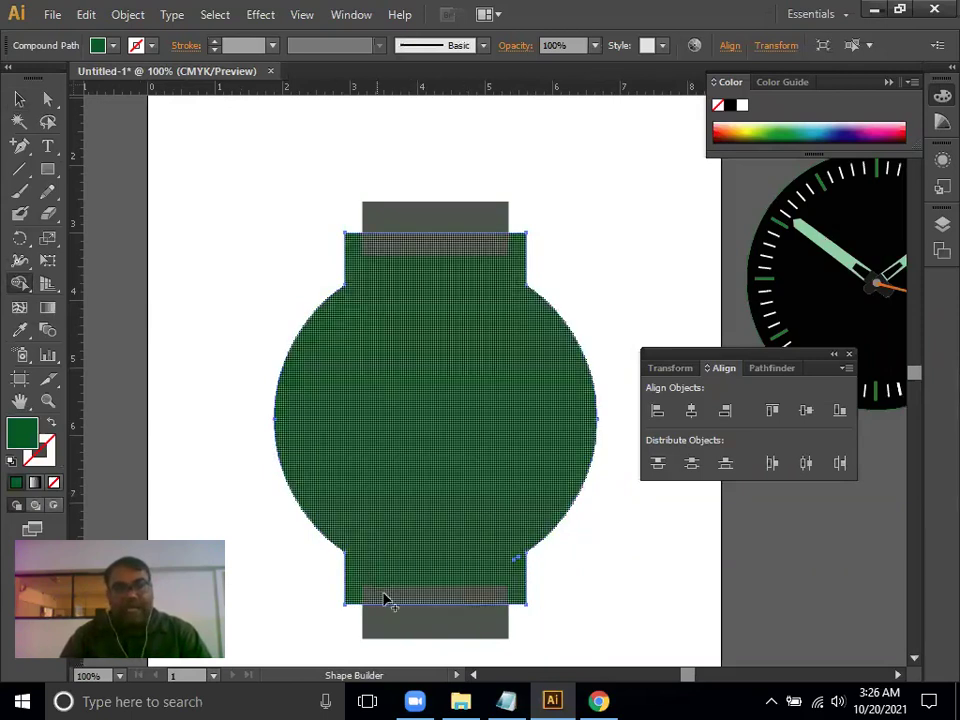
pyautogui.click(19, 99)
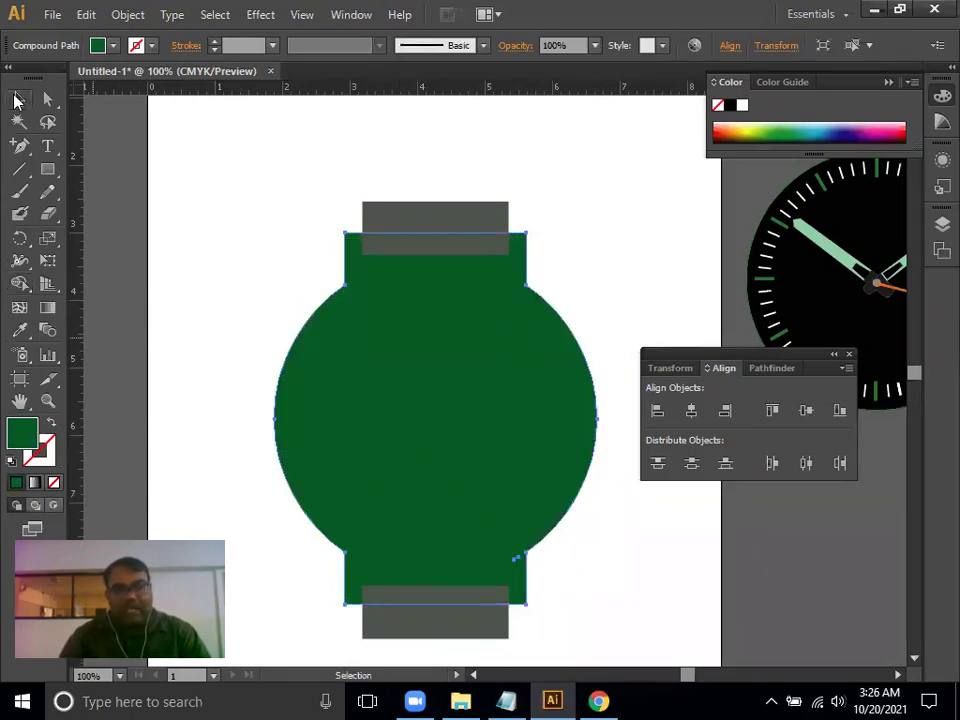
pyautogui.click(335, 178)
# Cut the top grey rectangle's area out of the top lug to form a notch
pyautogui.click(394, 225)
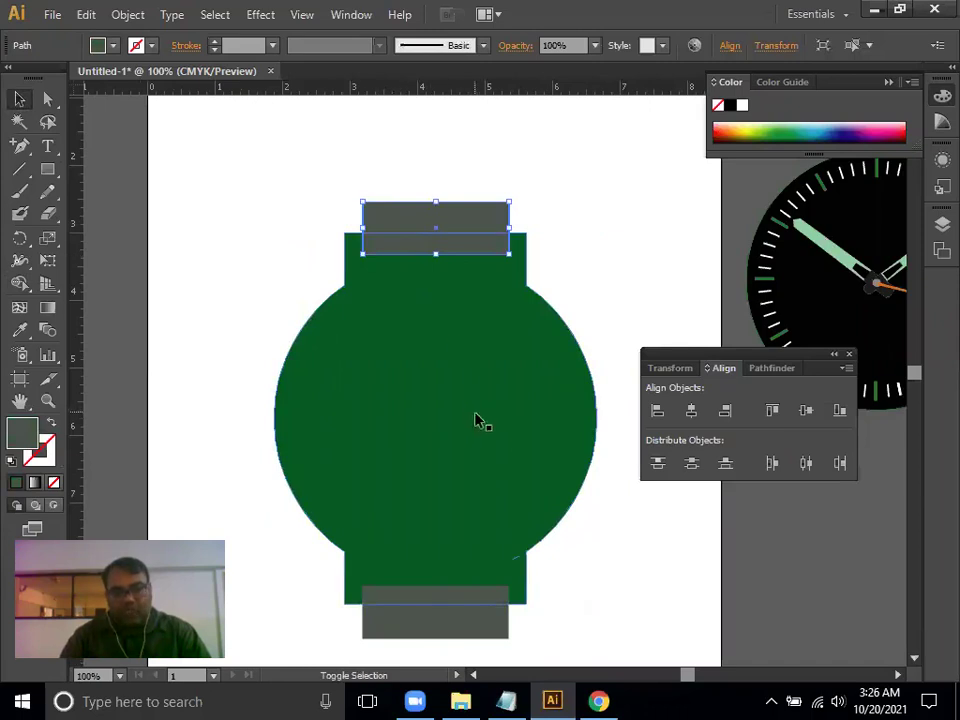
pyautogui.keyDown('shift'); pyautogui.click(403, 500); pyautogui.keyUp('shift')
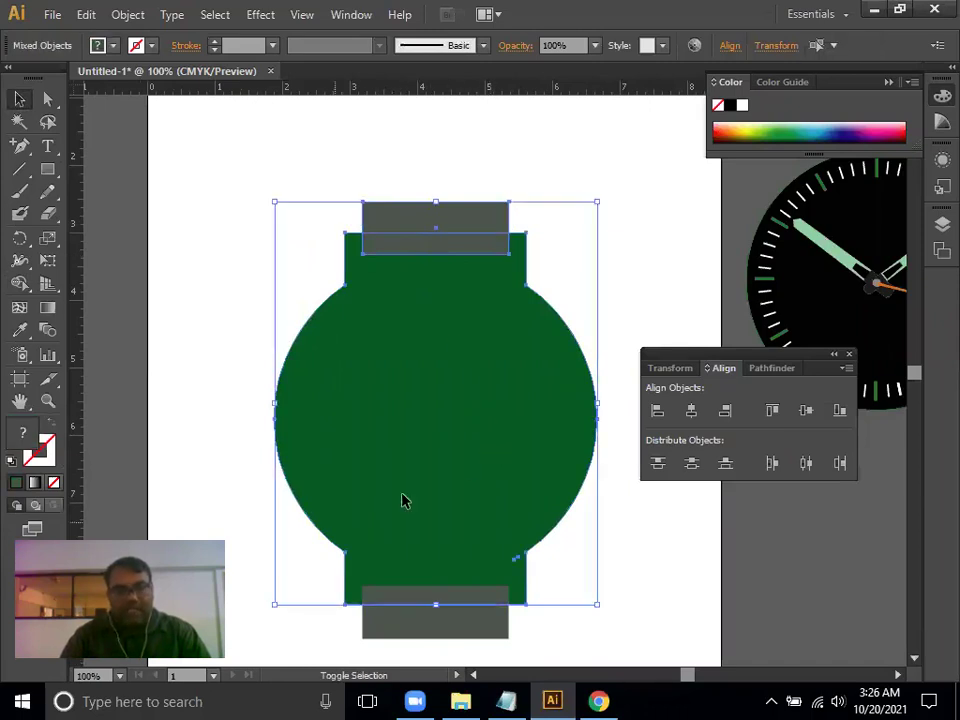
pyautogui.click(21, 285)
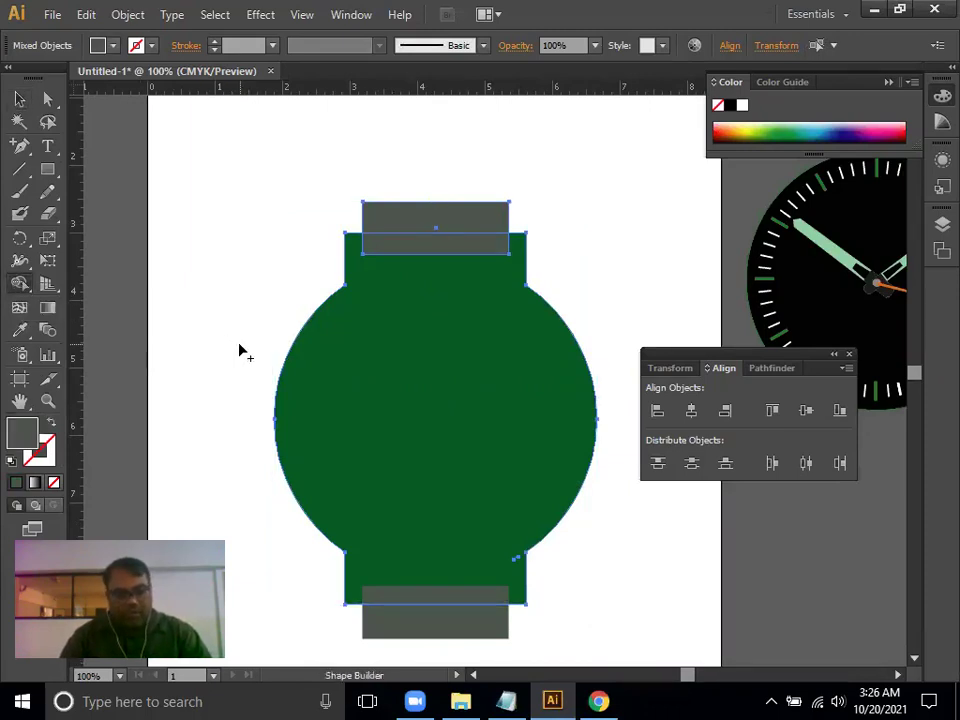
pyautogui.moveTo(410, 223); pyautogui.dragTo(408, 258)
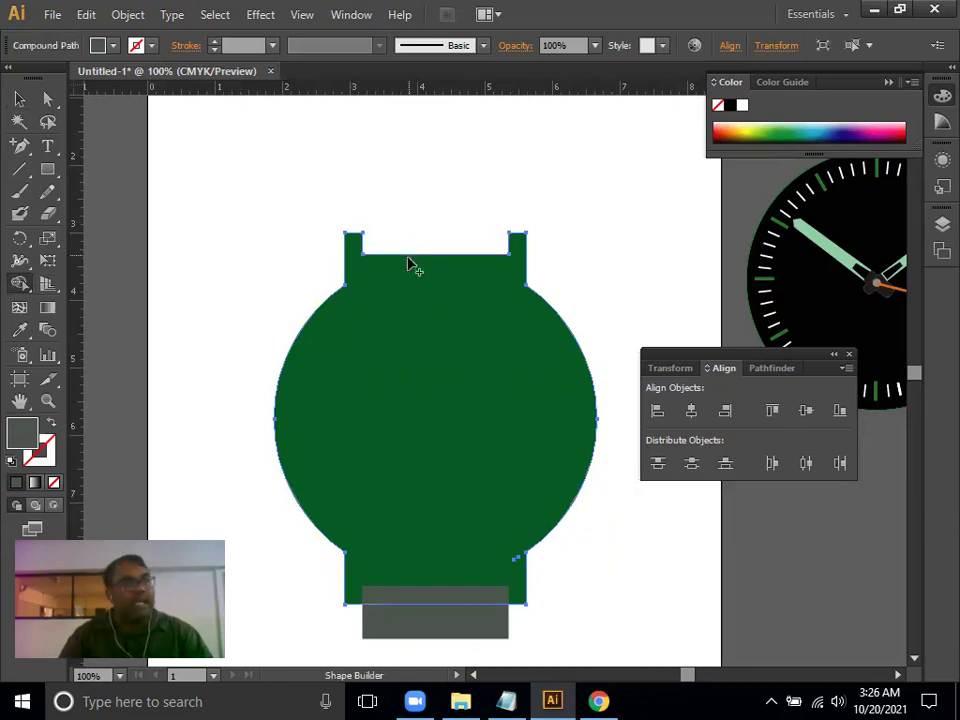
pyautogui.click(19, 98)
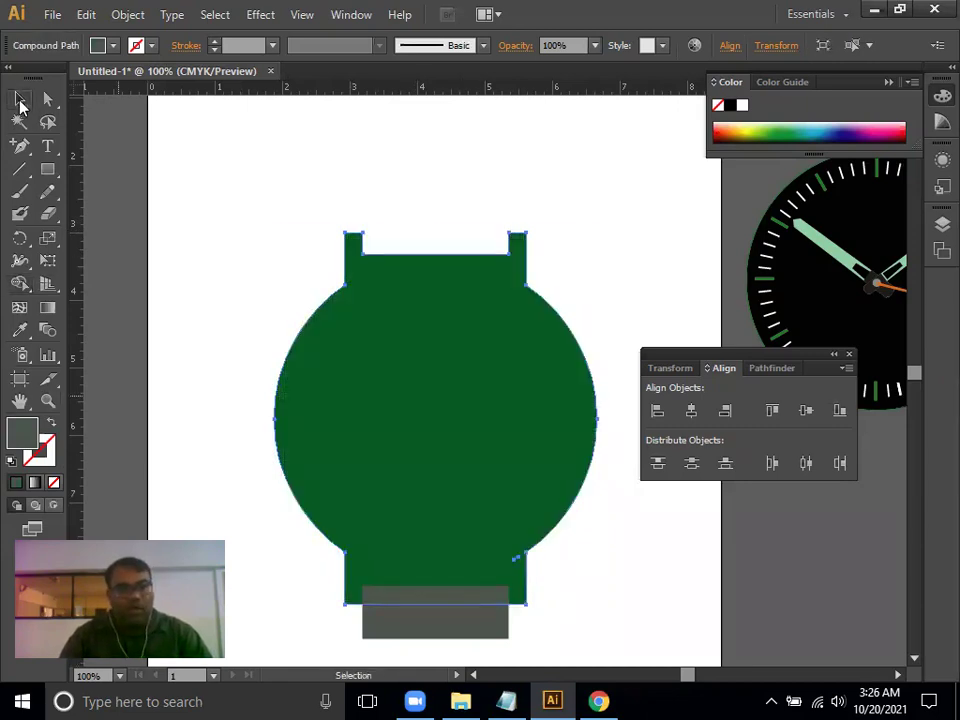
# Subtract the bottom grey rectangle from the green body to notch the bottom lug
pyautogui.click(258, 366)
pyautogui.click(497, 626)
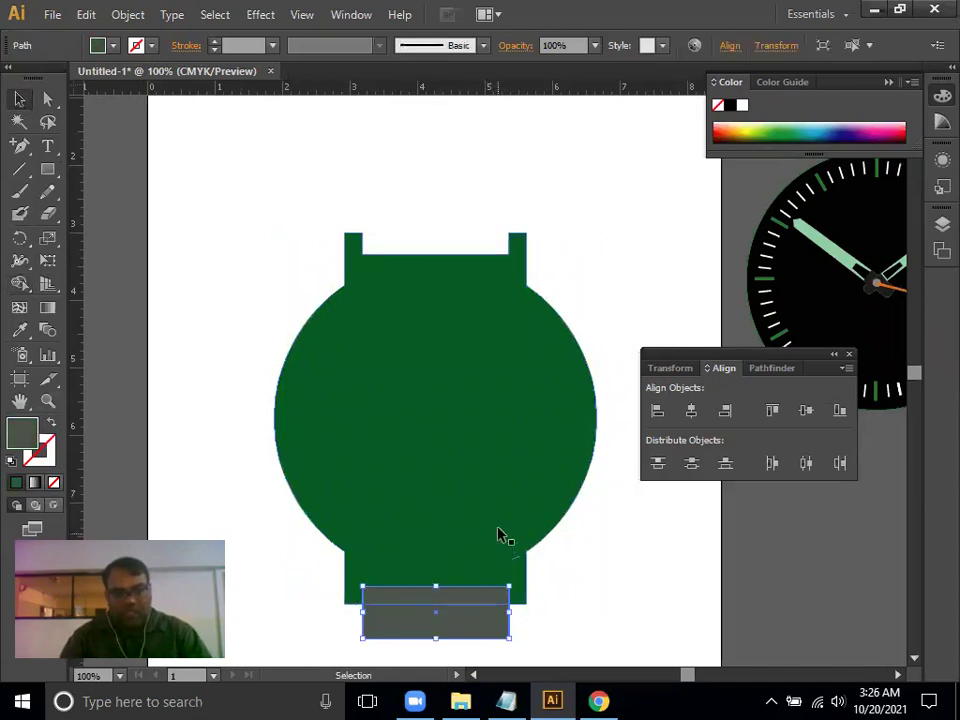
pyautogui.keyDown('shift'); pyautogui.click(478, 423); pyautogui.keyUp('shift')
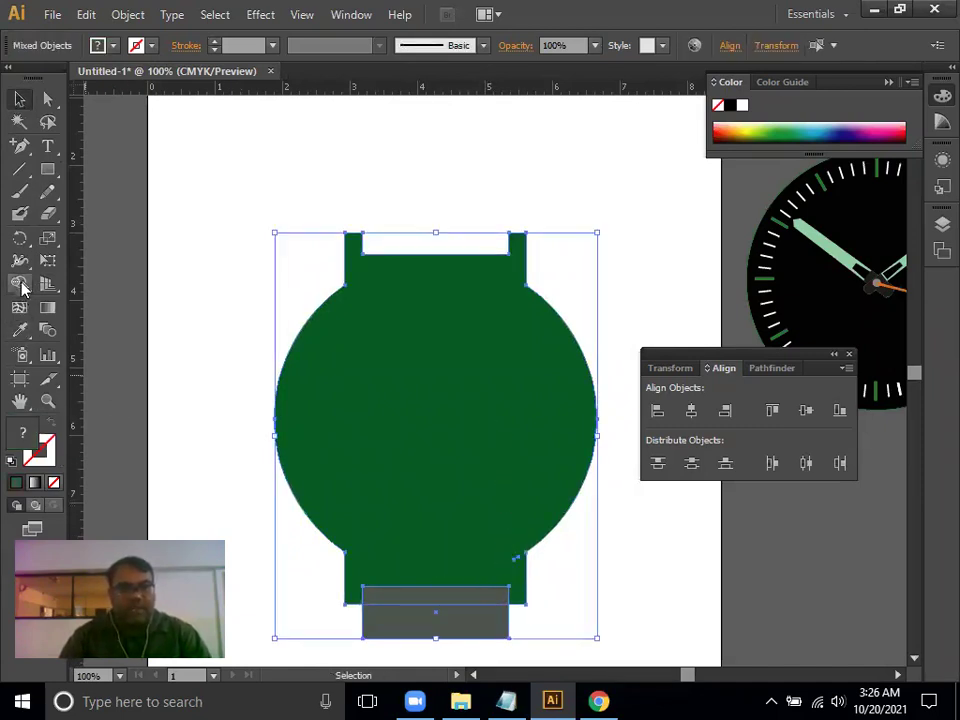
pyautogui.click(19, 283)
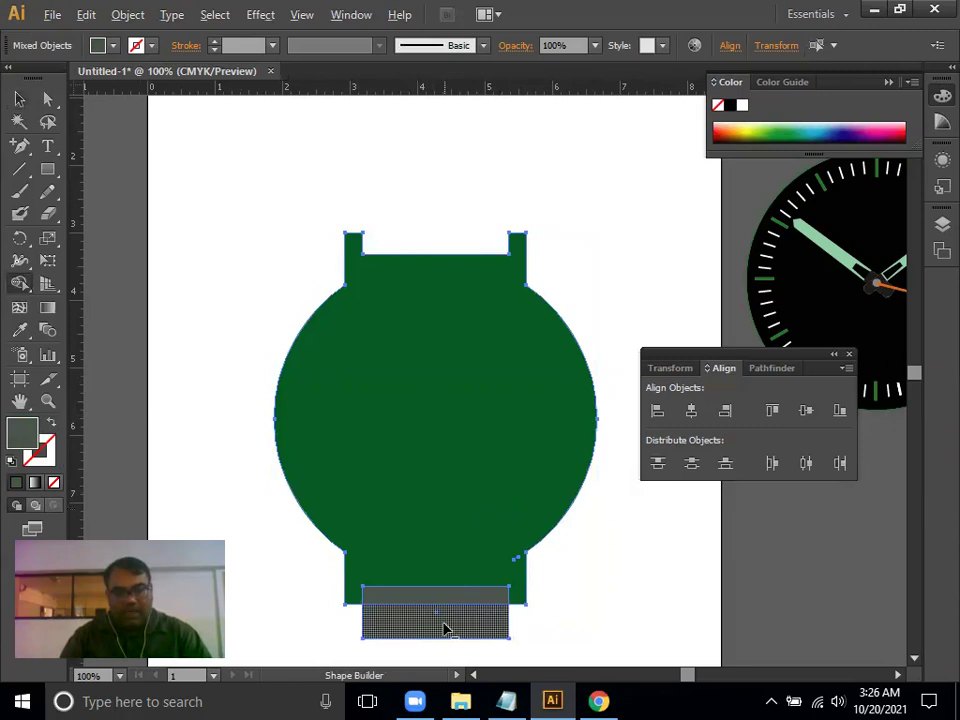
pyautogui.keyDown('alt'); pyautogui.click(449, 607); pyautogui.keyUp('alt')
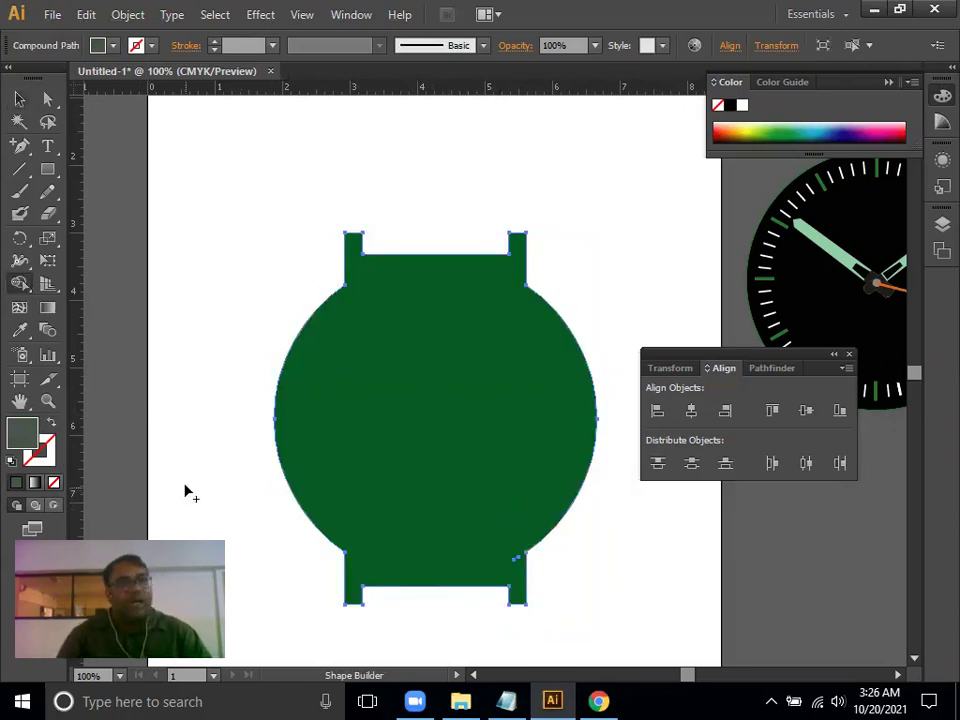
pyautogui.click(19, 98)
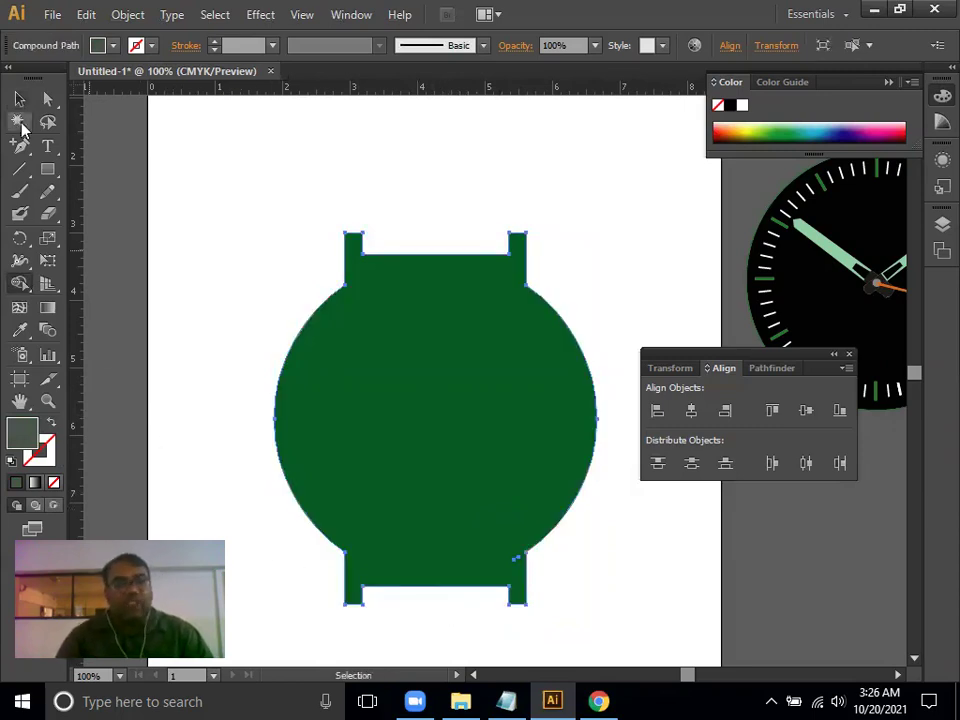
pyautogui.click(228, 232)
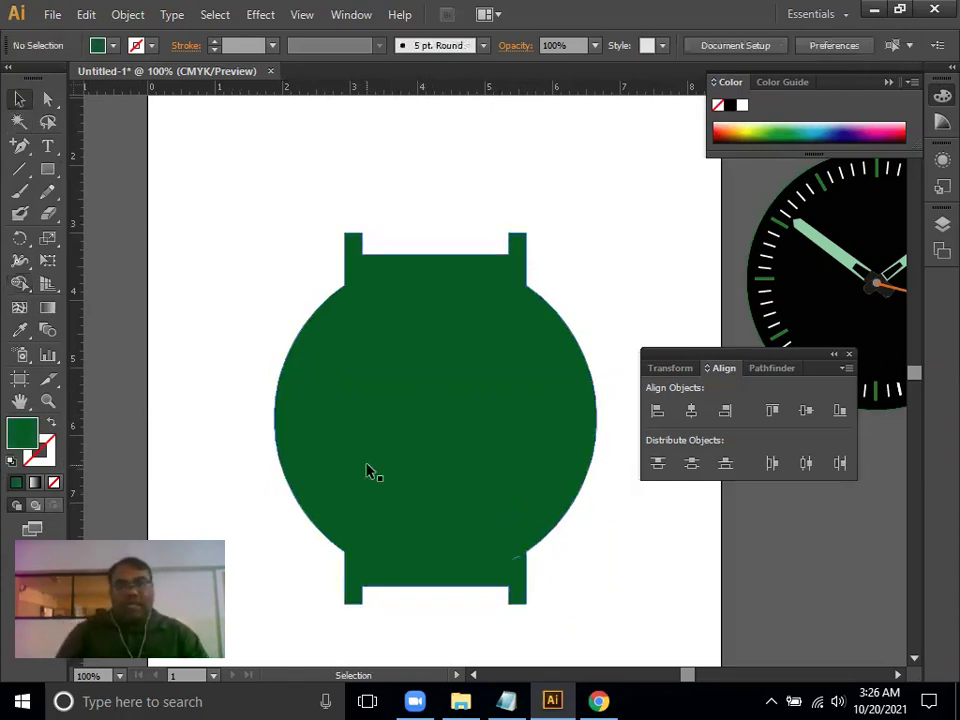
# Move the clock dial onto the case, bring it to front, and centre it
pyautogui.moveTo(814, 289); pyautogui.dragTo(381, 431)
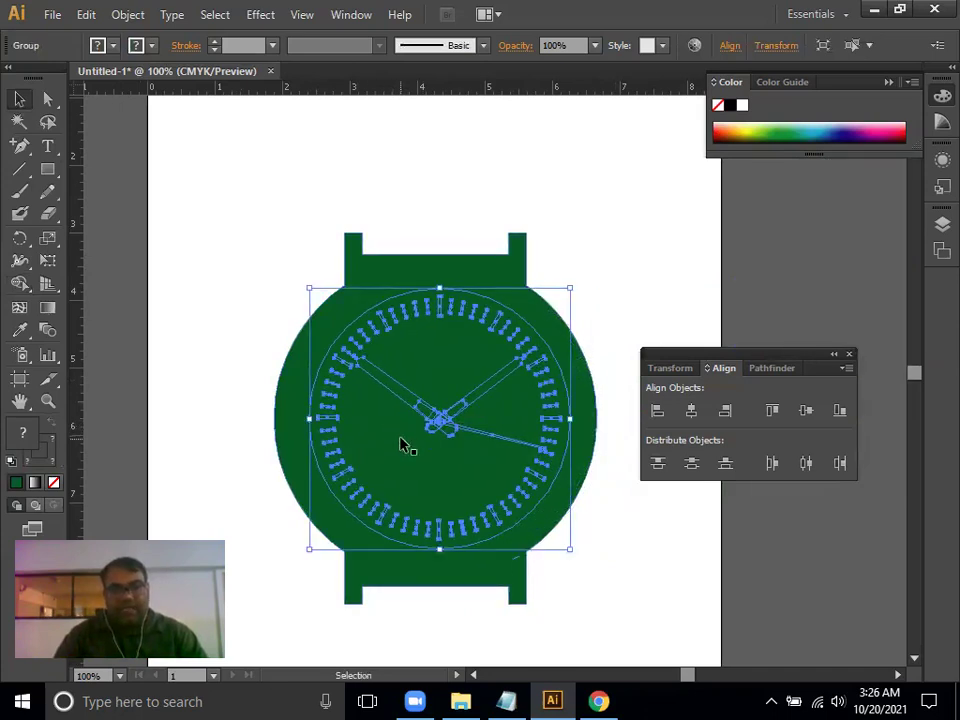
pyautogui.moveTo(534, 422); pyautogui.dragTo(540, 424)
pyautogui.press('Right')
pyautogui.press('Right')
pyautogui.press('Right')
pyautogui.press('Right')
pyautogui.press('Right')
pyautogui.press('Right')
pyautogui.press('Right')
pyautogui.press('Right')
pyautogui.press('Right')
pyautogui.press('Right')
pyautogui.press('Right')
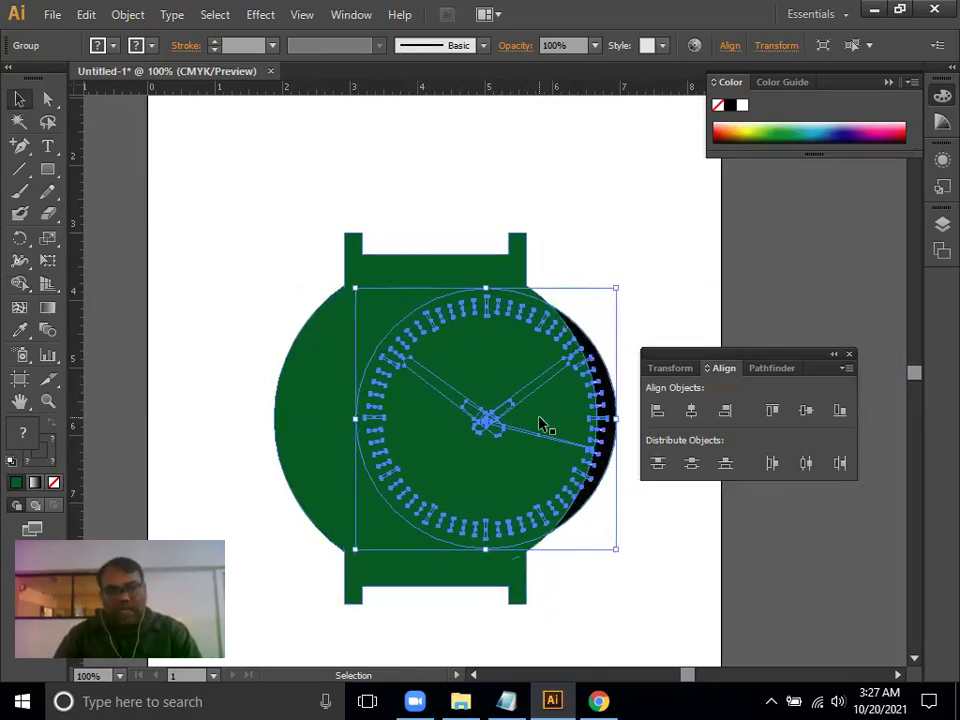
pyautogui.press('Right')
pyautogui.press('Right')
pyautogui.rightClick(614, 381)
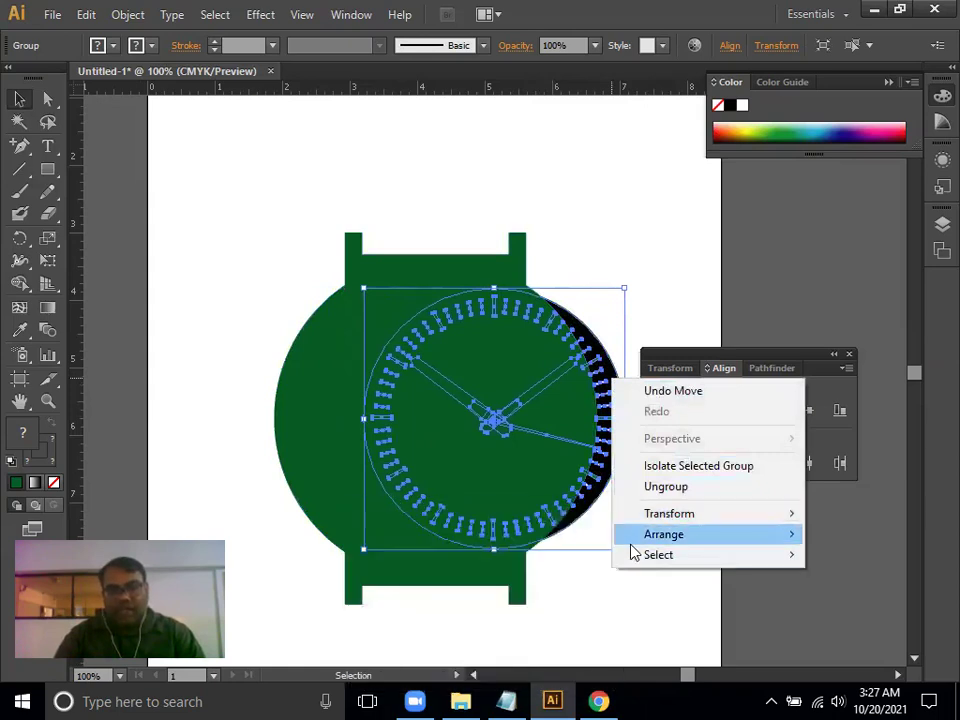
pyautogui.moveTo(664, 534)
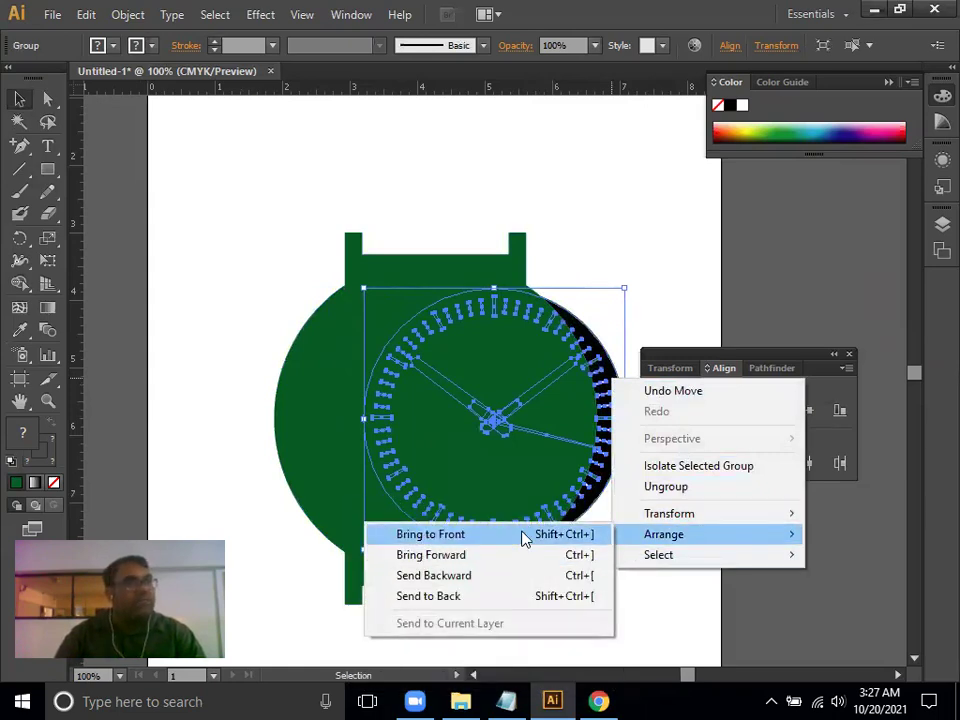
pyautogui.click(524, 538)
pyautogui.moveTo(560, 422)
pyautogui.mouseDown()
pyautogui.moveTo(495, 422)
pyautogui.moveTo(548, 422)
pyautogui.mouseUp()
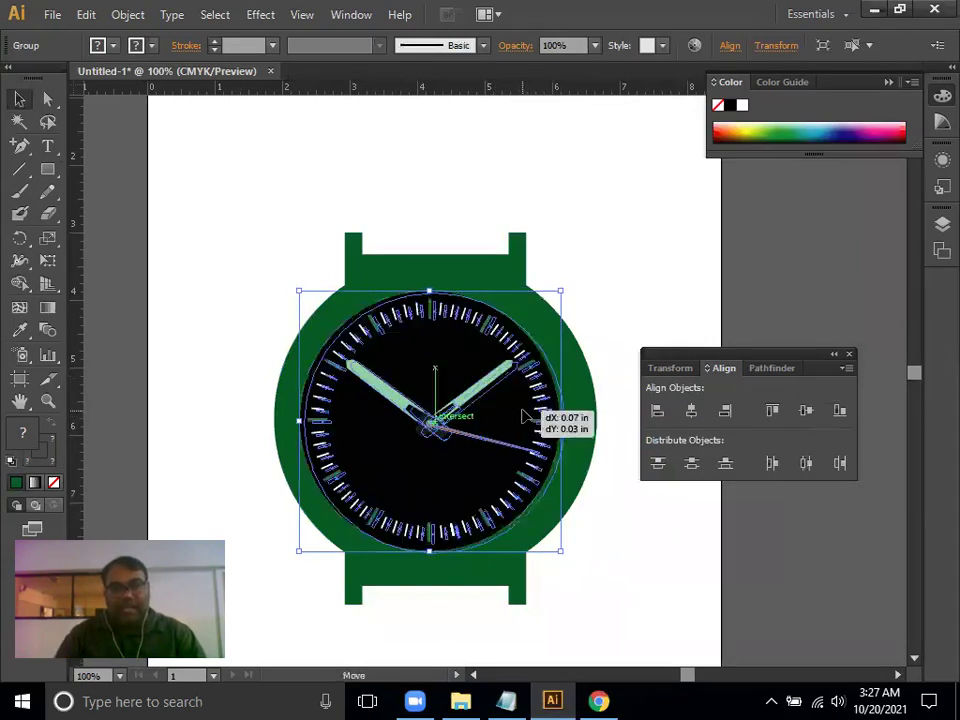
# Resize the green case around the dial to 4.45 in wide by 5 in tall
pyautogui.click(590, 422)
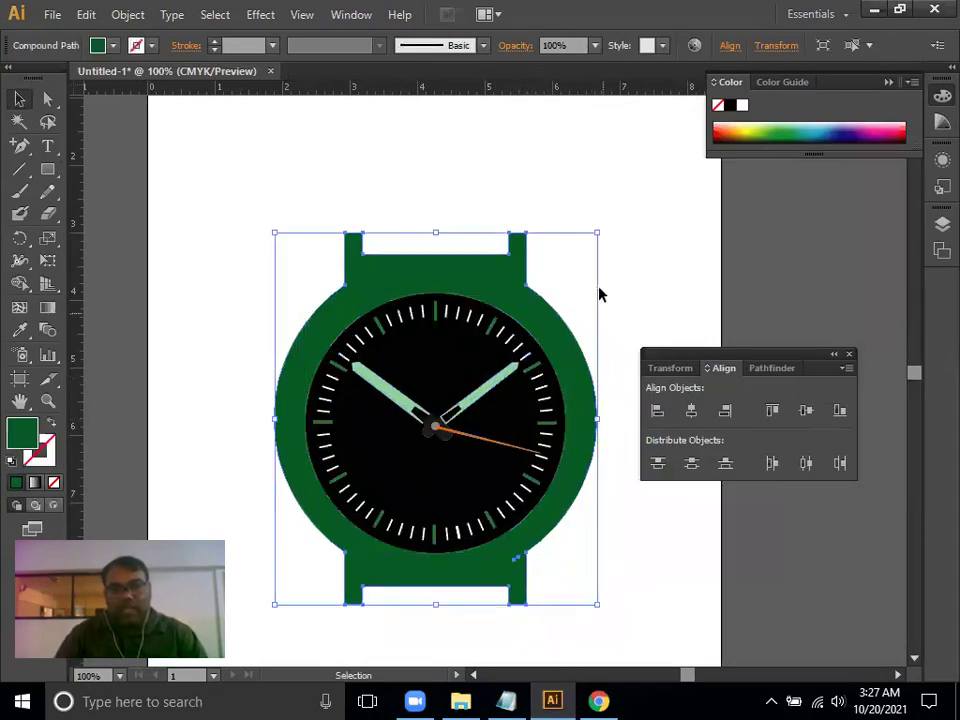
pyautogui.moveTo(599, 231); pyautogui.dragTo(590, 242)
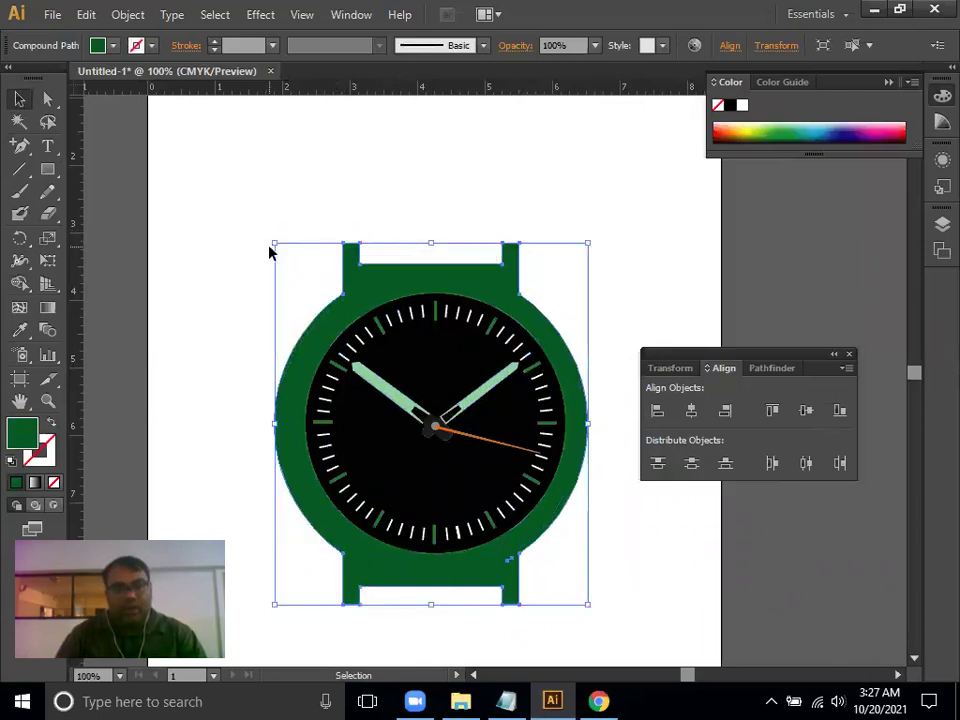
pyautogui.moveTo(270, 243); pyautogui.dragTo(287, 242)
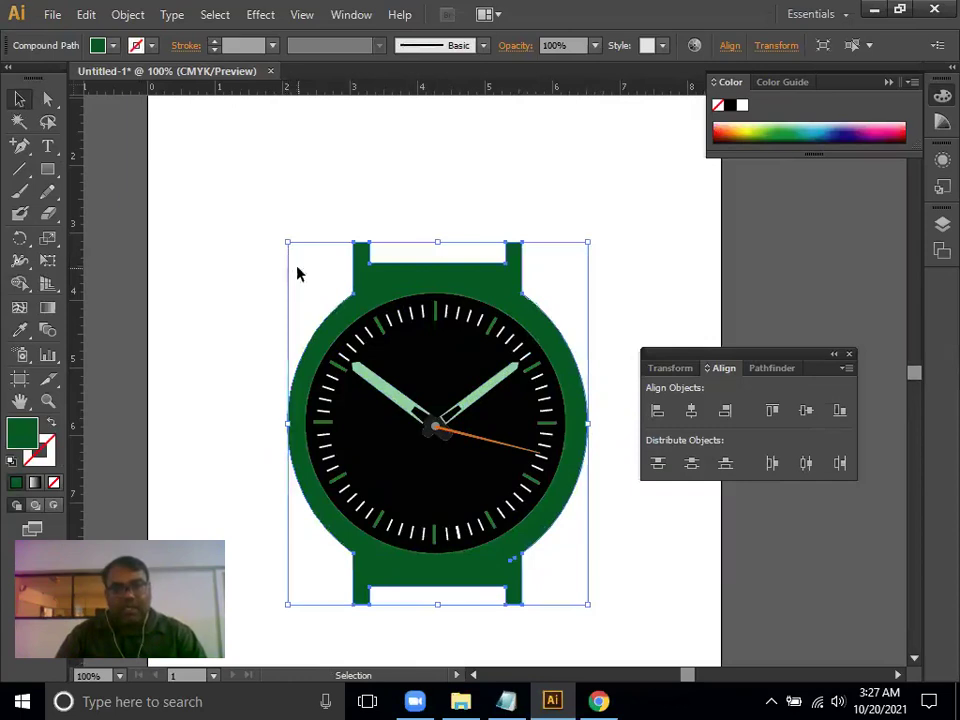
pyautogui.moveTo(437, 604); pyautogui.dragTo(437, 590)
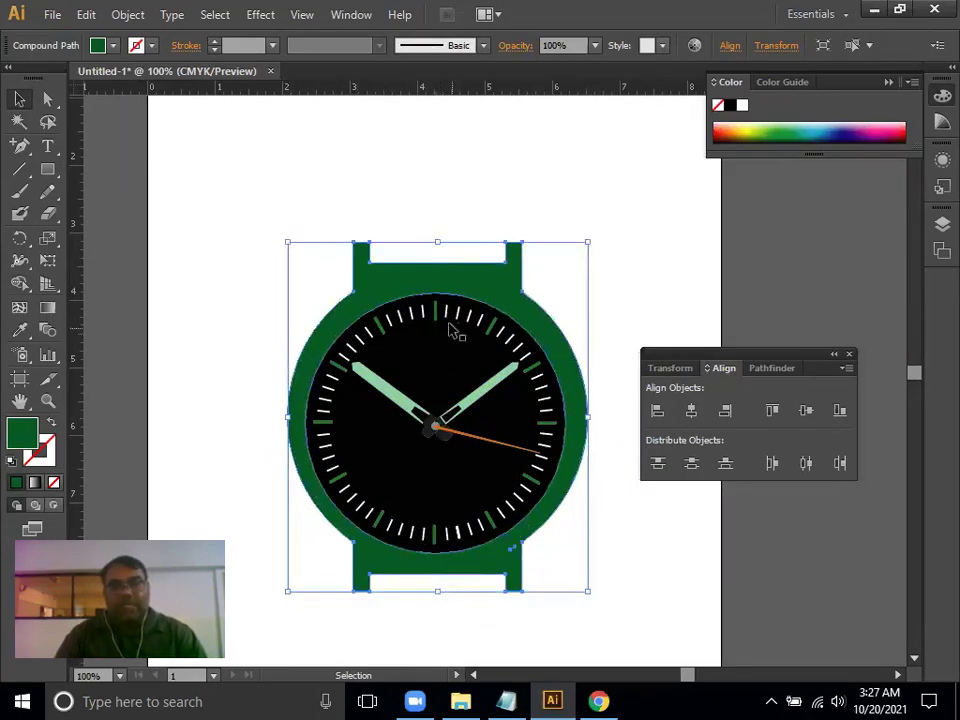
pyautogui.moveTo(436, 243); pyautogui.dragTo(439, 254)
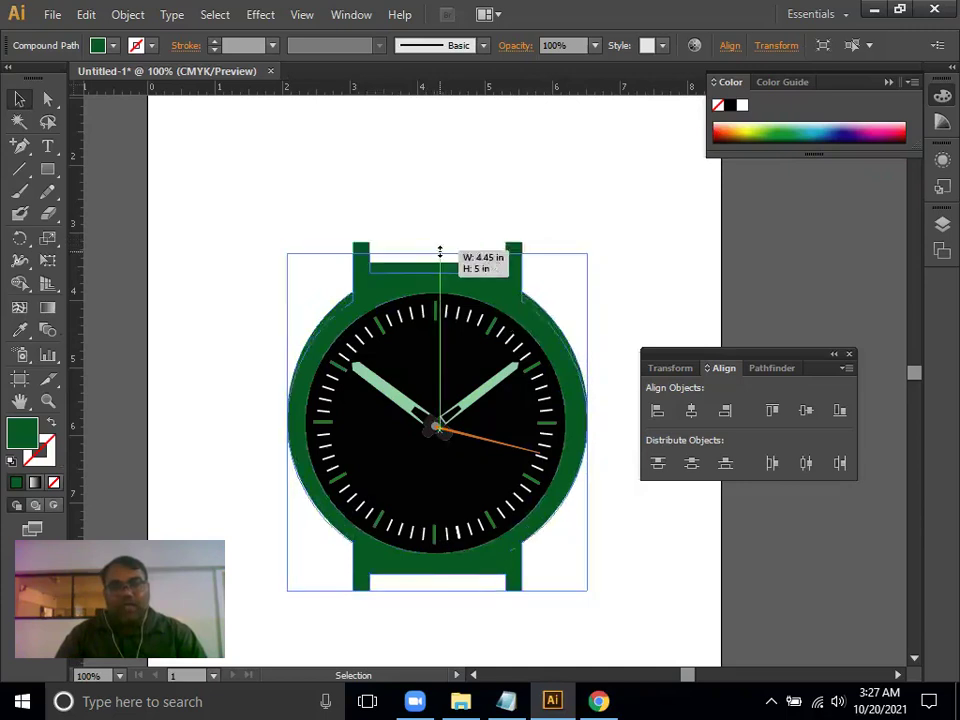
pyautogui.click(431, 199)
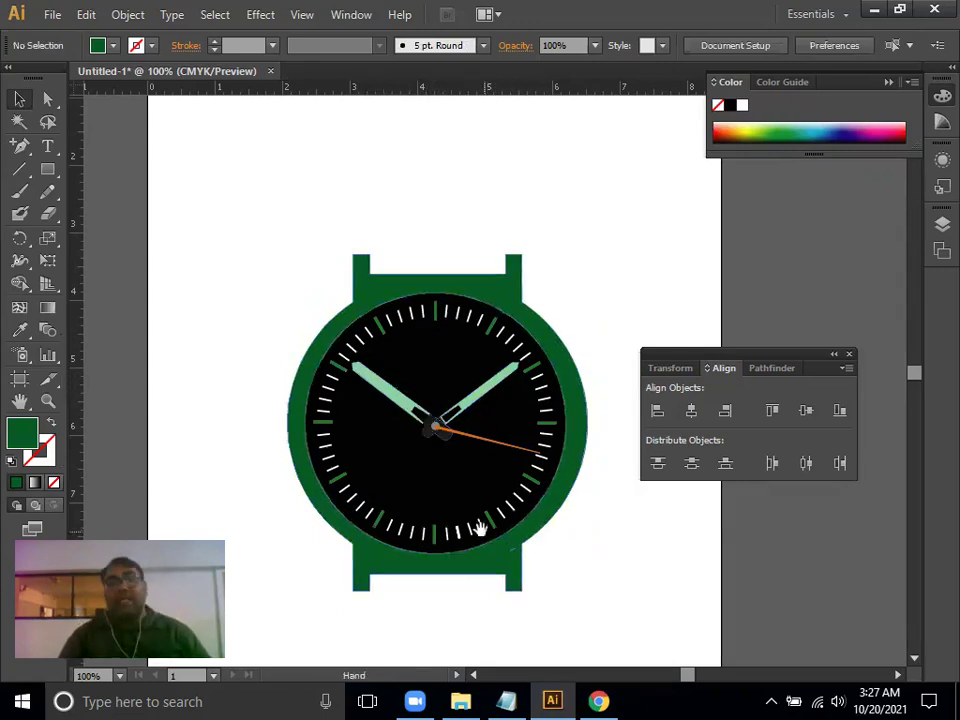
# Pan down and zoom in to 200% on the case's lower lugs
pyautogui.moveTo(476, 527); pyautogui.dragTo(491, 470)
pyautogui.moveTo(492, 385); pyautogui.dragTo(489, 493)
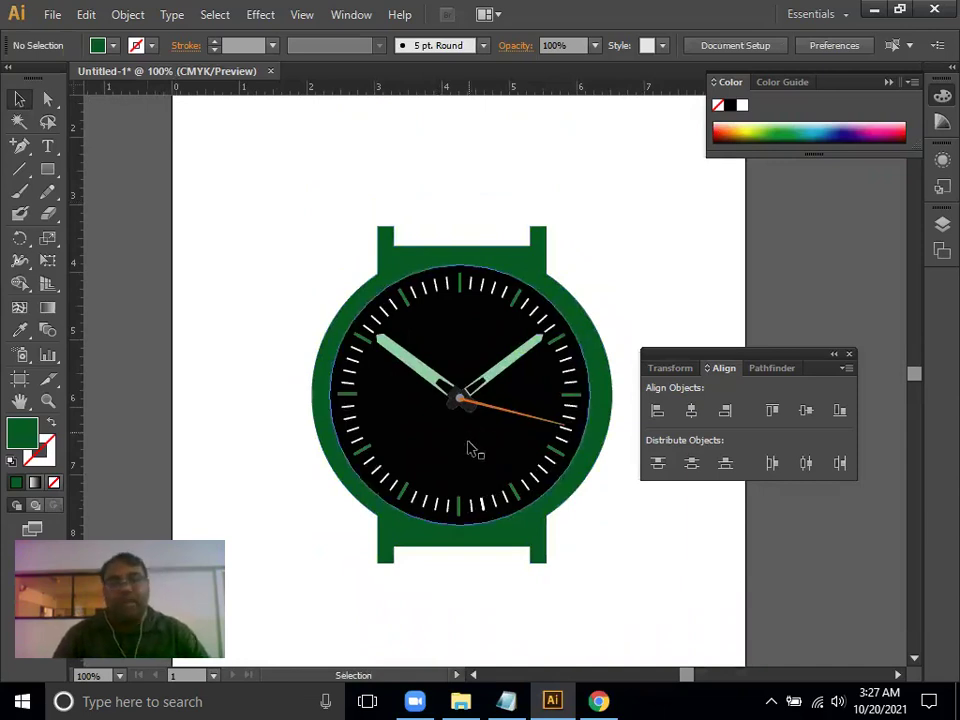
pyautogui.moveTo(473, 456); pyautogui.dragTo(473, 350)
pyautogui.scroll(-3, 476, 484)
pyautogui.scroll(-2, 474, 433)
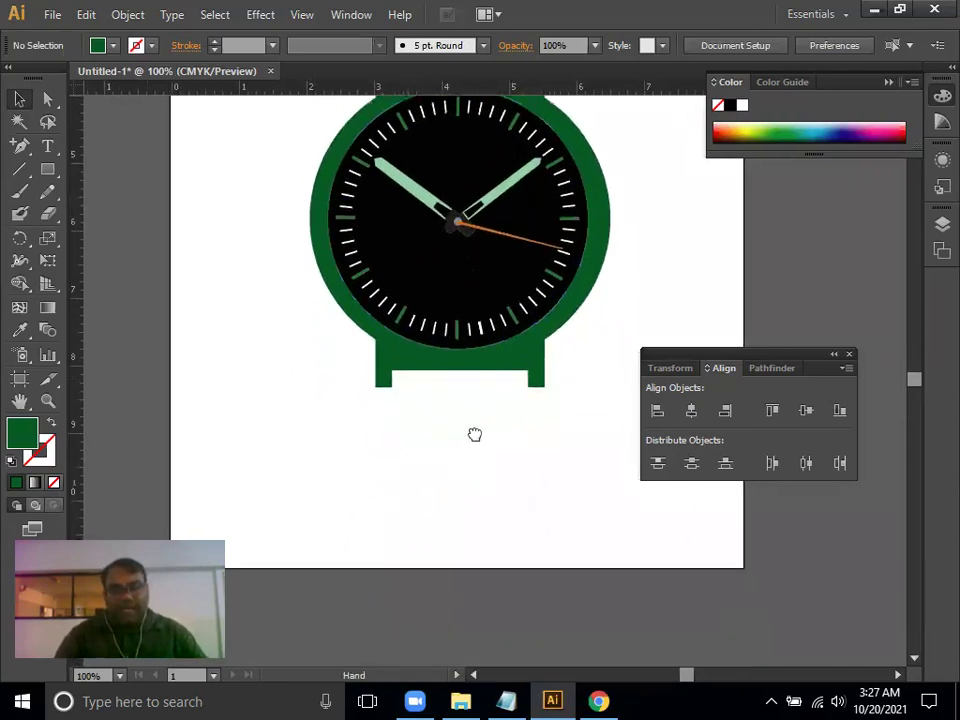
pyautogui.hotkey('ctrl', '+')
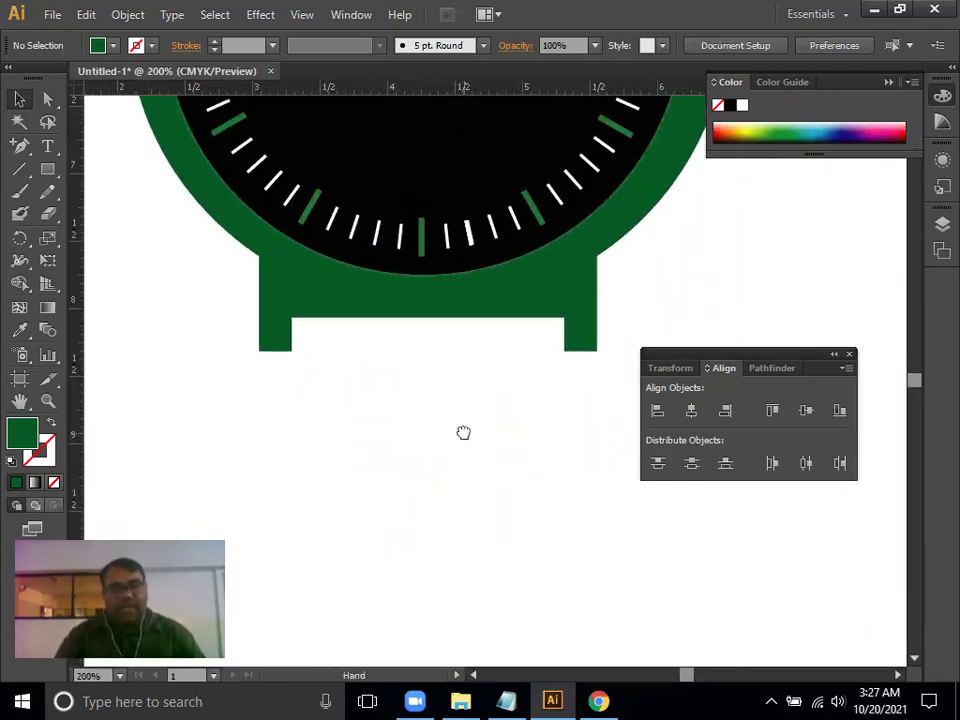
# Draw a green strap about 1.98 in wide down from the bottom notch, then zoom out
pyautogui.click(48, 172)
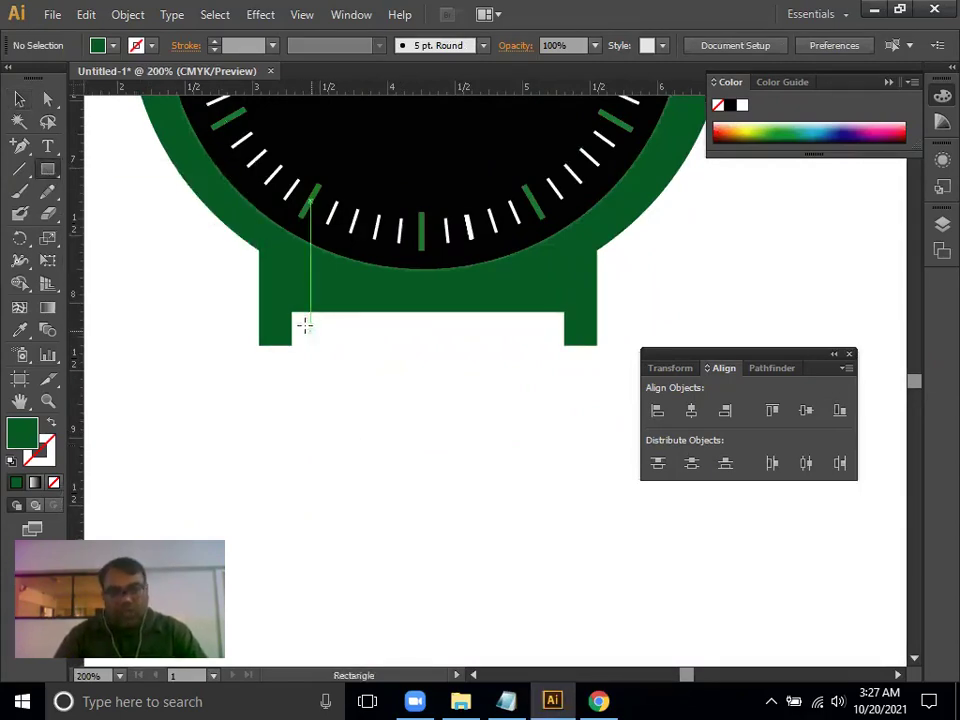
pyautogui.moveTo(298, 312)
pyautogui.mouseDown()
pyautogui.moveTo(562, 605)
pyautogui.moveTo(554, 630)
pyautogui.mouseUp()
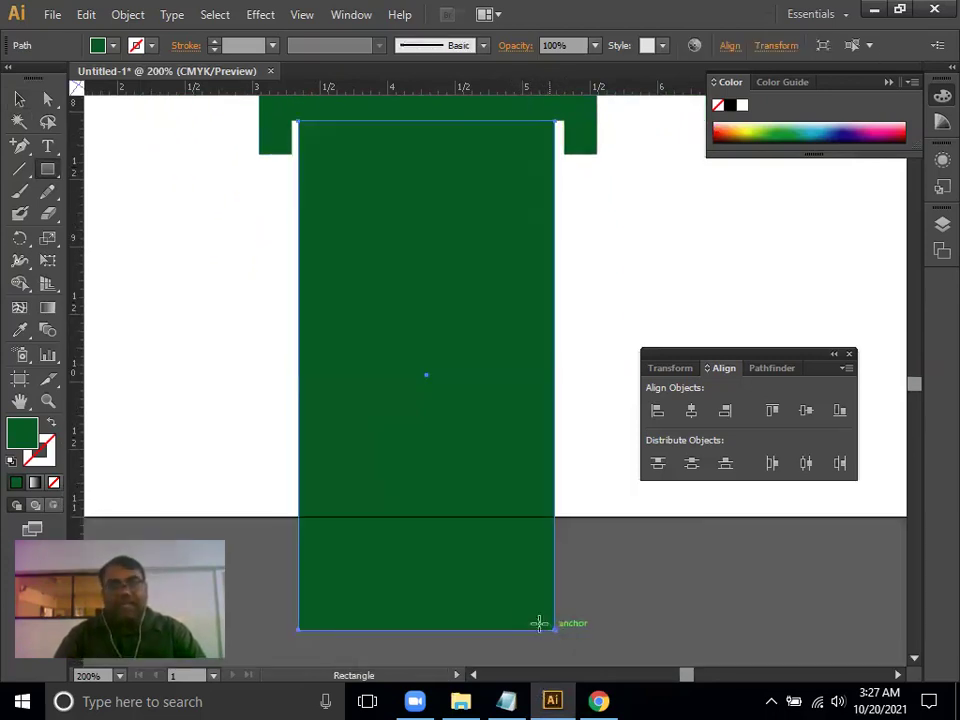
pyautogui.click(19, 98)
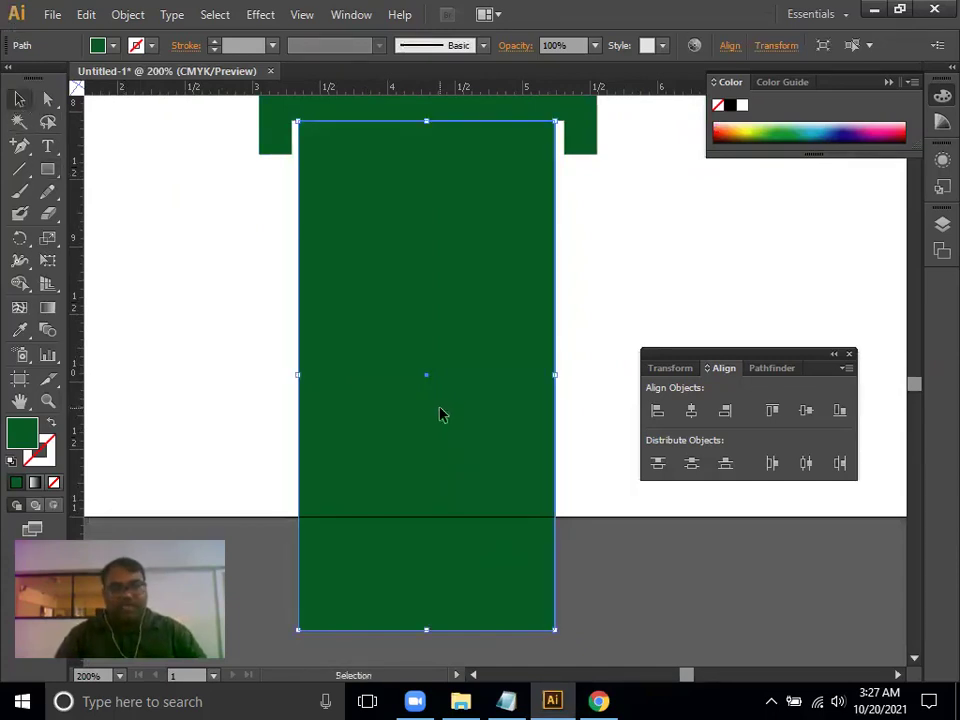
pyautogui.press('Down')
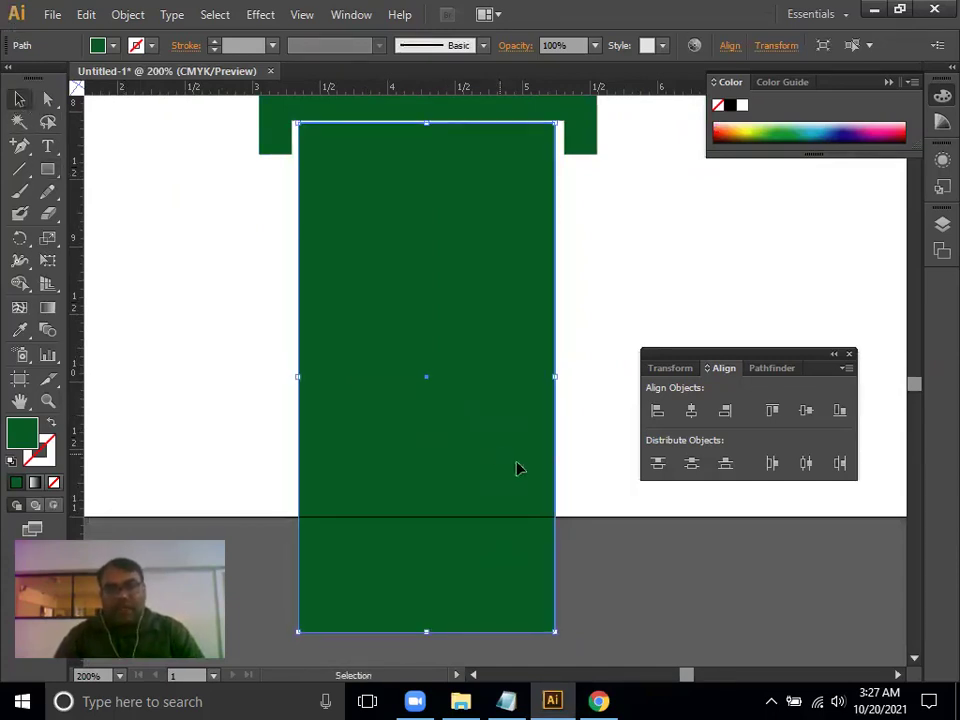
pyautogui.moveTo(555, 376); pyautogui.dragTo(556, 379)
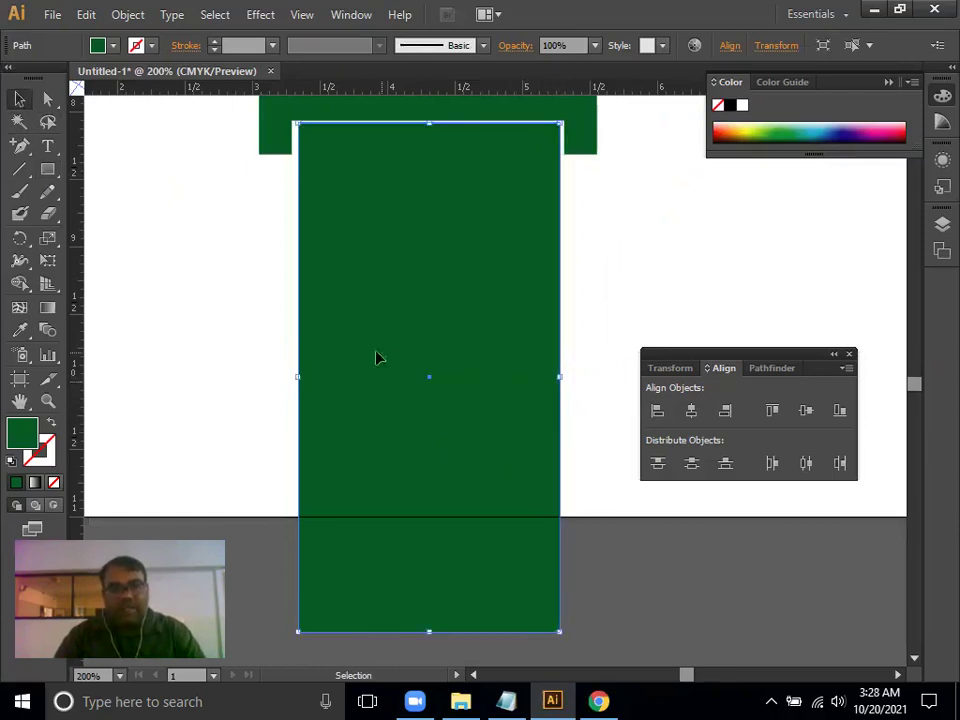
pyautogui.moveTo(299, 377); pyautogui.dragTo(298, 378)
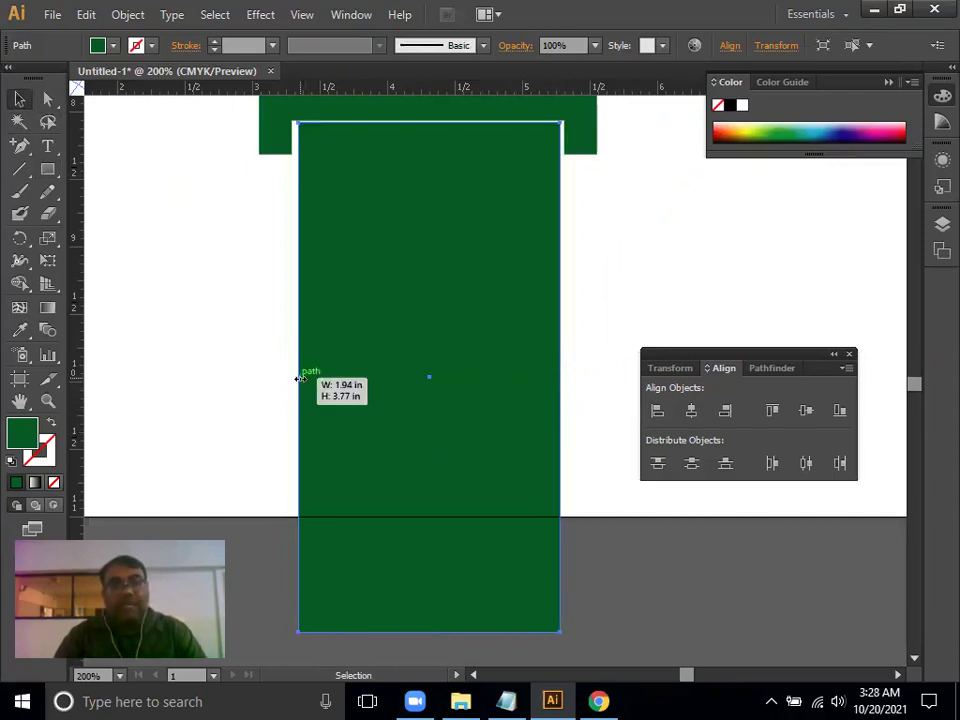
pyautogui.click(609, 324)
pyautogui.hotkey('ctrl', '-')
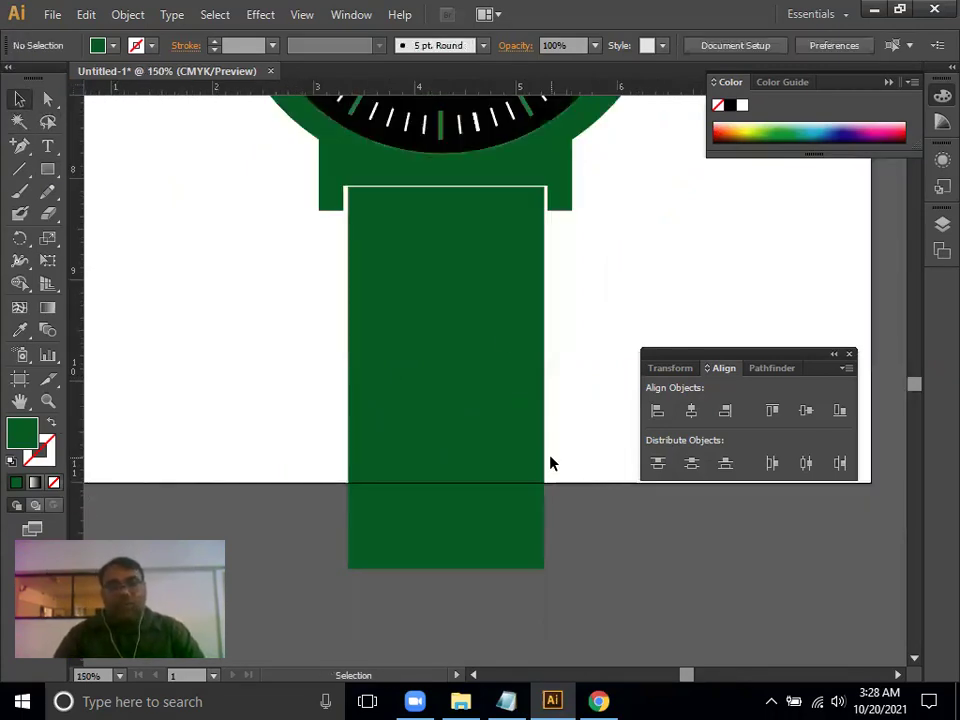
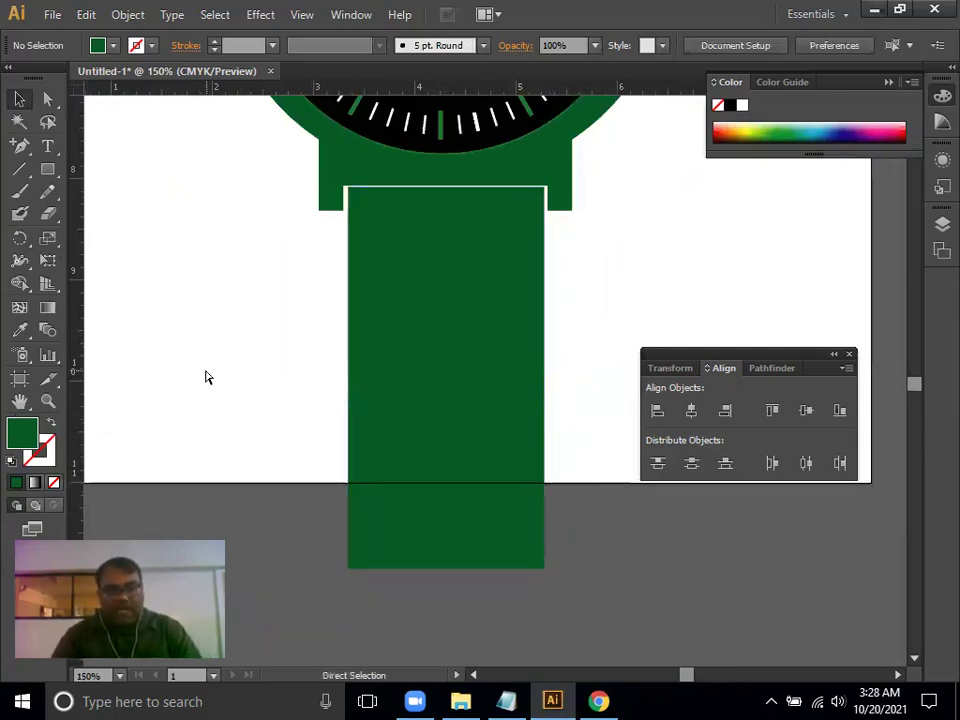
# Drag the artboard's bottom edge down to about 12.5 in so the whole strap fits
pyautogui.hotkey('ctrl', '-')
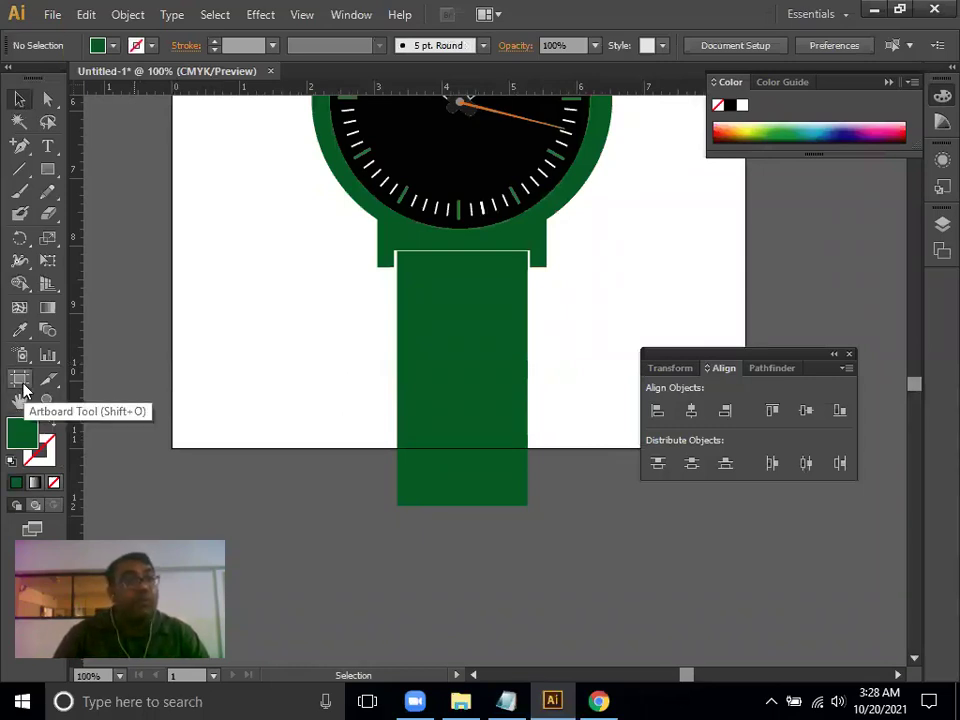
pyautogui.click(22, 386)
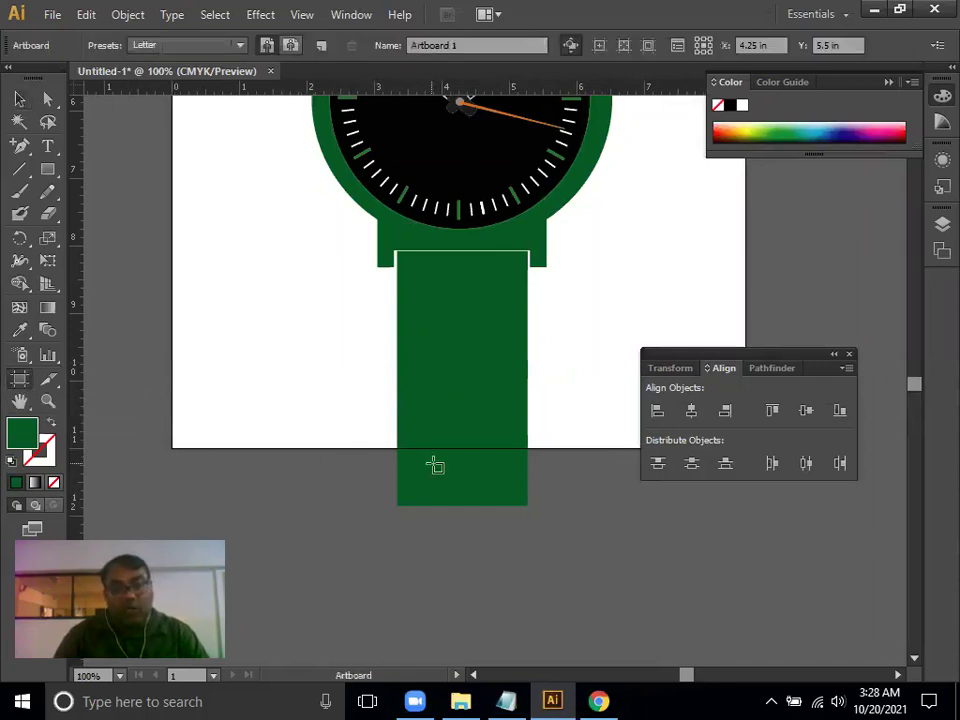
pyautogui.moveTo(459, 449); pyautogui.dragTo(459, 664)
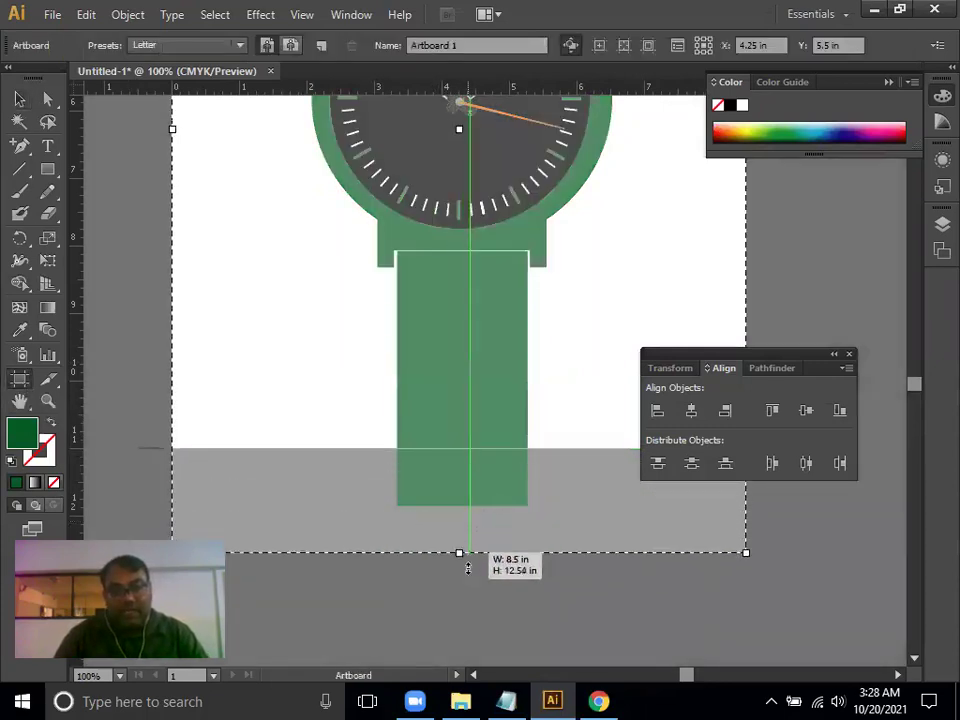
pyautogui.click(19, 99)
# Check the strap's lower end and glance at the Chrome watch reference images
pyautogui.click(492, 406)
pyautogui.moveTo(507, 497)
pyautogui.mouseDown()
pyautogui.moveTo(496, 394)
pyautogui.moveTo(452, 524)
pyautogui.mouseUp()
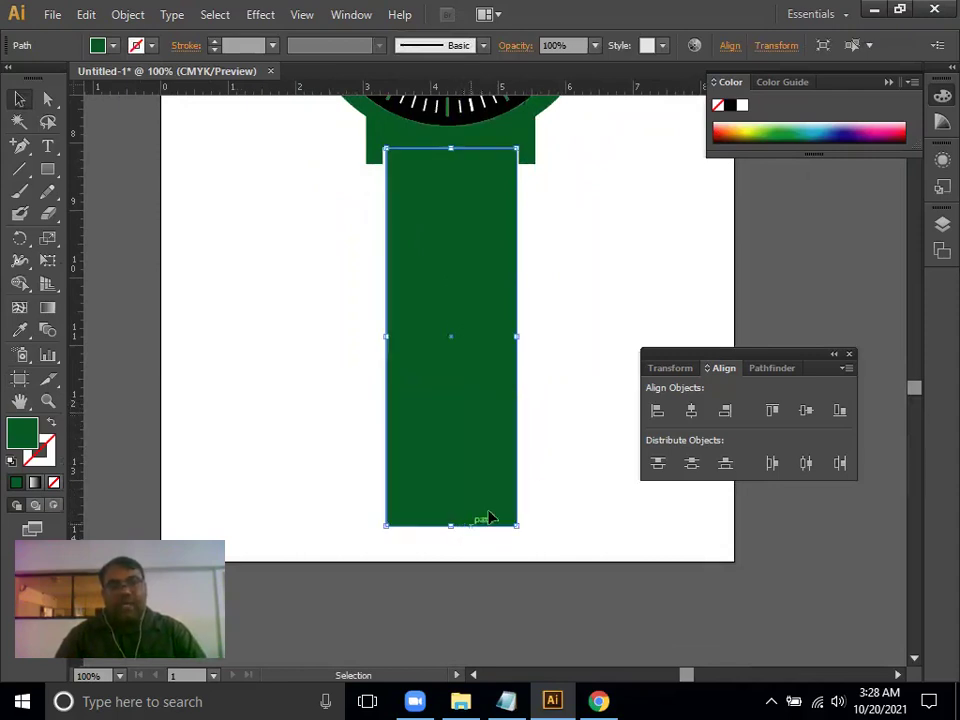
pyautogui.click(557, 410)
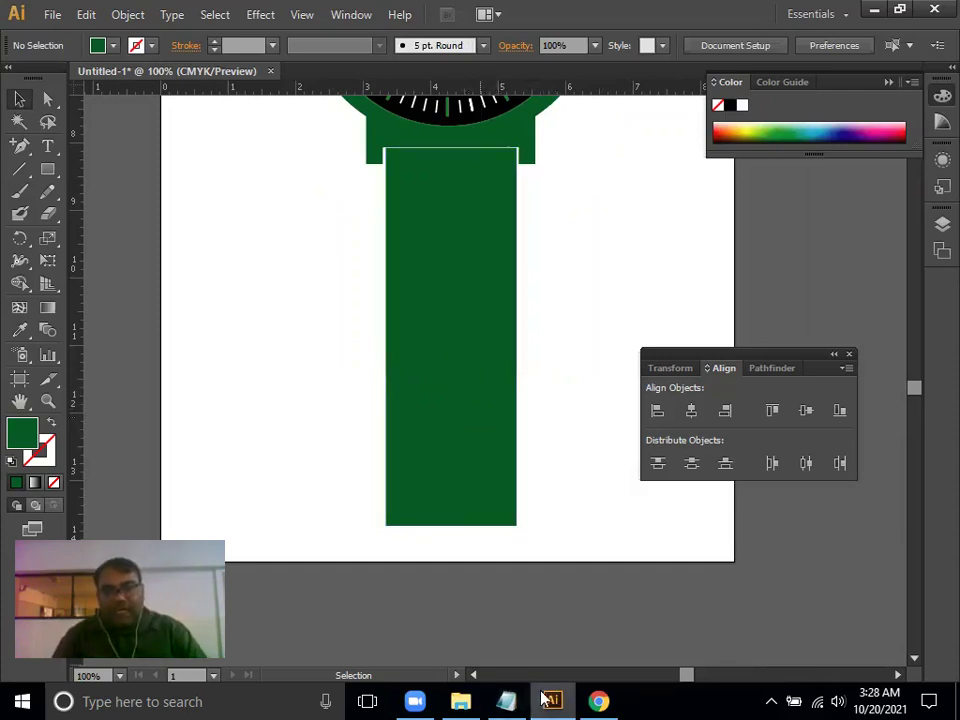
pyautogui.click(598, 701)
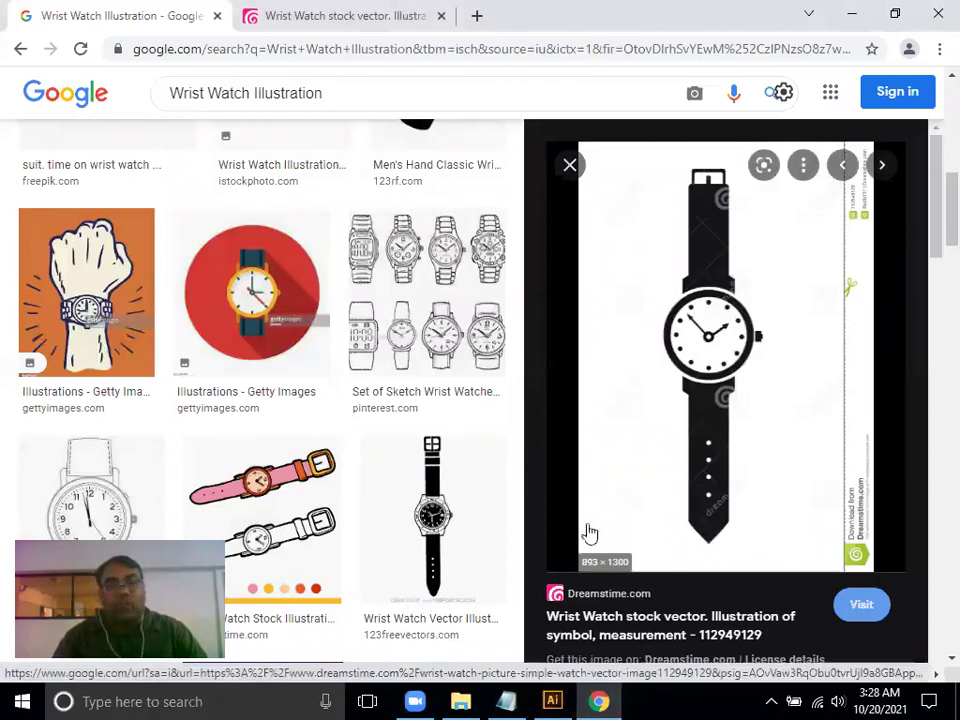
pyautogui.click(556, 700)
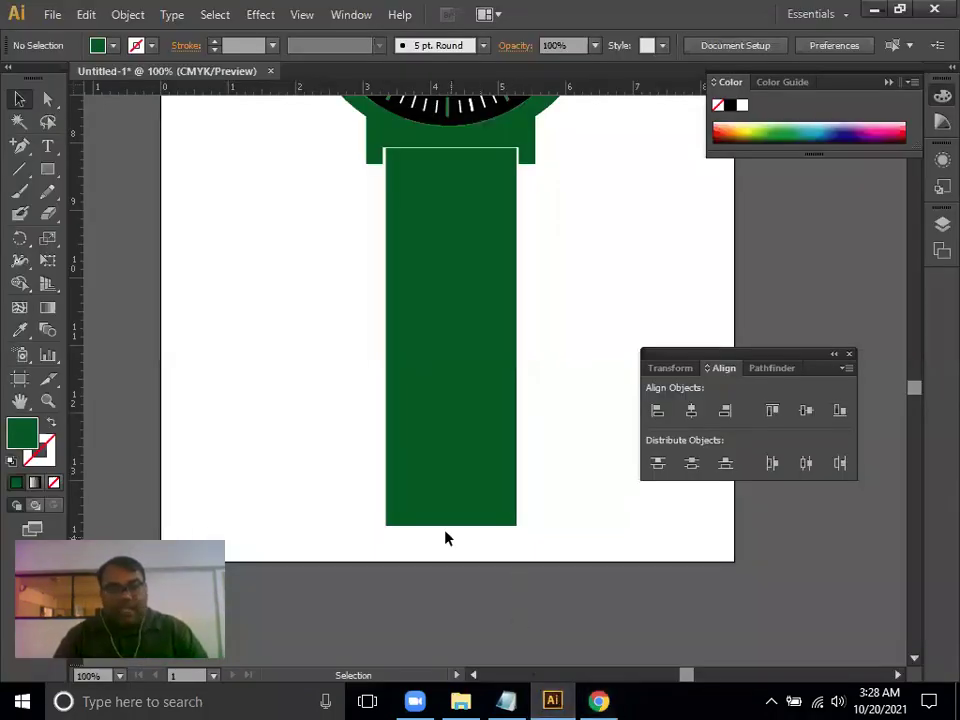
# Pull two horizontal guides from the ruler onto the lower strap and show the guides
pyautogui.moveTo(440, 87)
pyautogui.mouseDown()
pyautogui.moveTo(445, 463)
pyautogui.moveTo(445, 449)
pyautogui.moveTo(450, 456)
pyautogui.mouseUp()
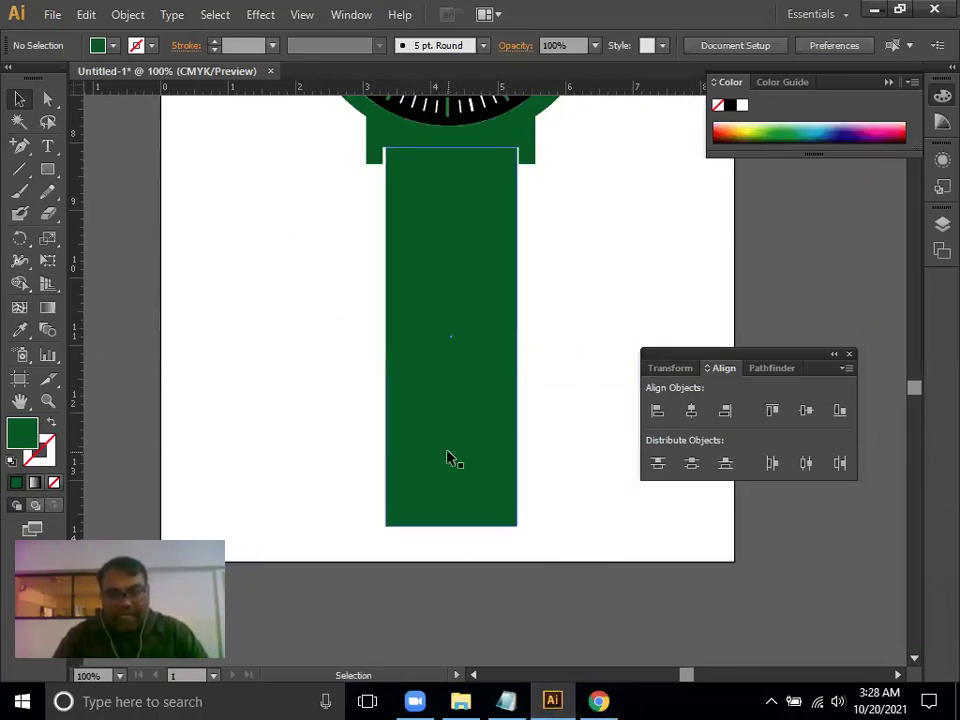
pyautogui.moveTo(435, 80); pyautogui.dragTo(463, 470)
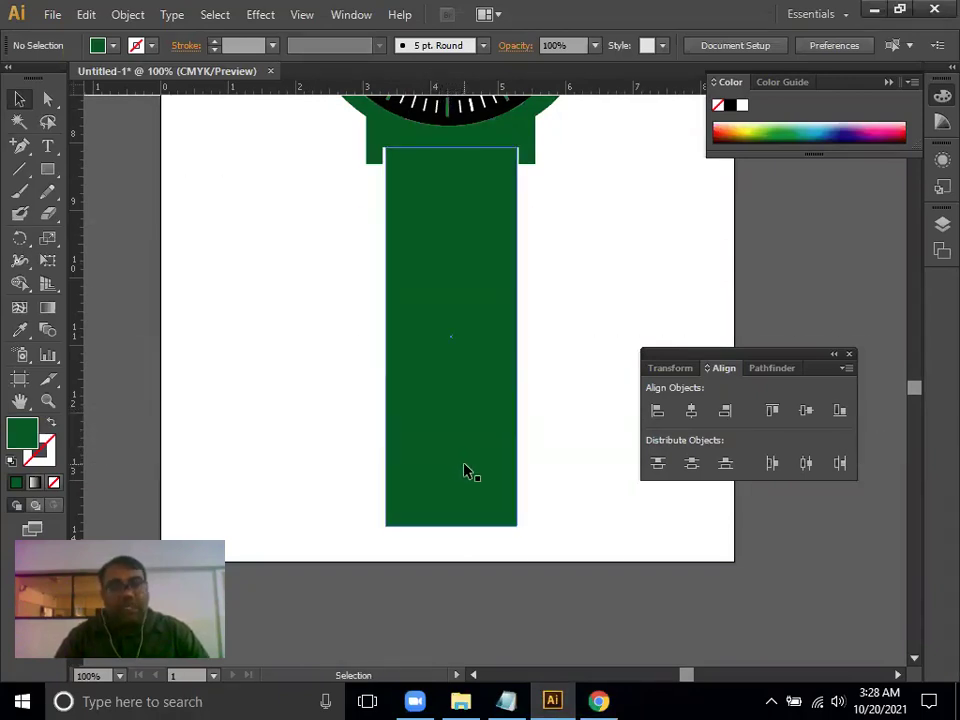
pyautogui.hotkey('ctrl', ';')
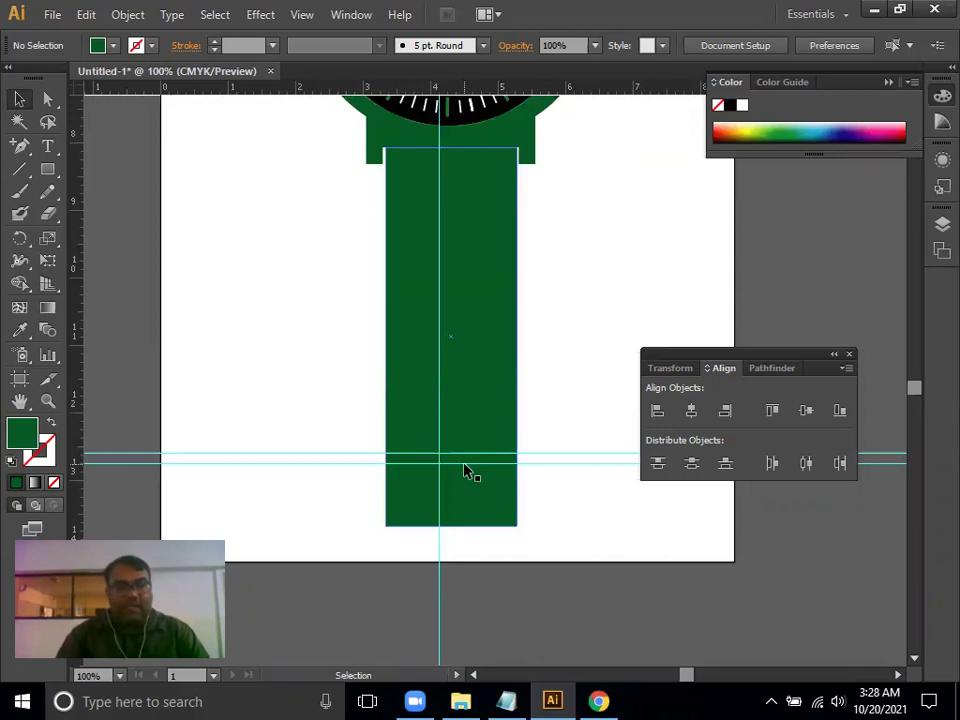
pyautogui.click(465, 471)
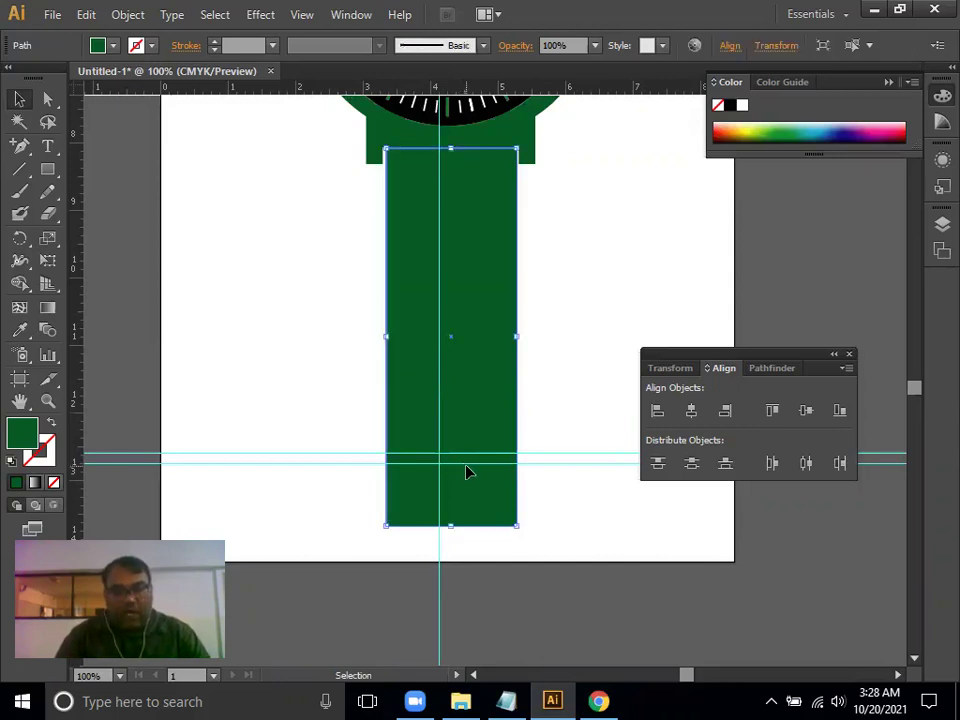
pyautogui.click(222, 470)
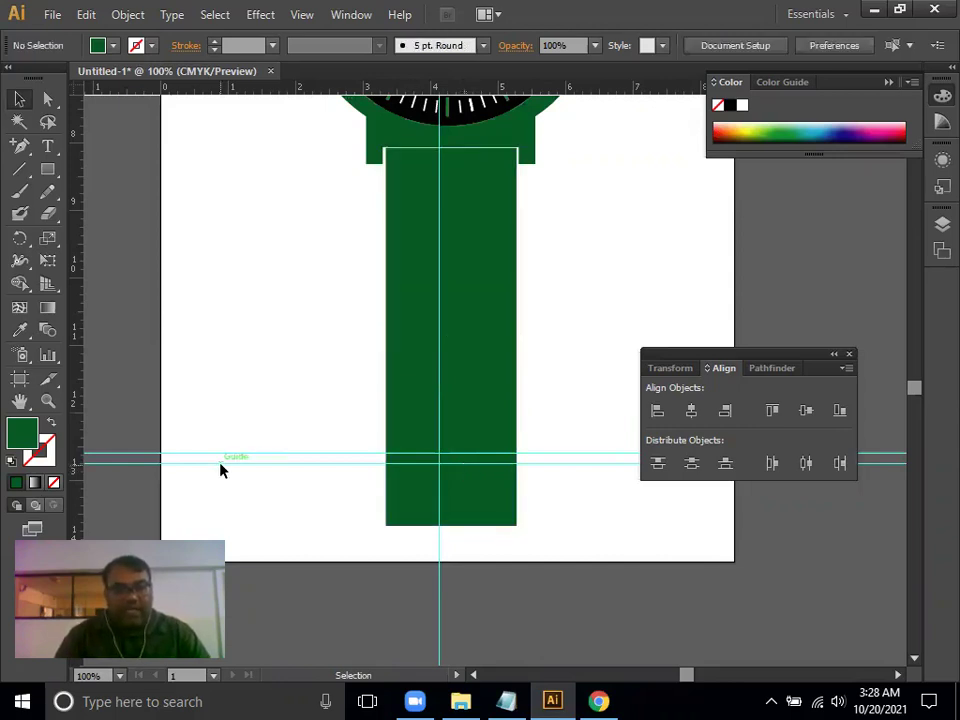
pyautogui.rightClick(222, 470)
pyautogui.click(268, 398)
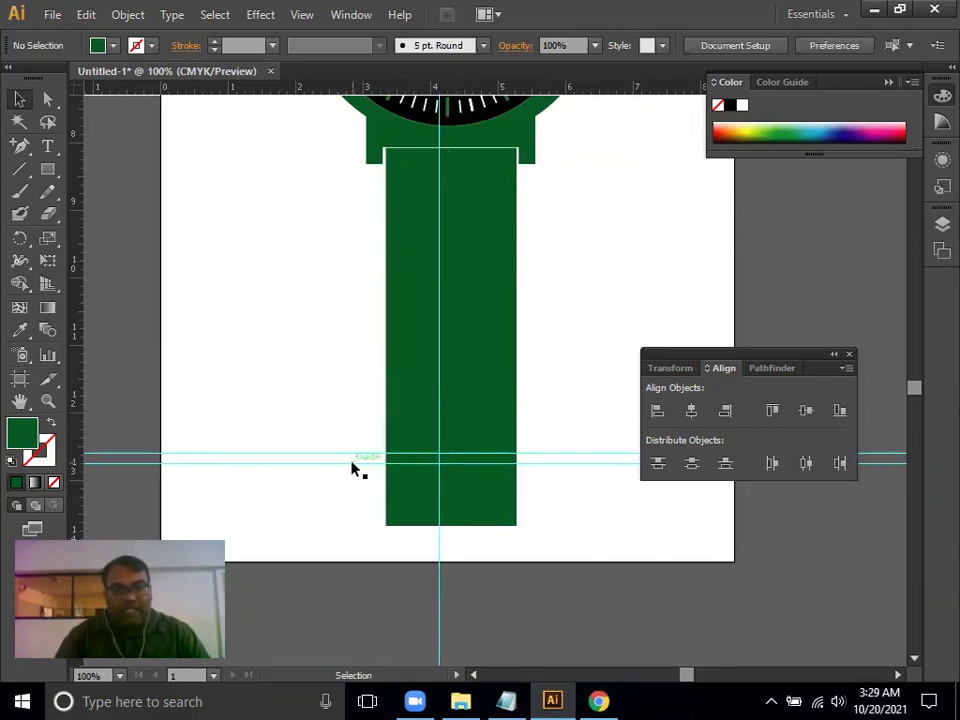
# Delete the extra horizontal guide and lock the remaining guides
pyautogui.click(353, 458)
pyautogui.press('Delete')
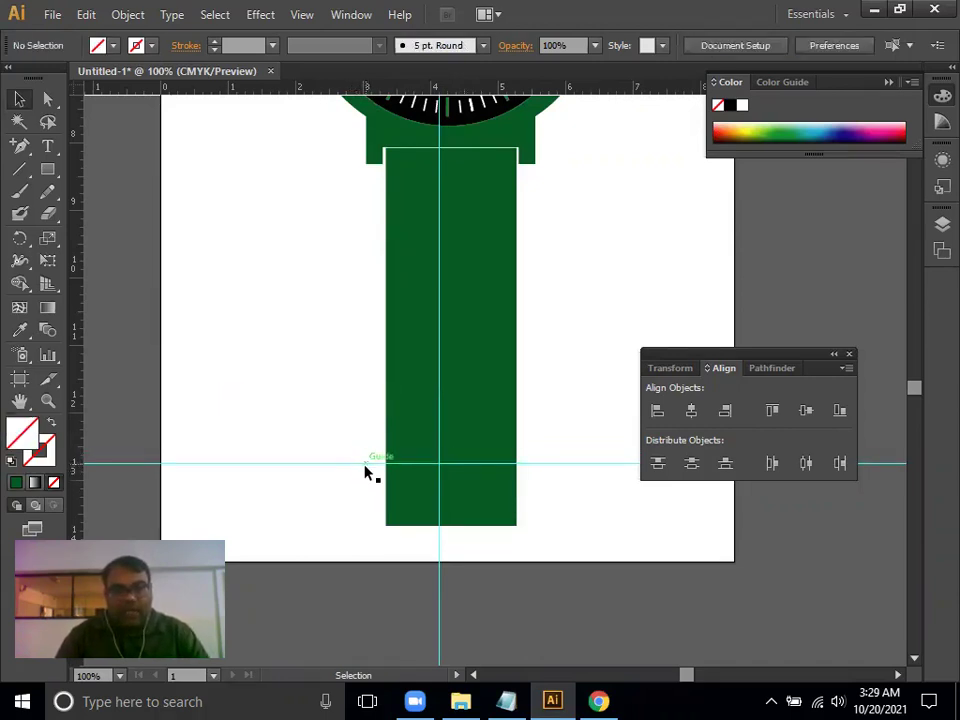
pyautogui.click(365, 466)
pyautogui.rightClick(366, 467)
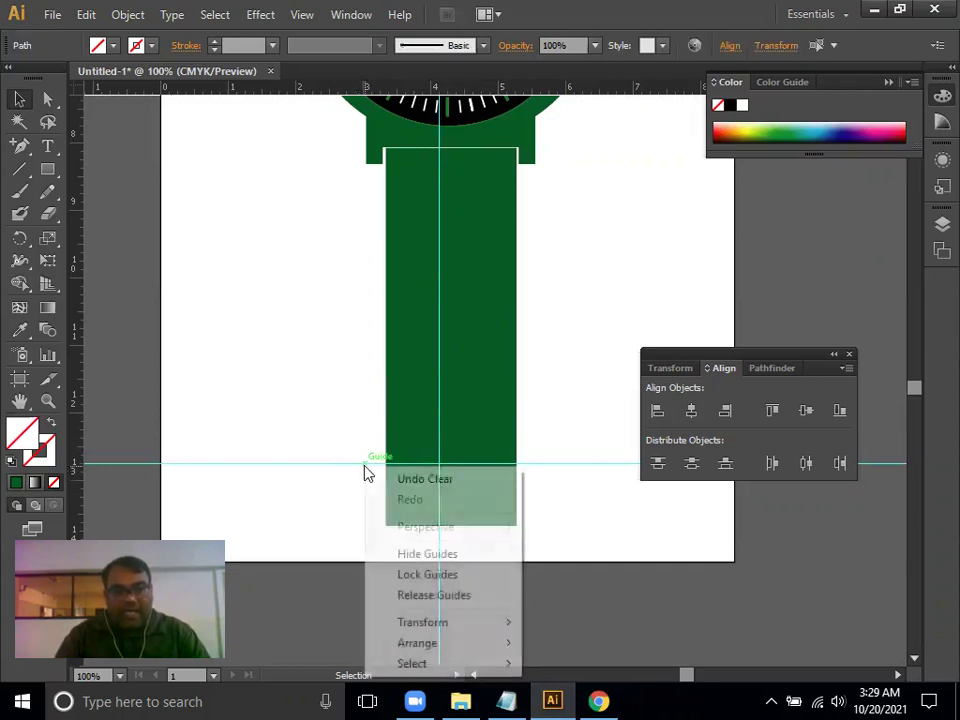
pyautogui.click(379, 584)
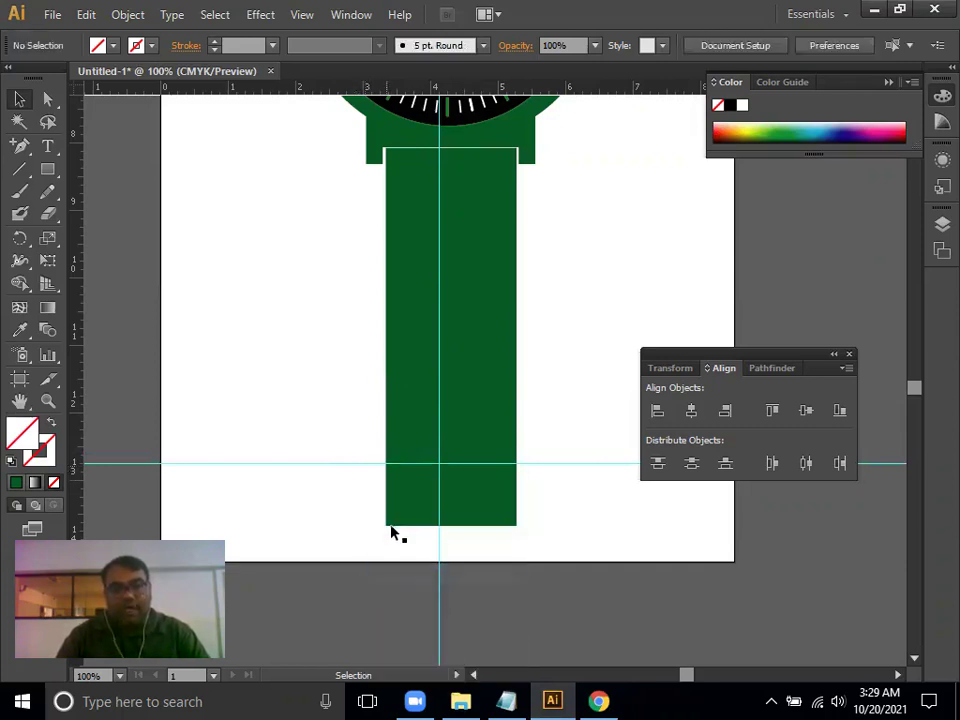
pyautogui.hotkey('ctrl', '+')
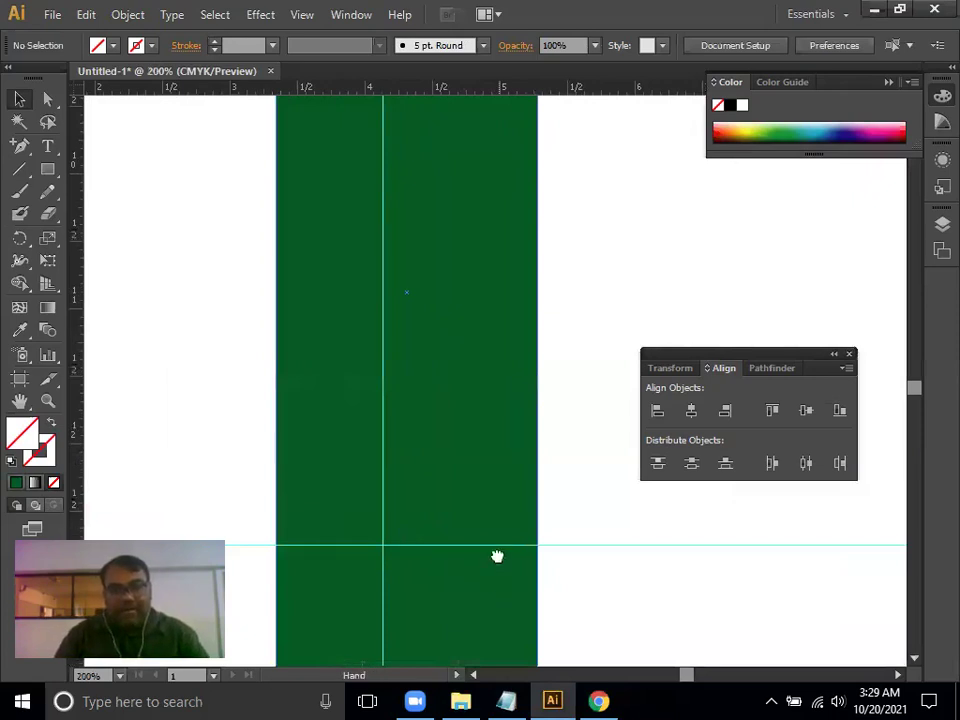
# Alt-drag a copy of the green strap straight up above the watch case as the upper strap
pyautogui.moveTo(497, 557); pyautogui.dragTo(519, 441)
pyautogui.hotkey('ctrl', '-')
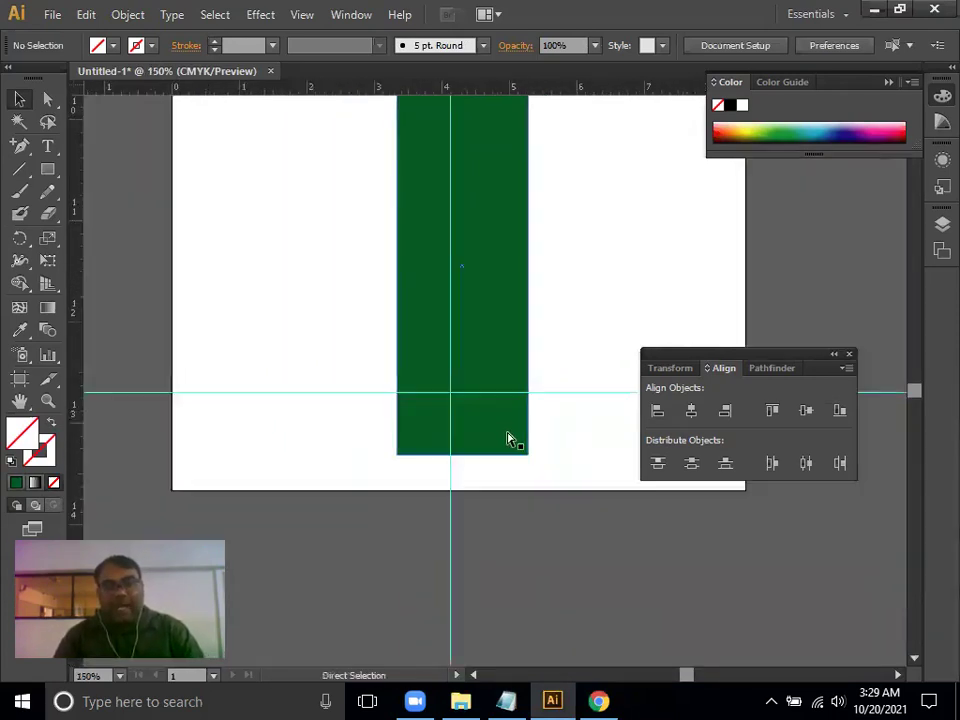
pyautogui.hotkey('ctrl', '-')
pyautogui.hotkey('ctrl', '-')
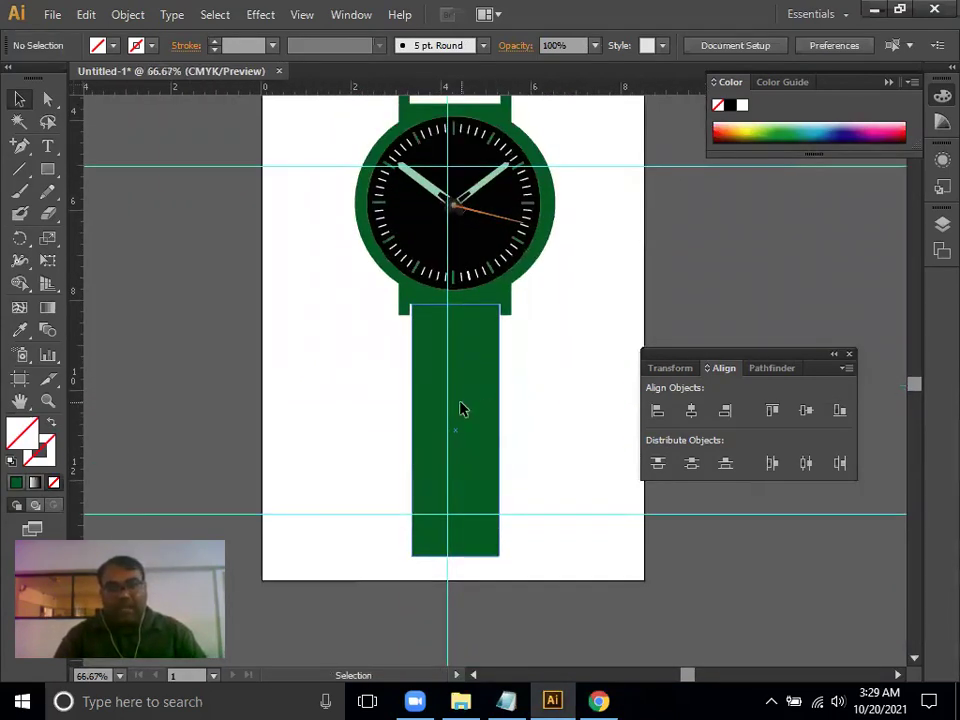
pyautogui.click(462, 411)
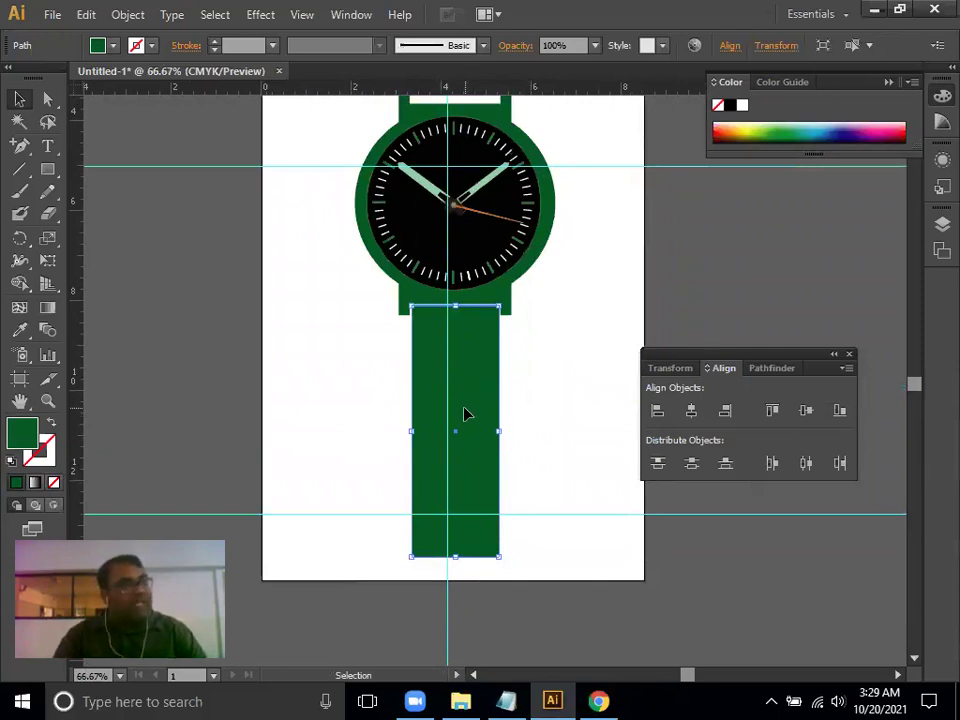
pyautogui.moveTo(345, 396); pyautogui.dragTo(351, 591)
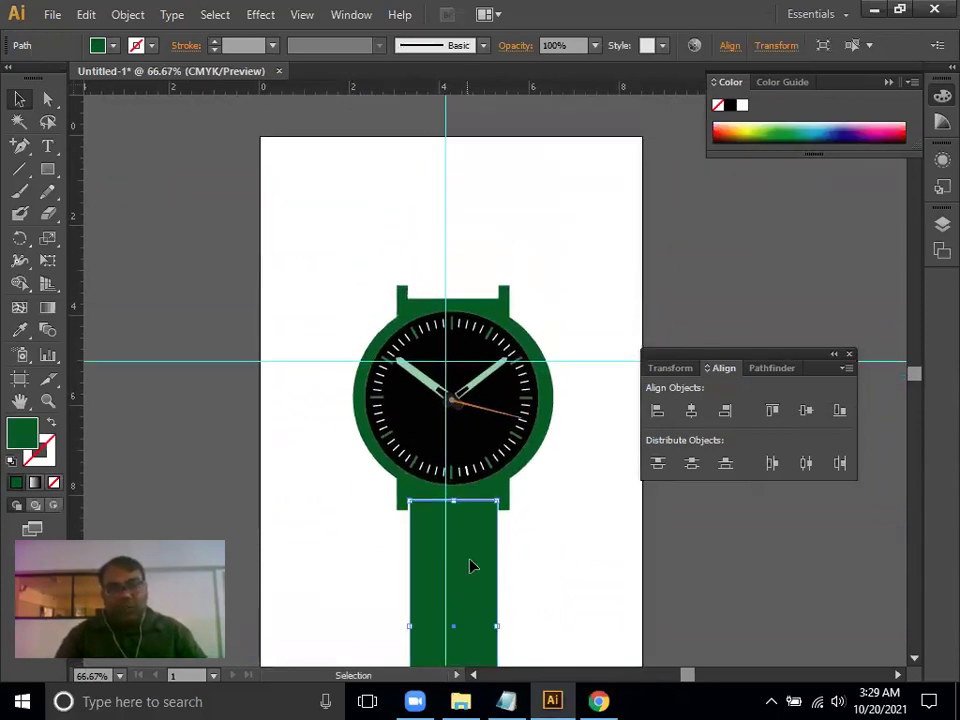
pyautogui.moveTo(480, 561)
pyautogui.keyDown('alt'); pyautogui.mouseDown()
pyautogui.moveTo(478, 99)
pyautogui.moveTo(478, 234)
pyautogui.mouseUp(); pyautogui.keyUp('alt')
pyautogui.press('space')
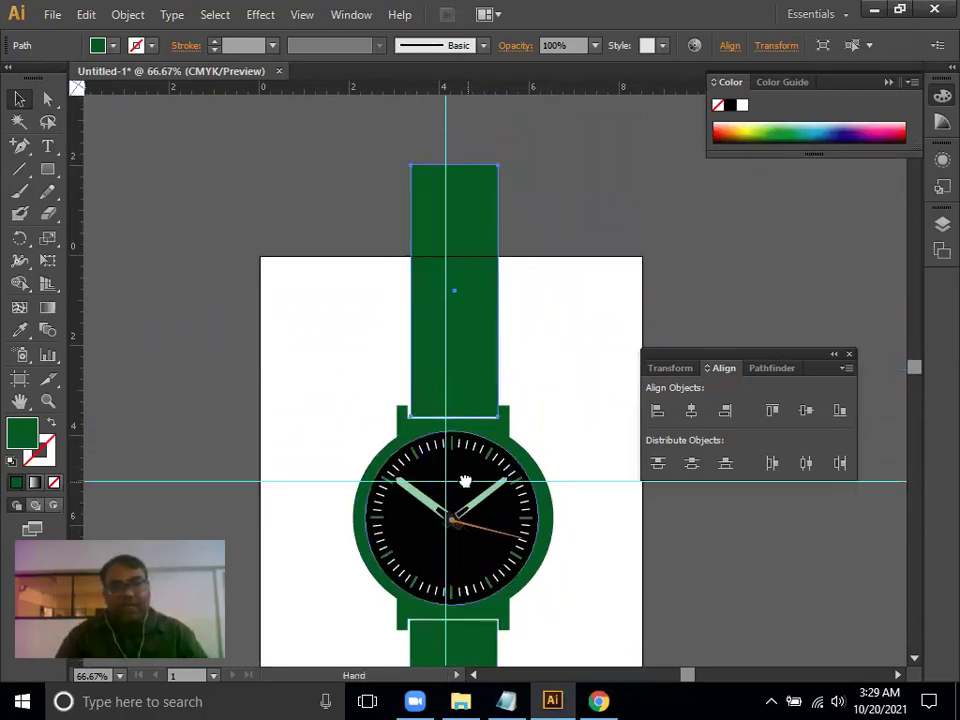
pyautogui.scroll(-5, 458, 470)
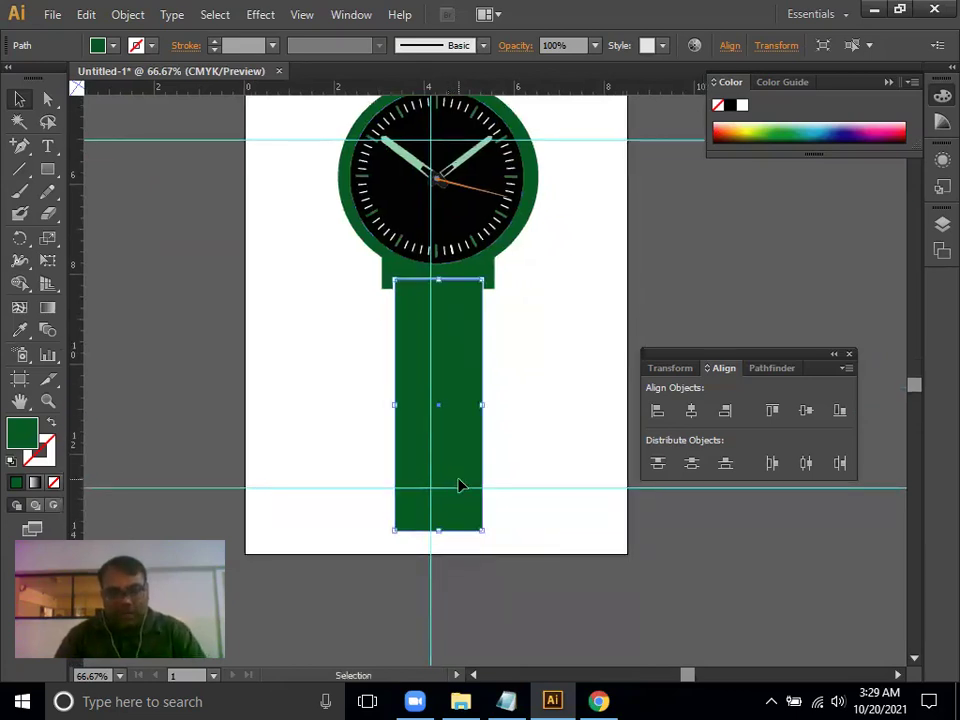
pyautogui.hotkey('ctrl', '=')
pyautogui.hotkey('ctrl', '=')
pyautogui.hotkey('ctrl', '=')
pyautogui.hotkey('ctrl', '=')
pyautogui.moveTo(476, 306)
pyautogui.mouseDown()
pyautogui.moveTo(471, 519)
pyautogui.moveTo(523, 321)
pyautogui.mouseUp()
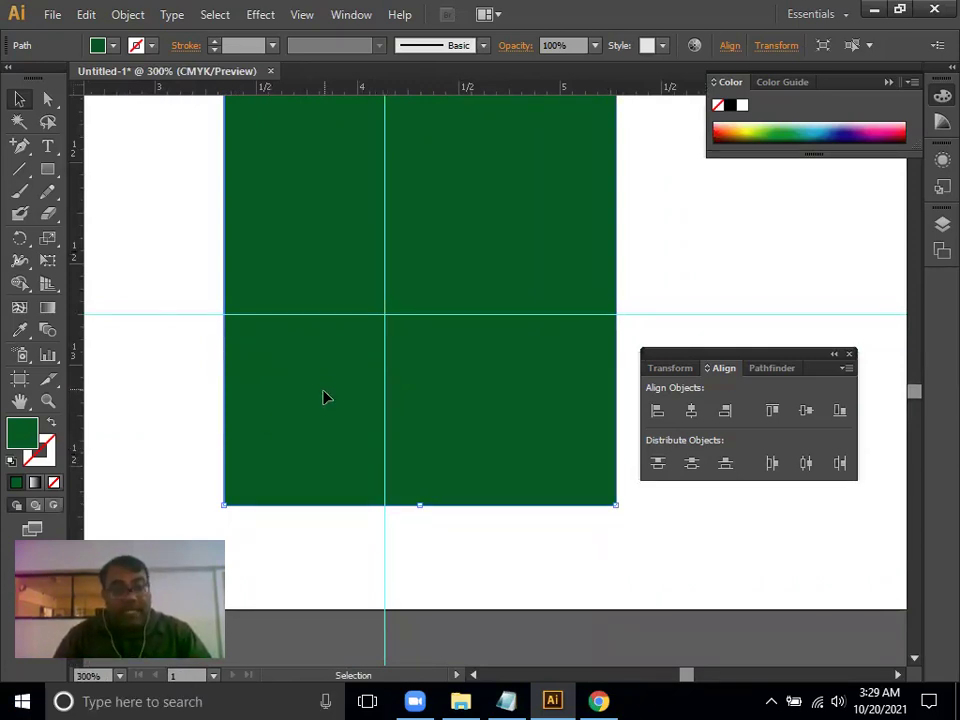
# Add anchor points on both strap edges where they meet the horizontal guide
pyautogui.hotkey('ctrl', '+')
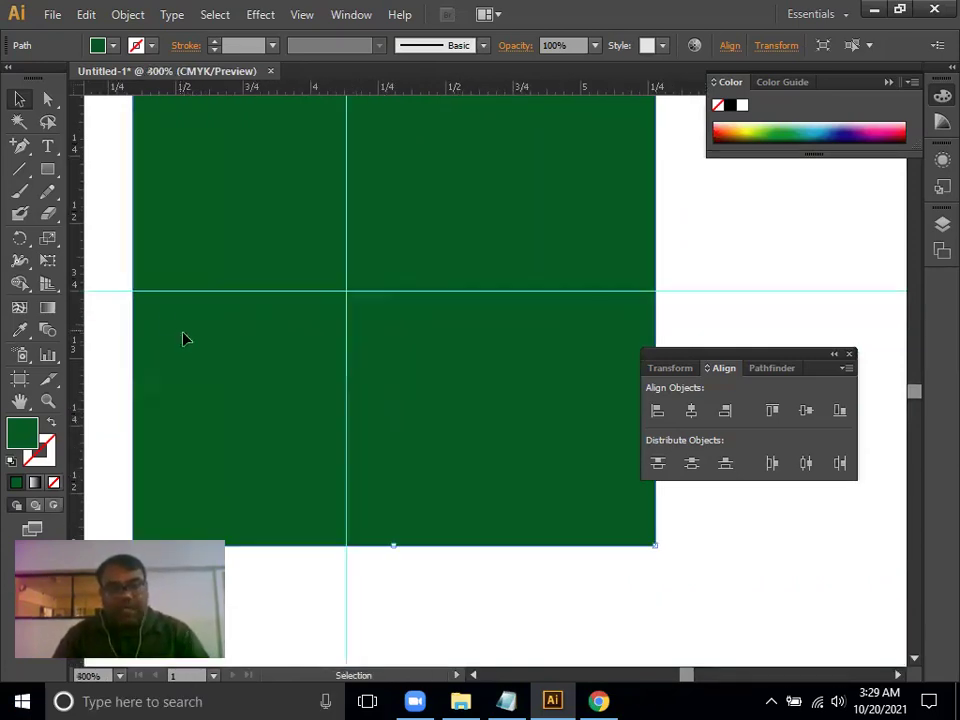
pyautogui.moveTo(274, 433); pyautogui.dragTo(330, 494)
pyautogui.moveTo(19, 145); pyautogui.dragTo(68, 167)
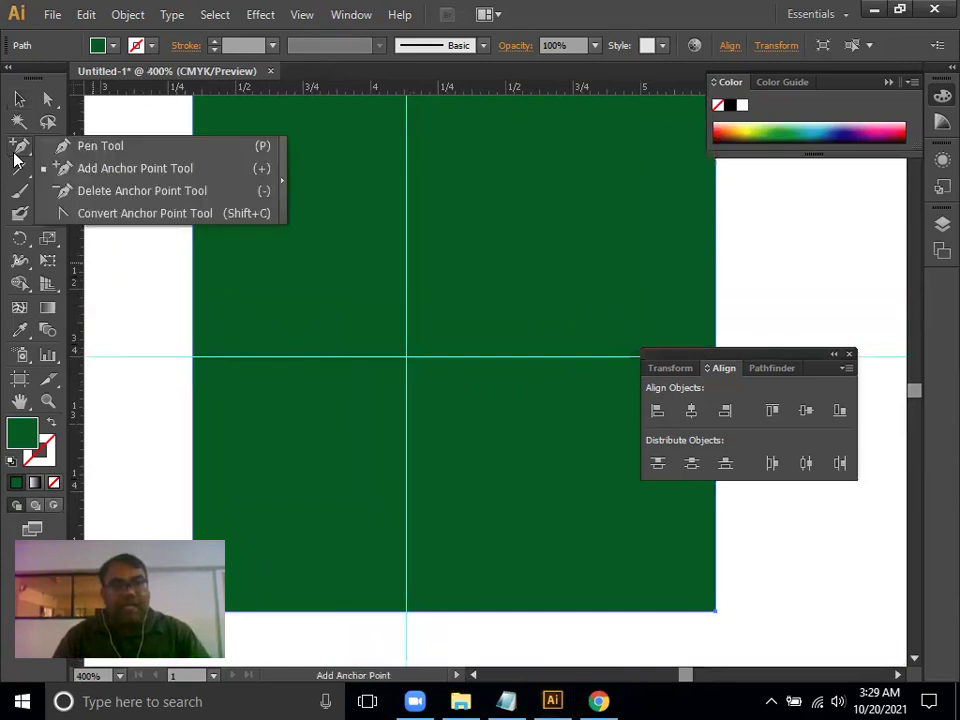
pyautogui.click(193, 357)
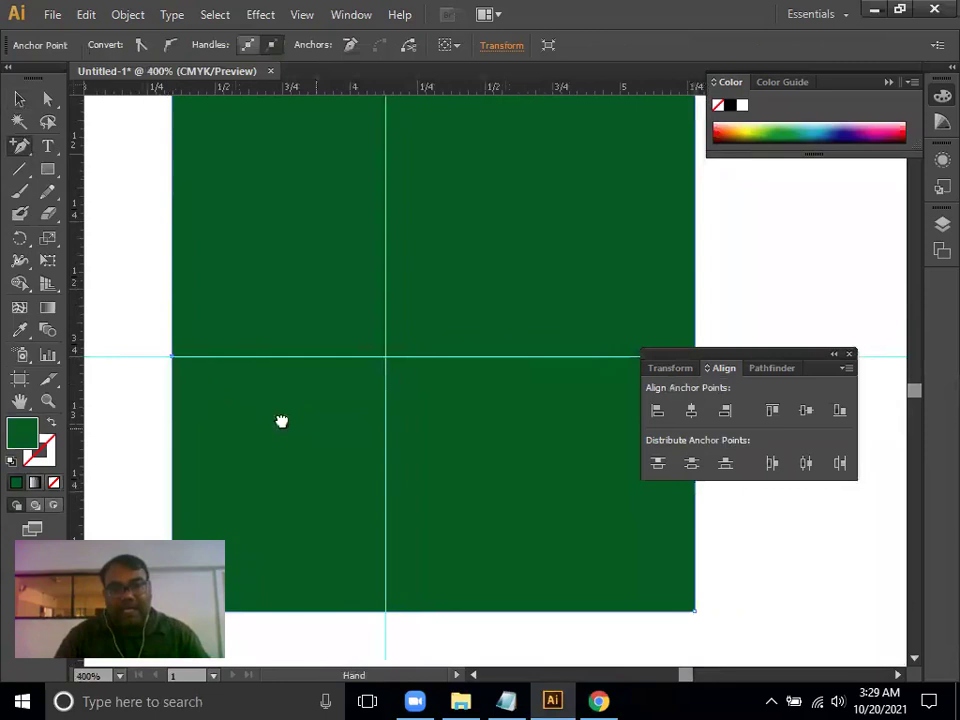
pyautogui.moveTo(293, 411); pyautogui.dragTo(132, 370)
pyautogui.click(556, 316)
pyautogui.click(19, 100)
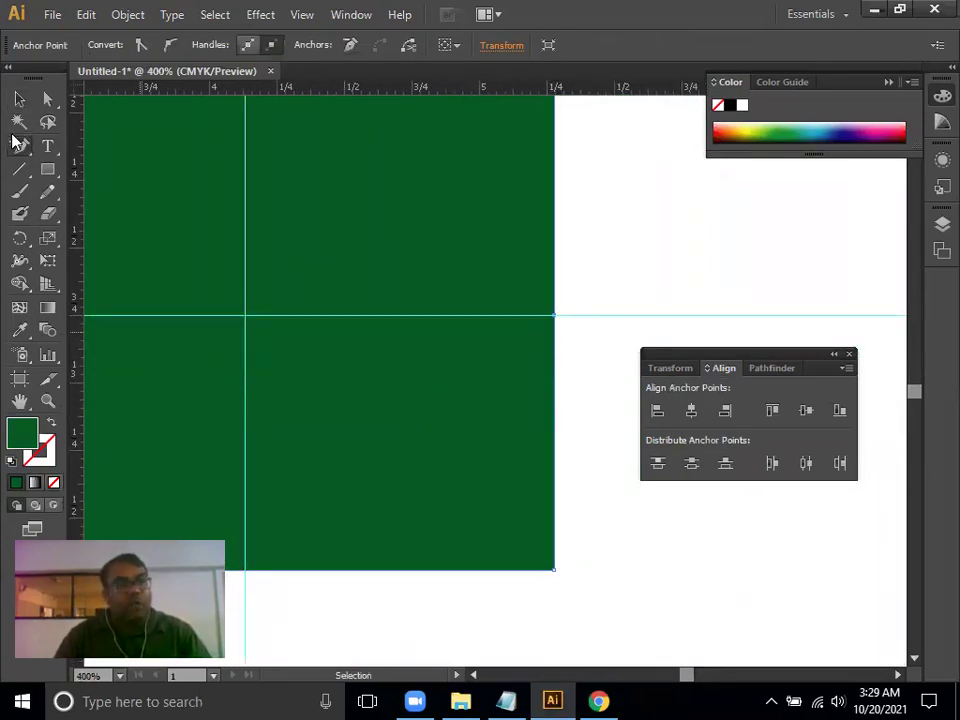
# Nudge the bottom-right corner left and bottom-left corner right to taper the strap end
pyautogui.click(45, 101)
pyautogui.moveTo(431, 489); pyautogui.dragTo(423, 354)
pyautogui.moveTo(563, 410); pyautogui.dragTo(512, 478)
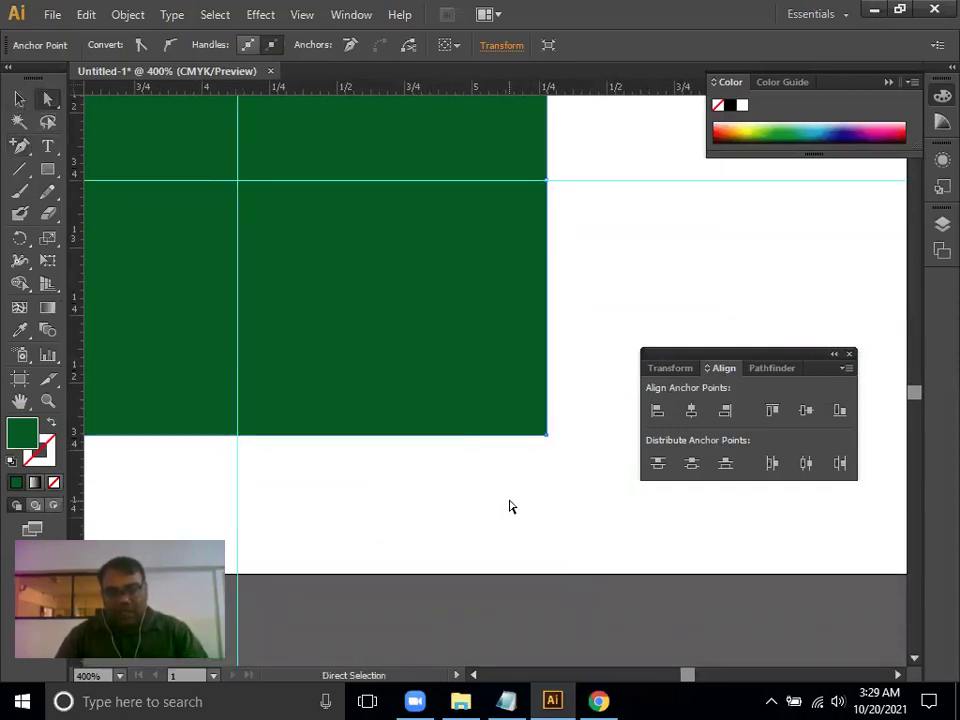
pyautogui.hotkey('shift', 'Left')
pyautogui.hotkey('shift', 'Left')
pyautogui.hotkey('shift', 'Left')
pyautogui.hotkey('shift', 'Left')
pyautogui.hotkey('shift', 'Left')
pyautogui.hotkey('shift', 'Left')
pyautogui.hotkey('shift', 'Left')
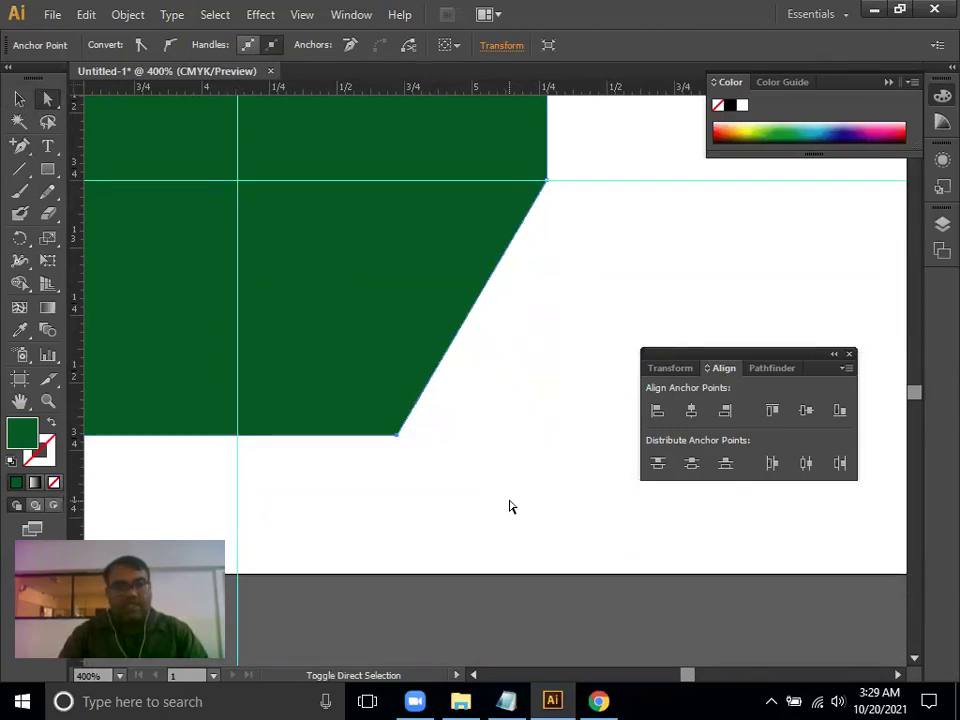
pyautogui.hotkey('shift', 'Left')
pyautogui.hotkey('shift', 'Left')
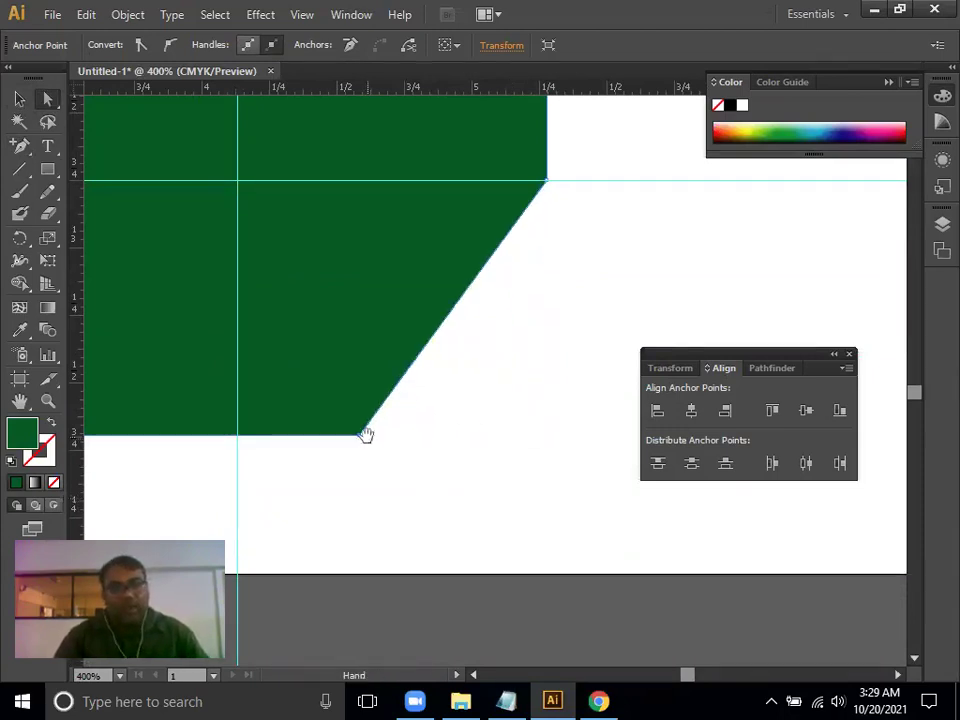
pyautogui.moveTo(364, 435); pyautogui.dragTo(634, 476)
pyautogui.moveTo(248, 434); pyautogui.dragTo(355, 523)
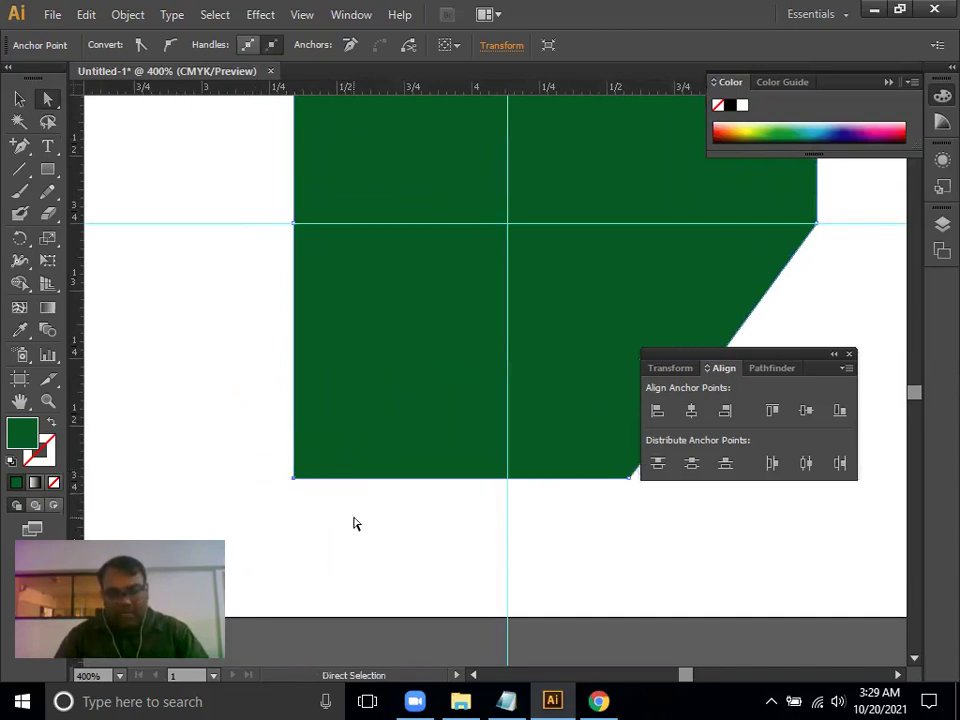
pyautogui.hotkey('shift', 'Right')
pyautogui.hotkey('shift', 'Right')
pyautogui.hotkey('shift', 'Right')
pyautogui.hotkey('shift', 'Right')
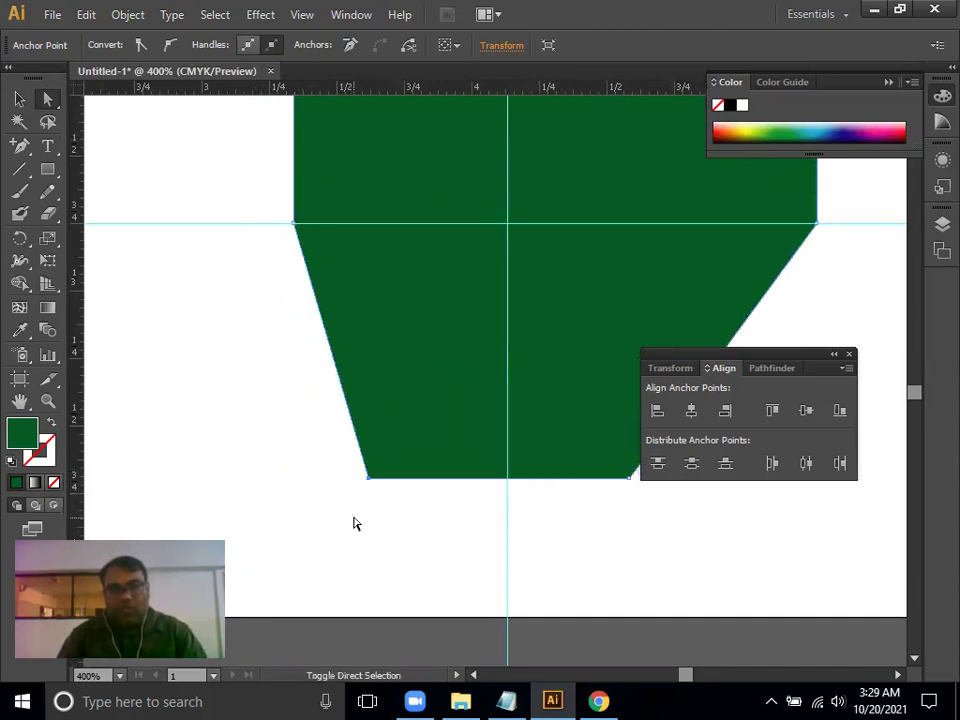
pyautogui.hotkey('shift', 'Right')
pyautogui.hotkey('shift', 'Right')
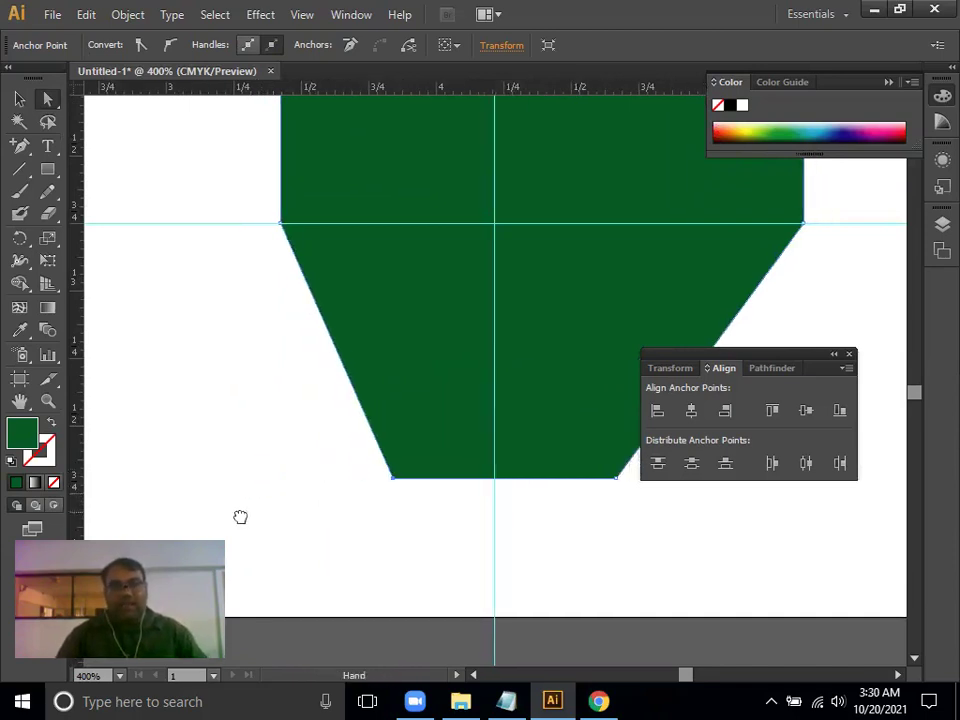
pyautogui.moveTo(252, 516); pyautogui.dragTo(189, 536)
pyautogui.moveTo(231, 471); pyautogui.dragTo(308, 538)
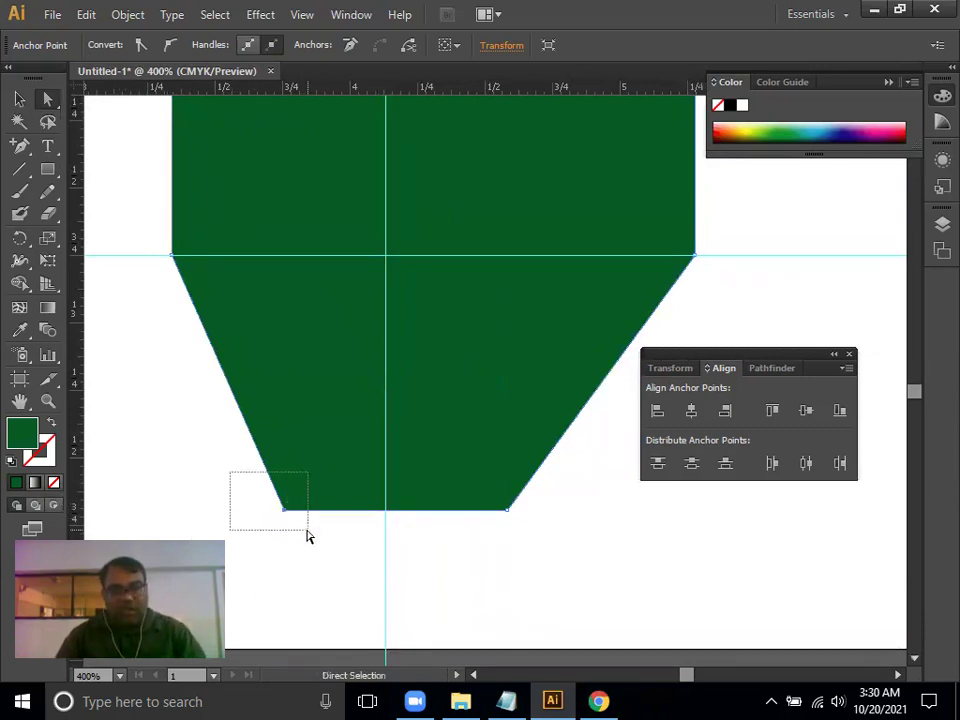
pyautogui.hotkey('shift', 'Right')
pyautogui.hotkey('shift', 'Right')
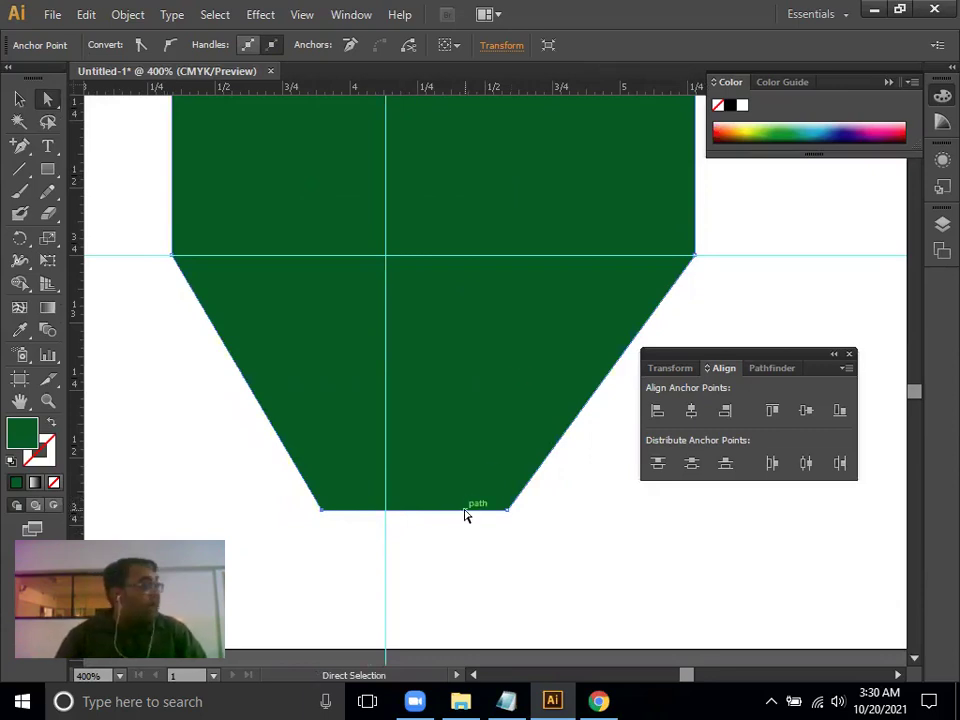
# Zoom out to review the tapered strap, then select the whole strap
pyautogui.hotkey('ctrl', '-')
pyautogui.hotkey('ctrl', '-')
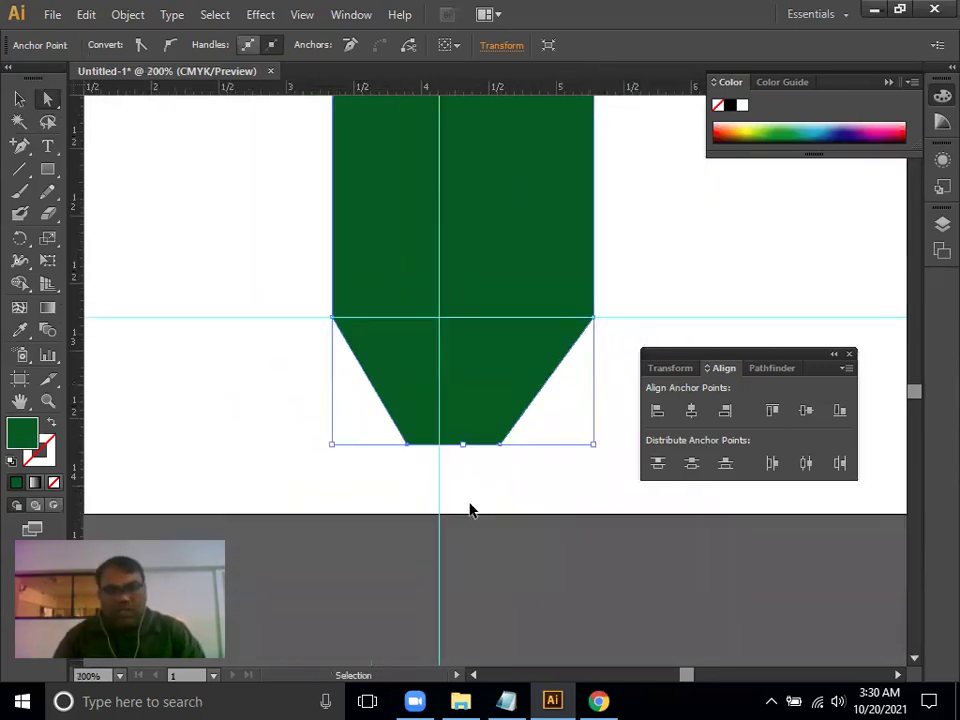
pyautogui.hotkey('ctrl', '-')
pyautogui.moveTo(310, 458); pyautogui.dragTo(352, 590)
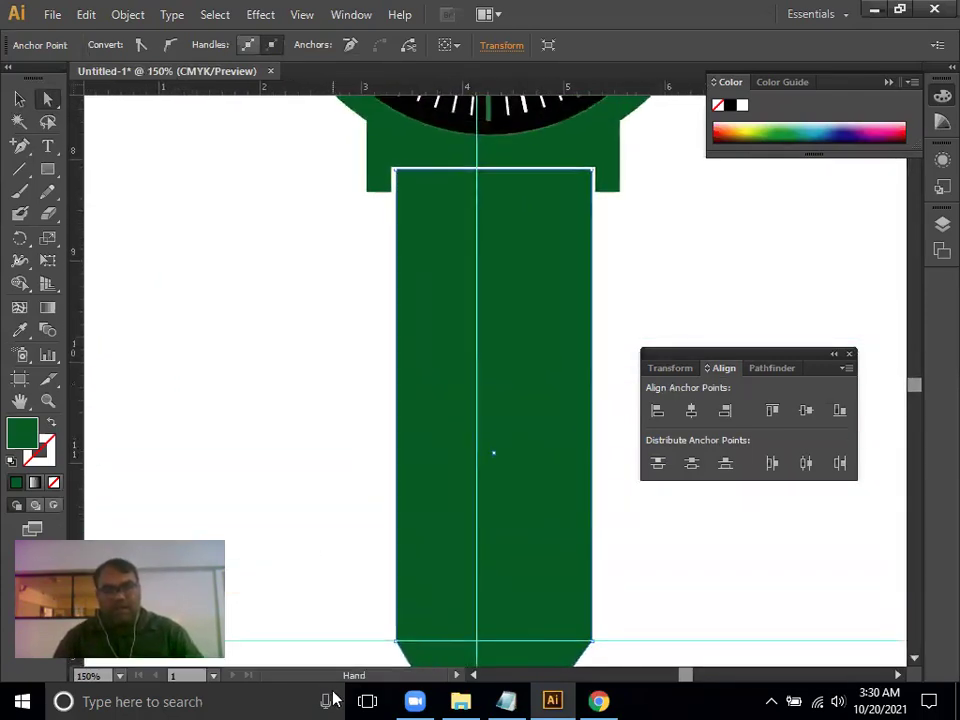
pyautogui.moveTo(446, 600); pyautogui.dragTo(490, 630)
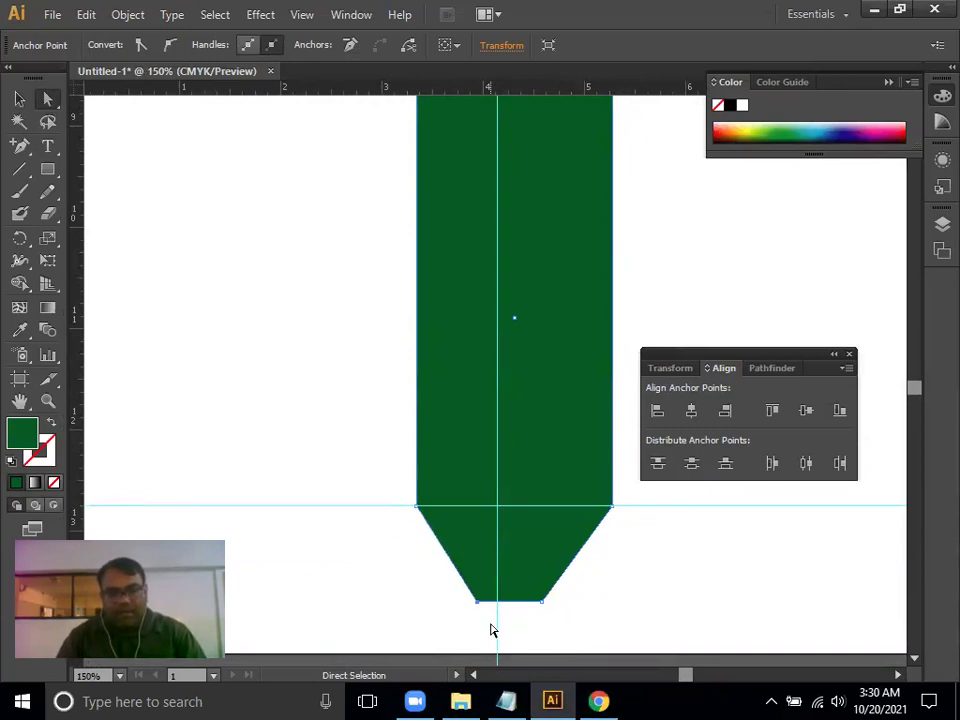
pyautogui.click(600, 617)
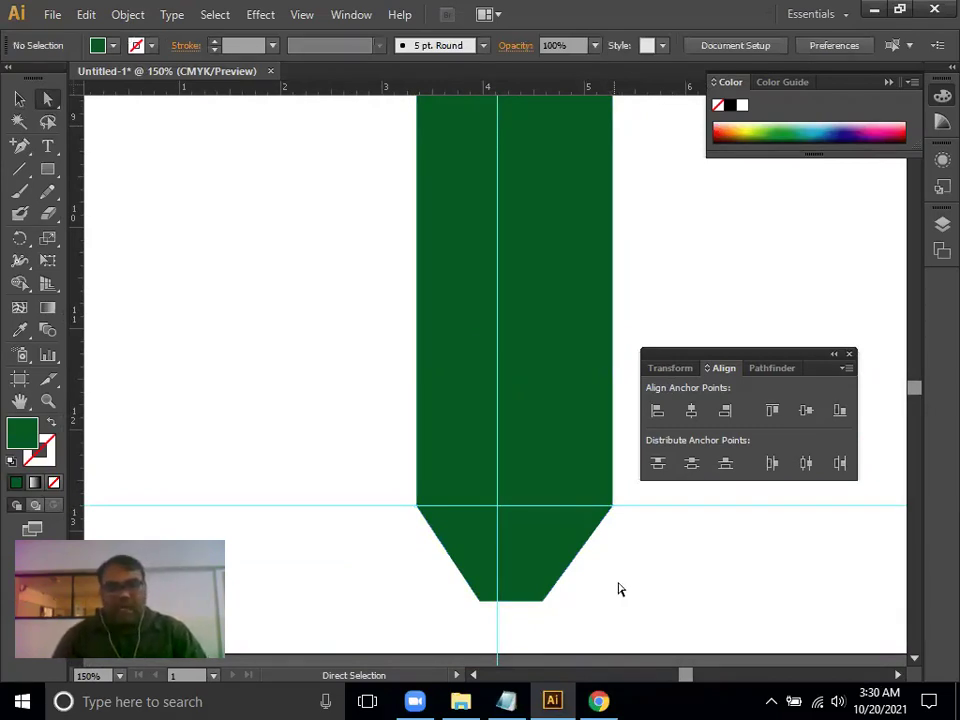
pyautogui.moveTo(497, 440); pyautogui.dragTo(471, 541)
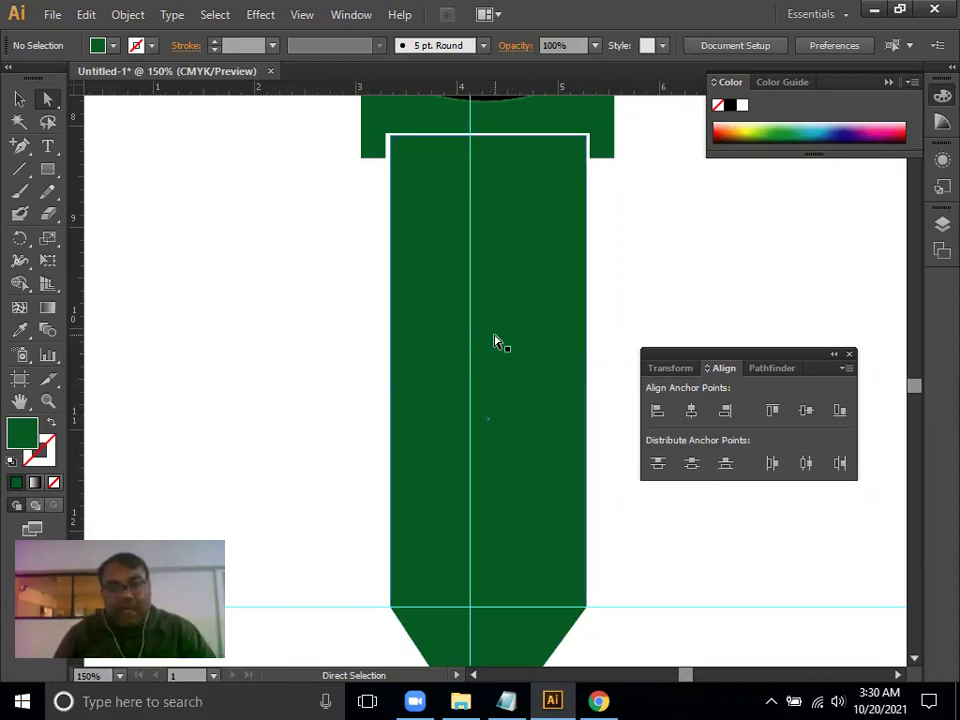
pyautogui.click(19, 99)
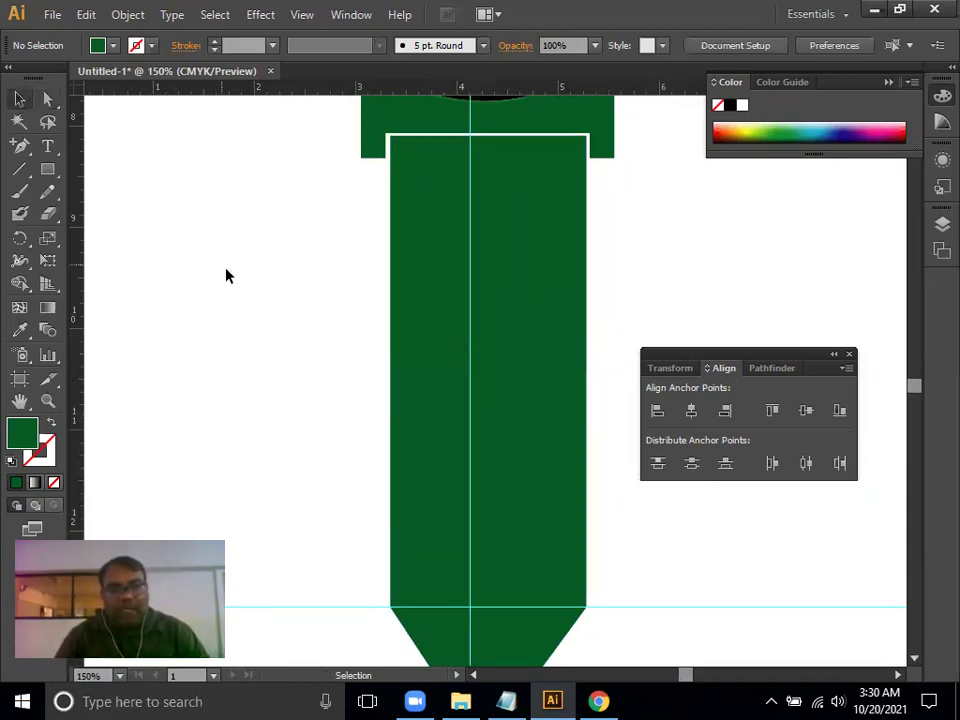
pyautogui.click(562, 371)
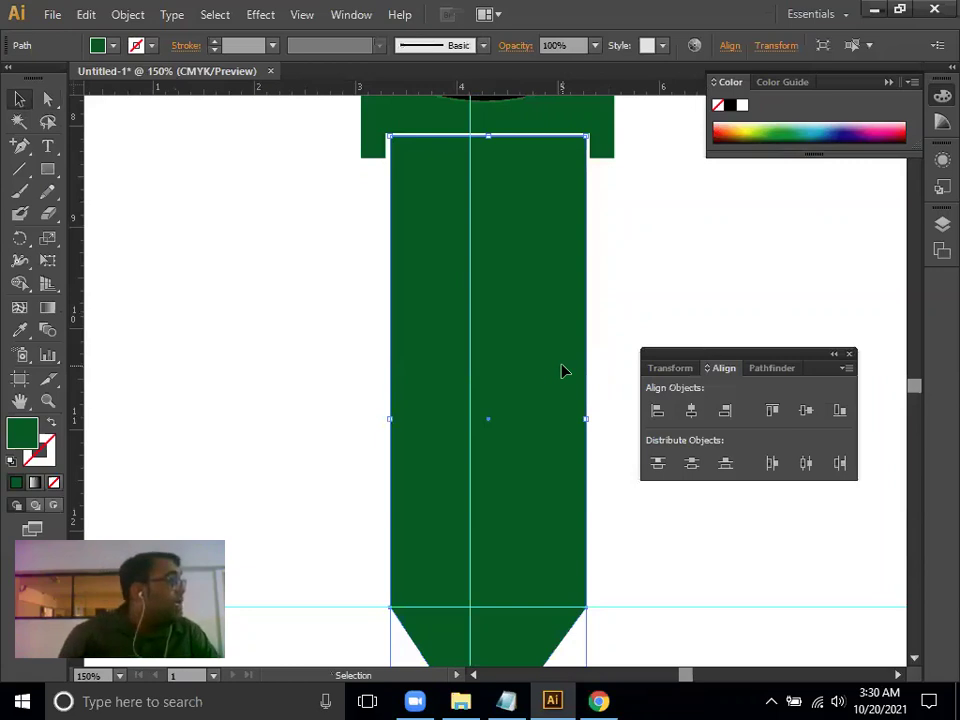
# Start an Offset Path on the strap, trying offset values of 0.75 and 0.5 in
pyautogui.click(112, 20)
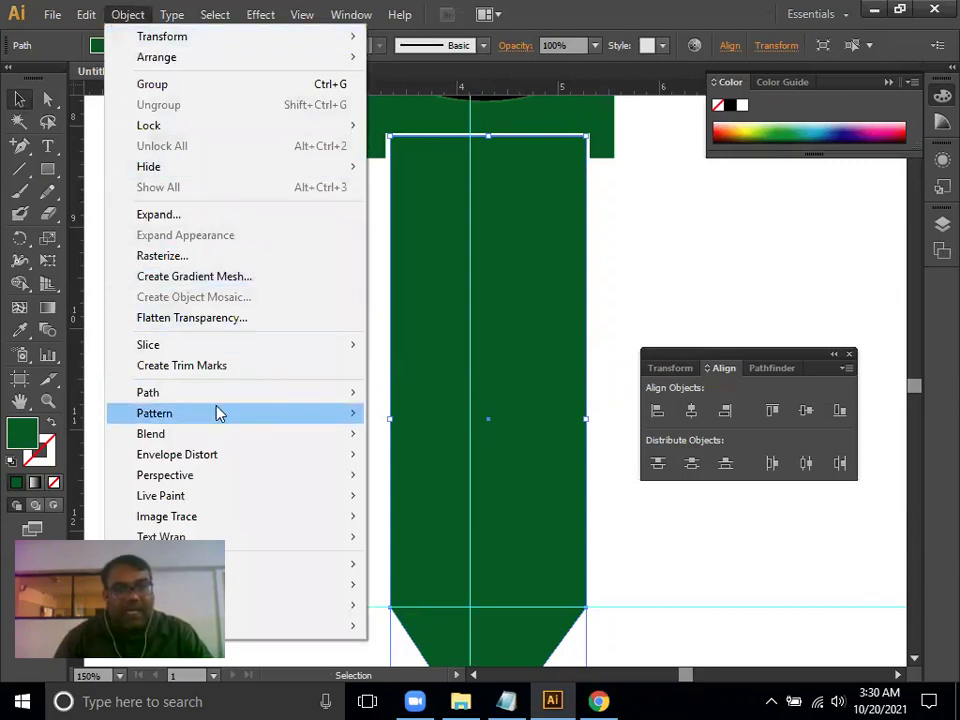
pyautogui.moveTo(148, 392)
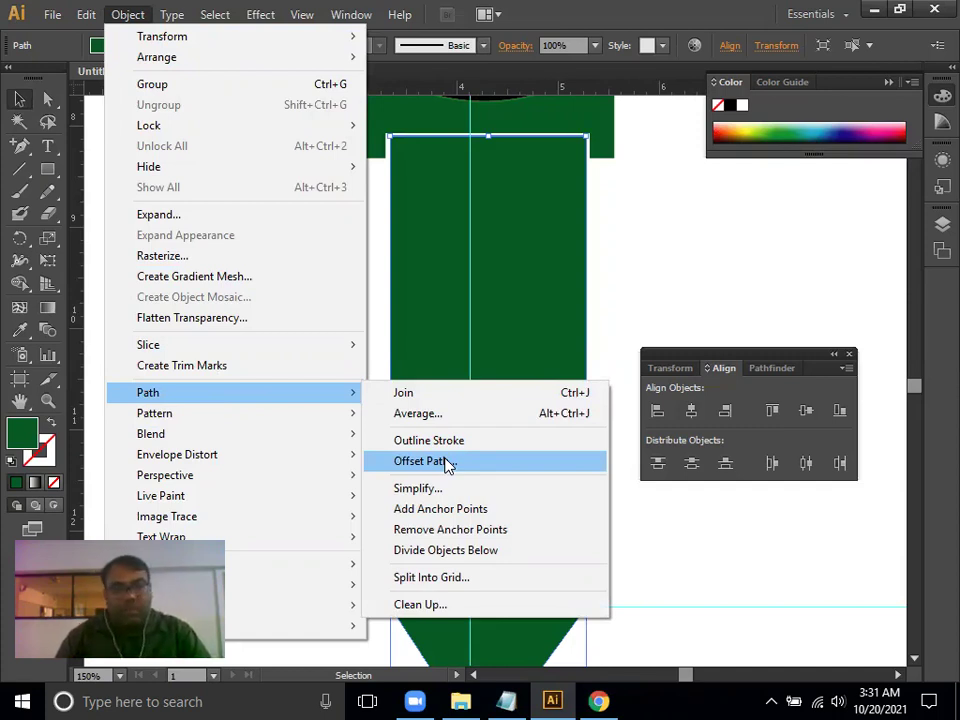
pyautogui.click(447, 463)
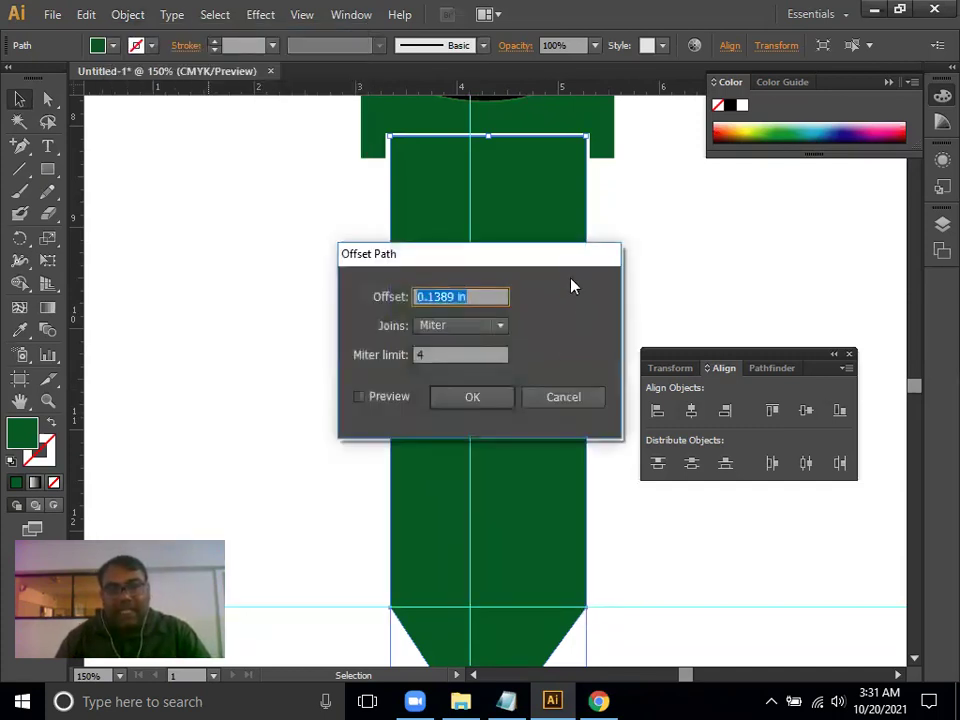
pyautogui.moveTo(561, 268); pyautogui.dragTo(844, 288)
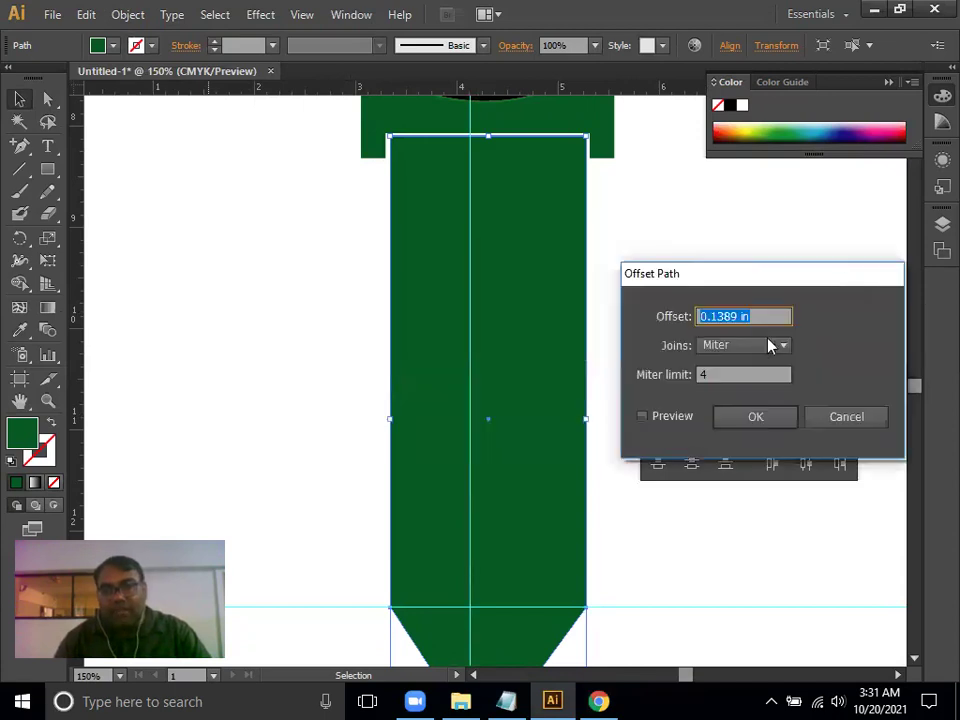
pyautogui.click(728, 316)
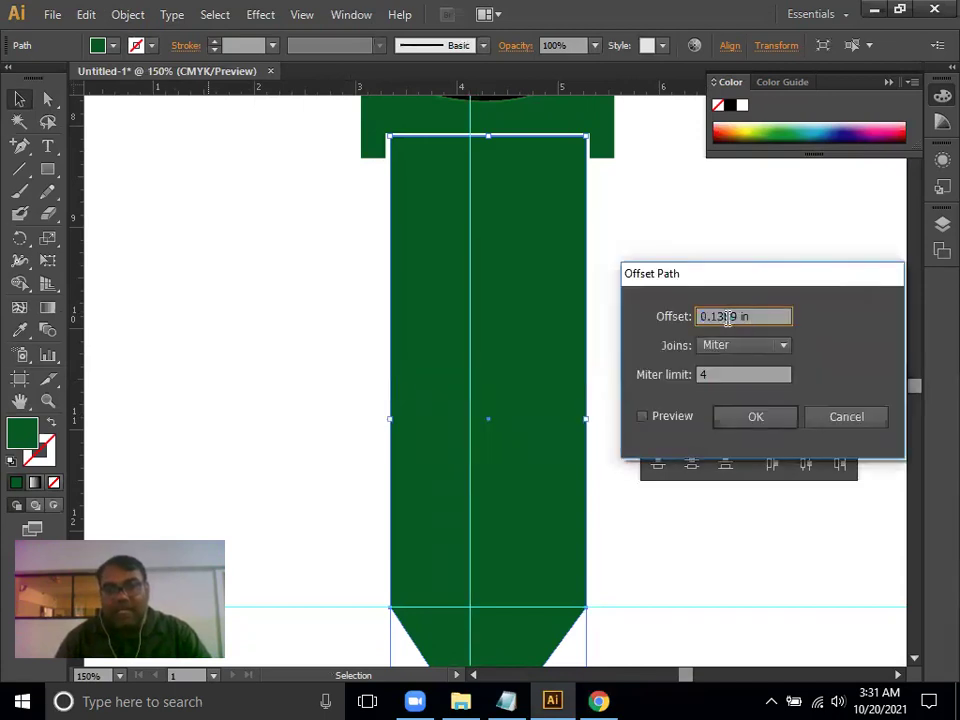
pyautogui.tripleClick(698, 316)
pyautogui.write('0.75')
pyautogui.press('Tab')
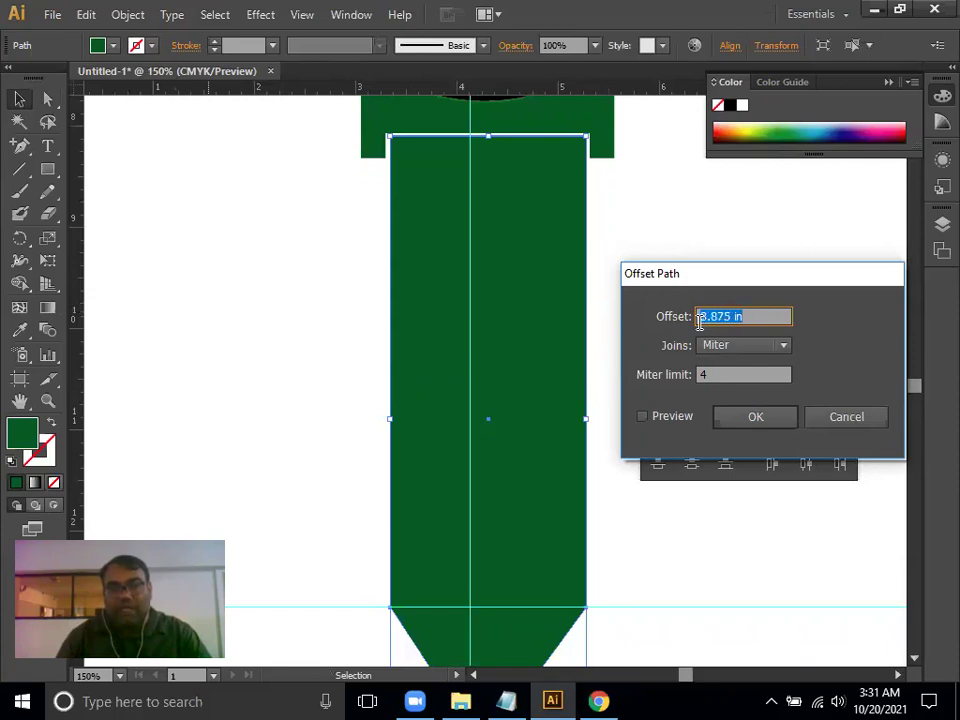
pyautogui.write('0.5')
pyautogui.press('Tab')
# Set the offset to -0.125 in with Preview on and confirm the inset copy
pyautogui.press('Up')
pyautogui.press('Up')
pyautogui.press('Up')
pyautogui.press('Up')
pyautogui.press('Up')
pyautogui.press('Up')
pyautogui.press('Down')
pyautogui.press('Down')
pyautogui.press('Down')
pyautogui.press('Down')
pyautogui.press('Down')
pyautogui.press('Down')
pyautogui.press('Down')
pyautogui.press('Down')
pyautogui.press('Down')
pyautogui.press('Down')
pyautogui.press('Down')
pyautogui.press('Down')
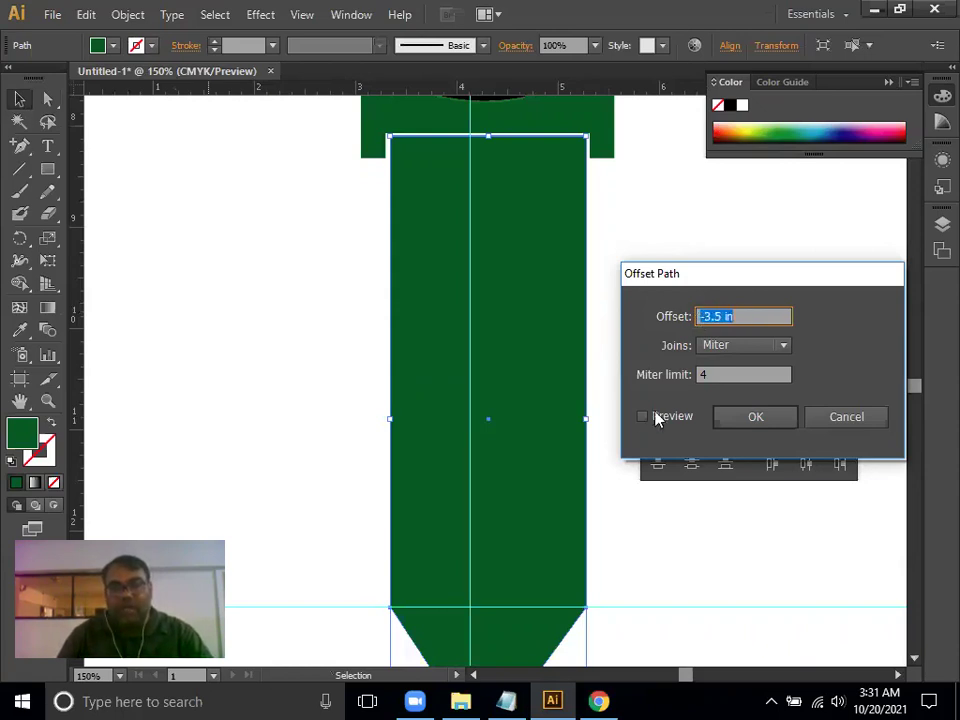
pyautogui.click(643, 416)
pyautogui.press('Down')
pyautogui.press('Down')
pyautogui.press('Down')
pyautogui.press('Down')
pyautogui.press('Down')
pyautogui.press('Down')
pyautogui.press('Down')
pyautogui.press('Down')
pyautogui.press('Down')
pyautogui.press('Down')
pyautogui.press('Down')
pyautogui.press('Down')
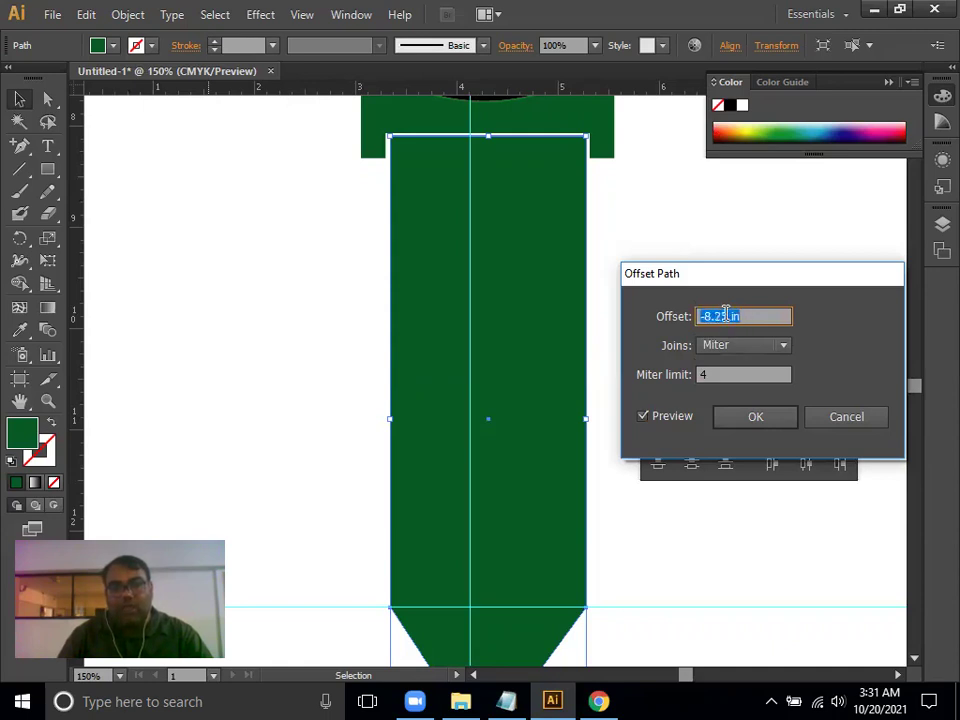
pyautogui.press('Up')
pyautogui.press('Up')
pyautogui.press('Up')
pyautogui.press('Up')
pyautogui.press('Up')
pyautogui.press('Up')
pyautogui.press('Up')
pyautogui.press('Up')
pyautogui.press('Up')
pyautogui.press('Up')
pyautogui.press('Up')
pyautogui.press('Up')
pyautogui.press('Up')
pyautogui.press('Up')
pyautogui.press('Up')
pyautogui.press('Up')
pyautogui.press('Up')
pyautogui.press('Up')
pyautogui.press('Up')
pyautogui.press('Up')
pyautogui.press('Up')
pyautogui.press('Up')
pyautogui.press('Up')
pyautogui.press('Up')
pyautogui.press('Up')
pyautogui.press('Up')
pyautogui.press('Up')
pyautogui.press('Up')
pyautogui.press('Up')
pyautogui.press('Up')
pyautogui.press('Up')
pyautogui.press('Up')
pyautogui.press('Up')
pyautogui.press('Up')
pyautogui.press('Up')
pyautogui.press('Up')
pyautogui.press('Down')
pyautogui.press('Down')
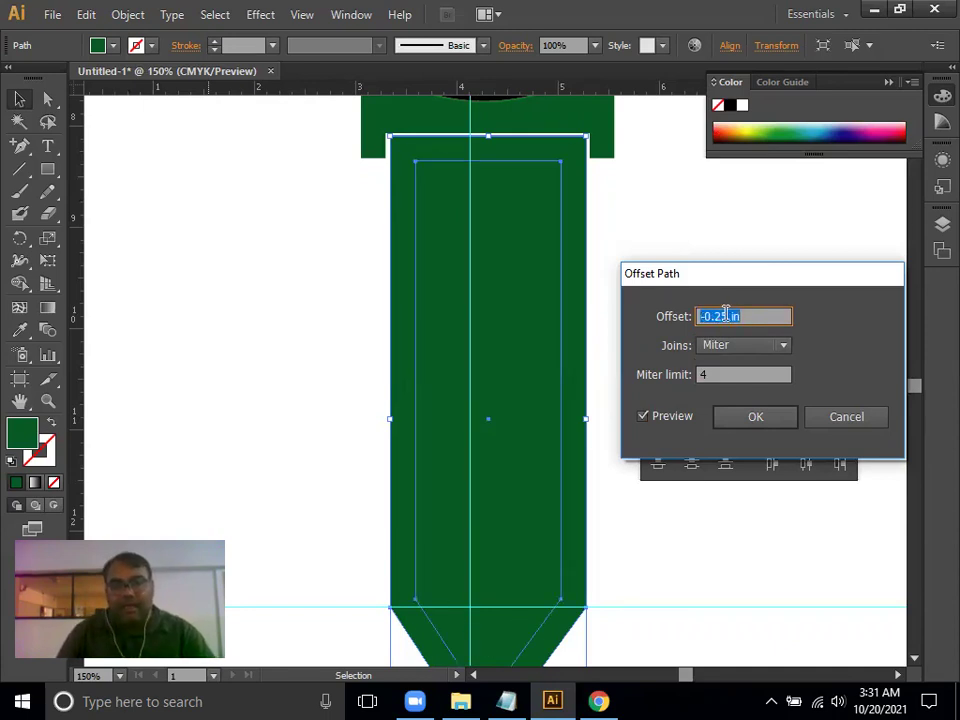
pyautogui.press('Up')
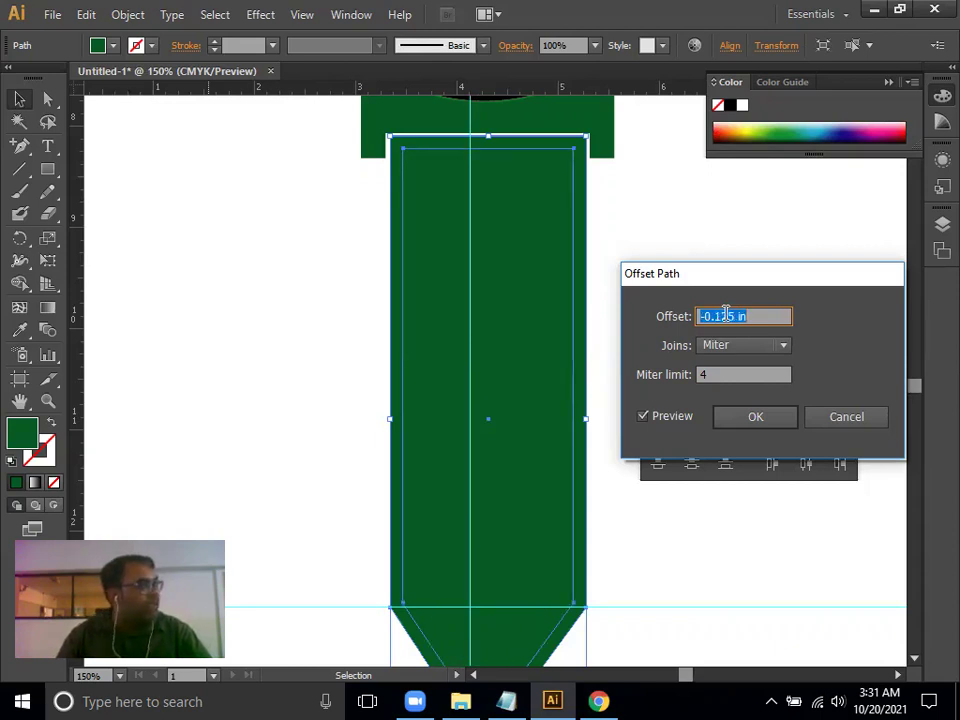
pyautogui.click(718, 315)
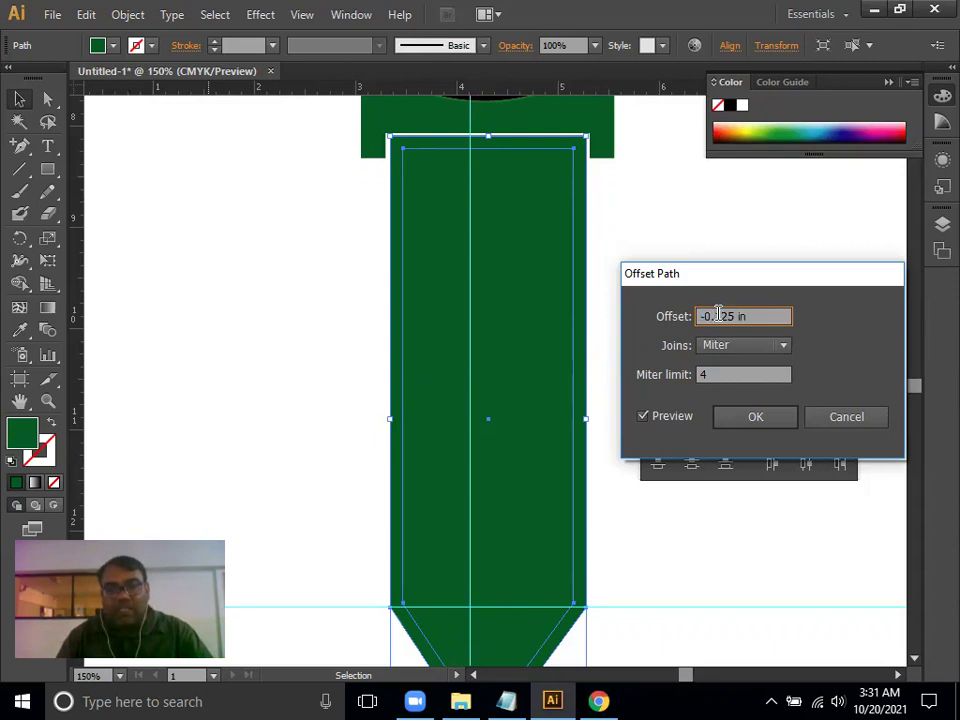
pyautogui.tripleClick(716, 318)
pyautogui.write('0')
pyautogui.hotkey('ctrl', 'z')
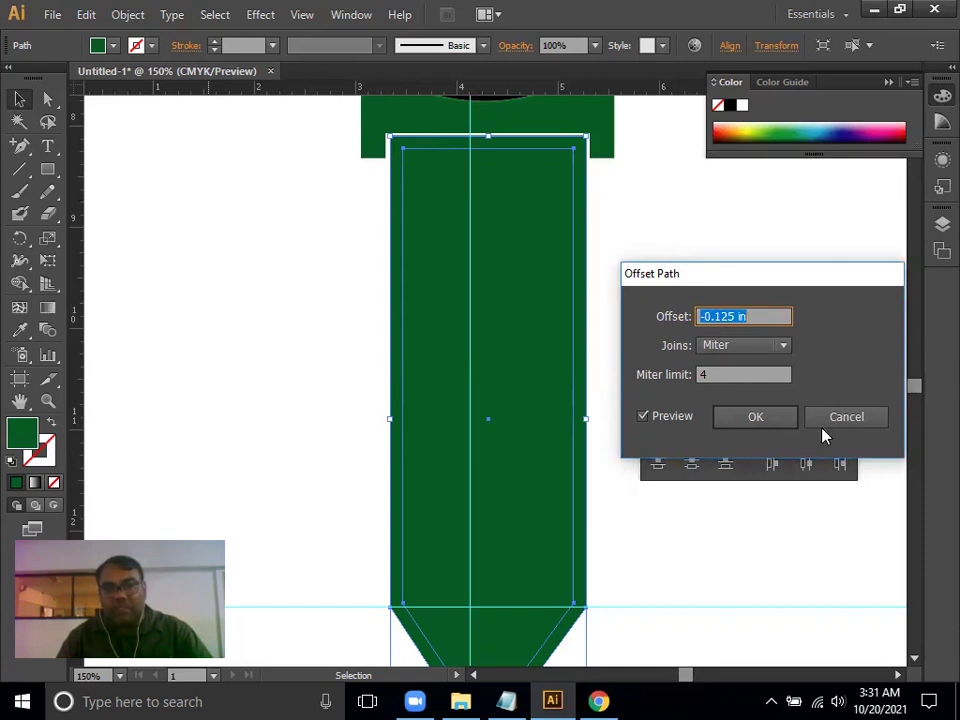
pyautogui.click(776, 421)
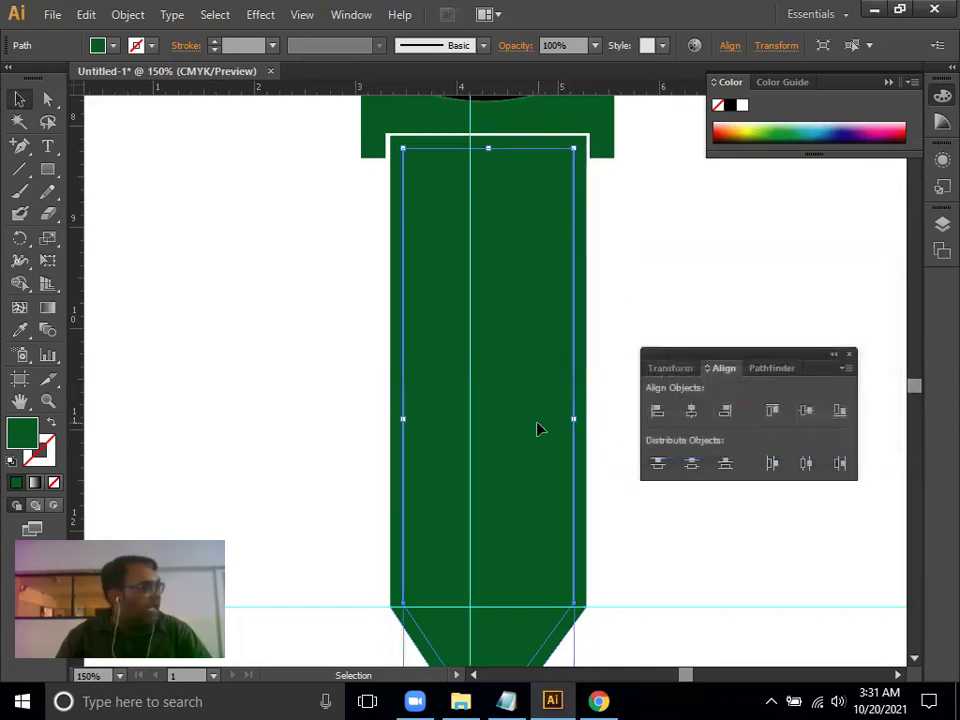
# Give the inset strap outline a bright yellow stroke from the Color Picker
pyautogui.click(51, 456)
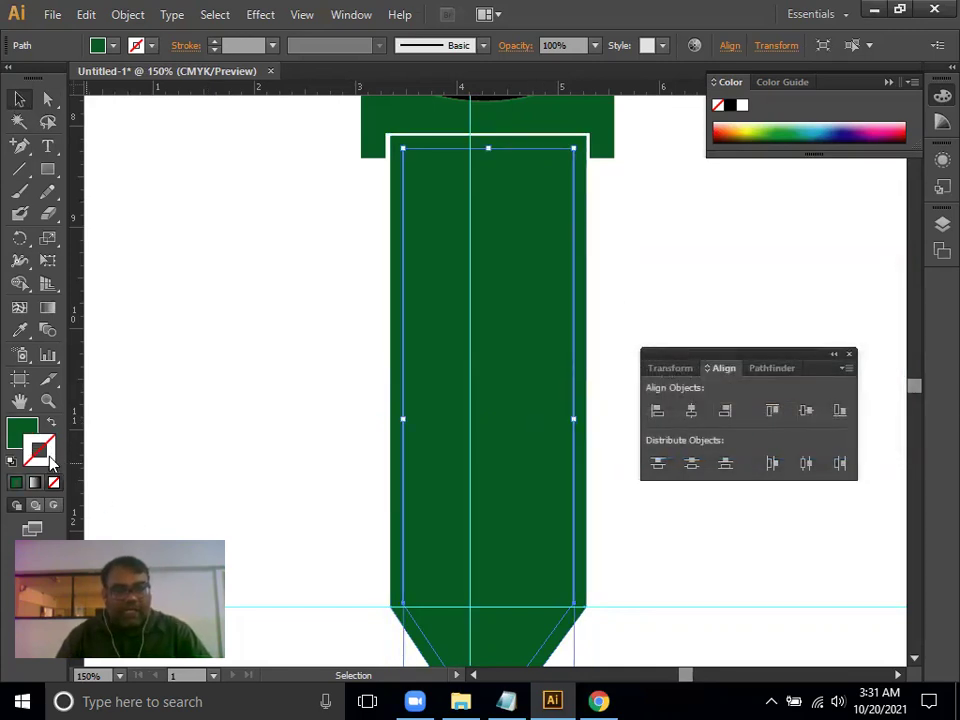
pyautogui.doubleClick(51, 456)
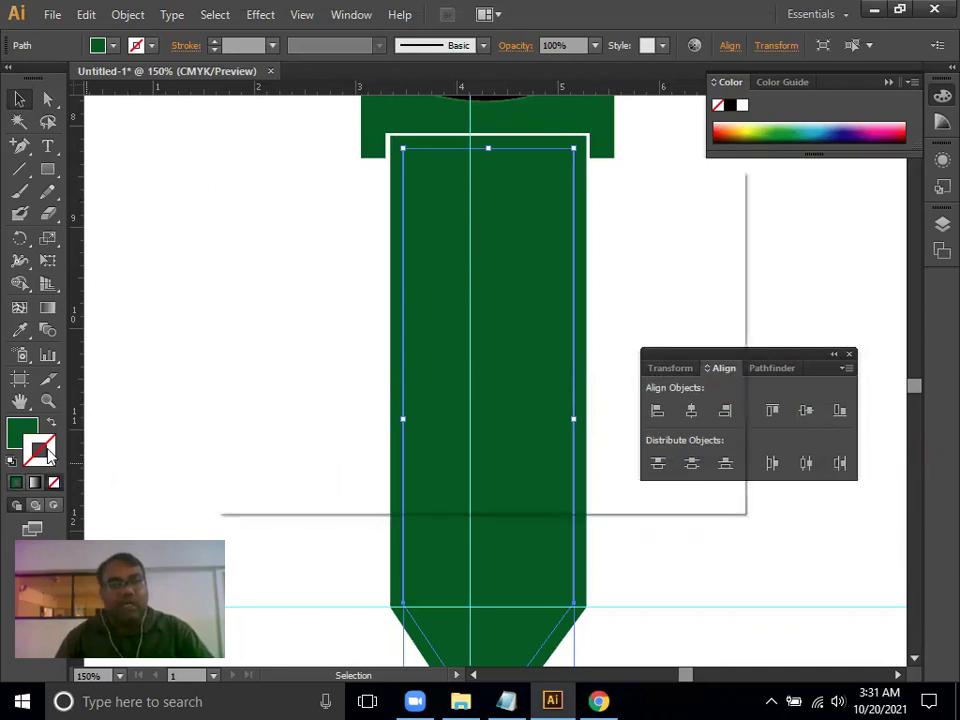
pyautogui.click(497, 435)
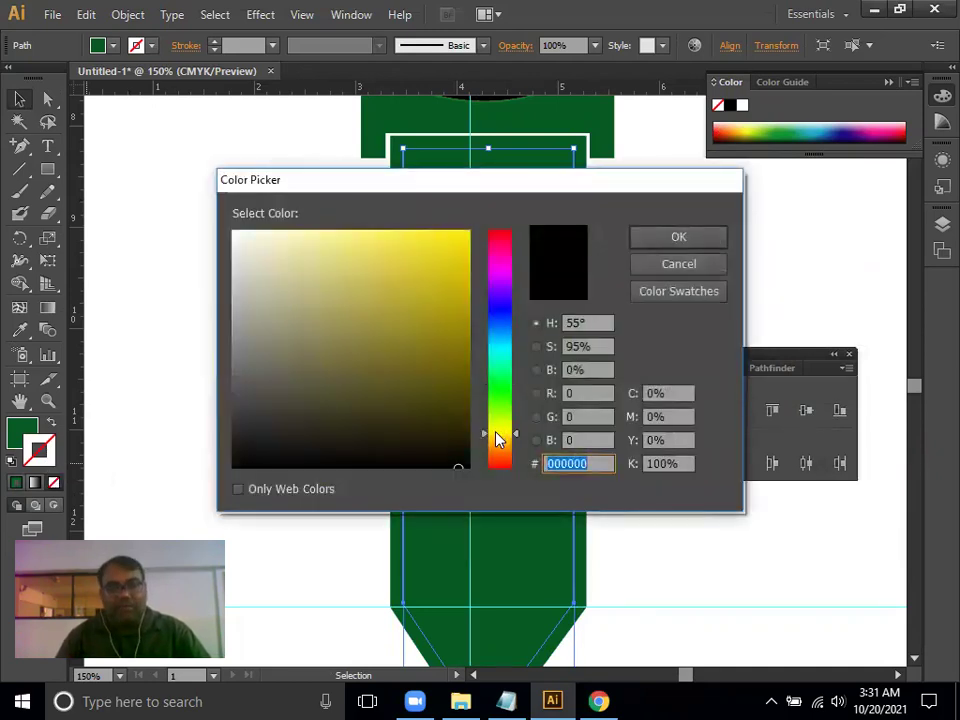
pyautogui.click(462, 241)
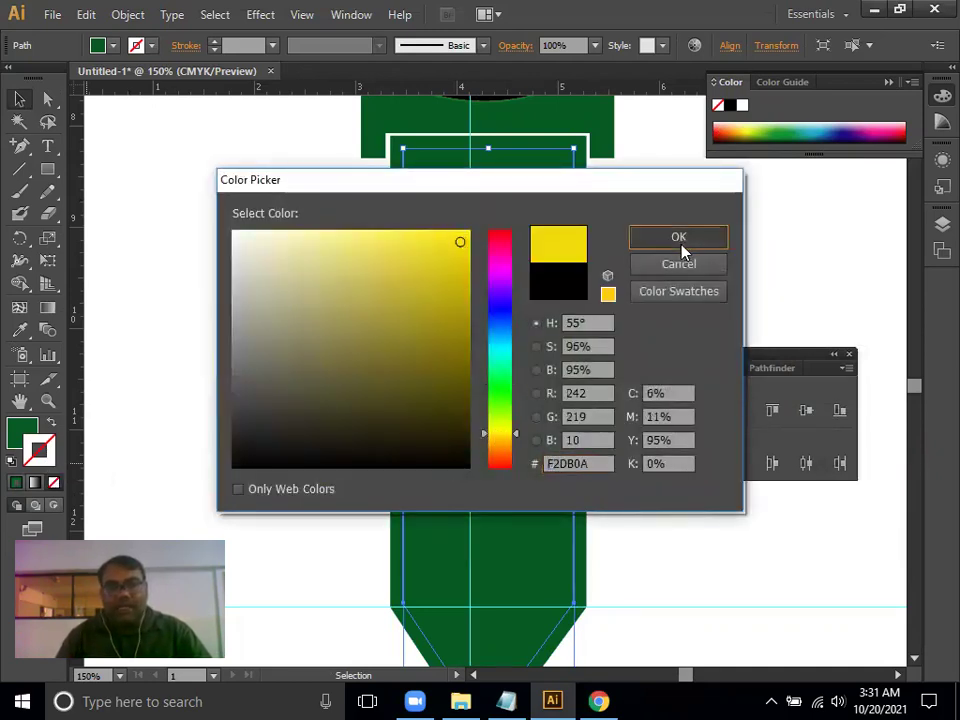
pyautogui.click(679, 238)
pyautogui.click(256, 262)
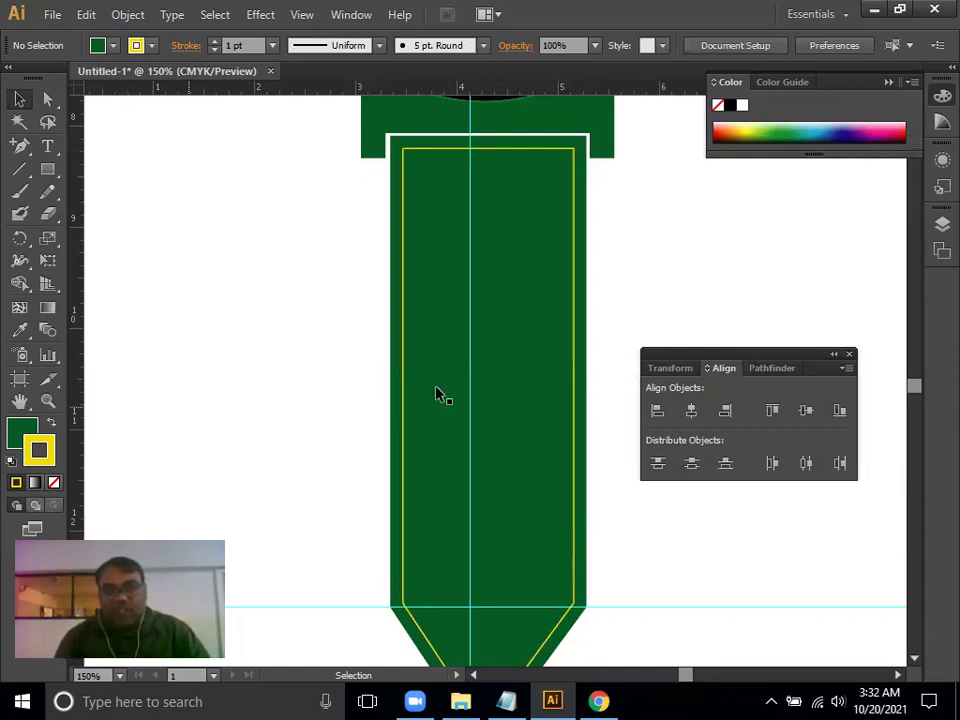
pyautogui.click(403, 390)
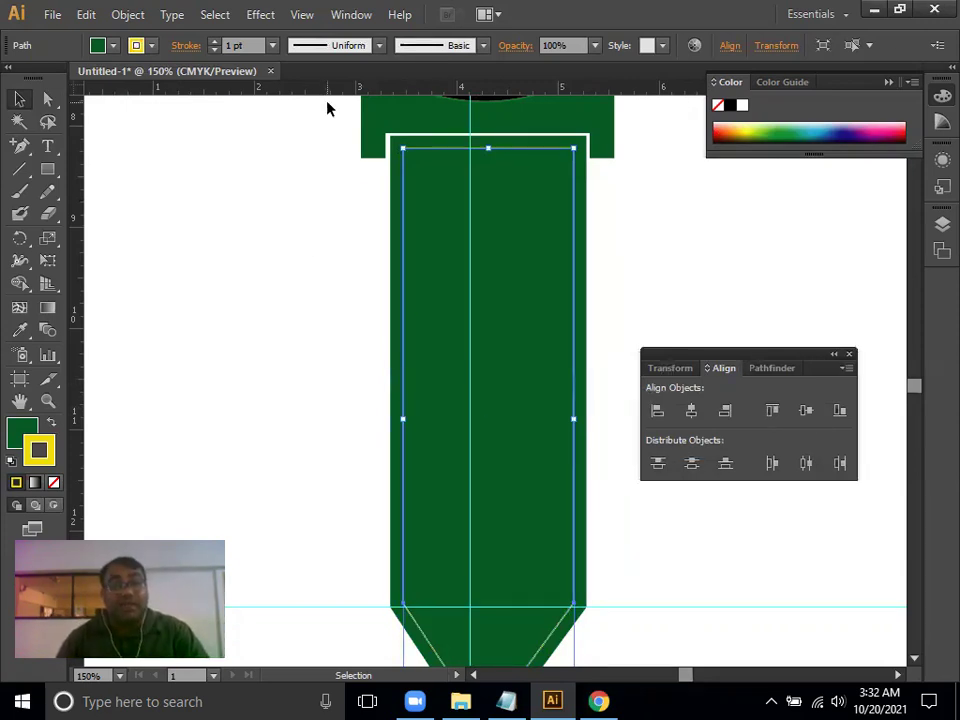
# Make the yellow outline a 2 pt dashed stroke with 2 pt dashes
pyautogui.click(351, 14)
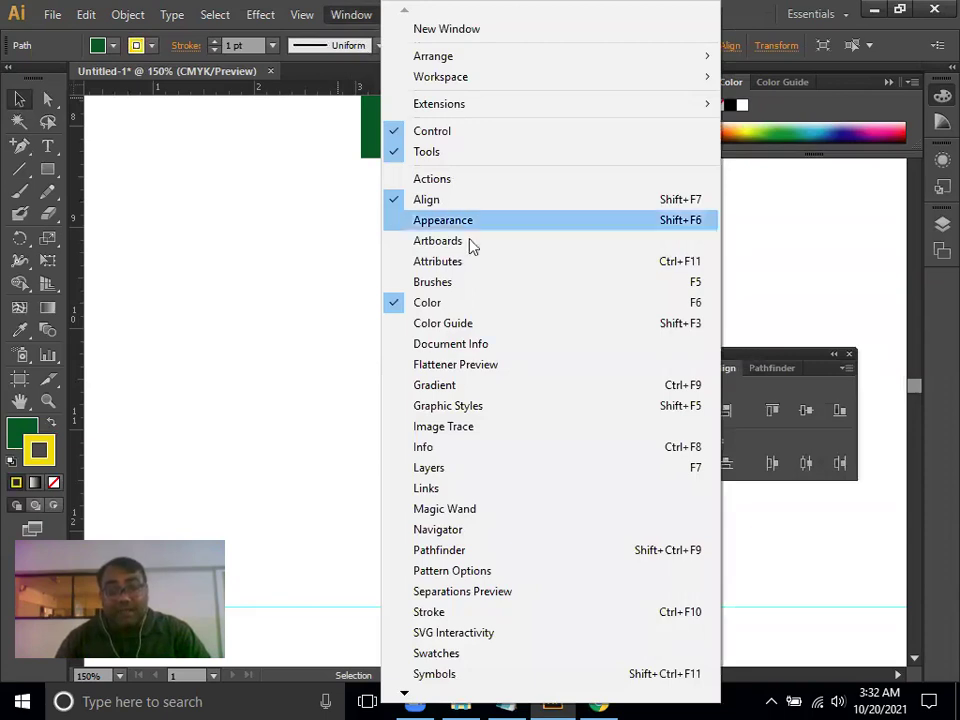
pyautogui.click(548, 622)
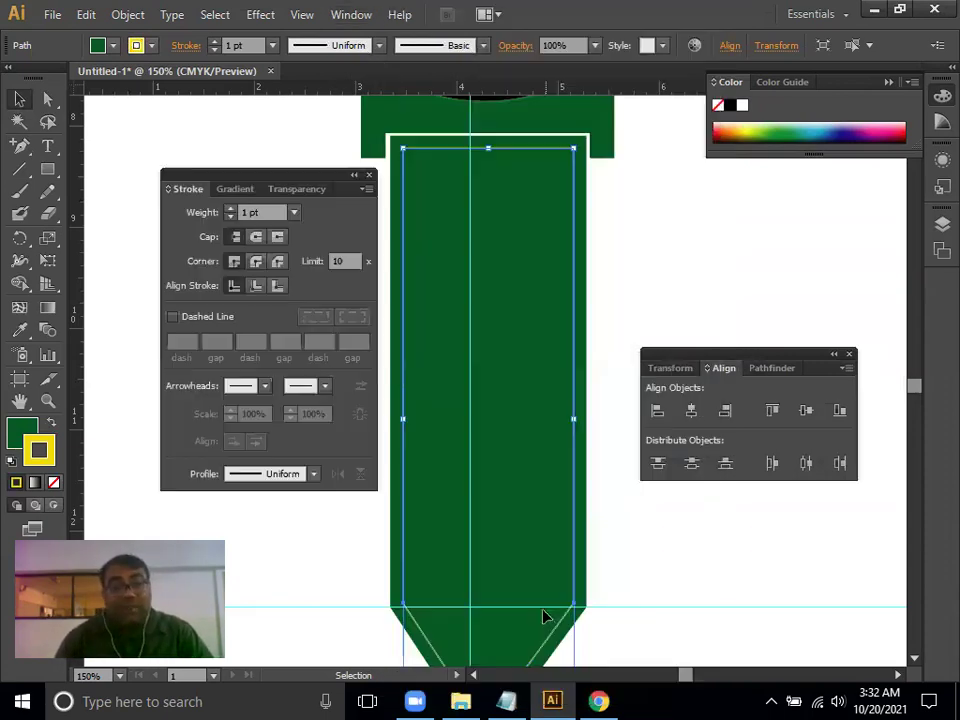
pyautogui.click(294, 212)
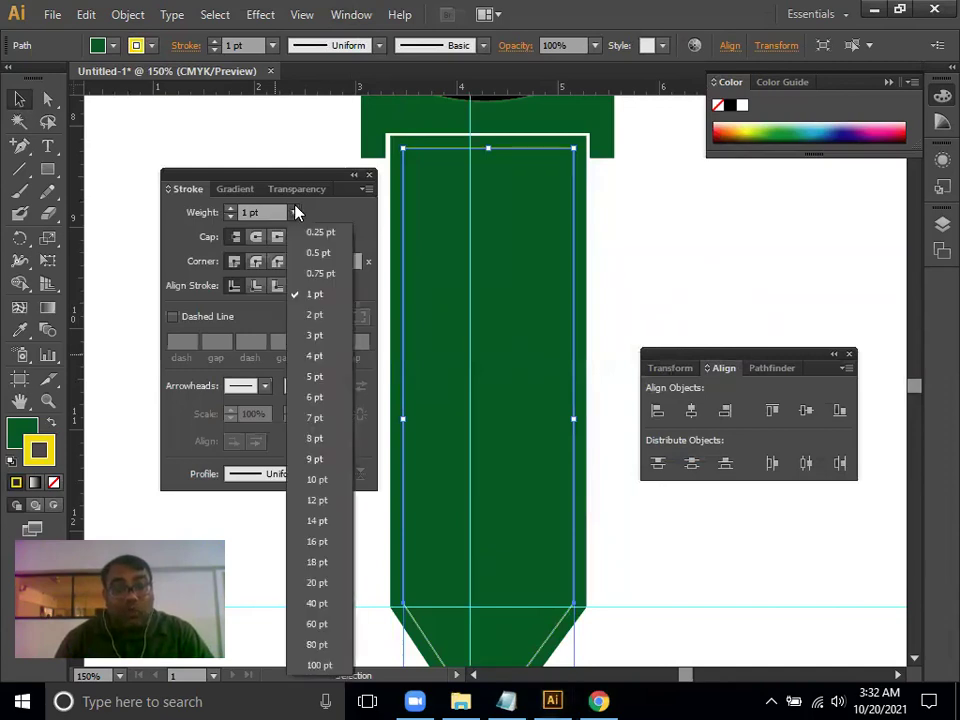
pyautogui.click(318, 357)
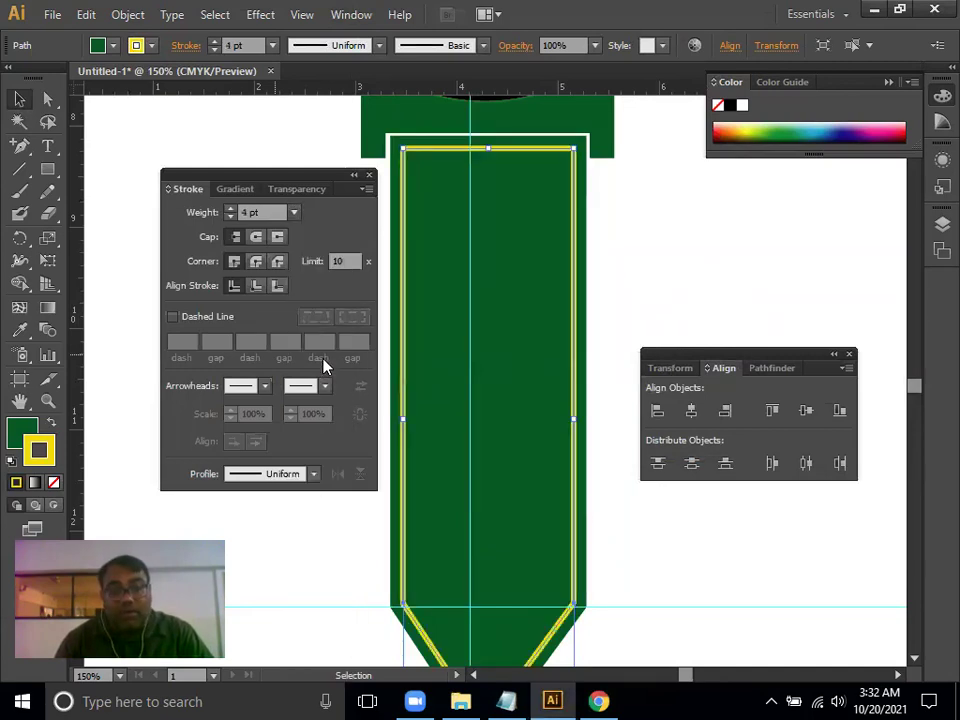
pyautogui.click(294, 212)
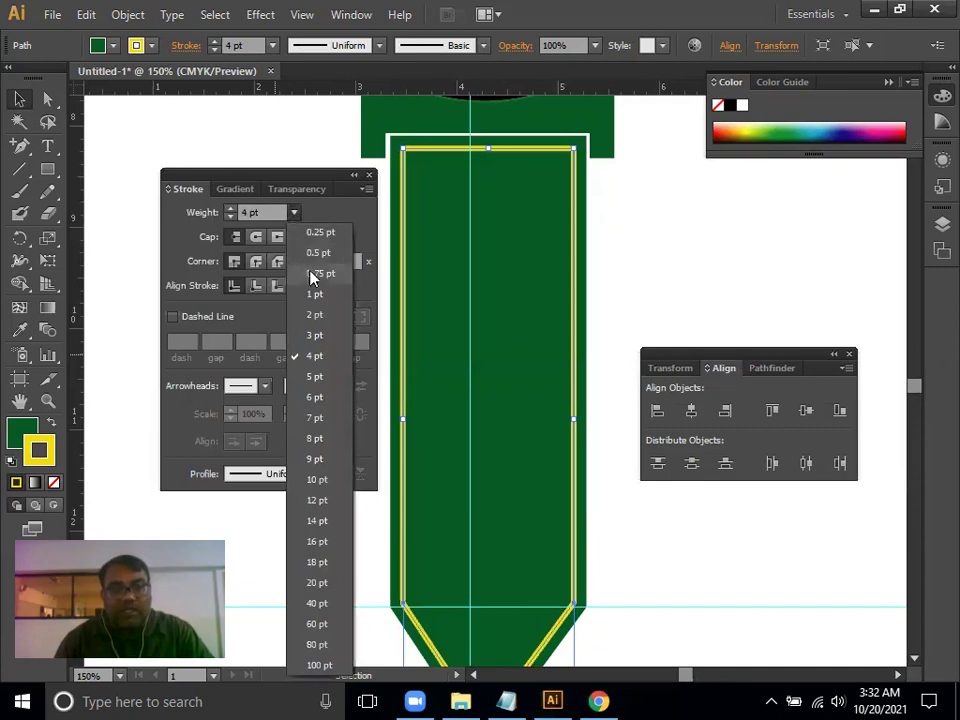
pyautogui.click(314, 315)
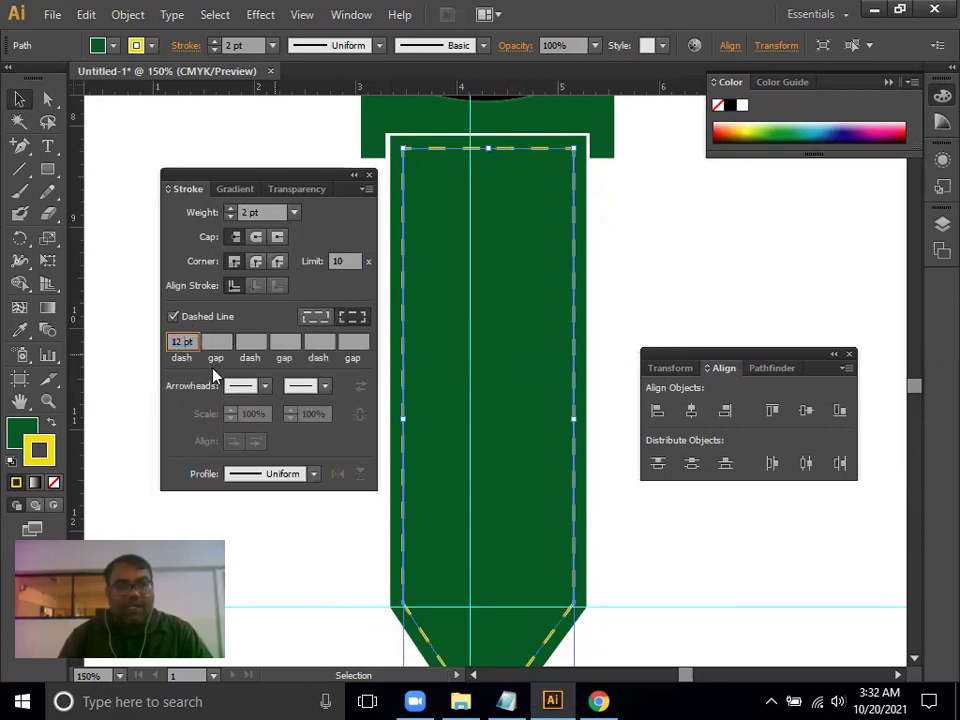
pyautogui.write('2')
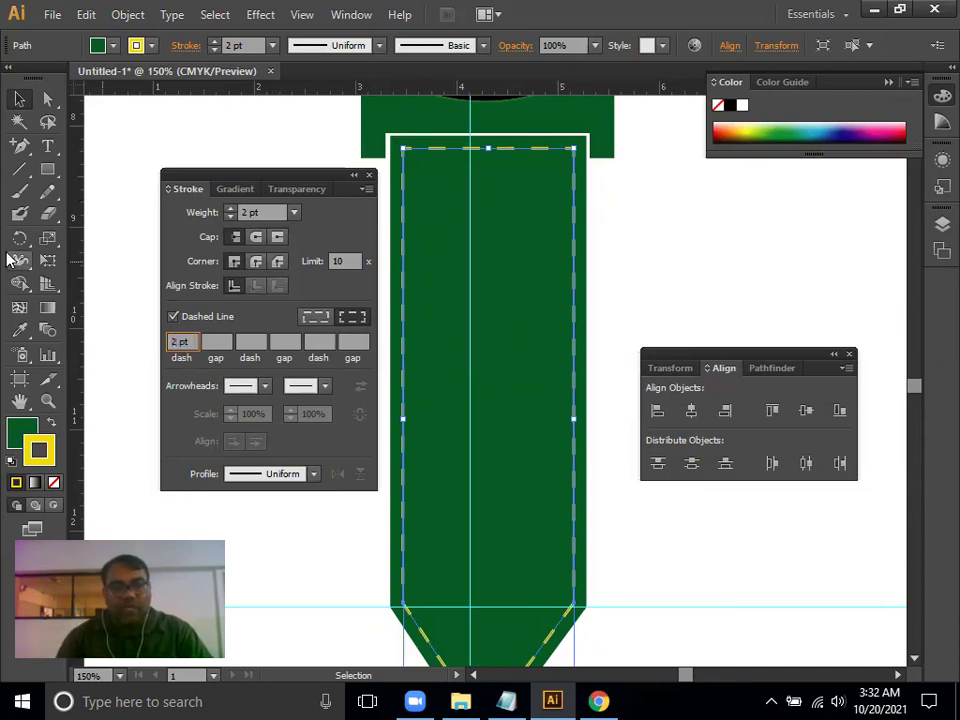
pyautogui.click(130, 270)
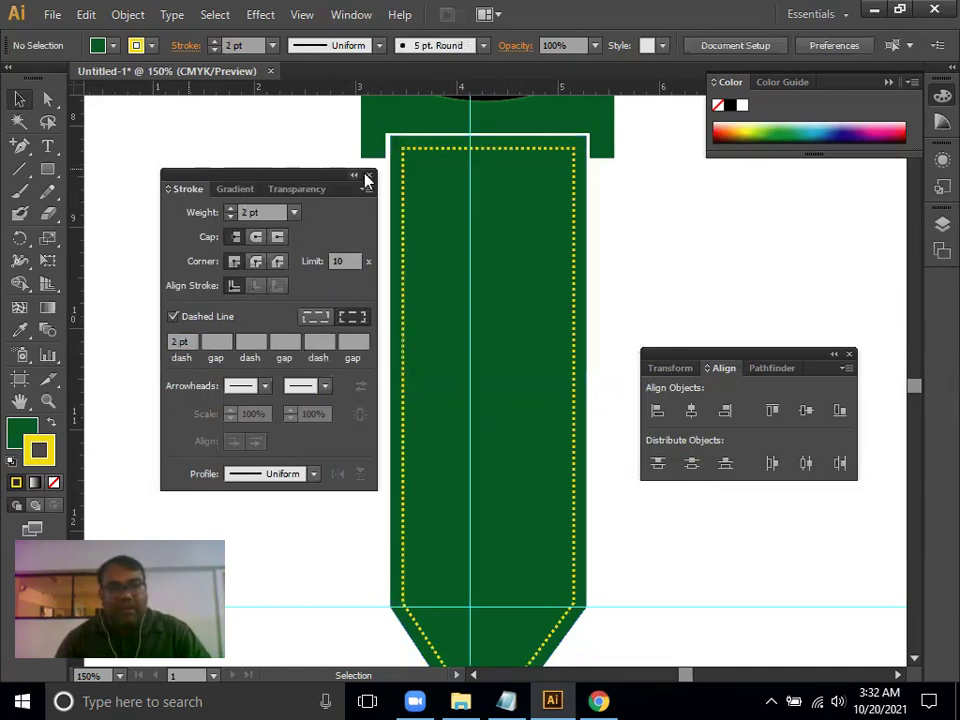
pyautogui.hotkey('ctrl', 'F10')
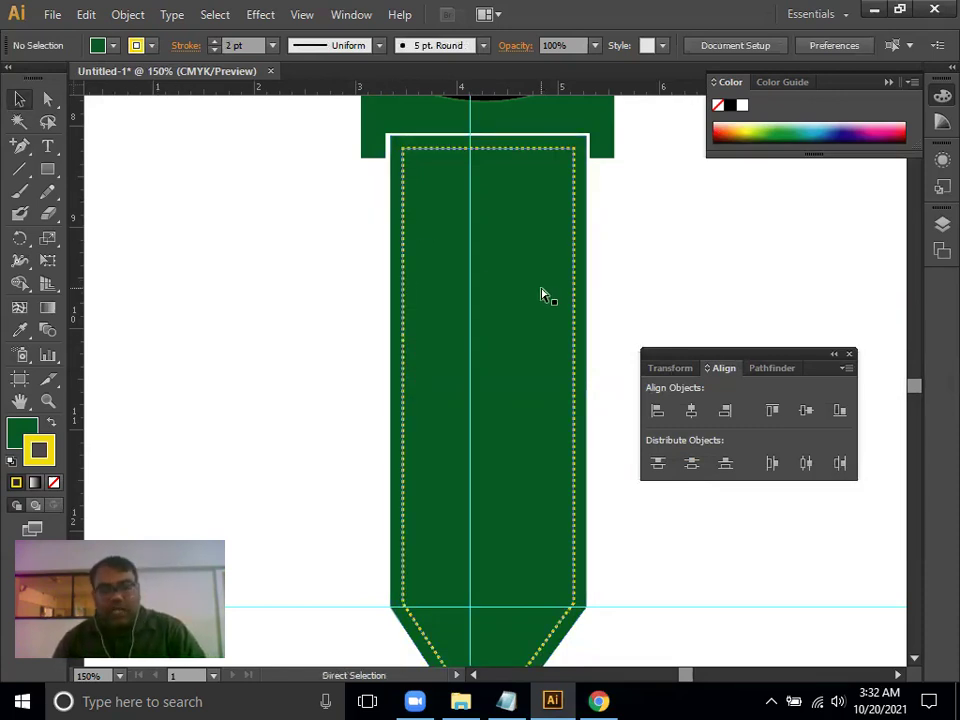
pyautogui.hotkey('ctrl', '-')
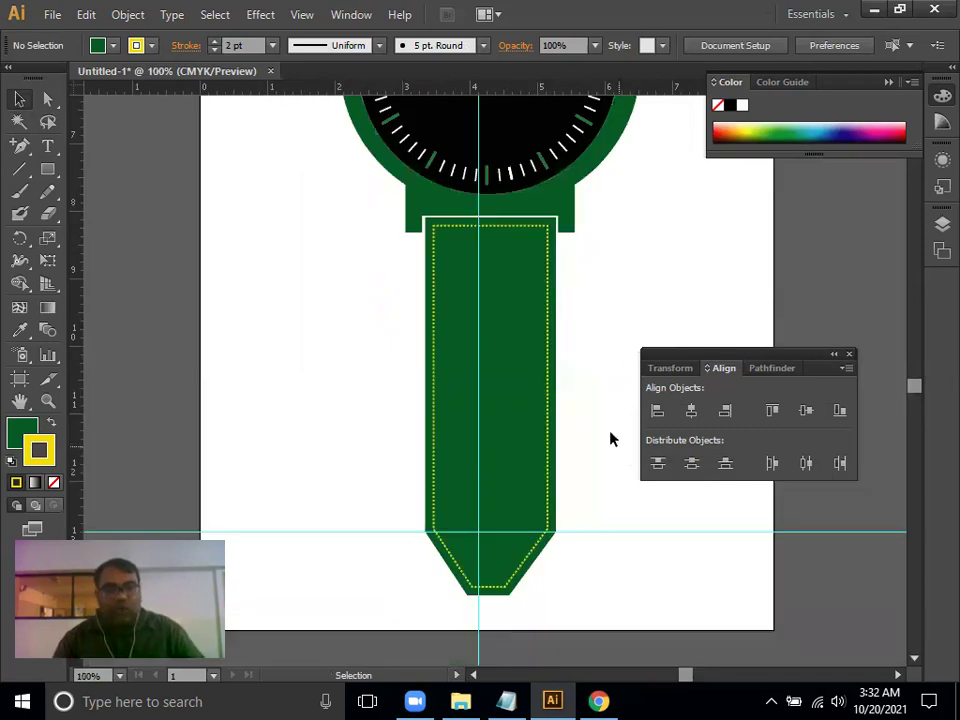
# Select the upper strap and fine-tune its horizontal position with the arrow keys
pyautogui.moveTo(576, 428); pyautogui.dragTo(566, 454)
pyautogui.moveTo(598, 303)
pyautogui.mouseDown()
pyautogui.moveTo(574, 416)
pyautogui.moveTo(557, 690)
pyautogui.mouseUp()
pyautogui.click(484, 289)
pyautogui.press('Left')
pyautogui.press('Left')
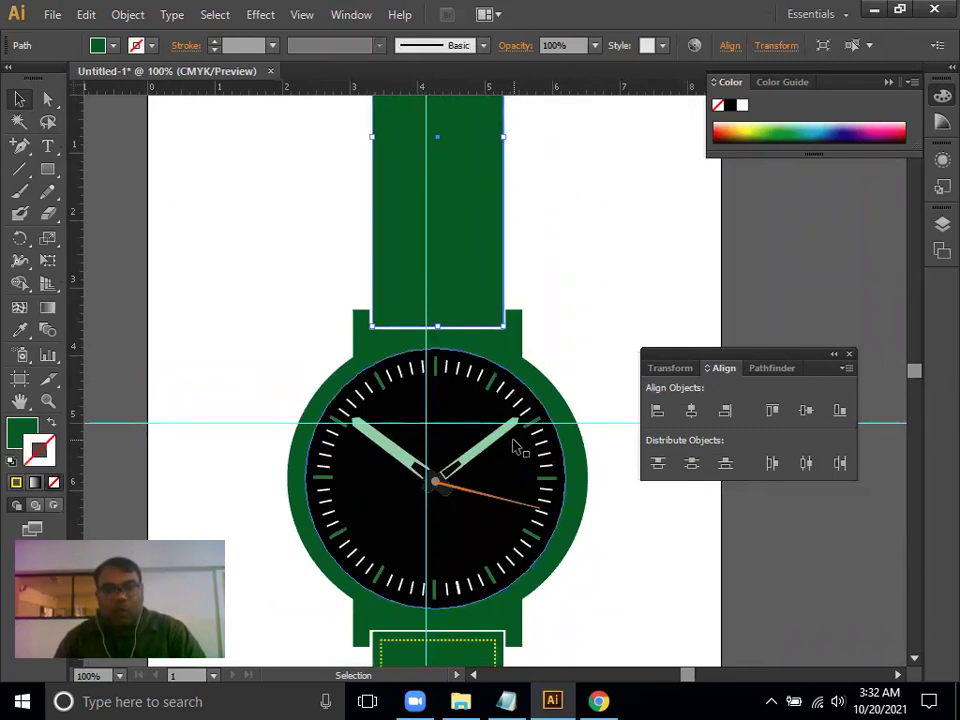
pyautogui.press('Left')
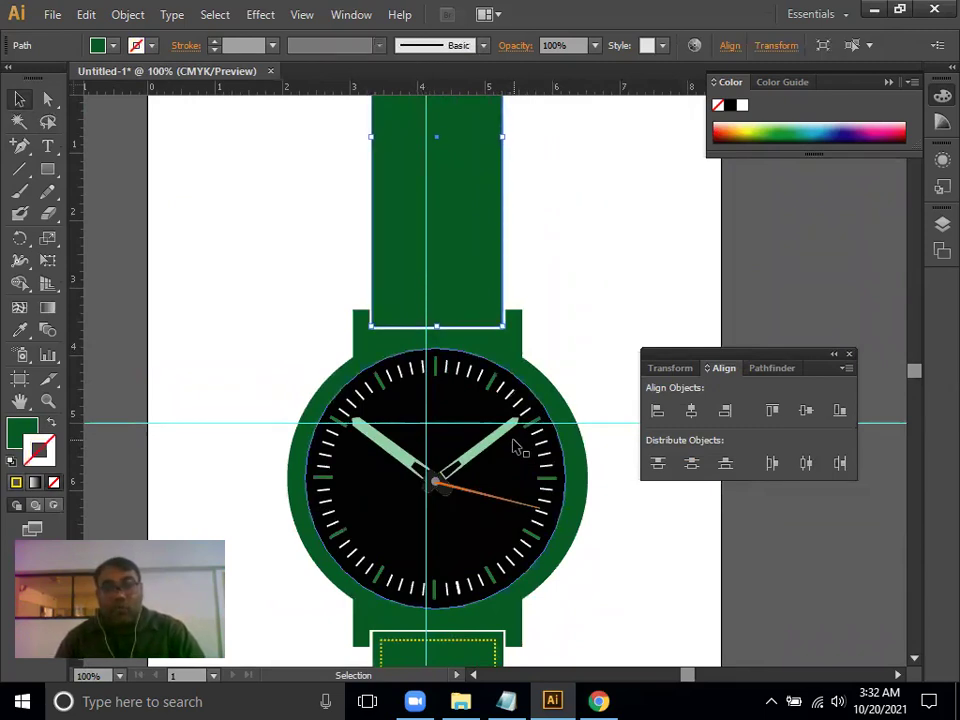
pyautogui.press('Right')
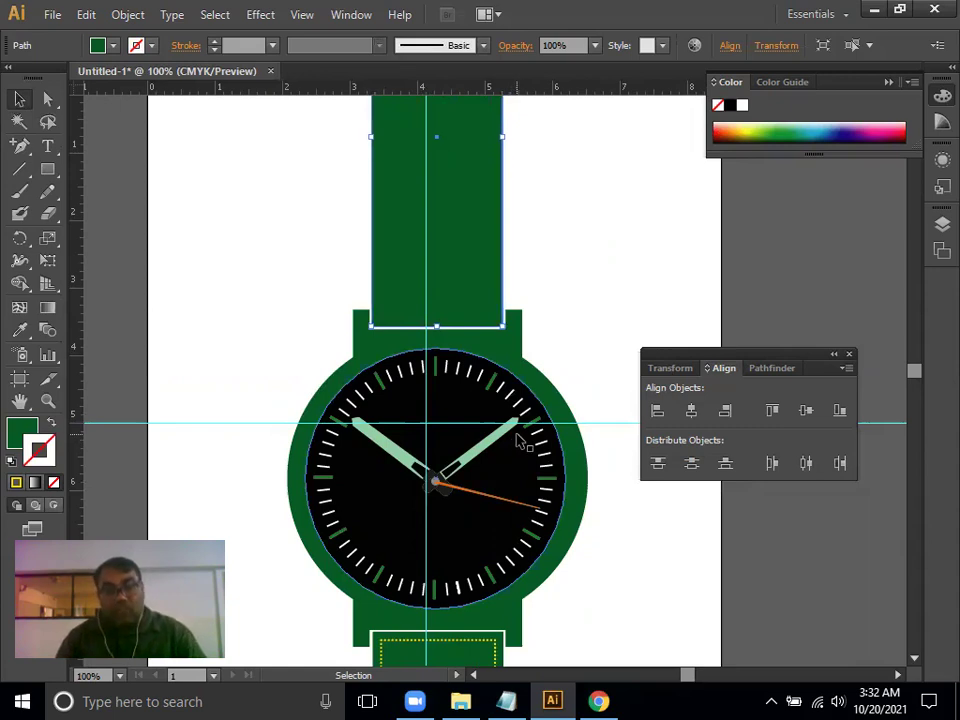
# Drag the upper strap's top edge down so it sits just above the artboard top
pyautogui.moveTo(497, 317); pyautogui.dragTo(535, 518)
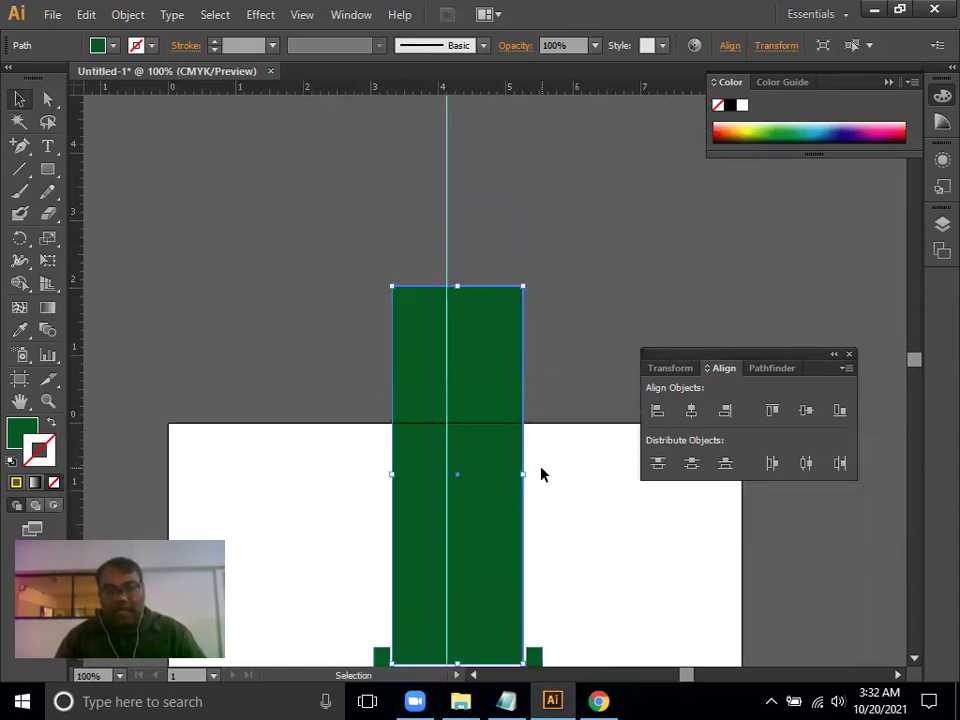
pyautogui.click(540, 473)
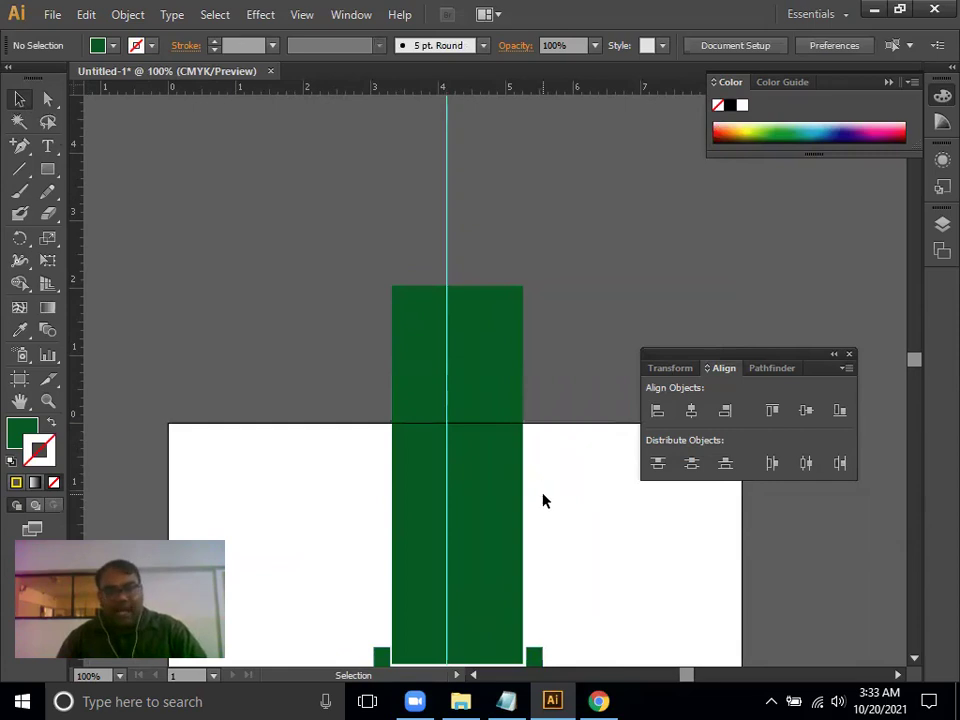
pyautogui.click(473, 400)
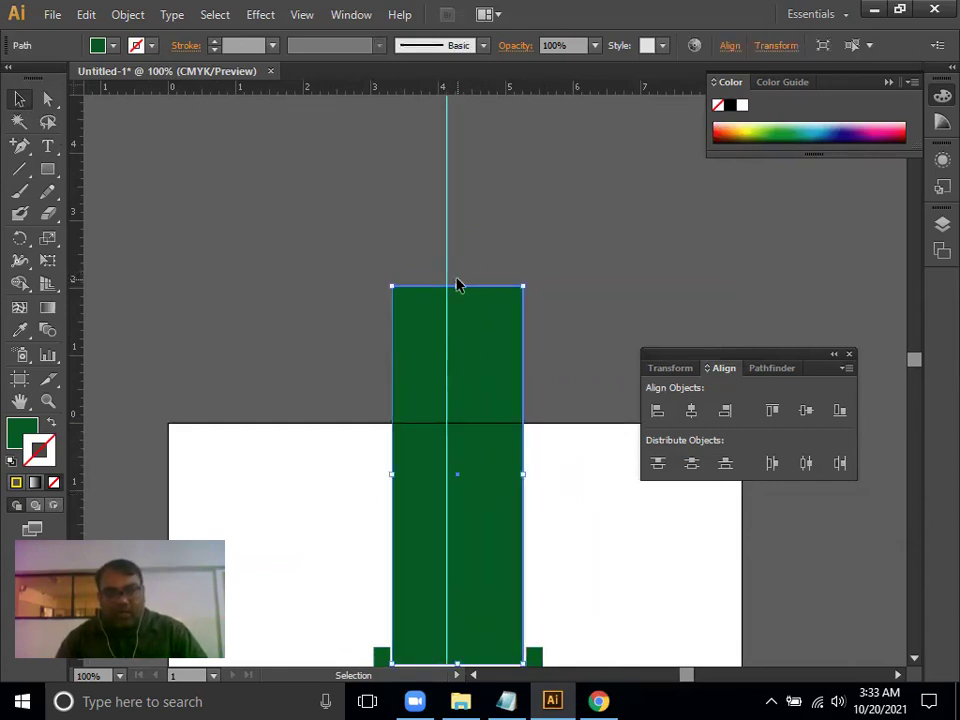
pyautogui.moveTo(456, 287); pyautogui.dragTo(461, 408)
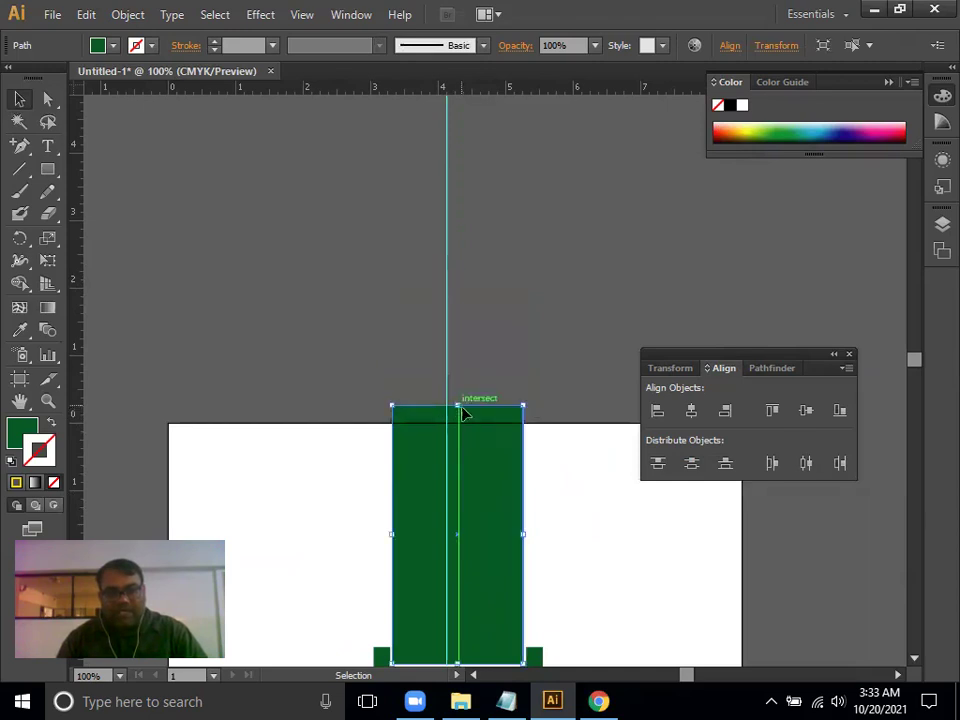
pyautogui.click(606, 514)
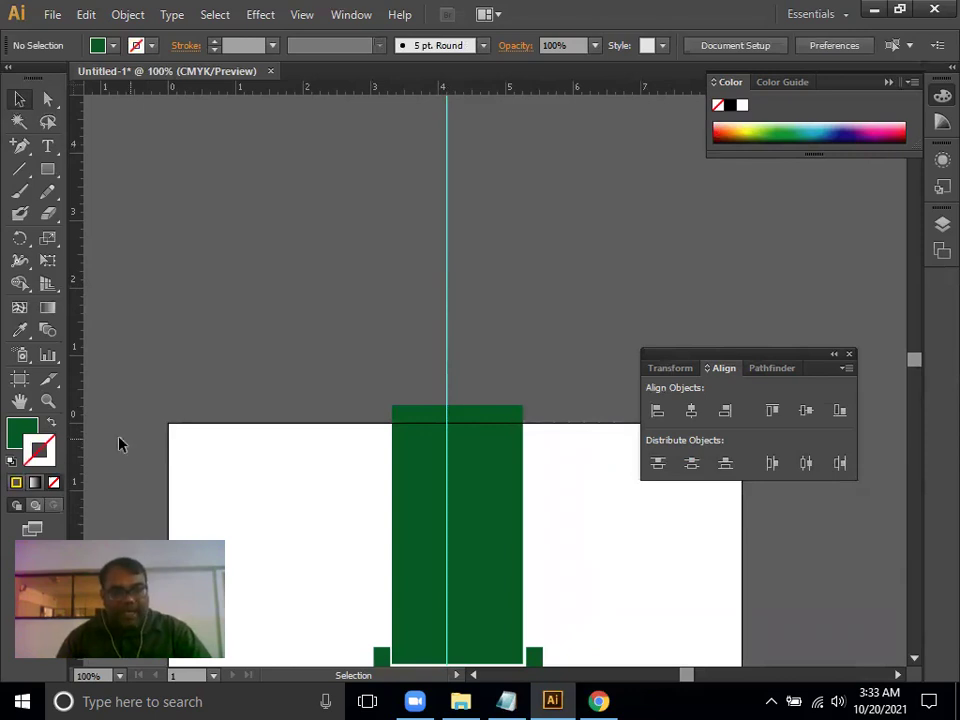
pyautogui.click(19, 378)
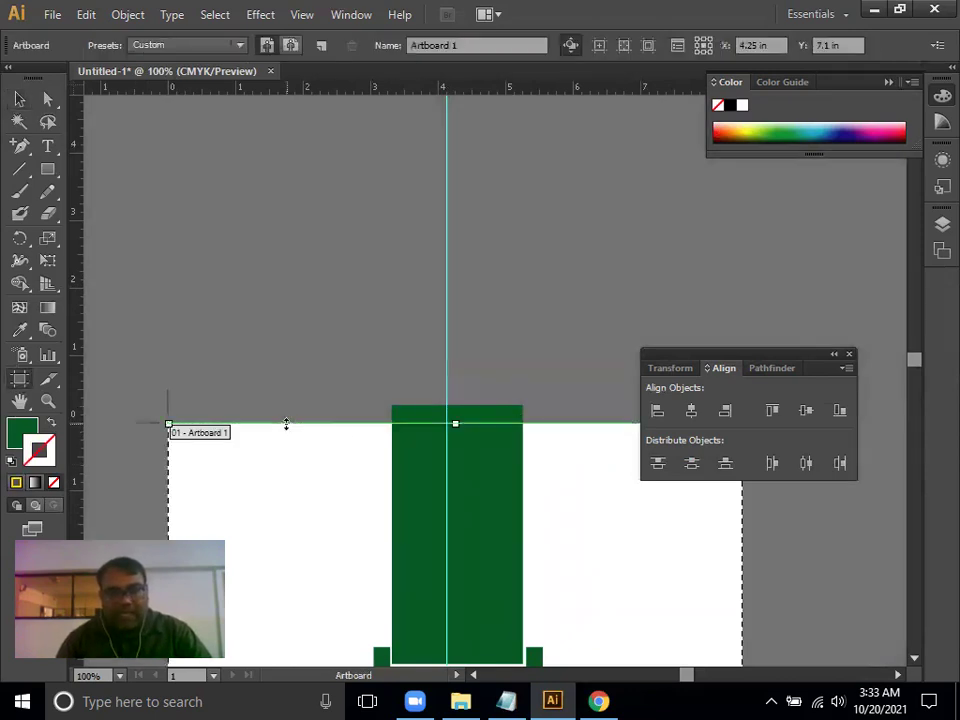
# Raise the artboard's top edge above the upper strap and compare with the Chrome reference
pyautogui.moveTo(454, 422); pyautogui.dragTo(457, 317)
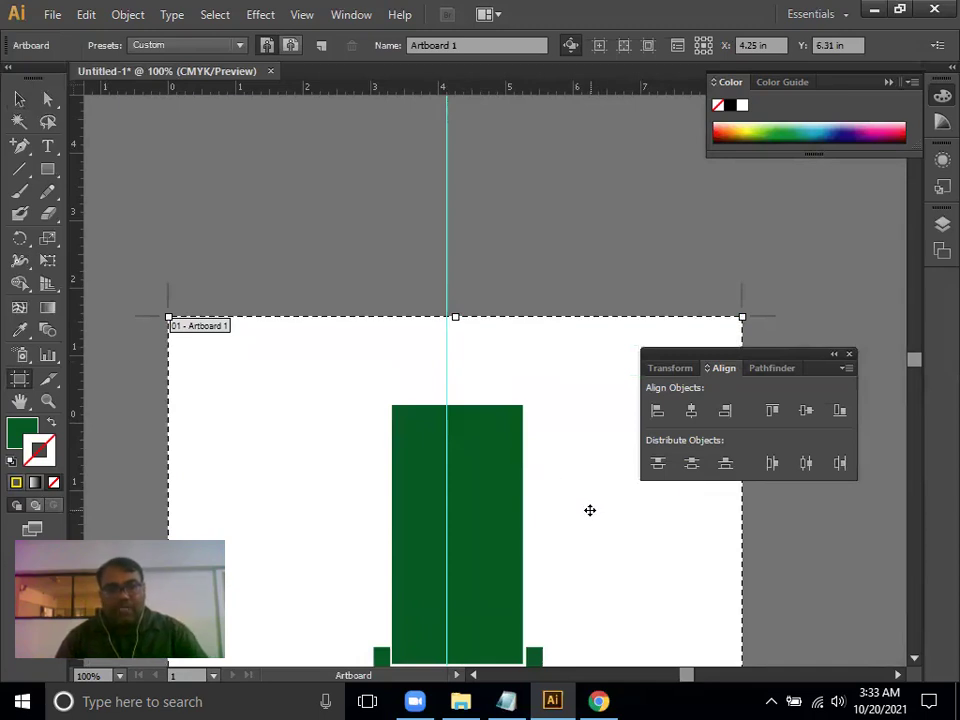
pyautogui.scroll(-5, 574, 448)
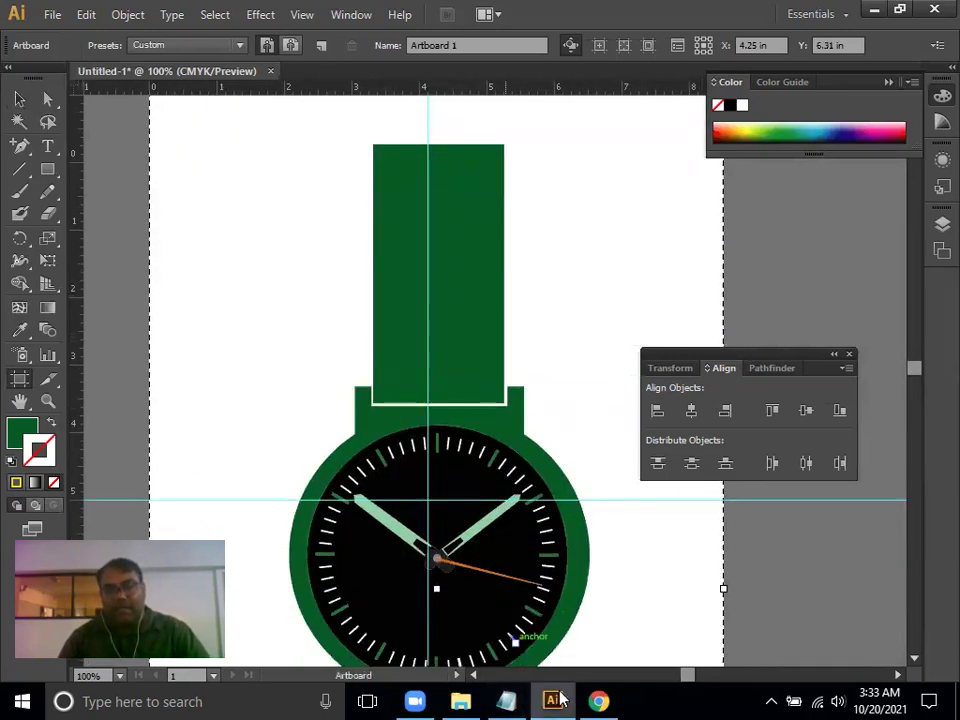
pyautogui.moveTo(598, 701)
pyautogui.click(626, 576)
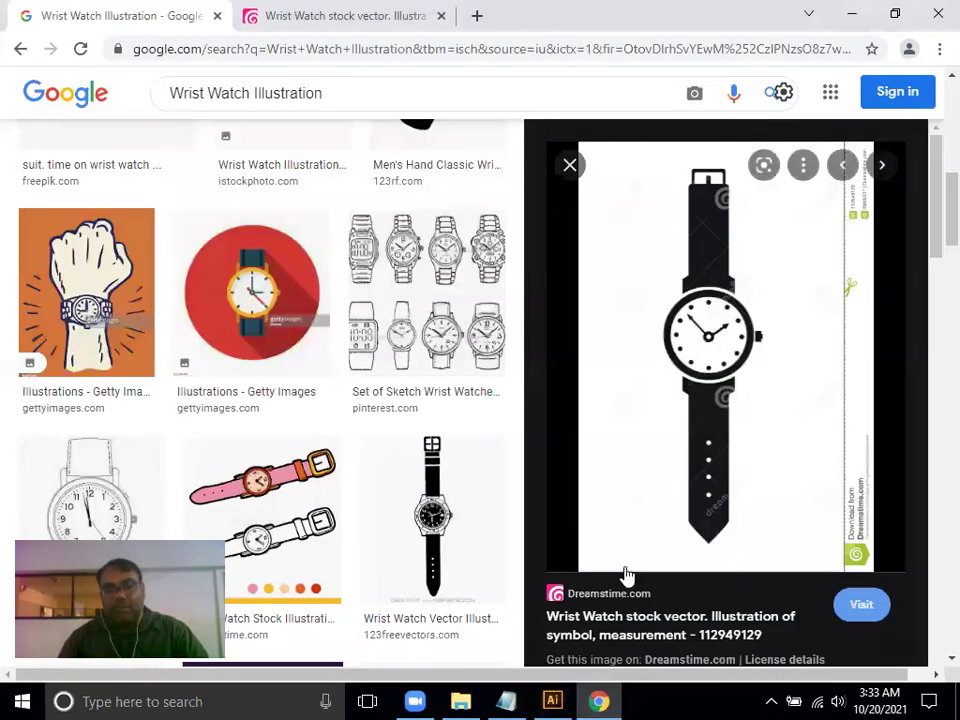
pyautogui.click(553, 699)
pyautogui.scroll(4, 245, 455)
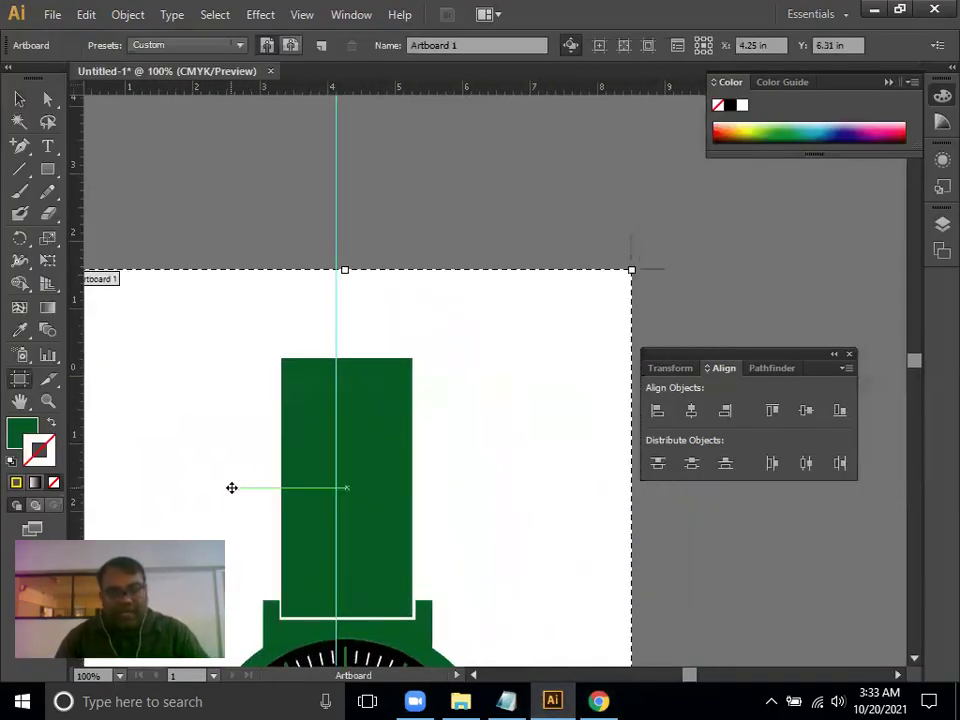
# Draw a wide green rectangle over the top of the watch body
pyautogui.hotkey('ctrl', '+')
pyautogui.hotkey('ctrl', '+')
pyautogui.hotkey('ctrl', '+')
pyautogui.moveTo(390, 437)
pyautogui.mouseDown()
pyautogui.moveTo(581, 357)
pyautogui.moveTo(636, 372)
pyautogui.mouseUp()
pyautogui.moveTo(482, 428); pyautogui.dragTo(493, 428)
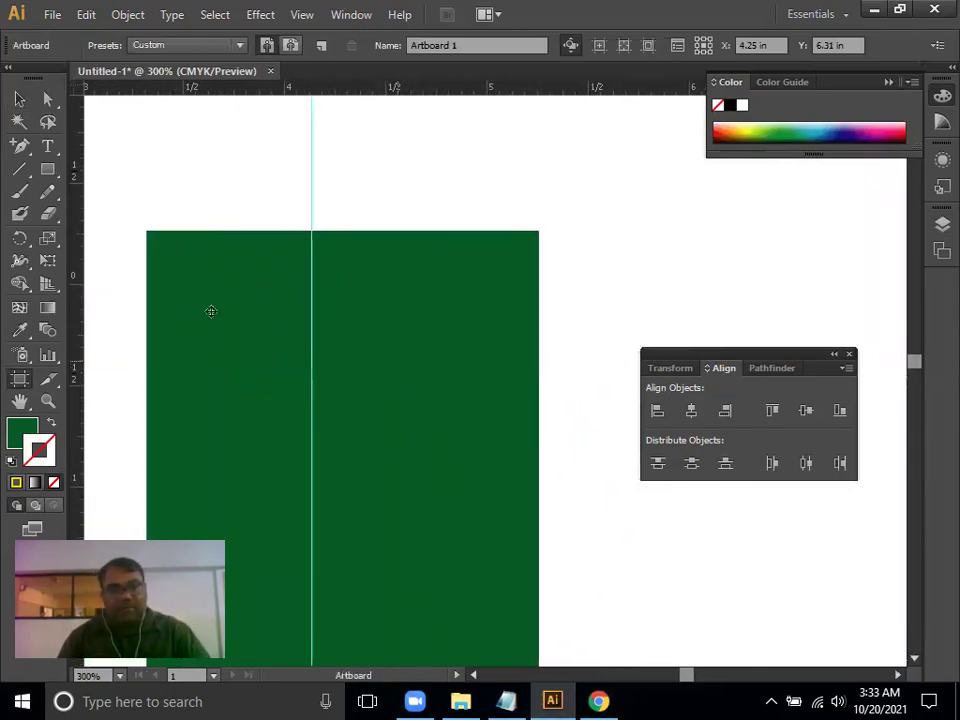
pyautogui.moveTo(233, 321); pyautogui.dragTo(244, 321)
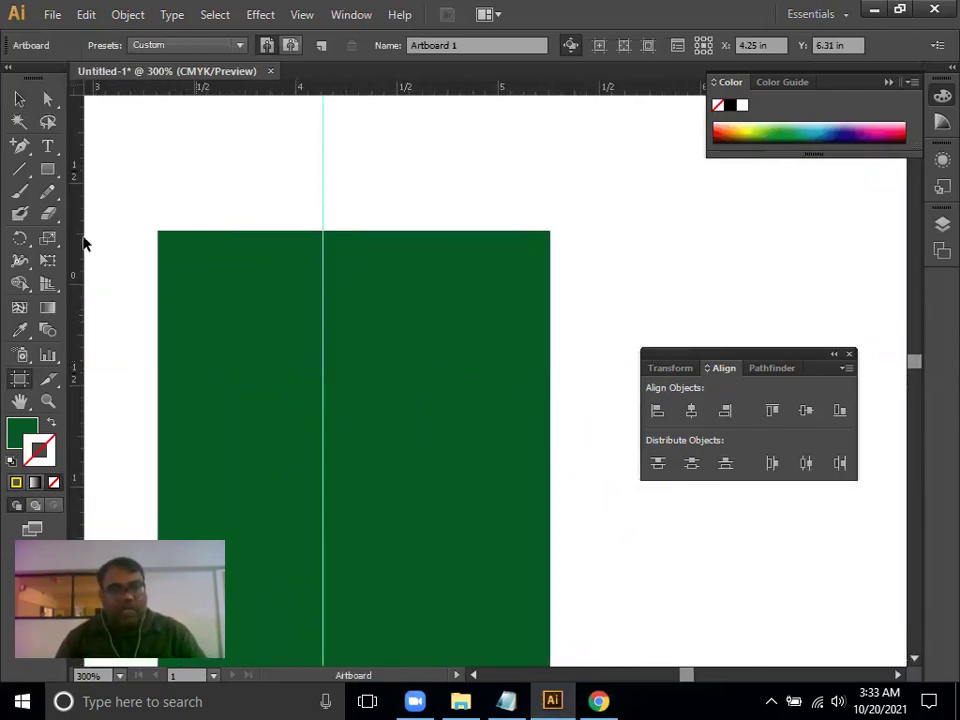
pyautogui.click(48, 169)
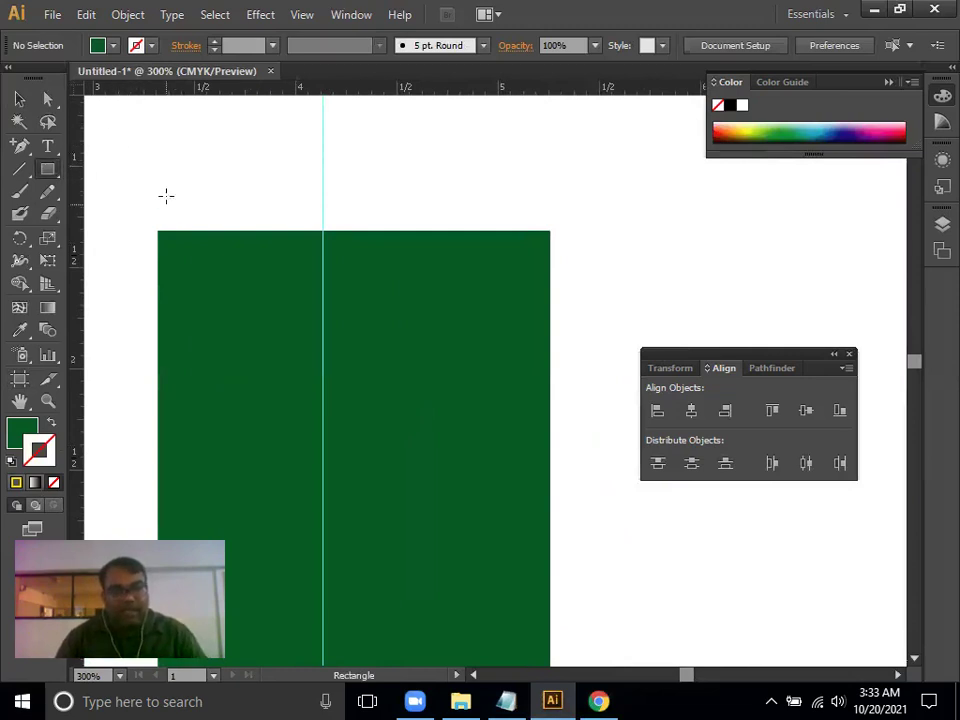
pyautogui.moveTo(166, 196); pyautogui.dragTo(178, 255)
pyautogui.moveTo(130, 173)
pyautogui.mouseDown()
pyautogui.moveTo(474, 330)
pyautogui.moveTo(583, 358)
pyautogui.mouseUp()
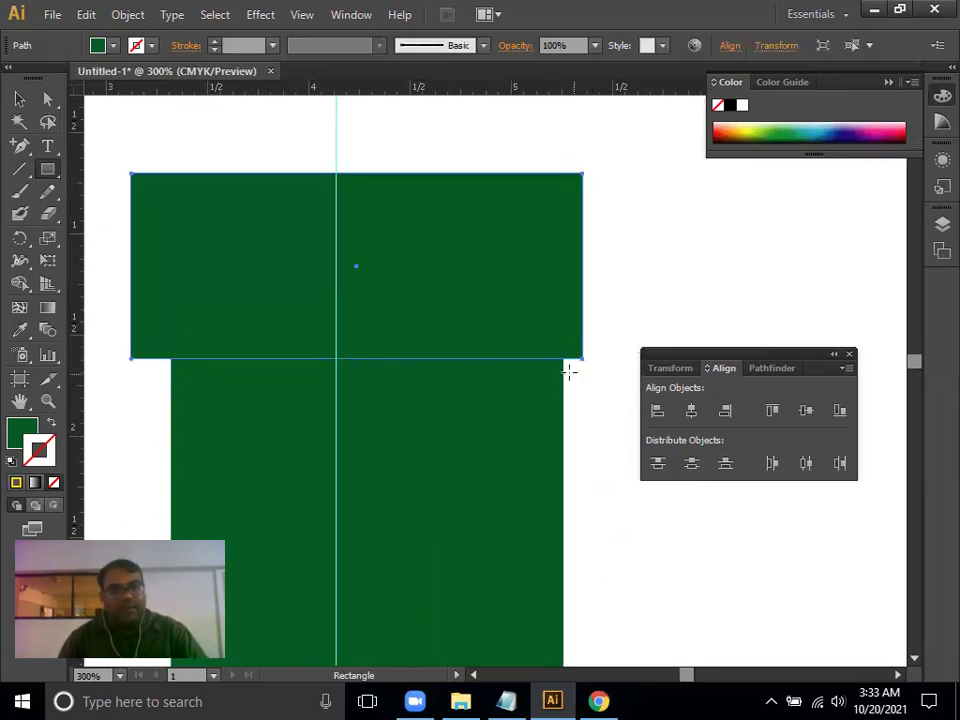
pyautogui.click(19, 99)
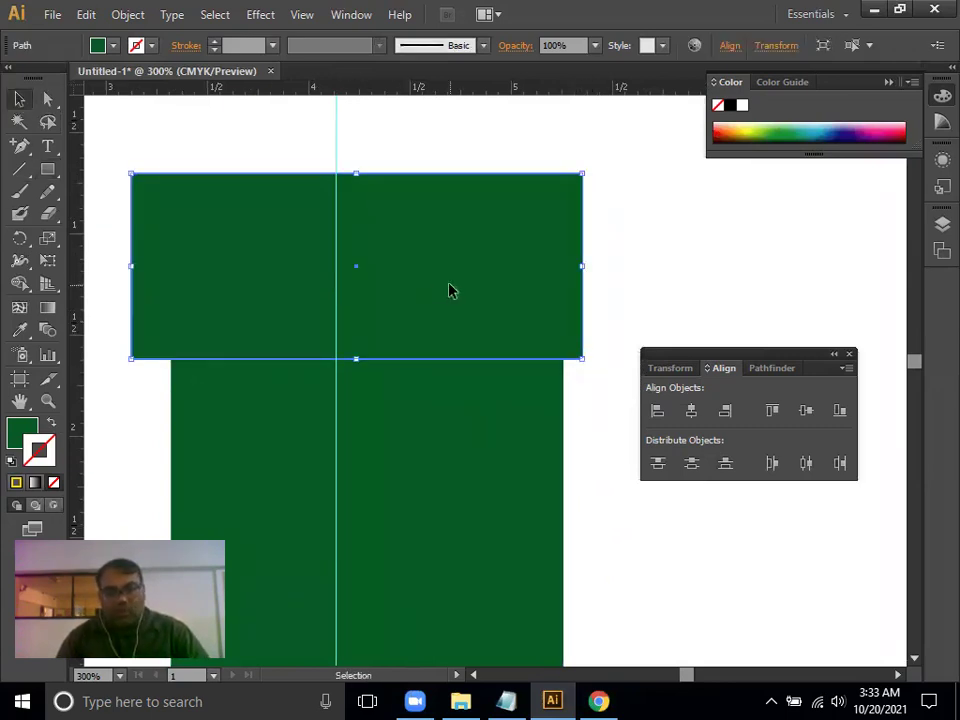
# Nudge the wide rectangle right, stretch its top upward, and drag a copy to the right
pyautogui.press('Right')
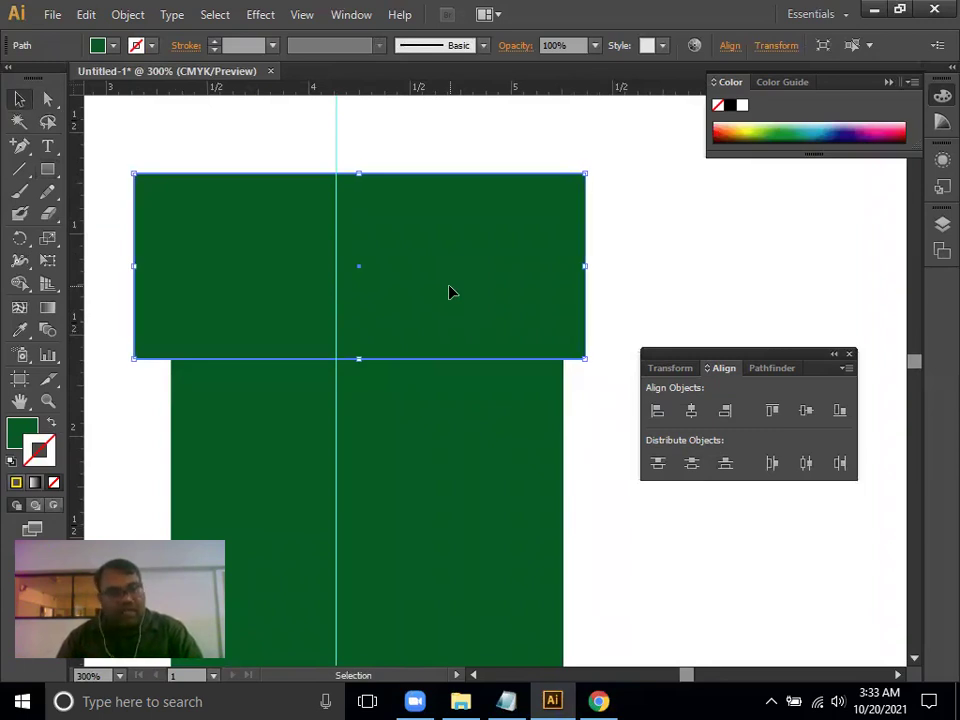
pyautogui.press('Right')
pyautogui.press('Right')
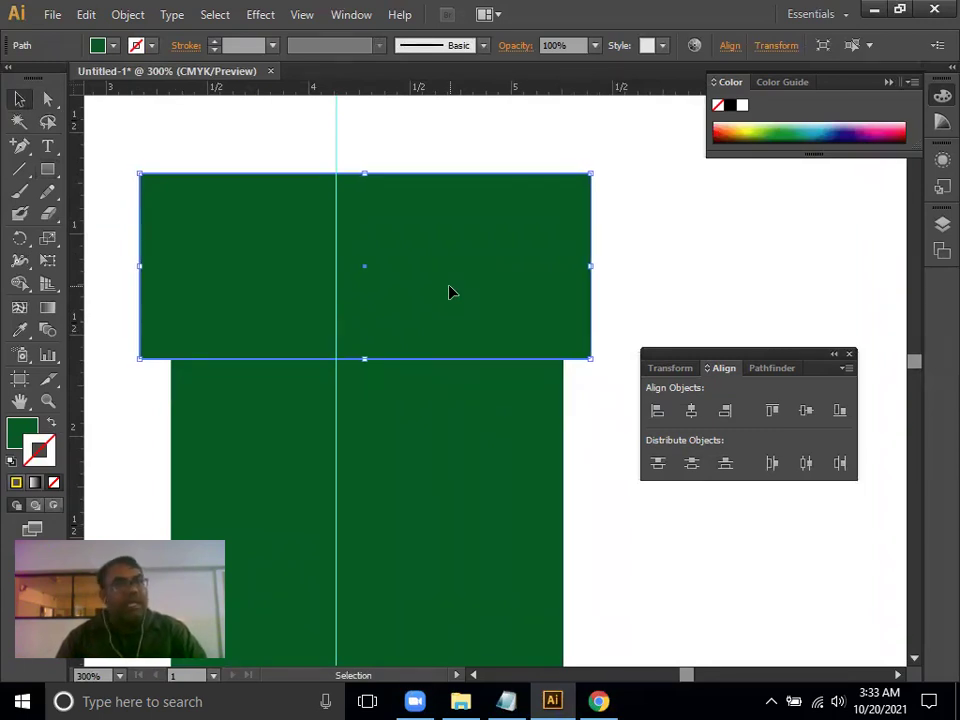
pyautogui.moveTo(456, 291); pyautogui.dragTo(364, 344)
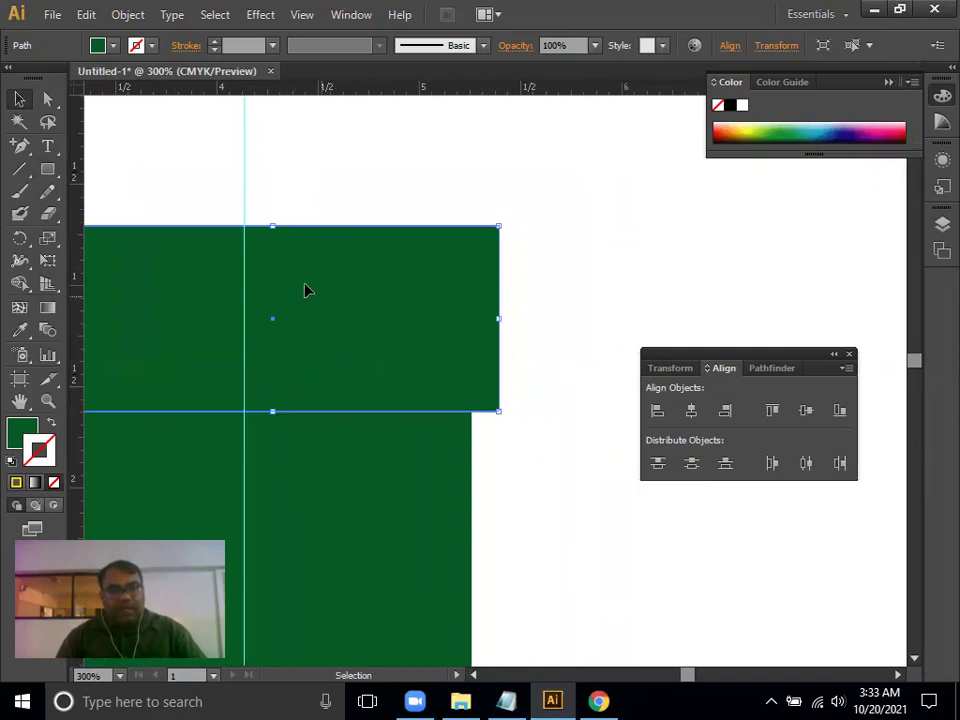
pyautogui.moveTo(270, 225); pyautogui.dragTo(270, 183)
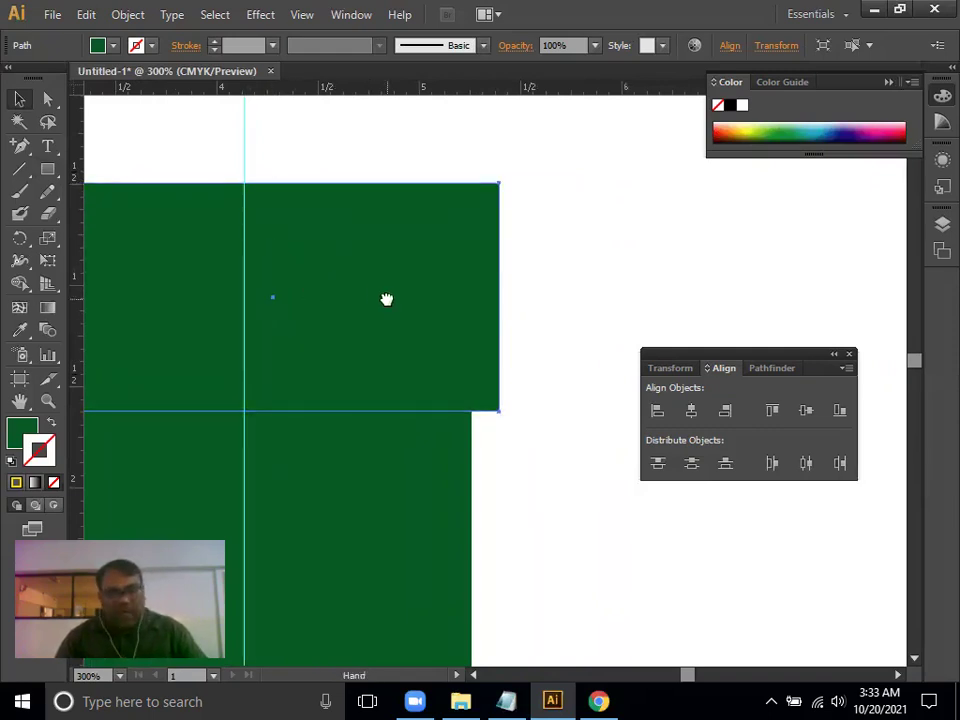
pyautogui.moveTo(386, 298); pyautogui.dragTo(343, 247)
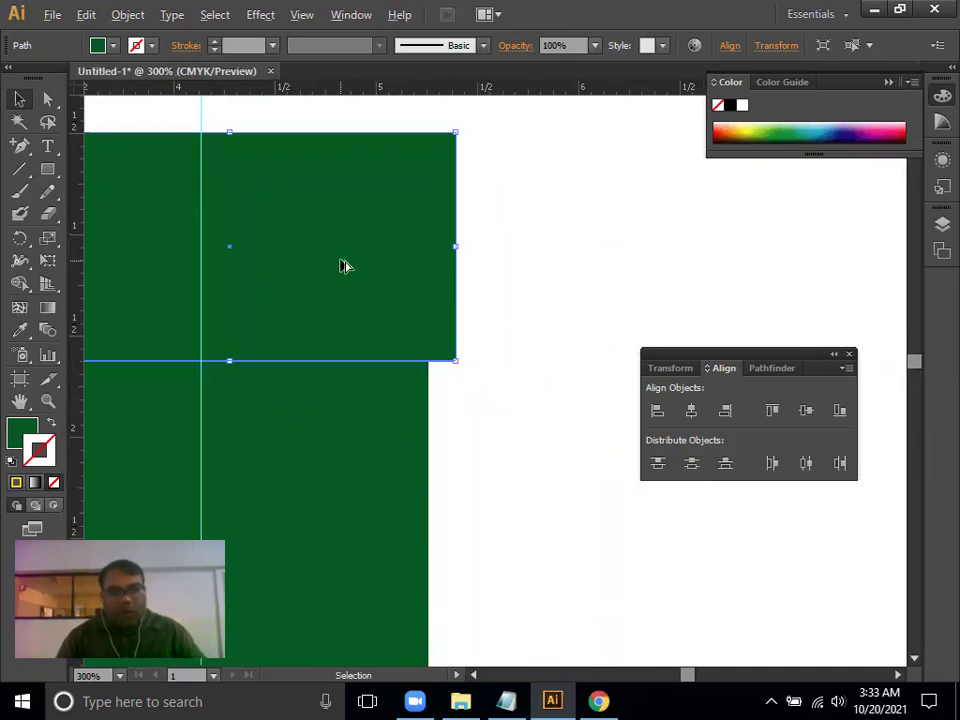
pyautogui.moveTo(340, 265)
pyautogui.mouseDown()
pyautogui.moveTo(727, 290)
pyautogui.moveTo(718, 311)
pyautogui.mouseUp()
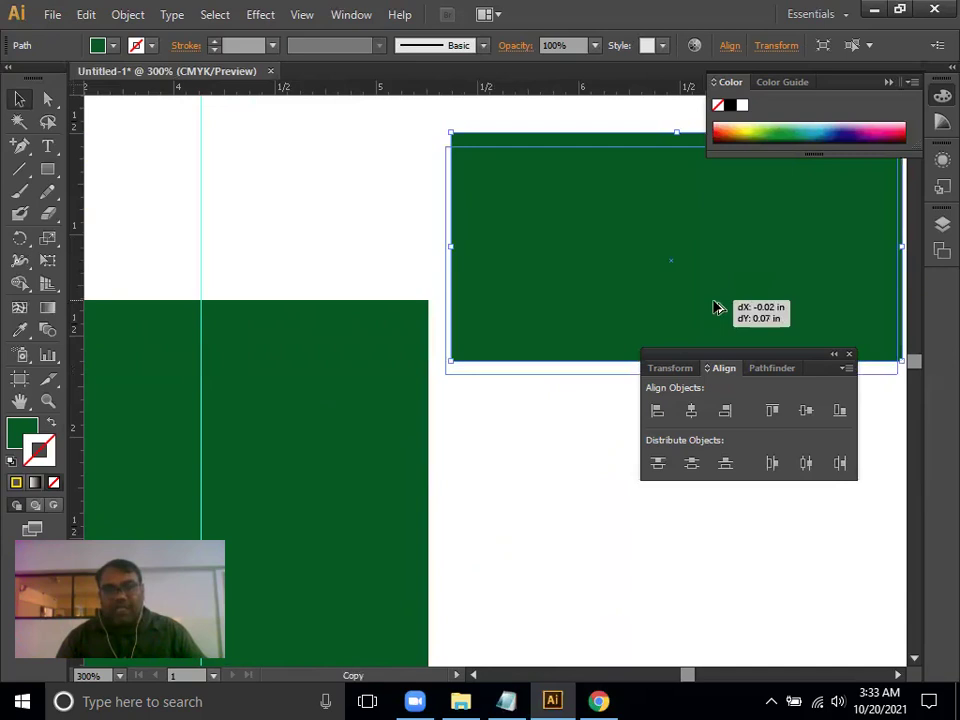
# Fill the front rectangle with #4E5650 and shrink it inside the green rectangle
pyautogui.click(33, 432)
pyautogui.doubleClick(22, 432)
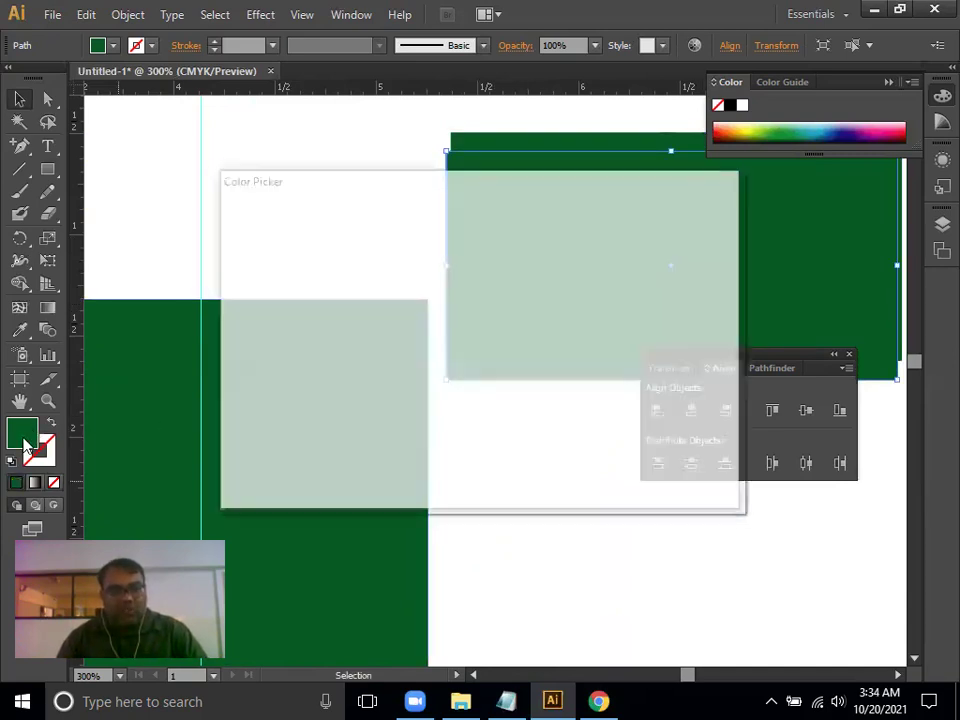
pyautogui.write('4E5650')
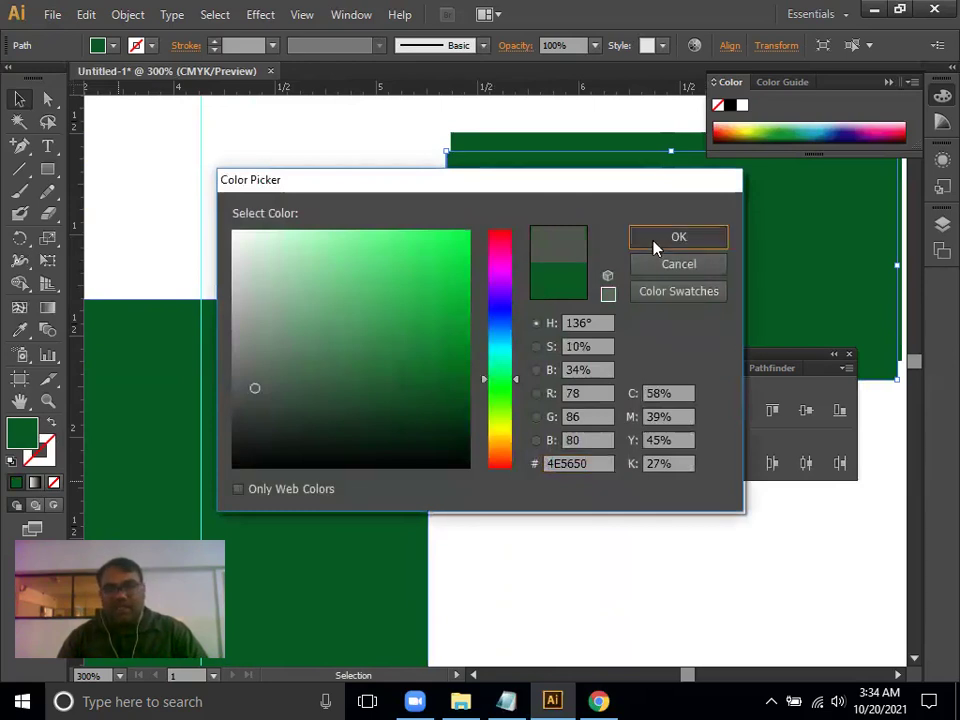
pyautogui.click(678, 237)
pyautogui.moveTo(537, 355); pyautogui.dragTo(326, 396)
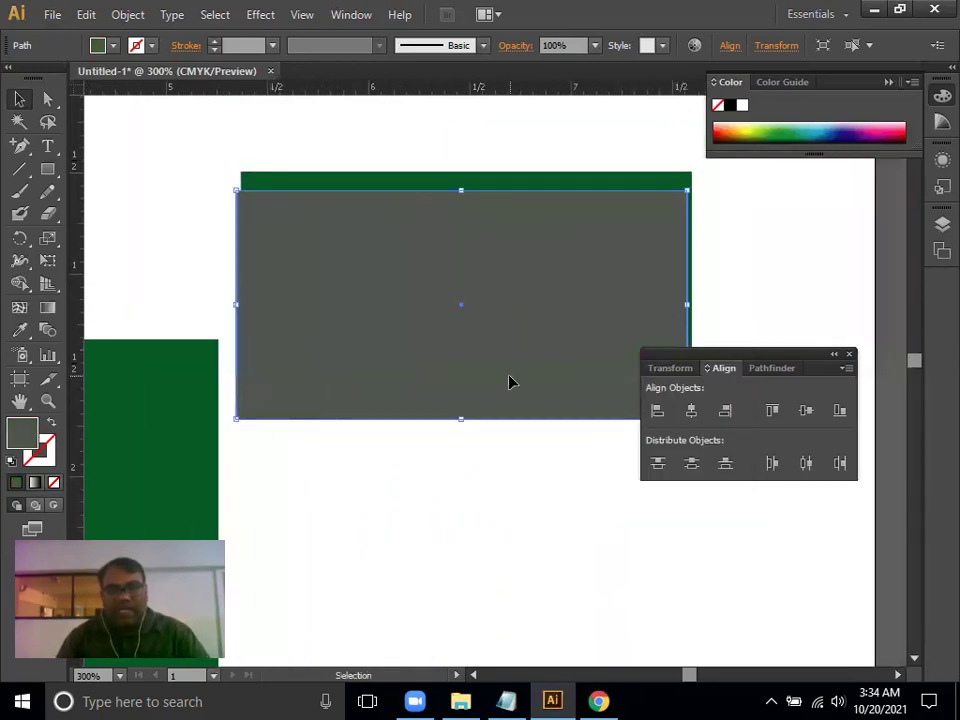
pyautogui.click(690, 305)
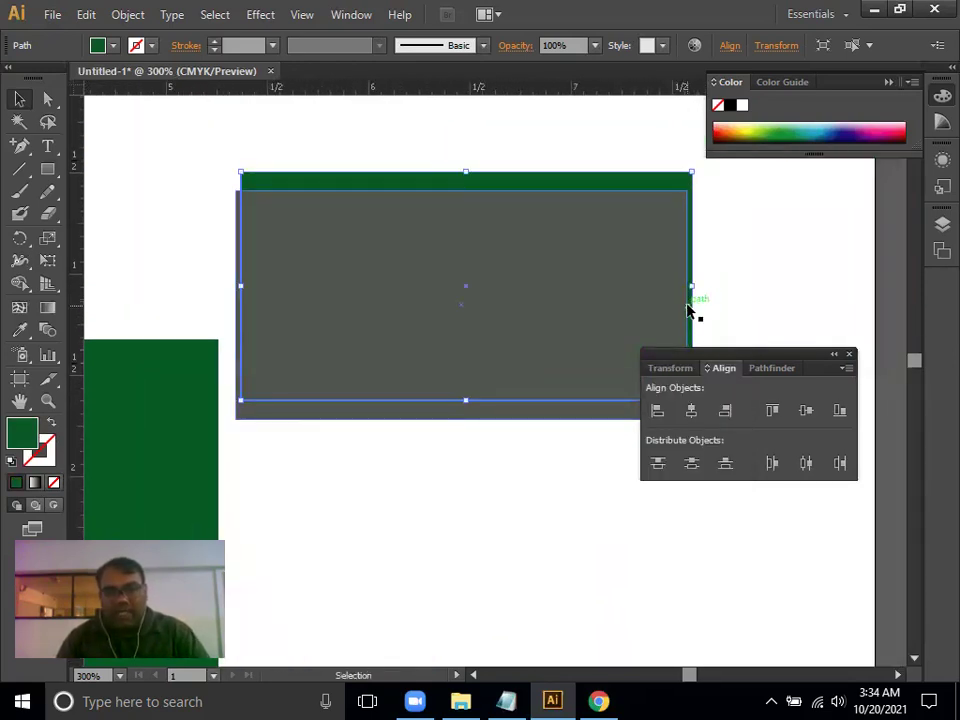
pyautogui.click(686, 305)
pyautogui.moveTo(688, 303); pyautogui.dragTo(665, 304)
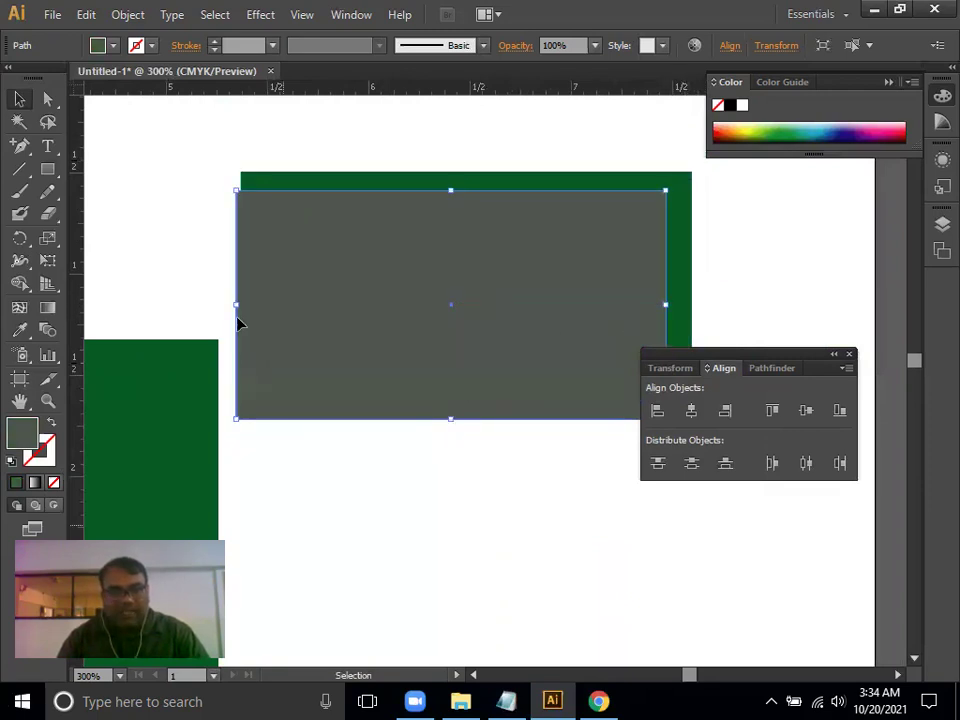
pyautogui.moveTo(236, 304); pyautogui.dragTo(266, 304)
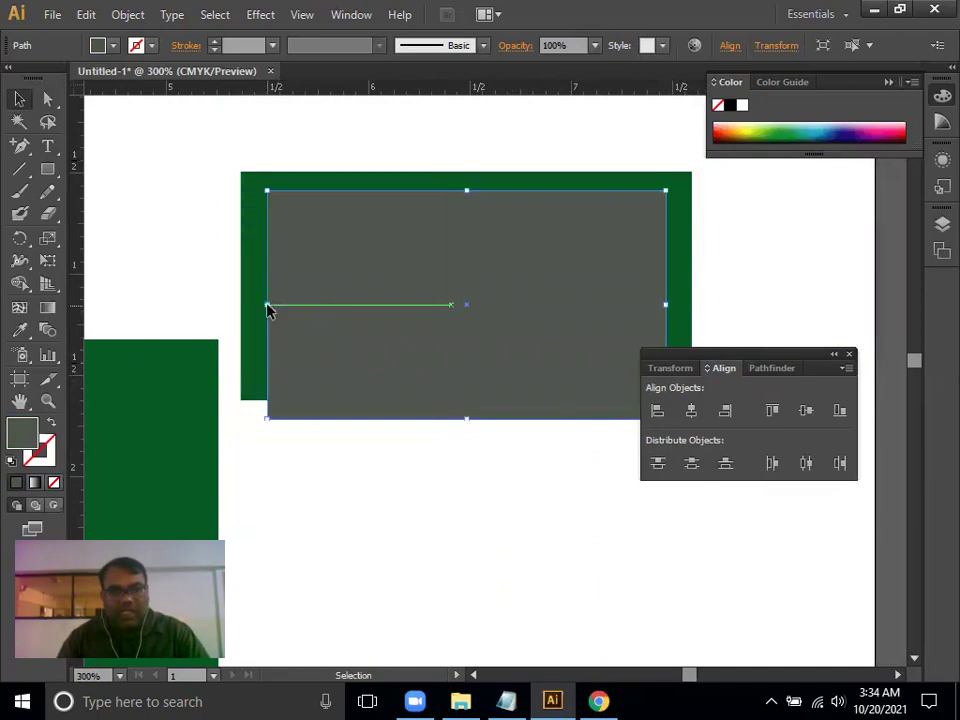
pyautogui.moveTo(466, 190); pyautogui.dragTo(466, 198)
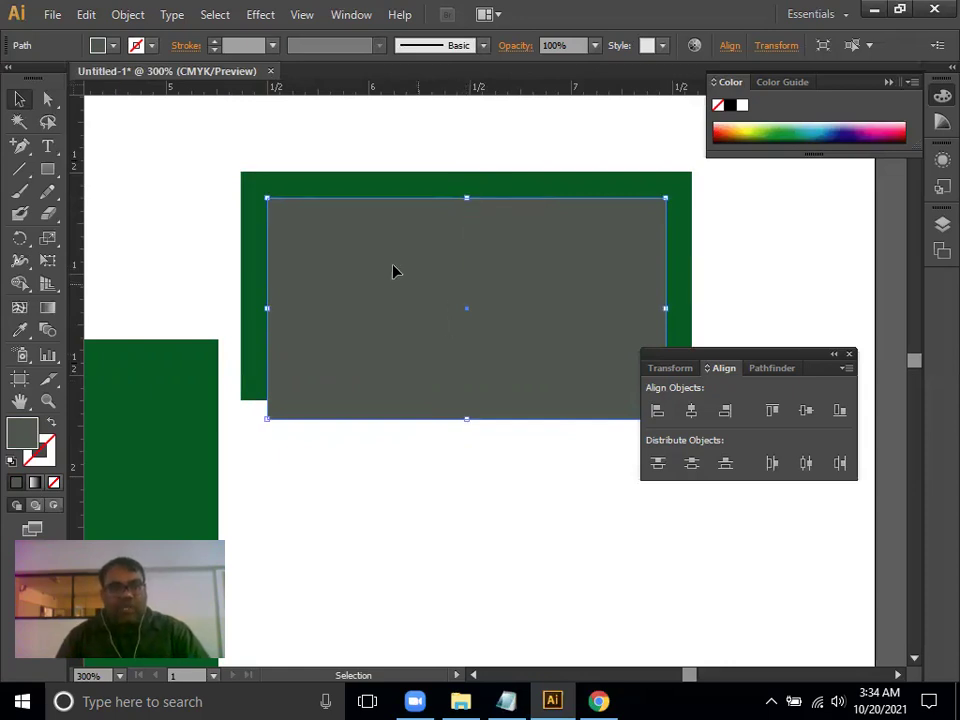
# Shape Builder-delete the inner grey area and move the green frame onto the watch body
pyautogui.keyDown('shift'); pyautogui.click(420, 189); pyautogui.keyUp('shift')
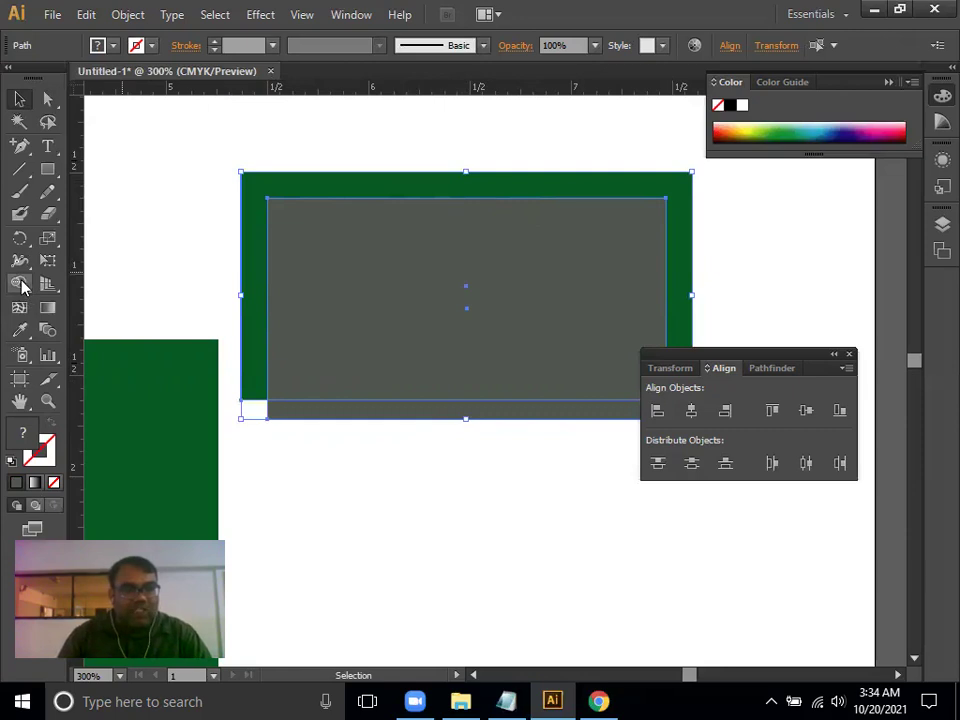
pyautogui.click(20, 285)
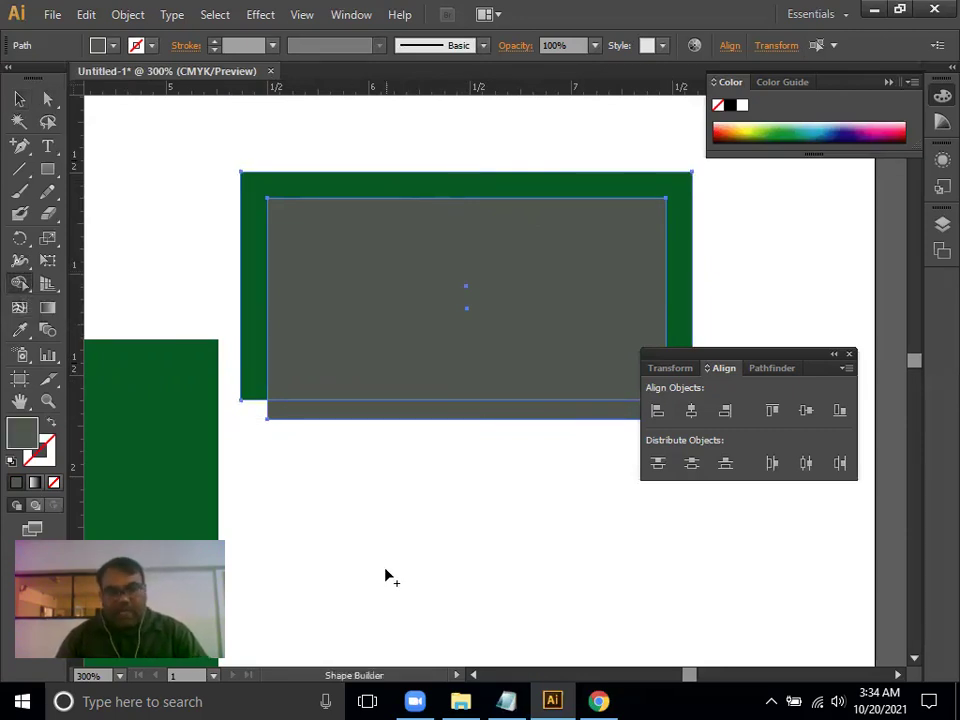
pyautogui.moveTo(447, 476); pyautogui.dragTo(450, 358)
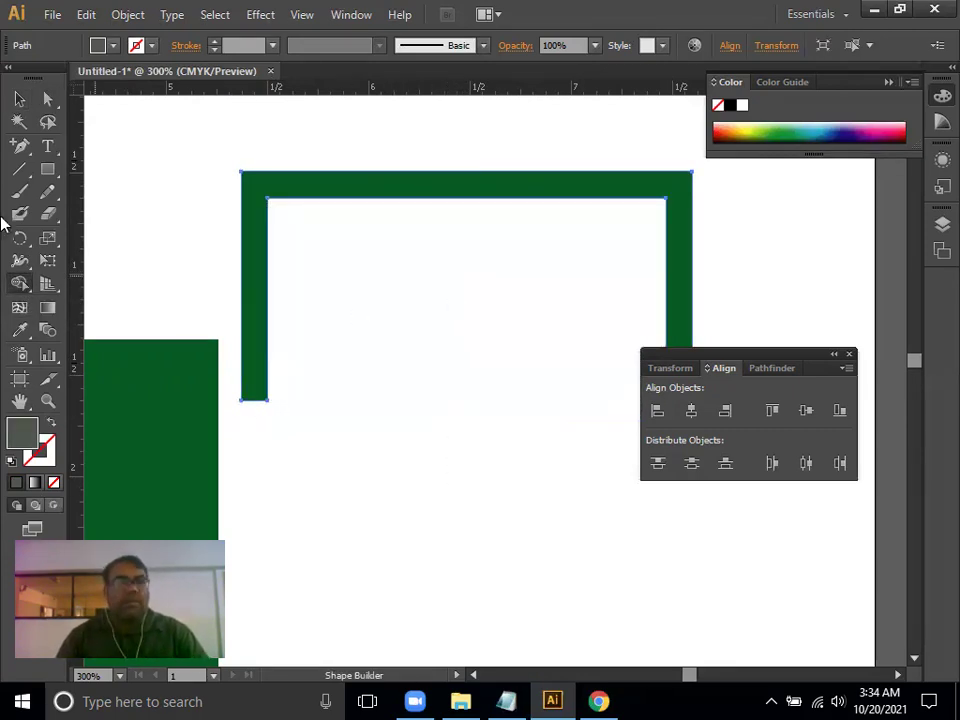
pyautogui.click(18, 98)
pyautogui.moveTo(250, 285)
pyautogui.mouseDown()
pyautogui.moveTo(552, 273)
pyautogui.moveTo(116, 313)
pyautogui.mouseUp()
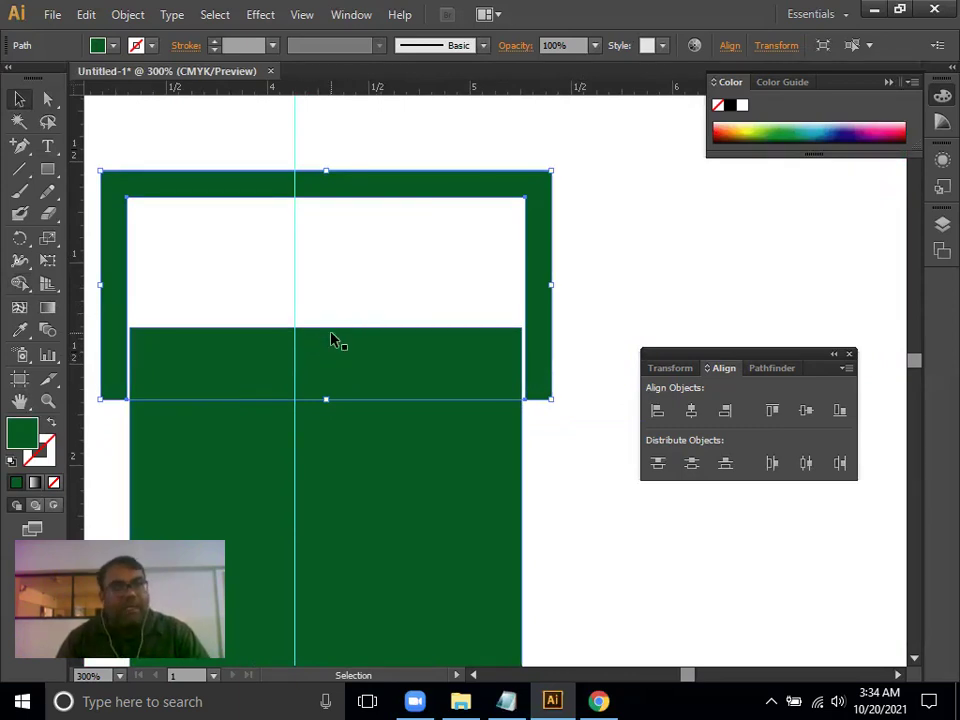
# Draw a narrow rounded-rectangle pill down from the frame and align it with the guide
pyautogui.click(47, 172)
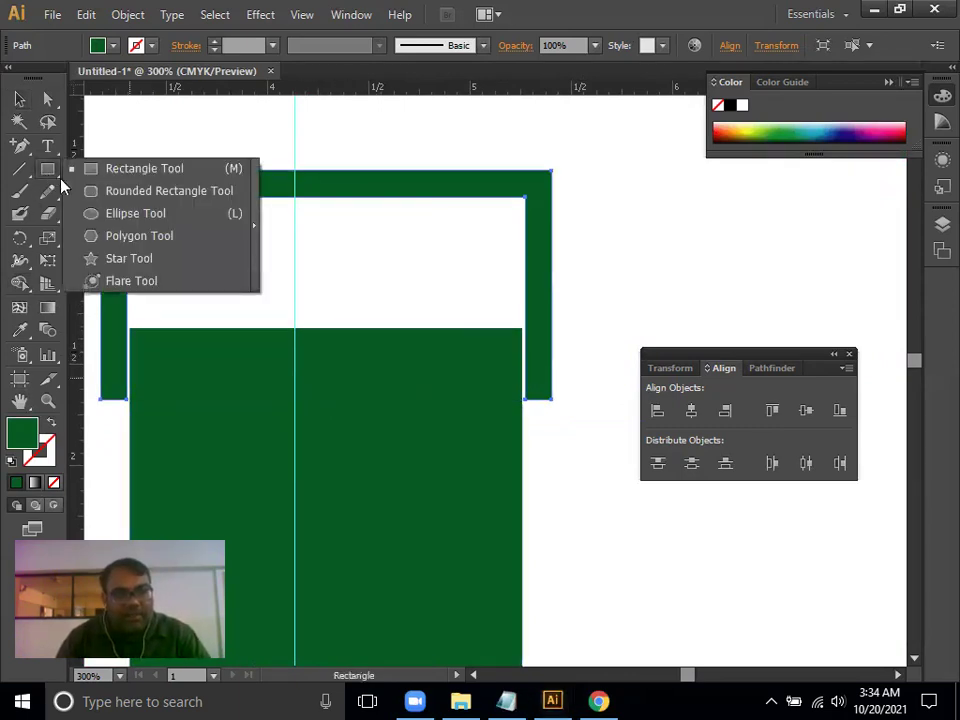
pyautogui.click(130, 190)
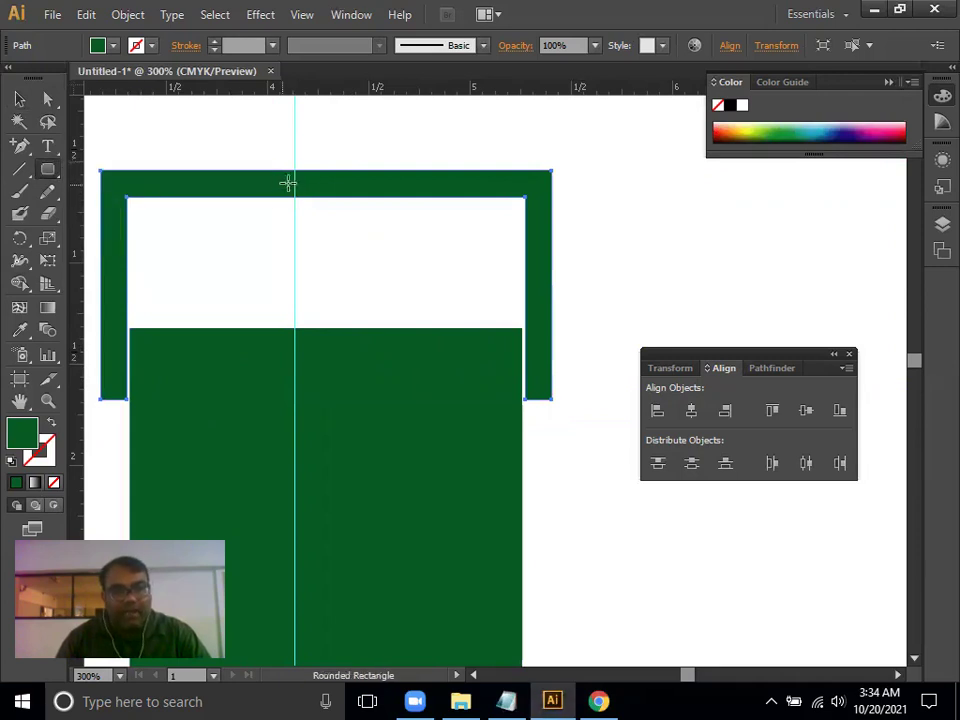
pyautogui.moveTo(318, 188); pyautogui.dragTo(347, 362)
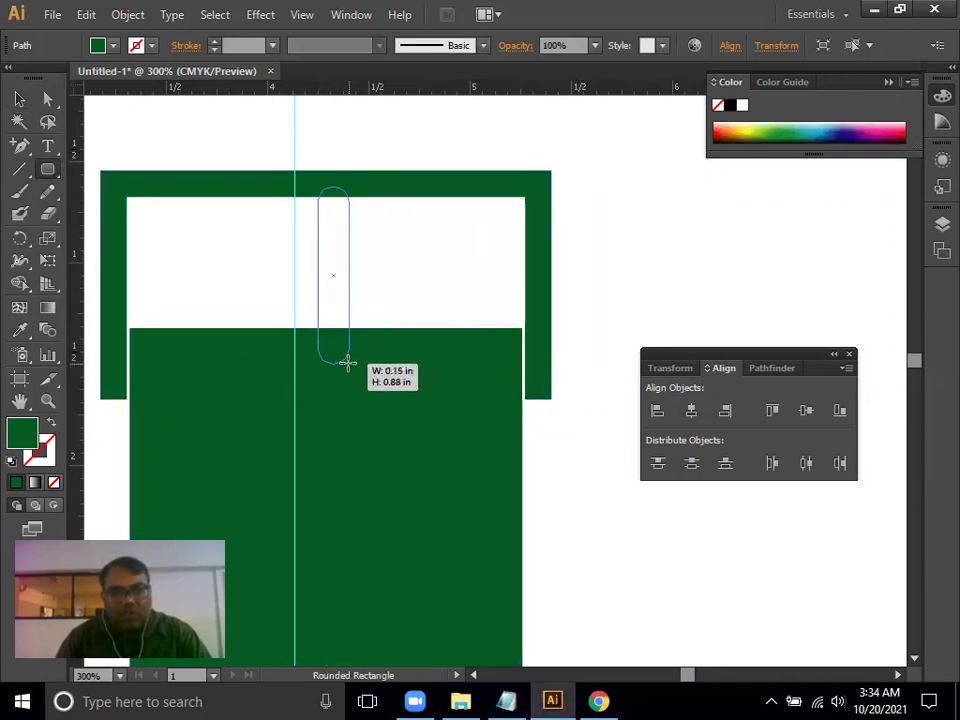
pyautogui.moveTo(347, 362); pyautogui.dragTo(349, 363)
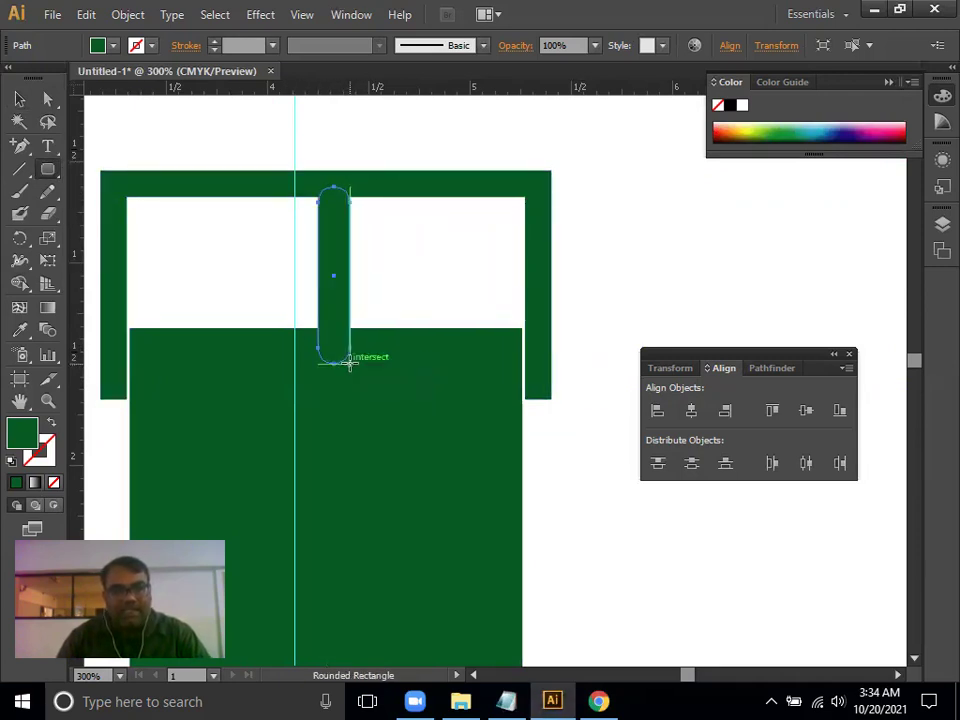
pyautogui.click(19, 99)
pyautogui.moveTo(335, 318); pyautogui.dragTo(330, 320)
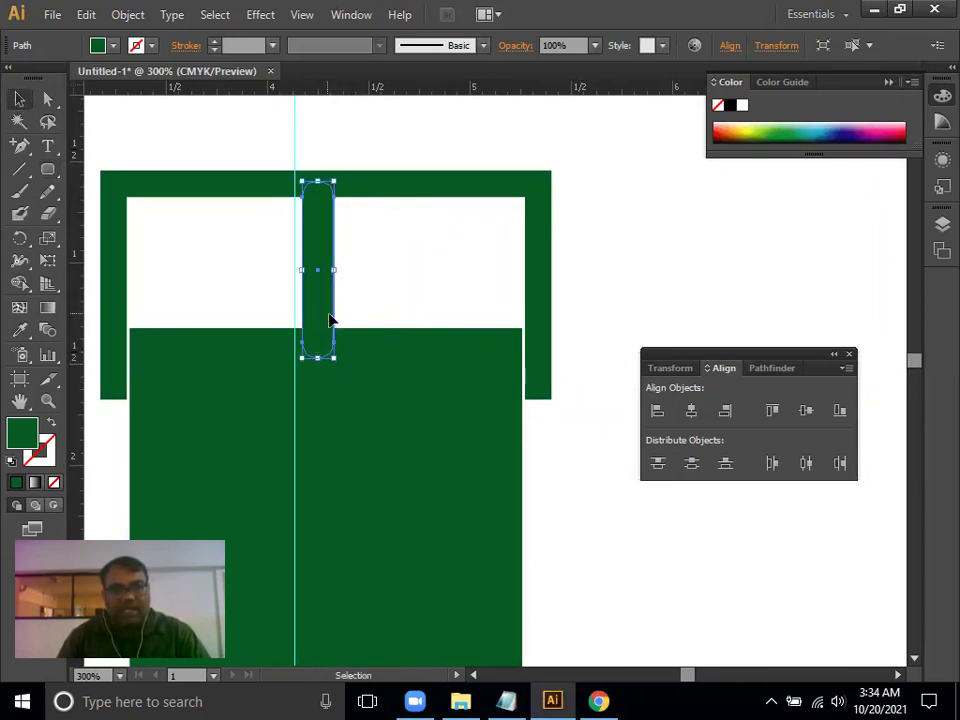
# Merge the pill with the body rectangle using the Shape Builder
pyautogui.moveTo(392, 396); pyautogui.dragTo(484, 351)
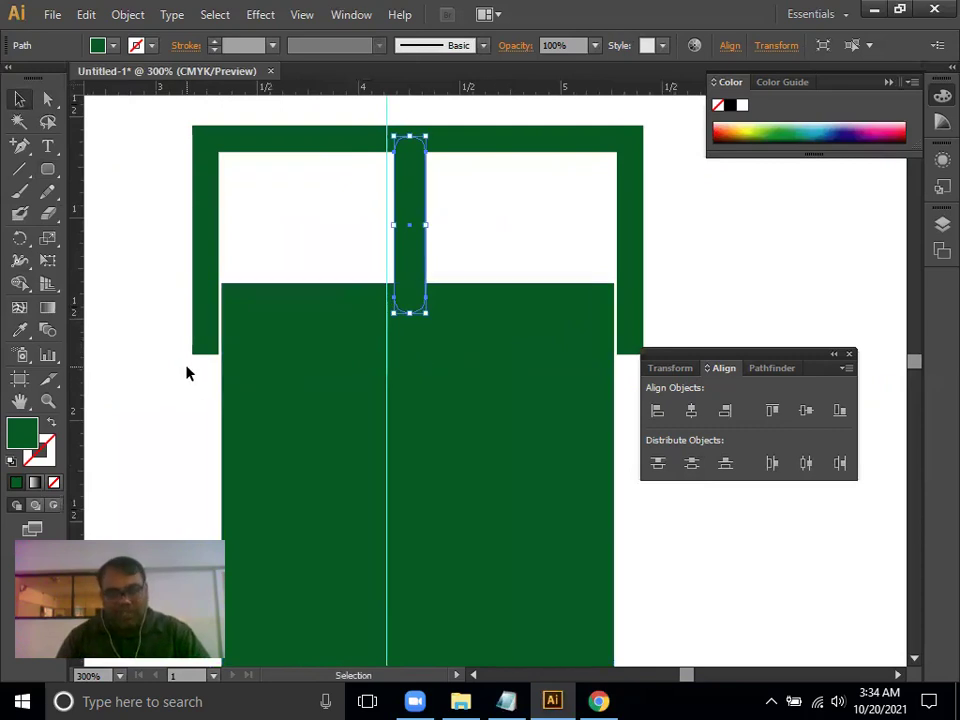
pyautogui.keyDown('shift'); pyautogui.click(449, 380); pyautogui.keyUp('shift')
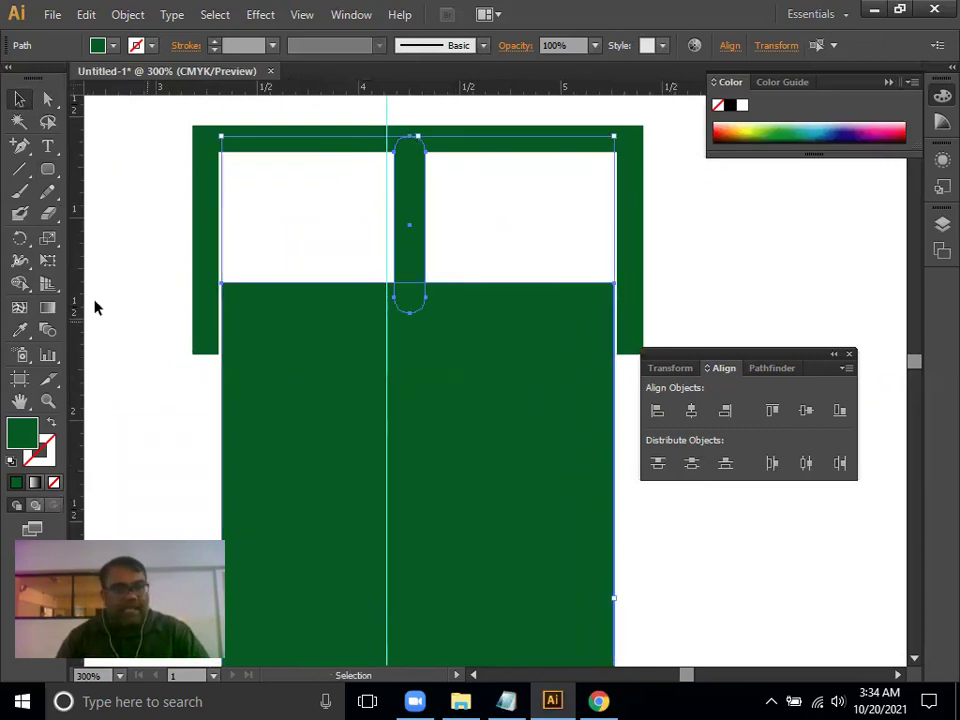
pyautogui.click(21, 285)
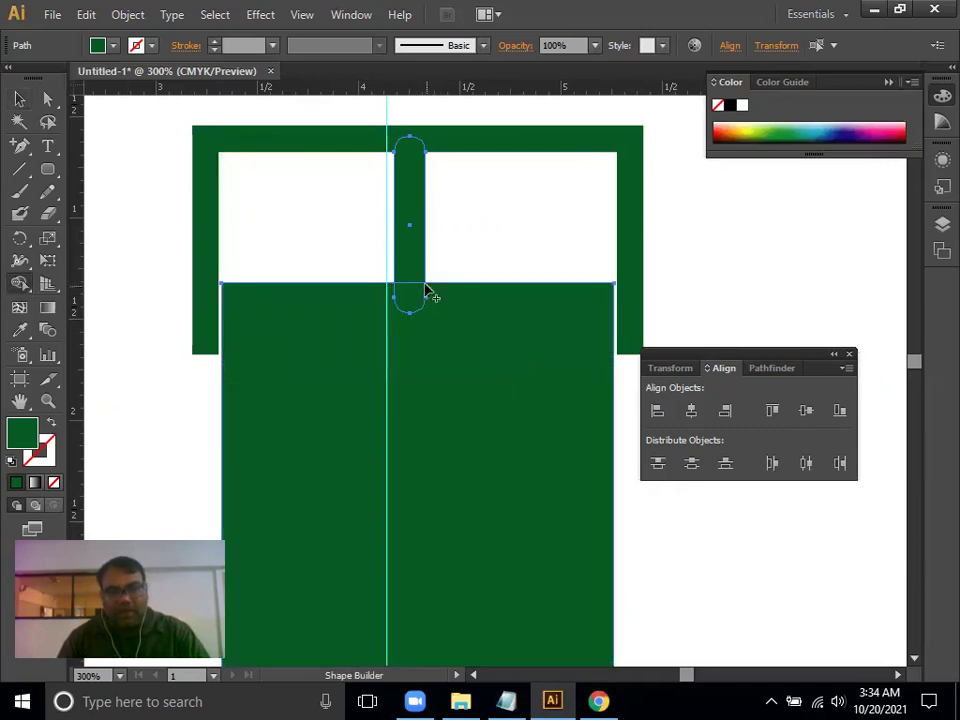
pyautogui.moveTo(410, 302); pyautogui.dragTo(375, 311)
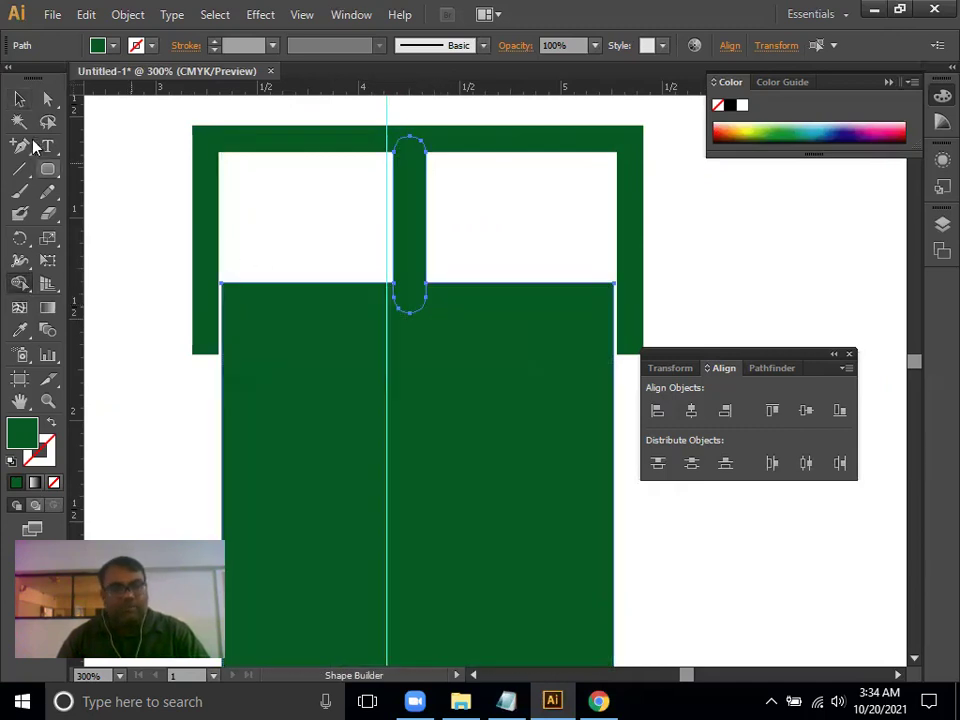
pyautogui.click(19, 99)
# Slide the pill into the strap's notch and set its top at the bar's inner edge
pyautogui.click(440, 238)
pyautogui.moveTo(415, 241)
pyautogui.mouseDown()
pyautogui.moveTo(475, 241)
pyautogui.moveTo(455, 233)
pyautogui.moveTo(457, 214)
pyautogui.mouseUp()
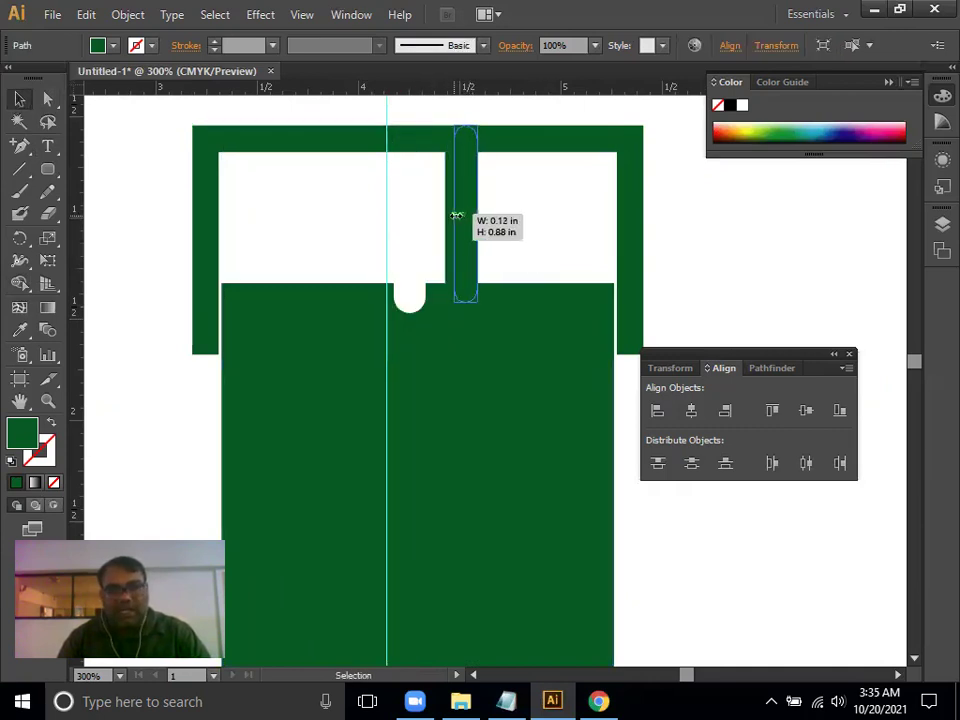
pyautogui.moveTo(461, 258); pyautogui.dragTo(408, 258)
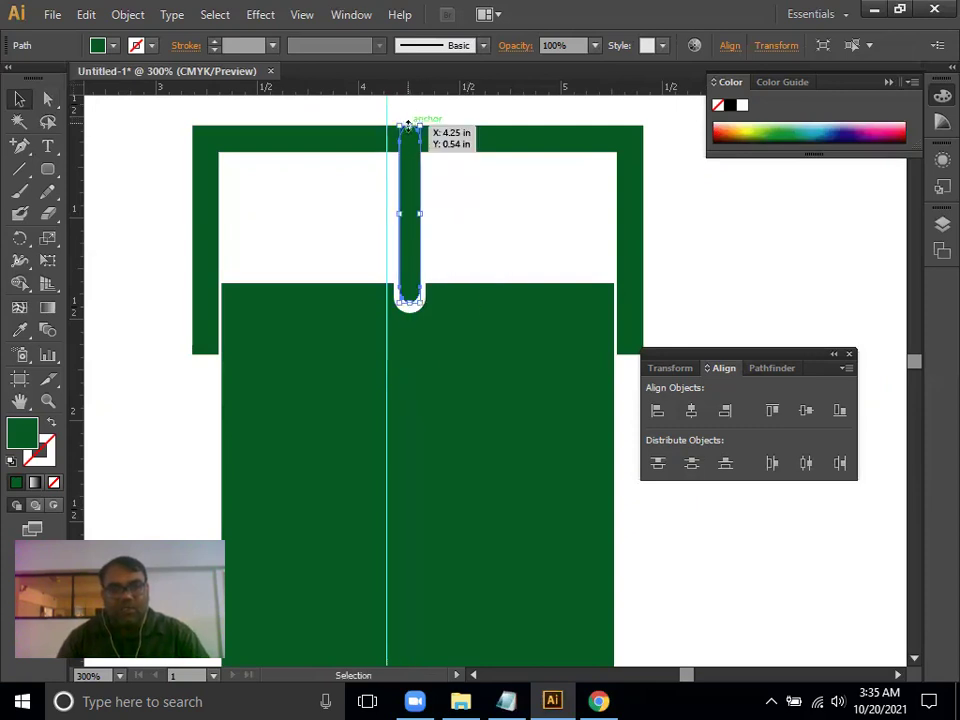
pyautogui.moveTo(408, 128); pyautogui.dragTo(408, 152)
pyautogui.click(480, 240)
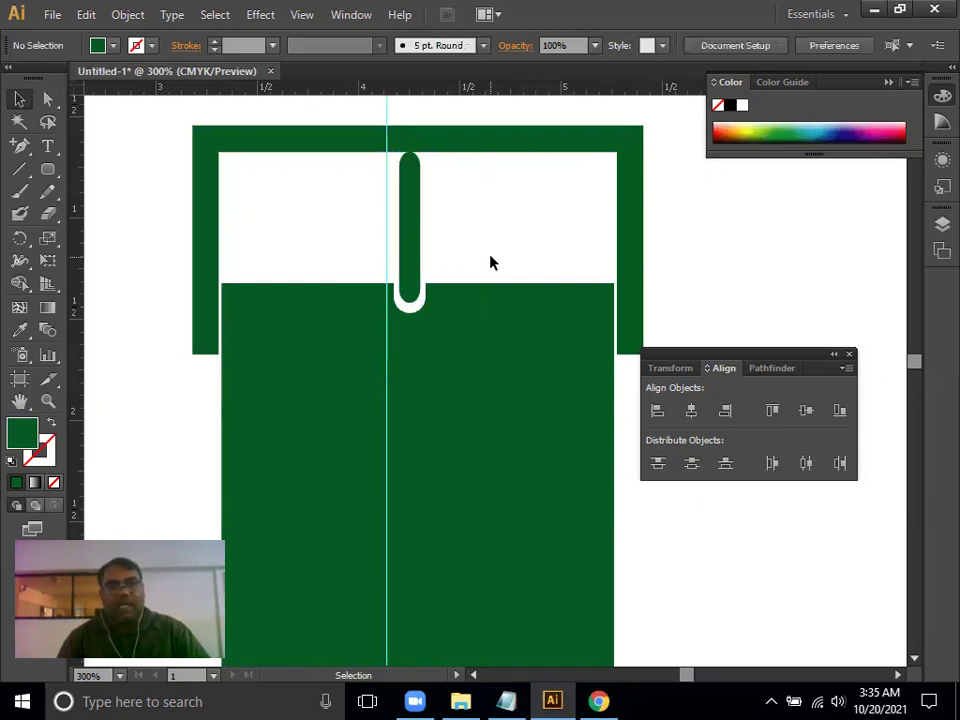
pyautogui.click(417, 220)
pyautogui.moveTo(412, 152); pyautogui.dragTo(410, 145)
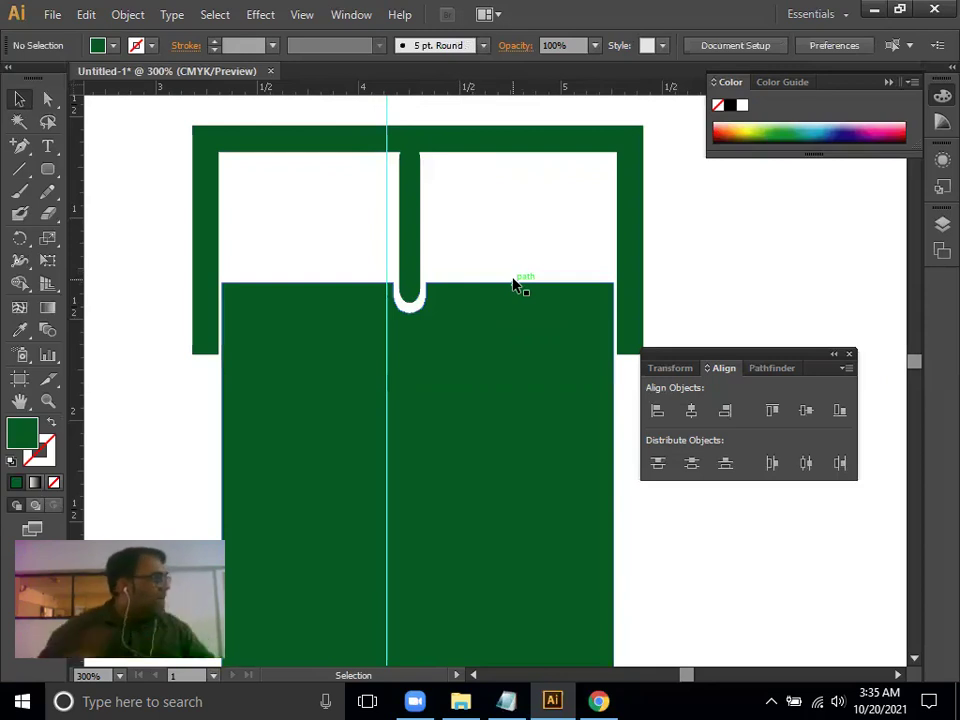
pyautogui.moveTo(561, 476); pyautogui.dragTo(568, 388)
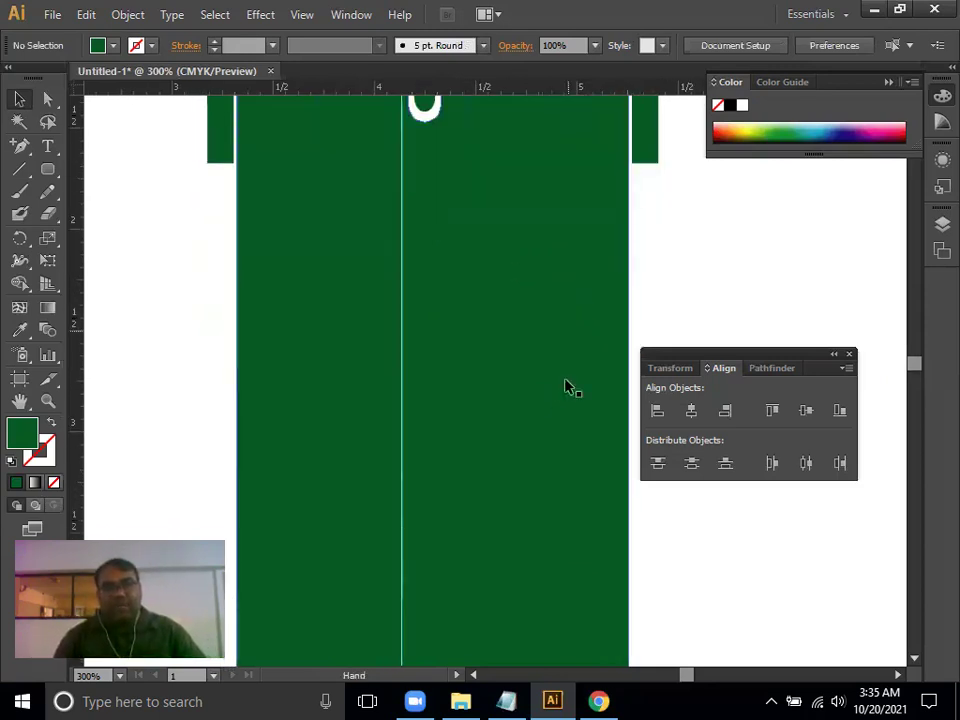
pyautogui.hotkey('ctrl', '-')
pyautogui.hotkey('ctrl', '-')
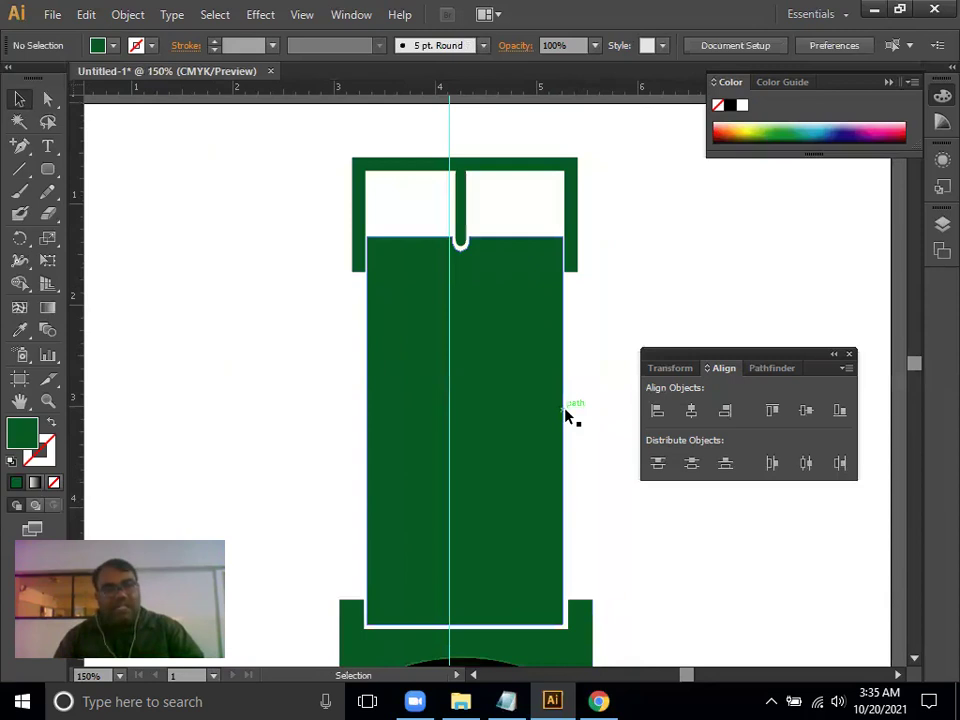
pyautogui.click(549, 459)
pyautogui.moveTo(536, 544); pyautogui.dragTo(527, 347)
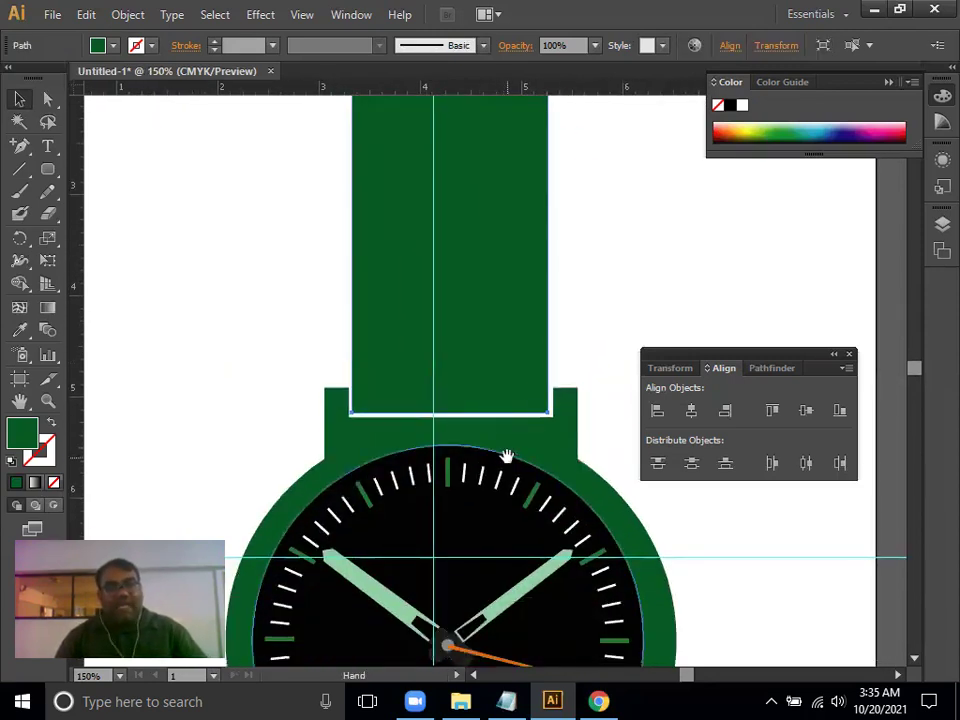
pyautogui.scroll(-5, 507, 456)
pyautogui.scroll(-5, 422, 487)
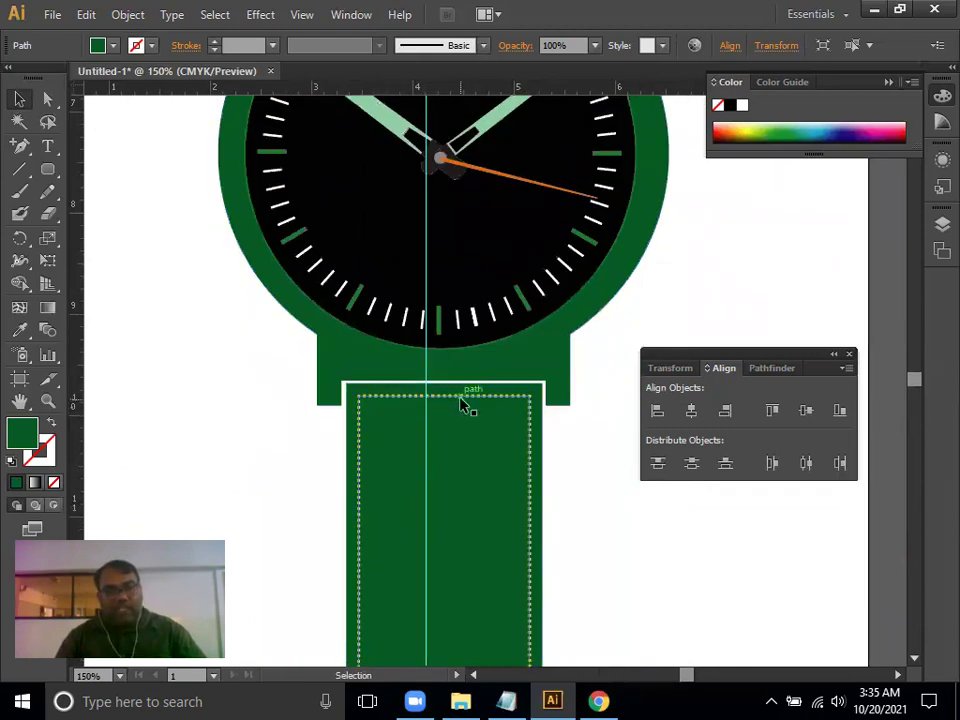
pyautogui.moveTo(471, 343); pyautogui.dragTo(469, 649)
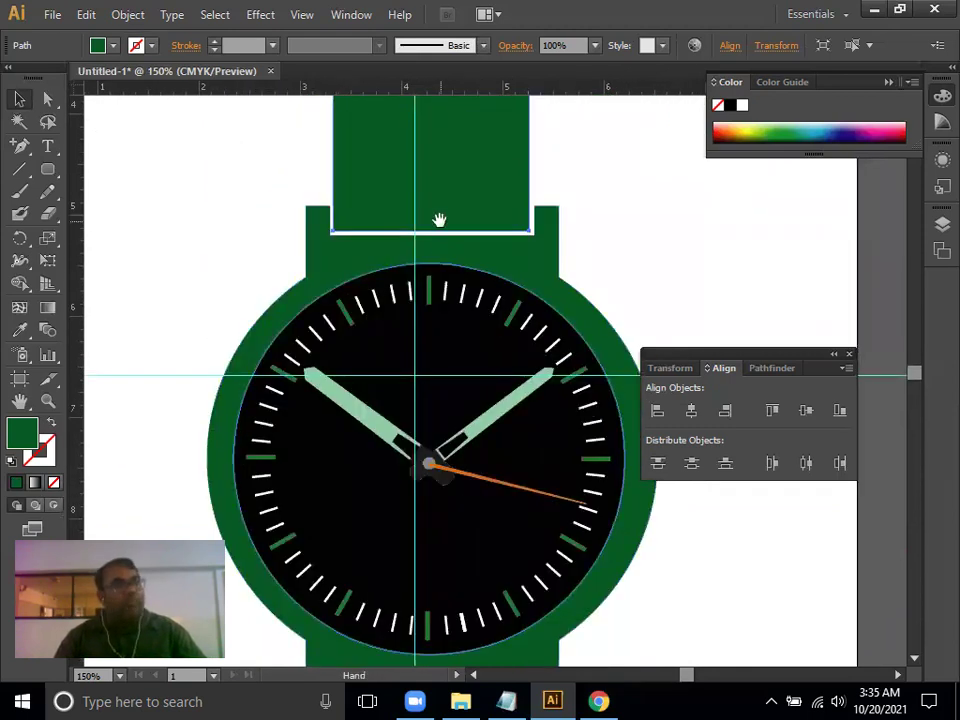
pyautogui.moveTo(452, 208); pyautogui.dragTo(448, 257)
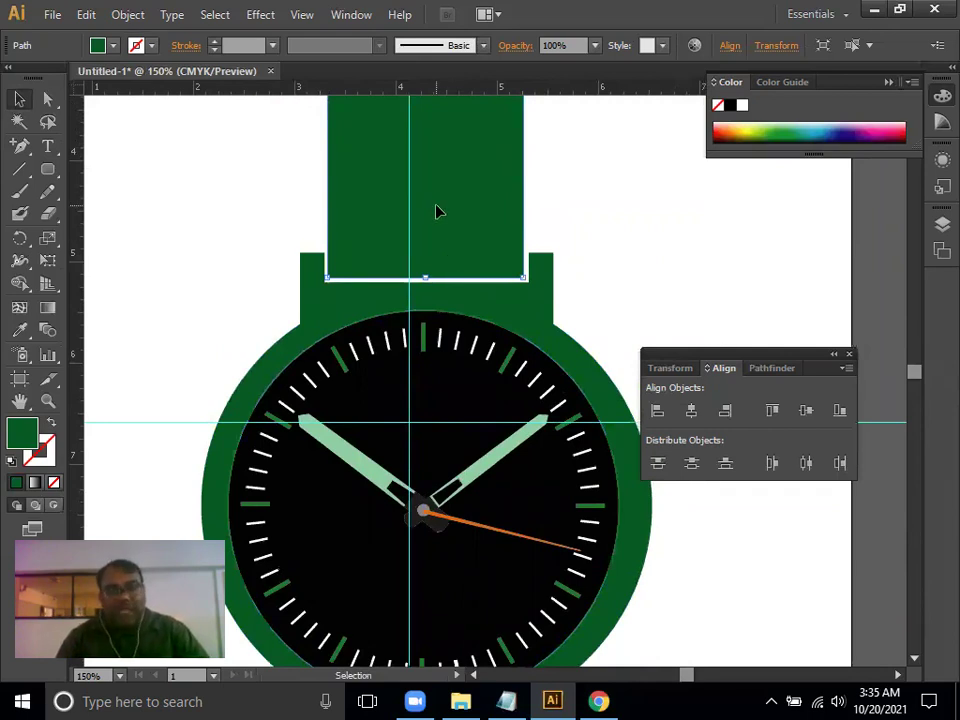
pyautogui.press('space')
pyautogui.scroll(-5, 499, 268)
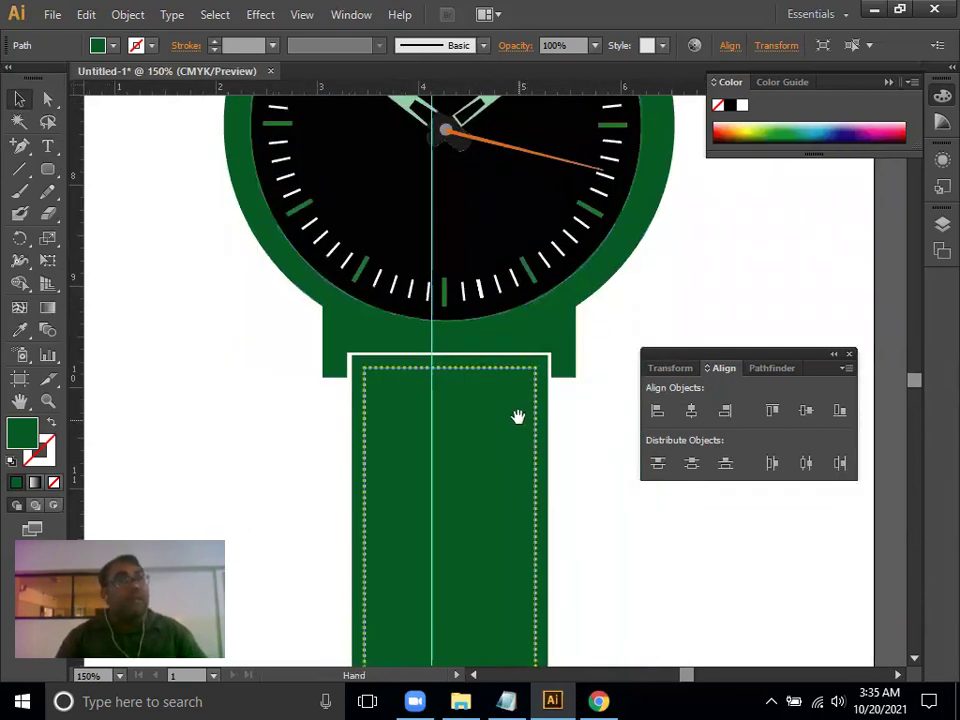
pyautogui.moveTo(508, 294); pyautogui.dragTo(415, 499)
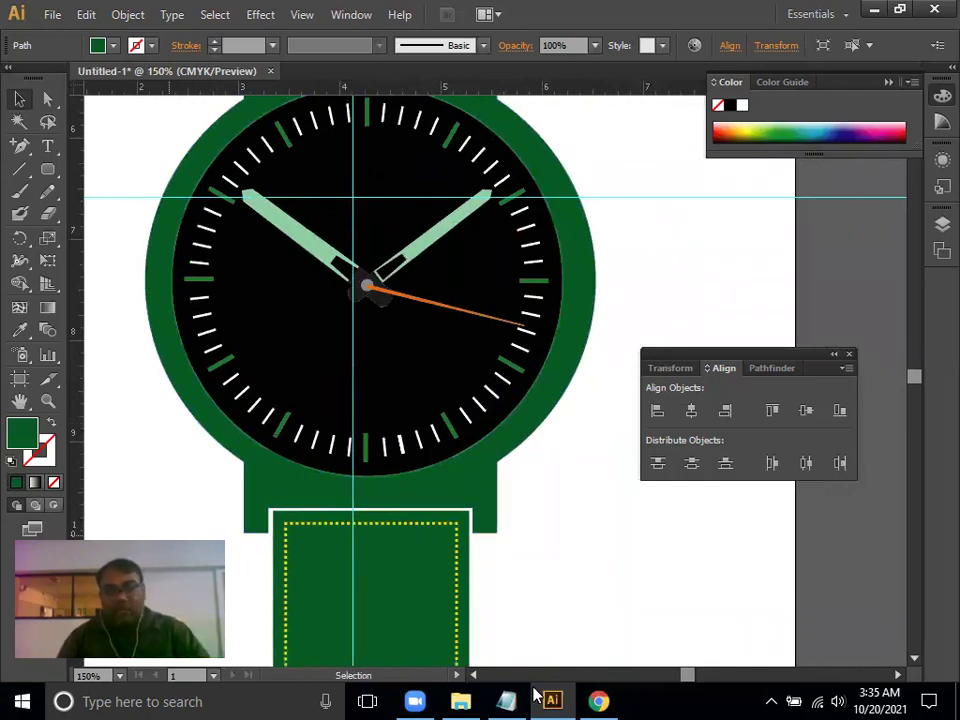
pyautogui.click(598, 701)
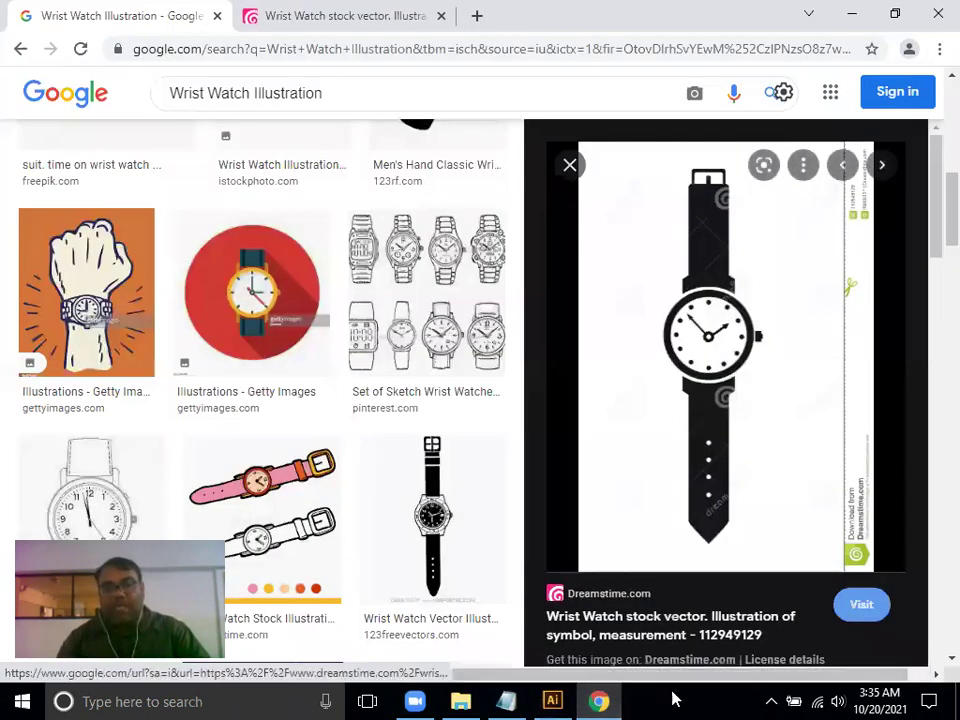
pyautogui.click(598, 701)
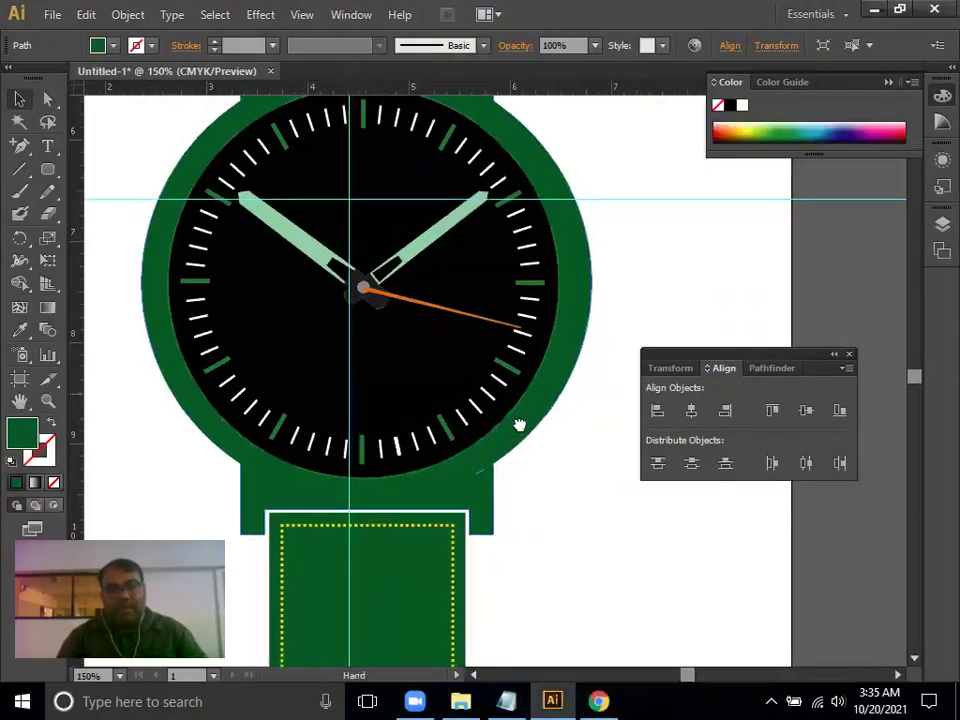
pyautogui.moveTo(518, 424)
pyautogui.mouseDown()
pyautogui.moveTo(507, 499)
pyautogui.moveTo(520, 445)
pyautogui.mouseUp()
pyautogui.hotkey('ctrl', '+')
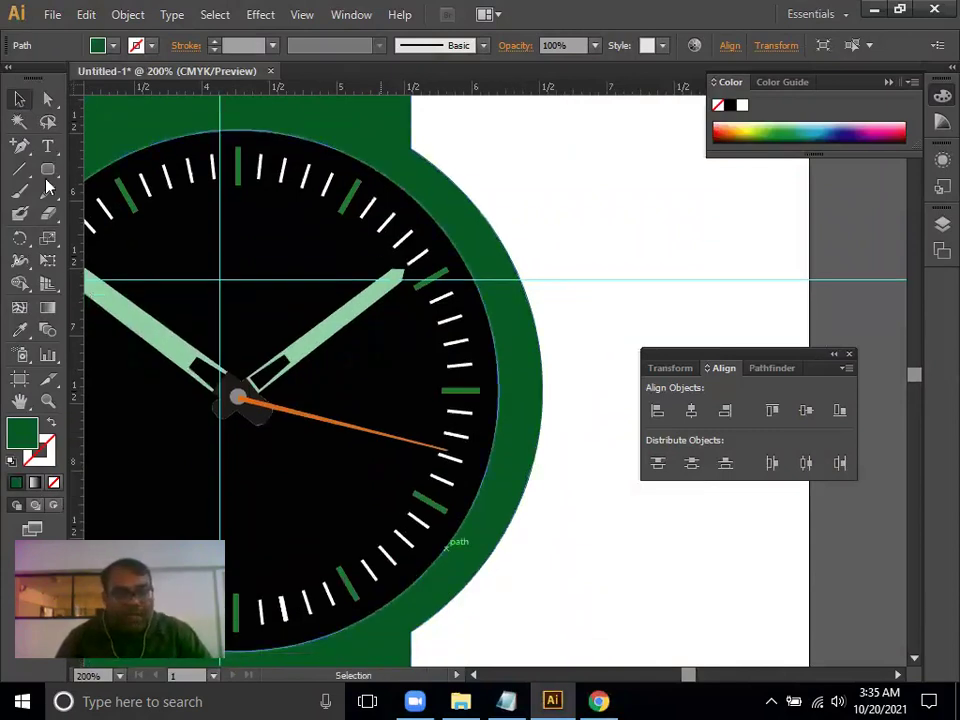
# Draw a small rounded-rectangle crown and nudge it against the case's right side
pyautogui.moveTo(47, 169); pyautogui.dragTo(95, 189)
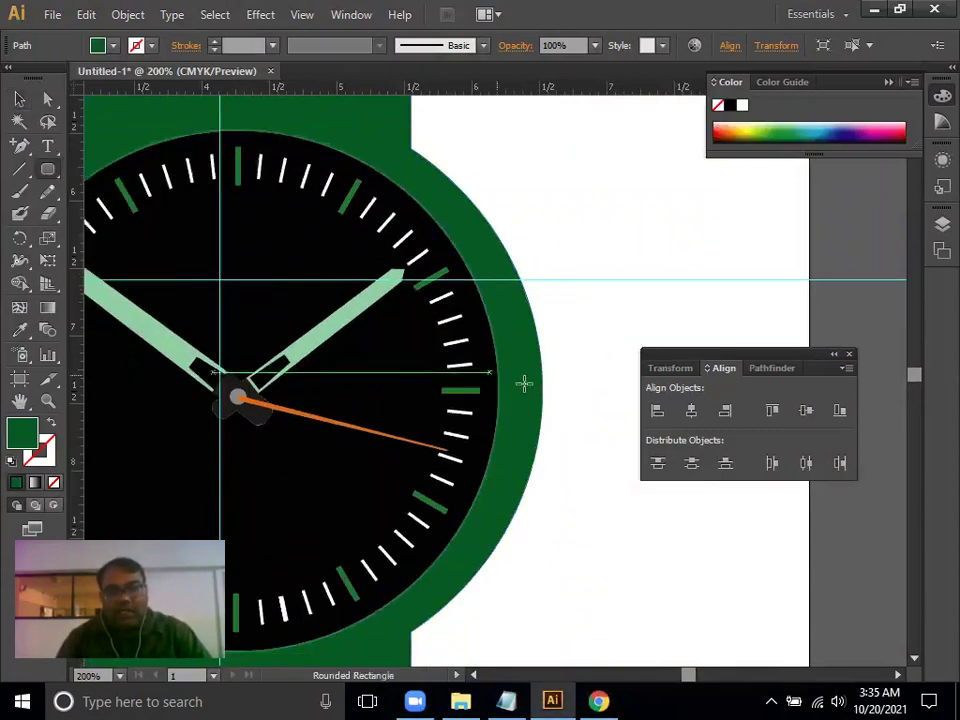
pyautogui.moveTo(527, 313); pyautogui.dragTo(591, 471)
pyautogui.click(19, 99)
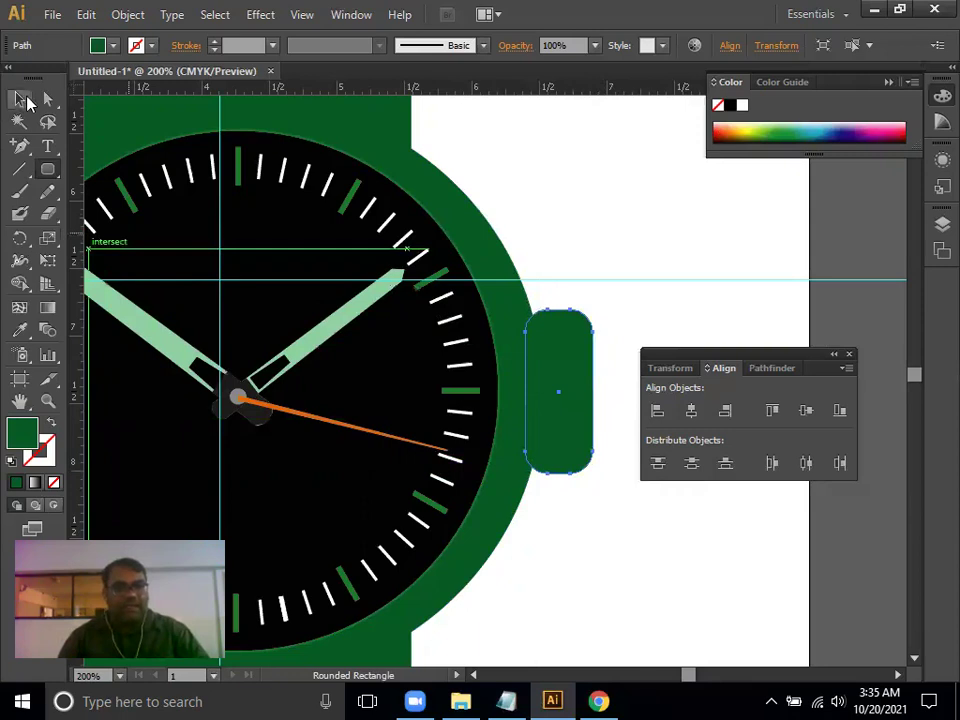
pyautogui.moveTo(572, 371); pyautogui.dragTo(575, 378)
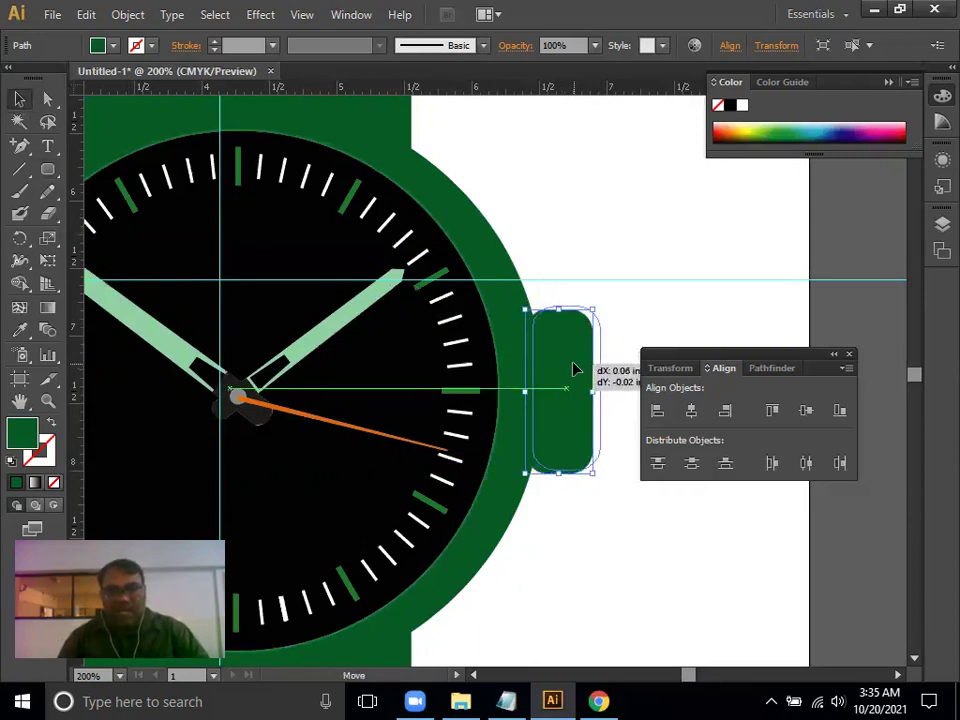
pyautogui.click(629, 567)
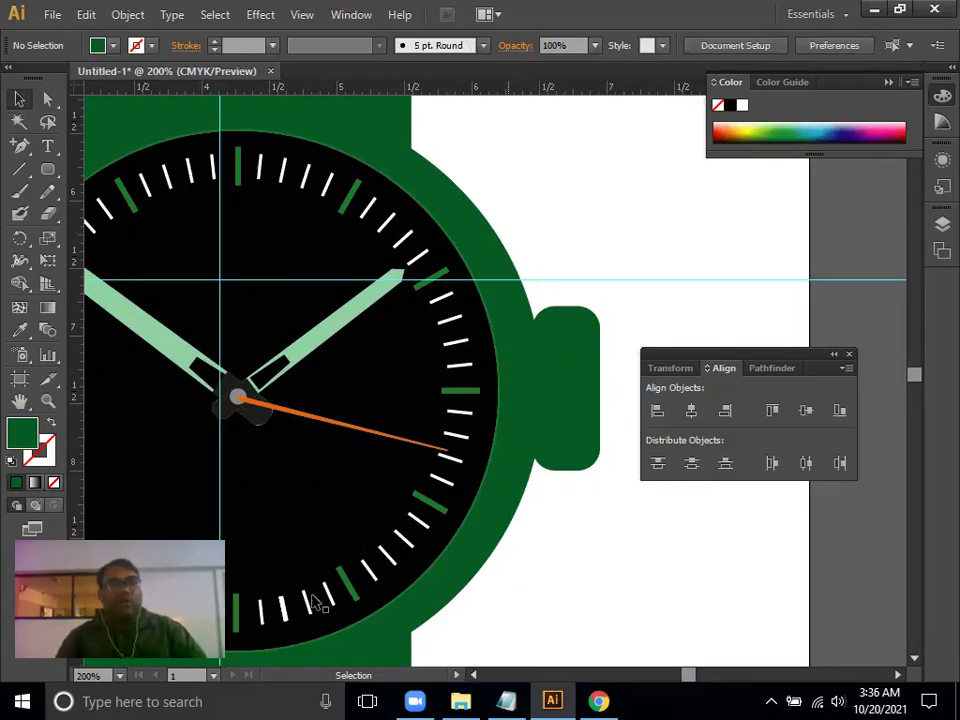
pyautogui.moveTo(47, 169); pyautogui.dragTo(90, 195)
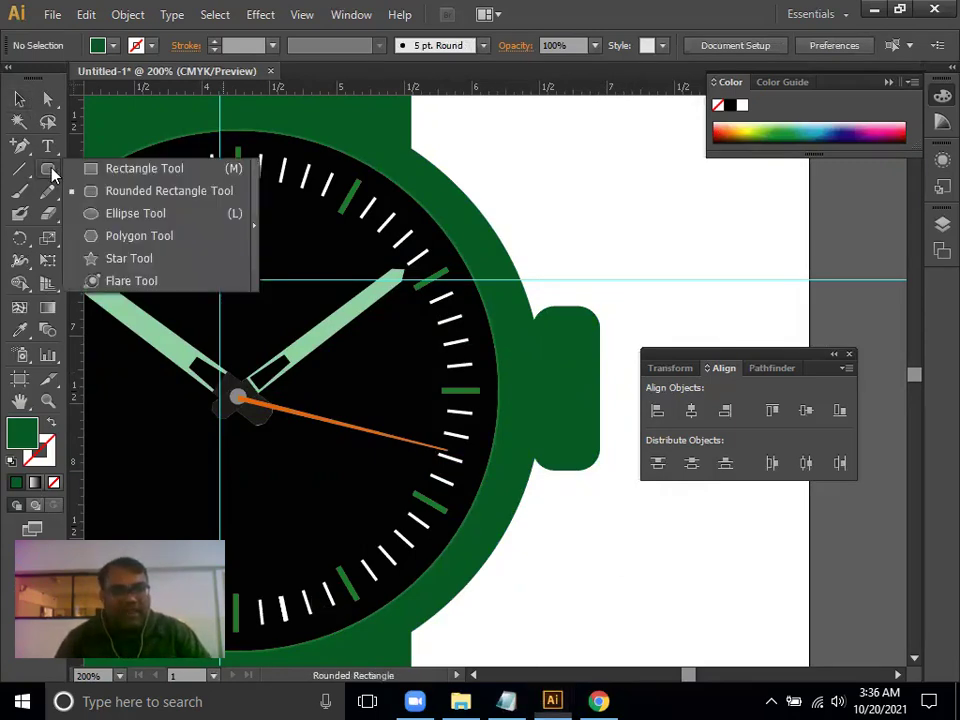
# Set the fill to white and draw a thin rounded bar across the crown
pyautogui.click(90, 195)
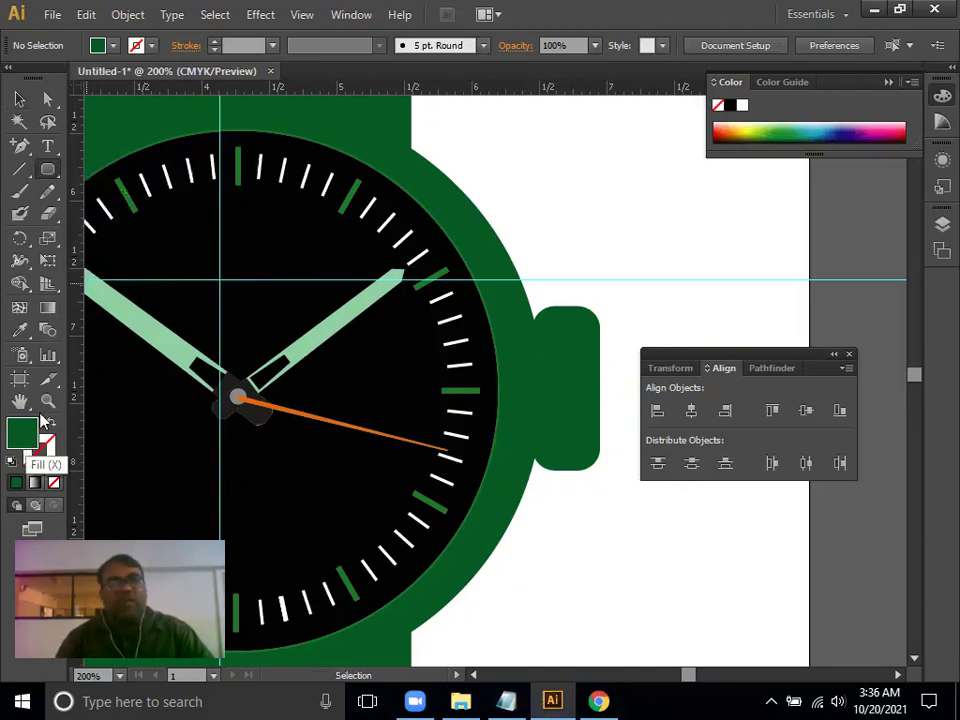
pyautogui.doubleClick(38, 426)
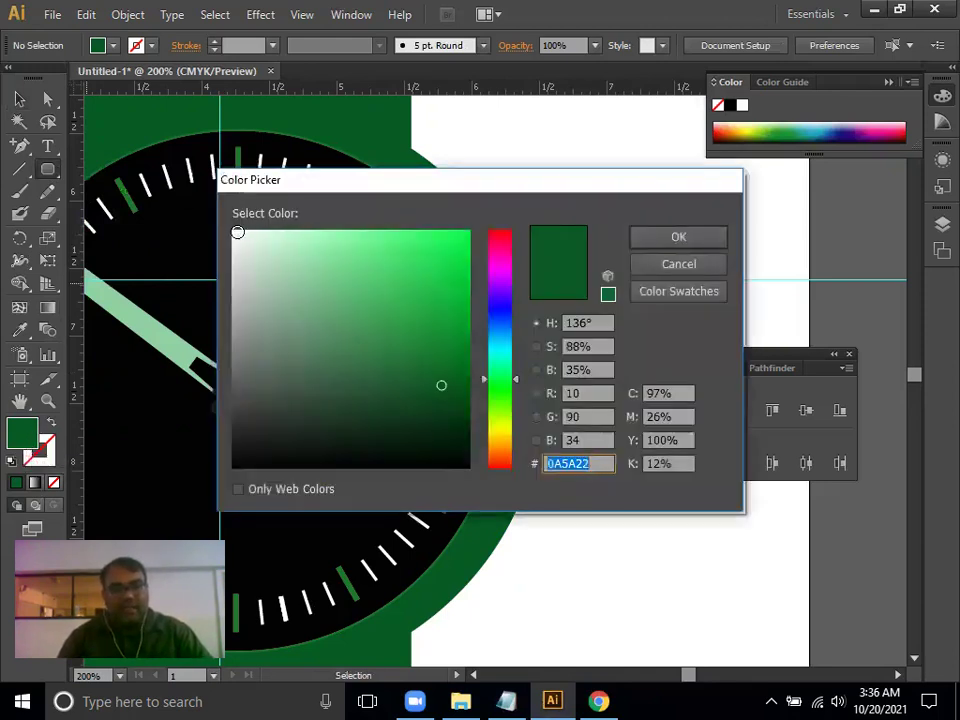
pyautogui.click(237, 232)
pyautogui.click(662, 240)
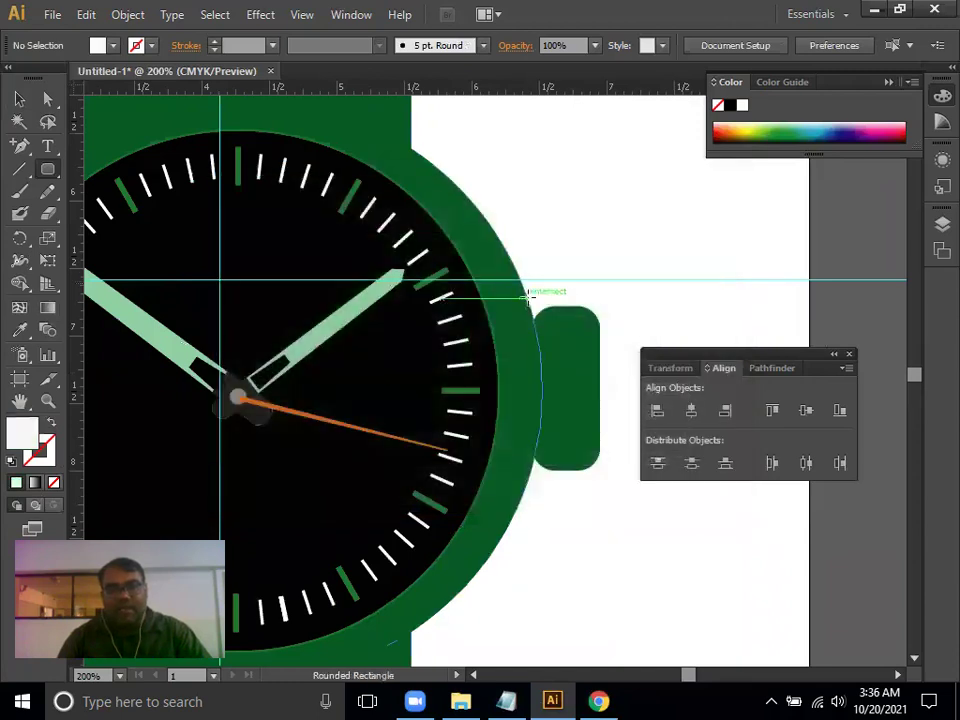
pyautogui.hotkey('ctrl', '+')
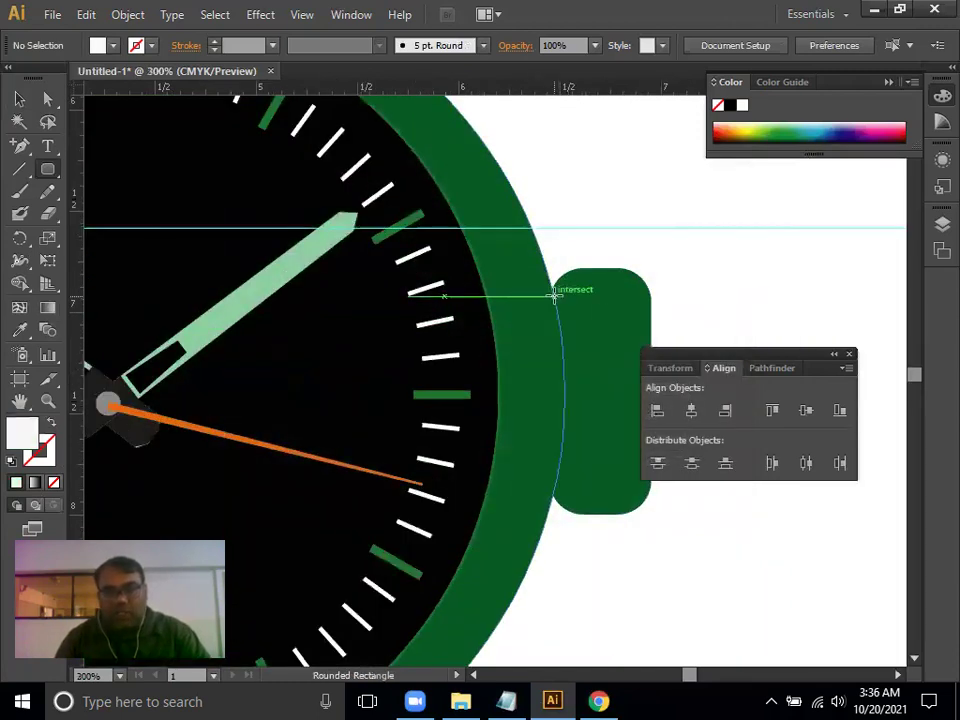
pyautogui.moveTo(557, 295); pyautogui.dragTo(648, 316)
pyautogui.click(19, 98)
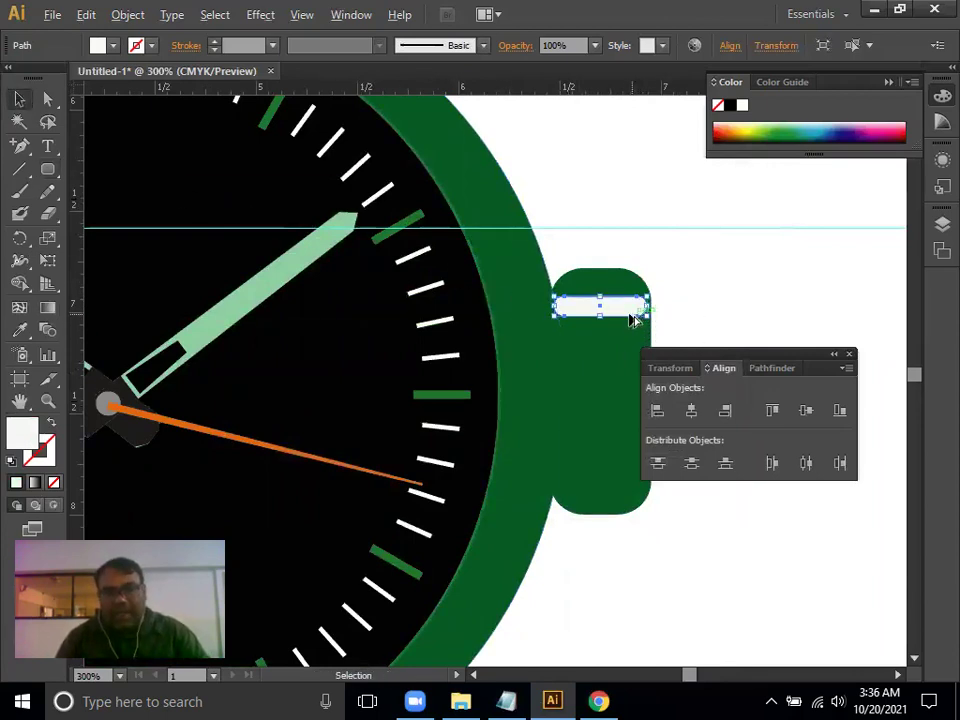
# Alt-copy the bar downward and repeat with Ctrl+D, then fit the whole watch in view
pyautogui.moveTo(621, 311); pyautogui.dragTo(627, 336)
pyautogui.hotkey('ctrl', 'd')
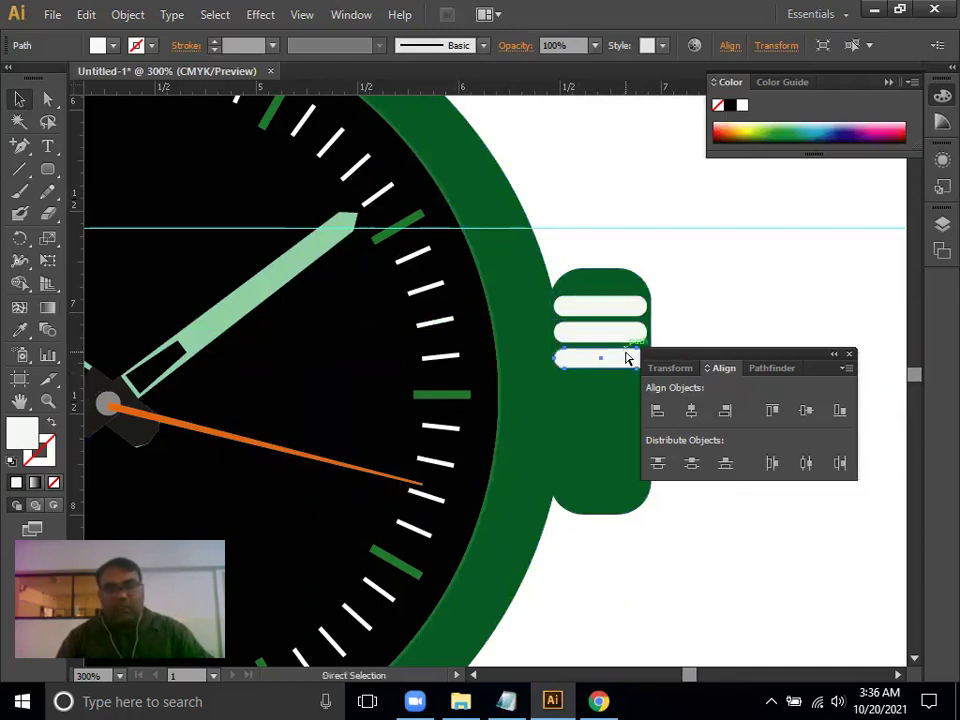
pyautogui.hotkey('ctrl', 'd')
pyautogui.hotkey('ctrl', 'd')
pyautogui.hotkey('ctrl', 'd')
pyautogui.hotkey('ctrl', 'd')
pyautogui.hotkey('ctrl', 'd')
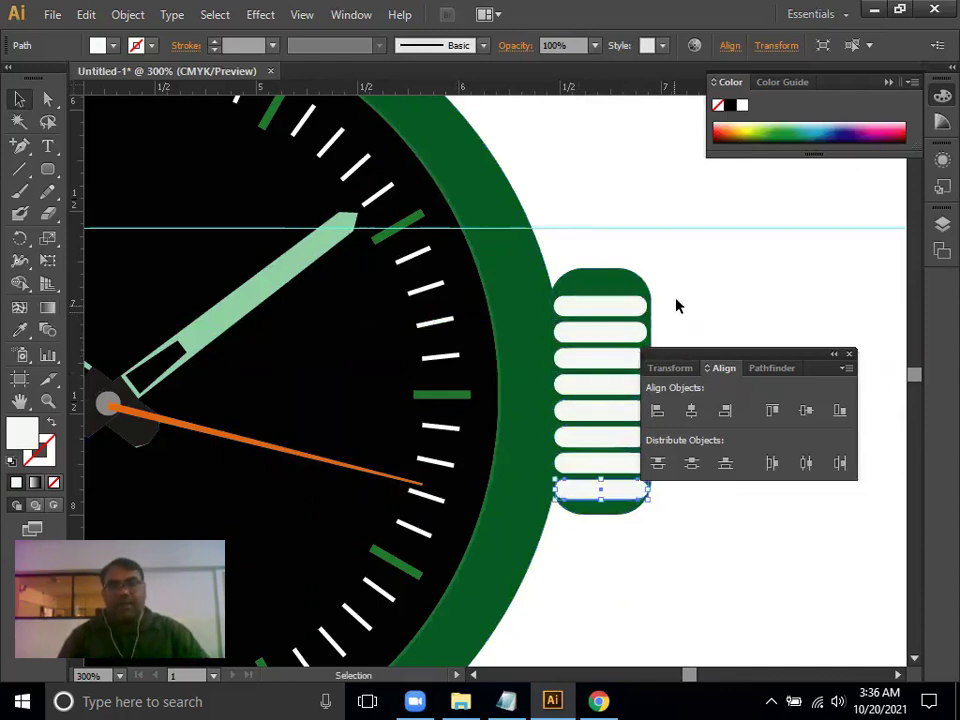
pyautogui.click(670, 321)
pyautogui.press('ctrl')
pyautogui.hotkey('ctrl', '0')
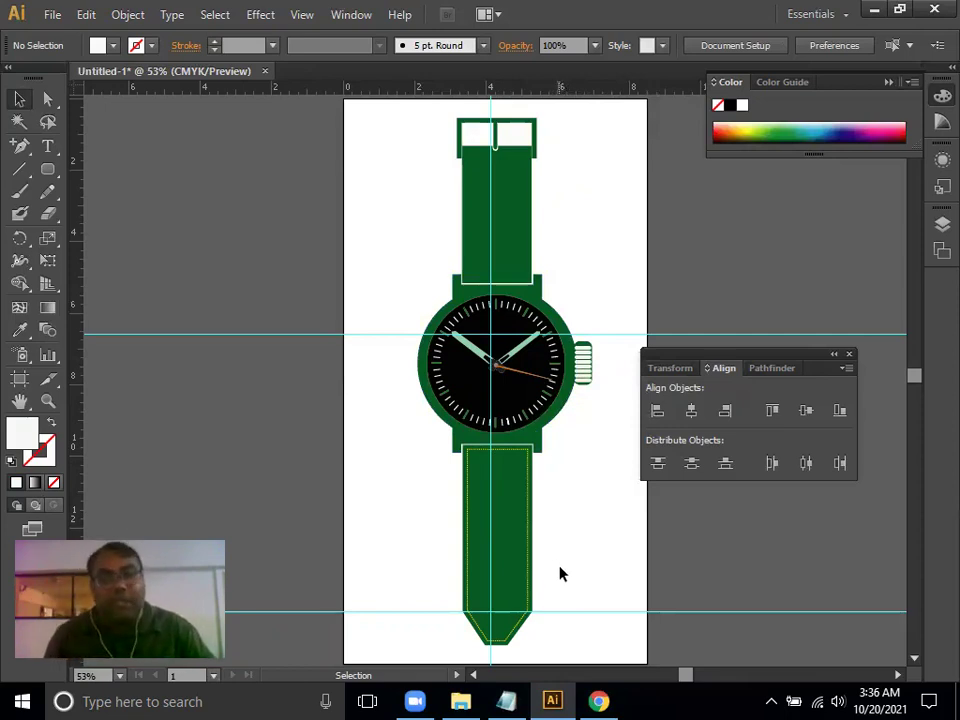
# Zoom in on the dial and ungroup the tick-mark group
pyautogui.hotkey('ctrl', '=')
pyautogui.hotkey('ctrl', '=')
pyautogui.hotkey('ctrl', '=')
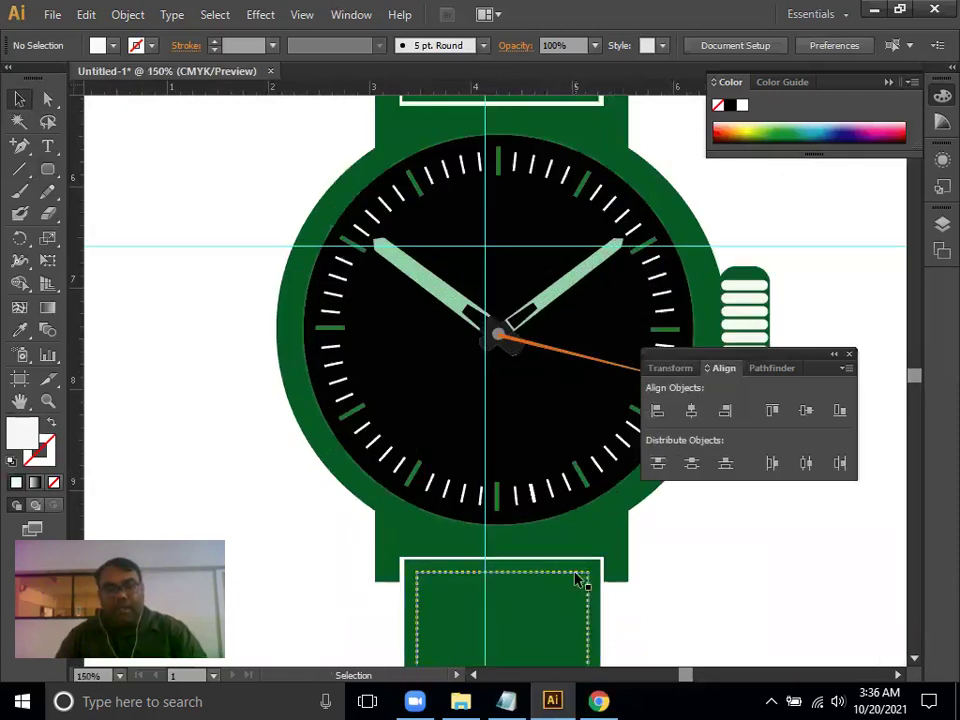
pyautogui.moveTo(494, 460); pyautogui.dragTo(400, 462)
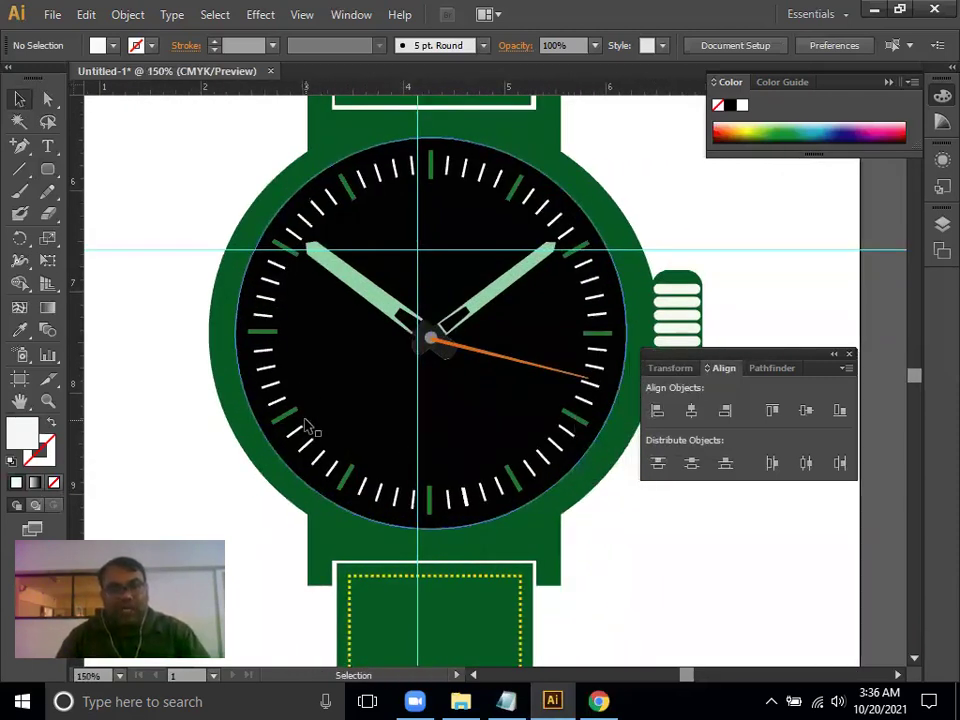
pyautogui.click(272, 374)
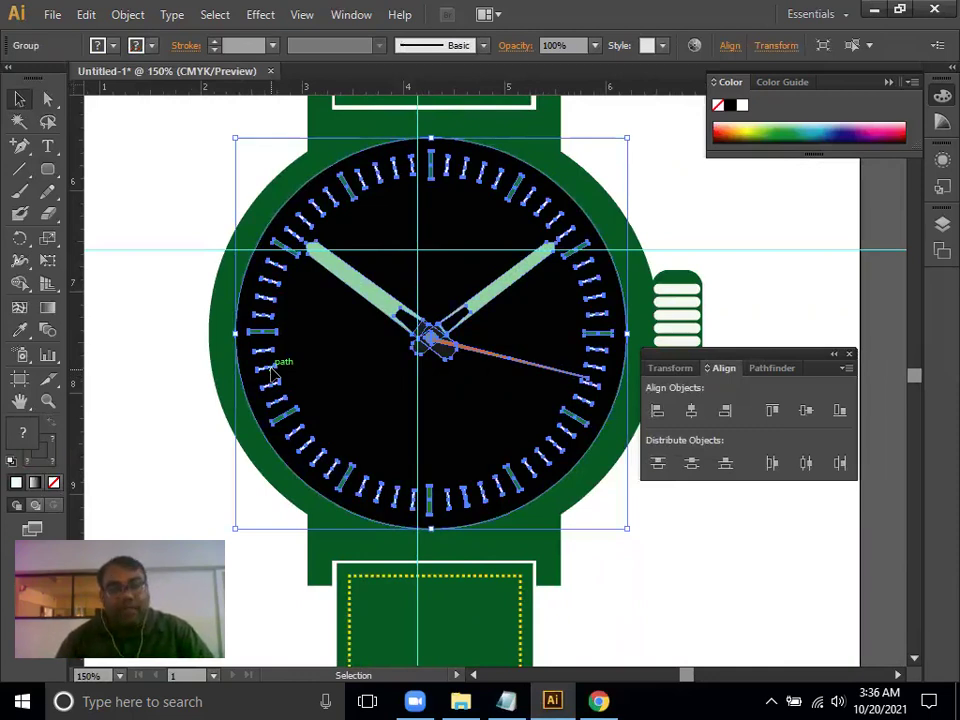
pyautogui.rightClick(272, 374)
pyautogui.click(322, 478)
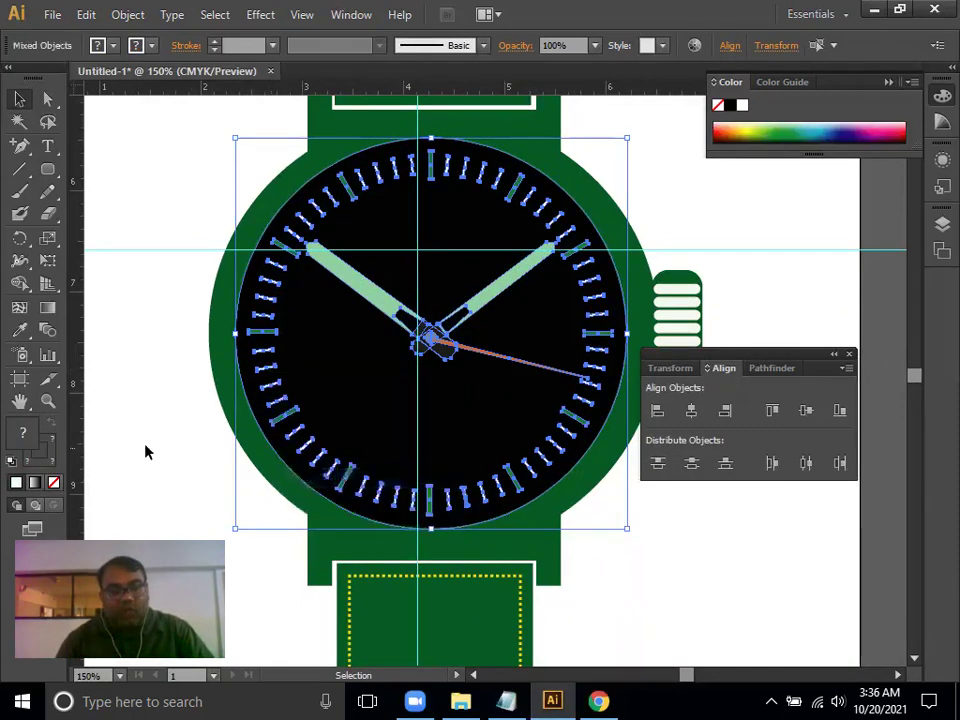
# Check the long-tick group, a single short tick and the black dial circle separately
pyautogui.click(145, 452)
pyautogui.click(258, 333)
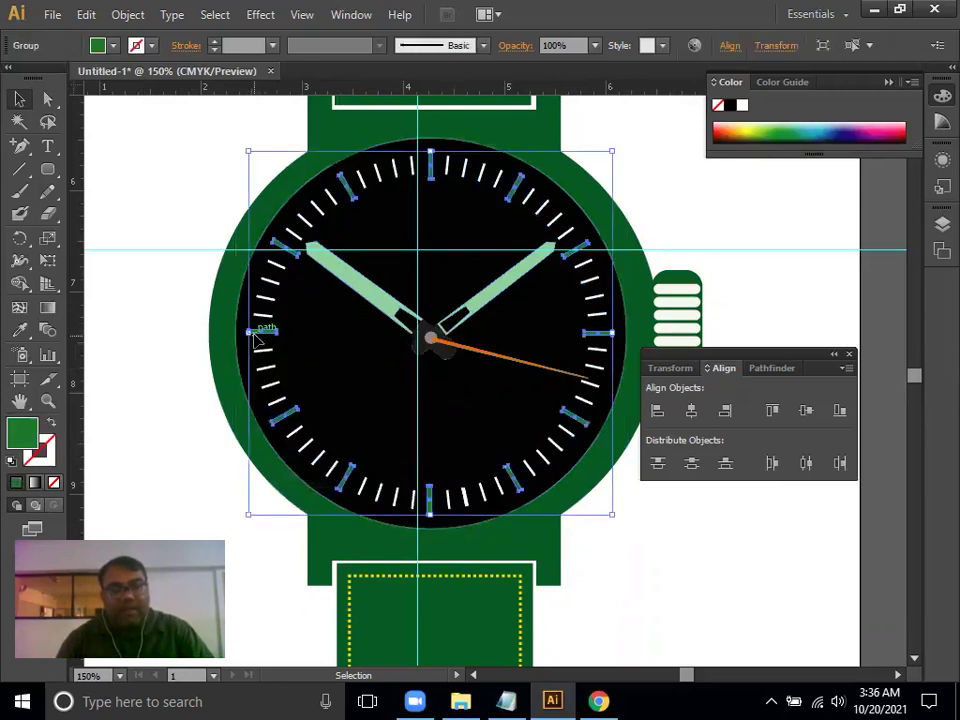
pyautogui.moveTo(250, 333); pyautogui.dragTo(216, 334)
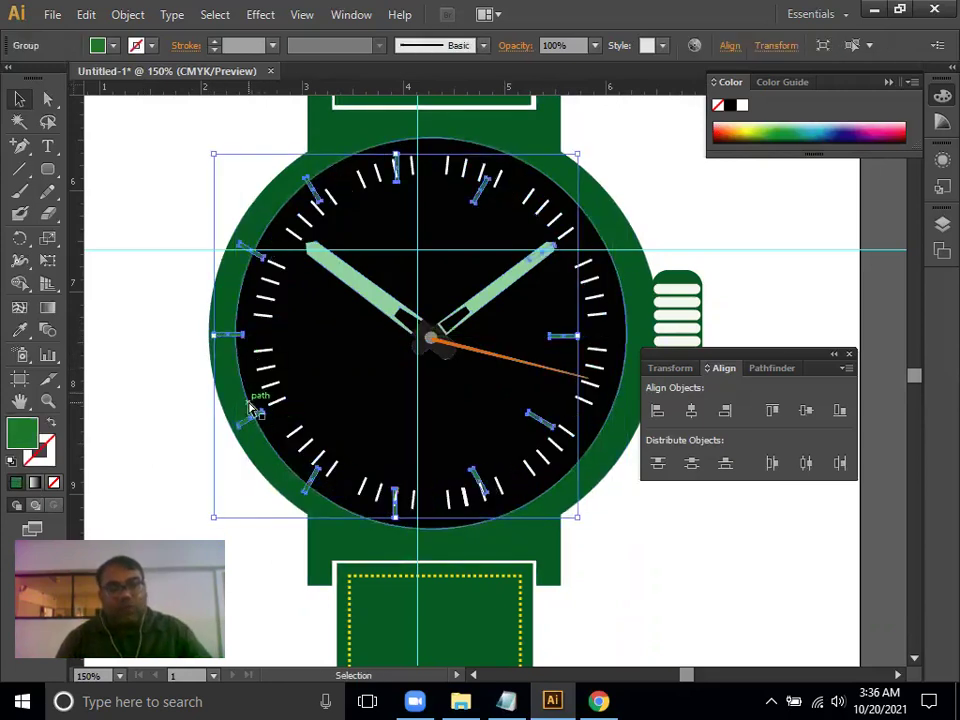
pyautogui.hotkey('ctrl', 'z')
pyautogui.click(266, 368)
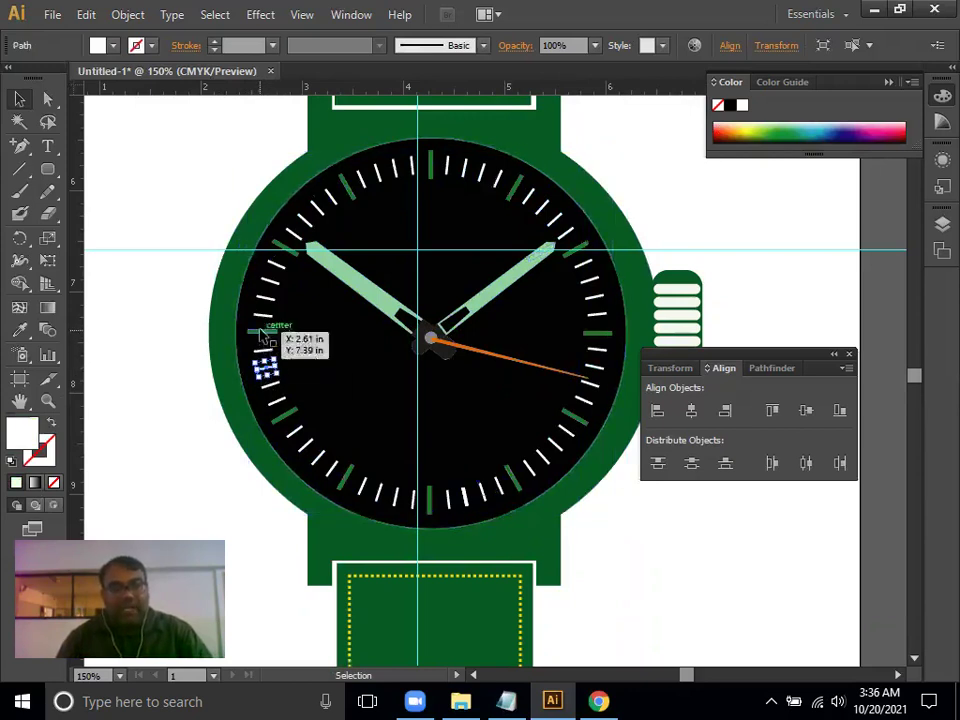
pyautogui.click(298, 320)
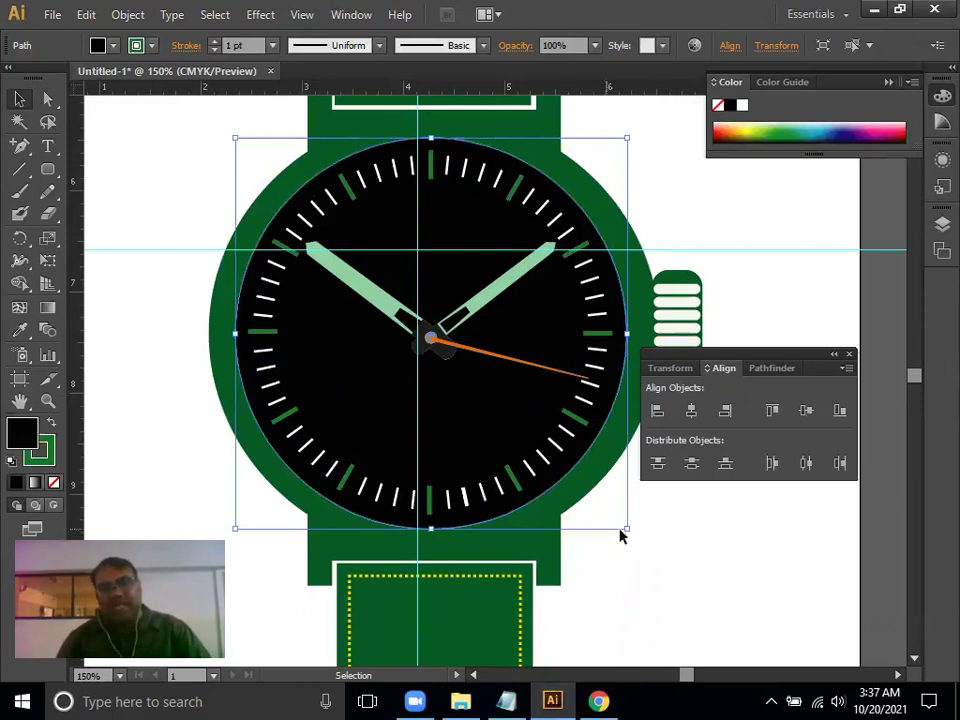
pyautogui.click(660, 555)
# Zoom out so the whole artboard fits in view
pyautogui.hotkey('ctrl', '-')
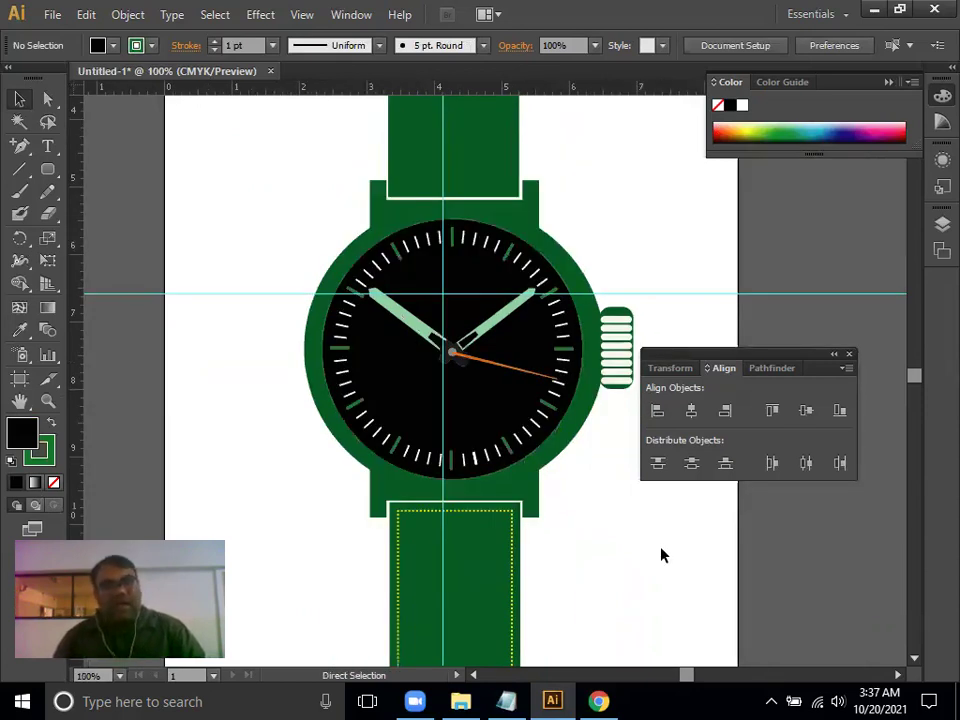
pyautogui.click(50, 15)
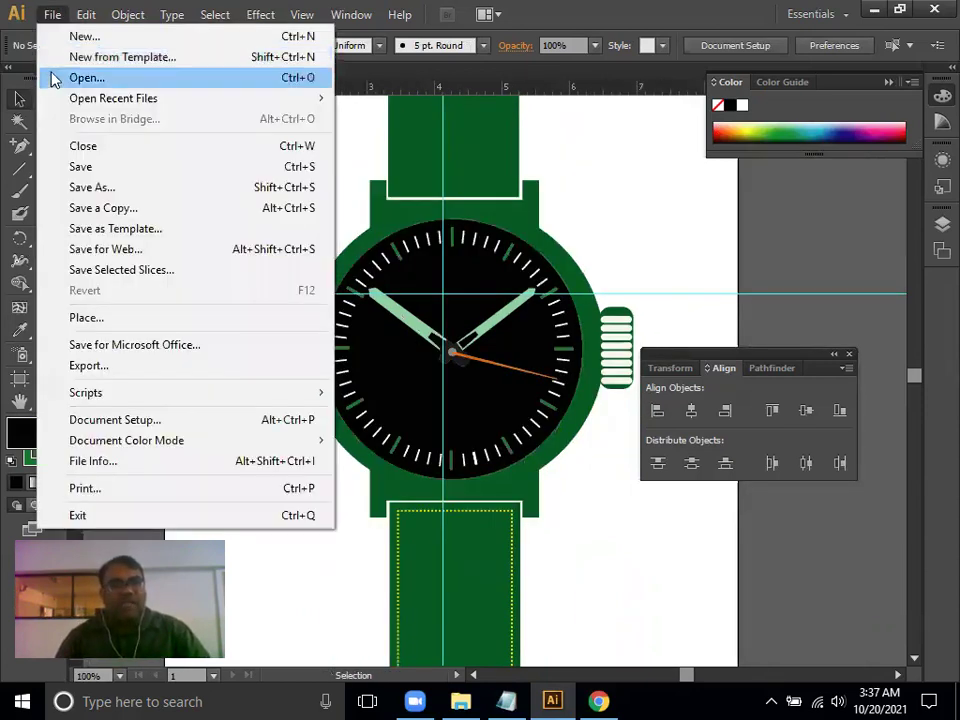
pyautogui.click(646, 234)
pyautogui.hotkey('ctrl', '0')
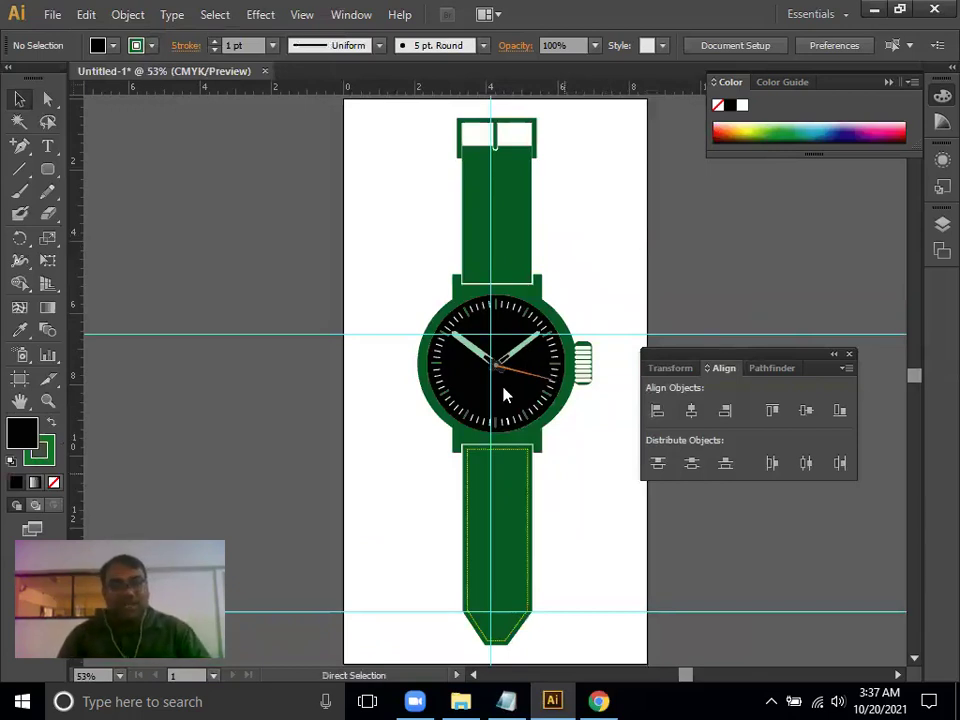
# Save the artwork as Wrist Watch.ai with the default Illustrator options
pyautogui.hotkey('ctrl', 's')
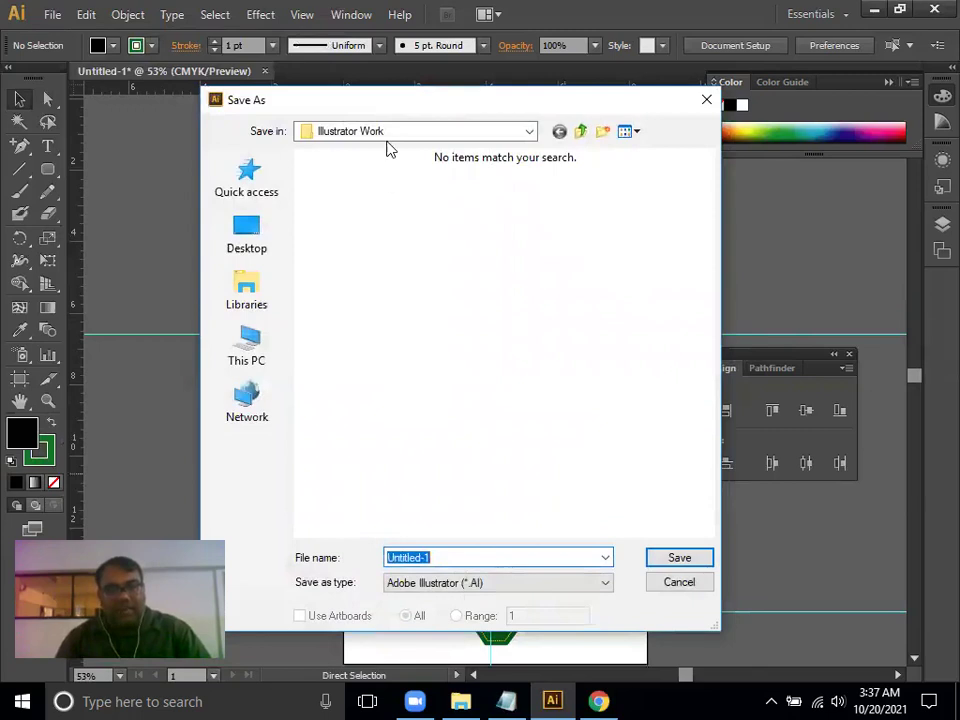
pyautogui.click(449, 558)
pyautogui.moveTo(449, 558); pyautogui.dragTo(385, 558)
pyautogui.write('Wrist Watch')
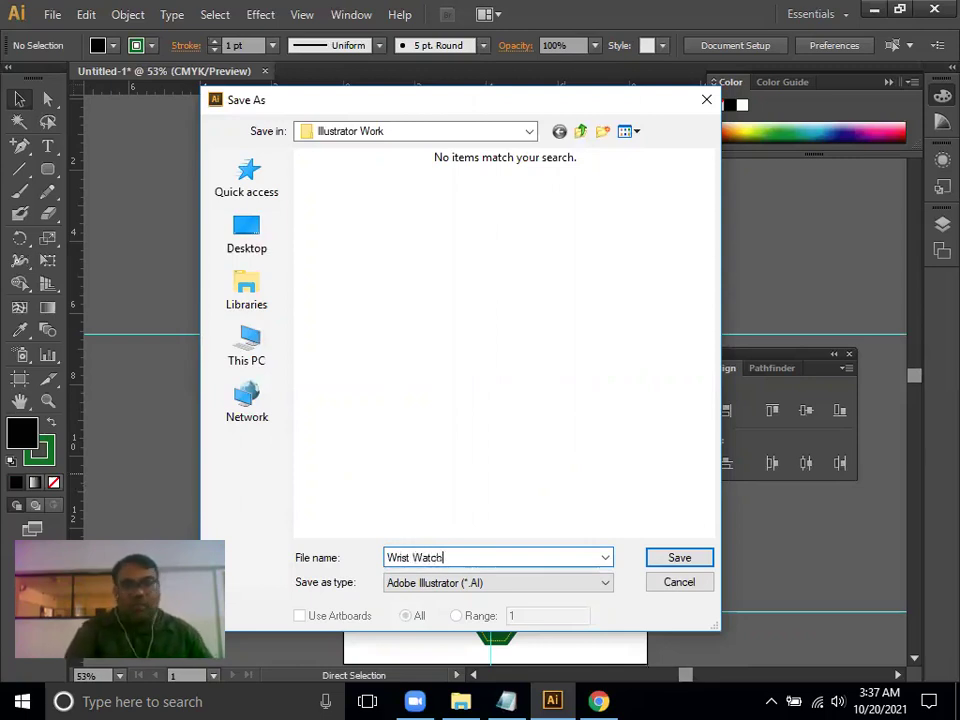
pyautogui.press('Return')
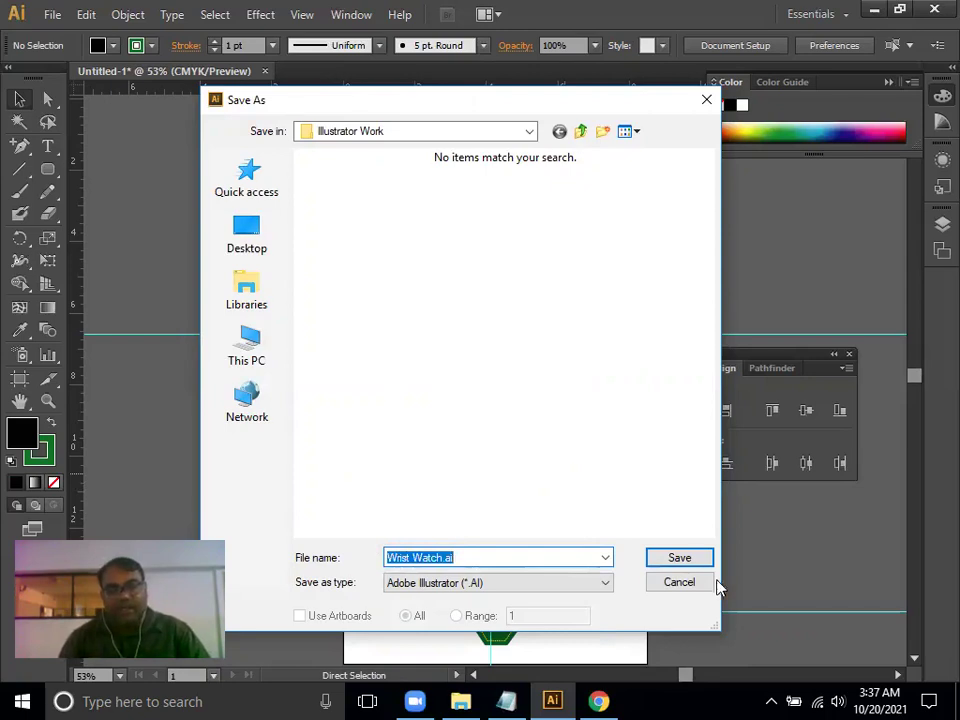
pyautogui.click(701, 557)
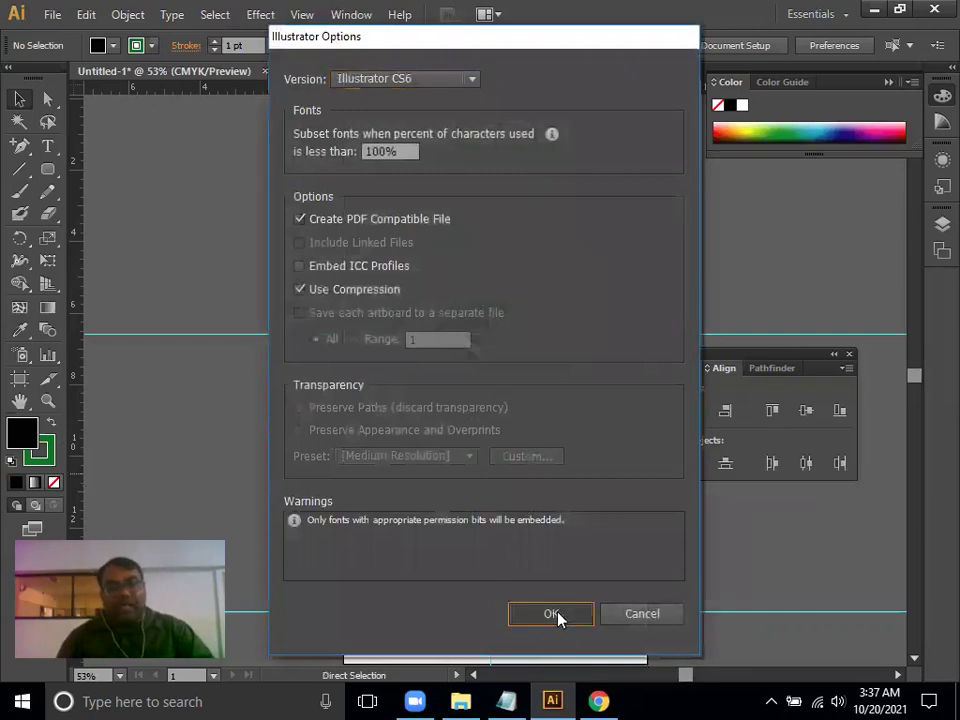
pyautogui.click(553, 614)
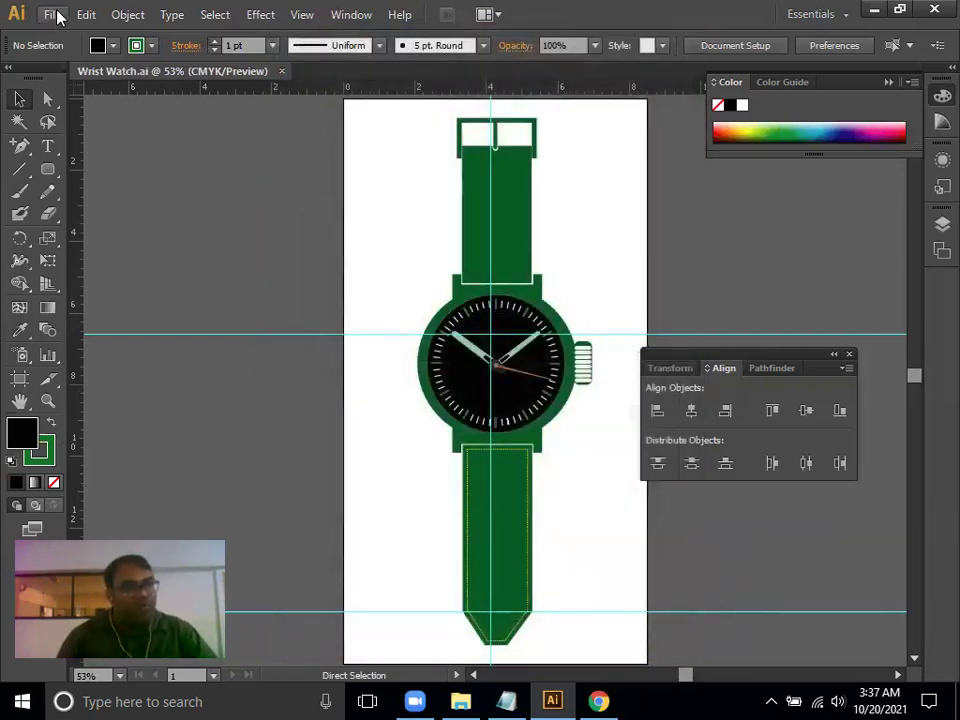
pyautogui.click(57, 16)
# Open Milad Nabi Masjid Logos.ai from the Adobe Illustrator folder on Local Disk (D:)
pyautogui.press('Escape')
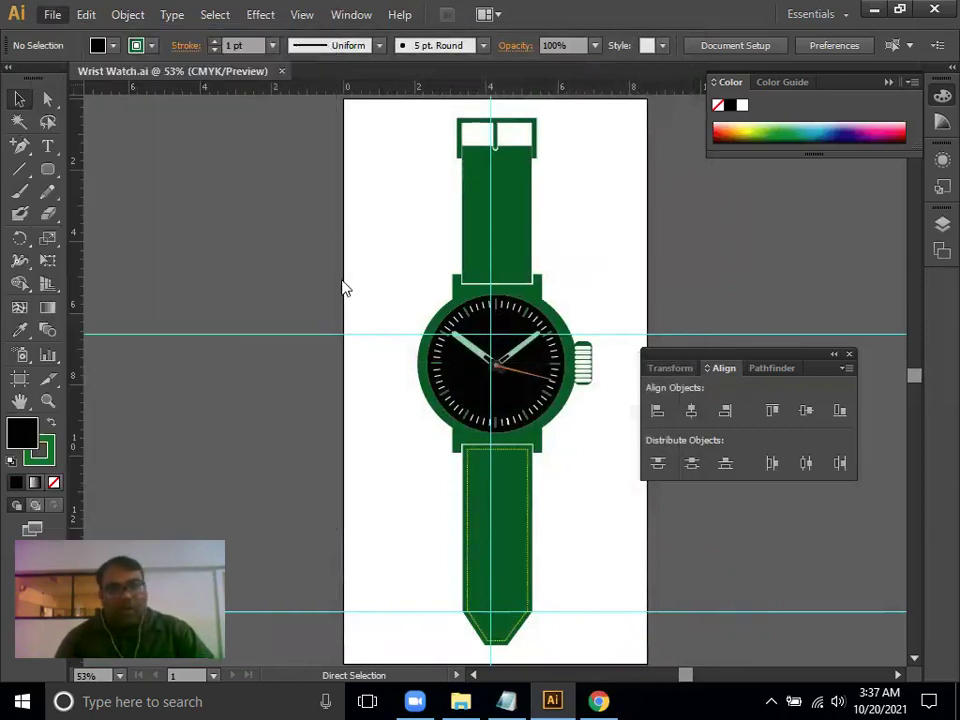
pyautogui.hotkey('ctrl', 'o')
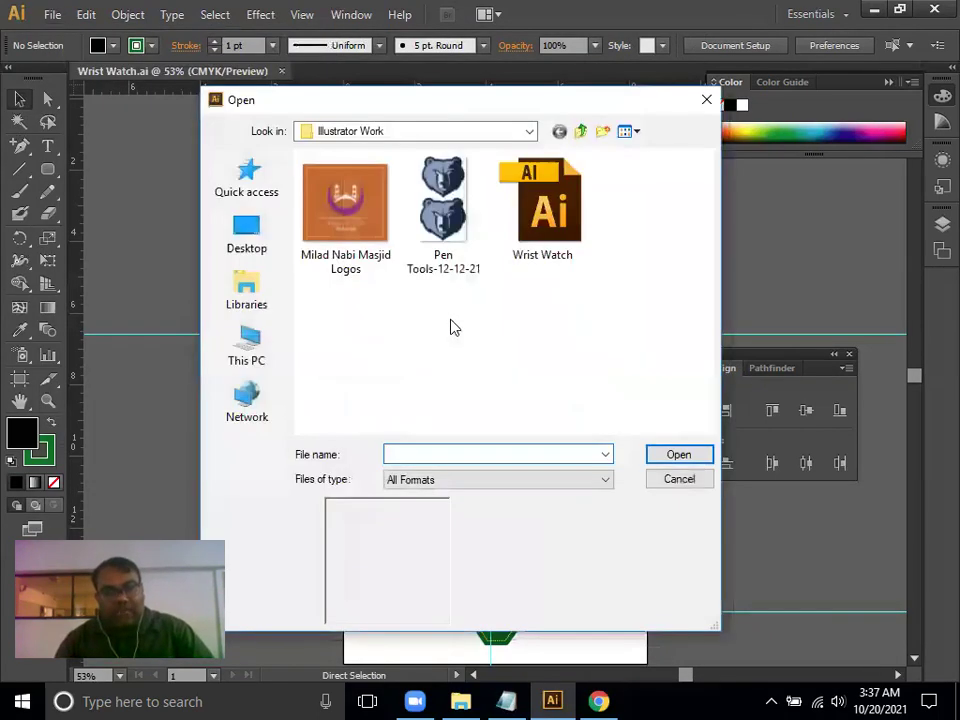
pyautogui.click(264, 356)
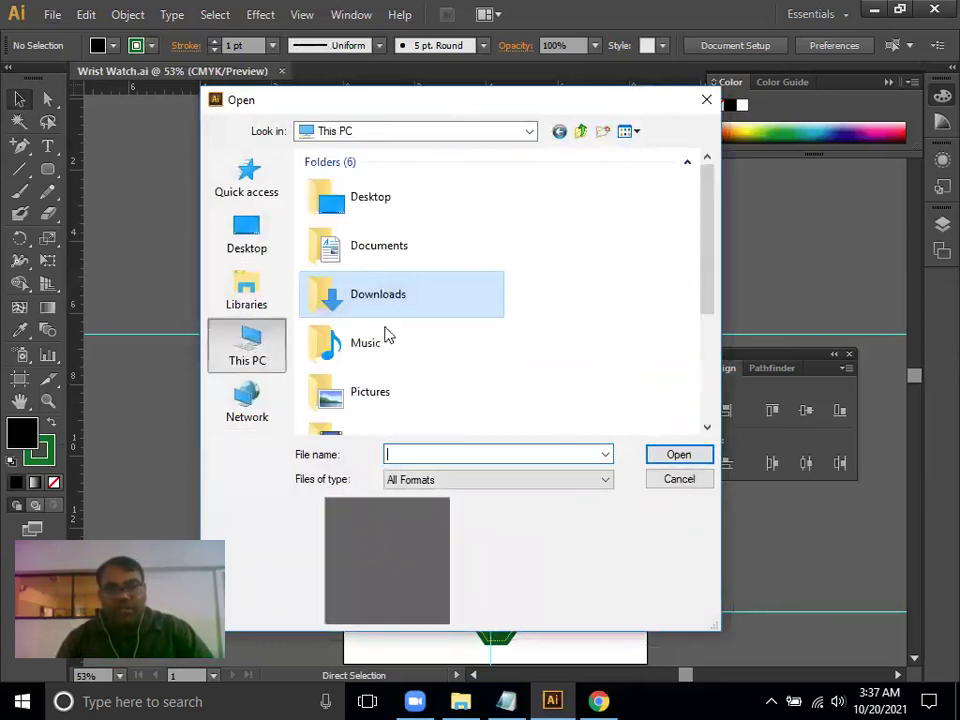
pyautogui.scroll(-4, 360, 400)
pyautogui.doubleClick(373, 357)
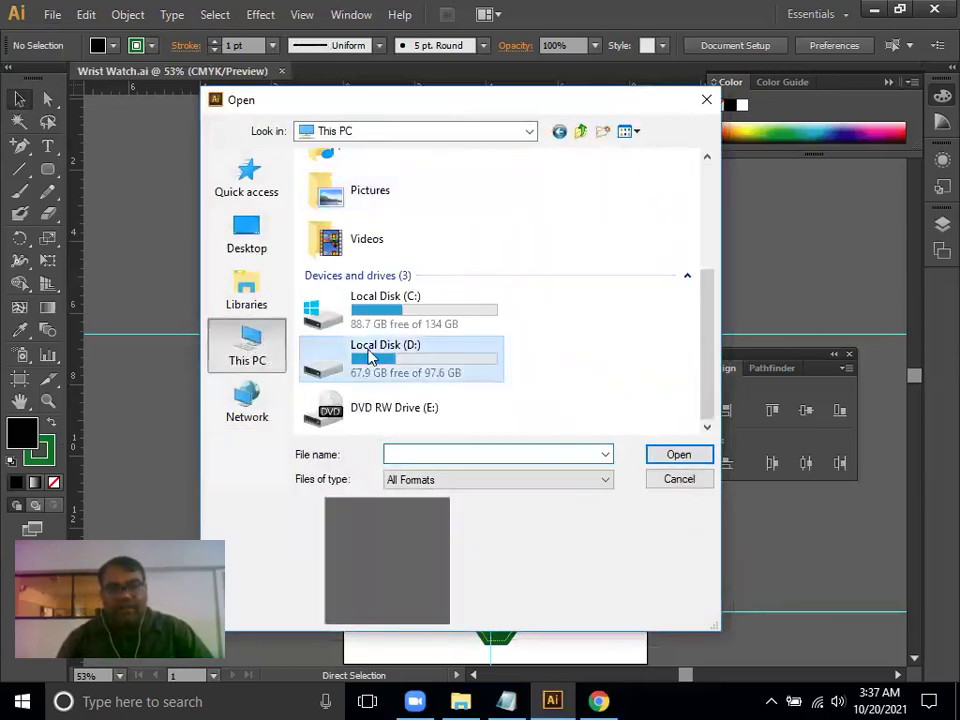
pyautogui.doubleClick(362, 181)
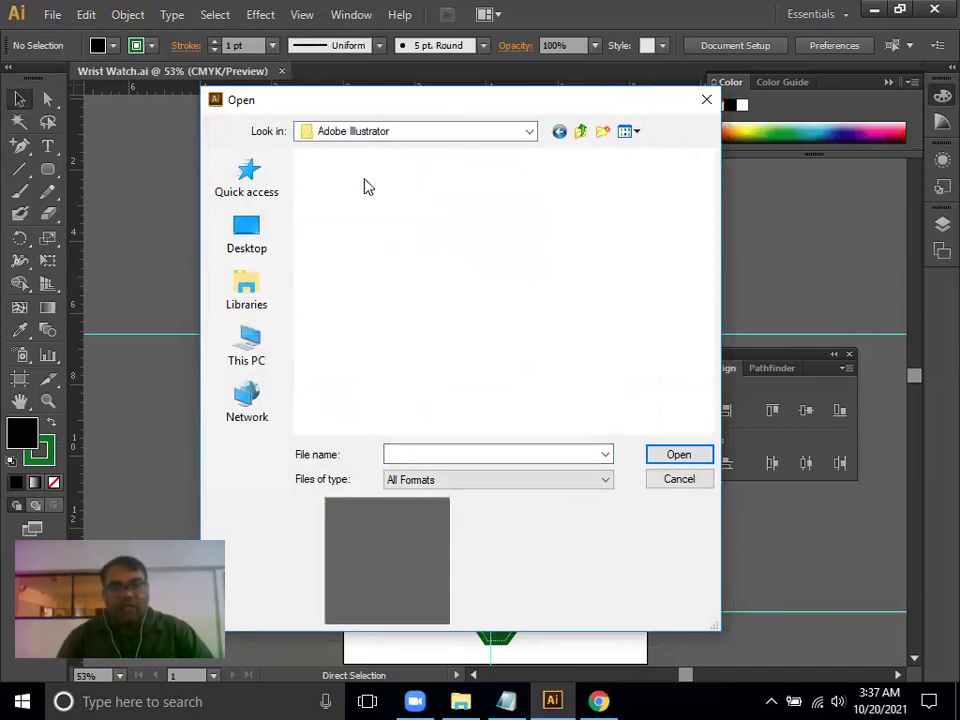
pyautogui.moveTo(443, 345)
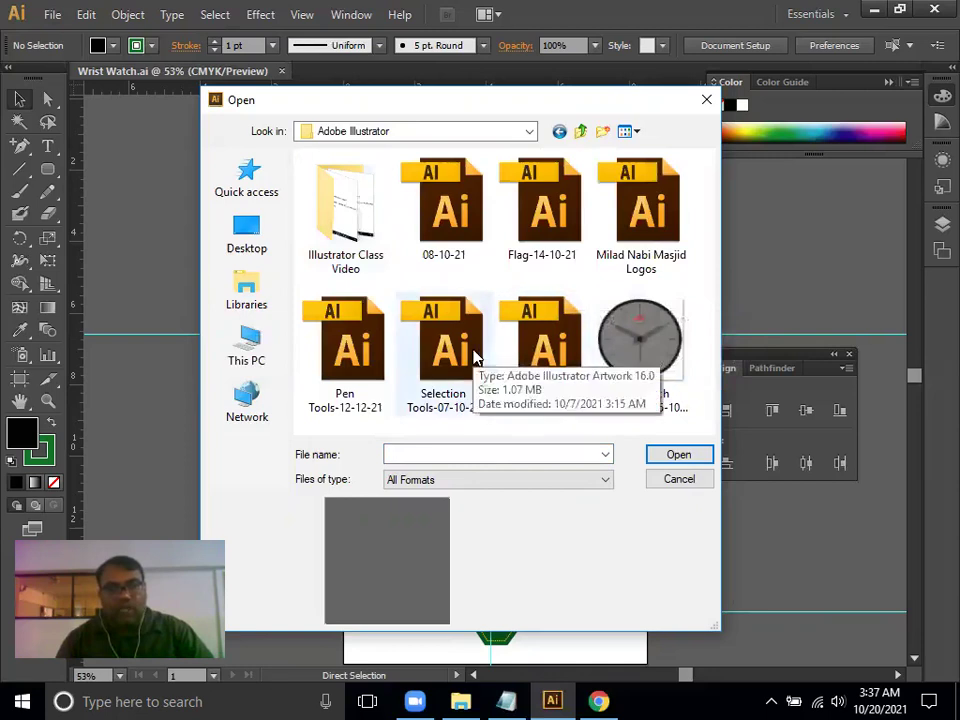
pyautogui.click(472, 366)
pyautogui.click(372, 352)
pyautogui.click(525, 259)
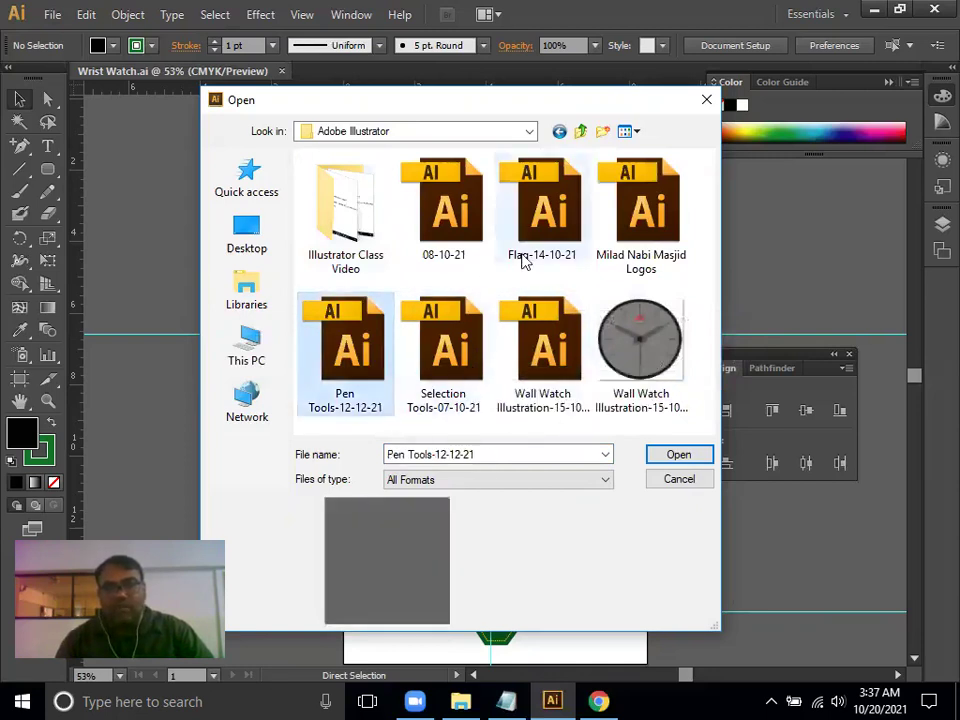
pyautogui.click(643, 247)
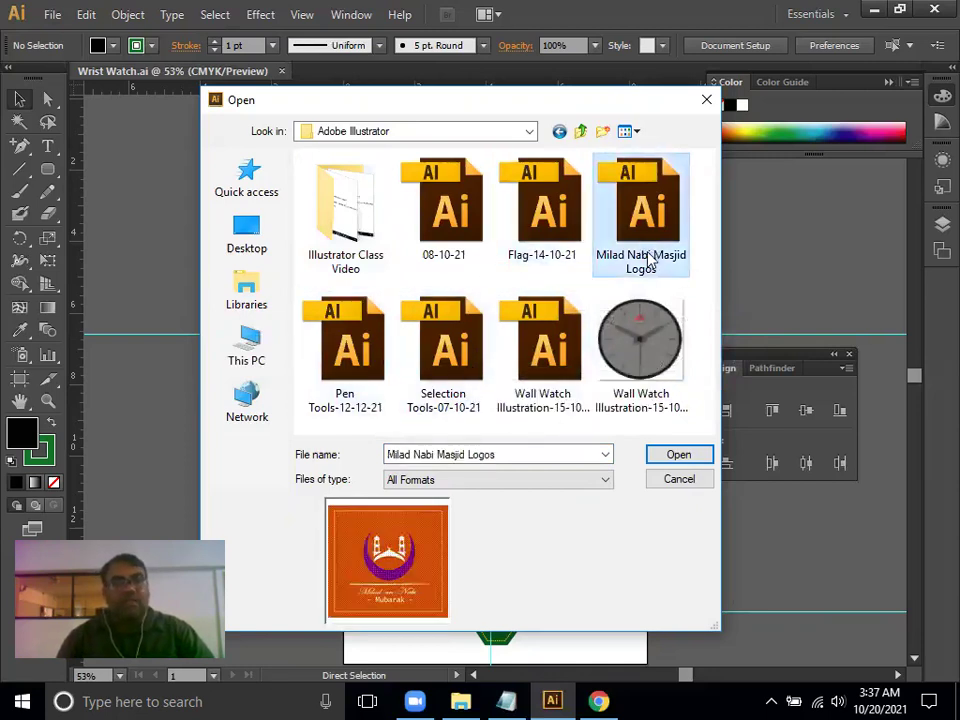
pyautogui.click(677, 454)
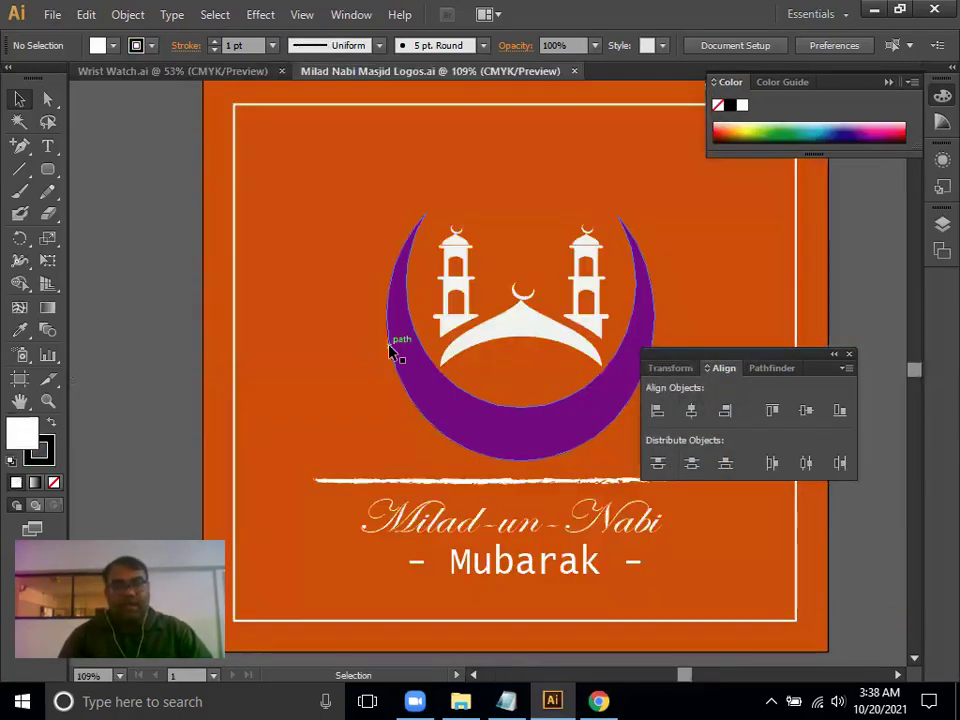
# Move the purple crescent aside and recolour it near-white F3EDF4
pyautogui.click(430, 376)
pyautogui.moveTo(428, 379)
pyautogui.mouseDown()
pyautogui.moveTo(368, 363)
pyautogui.moveTo(468, 389)
pyautogui.mouseUp()
pyautogui.keyDown('shift'); pyautogui.click(502, 328); pyautogui.keyUp('shift')
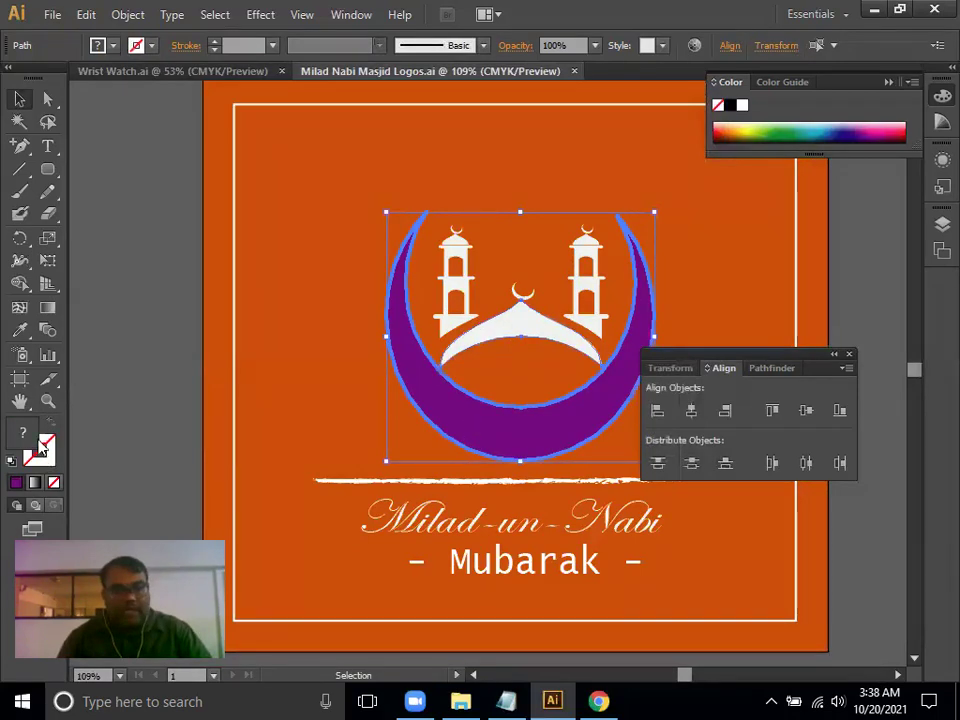
pyautogui.click(123, 366)
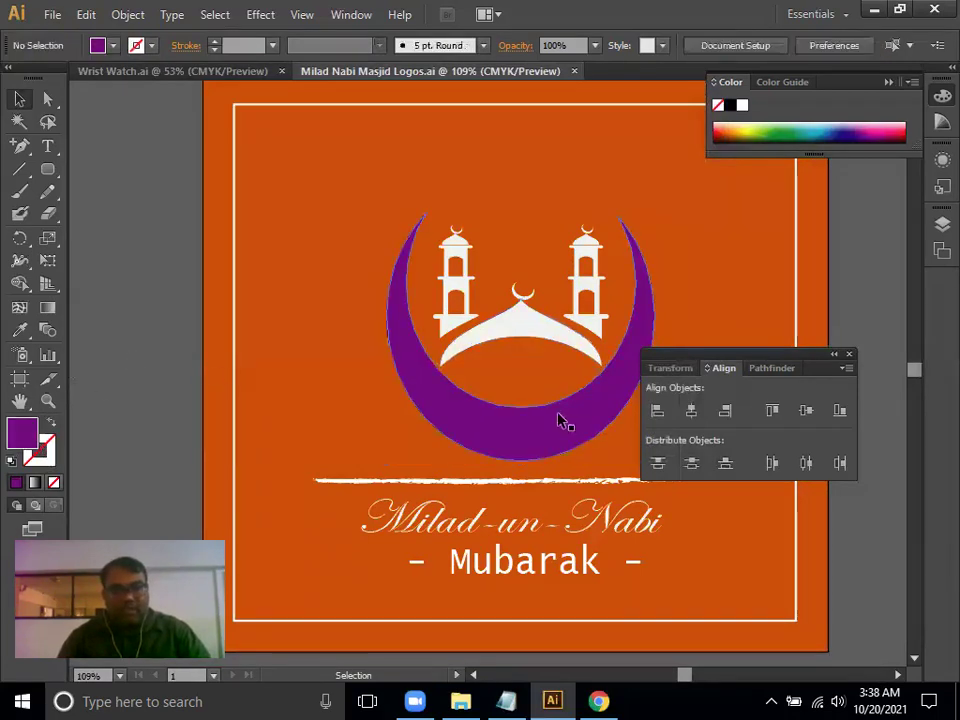
pyautogui.click(506, 435)
pyautogui.doubleClick(34, 430)
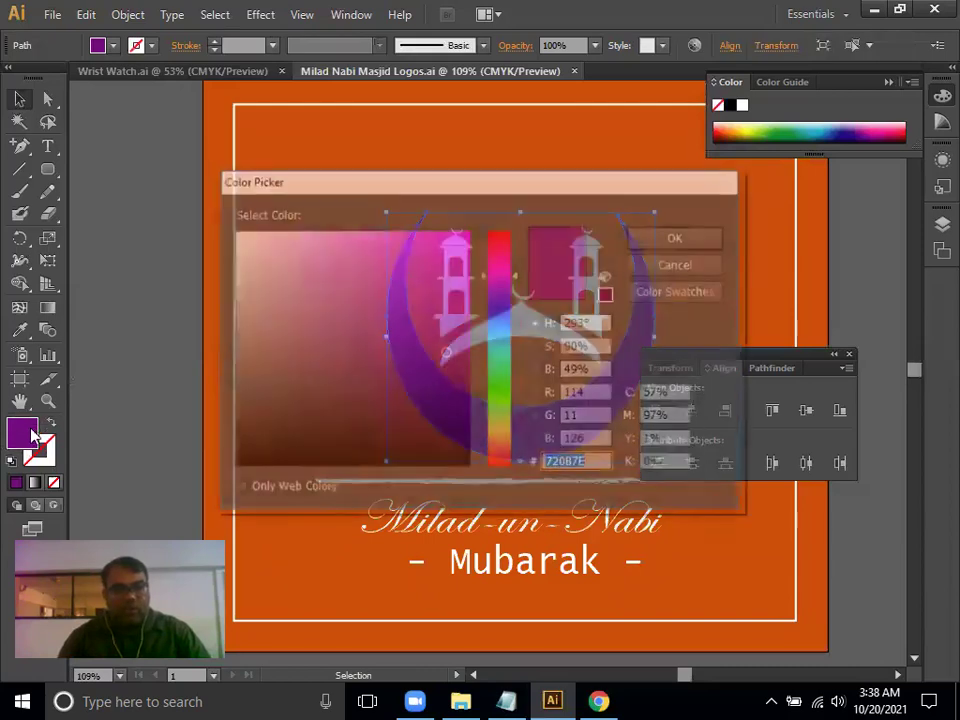
pyautogui.click(239, 238)
pyautogui.click(678, 237)
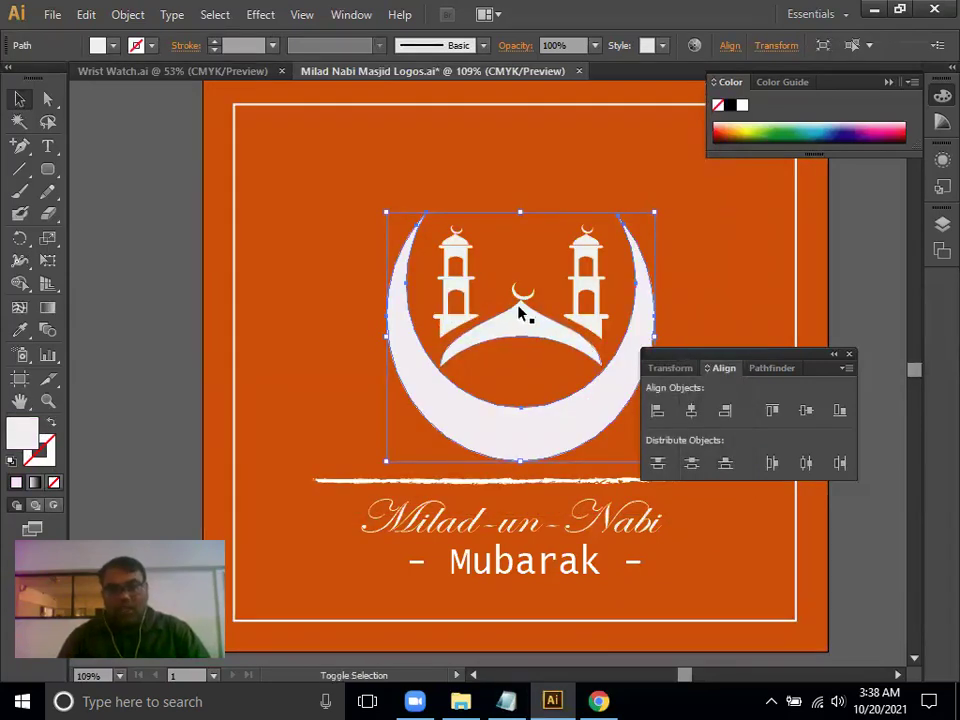
# Try moving the crescent-and-dome group up-left, then undo the move
pyautogui.press('a')
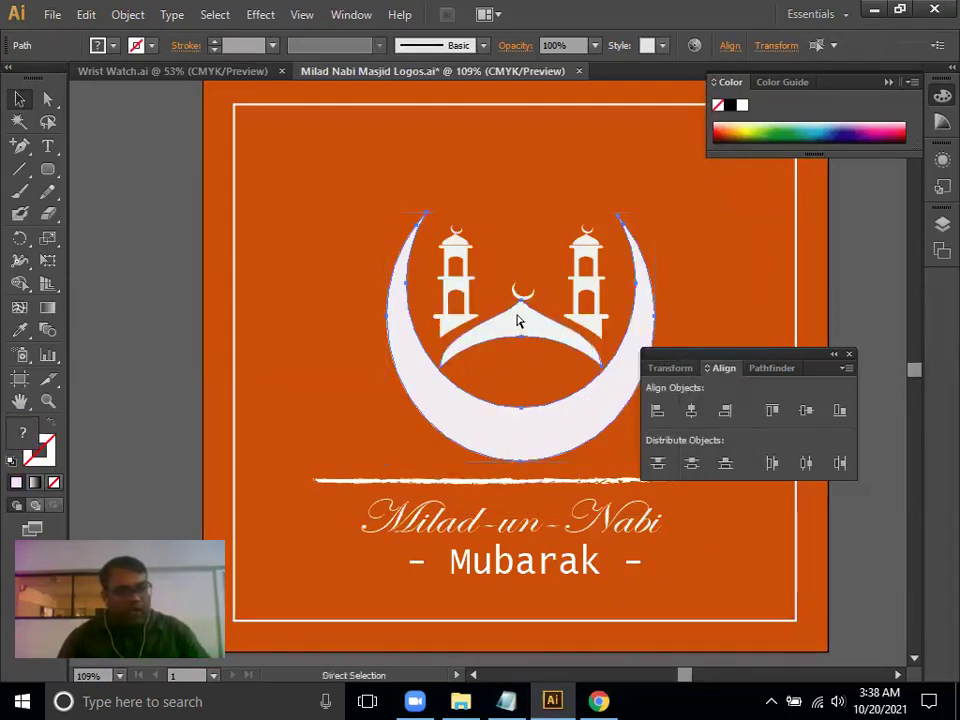
pyautogui.press('v')
pyautogui.moveTo(570, 421); pyautogui.dragTo(391, 381)
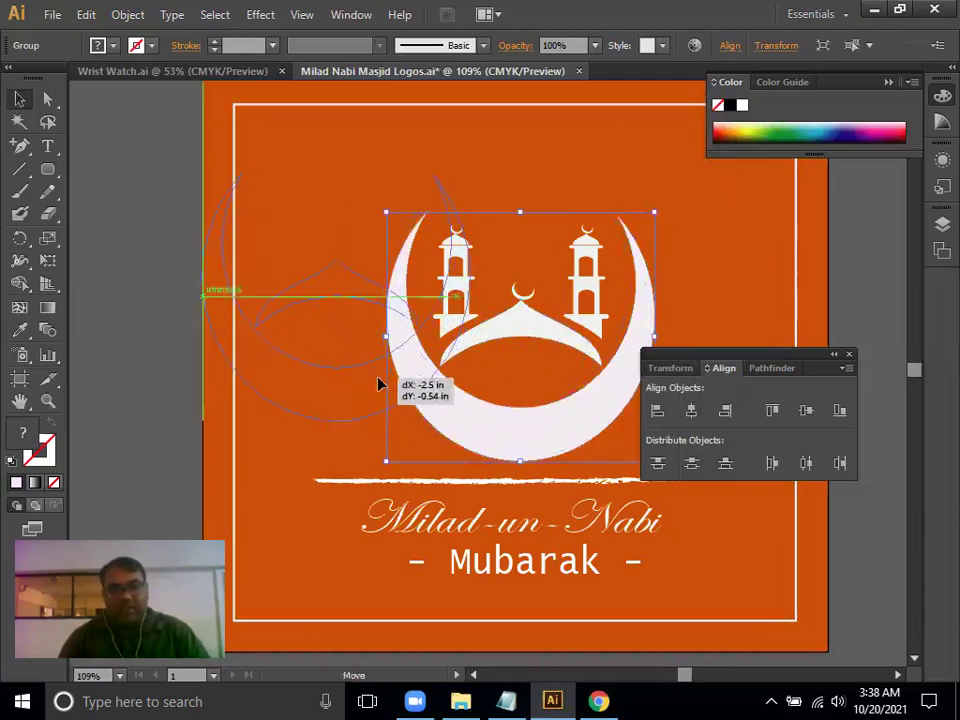
pyautogui.press('a')
pyautogui.hotkey('ctrl', 'z')
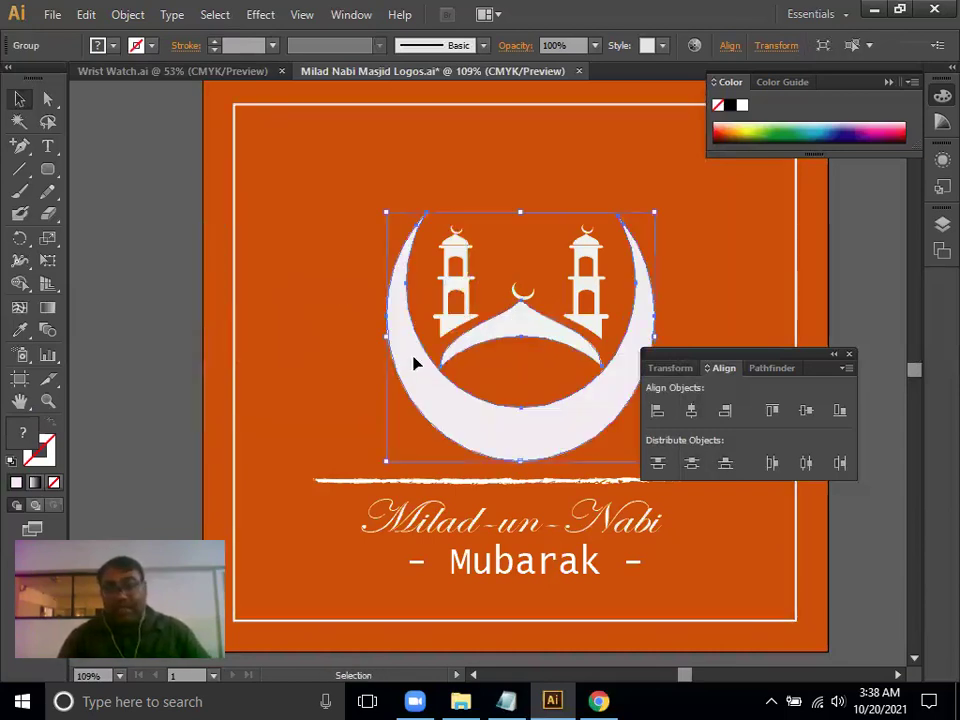
# Drag the orange background away to the right and move the crescent logo up-left
pyautogui.click(380, 291)
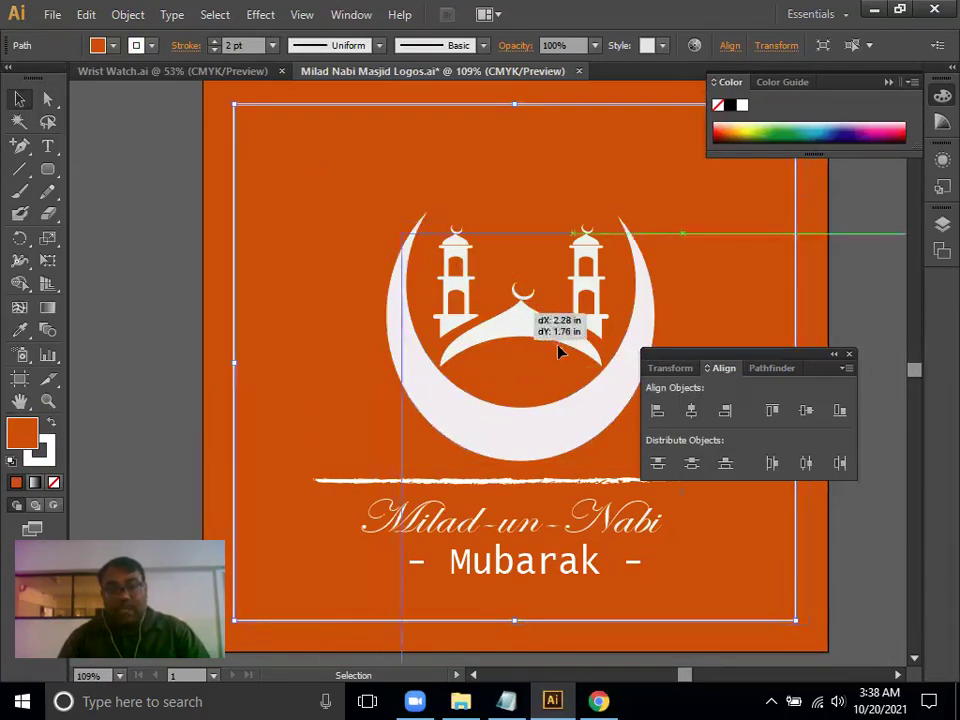
pyautogui.moveTo(347, 189); pyautogui.dragTo(852, 289)
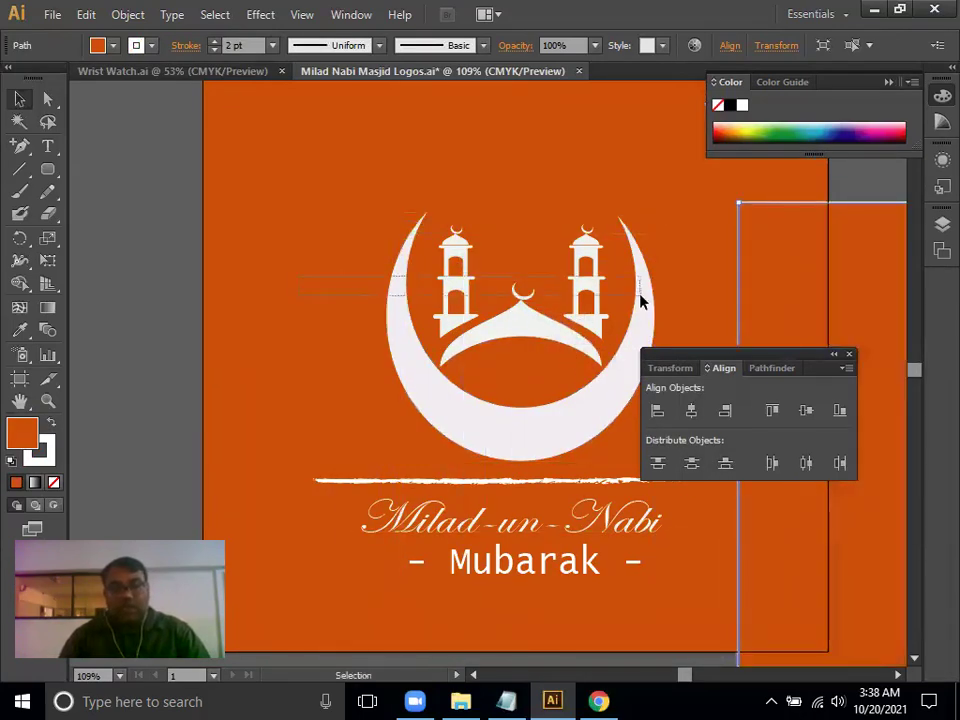
pyautogui.moveTo(641, 300); pyautogui.dragTo(317, 199)
pyautogui.click(325, 240)
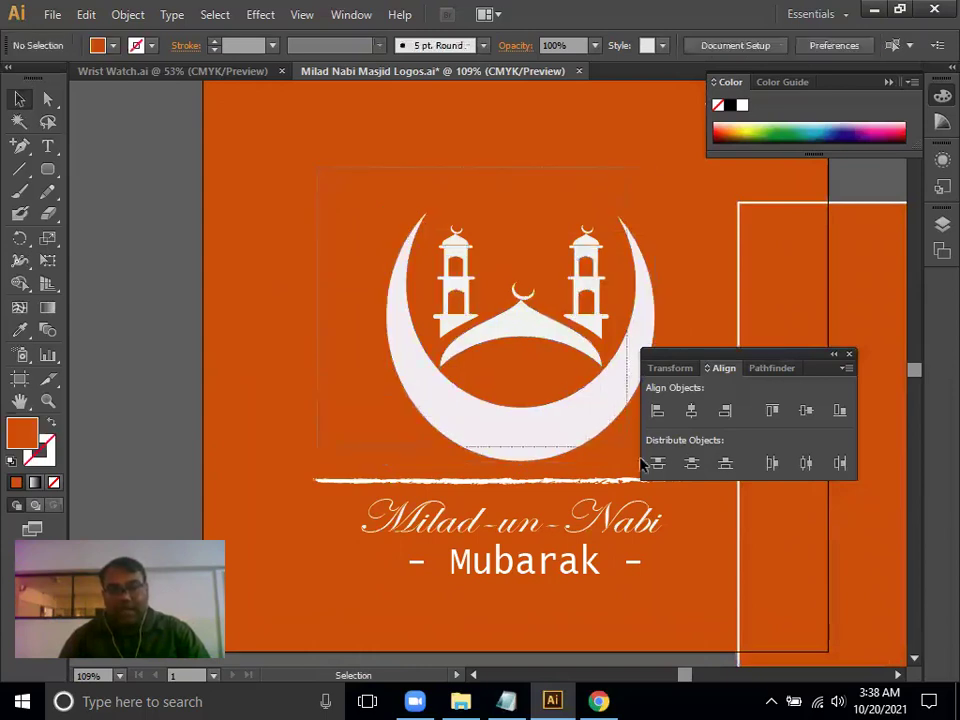
pyautogui.hotkey('ctrl', 'a')
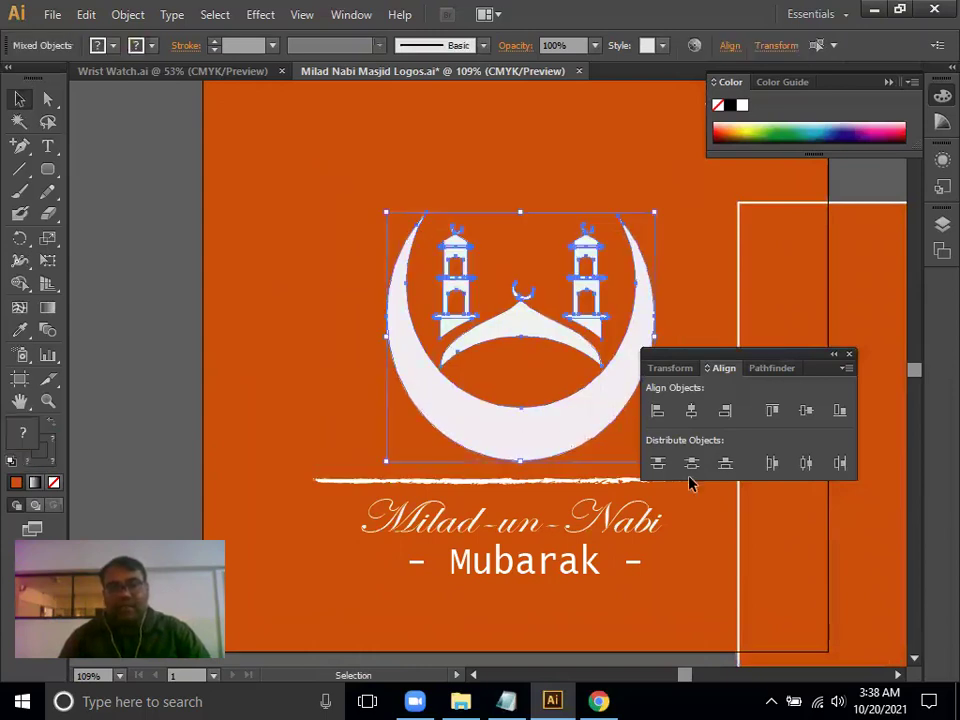
pyautogui.press('a')
pyautogui.press('v')
pyautogui.moveTo(566, 448); pyautogui.dragTo(487, 392)
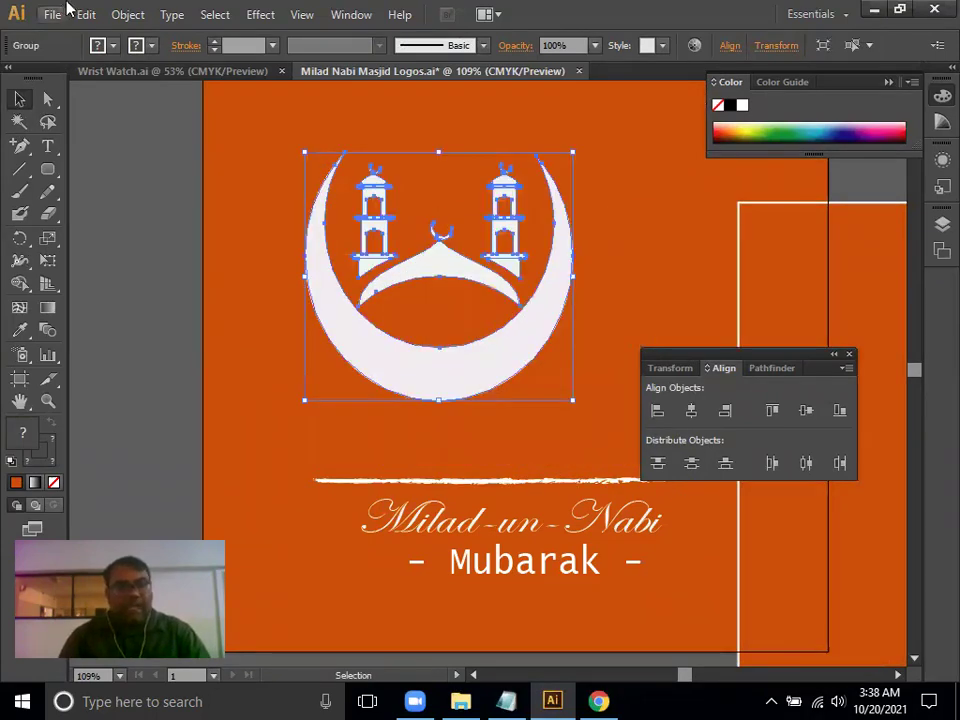
# Copy the crescent logo via Edit > Copy and close the logos file without saving
pyautogui.click(86, 14)
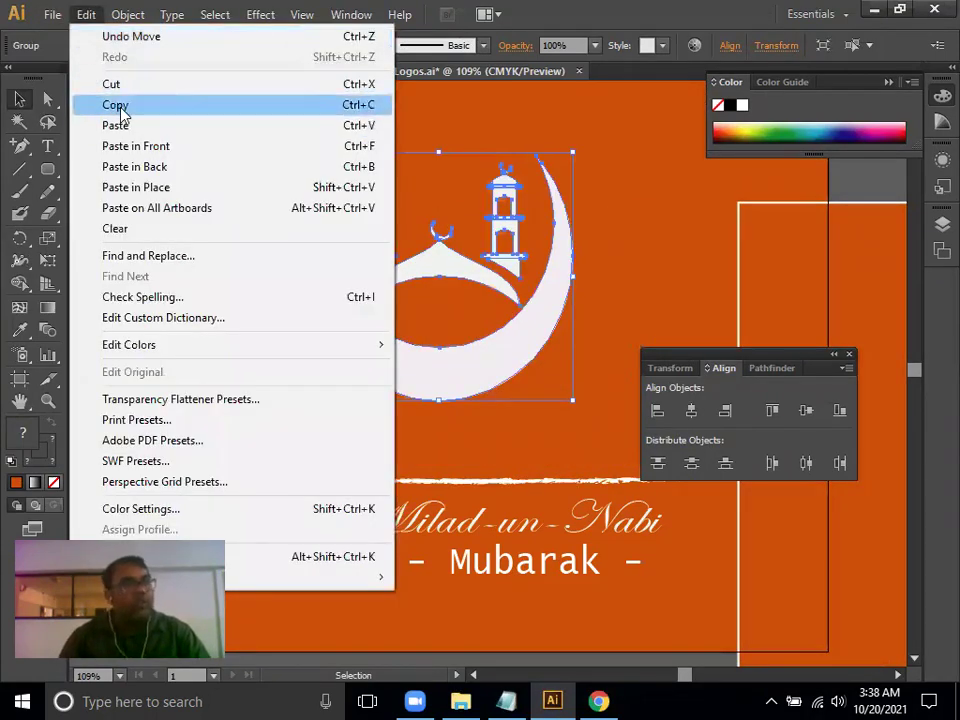
pyautogui.click(120, 107)
pyautogui.press('a')
pyautogui.hotkey('ctrl', 'w')
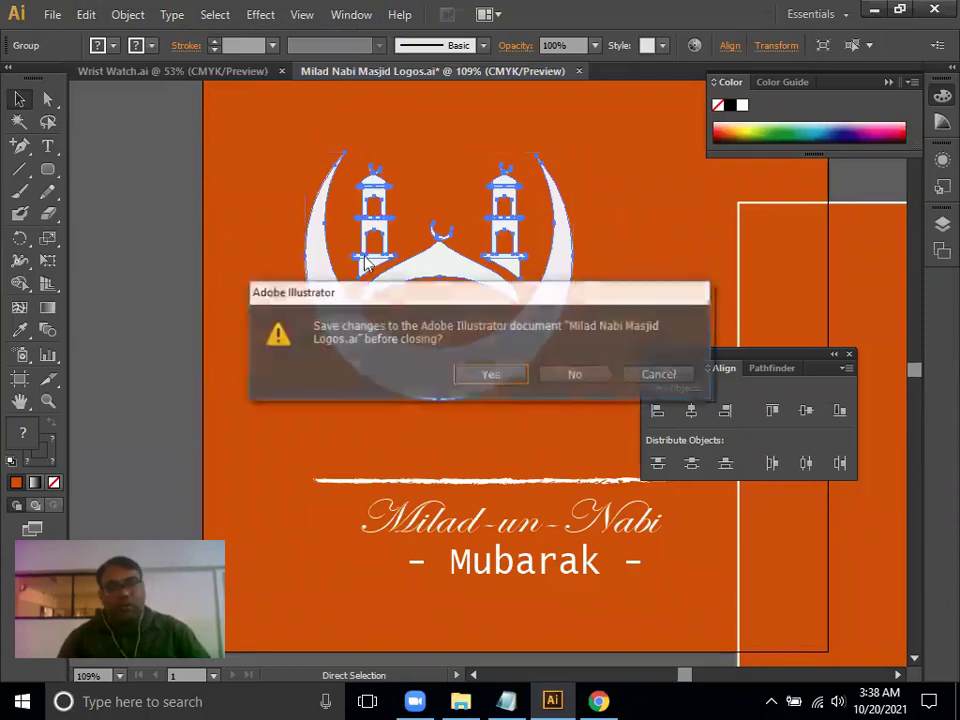
pyautogui.click(576, 378)
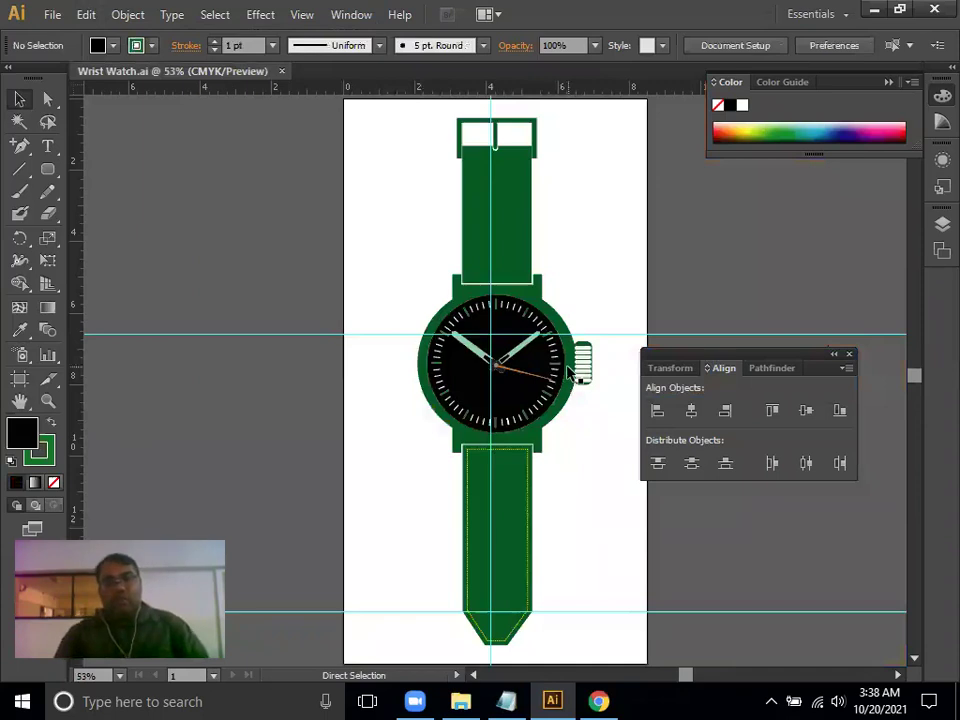
# Shrink the pasted logo and move it onto the dial's vertical centre line
pyautogui.moveTo(553, 368); pyautogui.dragTo(550, 386)
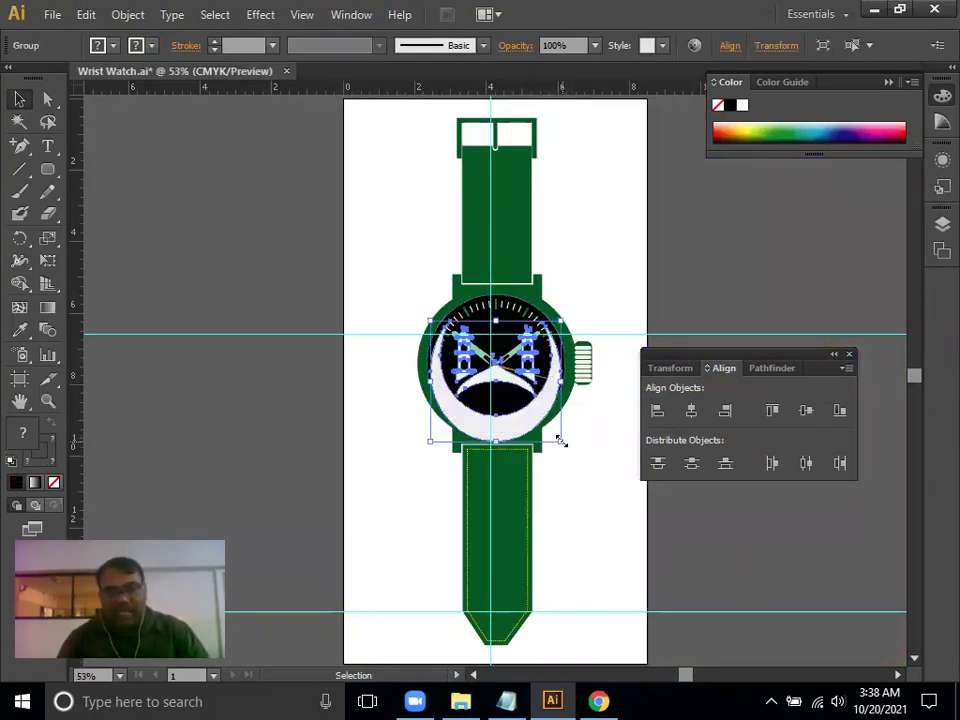
pyautogui.moveTo(561, 441); pyautogui.dragTo(481, 364)
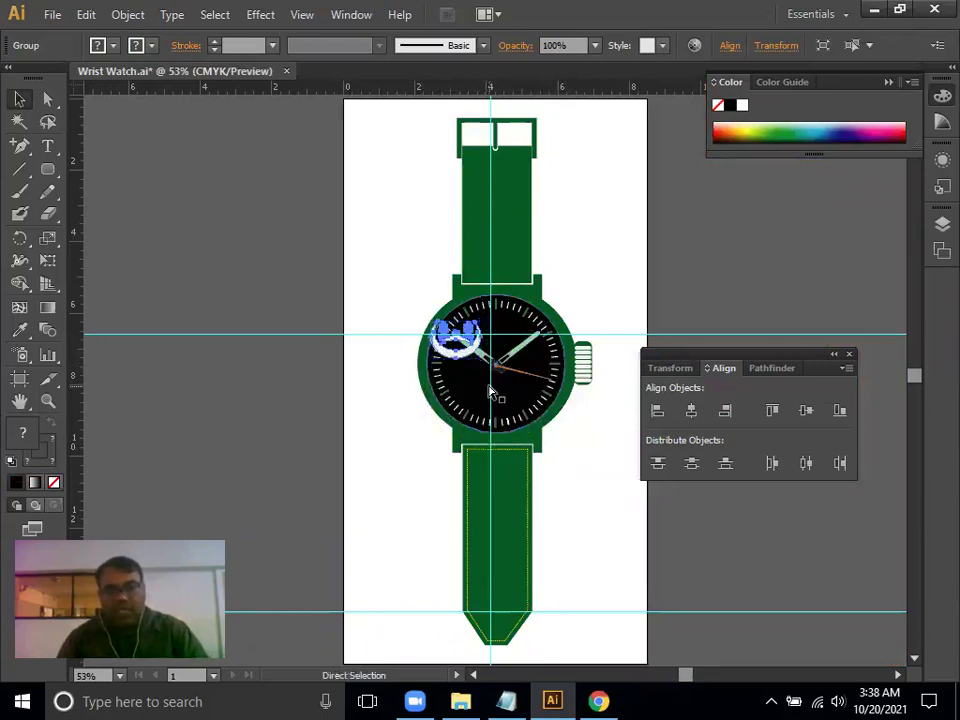
pyautogui.scroll(2, 493, 390)
pyautogui.scroll(4, 493, 390)
pyautogui.moveTo(390, 336); pyautogui.dragTo(490, 576)
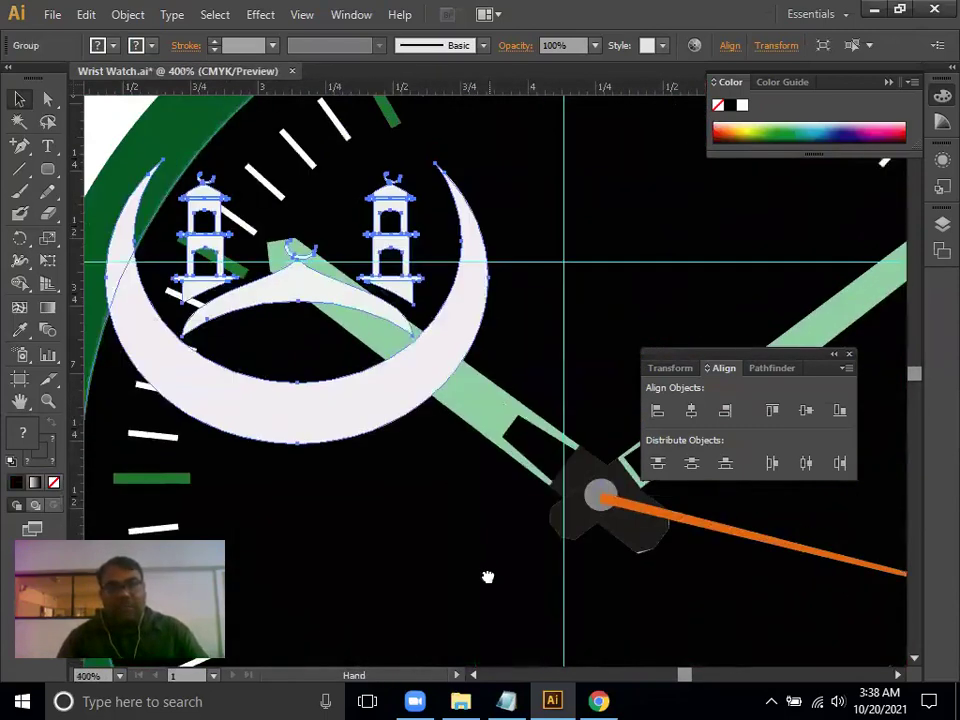
pyautogui.moveTo(330, 432)
pyautogui.mouseDown()
pyautogui.moveTo(600, 362)
pyautogui.moveTo(435, 545)
pyautogui.mouseUp()
# Fine-tune the logo's size and position just below 12 o'clock, then zoom out
pyautogui.moveTo(281, 586)
pyautogui.mouseDown()
pyautogui.moveTo(371, 546)
pyautogui.moveTo(450, 452)
pyautogui.moveTo(484, 432)
pyautogui.moveTo(396, 413)
pyautogui.mouseUp()
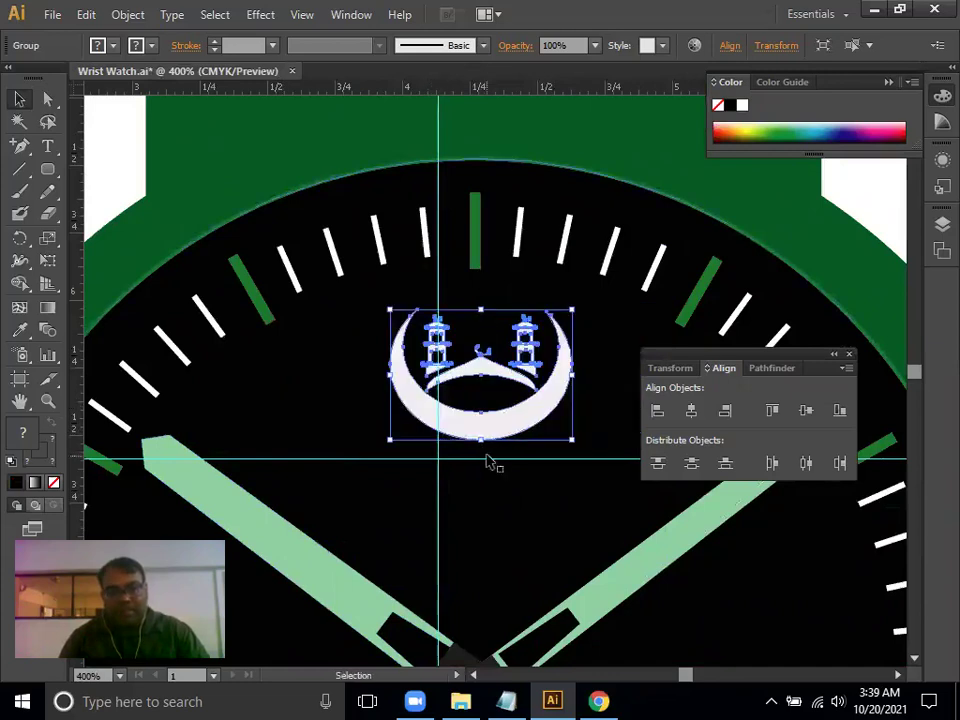
pyautogui.moveTo(477, 442); pyautogui.dragTo(482, 458)
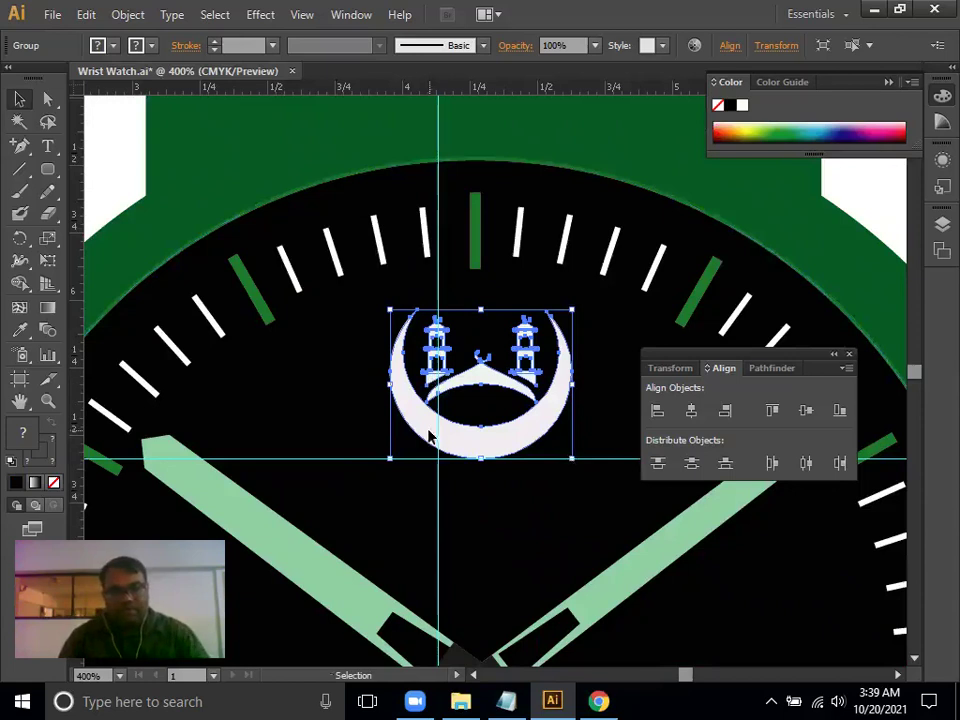
pyautogui.moveTo(426, 434); pyautogui.dragTo(405, 428)
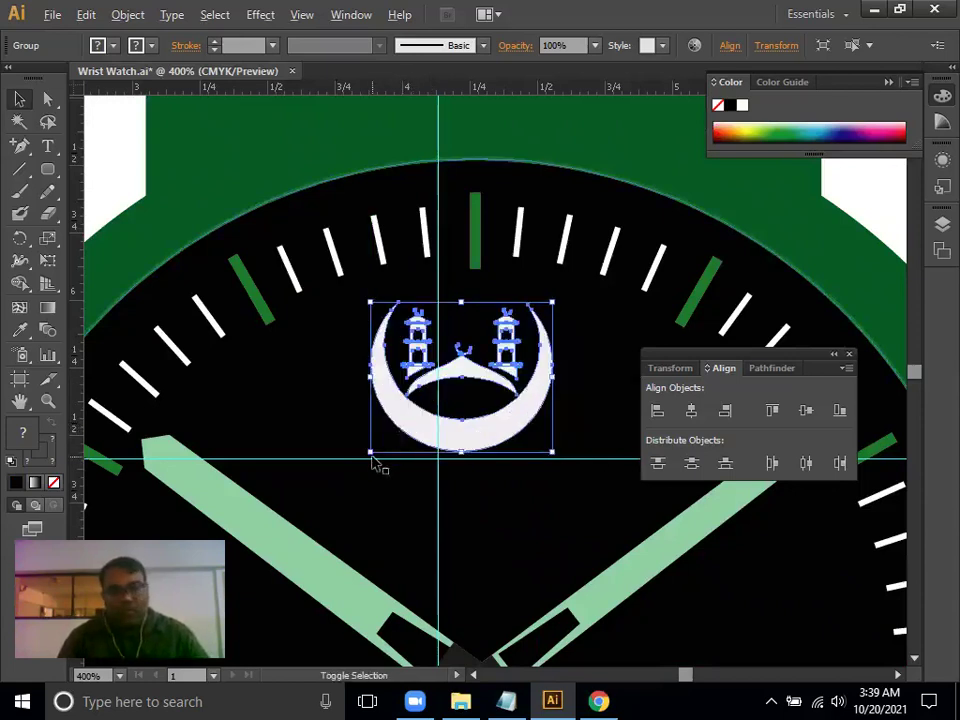
pyautogui.moveTo(371, 453); pyautogui.dragTo(391, 428)
pyautogui.moveTo(463, 424)
pyautogui.mouseDown()
pyautogui.moveTo(458, 435)
pyautogui.moveTo(469, 428)
pyautogui.mouseUp()
pyautogui.press('a')
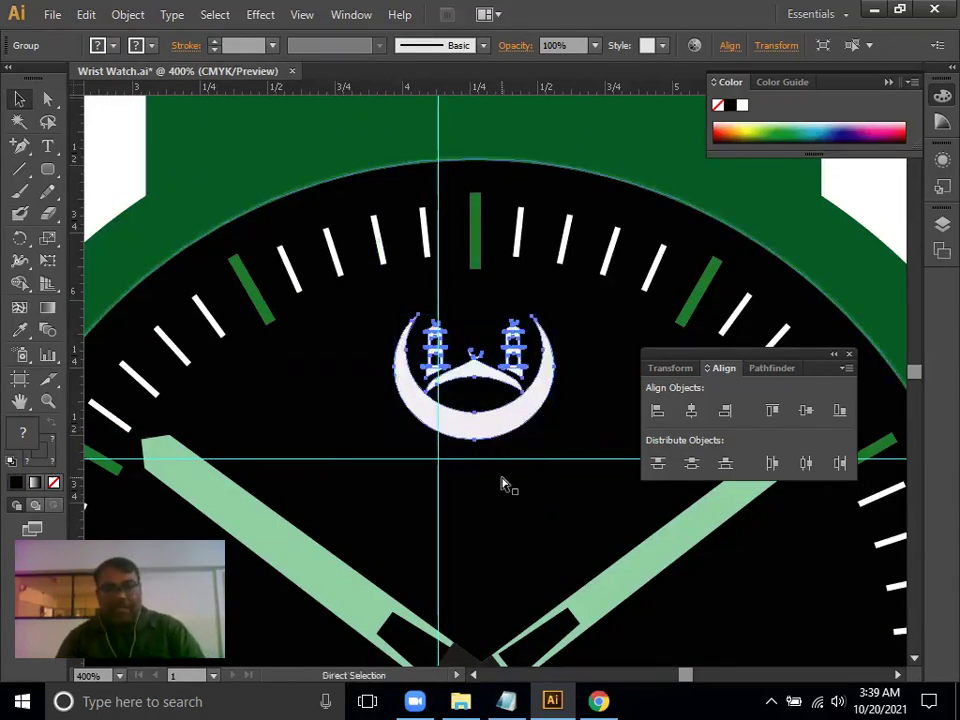
pyautogui.hotkey('ctrl', '-')
pyautogui.hotkey('ctrl', '-')
pyautogui.hotkey('ctrl', '-')
pyautogui.click(279, 272)
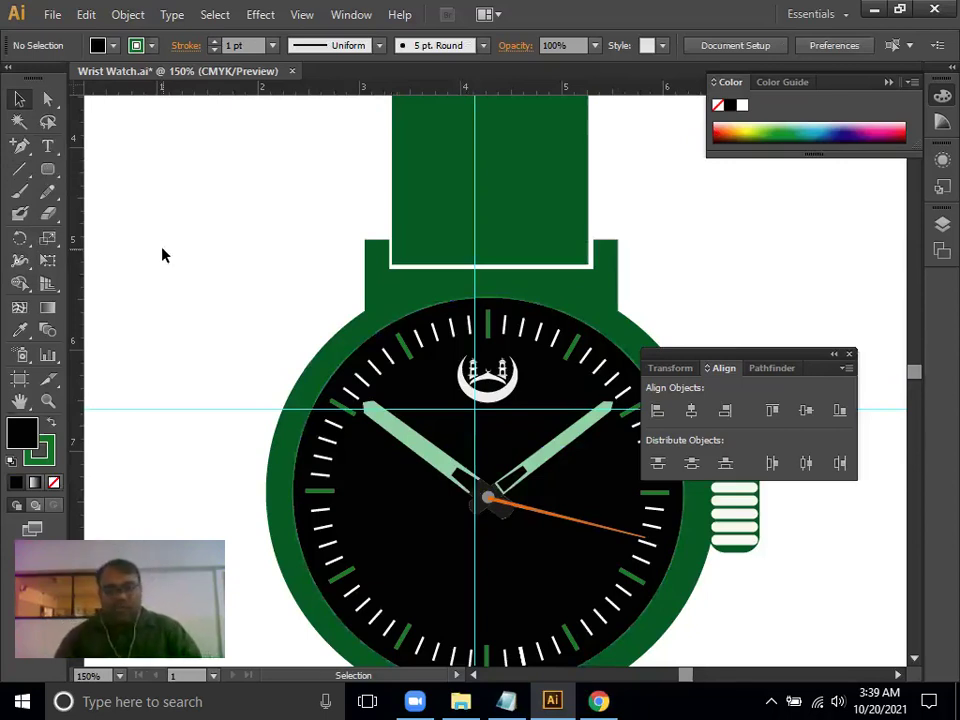
# Hide guides and rulers, then fit the watch artboard in full-screen mode without menus
pyautogui.hotkey('ctrl', '0')
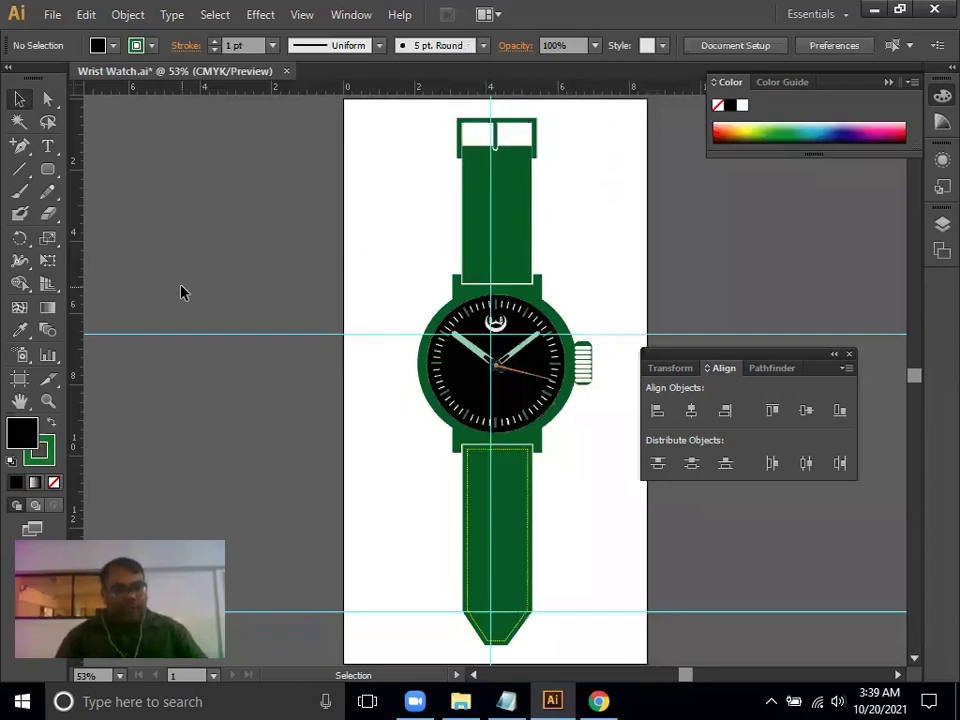
pyautogui.hotkey('ctrl', ';')
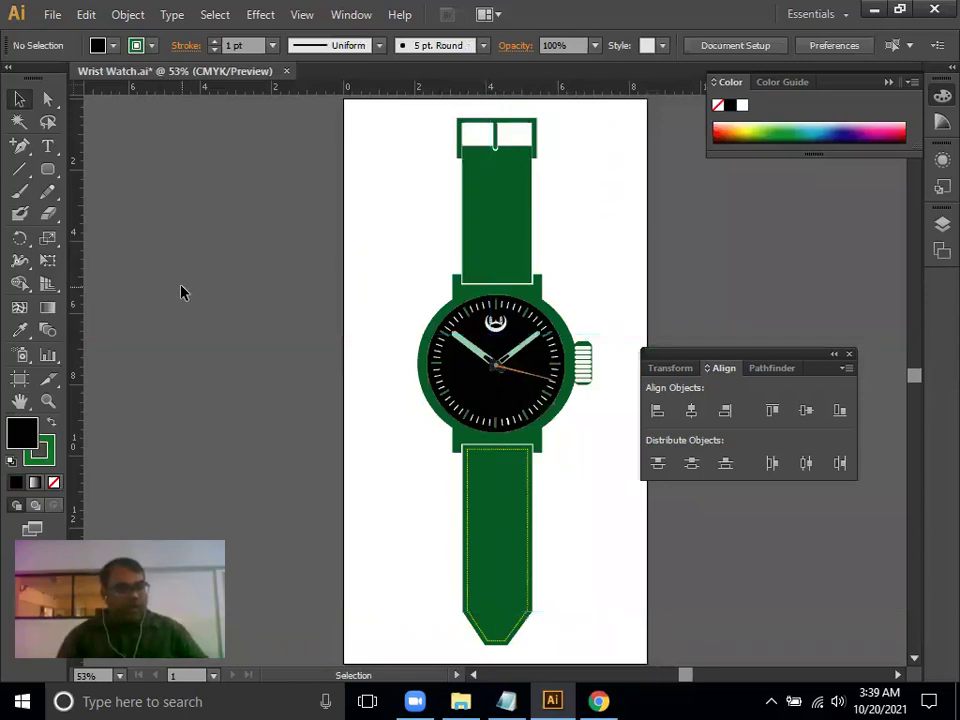
pyautogui.press('f')
pyautogui.press('f')
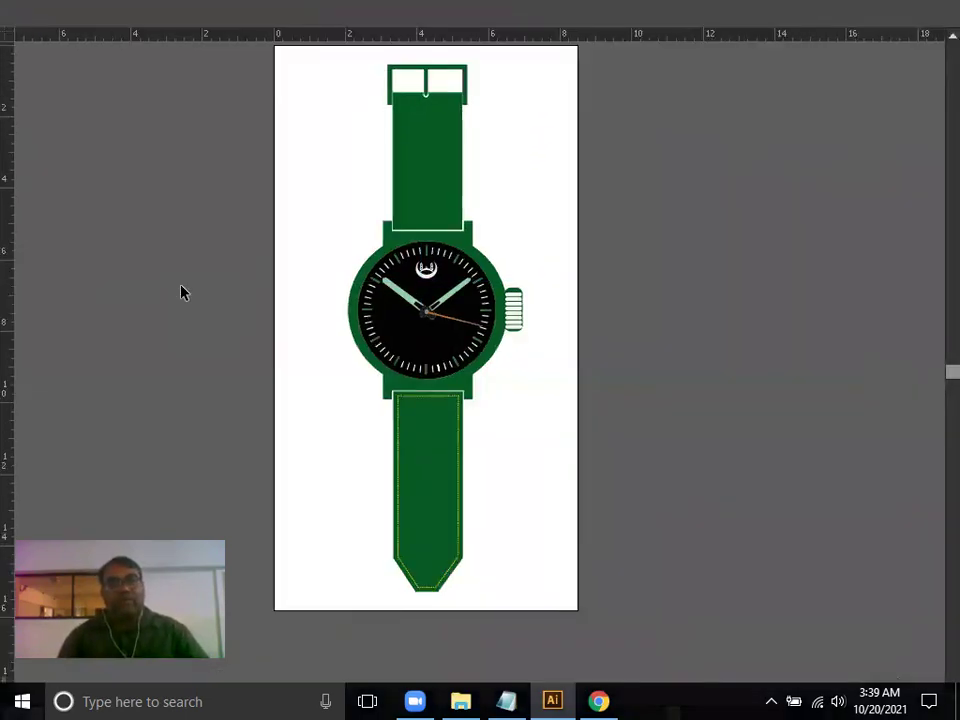
pyautogui.press('f')
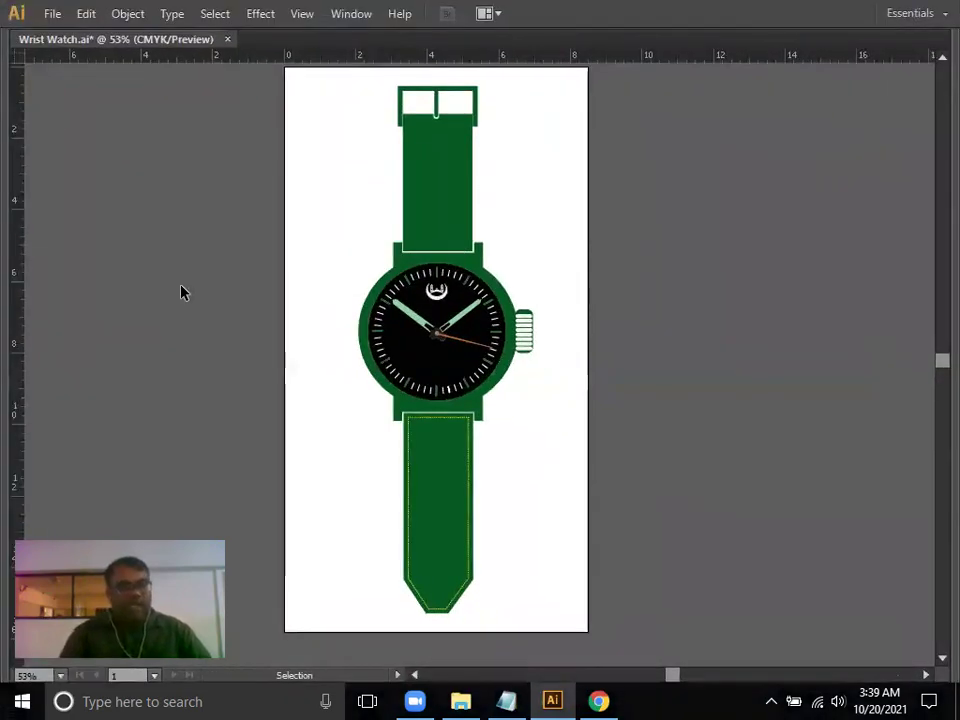
pyautogui.press('f')
pyautogui.hotkey('ctrl', 'r')
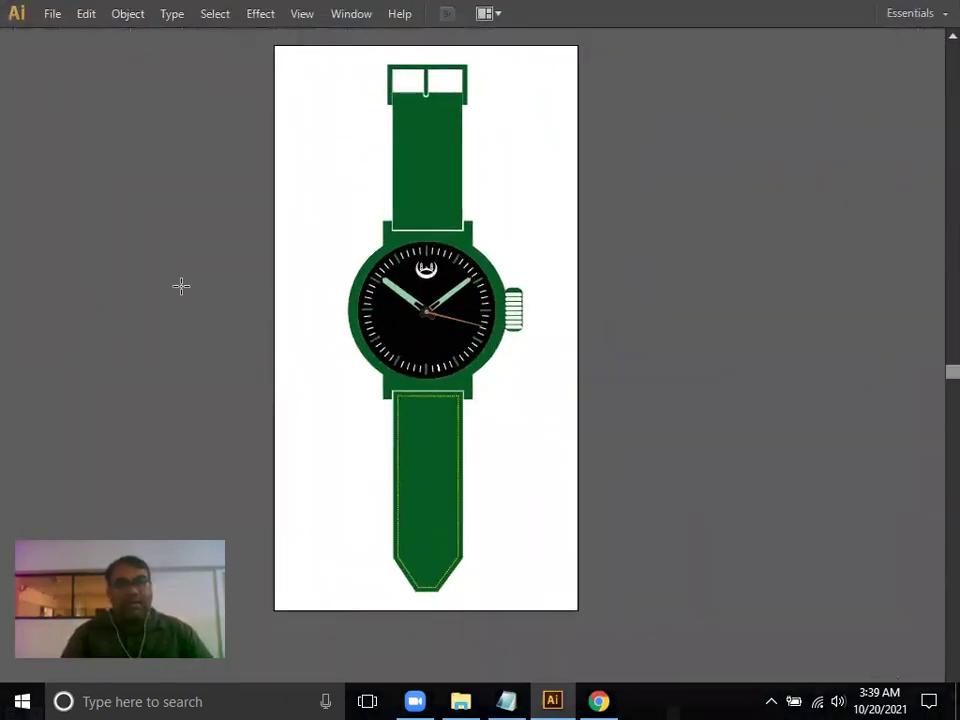
pyautogui.press('f')
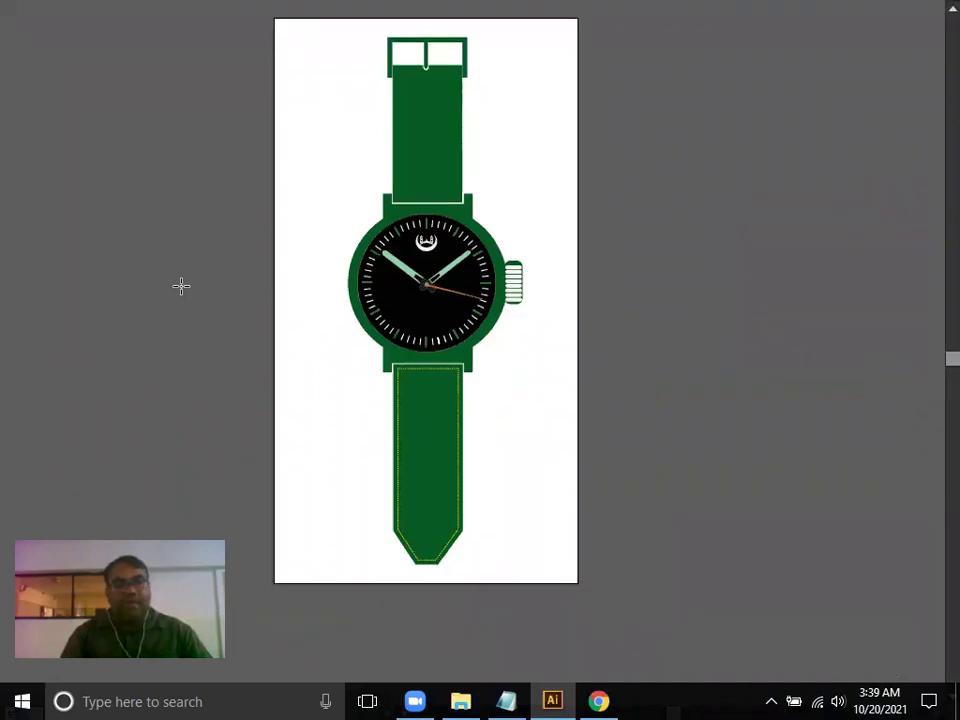
pyautogui.hotkey('ctrl', '0')
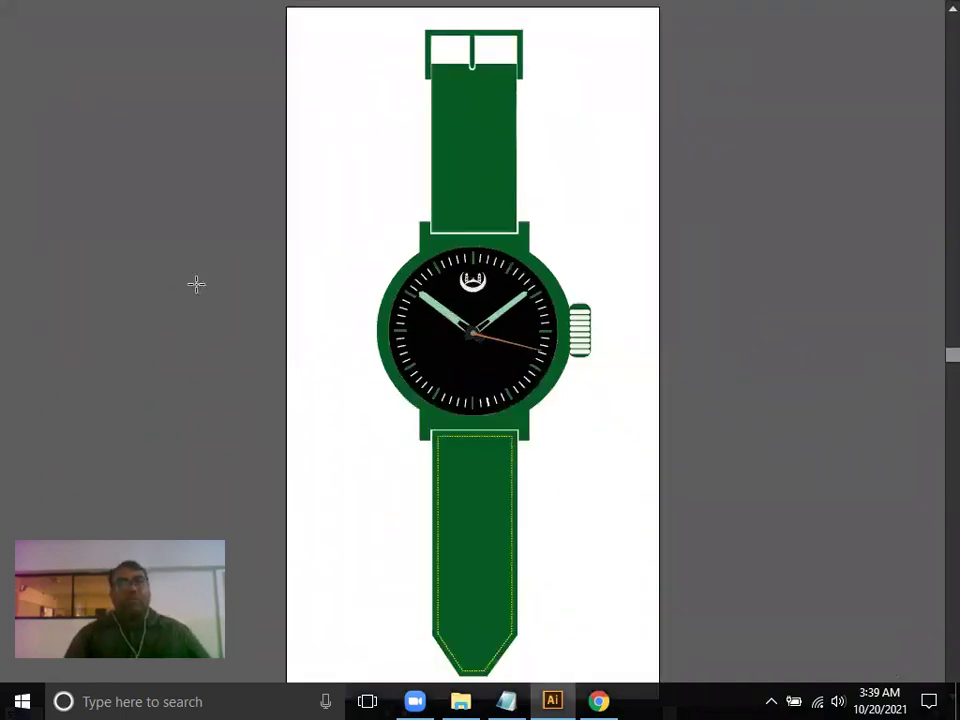